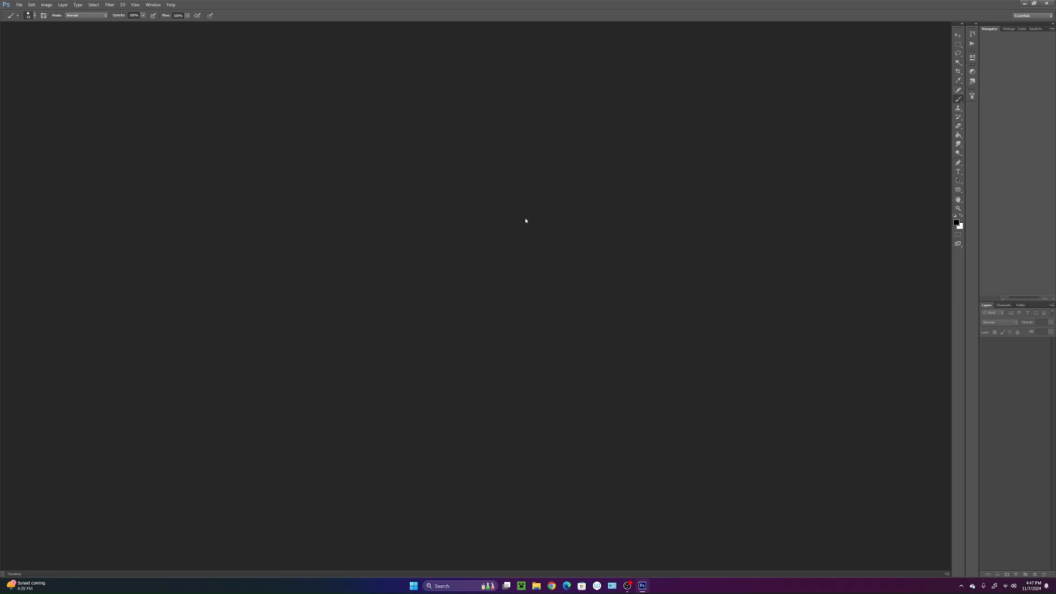
# - Create a new document with the 7000 px x 10000 px preset and a white background
pyautogui.click(19, 5)
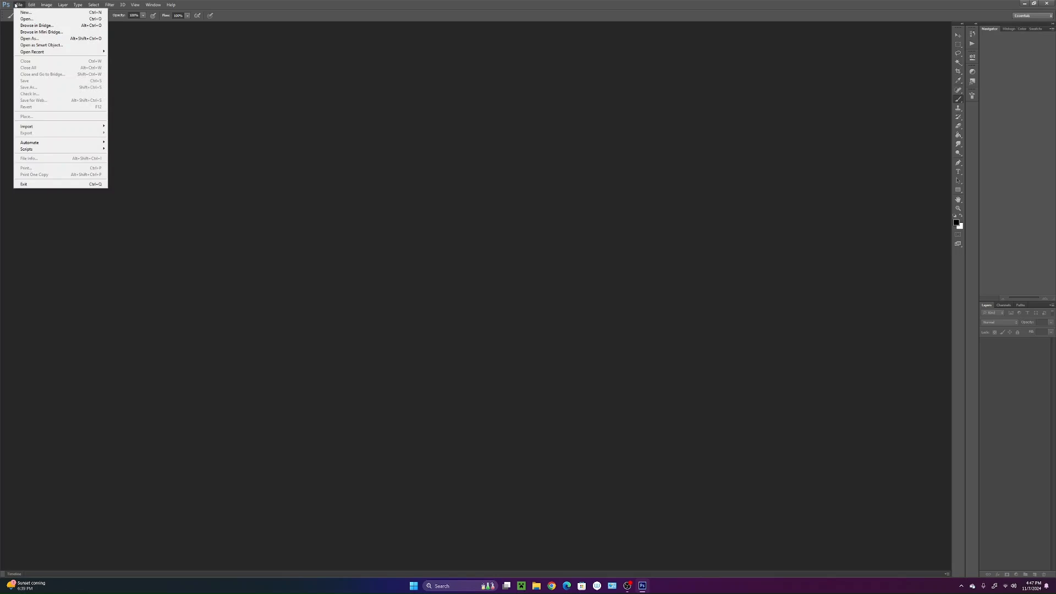
pyautogui.click(25, 13)
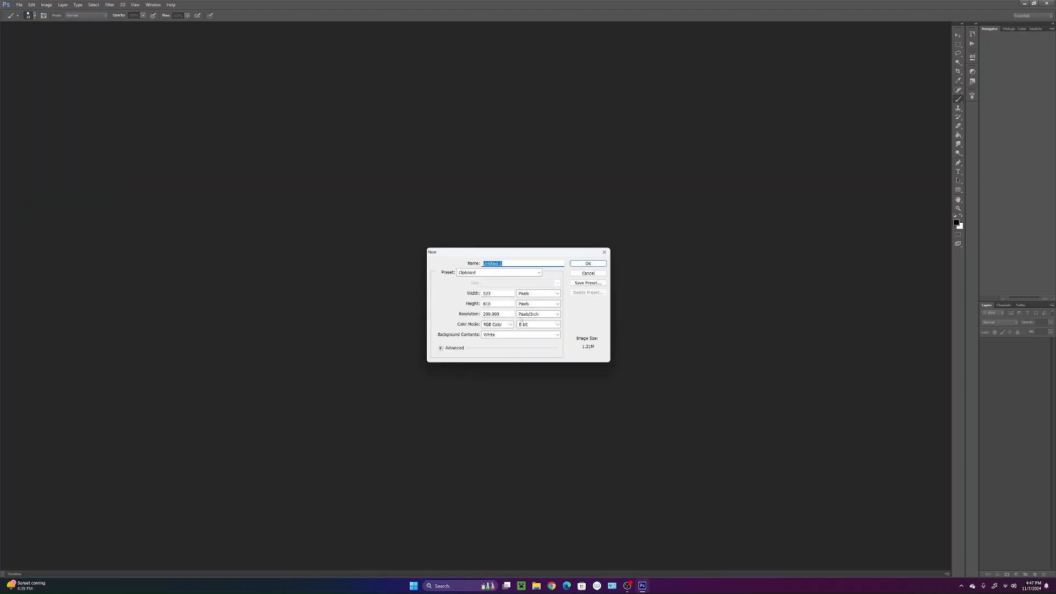
pyautogui.click(496, 272)
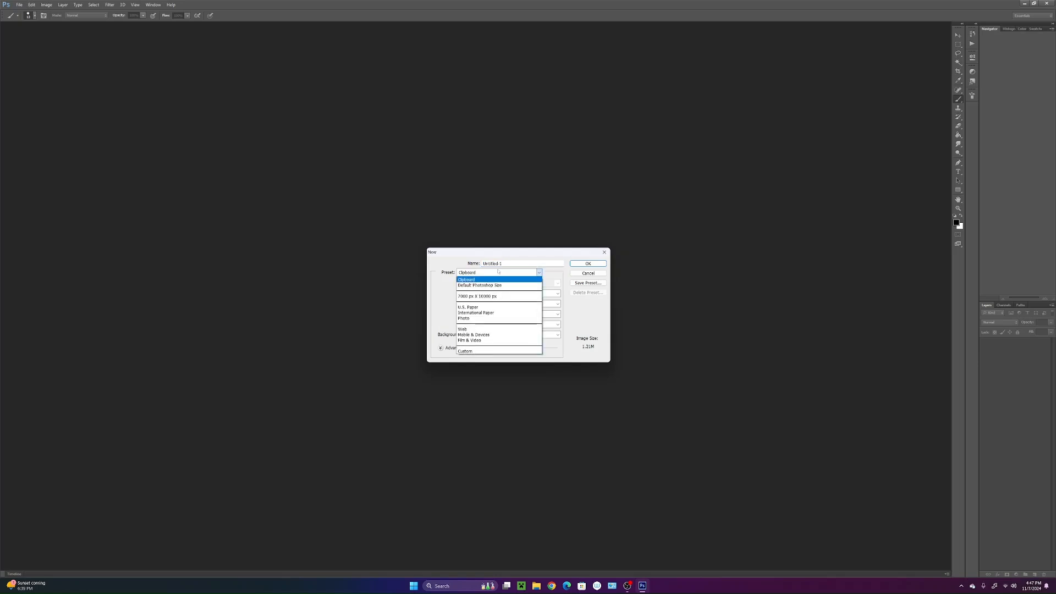
pyautogui.click(475, 296)
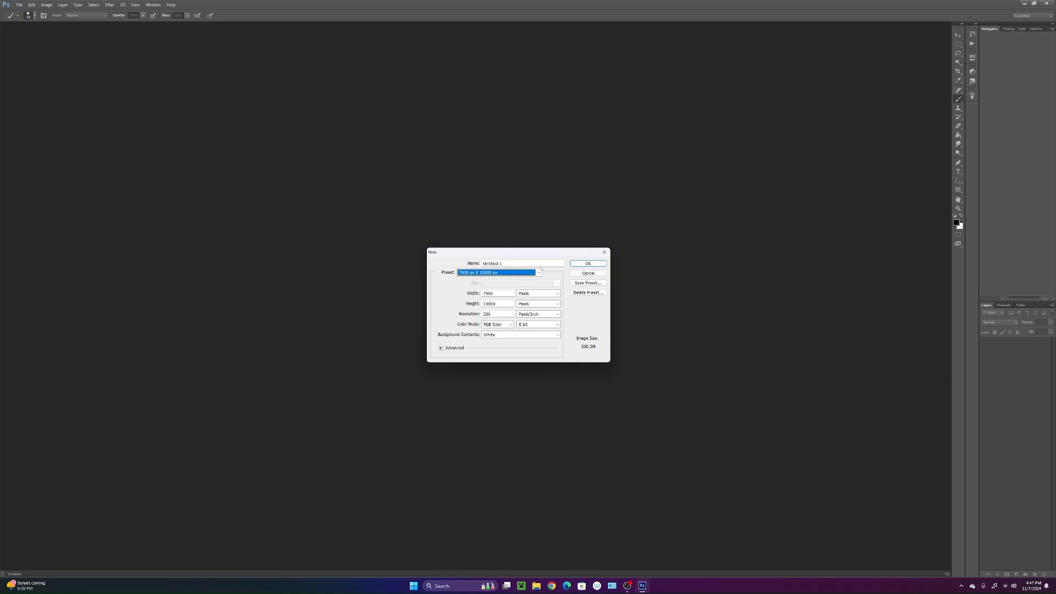
pyautogui.click(596, 263)
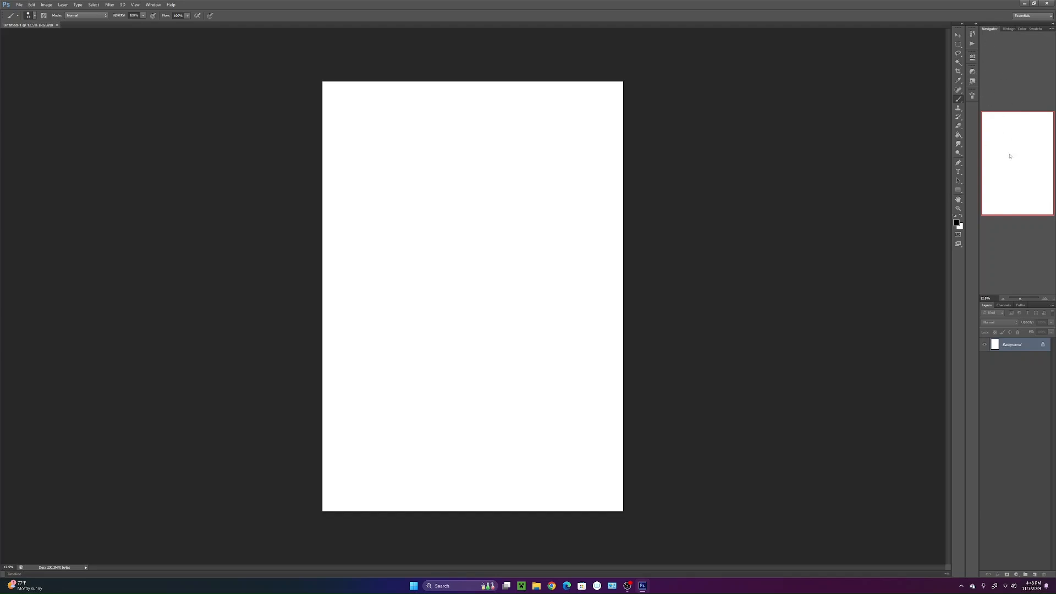
# - Hide and reshow the Navigator, and reduce its height to give the layer list more room
pyautogui.moveTo(1021, 299); pyautogui.dragTo(1020, 299)
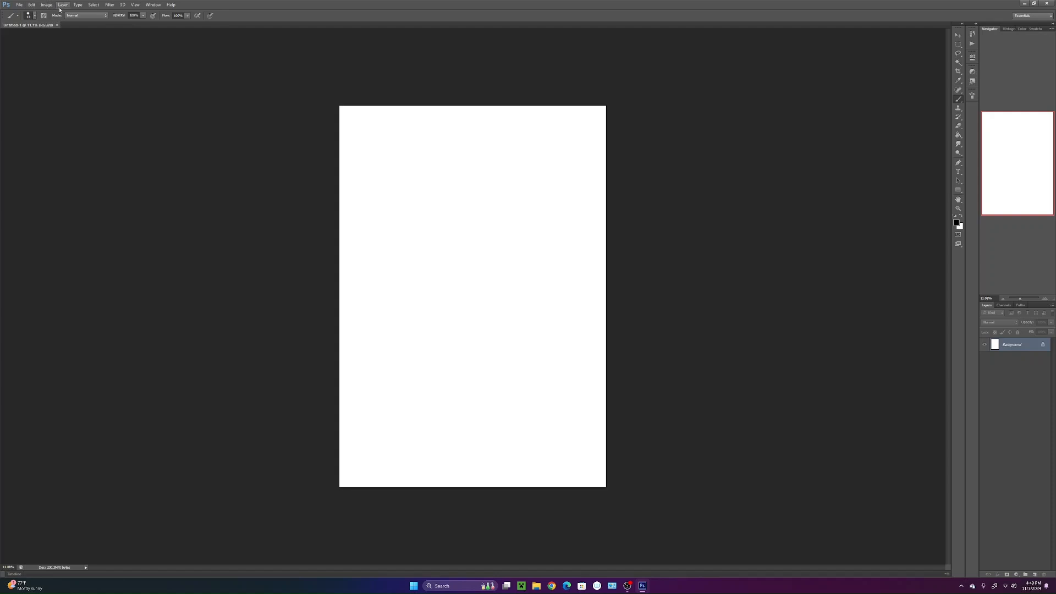
pyautogui.click(151, 5)
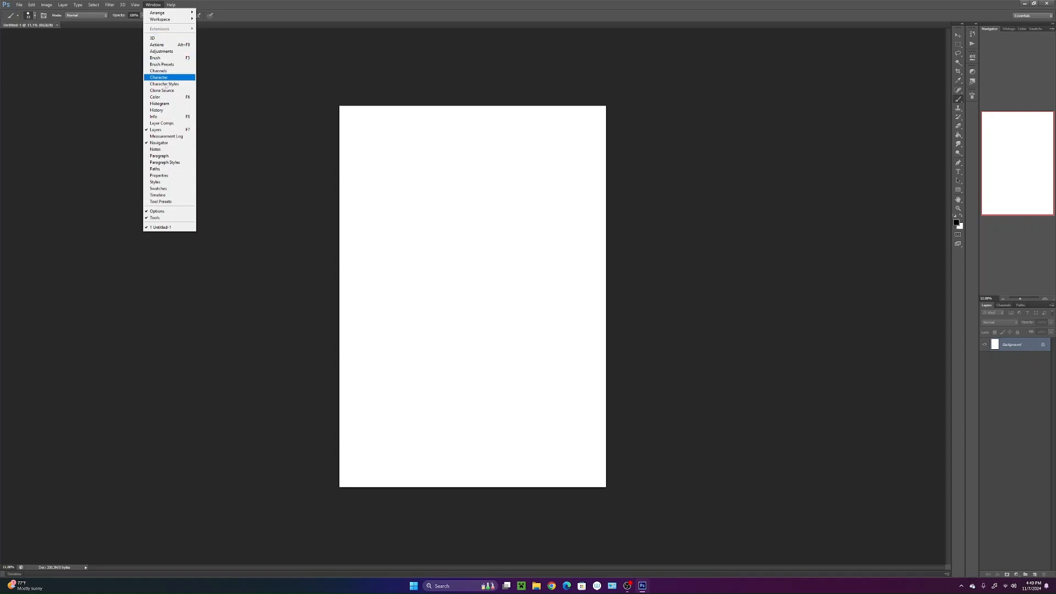
pyautogui.click(160, 144)
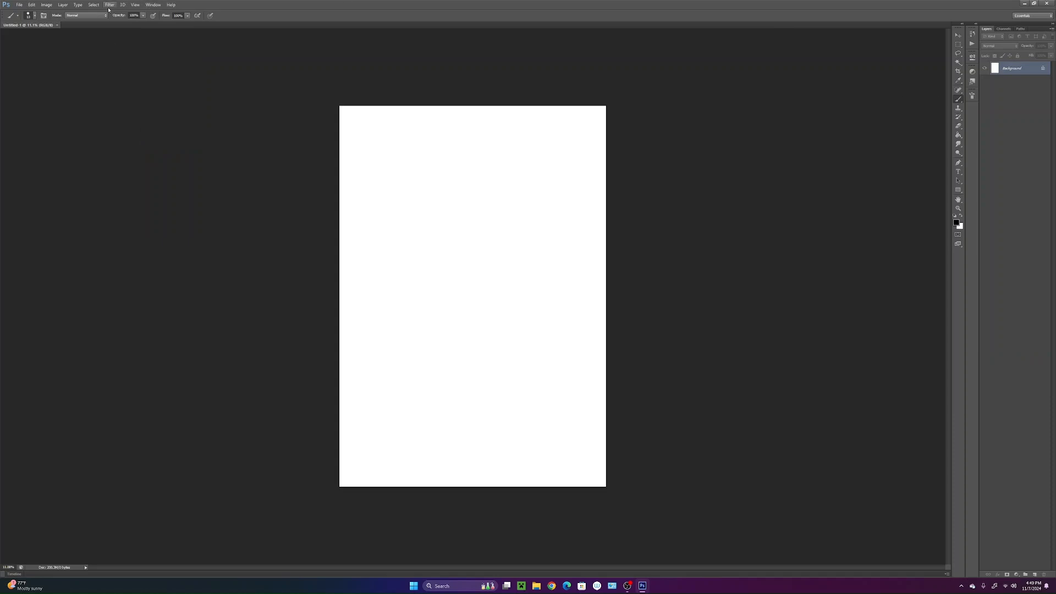
pyautogui.click(146, 6)
pyautogui.click(165, 143)
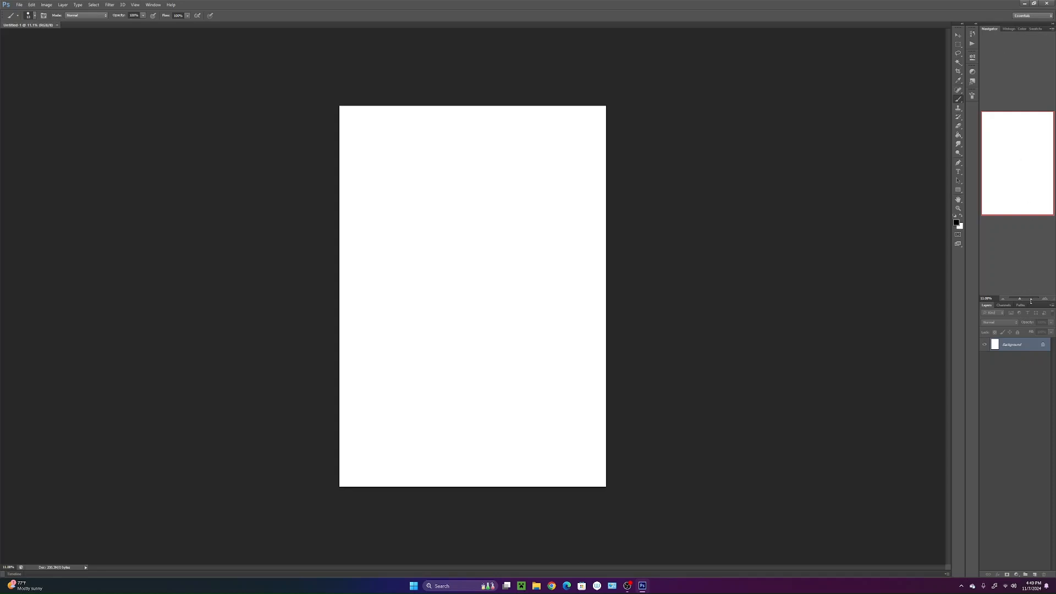
pyautogui.moveTo(1033, 295); pyautogui.dragTo(1035, 257)
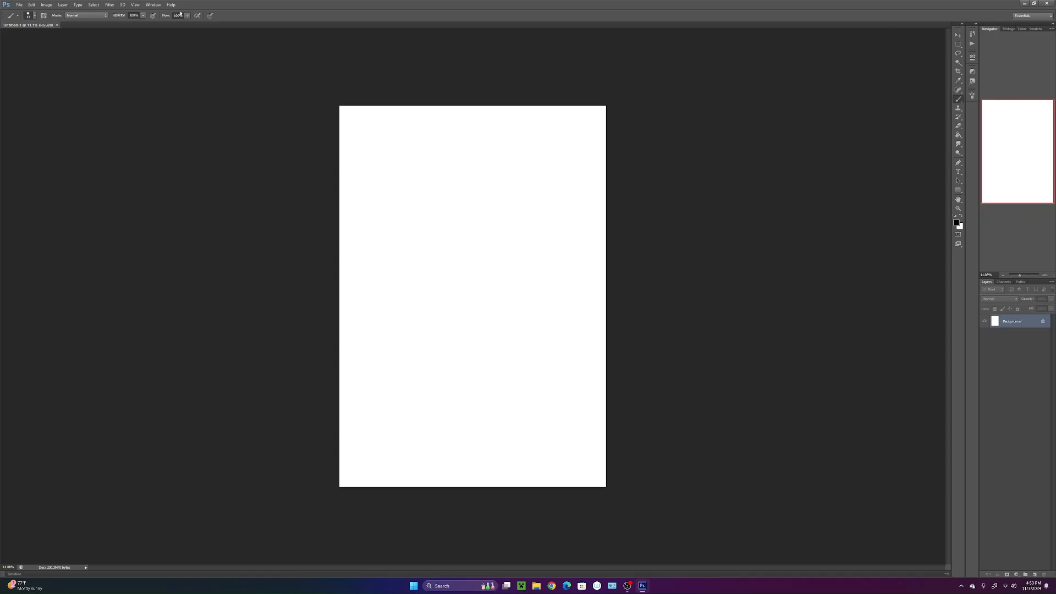
# - Open the detailed Brush settings to view the brush options, and close them
pyautogui.click(146, 5)
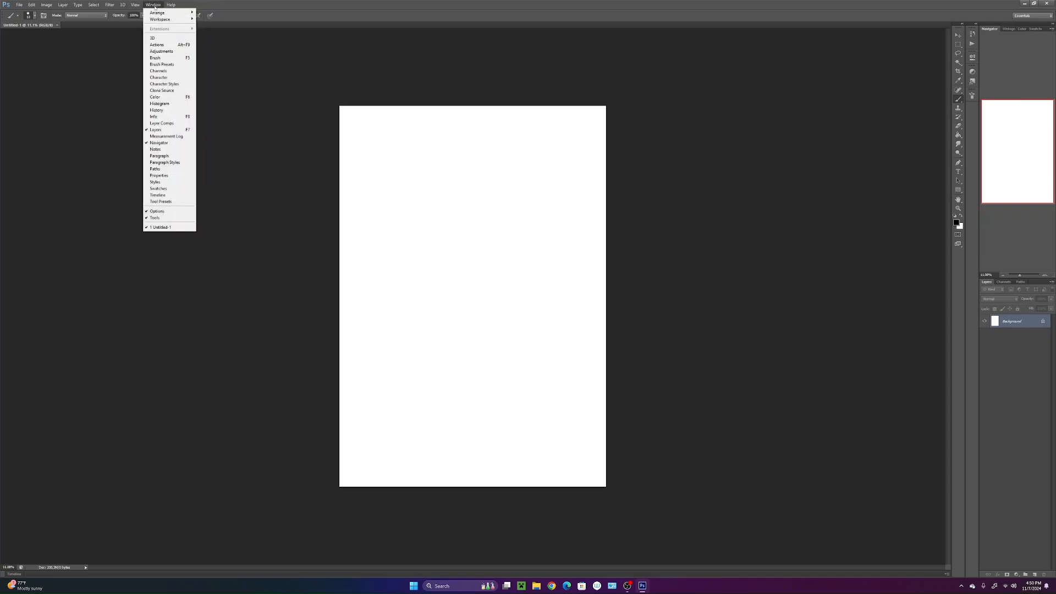
pyautogui.click(167, 58)
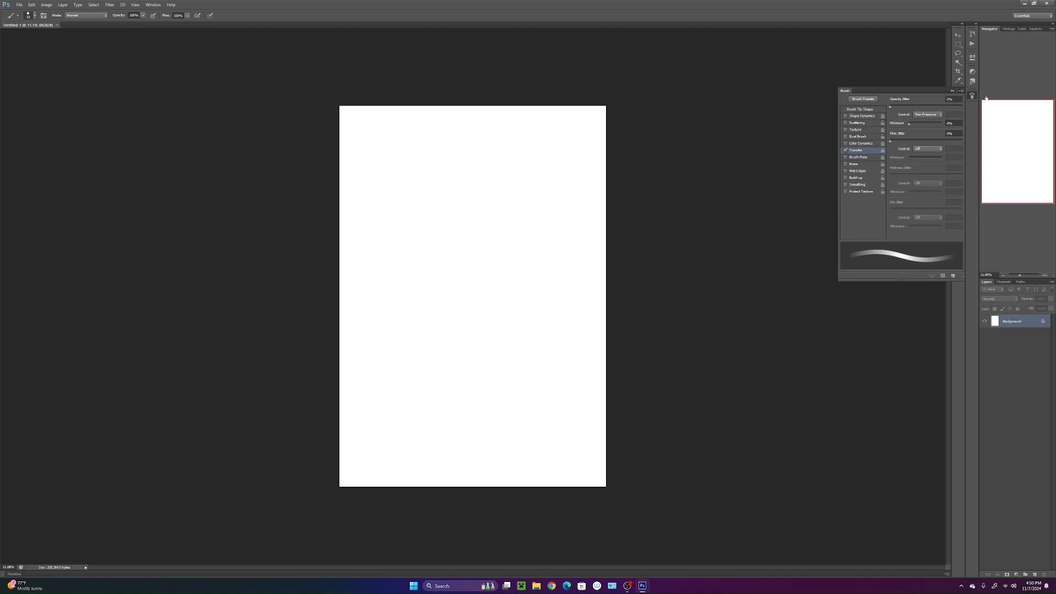
pyautogui.click(953, 91)
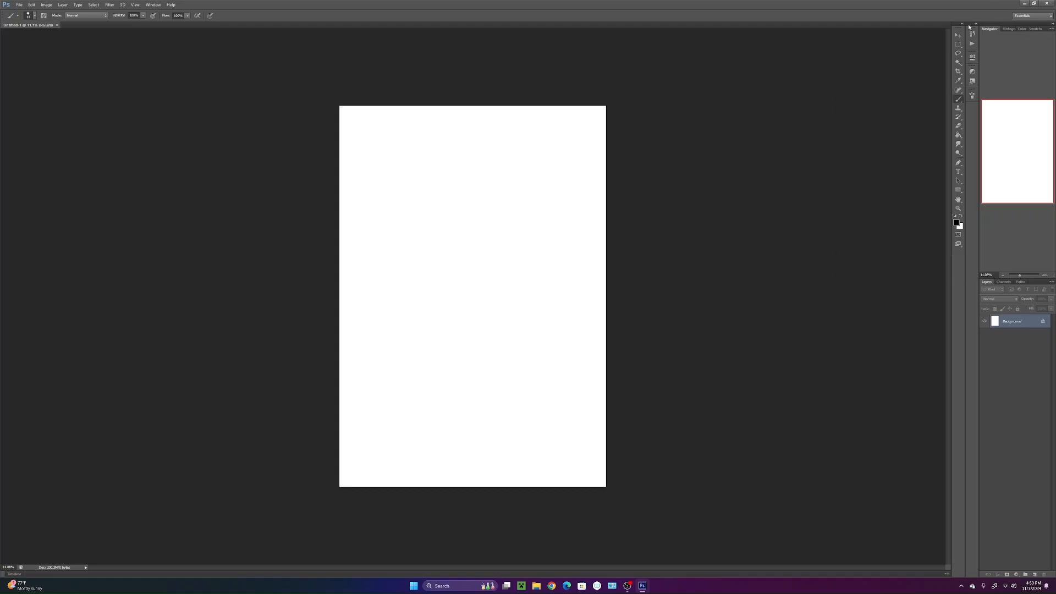
# - Undock the toolbox, dock it on the opposite side of the workspace, and return it to its original place
pyautogui.moveTo(959, 32); pyautogui.dragTo(706, 107)
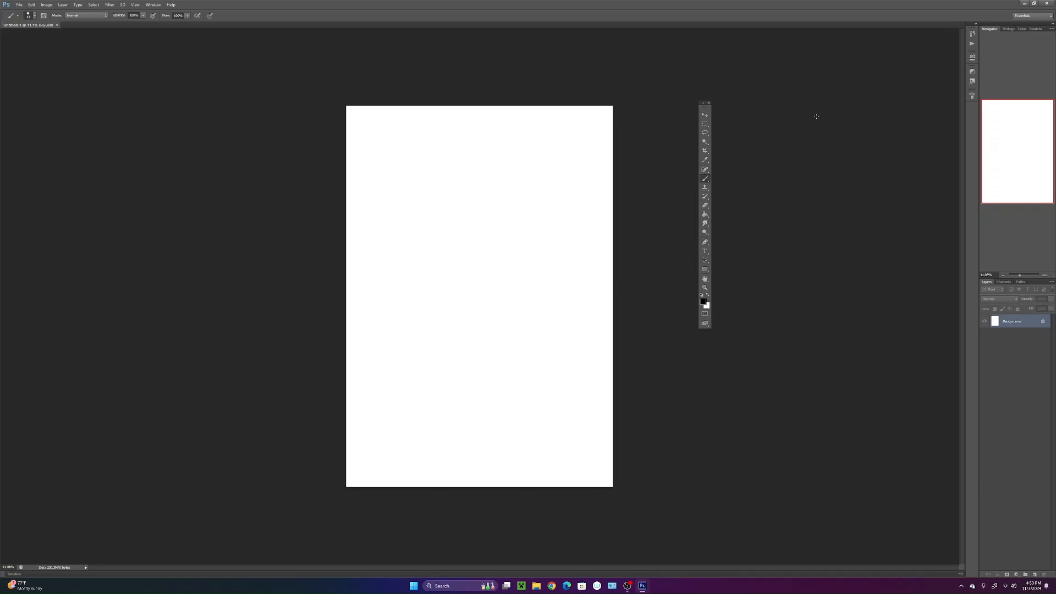
pyautogui.moveTo(705, 103); pyautogui.dragTo(1, 110)
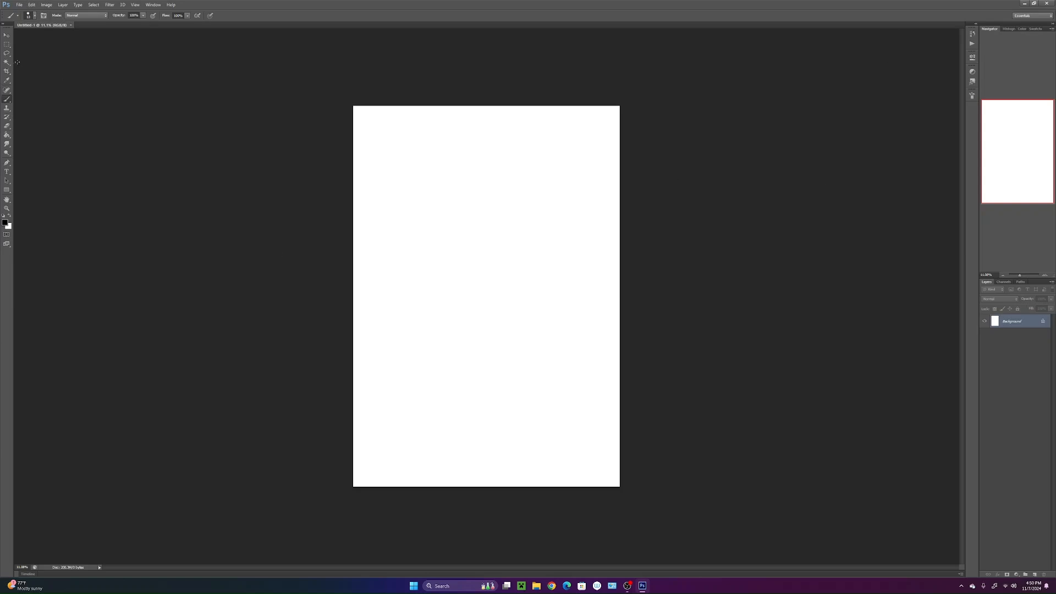
pyautogui.moveTo(6, 26); pyautogui.dragTo(963, 72)
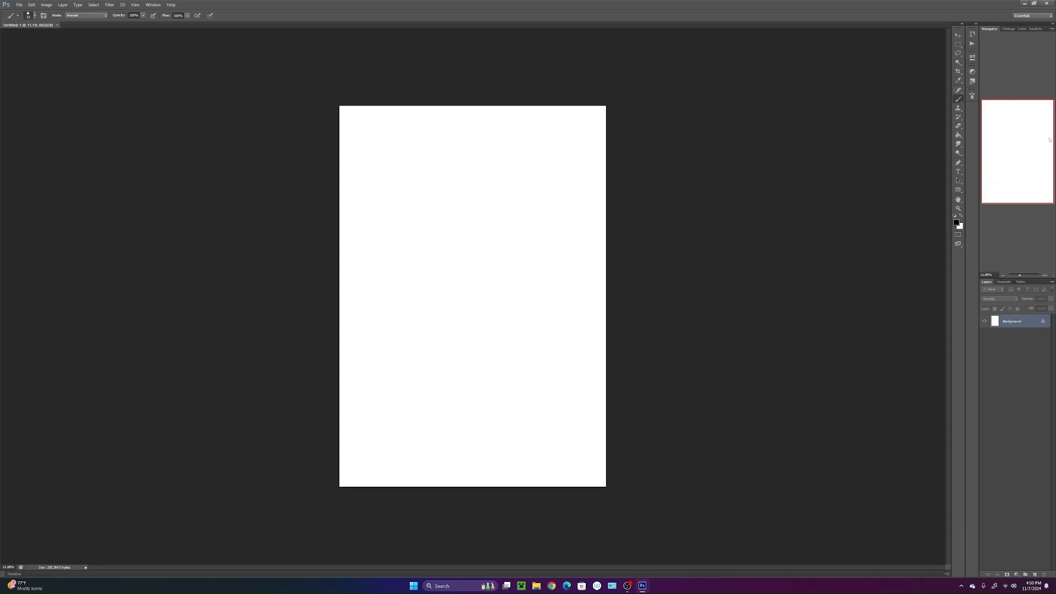
# - Activate the Brush tool and add a new empty layer above the Background
pyautogui.click(959, 53)
pyautogui.click(959, 136)
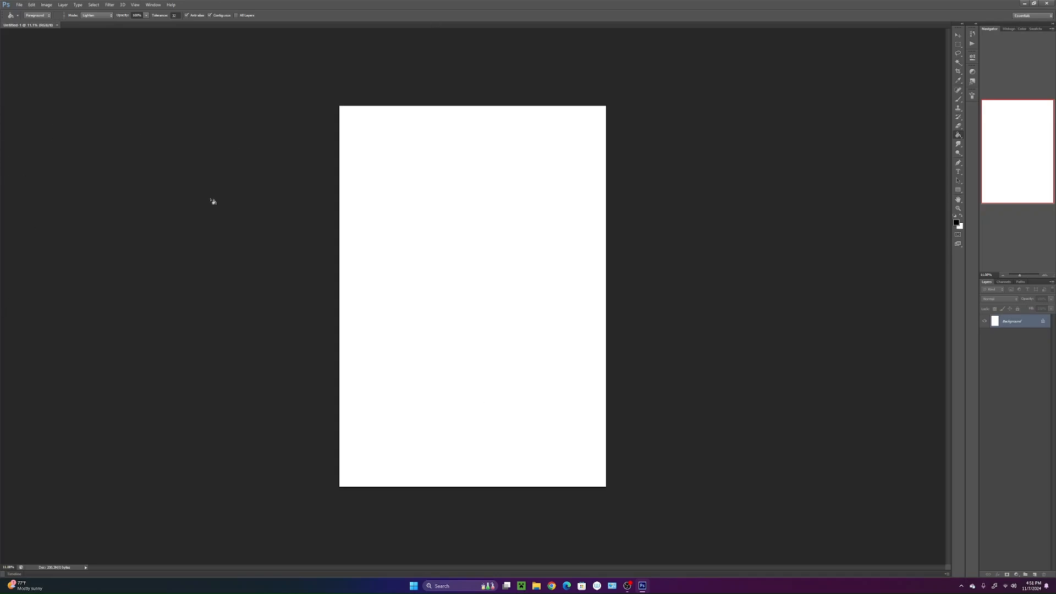
pyautogui.click(958, 91)
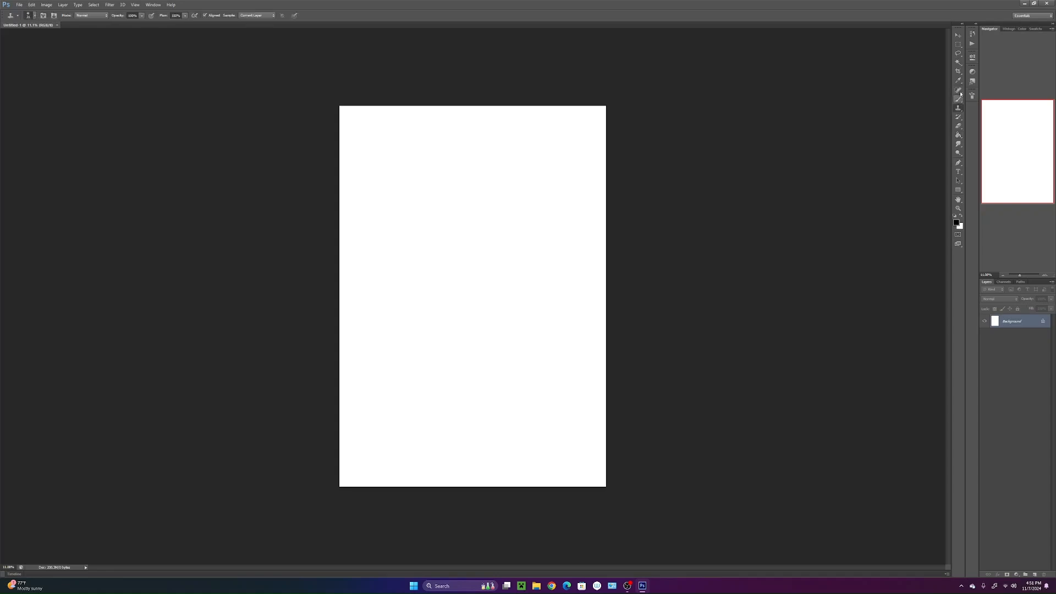
pyautogui.click(959, 100)
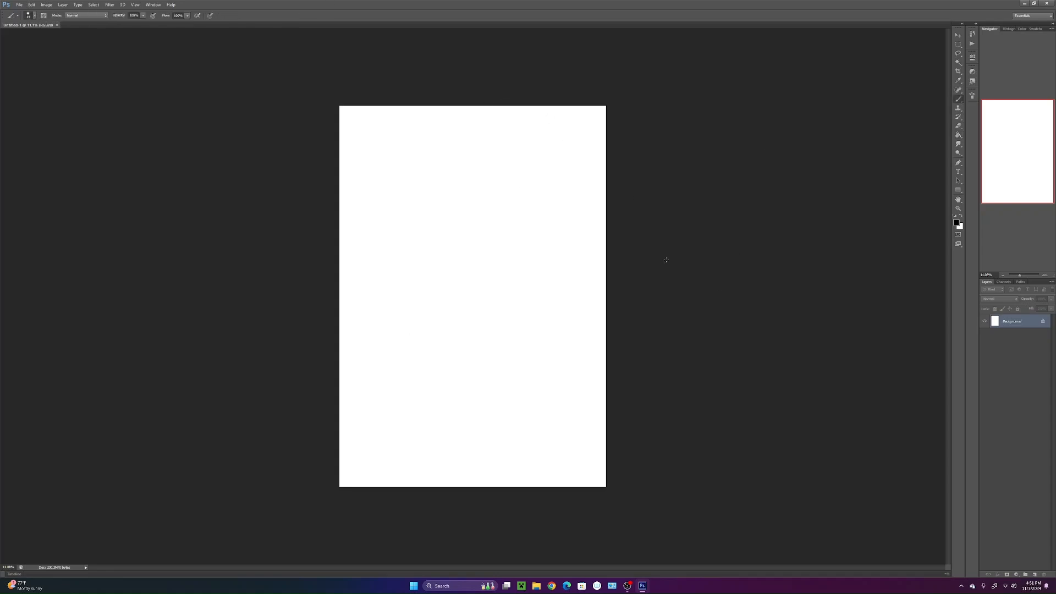
pyautogui.click(1035, 576)
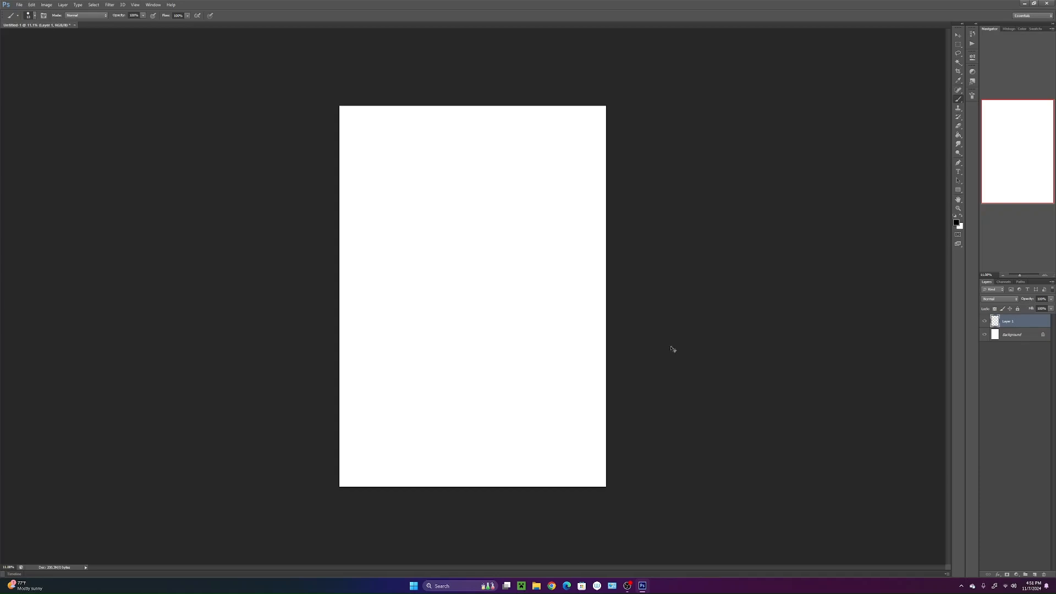
# - Create a second new layer with default settings and delete it again
pyautogui.hotkey('ctrl', 'shift', 'n')
pyautogui.press('Return')
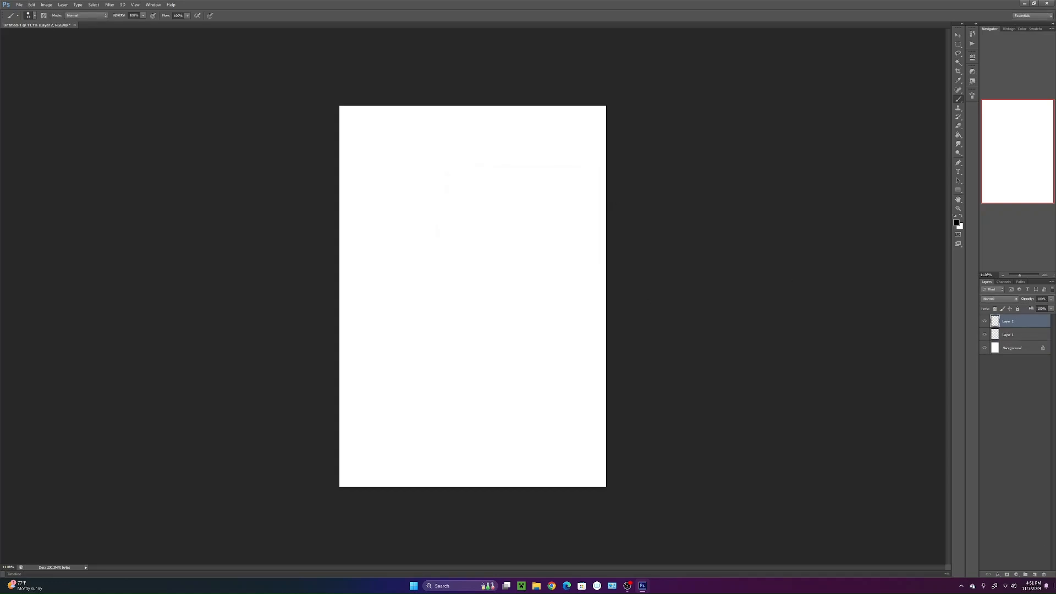
pyautogui.click(1044, 574)
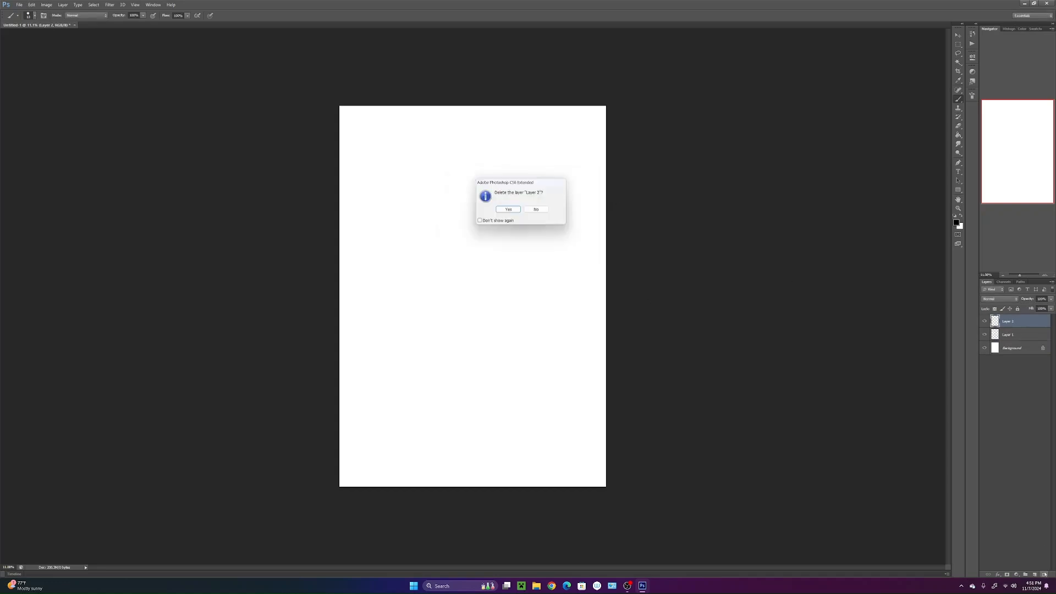
pyautogui.click(509, 211)
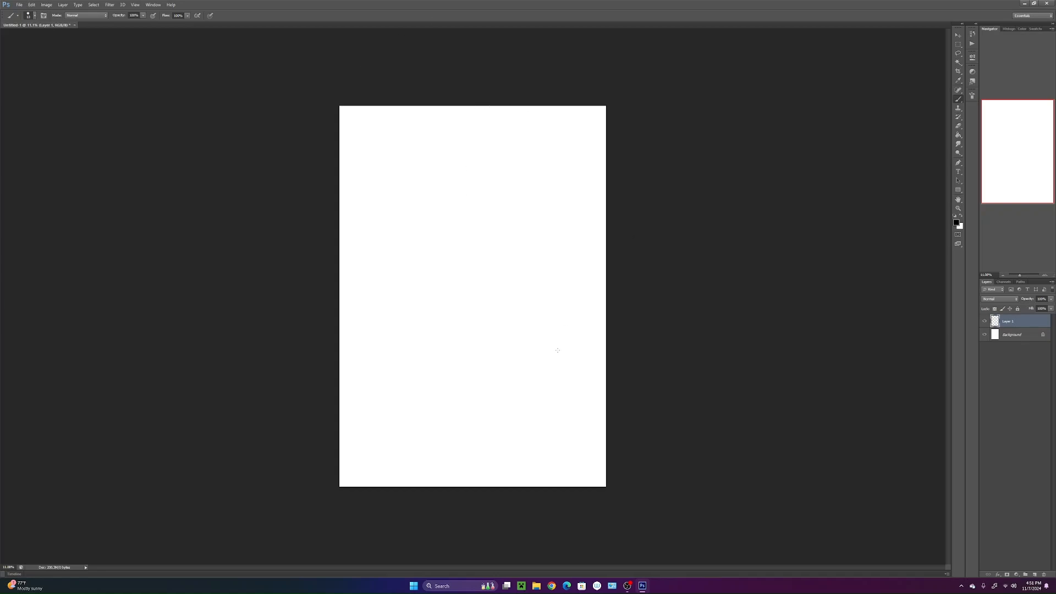
# - Choose the hard round brush from the brush presets for painting on the new layer
pyautogui.rightClick(429, 243)
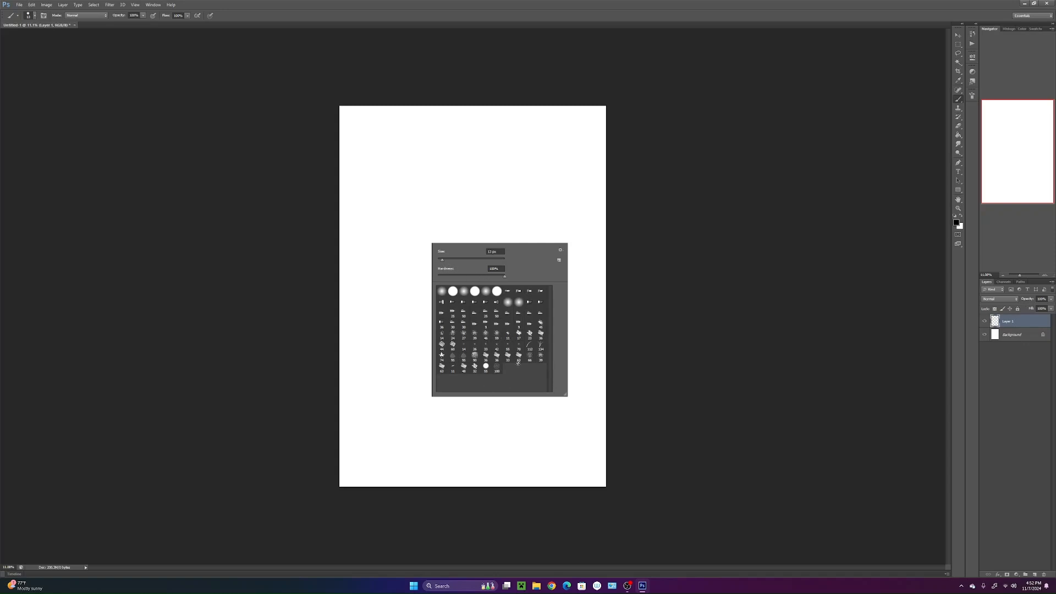
pyautogui.click(452, 291)
pyautogui.click(426, 200)
# - Draw vertical test strokes with the hard round brush and undo each one
pyautogui.moveTo(413, 177); pyautogui.dragTo(419, 274)
pyautogui.hotkey('ctrl', 'z')
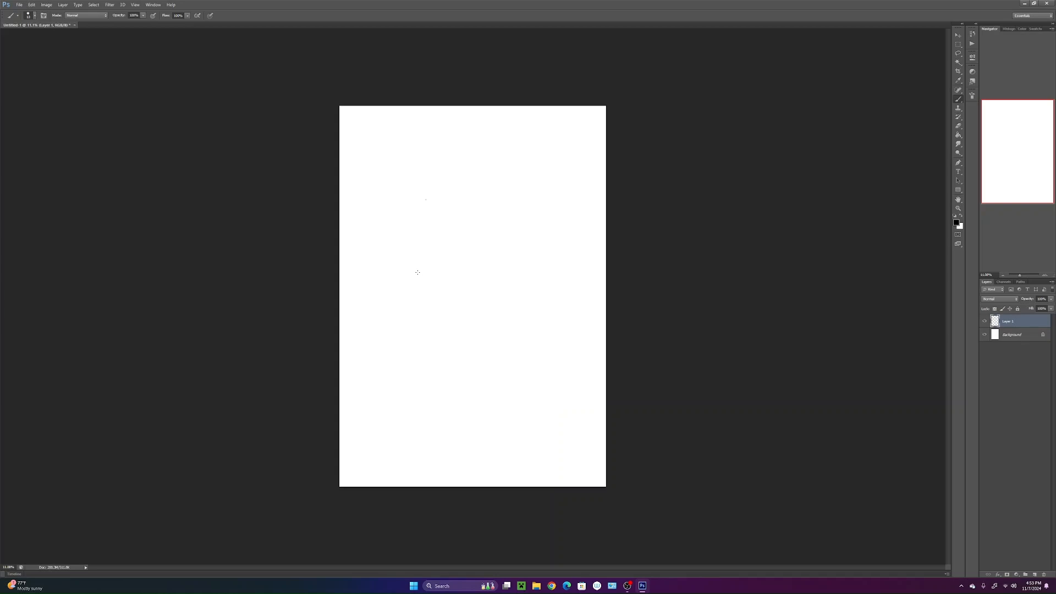
pyautogui.moveTo(389, 149); pyautogui.dragTo(381, 448)
pyautogui.hotkey('ctrl', 'z')
# - Turn off the Transfer option in the brush settings so strokes keep constant opacity
pyautogui.rightClick(441, 235)
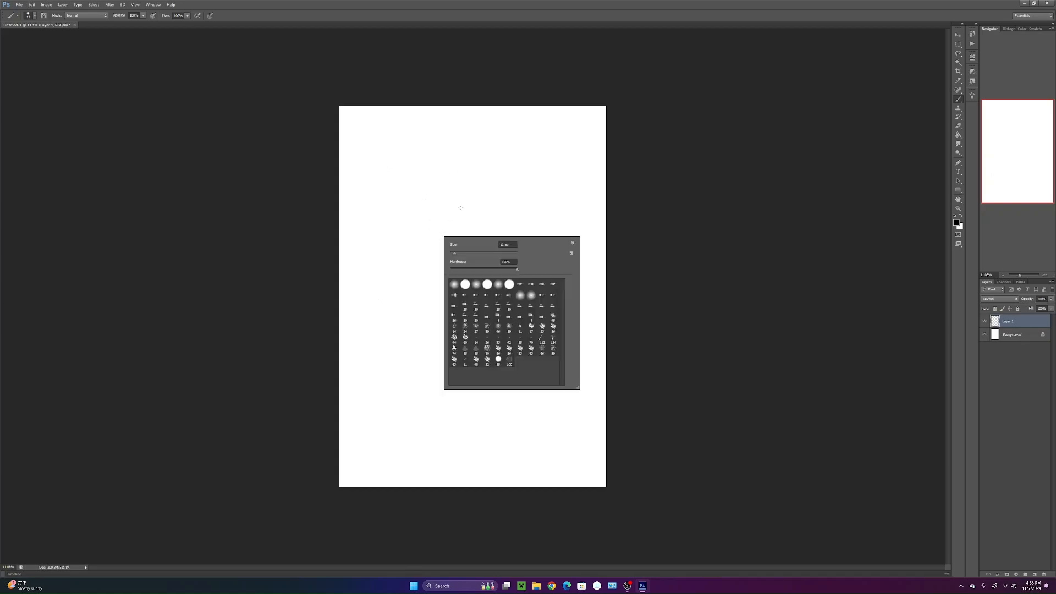
pyautogui.click(482, 269)
pyautogui.click(619, 194)
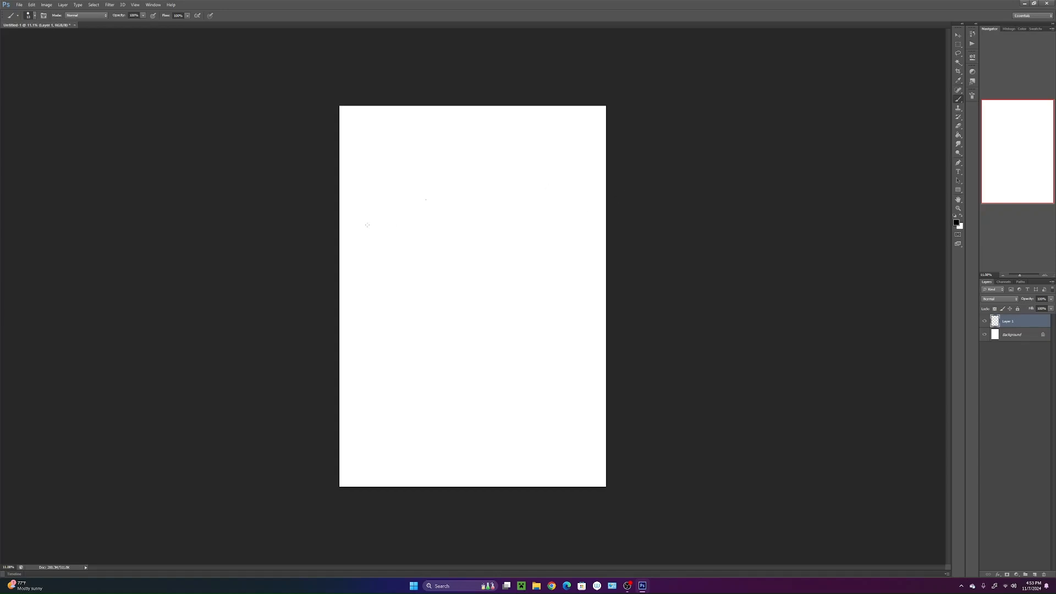
pyautogui.rightClick(377, 189)
pyautogui.click(972, 95)
pyautogui.click(846, 150)
pyautogui.click(953, 91)
# - Increase the size of the hard round brush
pyautogui.rightClick(377, 206)
pyautogui.click(397, 225)
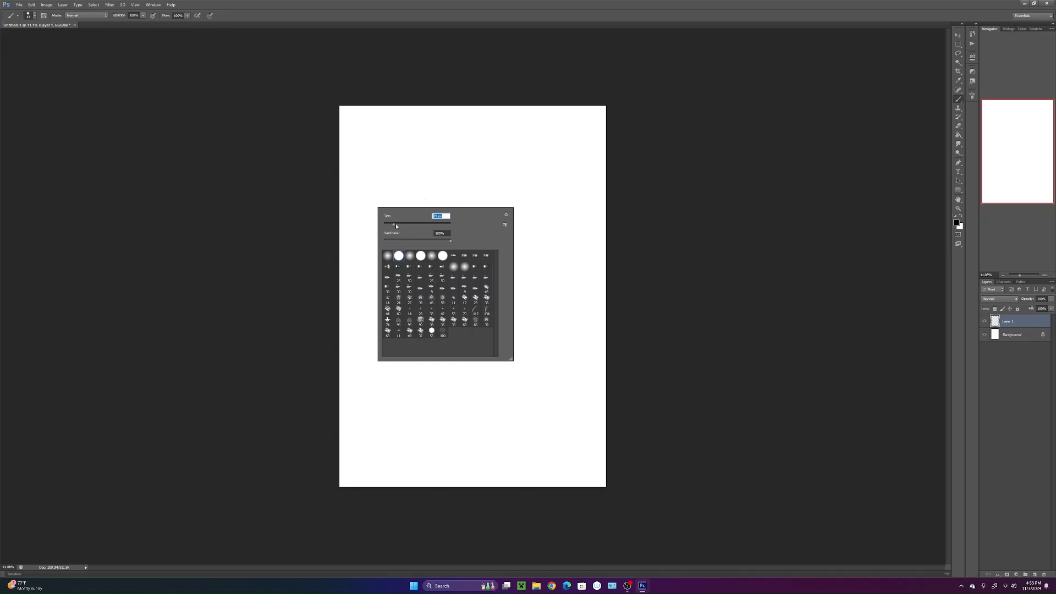
pyautogui.click(650, 137)
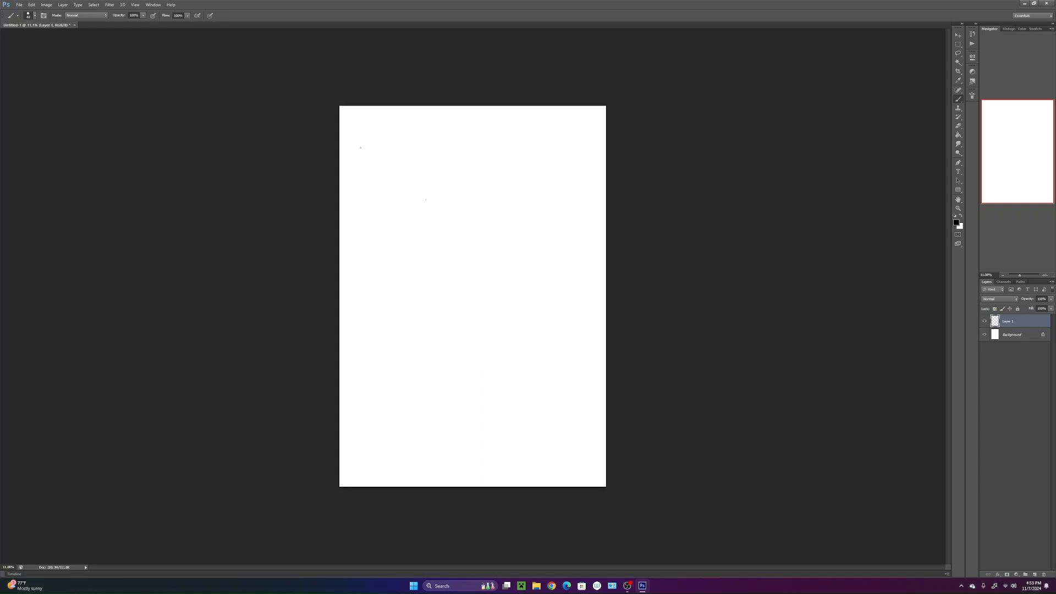
pyautogui.keyDown('shift'); pyautogui.click(354, 126); pyautogui.keyUp('shift')
pyautogui.keyDown('shift'); pyautogui.click(354, 410); pyautogui.keyUp('shift')
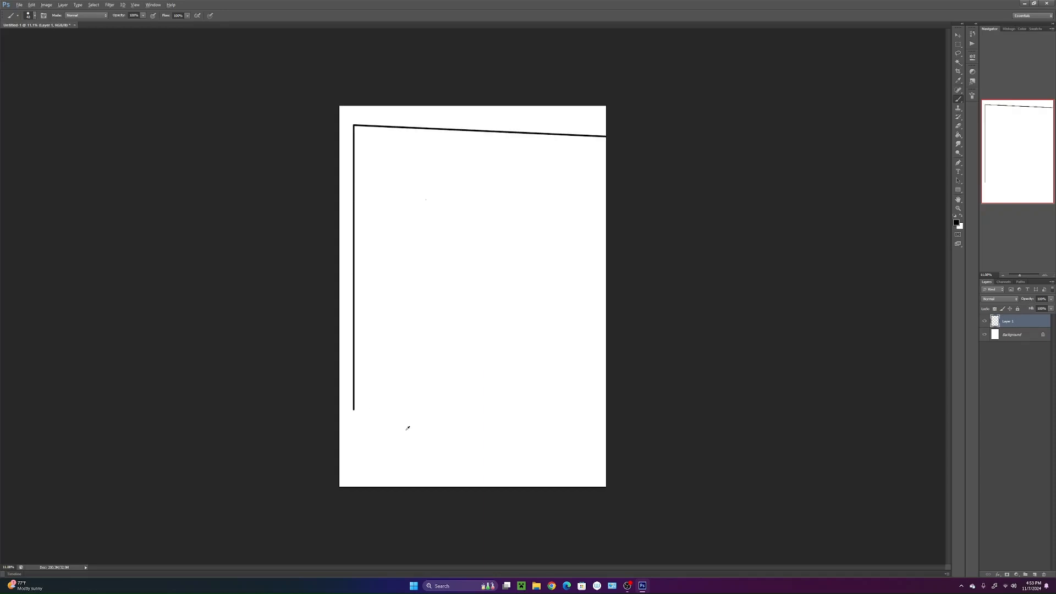
pyautogui.hotkey('ctrl', 'alt', 'z')
pyautogui.hotkey('ctrl', 'alt', 'z')
# - Draw two parallel straight vertical lines near the page's left edge, lowering the brush hardness before the second one
pyautogui.moveTo(348, 143); pyautogui.dragTo(348, 418)
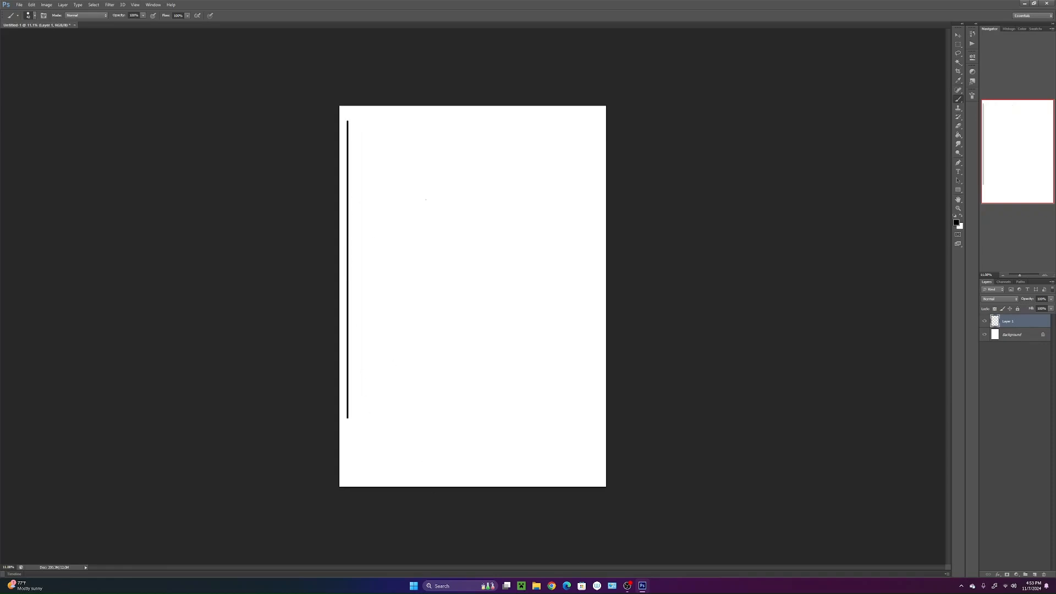
pyautogui.rightClick(373, 257)
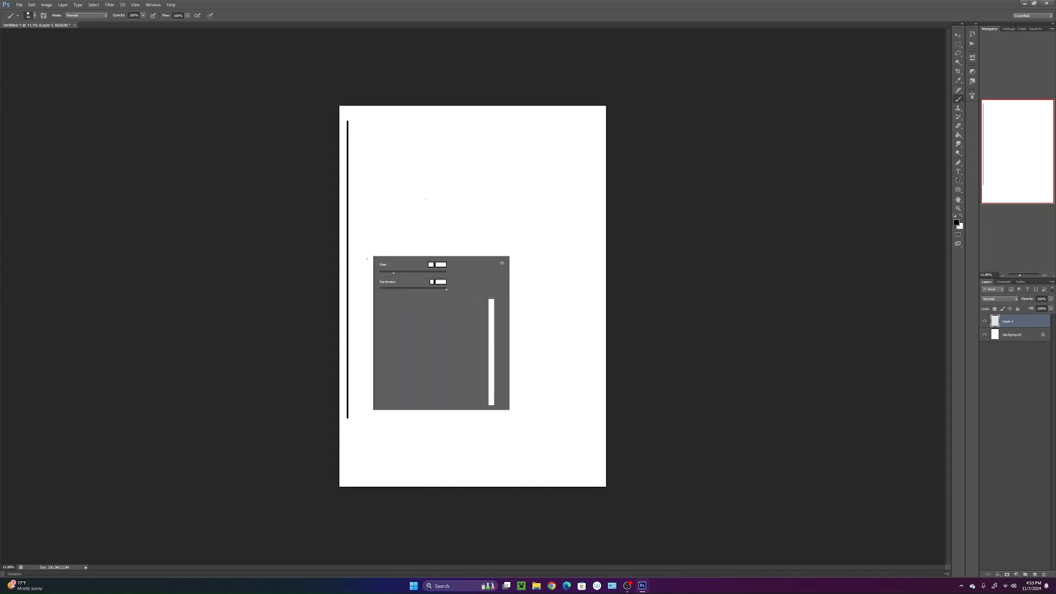
pyautogui.click(389, 292)
pyautogui.press('BackSpace')
pyautogui.press('Return')
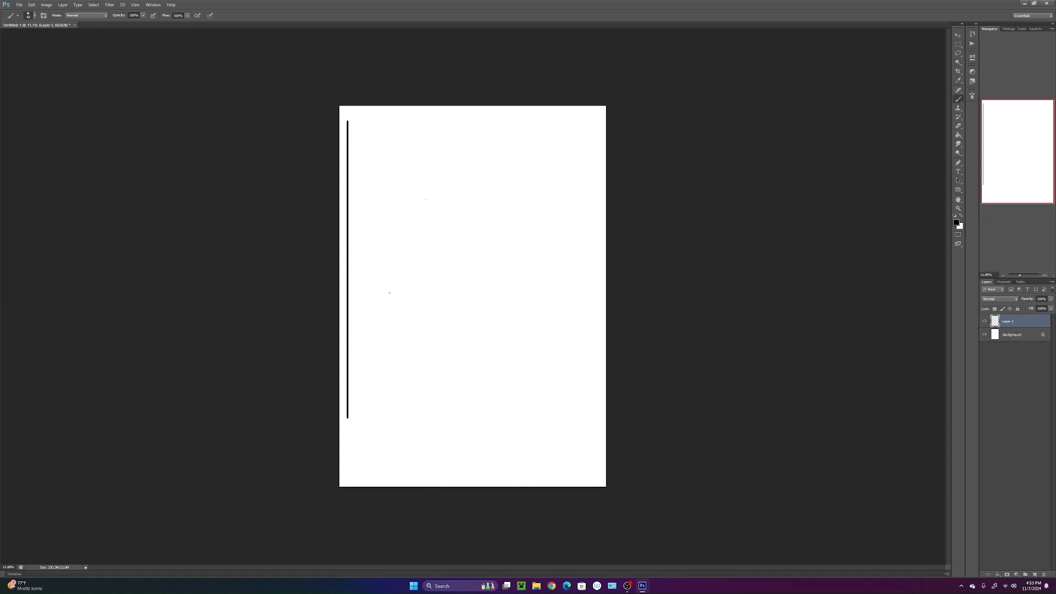
pyautogui.moveTo(365, 121); pyautogui.dragTo(365, 417)
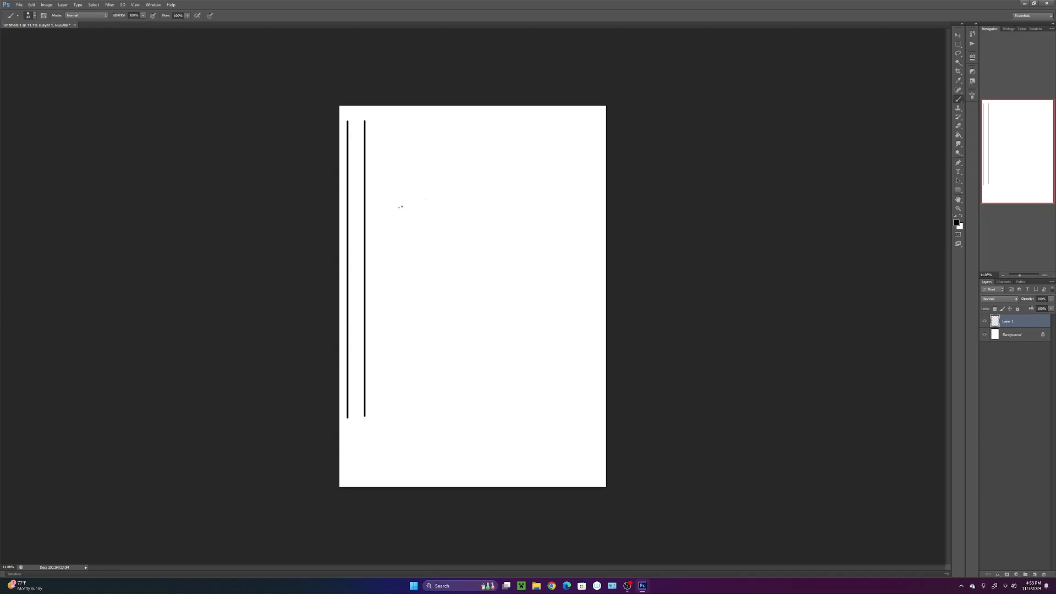
# - Lower the brush hardness to 0% and draw a third long vertical line beside the two straight ones
pyautogui.rightClick(399, 207)
pyautogui.moveTo(440, 239); pyautogui.dragTo(410, 237)
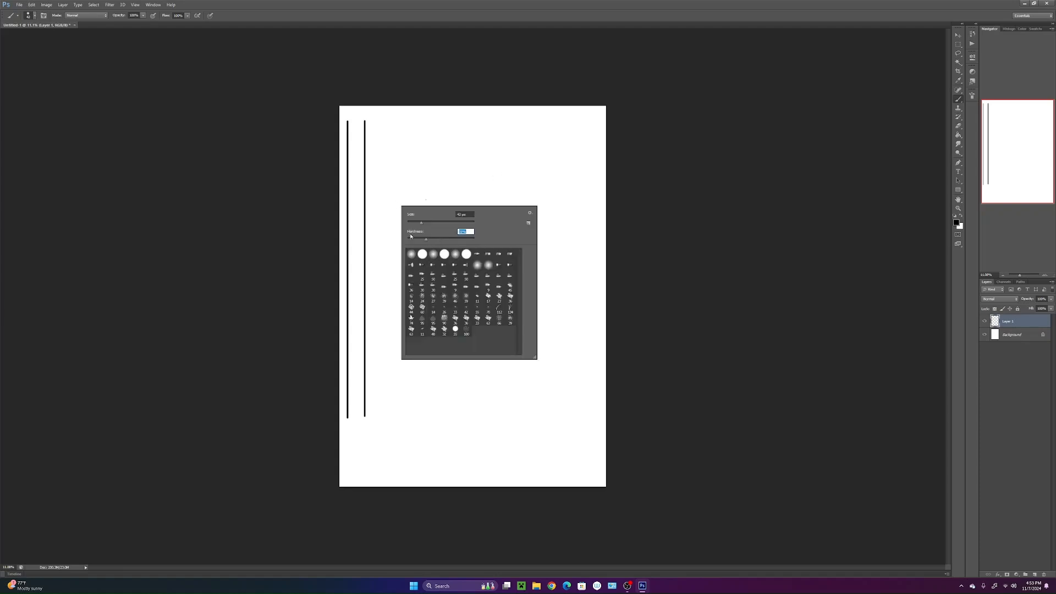
pyautogui.click(615, 169)
pyautogui.moveTo(384, 127); pyautogui.dragTo(389, 419)
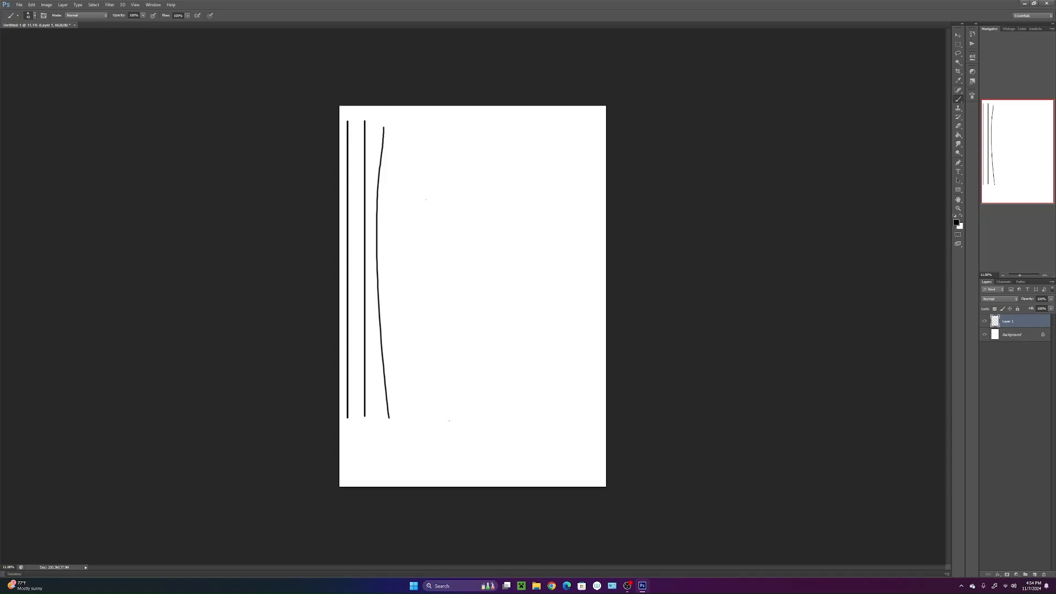
# - Examine the edges of the three lines up close, boxing part of the first line and undoing the box
pyautogui.click(1045, 274)
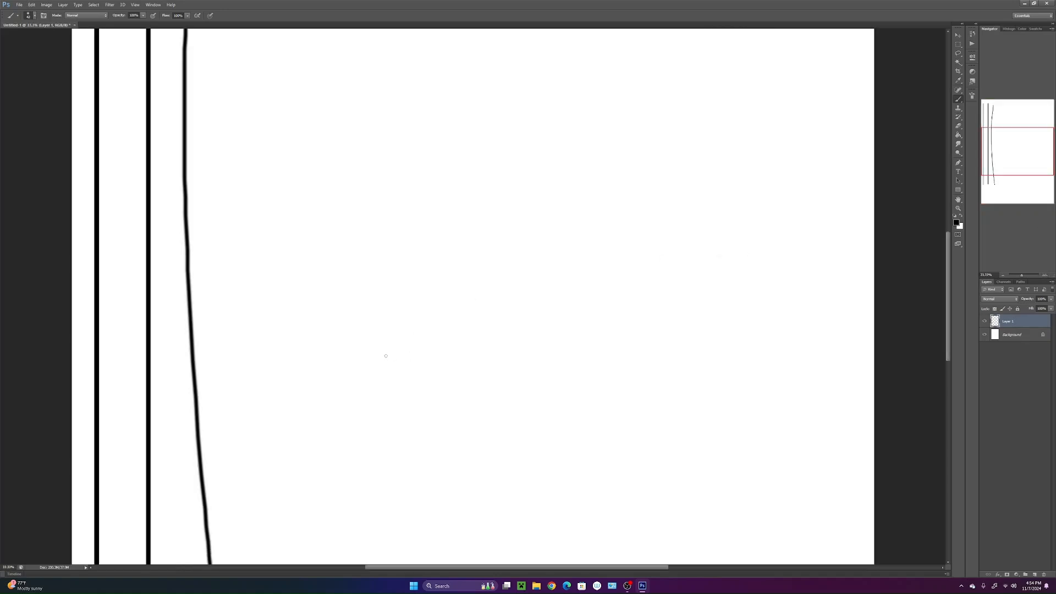
pyautogui.hscroll(-5, 388, 355)
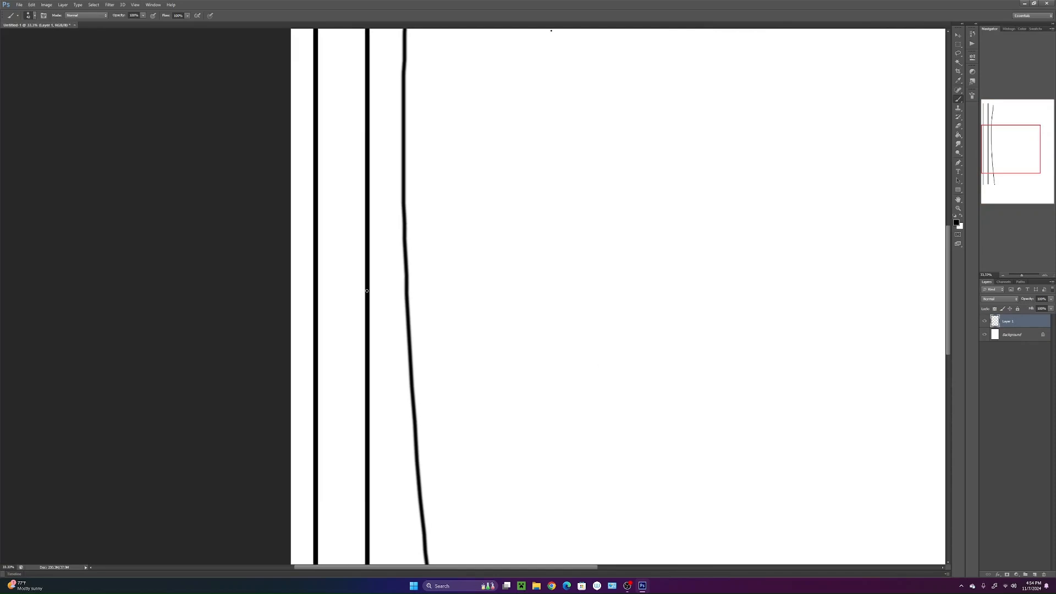
pyautogui.moveTo(308, 220)
pyautogui.mouseDown()
pyautogui.moveTo(327, 219)
pyautogui.moveTo(307, 226)
pyautogui.mouseUp()
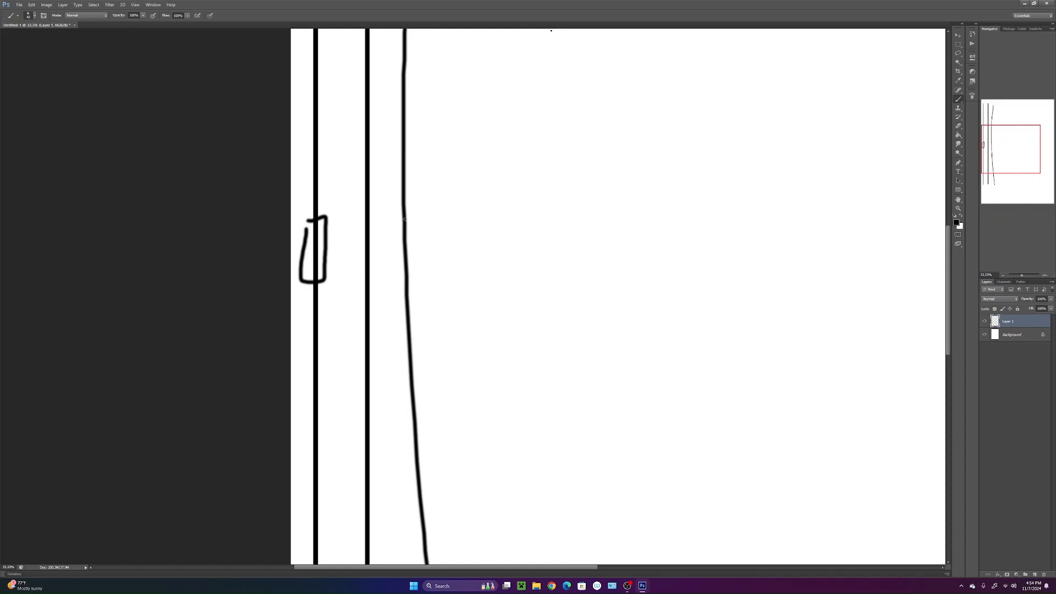
pyautogui.hotkey('ctrl', 'z')
pyautogui.moveTo(1013, 276); pyautogui.dragTo(1020, 276)
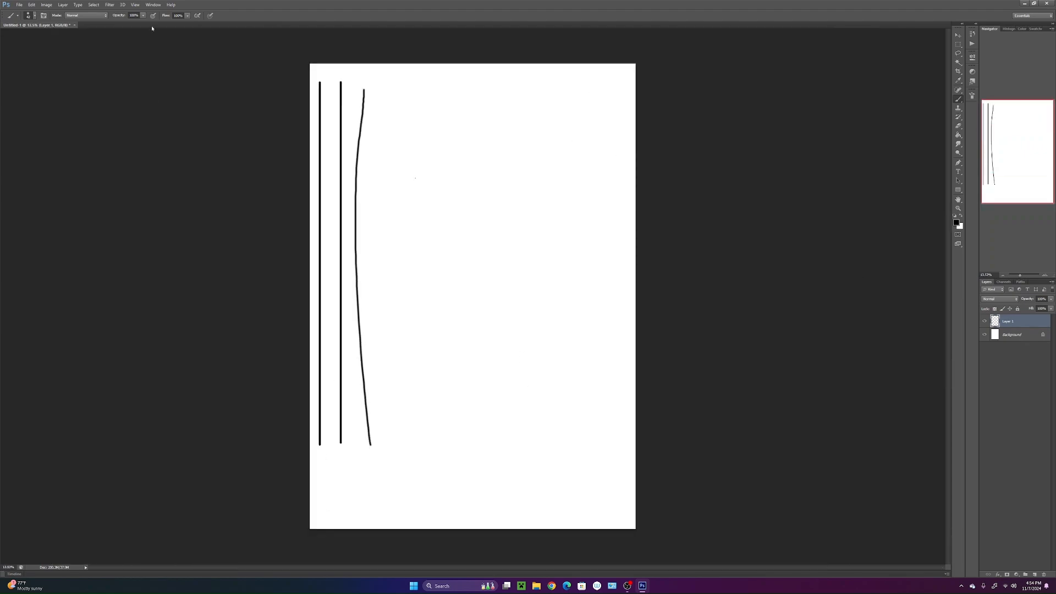
# - Try Shape Dynamics, Smoothing and Transfer in the brush settings, finishing with only Transfer enabled
pyautogui.click(153, 4)
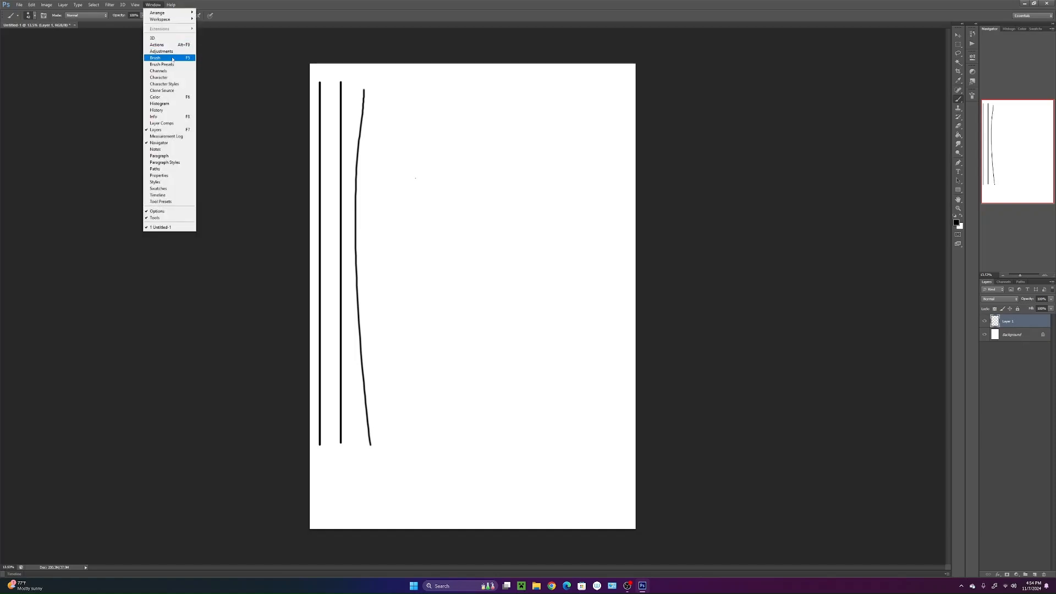
pyautogui.click(172, 59)
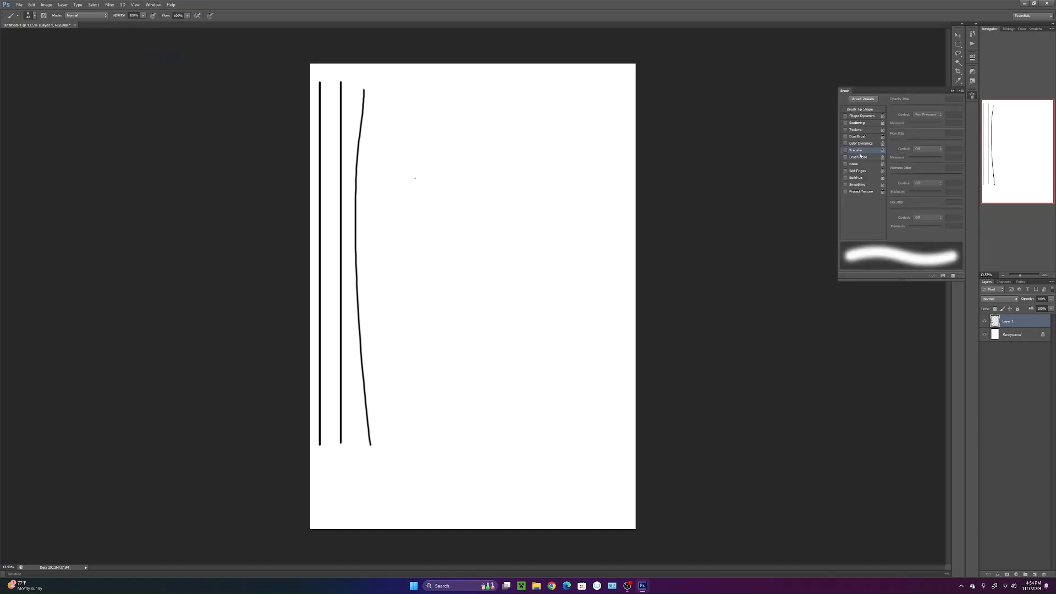
pyautogui.click(846, 116)
pyautogui.click(846, 185)
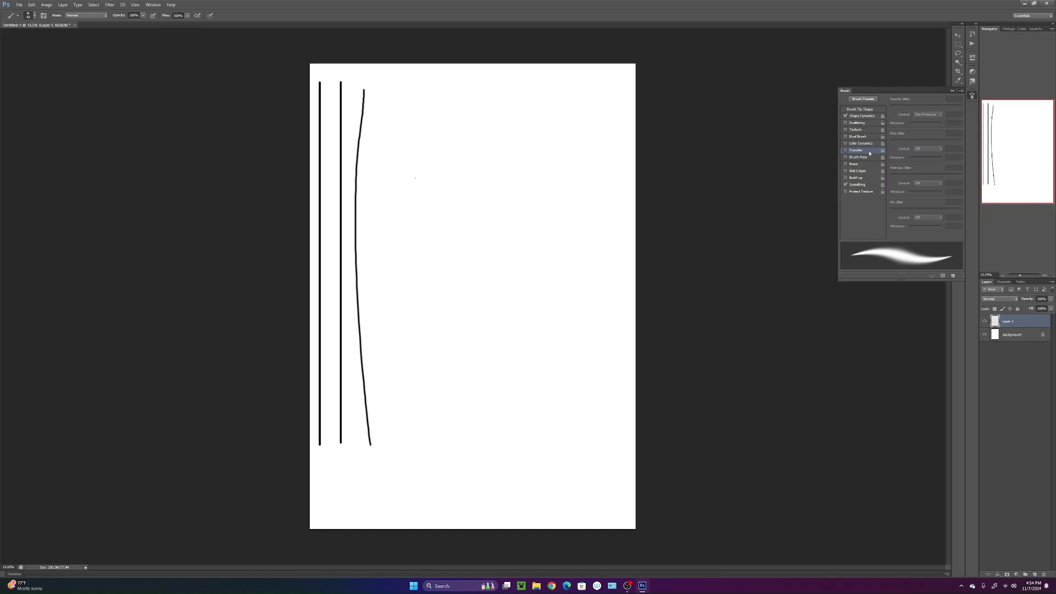
pyautogui.click(845, 151)
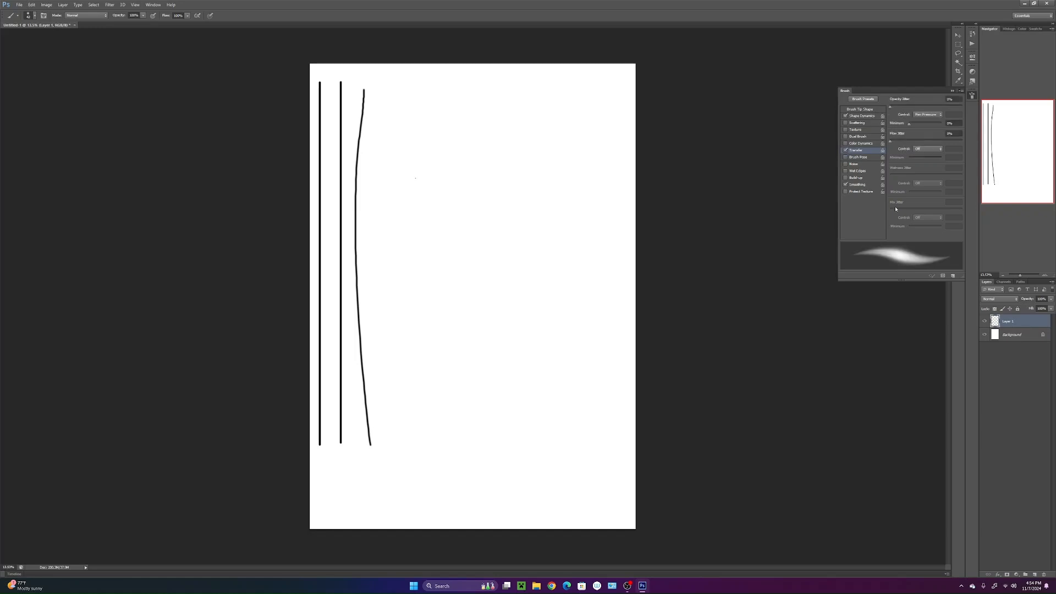
pyautogui.click(847, 150)
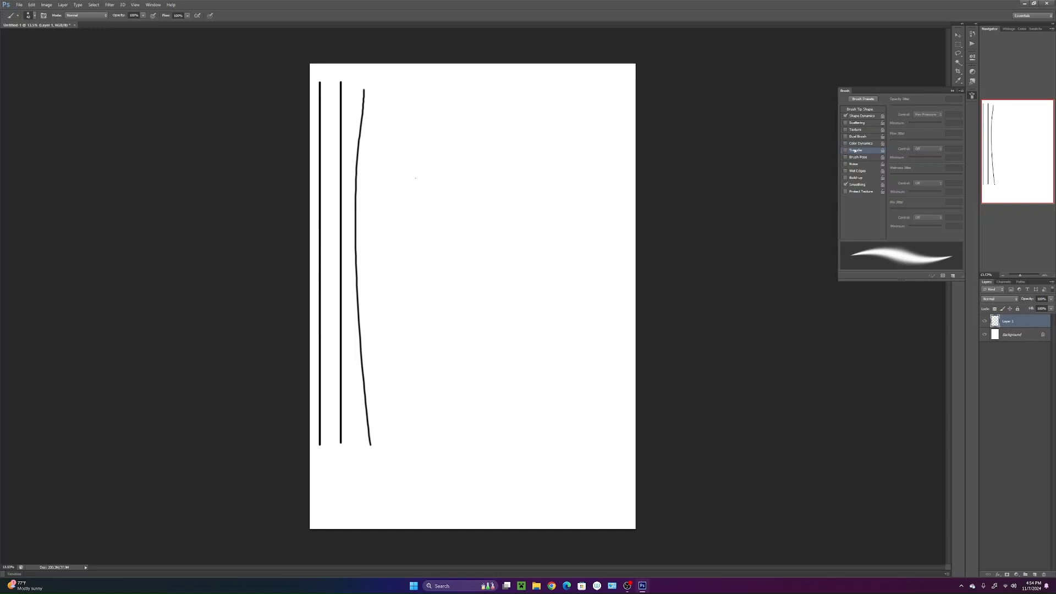
pyautogui.click(846, 116)
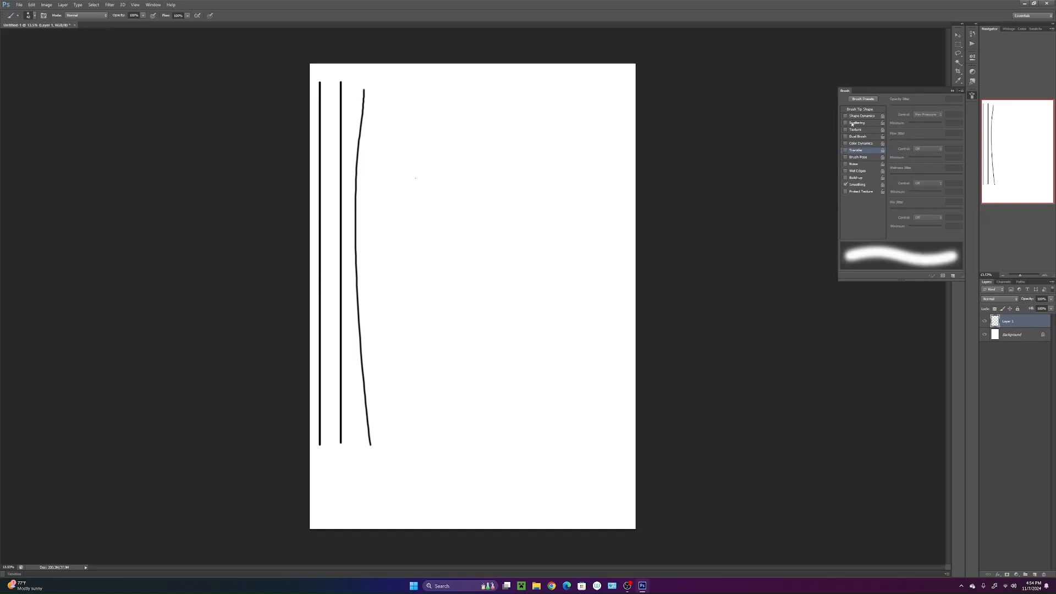
pyautogui.click(846, 150)
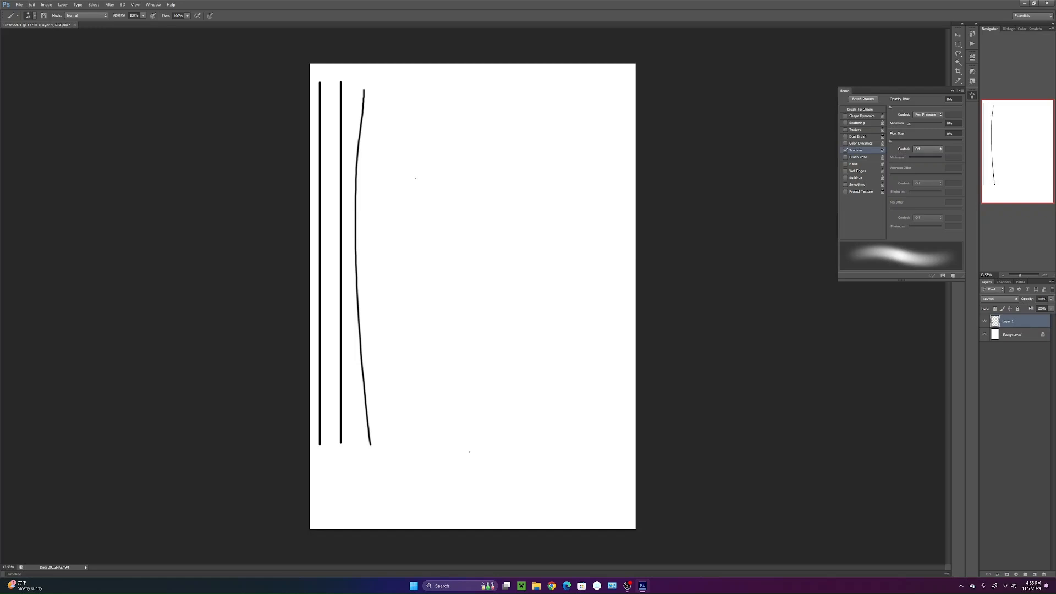
pyautogui.click(952, 90)
# - Draw loose, looping test strokes across the middle of the page with the pressure-sensitive soft brush
pyautogui.moveTo(426, 321)
pyautogui.mouseDown()
pyautogui.moveTo(430, 242)
pyautogui.moveTo(459, 387)
pyautogui.moveTo(500, 468)
pyautogui.moveTo(520, 162)
pyautogui.moveTo(534, 424)
pyautogui.mouseUp()
pyautogui.moveTo(512, 237)
pyautogui.mouseDown()
pyautogui.moveTo(529, 268)
pyautogui.moveTo(531, 322)
pyautogui.mouseUp()
pyautogui.moveTo(586, 311); pyautogui.dragTo(555, 457)
# - Enlarge the soft brush and paint broad, overlapping shading strokes over the looping lines
pyautogui.rightClick(532, 324)
pyautogui.click(576, 339)
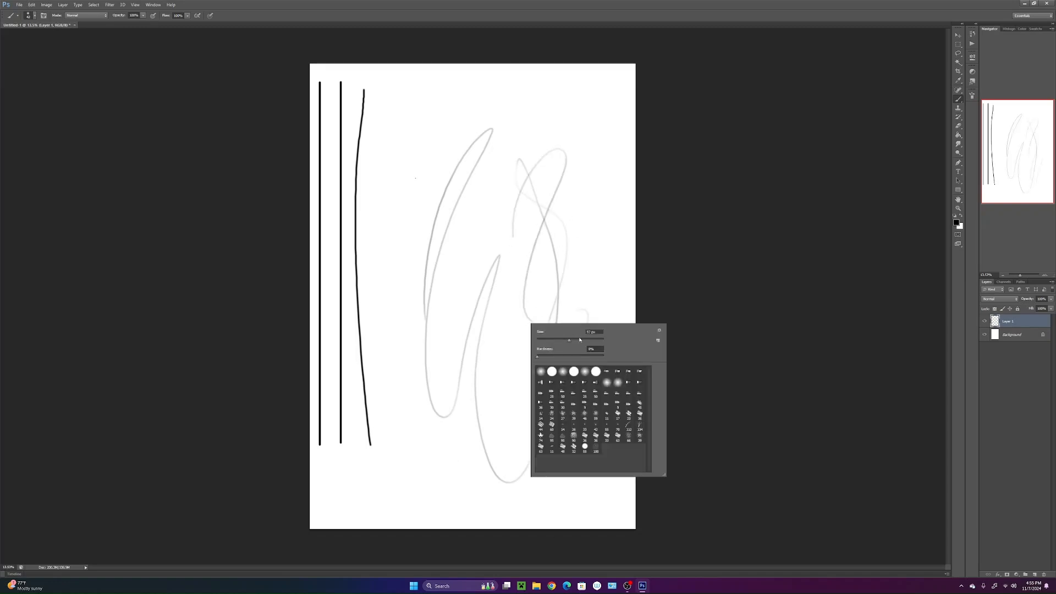
pyautogui.click(599, 255)
pyautogui.click(590, 227)
pyautogui.moveTo(588, 226); pyautogui.dragTo(544, 374)
pyautogui.moveTo(599, 258); pyautogui.dragTo(572, 410)
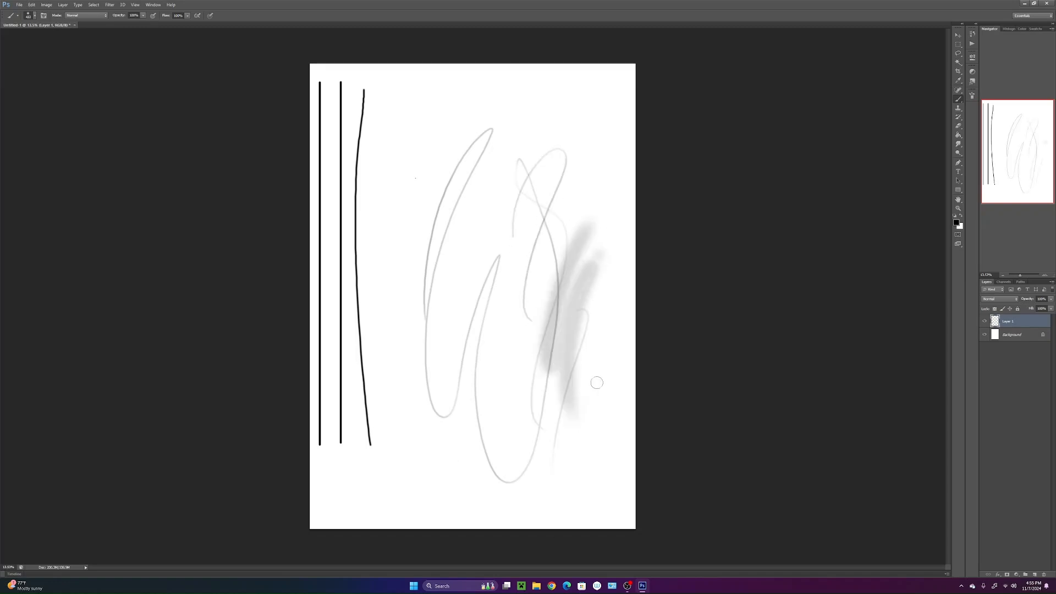
pyautogui.moveTo(610, 330); pyautogui.dragTo(619, 464)
pyautogui.moveTo(380, 256)
pyautogui.mouseDown()
pyautogui.moveTo(462, 98)
pyautogui.moveTo(441, 218)
pyautogui.moveTo(510, 436)
pyautogui.mouseUp()
pyautogui.moveTo(471, 157); pyautogui.dragTo(493, 186)
pyautogui.moveTo(509, 149)
pyautogui.mouseDown()
pyautogui.moveTo(524, 202)
pyautogui.moveTo(563, 176)
pyautogui.moveTo(546, 181)
pyautogui.moveTo(547, 245)
pyautogui.moveTo(557, 229)
pyautogui.moveTo(574, 261)
pyautogui.moveTo(608, 228)
pyautogui.moveTo(596, 320)
pyautogui.moveTo(657, 431)
pyautogui.mouseUp()
# - Undo all the shading, looping strokes and vertical comparison lines until the page is blank
pyautogui.hotkey('ctrl', 'alt', 'z')
pyautogui.hotkey('ctrl', 'alt', 'z')
pyautogui.hotkey('ctrl', 'alt', 'z')
pyautogui.hotkey('ctrl', 'alt', 'z')
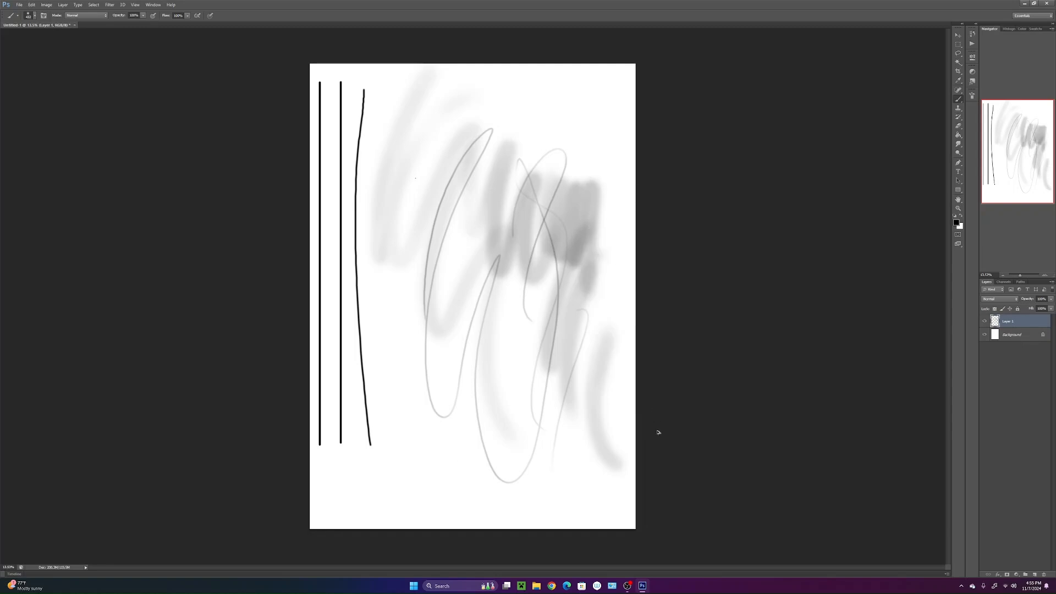
pyautogui.hotkey('ctrl', 'alt', 'z')
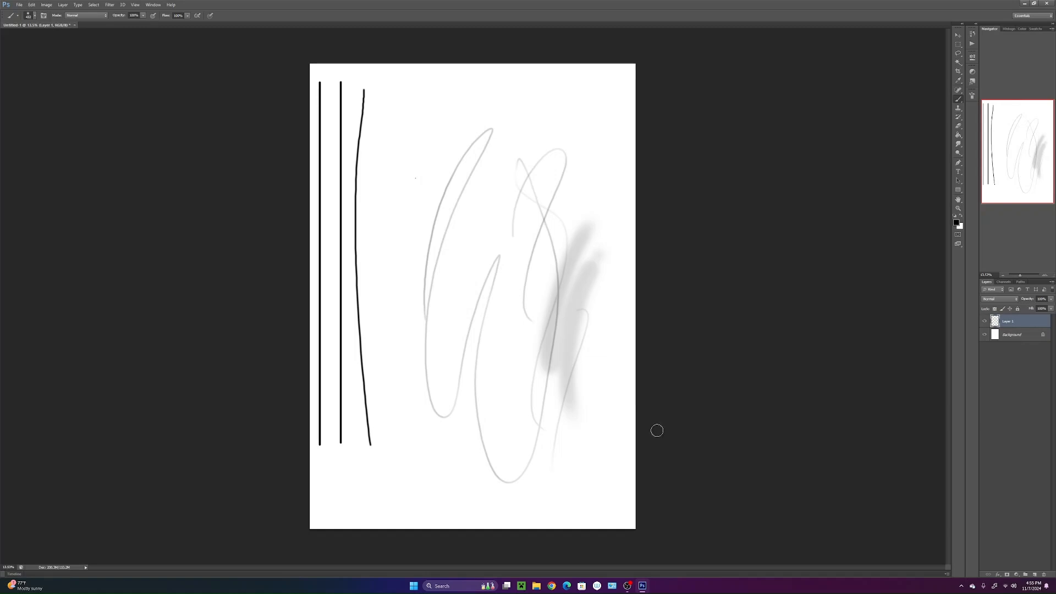
pyautogui.hotkey('ctrl', 'alt', 'z')
pyautogui.hotkey('ctrl', 'alt', 'z')
pyautogui.hotkey('ctrl', 'alt', 'z')
pyautogui.hotkey('ctrl', 'alt', 'z')
pyautogui.hotkey('ctrl', 'alt', 'z')
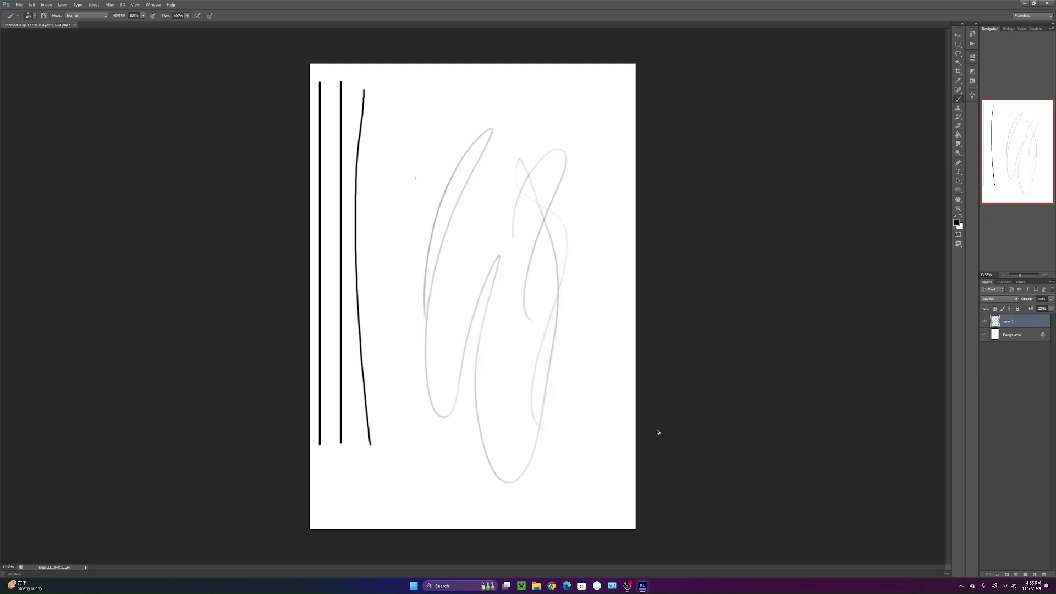
pyautogui.hotkey('ctrl', 'alt', 'z')
pyautogui.hotkey('ctrl', 'alt', 'z')
pyautogui.hotkey('ctrl', 'alt', 'z')
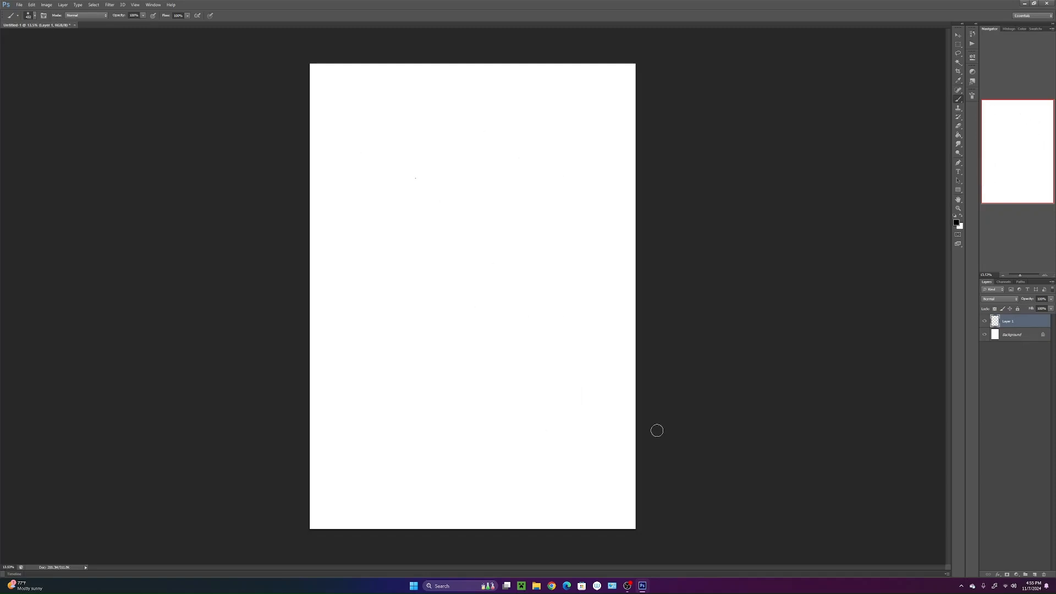
# - Reduce the brush to a small size and raise its hardness
pyautogui.rightClick(471, 273)
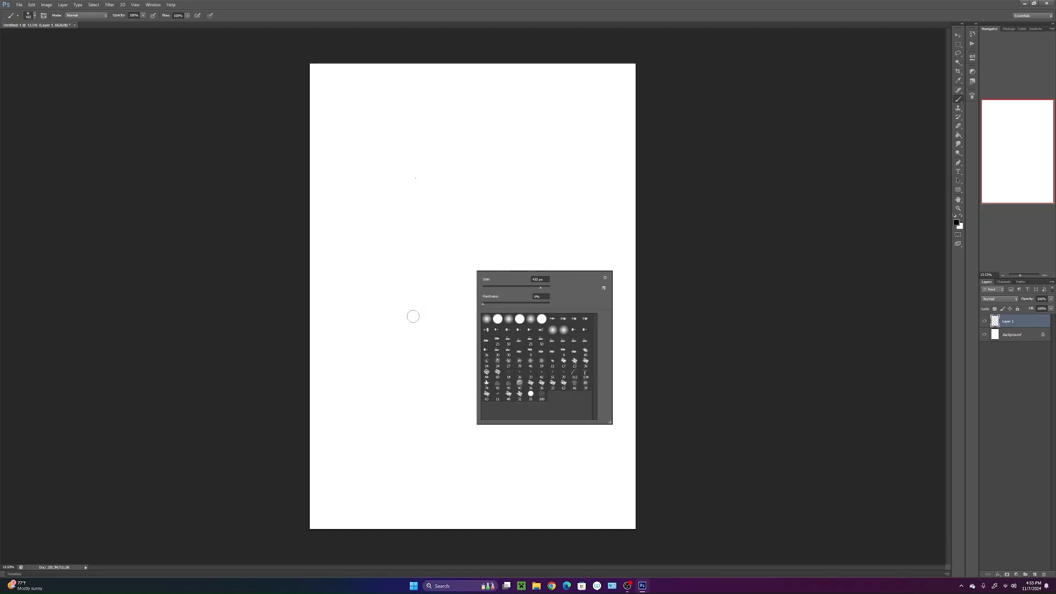
pyautogui.click(575, 231)
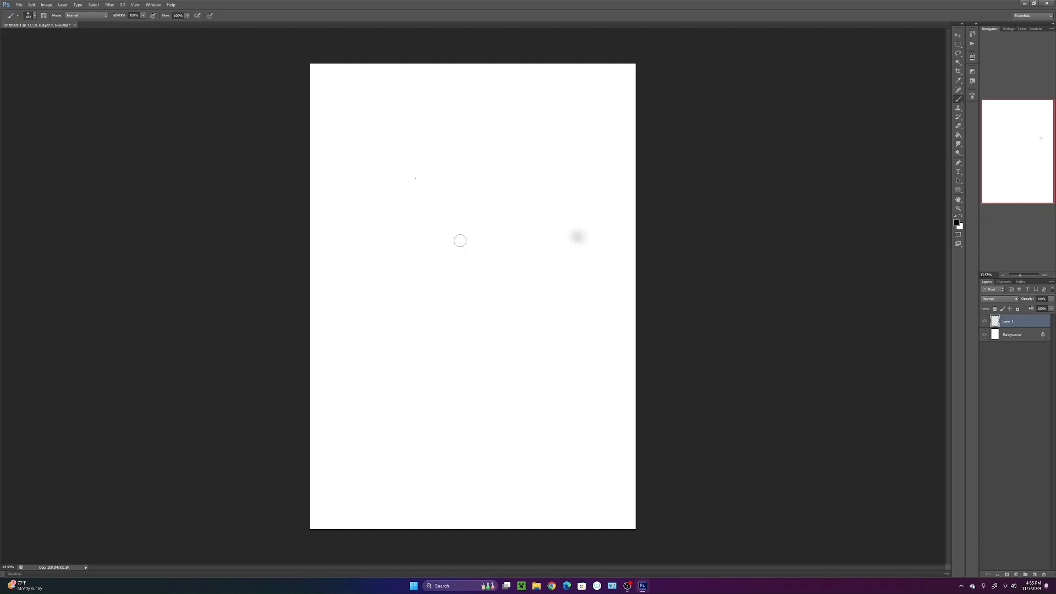
pyautogui.rightClick(455, 239)
pyautogui.click(465, 253)
pyautogui.click(458, 268)
pyautogui.click(461, 253)
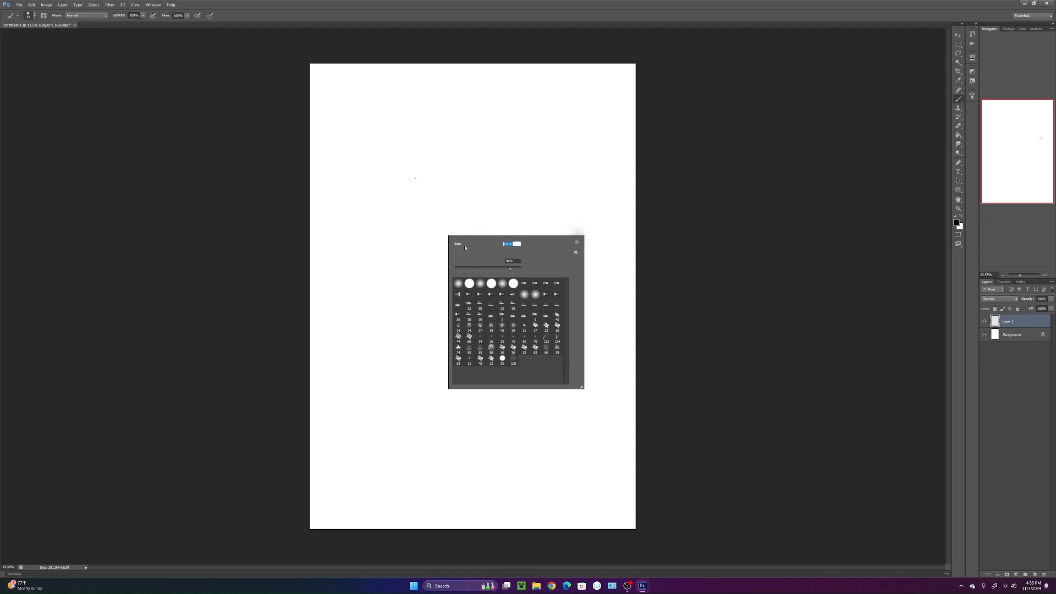
pyautogui.click(545, 195)
# - Draw three long, near-vertical test strokes, and undo them together with the soft dab near the page's right side
pyautogui.moveTo(407, 200); pyautogui.dragTo(396, 437)
pyautogui.moveTo(437, 123); pyautogui.dragTo(422, 463)
pyautogui.moveTo(471, 117); pyautogui.dragTo(458, 449)
pyautogui.hotkey('ctrl', 'z')
pyautogui.hotkey('ctrl', 'z')
pyautogui.hotkey('ctrl', 'z')
pyautogui.hotkey('ctrl', 'z')
pyautogui.hotkey('ctrl', 'z')
pyautogui.hotkey('ctrl', 'z')
pyautogui.hotkey('ctrl', 'z')
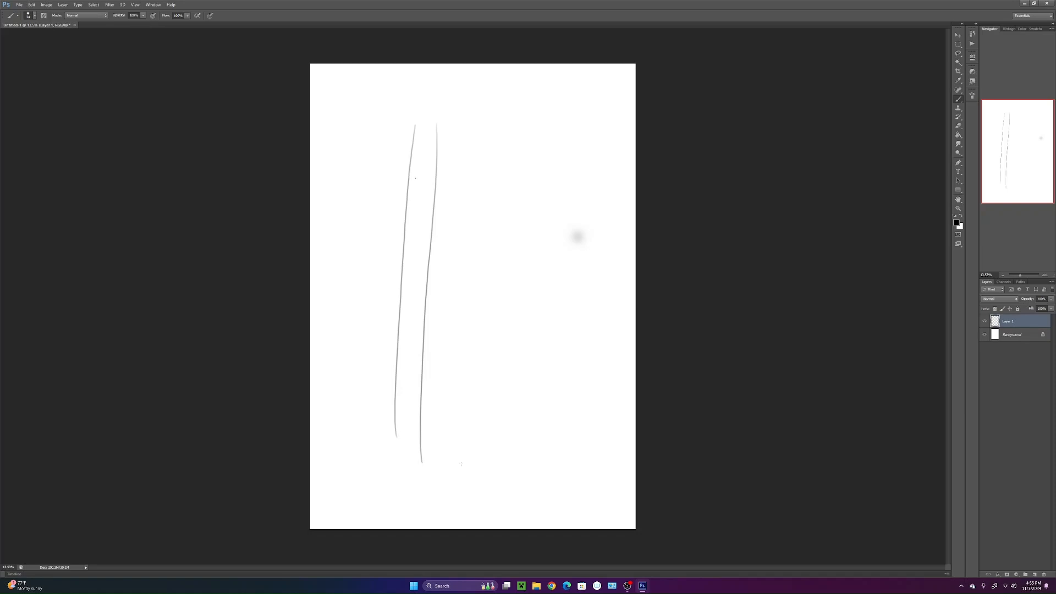
pyautogui.hotkey('ctrl', 'alt', 'z')
pyautogui.hotkey('ctrl', 'alt', 'z')
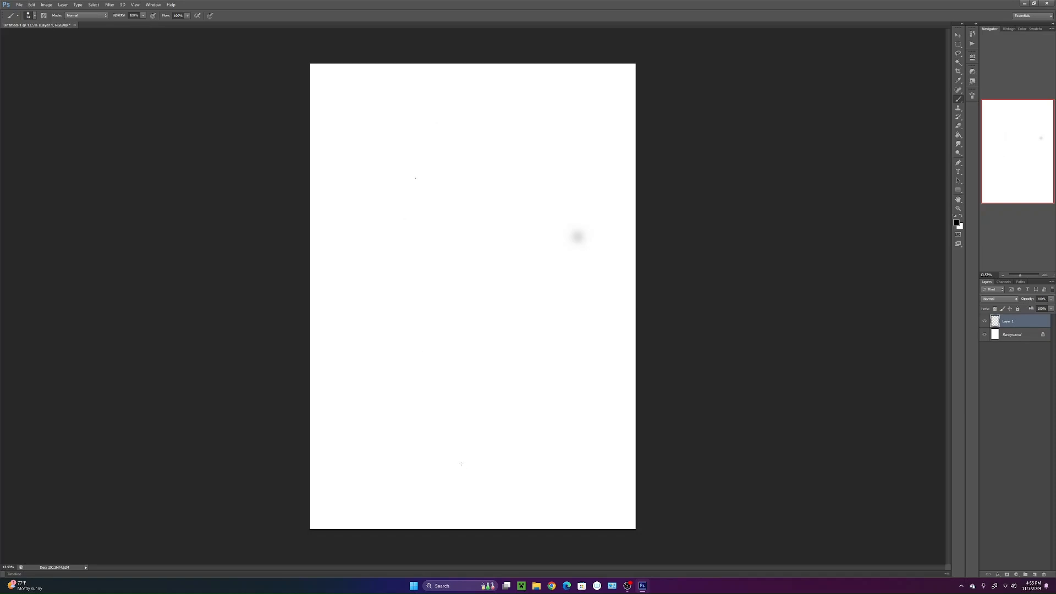
pyautogui.hotkey('ctrl', 'alt', 'z')
# - Set the brush hardness to 100%
pyautogui.rightClick(476, 176)
pyautogui.click(586, 210)
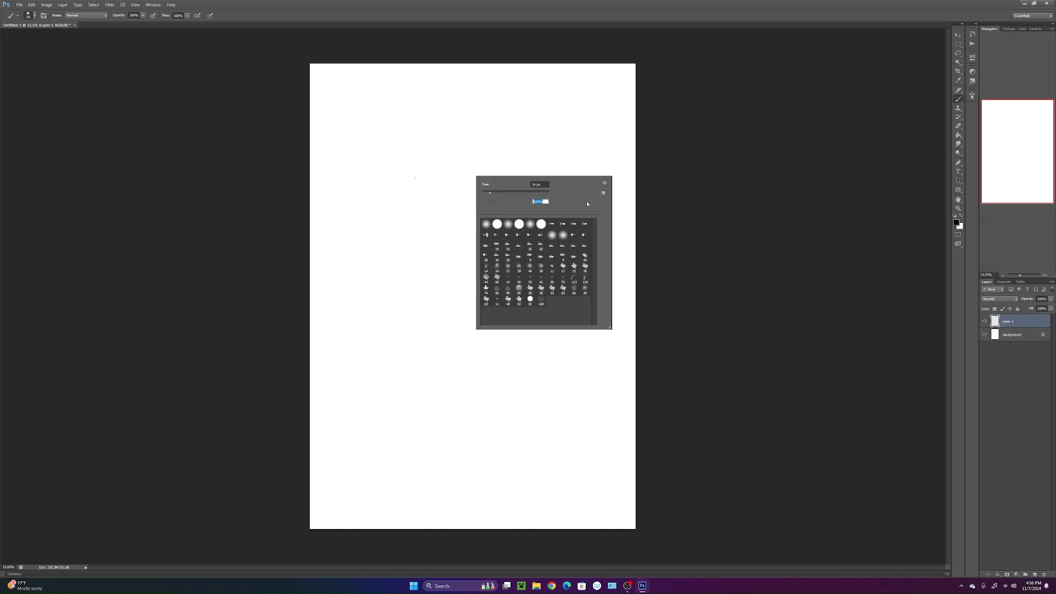
pyautogui.click(679, 155)
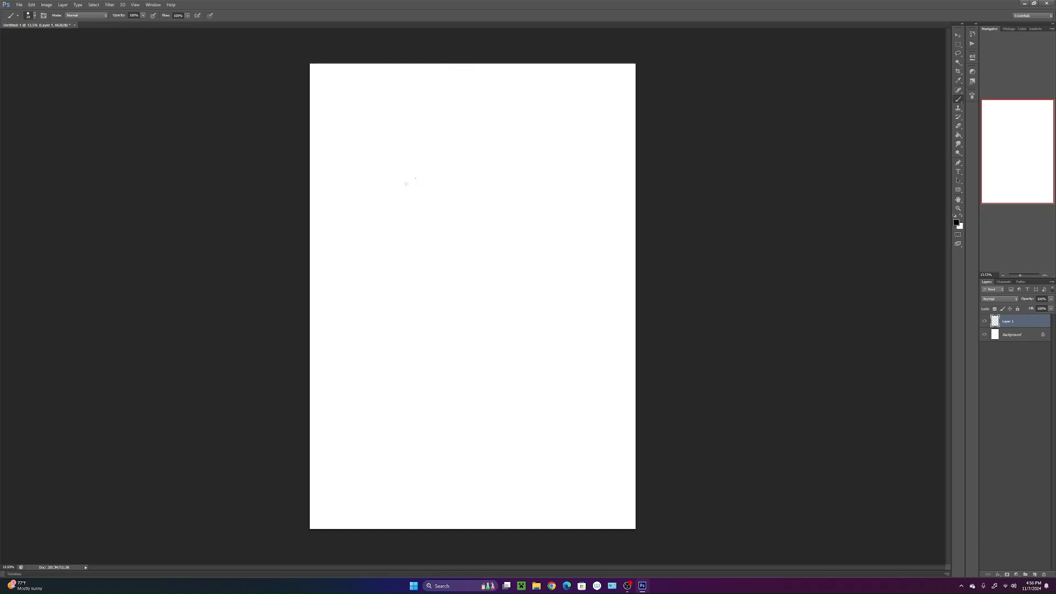
# - Draw short test strokes in the upper part of the page with the hard brush and undo them
pyautogui.moveTo(424, 179)
pyautogui.mouseDown()
pyautogui.moveTo(473, 136)
pyautogui.moveTo(463, 153)
pyautogui.moveTo(505, 187)
pyautogui.moveTo(431, 253)
pyautogui.mouseUp()
pyautogui.moveTo(438, 154); pyautogui.dragTo(425, 246)
pyautogui.hotkey('ctrl', 'alt', 'z')
pyautogui.hotkey('ctrl', 'alt', 'z')
pyautogui.hotkey('ctrl', 'alt', 'z')
pyautogui.hotkey('ctrl', 'alt', 'z')
# - Reduce the hard brush's size further for thin sketch lines
pyautogui.rightClick(475, 216)
pyautogui.click(539, 222)
pyautogui.press('BackSpace')
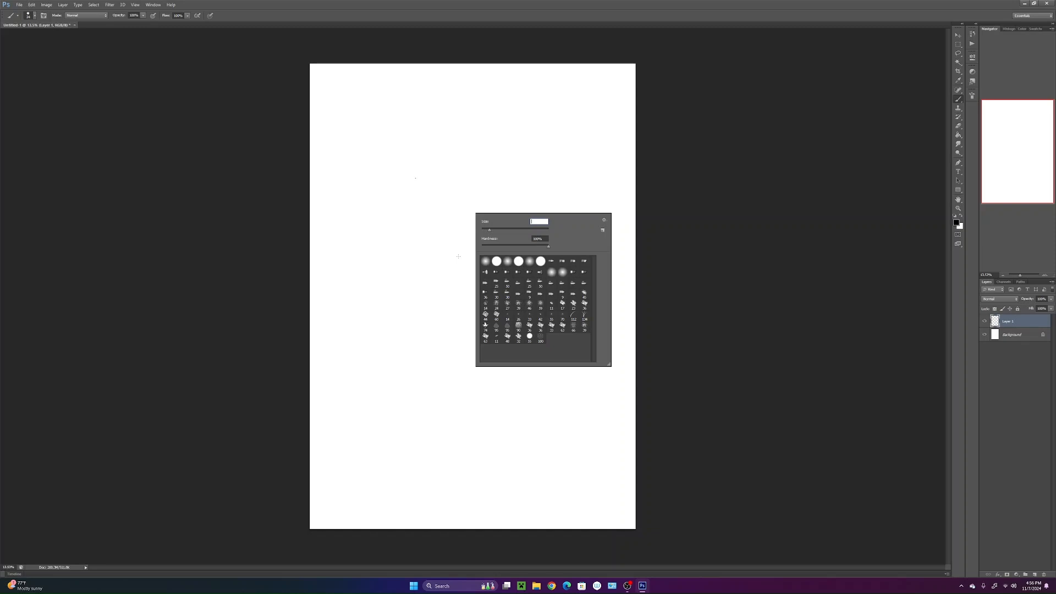
pyautogui.press('Return')
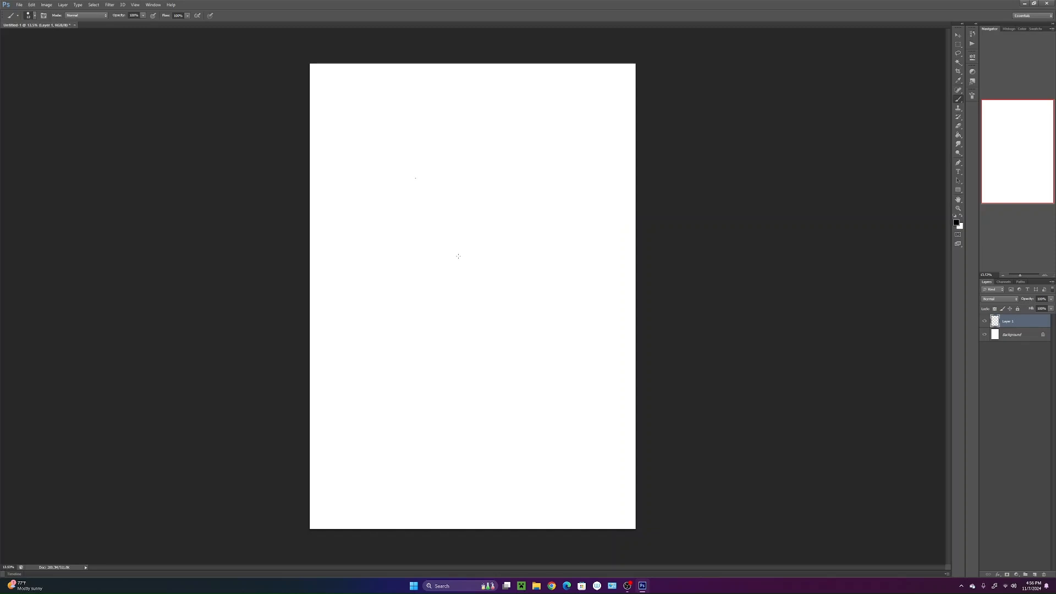
pyautogui.rightClick(449, 196)
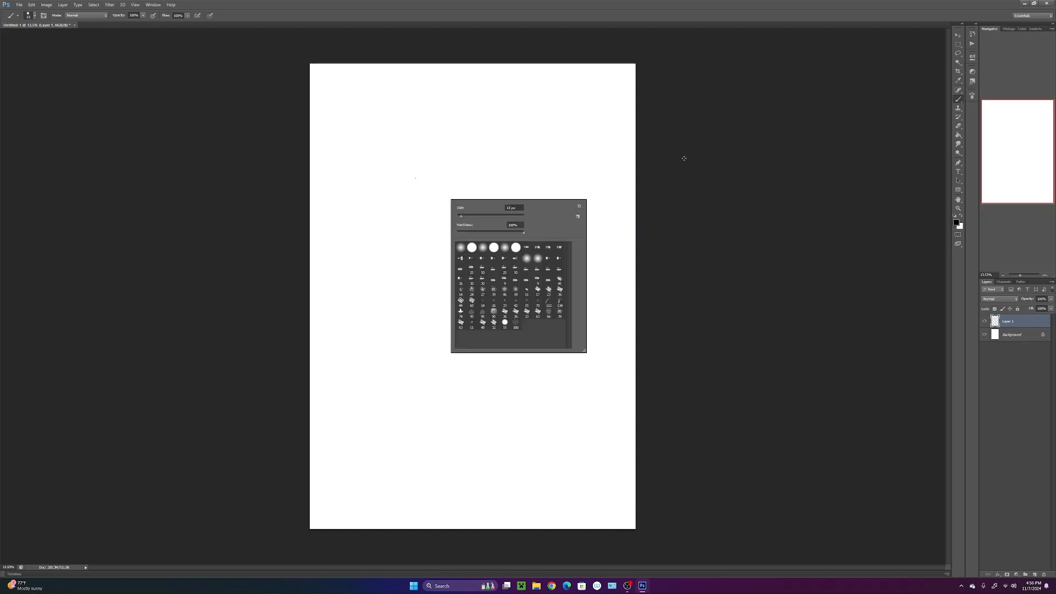
pyautogui.click(640, 161)
# - Sketch an oval head in the page's upper half with a tapered jaw, a curved vertical centre line and a cross guideline
pyautogui.moveTo(415, 179)
pyautogui.mouseDown()
pyautogui.moveTo(440, 130)
pyautogui.moveTo(509, 170)
pyautogui.mouseUp()
pyautogui.moveTo(472, 130)
pyautogui.mouseDown()
pyautogui.moveTo(507, 186)
pyautogui.moveTo(473, 233)
pyautogui.mouseUp()
pyautogui.moveTo(432, 151)
pyautogui.mouseDown()
pyautogui.moveTo(412, 208)
pyautogui.moveTo(449, 241)
pyautogui.moveTo(439, 239)
pyautogui.moveTo(468, 233)
pyautogui.moveTo(506, 179)
pyautogui.moveTo(477, 227)
pyautogui.moveTo(419, 220)
pyautogui.moveTo(494, 201)
pyautogui.mouseUp()
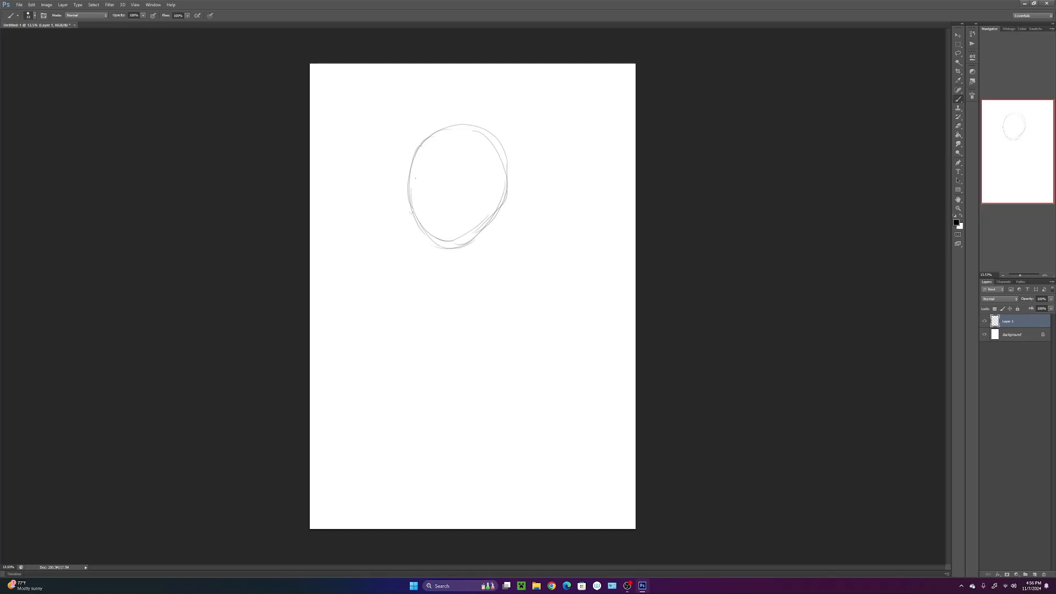
pyautogui.moveTo(413, 220)
pyautogui.mouseDown()
pyautogui.moveTo(454, 258)
pyautogui.moveTo(492, 220)
pyautogui.moveTo(510, 175)
pyautogui.mouseUp()
pyautogui.moveTo(490, 232); pyautogui.dragTo(468, 256)
pyautogui.moveTo(477, 186); pyautogui.dragTo(449, 263)
pyautogui.moveTo(427, 207); pyautogui.dragTo(509, 212)
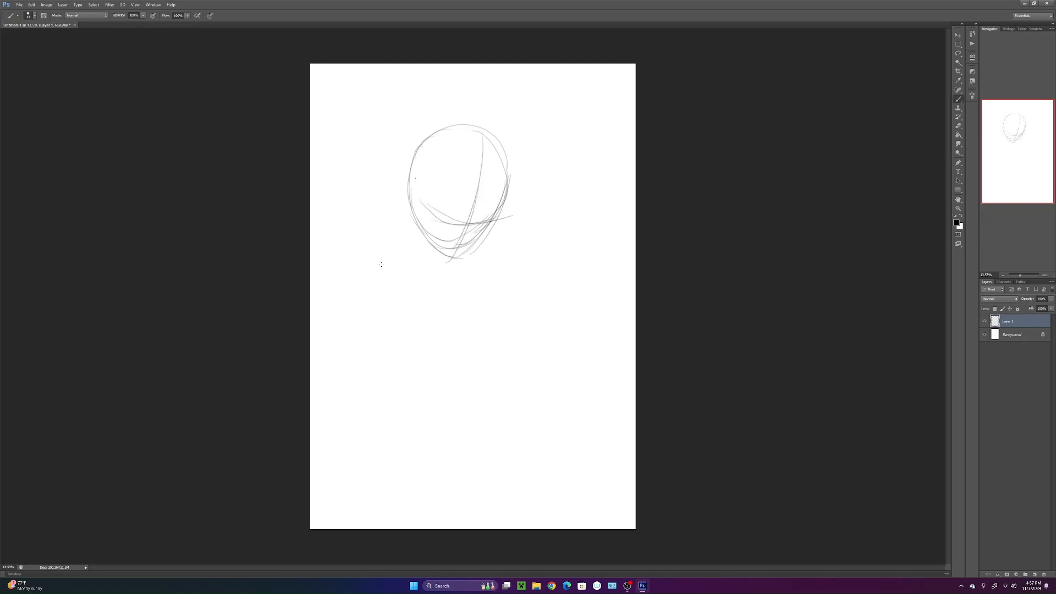
# - Sketch the neck and a rounded shoulder below the head, with contour lines running down both sides of the upper arm
pyautogui.moveTo(394, 295)
pyautogui.mouseDown()
pyautogui.moveTo(411, 255)
pyautogui.moveTo(433, 257)
pyautogui.moveTo(407, 257)
pyautogui.moveTo(447, 291)
pyautogui.mouseUp()
pyautogui.moveTo(427, 254)
pyautogui.mouseDown()
pyautogui.moveTo(454, 289)
pyautogui.moveTo(463, 352)
pyautogui.moveTo(389, 308)
pyautogui.moveTo(411, 342)
pyautogui.mouseUp()
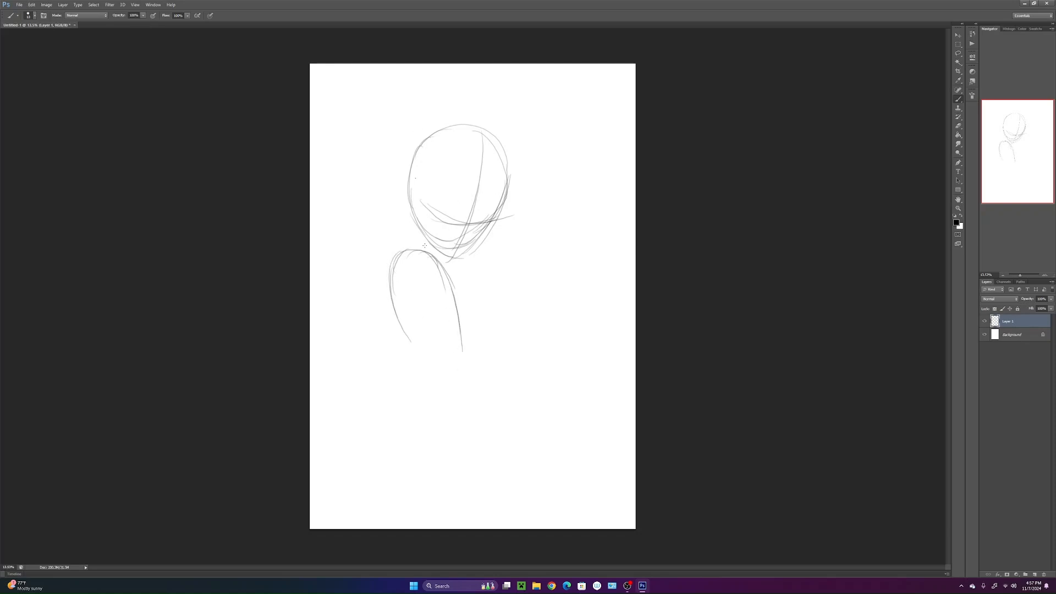
pyautogui.moveTo(419, 224)
pyautogui.mouseDown()
pyautogui.moveTo(423, 255)
pyautogui.moveTo(465, 290)
pyautogui.mouseUp()
pyautogui.moveTo(407, 257)
pyautogui.mouseDown()
pyautogui.moveTo(398, 254)
pyautogui.moveTo(447, 269)
pyautogui.moveTo(459, 317)
pyautogui.moveTo(466, 373)
pyautogui.moveTo(411, 345)
pyautogui.moveTo(428, 370)
pyautogui.mouseUp()
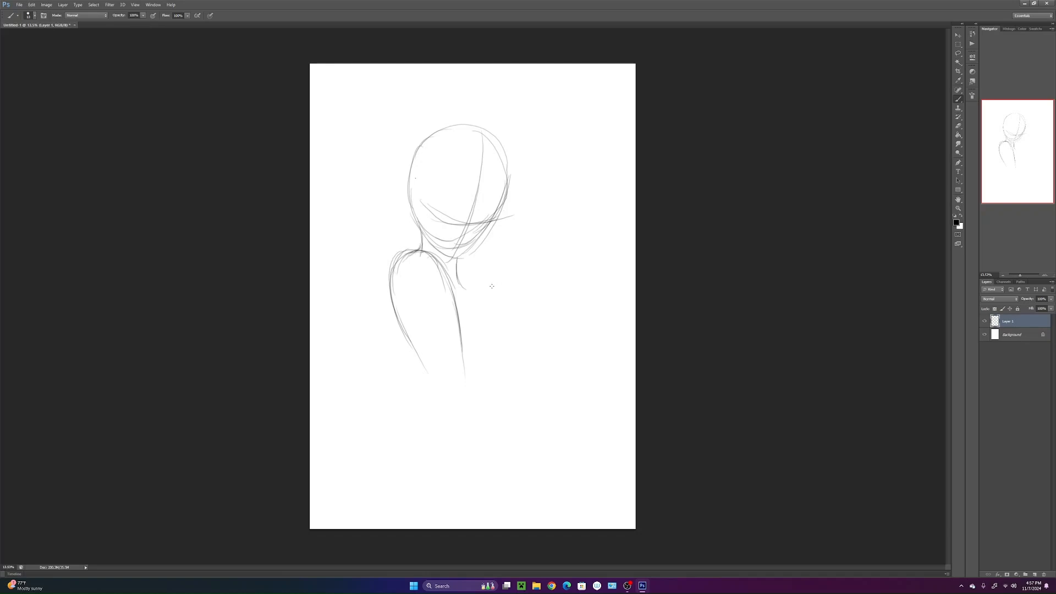
# - Try guide strokes beside the neck and extend the back, arm and front contours diagonally down from the shoulder
pyautogui.moveTo(498, 307)
pyautogui.mouseDown()
pyautogui.moveTo(524, 284)
pyautogui.moveTo(513, 280)
pyautogui.moveTo(498, 296)
pyautogui.moveTo(537, 290)
pyautogui.mouseUp()
pyautogui.moveTo(545, 218)
pyautogui.mouseDown()
pyautogui.moveTo(553, 229)
pyautogui.moveTo(506, 291)
pyautogui.moveTo(536, 287)
pyautogui.mouseUp()
pyautogui.moveTo(413, 249)
pyautogui.mouseDown()
pyautogui.moveTo(392, 277)
pyautogui.moveTo(389, 338)
pyautogui.moveTo(432, 426)
pyautogui.mouseUp()
pyautogui.moveTo(415, 349); pyautogui.dragTo(448, 421)
pyautogui.moveTo(461, 340); pyautogui.dragTo(487, 412)
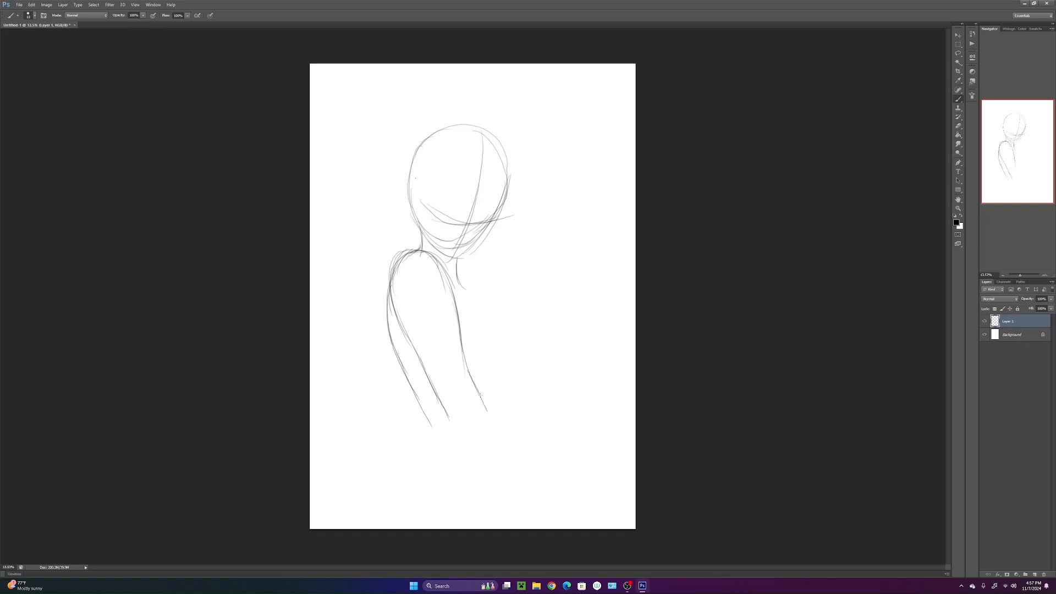
# - Redraw the front, back and arm contours below the shoulder with long overlapping strokes into the page's lower half
pyautogui.moveTo(471, 376); pyautogui.dragTo(480, 401)
pyautogui.moveTo(432, 252); pyautogui.dragTo(454, 333)
pyautogui.moveTo(451, 295); pyautogui.dragTo(468, 418)
pyautogui.moveTo(487, 373)
pyautogui.mouseDown()
pyautogui.moveTo(479, 397)
pyautogui.moveTo(474, 349)
pyautogui.moveTo(484, 400)
pyautogui.mouseUp()
pyautogui.moveTo(408, 282)
pyautogui.mouseDown()
pyautogui.moveTo(391, 330)
pyautogui.moveTo(443, 418)
pyautogui.mouseUp()
pyautogui.moveTo(402, 257); pyautogui.dragTo(386, 353)
pyautogui.moveTo(388, 309); pyautogui.dragTo(410, 407)
pyautogui.moveTo(393, 358); pyautogui.dragTo(418, 427)
pyautogui.moveTo(396, 329); pyautogui.dragTo(438, 438)
pyautogui.moveTo(466, 391); pyautogui.dragTo(472, 427)
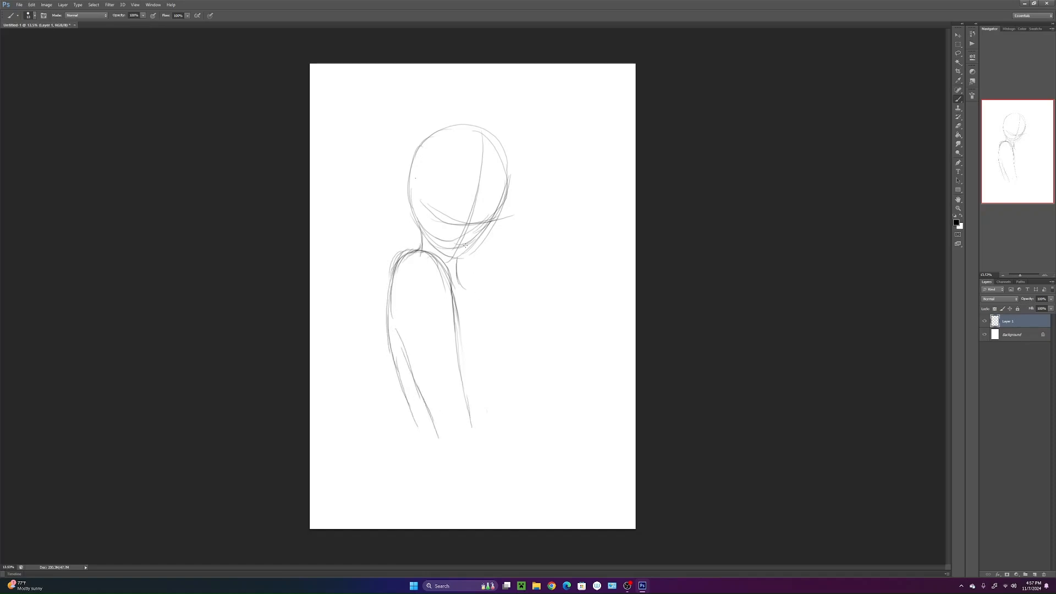
# - Lasso the head, use Free Transform to raise and slightly flatten it above the shoulder, and clear the selection
pyautogui.moveTo(423, 249); pyautogui.dragTo(422, 224)
pyautogui.press('l')
pyautogui.moveTo(411, 247)
pyautogui.mouseDown()
pyautogui.moveTo(443, 264)
pyautogui.moveTo(537, 268)
pyautogui.moveTo(395, 163)
pyautogui.moveTo(404, 234)
pyautogui.mouseUp()
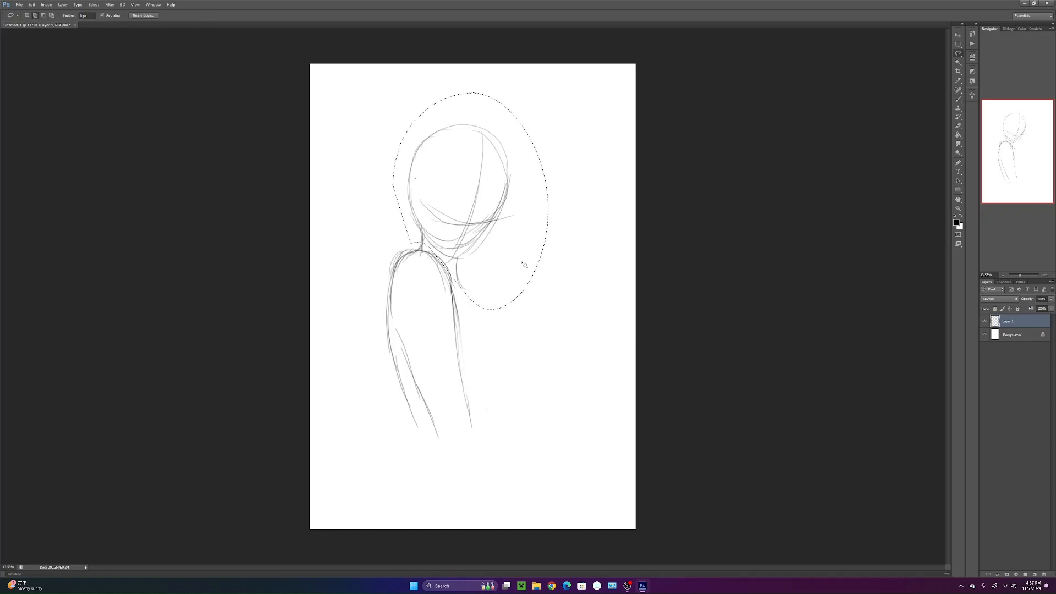
pyautogui.rightClick(483, 238)
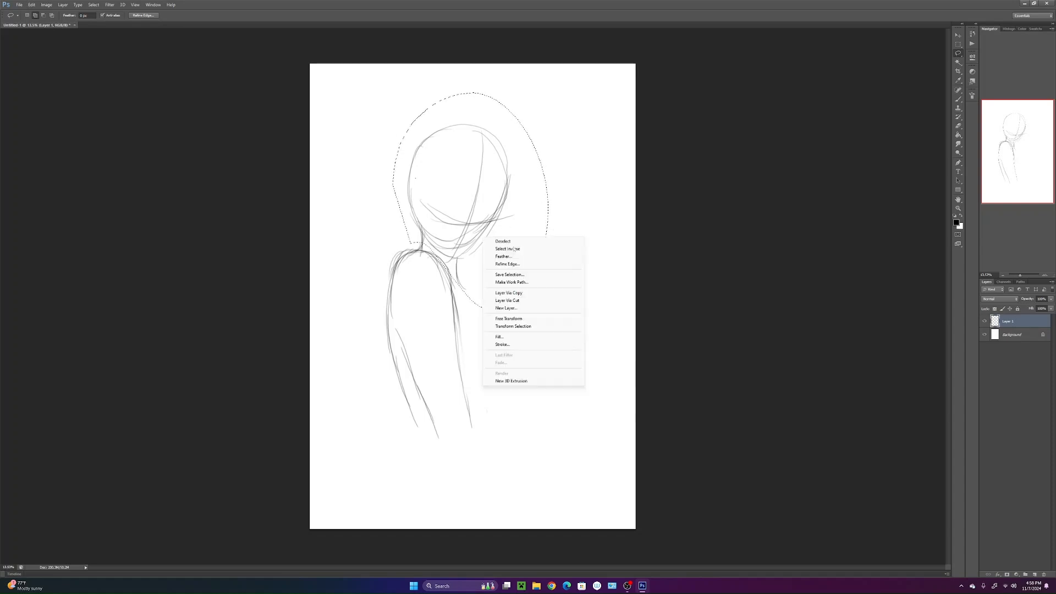
pyautogui.click(562, 202)
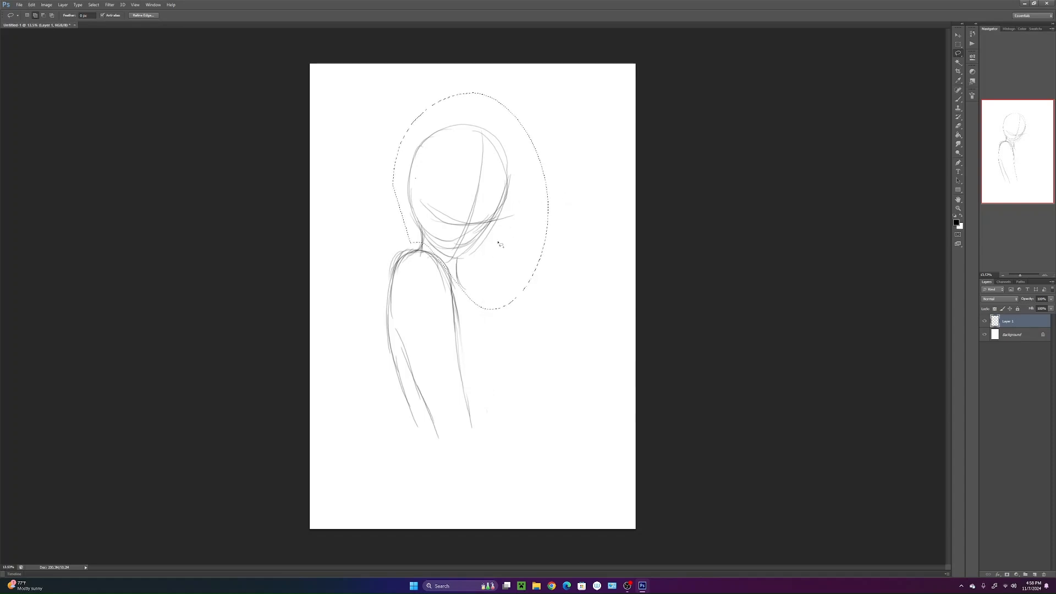
pyautogui.click(958, 53)
pyautogui.hotkey('ctrl', 't')
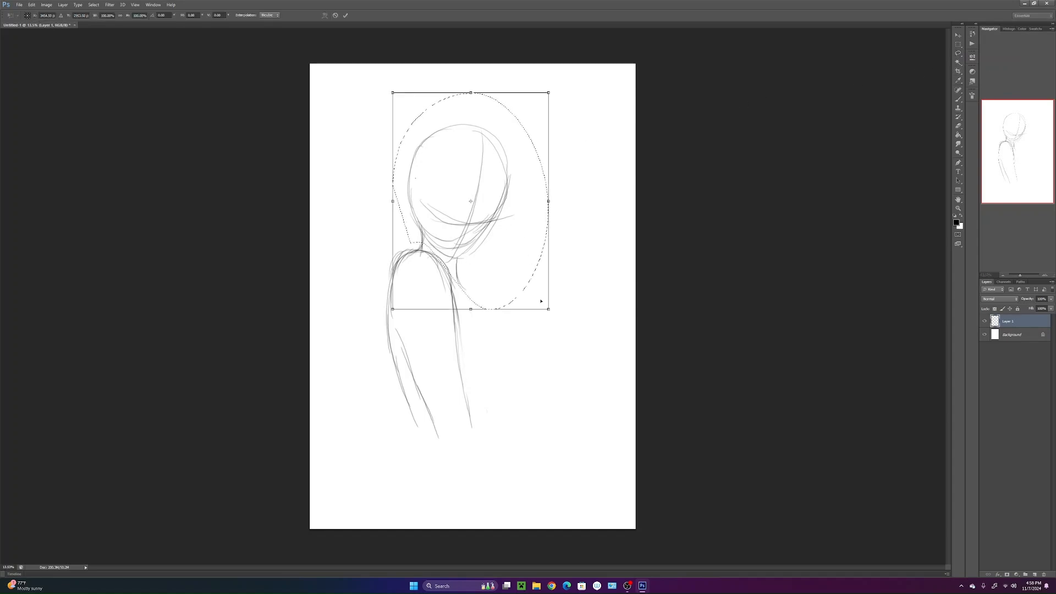
pyautogui.moveTo(553, 313); pyautogui.dragTo(515, 246)
pyautogui.press('Return')
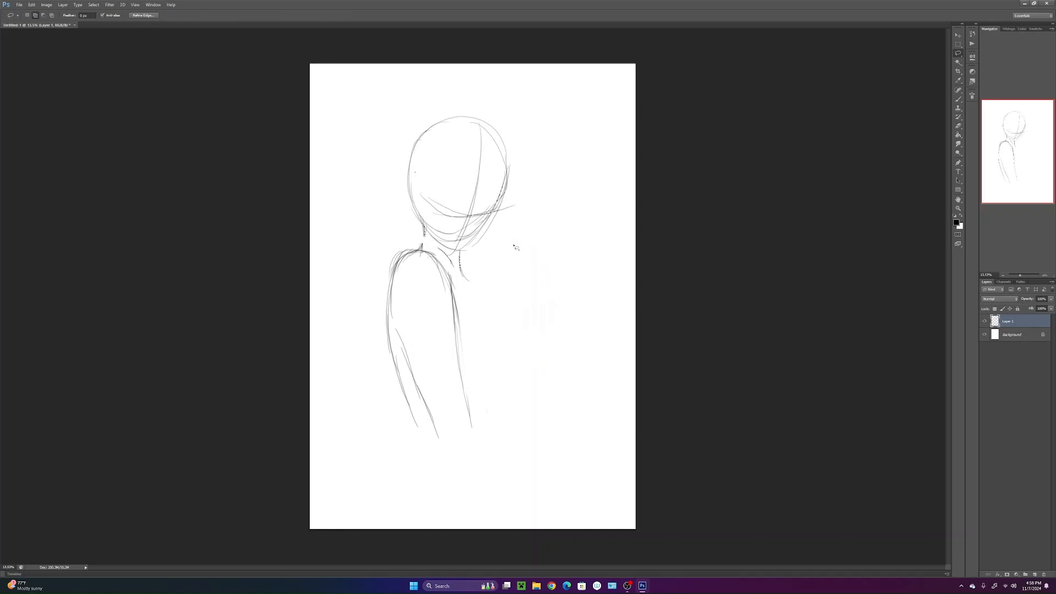
pyautogui.hotkey('ctrl', 'd')
# - Sketch both sides of the neck, the far shoulder curve and a short torso line below it
pyautogui.press('b')
pyautogui.moveTo(424, 228); pyautogui.dragTo(415, 259)
pyautogui.moveTo(424, 228)
pyautogui.mouseDown()
pyautogui.moveTo(418, 251)
pyautogui.moveTo(398, 261)
pyautogui.moveTo(461, 271)
pyautogui.moveTo(465, 283)
pyautogui.mouseUp()
pyautogui.moveTo(461, 254)
pyautogui.mouseDown()
pyautogui.moveTo(471, 301)
pyautogui.moveTo(498, 292)
pyautogui.moveTo(478, 268)
pyautogui.moveTo(498, 268)
pyautogui.moveTo(526, 302)
pyautogui.moveTo(476, 288)
pyautogui.moveTo(505, 372)
pyautogui.mouseUp()
pyautogui.press('e')
pyautogui.press('b')
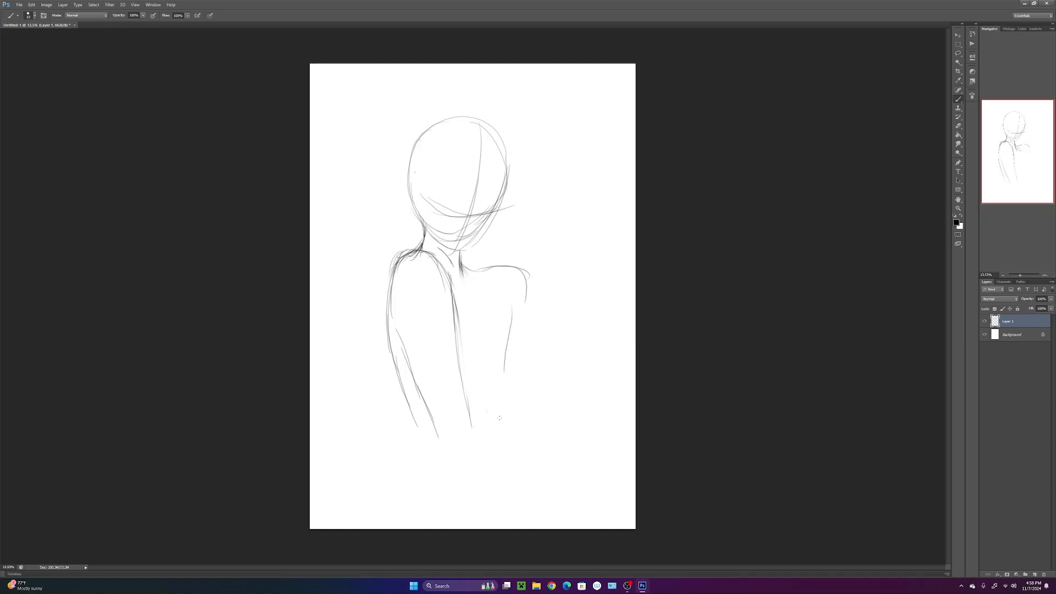
# - Erase the short torso line and sketch the far shoulder's outer edge and the inner chest contour
pyautogui.press('e')
pyautogui.moveTo(511, 313); pyautogui.dragTo(505, 368)
pyautogui.press('b')
pyautogui.moveTo(528, 273); pyautogui.dragTo(526, 295)
pyautogui.moveTo(491, 330)
pyautogui.mouseDown()
pyautogui.moveTo(521, 369)
pyautogui.moveTo(527, 405)
pyautogui.mouseUp()
# - Sketch the far arm edge and an outer chest contour bulging outward and curving back under, undoing unwanted strokes
pyautogui.moveTo(527, 286)
pyautogui.mouseDown()
pyautogui.moveTo(524, 317)
pyautogui.moveTo(555, 370)
pyautogui.mouseUp()
pyautogui.hotkey('ctrl', 'alt', 'z')
pyautogui.hotkey('ctrl', 'alt', 'z')
pyautogui.moveTo(519, 302); pyautogui.dragTo(518, 325)
pyautogui.moveTo(514, 314)
pyautogui.mouseDown()
pyautogui.moveTo(553, 353)
pyautogui.moveTo(562, 391)
pyautogui.moveTo(526, 424)
pyautogui.moveTo(425, 443)
pyautogui.mouseUp()
pyautogui.hotkey('ctrl', 'alt', 'z')
pyautogui.hotkey('ctrl', 'alt', 'z')
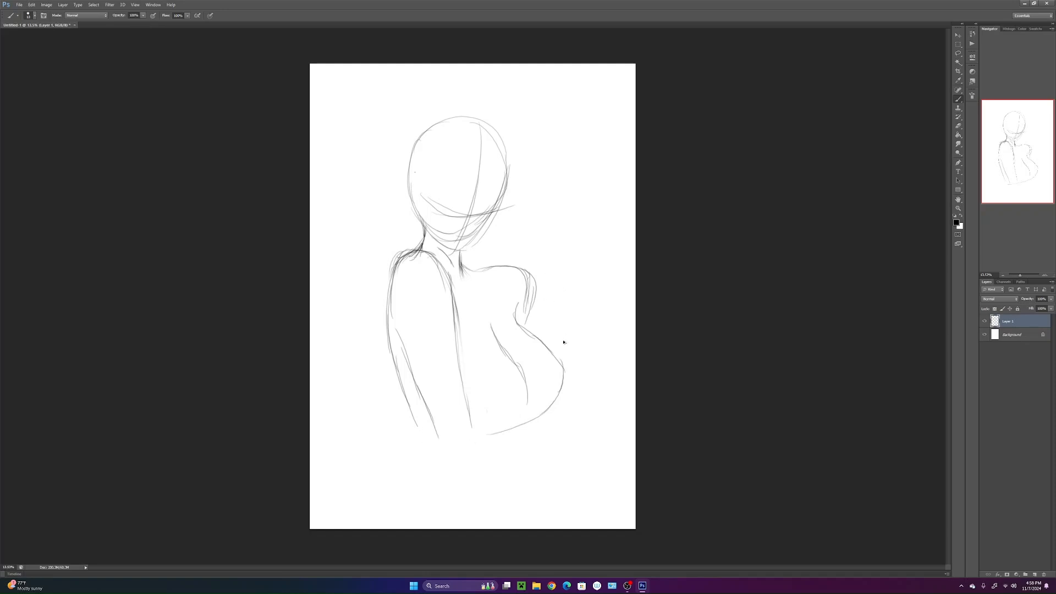
# - Reinforce the lower chest curves, extend the waist and near arm lines, and close the torso with a curved base line
pyautogui.moveTo(561, 397); pyautogui.dragTo(543, 416)
pyautogui.moveTo(528, 380)
pyautogui.mouseDown()
pyautogui.moveTo(513, 421)
pyautogui.moveTo(537, 446)
pyautogui.mouseUp()
pyautogui.moveTo(470, 418); pyautogui.dragTo(474, 446)
pyautogui.moveTo(416, 424)
pyautogui.mouseDown()
pyautogui.moveTo(426, 452)
pyautogui.moveTo(486, 463)
pyautogui.moveTo(457, 461)
pyautogui.moveTo(540, 442)
pyautogui.moveTo(537, 453)
pyautogui.moveTo(471, 440)
pyautogui.moveTo(481, 465)
pyautogui.mouseUp()
pyautogui.moveTo(417, 384); pyautogui.dragTo(432, 439)
pyautogui.moveTo(471, 399); pyautogui.dragTo(481, 464)
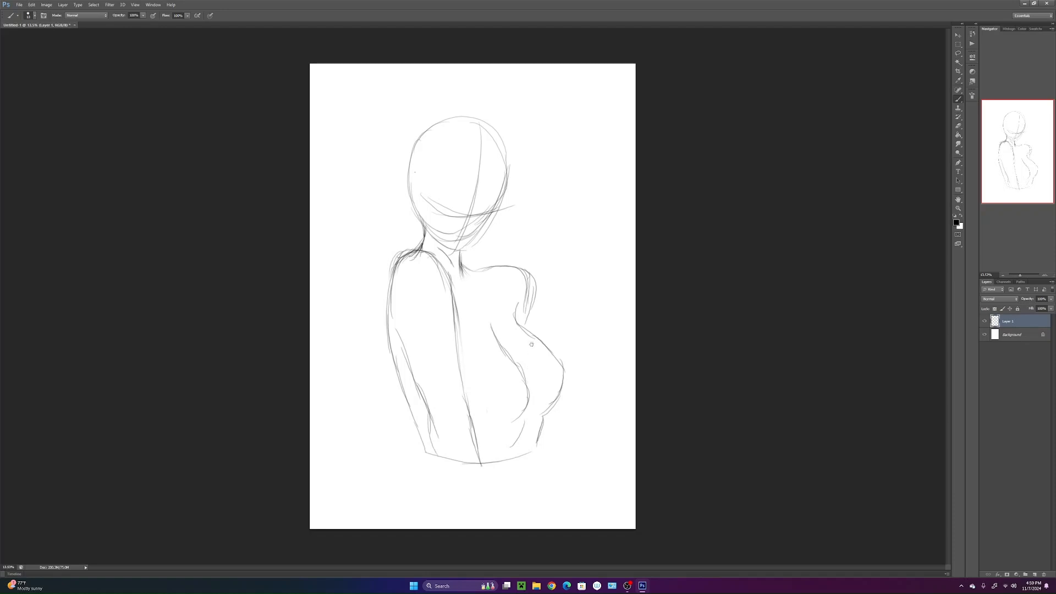
pyautogui.moveTo(538, 422); pyautogui.dragTo(531, 450)
# - Restate the inner chest contour, sketch the collarbone line and thicken the far shoulder and upper arm contour
pyautogui.moveTo(525, 372); pyautogui.dragTo(489, 332)
pyautogui.moveTo(487, 271)
pyautogui.mouseDown()
pyautogui.moveTo(467, 269)
pyautogui.moveTo(460, 283)
pyautogui.moveTo(503, 271)
pyautogui.moveTo(455, 278)
pyautogui.moveTo(503, 266)
pyautogui.moveTo(526, 281)
pyautogui.mouseUp()
pyautogui.hotkey('ctrl', 'alt', 'z')
pyautogui.hotkey('ctrl', 'alt', 'z')
pyautogui.hotkey('ctrl', 'alt', 'z')
pyautogui.moveTo(522, 267)
pyautogui.mouseDown()
pyautogui.moveTo(539, 289)
pyautogui.moveTo(523, 325)
pyautogui.mouseUp()
pyautogui.moveTo(483, 271)
pyautogui.mouseDown()
pyautogui.moveTo(520, 262)
pyautogui.moveTo(534, 302)
pyautogui.mouseUp()
pyautogui.moveTo(526, 337); pyautogui.dragTo(535, 287)
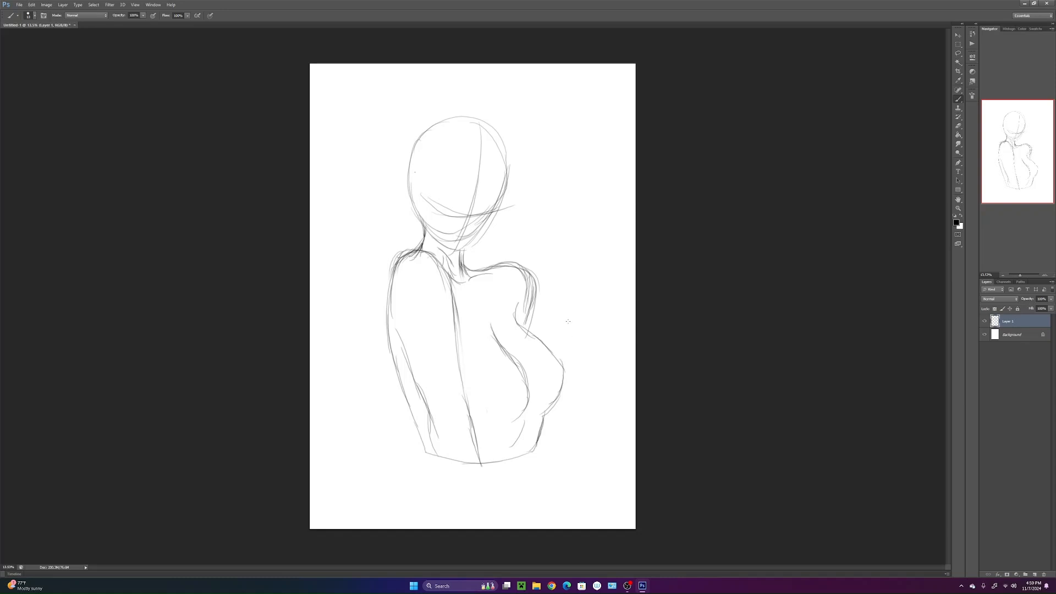
# - Clear the old guidelines from the face and try eye and cheek strokes near its far edge
pyautogui.moveTo(456, 249); pyautogui.dragTo(497, 159)
pyautogui.moveTo(482, 212)
pyautogui.mouseDown()
pyautogui.moveTo(494, 148)
pyautogui.moveTo(483, 222)
pyautogui.mouseUp()
pyautogui.moveTo(466, 209)
pyautogui.mouseDown()
pyautogui.moveTo(438, 208)
pyautogui.moveTo(467, 240)
pyautogui.moveTo(432, 237)
pyautogui.moveTo(472, 254)
pyautogui.mouseUp()
pyautogui.moveTo(507, 199); pyautogui.dragTo(491, 228)
pyautogui.moveTo(510, 178); pyautogui.dragTo(479, 243)
pyautogui.hotkey('ctrl', 'alt', 'z')
pyautogui.hotkey('ctrl', 'alt', 'z')
pyautogui.hotkey('ctrl', 'alt', 'z')
pyautogui.hotkey('ctrl', 'alt', 'z')
pyautogui.hotkey('ctrl', 'alt', 'z')
pyautogui.hotkey('ctrl', 'alt', 'z')
pyautogui.hotkey('ctrl', 'alt', 'z')
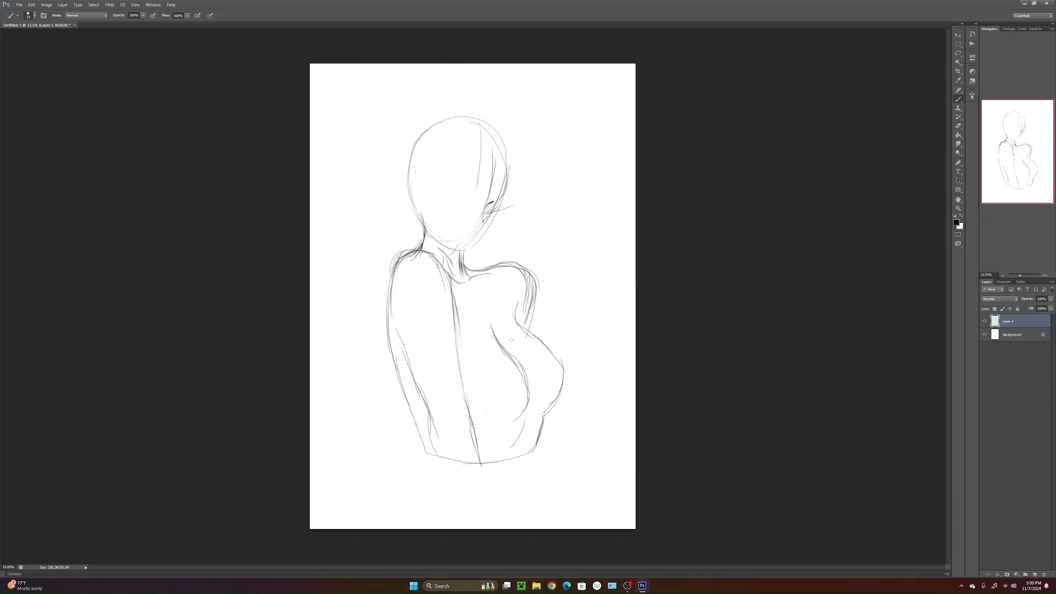
# - Enlarge the sketch with Free Transform to fill most of the page, rotate it about 3° clockwise and reposition it
pyautogui.hotkey('ctrl', 't')
pyautogui.moveTo(565, 467); pyautogui.dragTo(654, 563)
pyautogui.moveTo(654, 339); pyautogui.dragTo(630, 336)
pyautogui.moveTo(553, 371); pyautogui.dragTo(524, 350)
pyautogui.moveTo(628, 97); pyautogui.dragTo(649, 85)
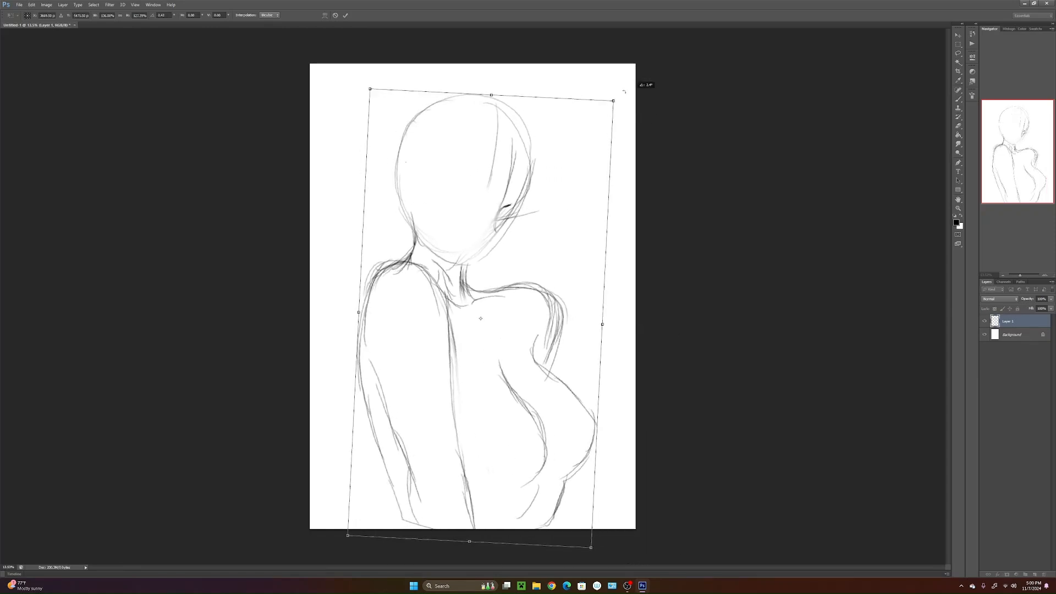
pyautogui.moveTo(534, 263)
pyautogui.mouseDown()
pyautogui.moveTo(505, 255)
pyautogui.moveTo(527, 261)
pyautogui.mouseUp()
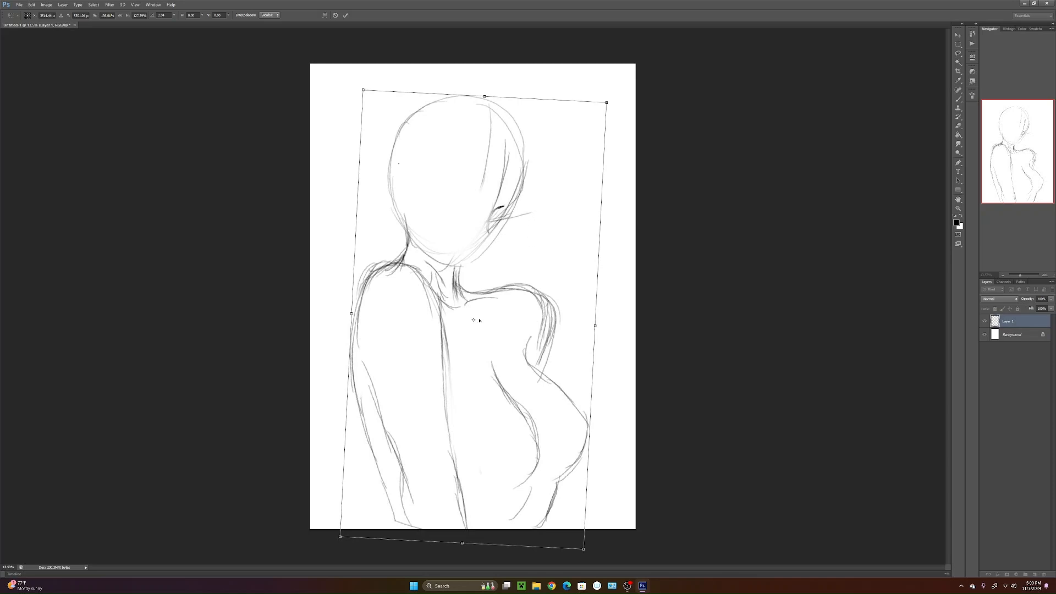
pyautogui.press('b')
pyautogui.press('Return')
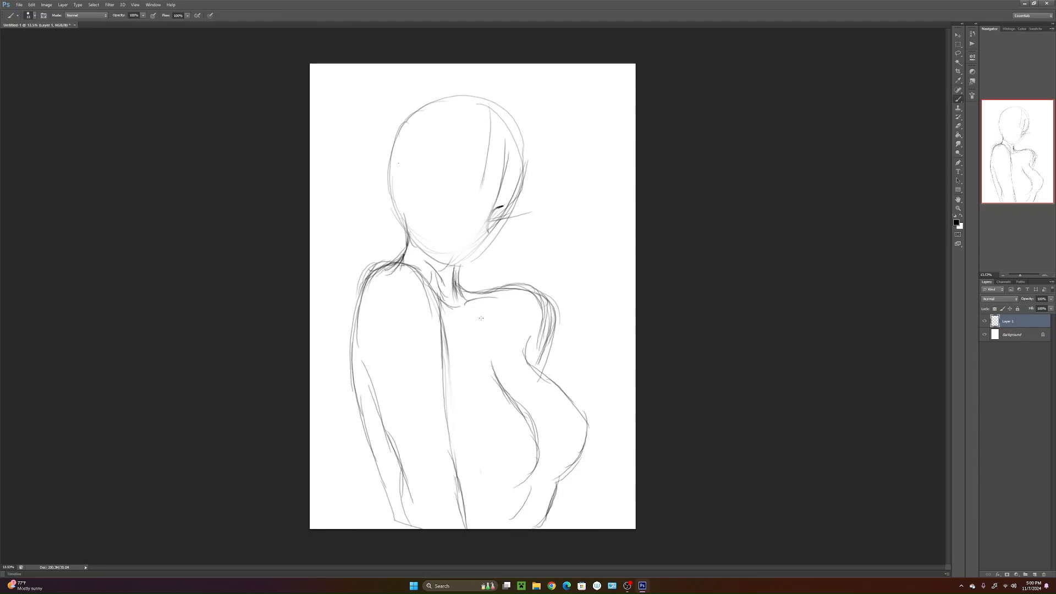
# - Clean up the inner face lines and redraw the far side of the face, the cheek and the jawline
pyautogui.moveTo(478, 184)
pyautogui.mouseDown()
pyautogui.moveTo(488, 219)
pyautogui.moveTo(479, 173)
pyautogui.moveTo(479, 225)
pyautogui.mouseUp()
pyautogui.moveTo(504, 126)
pyautogui.mouseDown()
pyautogui.moveTo(510, 148)
pyautogui.moveTo(460, 271)
pyautogui.mouseUp()
pyautogui.moveTo(496, 215)
pyautogui.mouseDown()
pyautogui.moveTo(517, 209)
pyautogui.moveTo(494, 233)
pyautogui.mouseUp()
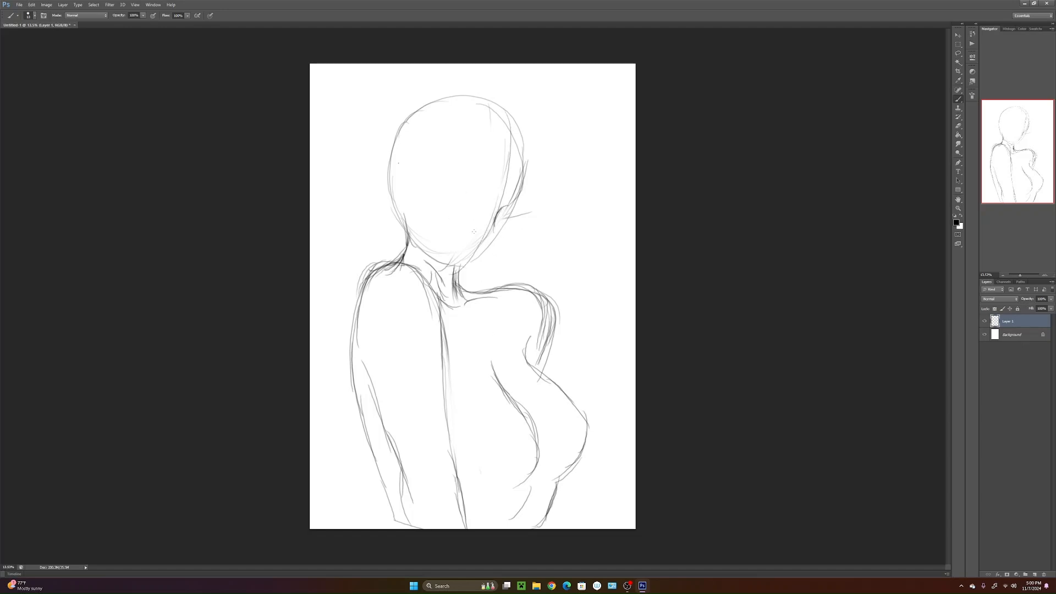
pyautogui.moveTo(406, 220)
pyautogui.mouseDown()
pyautogui.moveTo(444, 249)
pyautogui.moveTo(486, 247)
pyautogui.moveTo(474, 260)
pyautogui.moveTo(491, 241)
pyautogui.mouseUp()
# - Scale the whole sketch down slightly with Free Transform and shift the head and back toward the page's centre
pyautogui.hotkey('ctrl', 't')
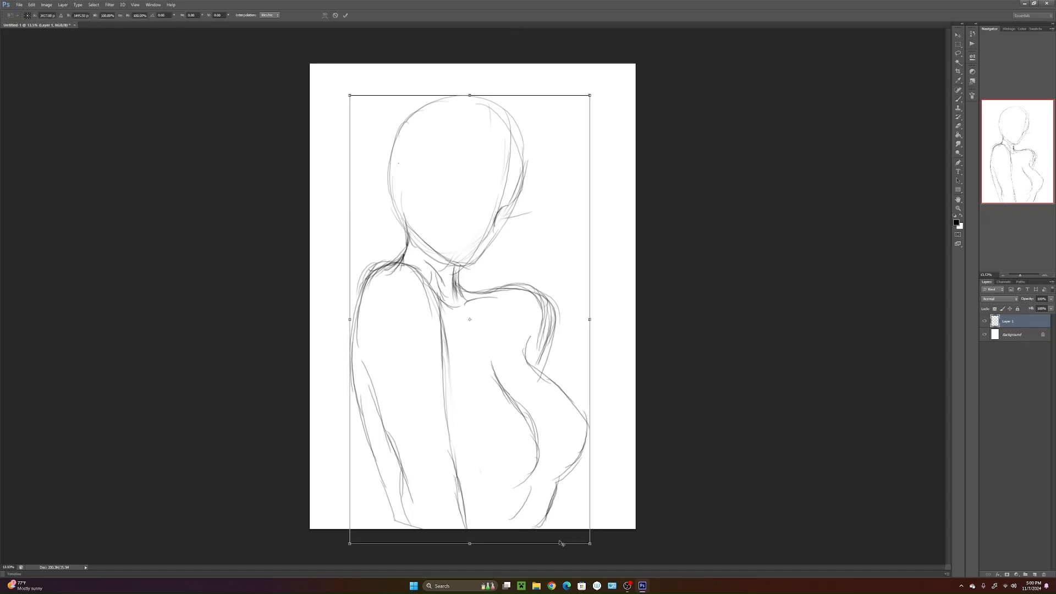
pyautogui.moveTo(590, 94); pyautogui.dragTo(590, 114)
pyautogui.moveTo(590, 328); pyautogui.dragTo(540, 328)
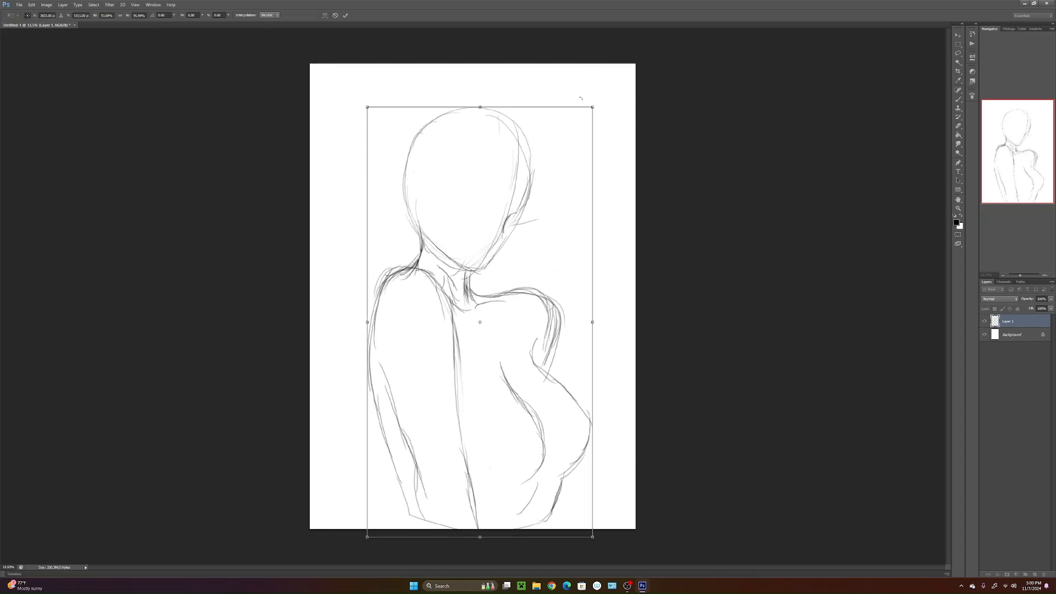
pyautogui.press('b')
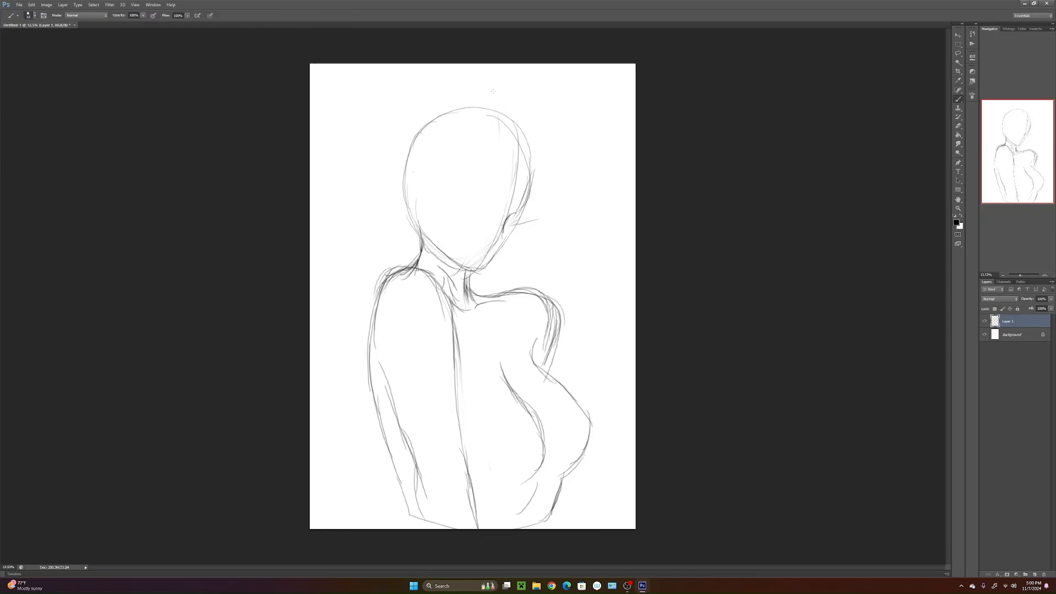
# - Sketch the far-side hair arching from the crown past the face to the shoulder, undoing and redrawing unwanted strokes
pyautogui.moveTo(520, 209)
pyautogui.mouseDown()
pyautogui.moveTo(525, 159)
pyautogui.moveTo(530, 180)
pyautogui.mouseUp()
pyautogui.moveTo(497, 110)
pyautogui.mouseDown()
pyautogui.moveTo(512, 103)
pyautogui.moveTo(522, 124)
pyautogui.moveTo(548, 271)
pyautogui.mouseUp()
pyautogui.hotkey('ctrl', 'alt', 'z')
pyautogui.hotkey('ctrl', 'alt', 'z')
pyautogui.hotkey('ctrl', 'alt', 'z')
pyautogui.hotkey('ctrl', 'alt', 'z')
pyautogui.moveTo(506, 100)
pyautogui.mouseDown()
pyautogui.moveTo(531, 194)
pyautogui.moveTo(517, 288)
pyautogui.moveTo(539, 267)
pyautogui.moveTo(544, 215)
pyautogui.moveTo(553, 231)
pyautogui.moveTo(508, 82)
pyautogui.moveTo(544, 138)
pyautogui.moveTo(562, 220)
pyautogui.moveTo(556, 185)
pyautogui.moveTo(550, 272)
pyautogui.moveTo(538, 292)
pyautogui.mouseUp()
pyautogui.moveTo(466, 109)
pyautogui.mouseDown()
pyautogui.moveTo(454, 126)
pyautogui.moveTo(480, 107)
pyautogui.moveTo(446, 185)
pyautogui.mouseUp()
pyautogui.hotkey('ctrl', 'alt', 'z')
pyautogui.hotkey('ctrl', 'alt', 'z')
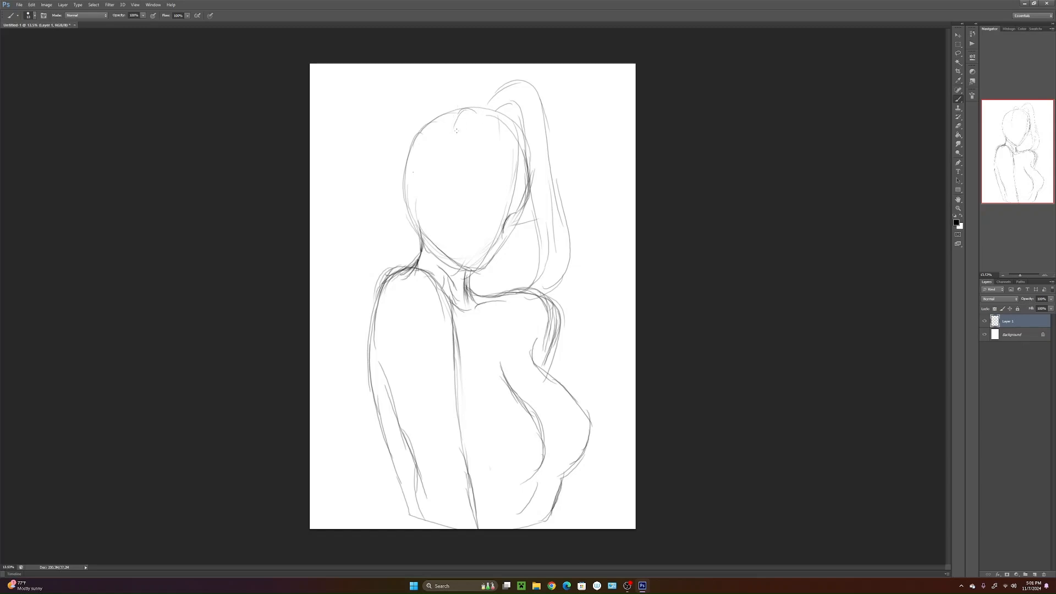
pyautogui.hotkey('ctrl', 'alt', 'z')
pyautogui.hotkey('ctrl', 'alt', 'z')
# - Draw the hair volume over the crown and sweep its outer contour behind the back to the page's lower edge
pyautogui.moveTo(483, 119); pyautogui.dragTo(469, 113)
pyautogui.moveTo(514, 84); pyautogui.dragTo(419, 95)
pyautogui.moveTo(475, 78)
pyautogui.mouseDown()
pyautogui.moveTo(399, 136)
pyautogui.moveTo(378, 193)
pyautogui.moveTo(389, 303)
pyautogui.mouseUp()
pyautogui.moveTo(377, 260); pyautogui.dragTo(333, 467)
pyautogui.moveTo(369, 315); pyautogui.dragTo(324, 529)
pyautogui.moveTo(355, 404); pyautogui.dragTo(328, 529)
# - Extend the near arm's contour lines down to the page's lower edge
pyautogui.moveTo(407, 489); pyautogui.dragTo(417, 529)
pyautogui.moveTo(418, 469); pyautogui.dragTo(429, 530)
pyautogui.moveTo(475, 499); pyautogui.dragTo(481, 529)
# - Sketch the hair parting and long strands falling from it across the near side of the face
pyautogui.moveTo(486, 113); pyautogui.dragTo(471, 102)
pyautogui.moveTo(473, 98)
pyautogui.mouseDown()
pyautogui.moveTo(435, 209)
pyautogui.moveTo(440, 281)
pyautogui.mouseUp()
pyautogui.moveTo(456, 312); pyautogui.dragTo(419, 206)
pyautogui.moveTo(416, 143); pyautogui.dragTo(426, 229)
pyautogui.moveTo(422, 140); pyautogui.dragTo(490, 105)
# - Sketch the near ear and the hair strands beside it down to the neck, undoing a stray shoulder stroke
pyautogui.moveTo(402, 198)
pyautogui.mouseDown()
pyautogui.moveTo(412, 212)
pyautogui.moveTo(403, 202)
pyautogui.mouseUp()
pyautogui.moveTo(399, 182)
pyautogui.mouseDown()
pyautogui.moveTo(417, 208)
pyautogui.moveTo(401, 183)
pyautogui.mouseUp()
pyautogui.moveTo(417, 137)
pyautogui.mouseDown()
pyautogui.moveTo(407, 250)
pyautogui.moveTo(425, 267)
pyautogui.mouseUp()
pyautogui.moveTo(401, 159); pyautogui.dragTo(415, 267)
pyautogui.moveTo(447, 302); pyautogui.dragTo(415, 272)
pyautogui.hotkey('ctrl', 'alt', 'z')
pyautogui.hotkey('ctrl', 'alt', 'z')
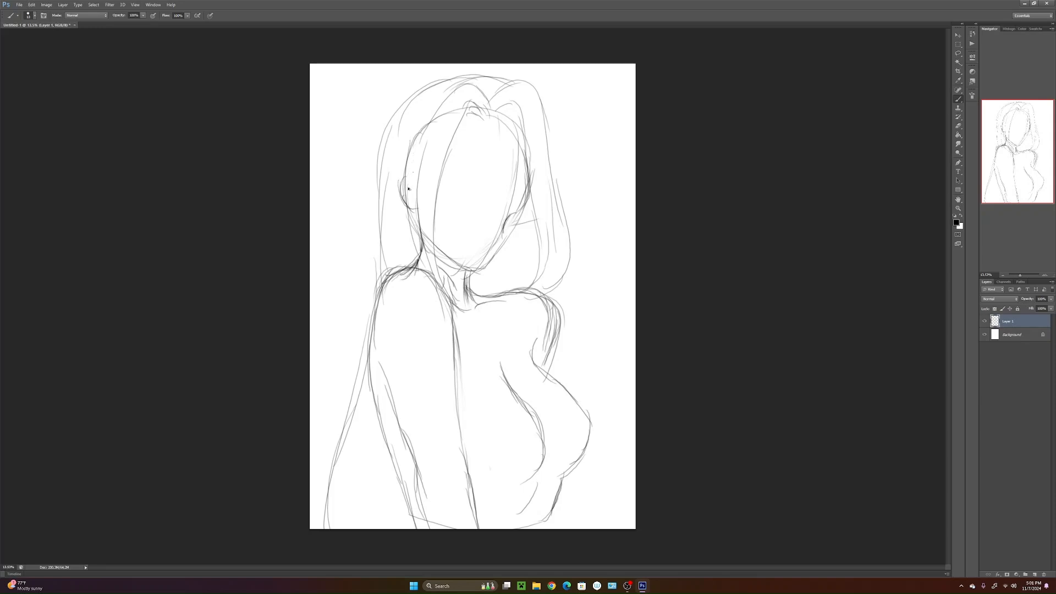
# - Draw hair from the near temple over the shoulder and long locks down the chest to the page's lower edge
pyautogui.moveTo(385, 170); pyautogui.dragTo(460, 330)
pyautogui.moveTo(448, 286); pyautogui.dragTo(506, 429)
pyautogui.moveTo(484, 364); pyautogui.dragTo(514, 511)
pyautogui.moveTo(461, 381)
pyautogui.mouseDown()
pyautogui.moveTo(488, 452)
pyautogui.moveTo(494, 527)
pyautogui.mouseUp()
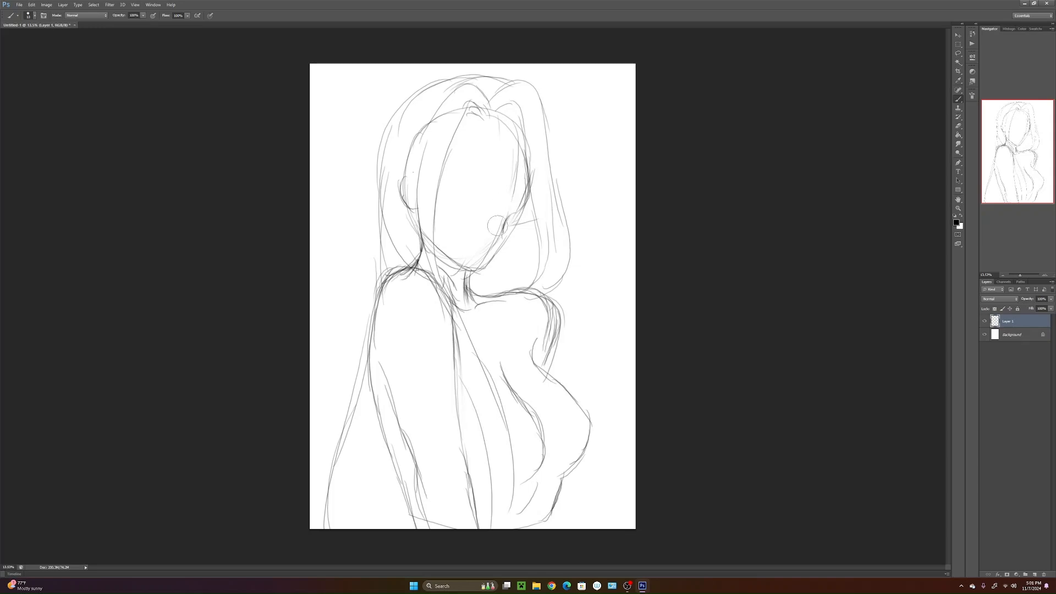
# - Erase the stray cheek strokes and add fringe and inner hair strands along the far side of the face
pyautogui.moveTo(497, 248)
pyautogui.mouseDown()
pyautogui.moveTo(522, 190)
pyautogui.moveTo(505, 246)
pyautogui.mouseUp()
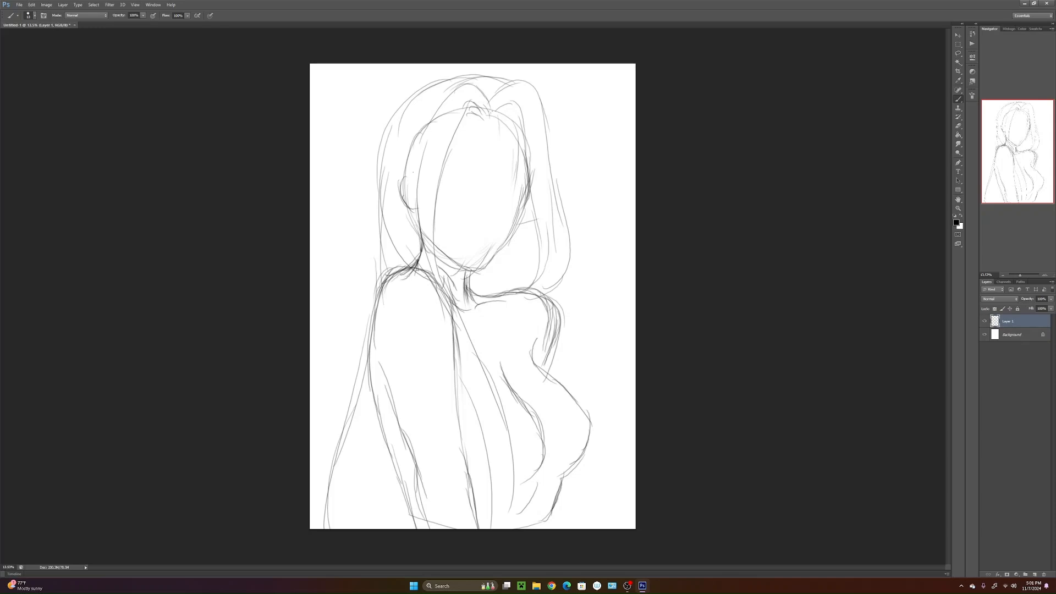
pyautogui.moveTo(502, 98)
pyautogui.mouseDown()
pyautogui.moveTo(491, 115)
pyautogui.moveTo(512, 156)
pyautogui.moveTo(494, 188)
pyautogui.moveTo(522, 121)
pyautogui.moveTo(523, 223)
pyautogui.moveTo(498, 297)
pyautogui.mouseUp()
pyautogui.moveTo(538, 246); pyautogui.dragTo(498, 297)
pyautogui.moveTo(550, 178); pyautogui.dragTo(533, 269)
pyautogui.moveTo(548, 193)
pyautogui.mouseDown()
pyautogui.moveTo(506, 310)
pyautogui.moveTo(539, 299)
pyautogui.mouseUp()
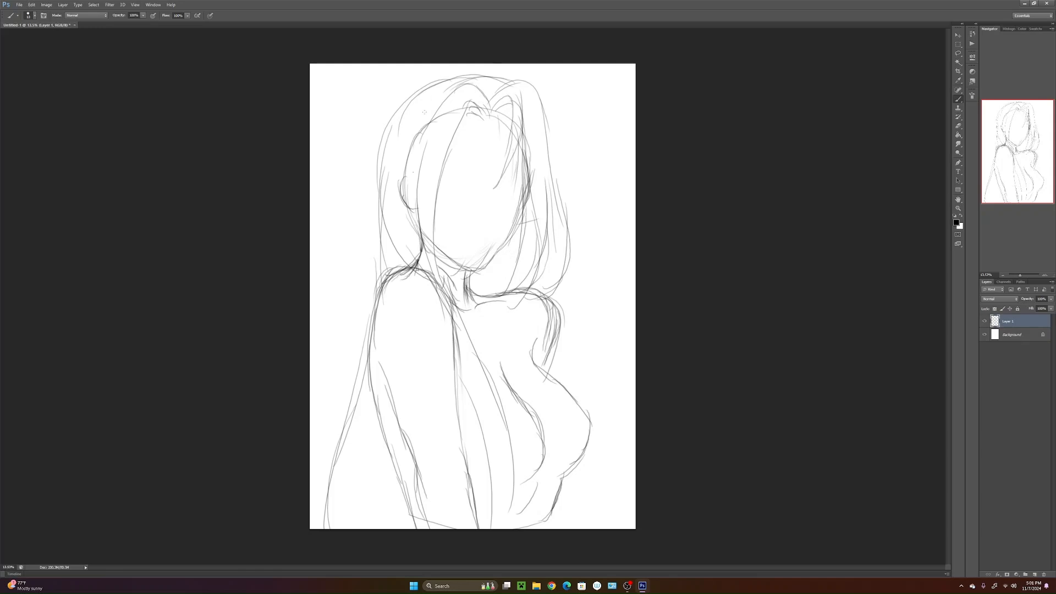
# - Shrink the whole sketch slightly with Free Transform and lower it to leave room above the head
pyautogui.hotkey('ctrl', 't')
pyautogui.moveTo(592, 74); pyautogui.dragTo(584, 89)
pyautogui.moveTo(535, 229)
pyautogui.mouseDown()
pyautogui.moveTo(545, 229)
pyautogui.moveTo(539, 238)
pyautogui.mouseUp()
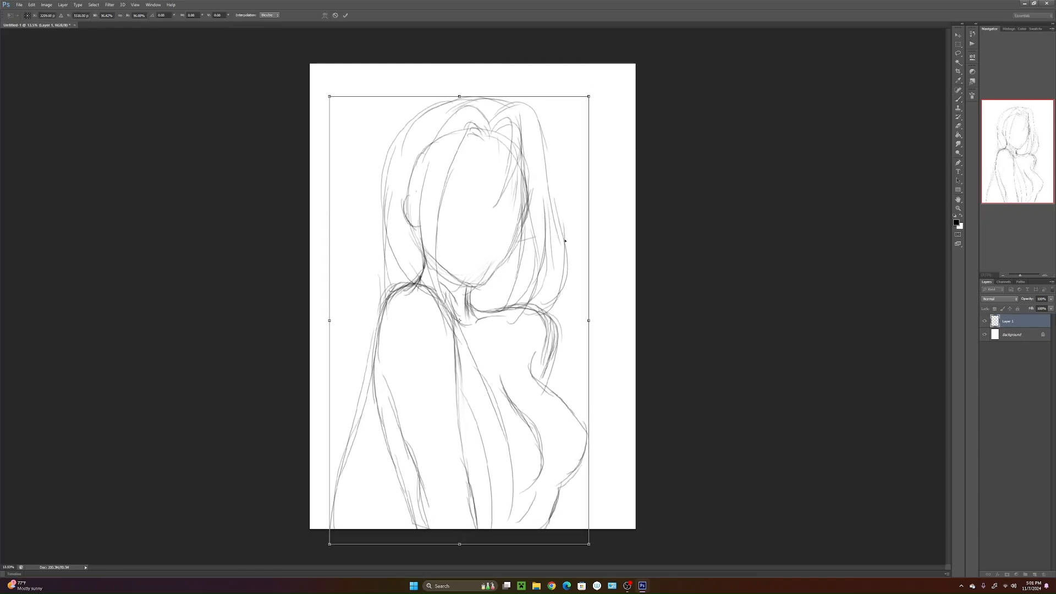
pyautogui.press('b')
pyautogui.press('Return')
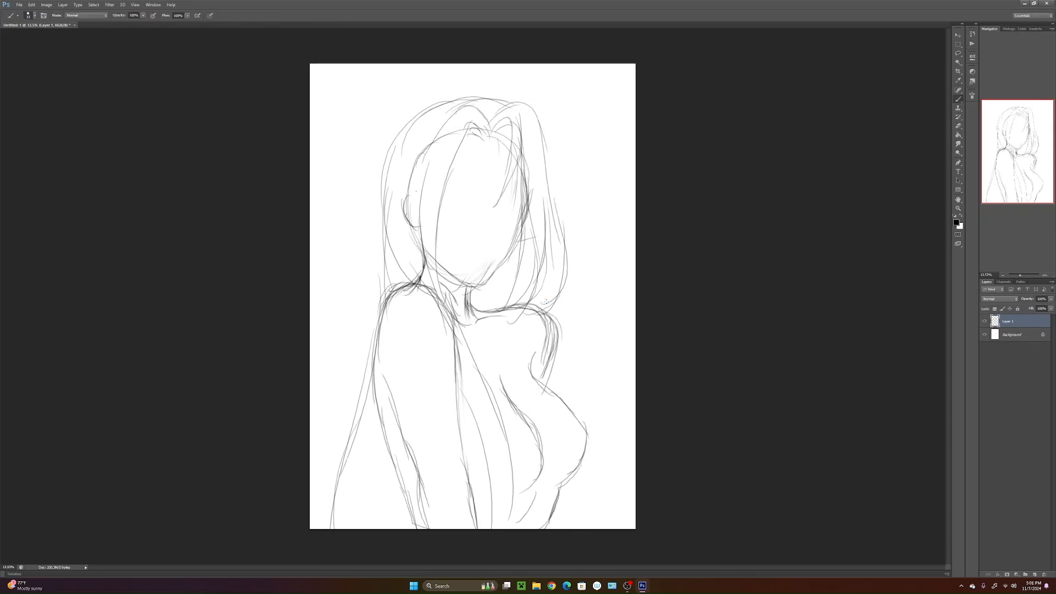
pyautogui.press('Return')
pyautogui.press('Return')
pyautogui.moveTo(419, 116)
pyautogui.mouseDown()
pyautogui.moveTo(456, 63)
pyautogui.moveTo(479, 105)
pyautogui.mouseUp()
pyautogui.hotkey('ctrl', 'alt', 'z')
pyautogui.hotkey('ctrl', 'alt', 'z')
pyautogui.hotkey('ctrl', 'alt', 'z')
# - Restate the hair strands around the near ear and temple and over the crown
pyautogui.moveTo(414, 237)
pyautogui.mouseDown()
pyautogui.moveTo(419, 145)
pyautogui.moveTo(411, 181)
pyautogui.mouseUp()
pyautogui.moveTo(410, 219)
pyautogui.mouseDown()
pyautogui.moveTo(417, 152)
pyautogui.moveTo(461, 109)
pyautogui.mouseUp()
pyautogui.moveTo(430, 138)
pyautogui.mouseDown()
pyautogui.moveTo(485, 100)
pyautogui.moveTo(486, 122)
pyautogui.mouseUp()
pyautogui.moveTo(478, 99)
pyautogui.mouseDown()
pyautogui.moveTo(492, 125)
pyautogui.moveTo(393, 164)
pyautogui.mouseUp()
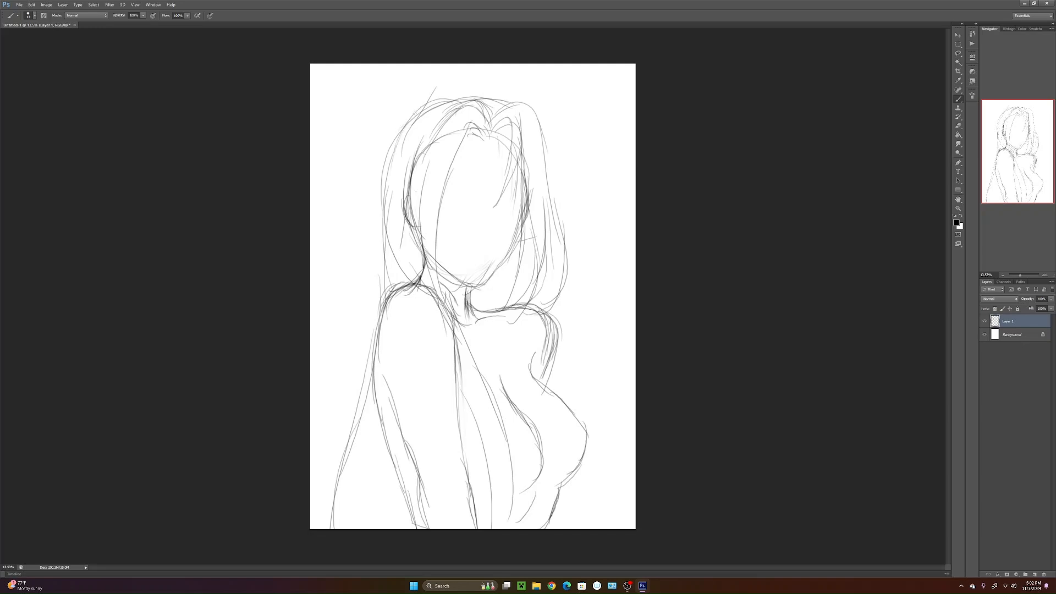
# - Sketch two tall pointed cat ears on top of the head, reinforcing the near ear with extra strokes
pyautogui.moveTo(405, 129); pyautogui.dragTo(442, 65)
pyautogui.moveTo(418, 98)
pyautogui.mouseDown()
pyautogui.moveTo(442, 65)
pyautogui.moveTo(470, 99)
pyautogui.mouseUp()
pyautogui.moveTo(449, 63)
pyautogui.mouseDown()
pyautogui.moveTo(477, 105)
pyautogui.moveTo(584, 69)
pyautogui.moveTo(563, 144)
pyautogui.mouseUp()
pyautogui.moveTo(577, 94); pyautogui.dragTo(547, 181)
pyautogui.moveTo(506, 106); pyautogui.dragTo(538, 94)
pyautogui.moveTo(406, 125); pyautogui.dragTo(438, 65)
pyautogui.moveTo(419, 103); pyautogui.dragTo(443, 64)
pyautogui.moveTo(443, 65); pyautogui.dragTo(471, 109)
pyautogui.moveTo(460, 78); pyautogui.dragTo(477, 108)
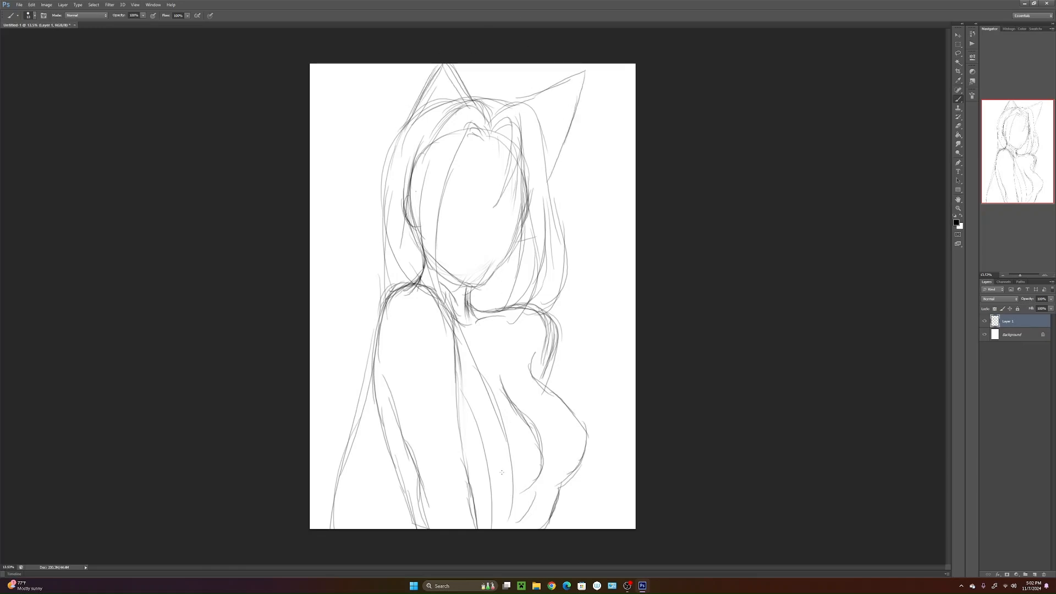
# - Add hair strands beside the neck and clean the far upper arm's overlapping strokes into a simpler contour
pyautogui.moveTo(385, 229); pyautogui.dragTo(418, 292)
pyautogui.moveTo(559, 330); pyautogui.dragTo(550, 390)
pyautogui.moveTo(547, 326); pyautogui.dragTo(550, 374)
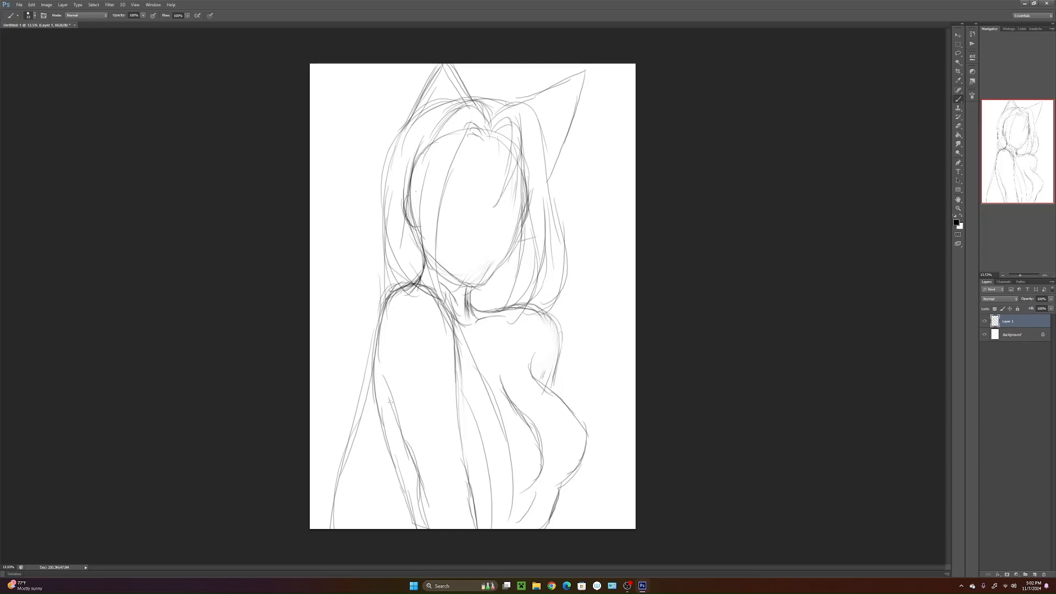
# - Sketch a V shape inside the near arm and redraw the forearm contours down to the page's lower edge
pyautogui.moveTo(388, 388); pyautogui.dragTo(444, 474)
pyautogui.moveTo(452, 408)
pyautogui.mouseDown()
pyautogui.moveTo(445, 478)
pyautogui.moveTo(452, 382)
pyautogui.mouseUp()
pyautogui.moveTo(457, 395); pyautogui.dragTo(466, 499)
pyautogui.moveTo(408, 471); pyautogui.dragTo(434, 527)
pyautogui.moveTo(458, 454); pyautogui.dragTo(471, 528)
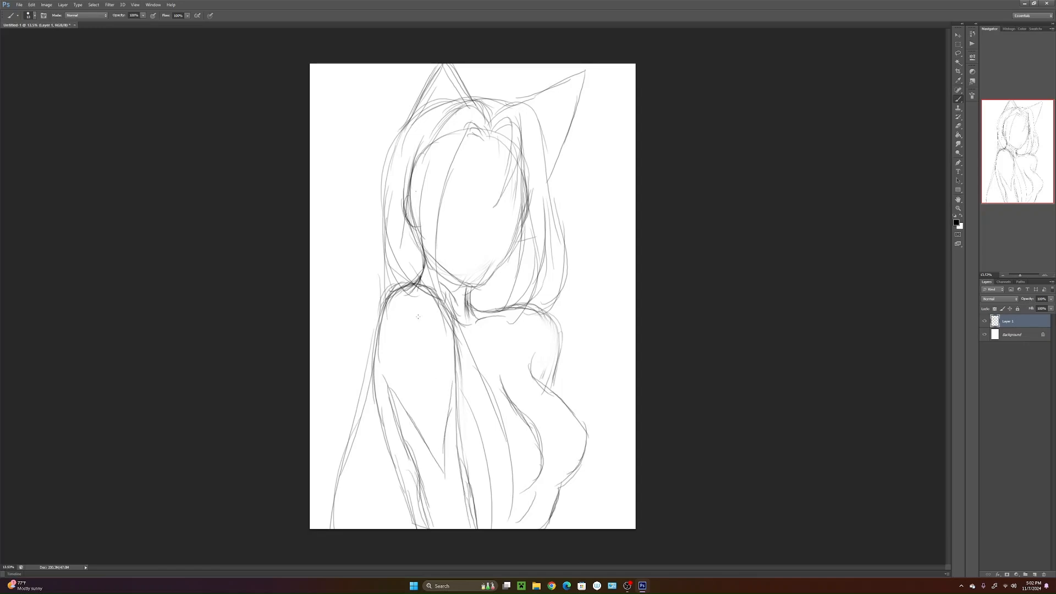
# - Reinforce the near shoulder curve and both outer contours of the near arm
pyautogui.moveTo(396, 289)
pyautogui.mouseDown()
pyautogui.moveTo(378, 311)
pyautogui.moveTo(383, 375)
pyautogui.moveTo(453, 340)
pyautogui.mouseUp()
pyautogui.moveTo(463, 380); pyautogui.dragTo(456, 318)
pyautogui.moveTo(378, 340)
pyautogui.mouseDown()
pyautogui.moveTo(370, 429)
pyautogui.moveTo(411, 528)
pyautogui.mouseUp()
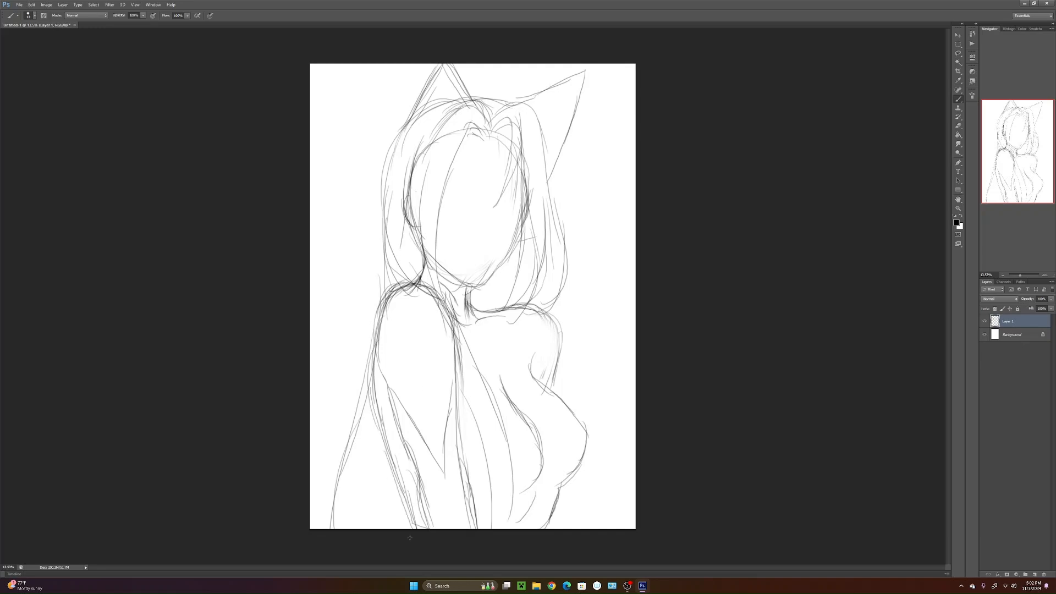
pyautogui.moveTo(379, 395); pyautogui.dragTo(388, 413)
# - Restate the inner chest contour with a diagonal stroke, add a short vertical line beside it and rework the neck lines
pyautogui.moveTo(497, 380); pyautogui.dragTo(528, 423)
pyautogui.moveTo(540, 389); pyautogui.dragTo(541, 433)
pyautogui.moveTo(497, 319); pyautogui.dragTo(545, 403)
pyautogui.hotkey('ctrl', 'z')
pyautogui.moveTo(437, 275)
pyautogui.mouseDown()
pyautogui.moveTo(478, 322)
pyautogui.moveTo(467, 318)
pyautogui.mouseUp()
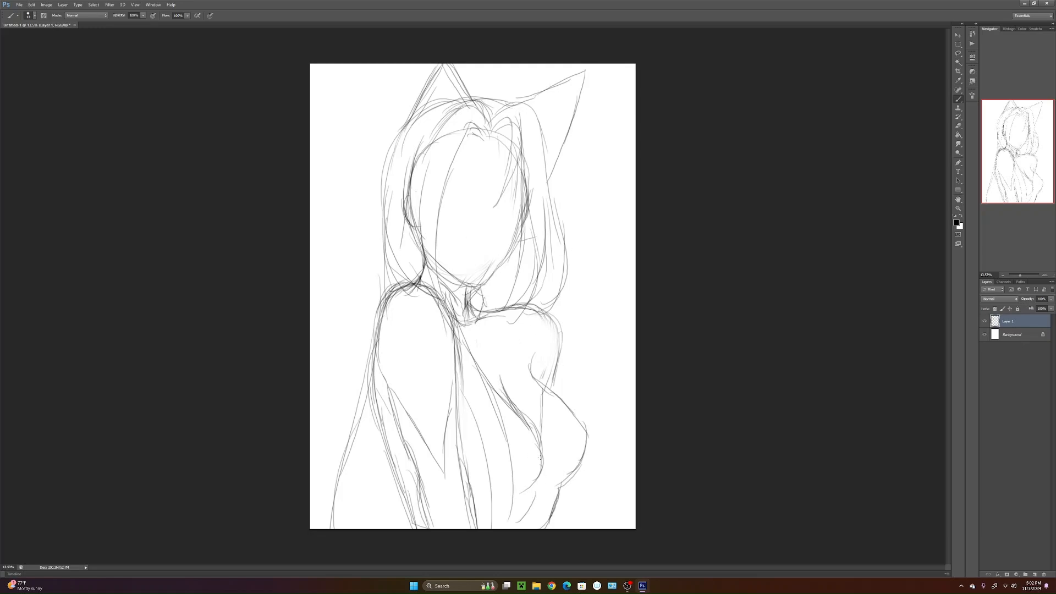
# - Reinforce the near arm's inner contour and the lower torso edge, and start long hair strands falling behind the far shoulder
pyautogui.moveTo(462, 372)
pyautogui.mouseDown()
pyautogui.moveTo(451, 402)
pyautogui.moveTo(458, 355)
pyautogui.moveTo(463, 403)
pyautogui.mouseUp()
pyautogui.moveTo(559, 485); pyautogui.dragTo(550, 529)
pyautogui.moveTo(560, 246); pyautogui.dragTo(571, 362)
pyautogui.moveTo(570, 289)
pyautogui.mouseDown()
pyautogui.moveTo(589, 370)
pyautogui.moveTo(580, 418)
pyautogui.mouseUp()
# - Sketch long hair strands sweeping from the near side of the head behind the near arm to the page's edges
pyautogui.moveTo(384, 195); pyautogui.dragTo(363, 363)
pyautogui.moveTo(380, 242); pyautogui.dragTo(311, 394)
pyautogui.moveTo(385, 264); pyautogui.dragTo(312, 396)
pyautogui.moveTo(363, 350); pyautogui.dragTo(317, 531)
pyautogui.moveTo(341, 407); pyautogui.dragTo(330, 512)
# - Sweep long curved hair strands around the far side of the body to the page's edges and restate the chest contours
pyautogui.moveTo(572, 340); pyautogui.dragTo(635, 396)
pyautogui.moveTo(577, 364); pyautogui.dragTo(636, 410)
pyautogui.moveTo(587, 527); pyautogui.dragTo(634, 503)
pyautogui.moveTo(576, 375); pyautogui.dragTo(574, 527)
pyautogui.moveTo(606, 389)
pyautogui.mouseDown()
pyautogui.moveTo(615, 432)
pyautogui.moveTo(560, 518)
pyautogui.mouseUp()
pyautogui.moveTo(604, 406)
pyautogui.mouseDown()
pyautogui.moveTo(608, 420)
pyautogui.moveTo(556, 531)
pyautogui.mouseUp()
pyautogui.moveTo(557, 386)
pyautogui.mouseDown()
pyautogui.moveTo(587, 428)
pyautogui.moveTo(569, 479)
pyautogui.mouseUp()
pyautogui.moveTo(587, 429); pyautogui.dragTo(561, 491)
pyautogui.moveTo(524, 416); pyautogui.dragTo(543, 465)
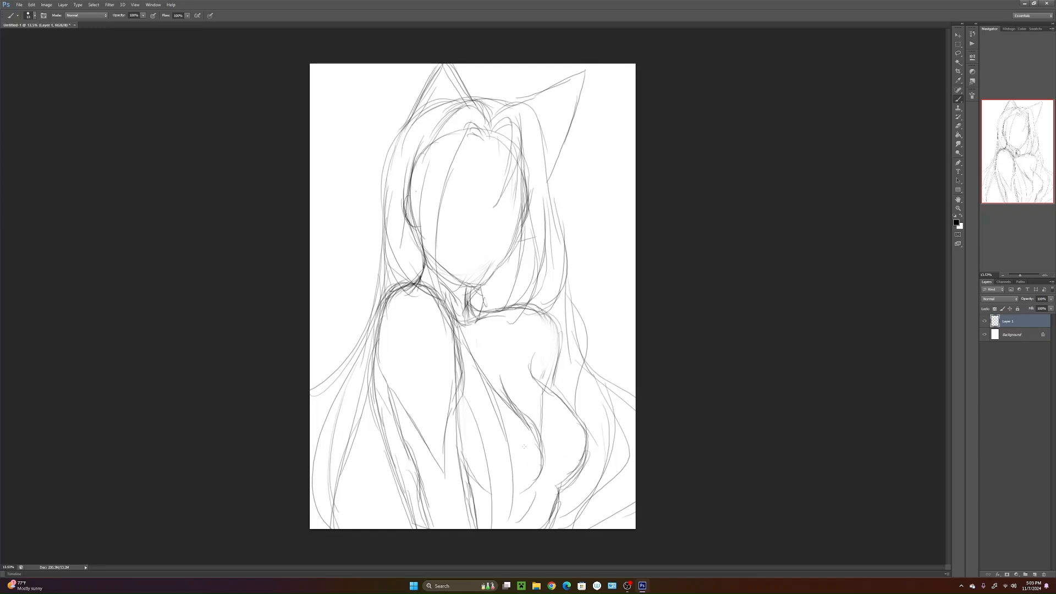
# - Add hair strands beside the far cheek and long crossing locks over the near arm and chest down to the lower edge
pyautogui.moveTo(515, 253); pyautogui.dragTo(503, 305)
pyautogui.moveTo(517, 239); pyautogui.dragTo(503, 307)
pyautogui.moveTo(384, 214); pyautogui.dragTo(498, 507)
pyautogui.moveTo(475, 382); pyautogui.dragTo(459, 519)
pyautogui.moveTo(517, 381); pyautogui.dragTo(465, 528)
pyautogui.moveTo(466, 466); pyautogui.dragTo(430, 527)
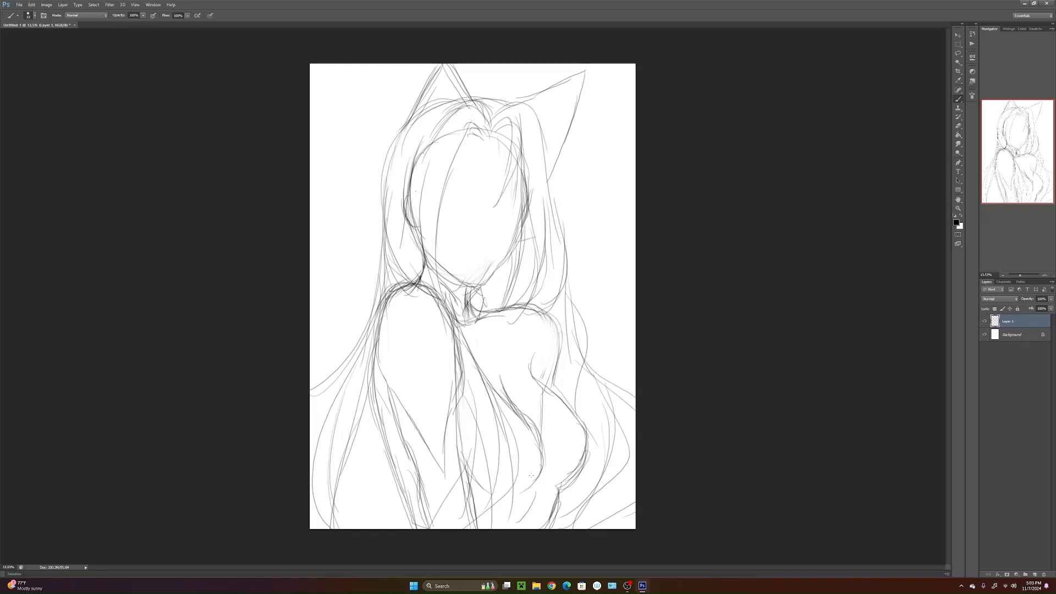
# - Rework the hair's outer contour around the crown and extend it down the far side below the cat ear
pyautogui.moveTo(383, 211); pyautogui.dragTo(401, 134)
pyautogui.moveTo(416, 99); pyautogui.dragTo(405, 178)
pyautogui.moveTo(458, 80); pyautogui.dragTo(470, 108)
pyautogui.moveTo(416, 153)
pyautogui.mouseDown()
pyautogui.moveTo(469, 97)
pyautogui.moveTo(405, 195)
pyautogui.moveTo(435, 116)
pyautogui.mouseUp()
pyautogui.moveTo(459, 99)
pyautogui.mouseDown()
pyautogui.moveTo(516, 102)
pyautogui.moveTo(550, 180)
pyautogui.mouseUp()
pyautogui.moveTo(549, 139); pyautogui.dragTo(548, 191)
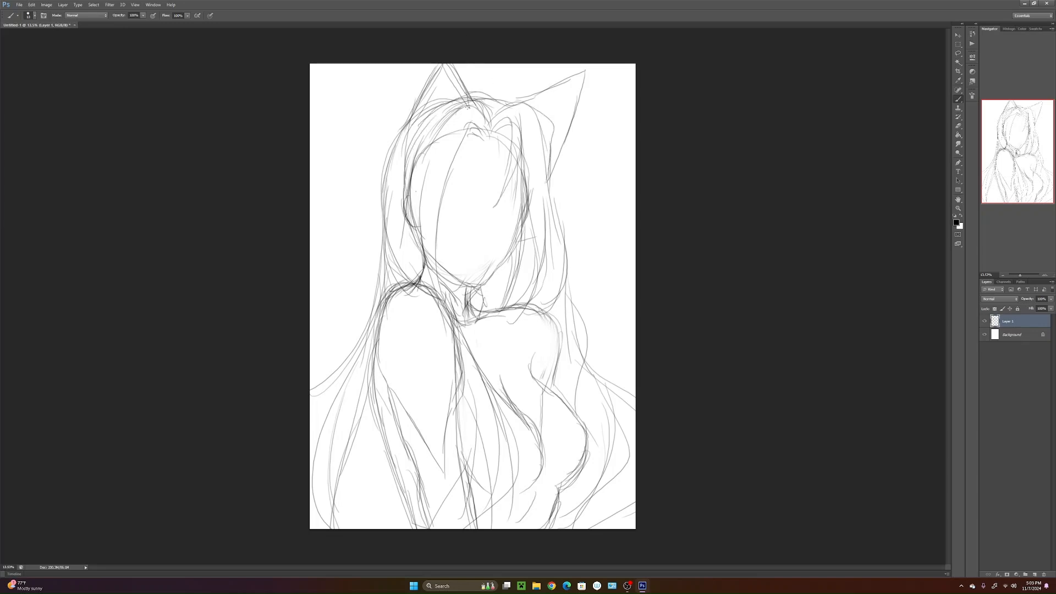
# - Sketch a pointed ear shape on the near side of the head and reinforce the outlines of both cat ears
pyautogui.moveTo(407, 144)
pyautogui.mouseDown()
pyautogui.moveTo(368, 103)
pyautogui.moveTo(375, 152)
pyautogui.mouseUp()
pyautogui.moveTo(368, 113)
pyautogui.mouseDown()
pyautogui.moveTo(381, 166)
pyautogui.moveTo(412, 197)
pyautogui.moveTo(421, 181)
pyautogui.mouseUp()
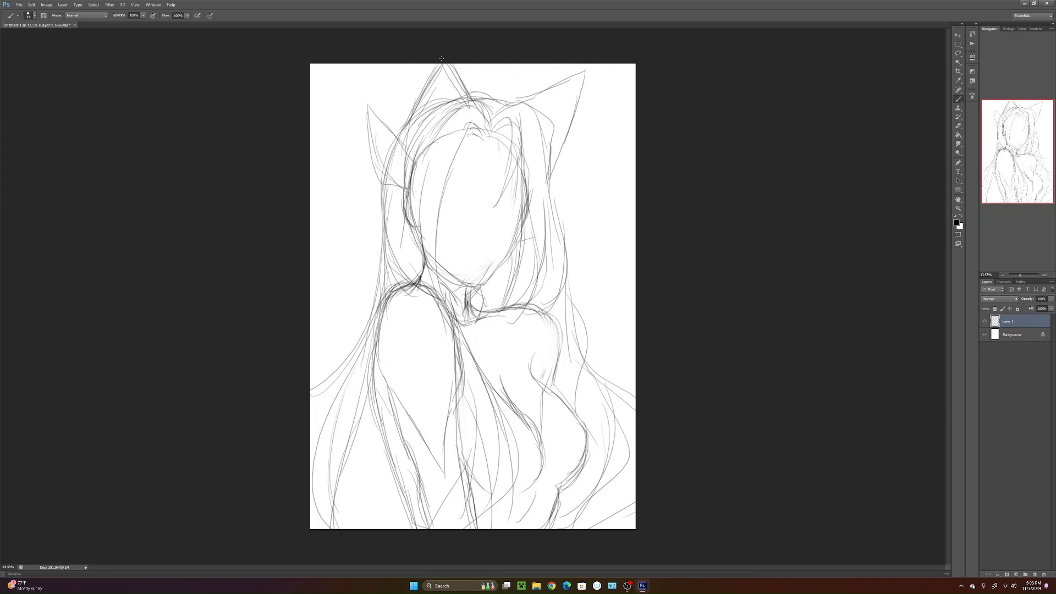
pyautogui.moveTo(448, 63)
pyautogui.mouseDown()
pyautogui.moveTo(476, 109)
pyautogui.moveTo(405, 137)
pyautogui.mouseUp()
pyautogui.moveTo(428, 72)
pyautogui.mouseDown()
pyautogui.moveTo(402, 126)
pyautogui.moveTo(434, 65)
pyautogui.moveTo(463, 93)
pyautogui.moveTo(548, 88)
pyautogui.moveTo(584, 71)
pyautogui.moveTo(563, 163)
pyautogui.mouseUp()
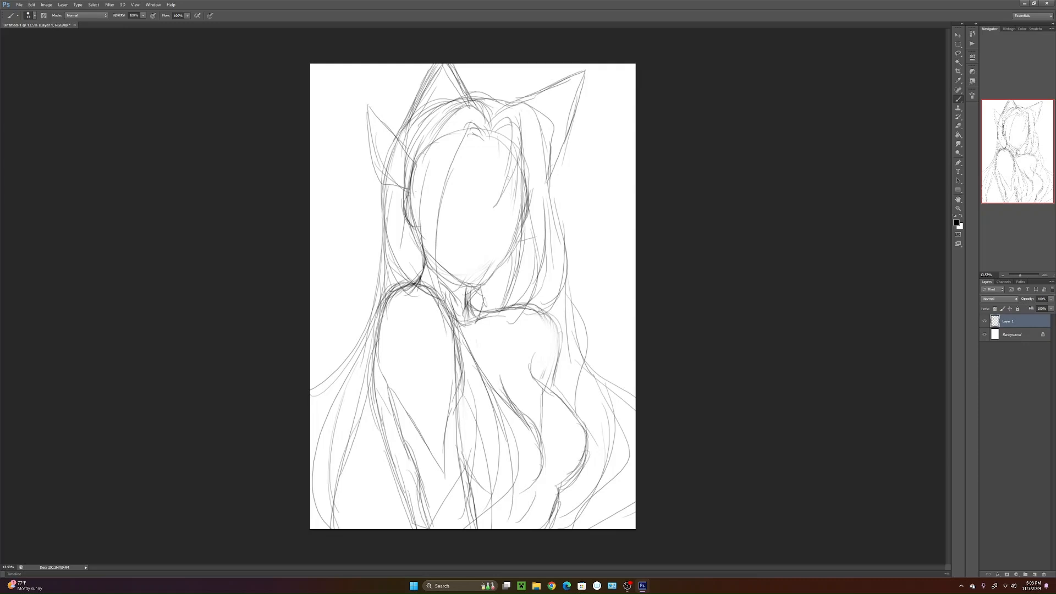
pyautogui.moveTo(500, 131); pyautogui.dragTo(475, 294)
pyautogui.moveTo(439, 195)
pyautogui.mouseDown()
pyautogui.moveTo(505, 203)
pyautogui.moveTo(515, 228)
pyautogui.moveTo(503, 214)
pyautogui.mouseUp()
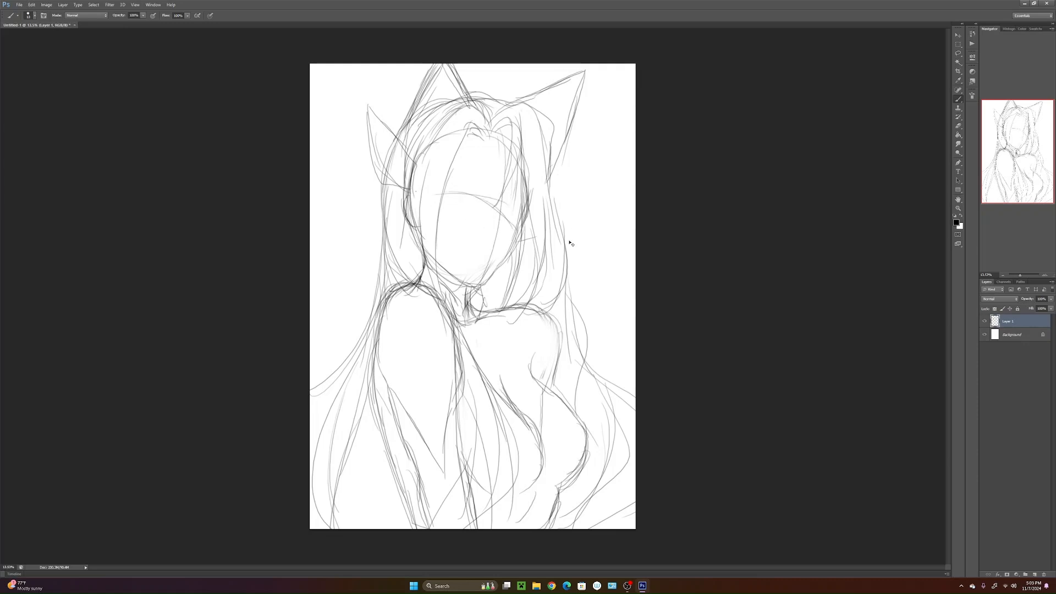
pyautogui.hotkey('ctrl', 'alt', 'z')
pyautogui.hotkey('ctrl', 'alt', 'z')
# - Sketch a curved eye line and a vertical centre line on the face, and add strokes between the hair and near shoulder
pyautogui.moveTo(434, 207); pyautogui.dragTo(521, 224)
pyautogui.moveTo(468, 128); pyautogui.dragTo(437, 253)
pyautogui.moveTo(449, 187); pyautogui.dragTo(440, 311)
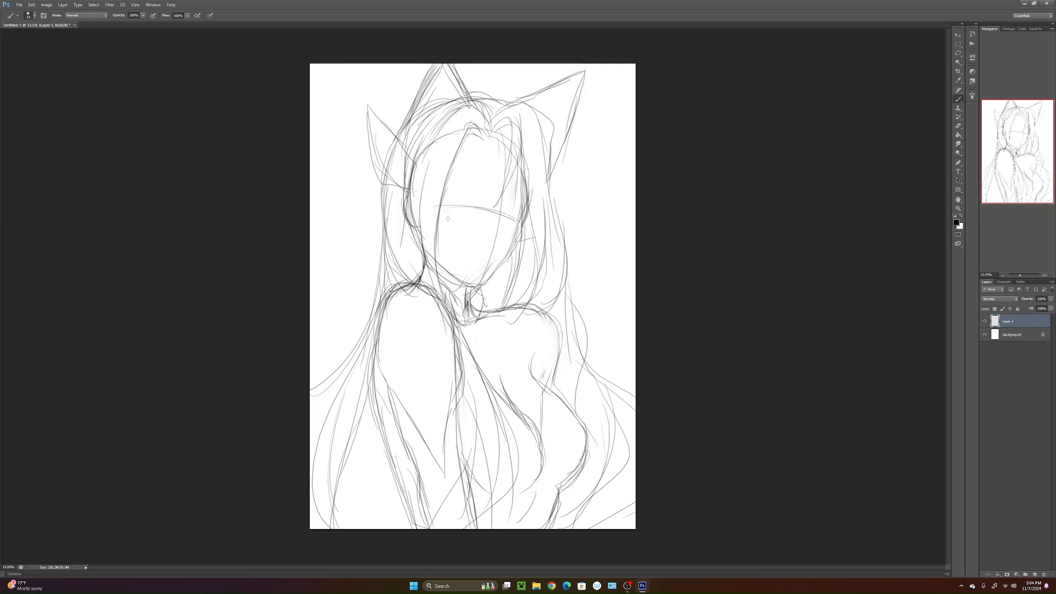
pyautogui.moveTo(419, 245); pyautogui.dragTo(409, 289)
pyautogui.moveTo(418, 252); pyautogui.dragTo(415, 274)
pyautogui.moveTo(416, 246)
pyautogui.mouseDown()
pyautogui.moveTo(410, 282)
pyautogui.moveTo(467, 335)
pyautogui.moveTo(475, 376)
pyautogui.mouseUp()
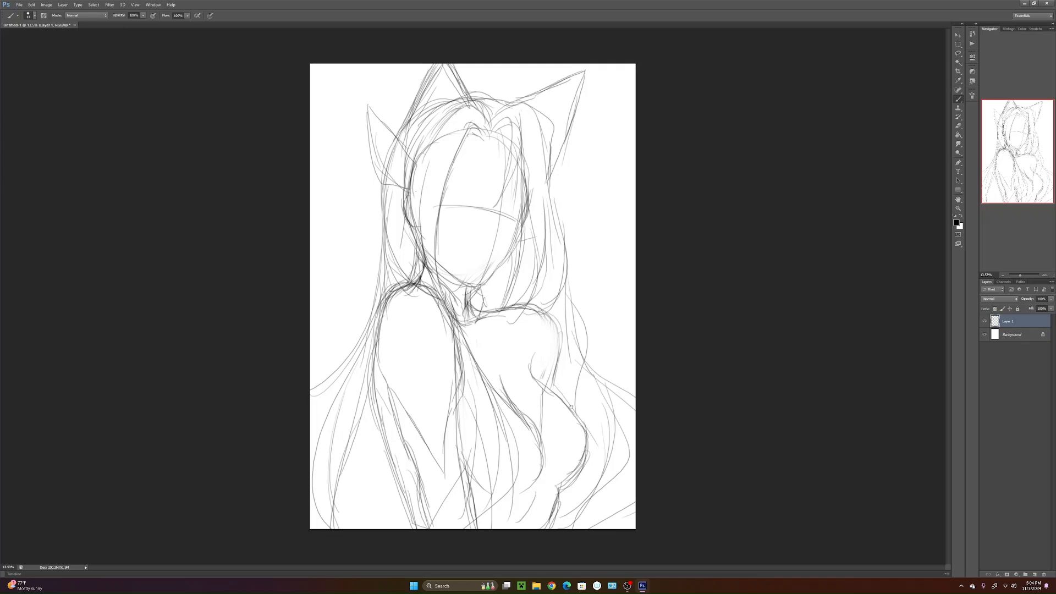
pyautogui.hotkey('ctrl', 't')
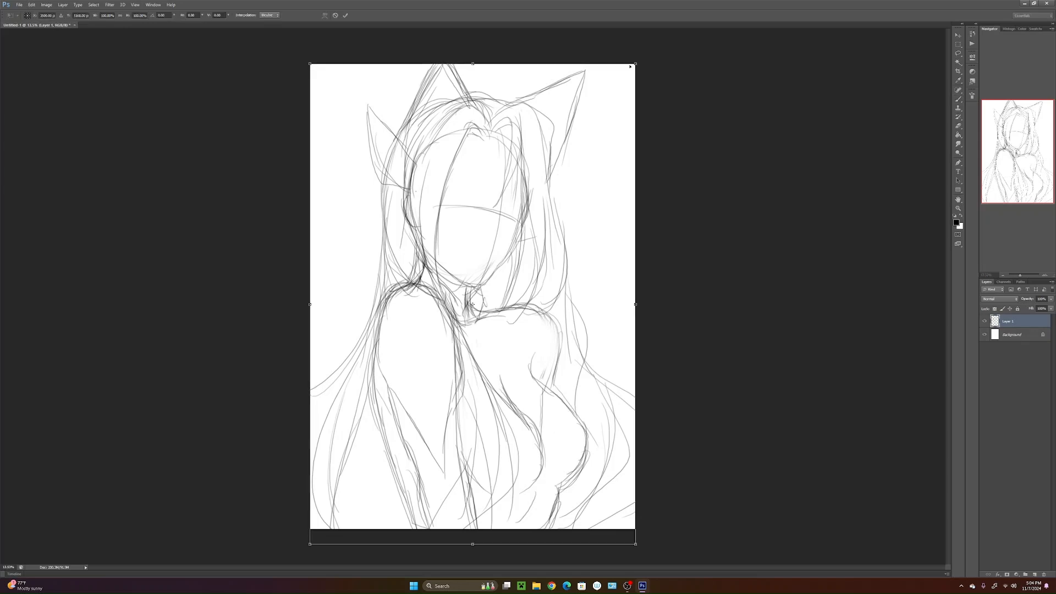
pyautogui.moveTo(634, 65); pyautogui.dragTo(608, 93)
pyautogui.moveTo(577, 190); pyautogui.dragTo(581, 181)
pyautogui.moveTo(640, 91); pyautogui.dragTo(654, 105)
pyautogui.moveTo(588, 173); pyautogui.dragTo(591, 172)
pyautogui.moveTo(641, 98); pyautogui.dragTo(647, 108)
pyautogui.moveTo(589, 180); pyautogui.dragTo(591, 178)
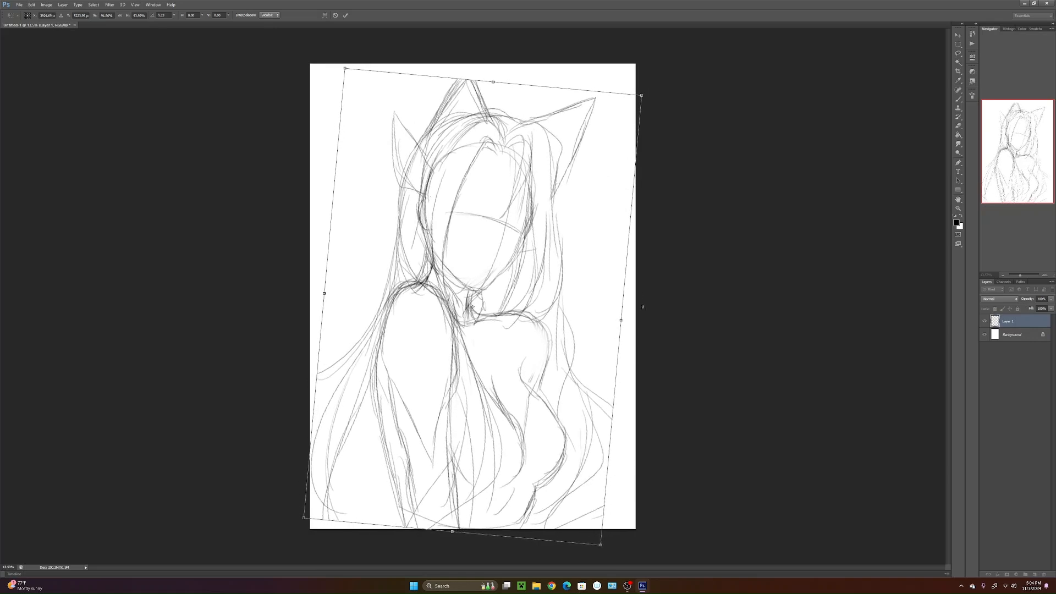
pyautogui.rightClick(602, 333)
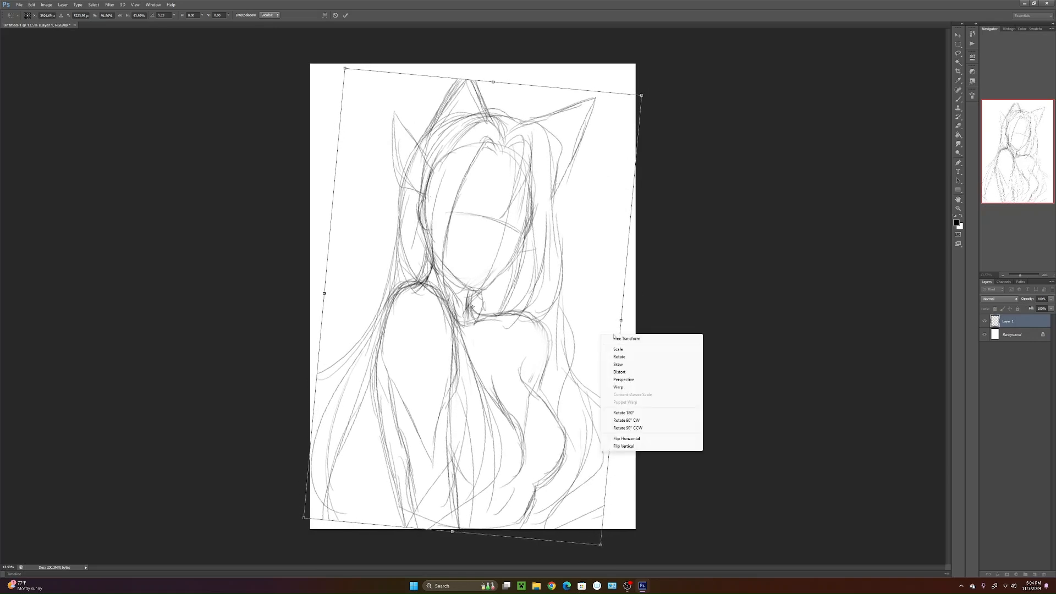
pyautogui.click(633, 390)
pyautogui.moveTo(498, 323); pyautogui.dragTo(584, 406)
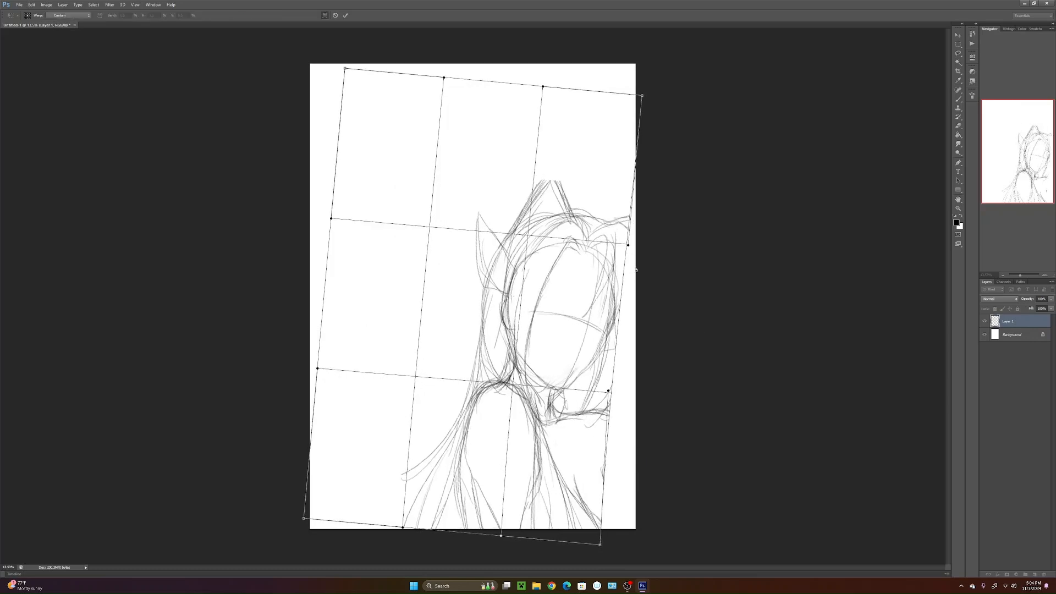
pyautogui.click(335, 16)
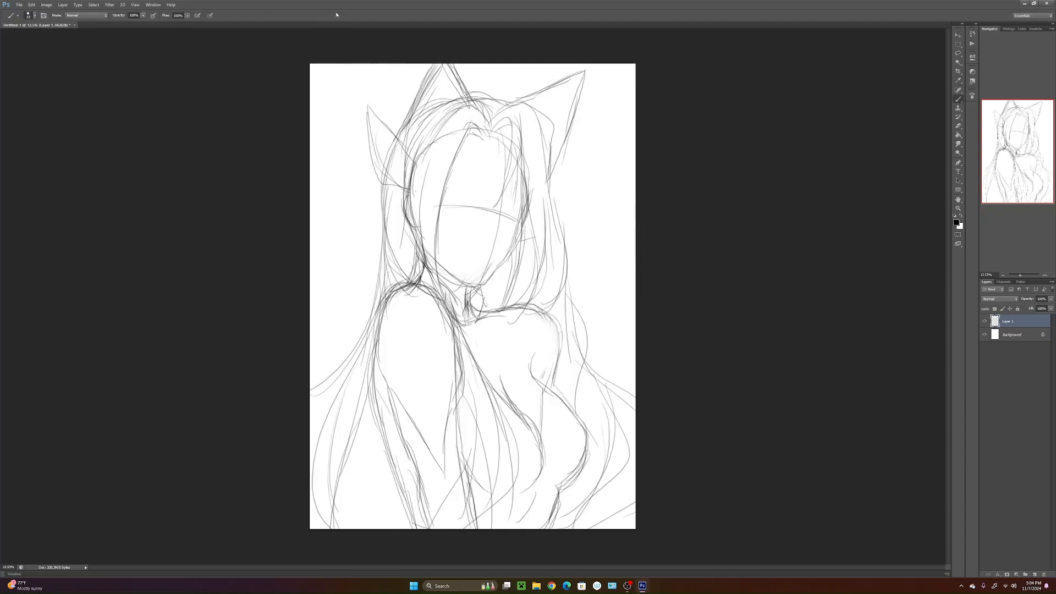
pyautogui.rightClick(498, 356)
pyautogui.click(620, 311)
# - Free-transform the whole sketch layer, scaling it down slightly, tilting it a little clockwise and repositioning it on the page
pyautogui.hotkey('ctrl', 't')
pyautogui.moveTo(637, 62)
pyautogui.mouseDown()
pyautogui.moveTo(630, 69)
pyautogui.moveTo(674, 63)
pyautogui.mouseUp()
pyautogui.moveTo(589, 231)
pyautogui.mouseDown()
pyautogui.moveTo(595, 245)
pyautogui.moveTo(603, 235)
pyautogui.mouseUp()
pyautogui.moveTo(651, 84)
pyautogui.mouseDown()
pyautogui.moveTo(635, 104)
pyautogui.moveTo(640, 90)
pyautogui.mouseUp()
pyautogui.moveTo(568, 185); pyautogui.dragTo(583, 171)
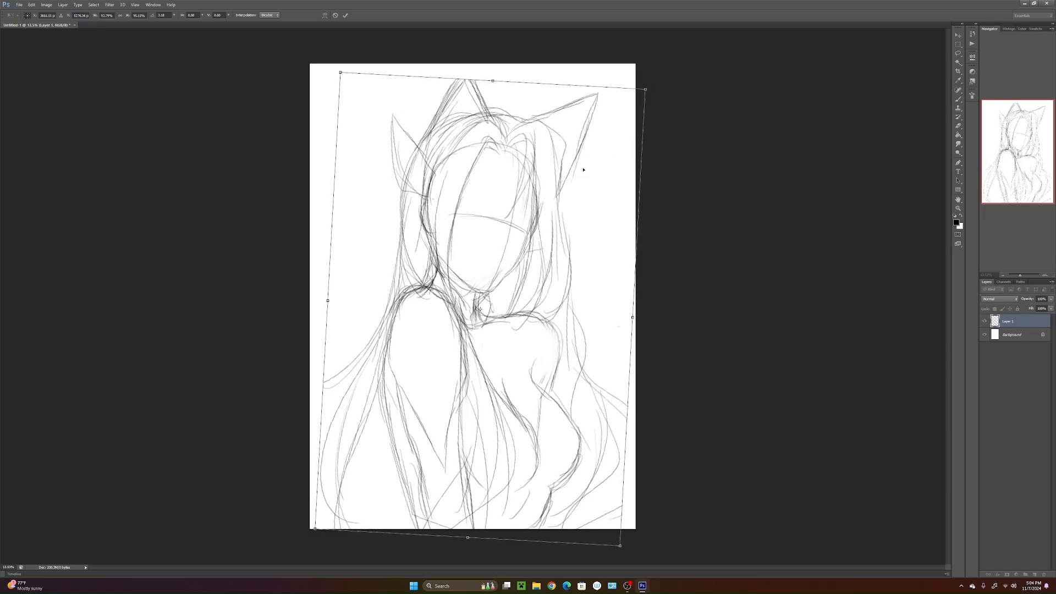
pyautogui.moveTo(528, 384); pyautogui.dragTo(526, 384)
pyautogui.press('b')
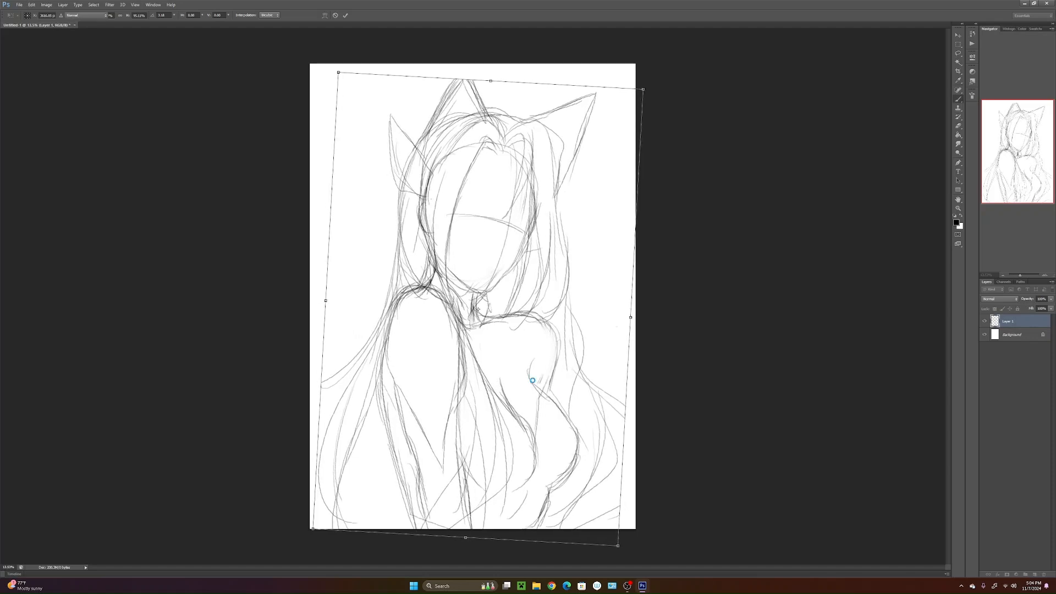
pyautogui.press('Return')
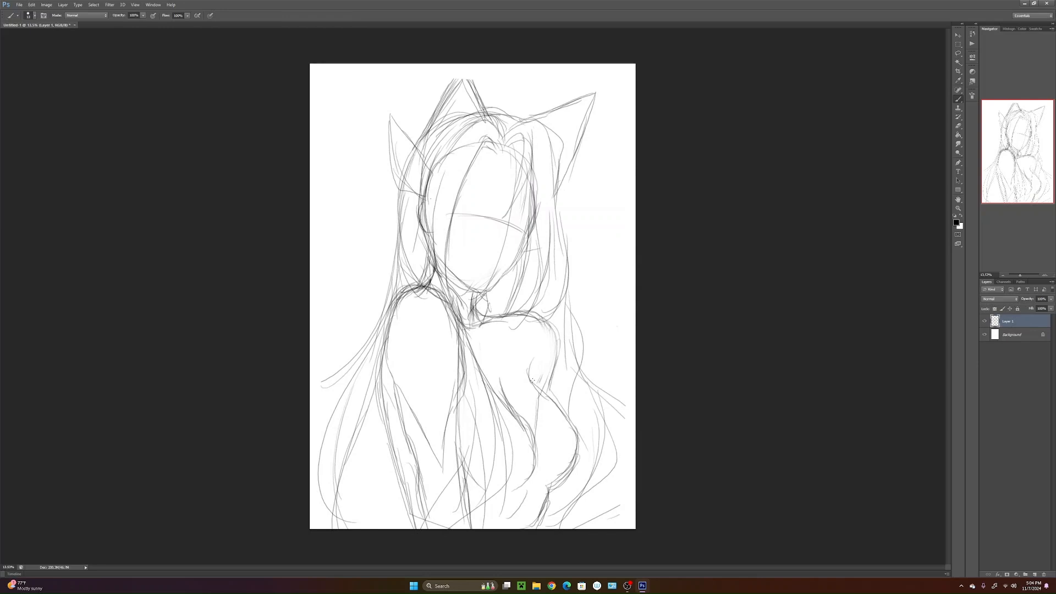
# - Redraw the near cat ear with a taller tip and restate the hair contours beside the face and neck
pyautogui.moveTo(426, 130); pyautogui.dragTo(472, 67)
pyautogui.moveTo(450, 94)
pyautogui.mouseDown()
pyautogui.moveTo(470, 65)
pyautogui.moveTo(477, 106)
pyautogui.mouseUp()
pyautogui.moveTo(472, 67); pyautogui.dragTo(486, 123)
pyautogui.moveTo(421, 160); pyautogui.dragTo(406, 136)
pyautogui.moveTo(395, 250); pyautogui.dragTo(439, 300)
# - Lasso the body from the shoulders down, enlarge it slightly with a free transform and reposition it under the head
pyautogui.press('l')
pyautogui.moveTo(392, 263)
pyautogui.mouseDown()
pyautogui.moveTo(575, 316)
pyautogui.moveTo(630, 431)
pyautogui.moveTo(482, 560)
pyautogui.moveTo(316, 336)
pyautogui.moveTo(410, 249)
pyautogui.mouseUp()
pyautogui.hotkey('ctrl', 'y')
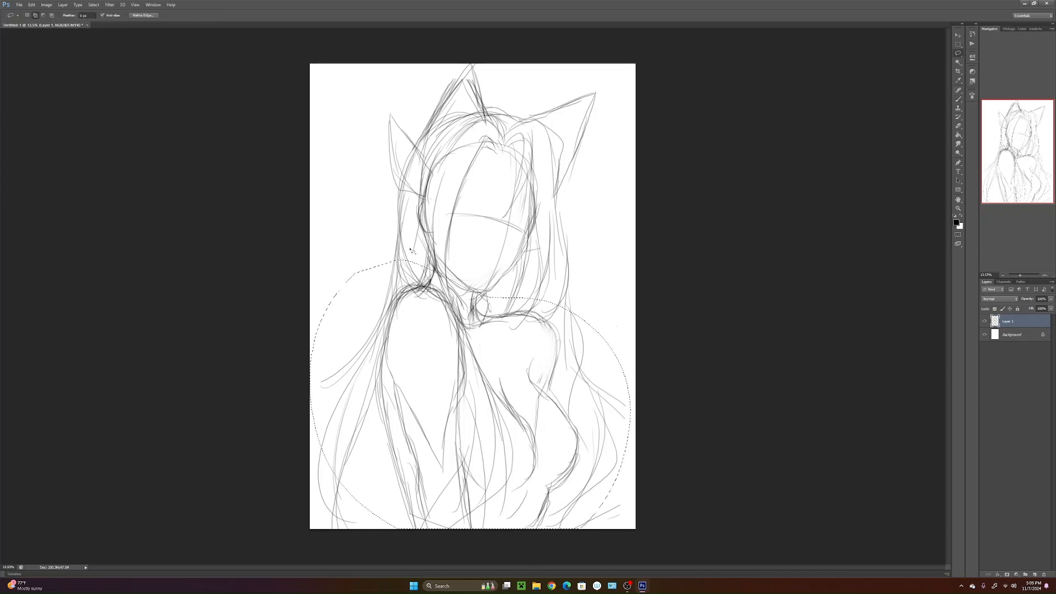
pyautogui.hotkey('ctrl', 't')
pyautogui.moveTo(631, 529); pyautogui.dragTo(643, 541)
pyautogui.moveTo(580, 481); pyautogui.dragTo(572, 472)
pyautogui.press('Return')
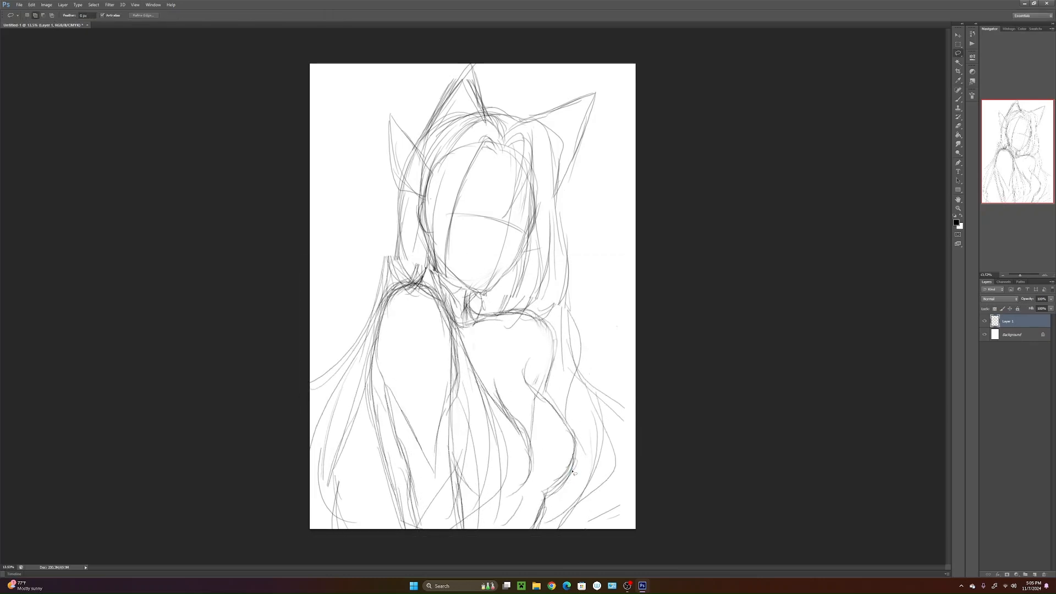
# - Fill out the near-side hair edge and sketch the face's eyebrows, far eye and nose
pyautogui.press('b')
pyautogui.moveTo(397, 208)
pyautogui.mouseDown()
pyautogui.moveTo(401, 278)
pyautogui.moveTo(392, 173)
pyautogui.mouseUp()
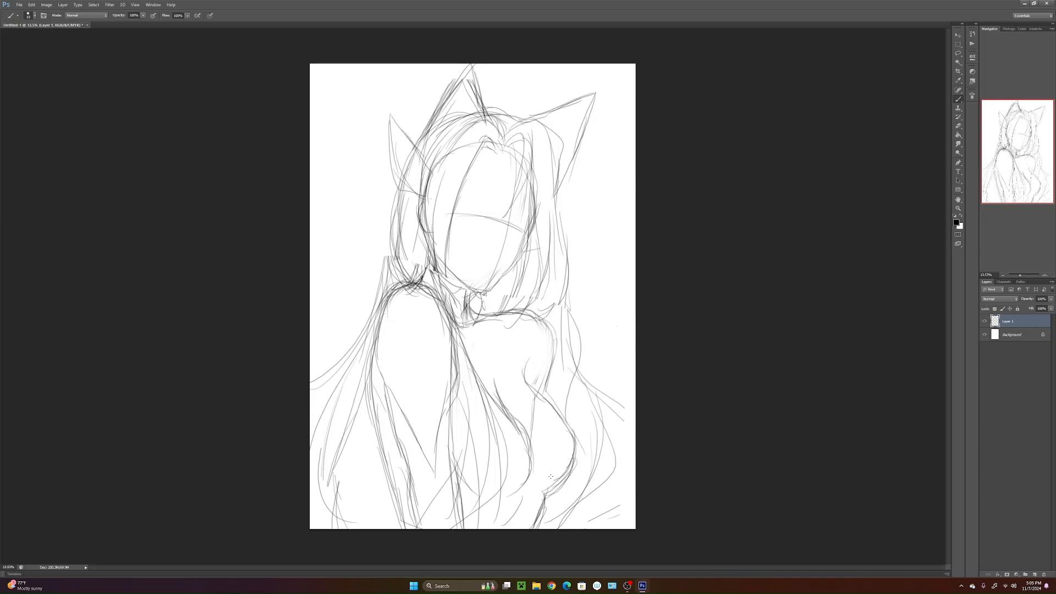
pyautogui.moveTo(507, 224)
pyautogui.mouseDown()
pyautogui.moveTo(517, 213)
pyautogui.moveTo(507, 236)
pyautogui.moveTo(529, 210)
pyautogui.mouseUp()
pyautogui.moveTo(462, 180); pyautogui.dragTo(487, 200)
pyautogui.moveTo(507, 220); pyautogui.dragTo(520, 224)
pyautogui.moveTo(509, 238); pyautogui.dragTo(500, 247)
pyautogui.moveTo(514, 222); pyautogui.dragTo(522, 227)
# - Try out the near eye's lid strokes and undo them
pyautogui.moveTo(487, 197); pyautogui.dragTo(450, 181)
pyautogui.moveTo(464, 203)
pyautogui.mouseDown()
pyautogui.moveTo(478, 201)
pyautogui.moveTo(480, 211)
pyautogui.moveTo(458, 196)
pyautogui.mouseUp()
pyautogui.hotkey('ctrl', 'alt', 'z')
pyautogui.hotkey('ctrl', 'alt', 'z')
pyautogui.hotkey('ctrl', 'alt', 'z')
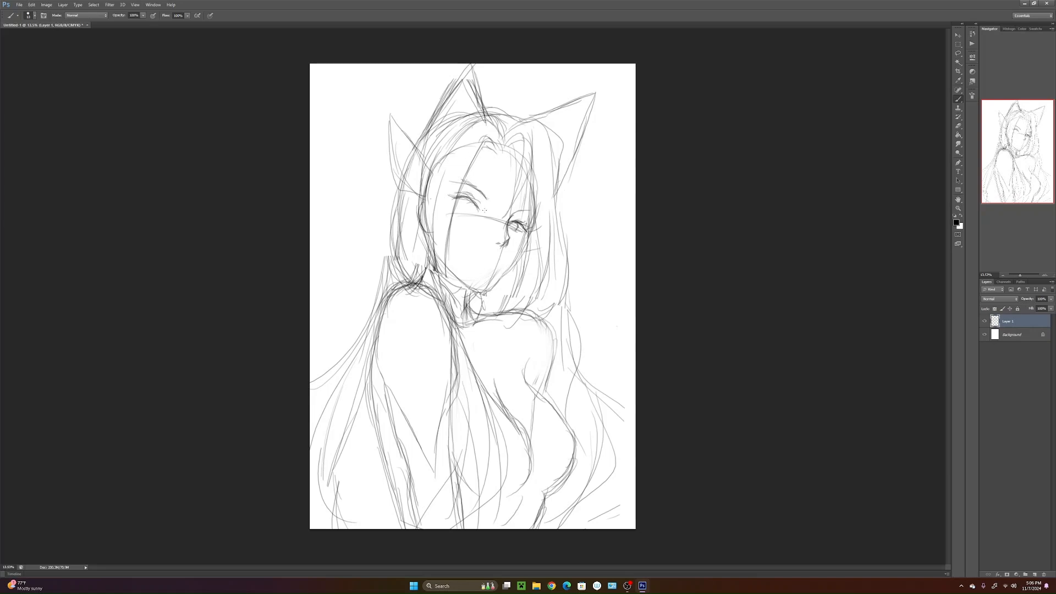
pyautogui.hotkey('ctrl', 'alt', 'z')
pyautogui.hotkey('ctrl', 'alt', 'z')
pyautogui.hotkey('ctrl', 'alt', 'z')
pyautogui.hotkey('ctrl', 'alt', 'z')
pyautogui.hotkey('ctrl', 'alt', 'z')
pyautogui.hotkey('ctrl', 'alt', 'z')
pyautogui.hotkey('ctrl', 'alt', 'z')
pyautogui.hotkey('ctrl', 'alt', 'z')
# - Strengthen the far eyebrow and try a short mouth line below the nose
pyautogui.moveTo(513, 211); pyautogui.dragTo(533, 209)
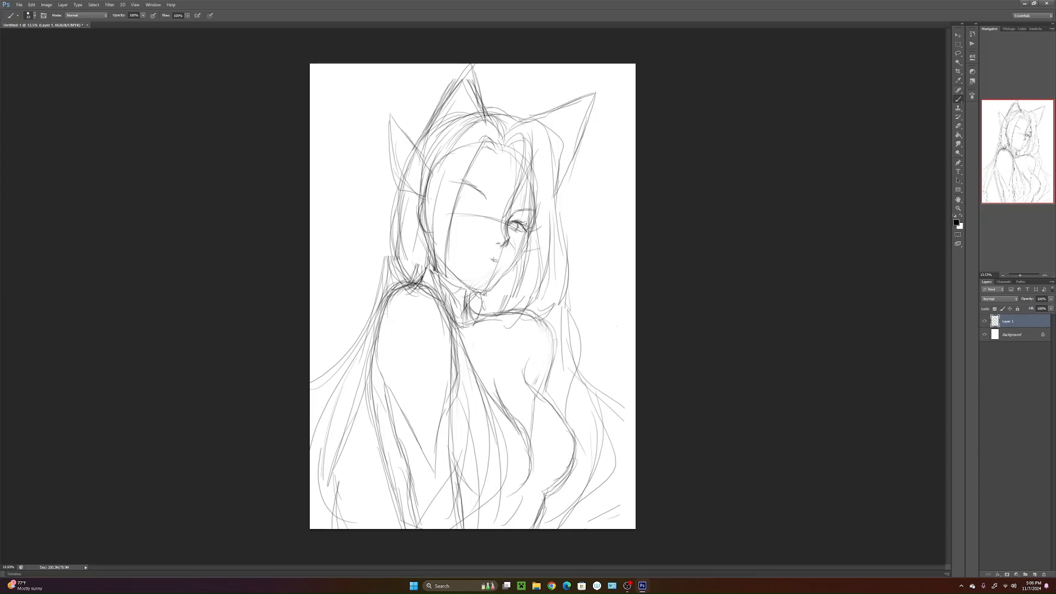
pyautogui.moveTo(487, 258); pyautogui.dragTo(499, 261)
pyautogui.hotkey('ctrl', 'z')
# - Redraw the near eye and darken the upper lids and lashes of both eyes
pyautogui.hotkey('ctrl', '+')
pyautogui.moveTo(464, 186); pyautogui.dragTo(481, 255)
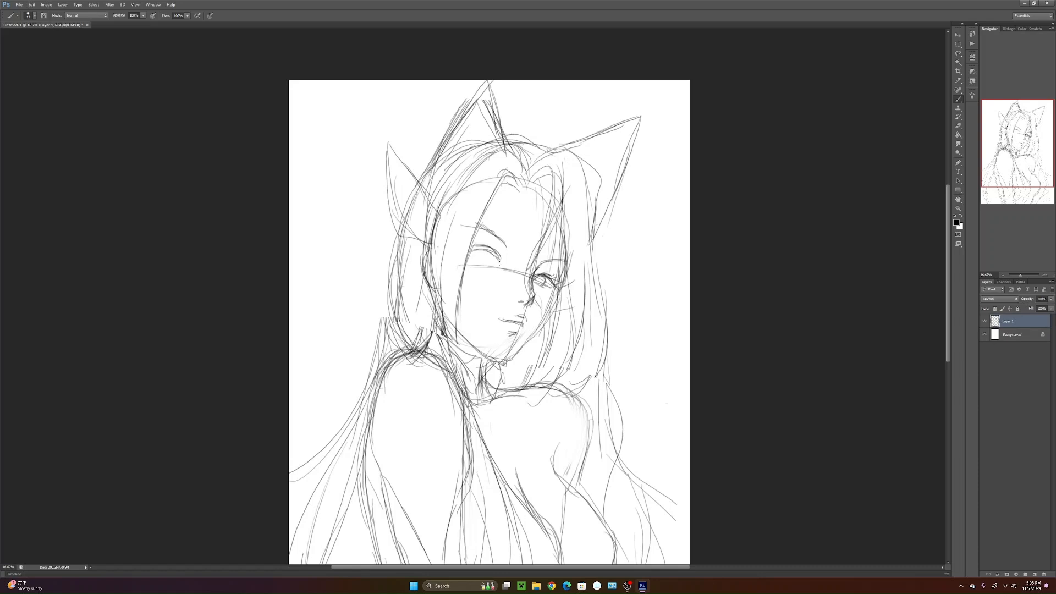
pyautogui.moveTo(460, 250); pyautogui.dragTo(477, 254)
pyautogui.moveTo(460, 252); pyautogui.dragTo(475, 254)
pyautogui.hotkey('ctrl', 'z')
pyautogui.moveTo(458, 250); pyautogui.dragTo(476, 253)
pyautogui.moveTo(535, 278); pyautogui.dragTo(567, 282)
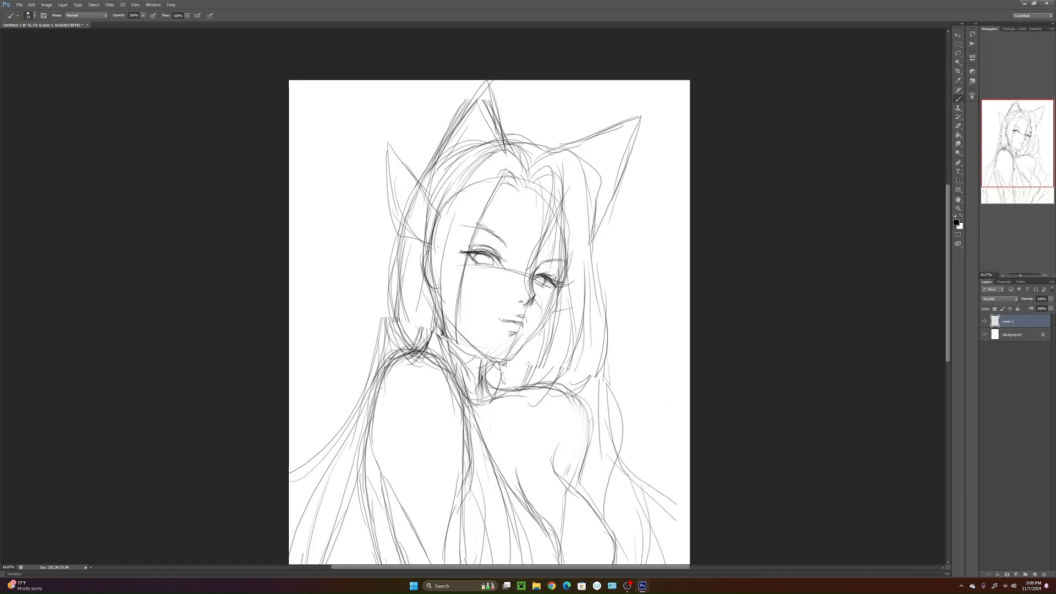
# - Lasso the head with its ears, scale it down slightly, tilt it a little clockwise and reposition it over the neck
pyautogui.press('l')
pyautogui.moveTo(514, 95)
pyautogui.mouseDown()
pyautogui.moveTo(443, 74)
pyautogui.moveTo(376, 187)
pyautogui.moveTo(415, 289)
pyautogui.moveTo(690, 137)
pyautogui.moveTo(512, 96)
pyautogui.moveTo(533, 81)
pyautogui.mouseUp()
pyautogui.hotkey('ctrl', 't')
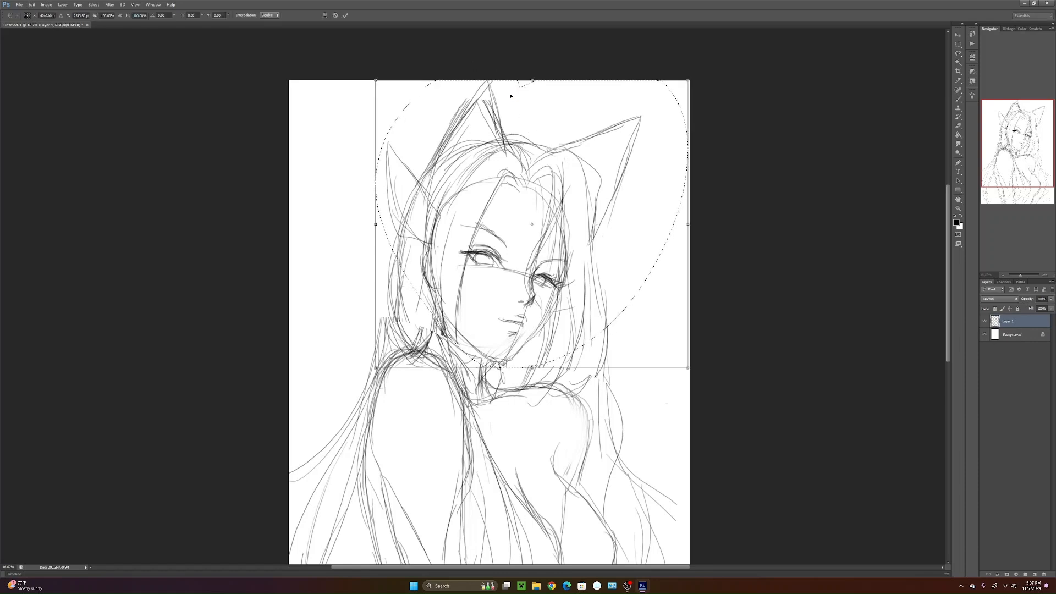
pyautogui.moveTo(688, 80); pyautogui.dragTo(681, 89)
pyautogui.moveTo(624, 206); pyautogui.dragTo(622, 203)
pyautogui.moveTo(694, 92); pyautogui.dragTo(698, 98)
pyautogui.moveTo(630, 195); pyautogui.dragTo(632, 193)
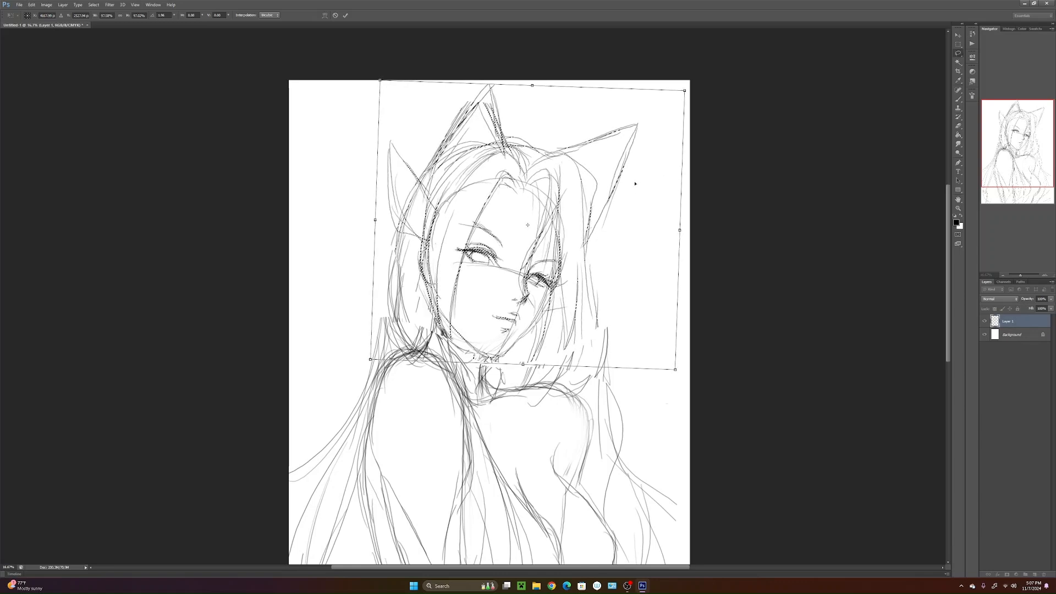
pyautogui.press('Return')
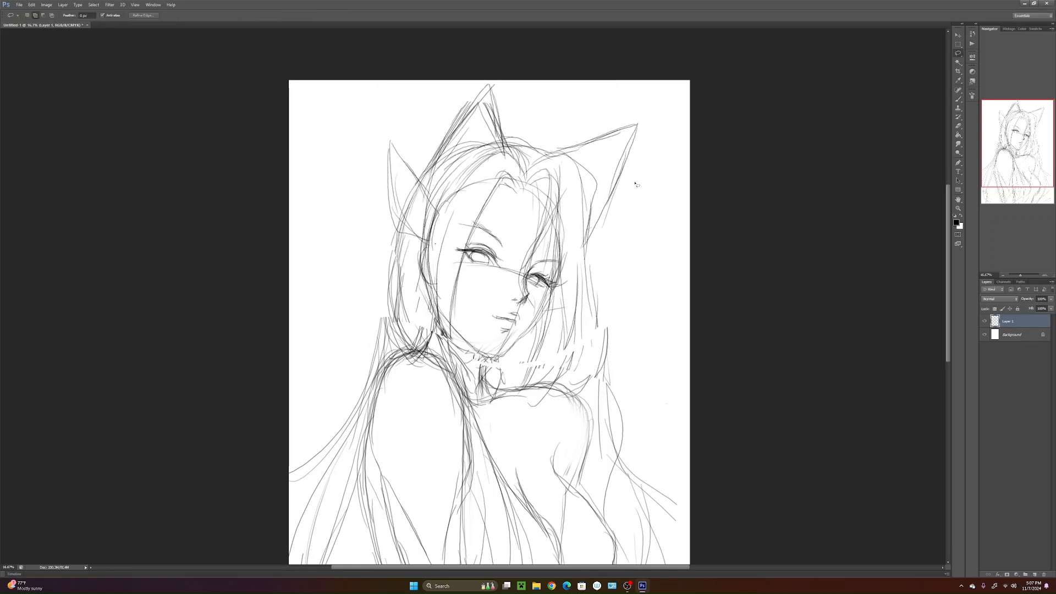
# - Draw long hair strands down the far side of the head to bridge the gap left by the head transform
pyautogui.moveTo(609, 402)
pyautogui.mouseDown()
pyautogui.moveTo(591, 260)
pyautogui.moveTo(626, 405)
pyautogui.mouseUp()
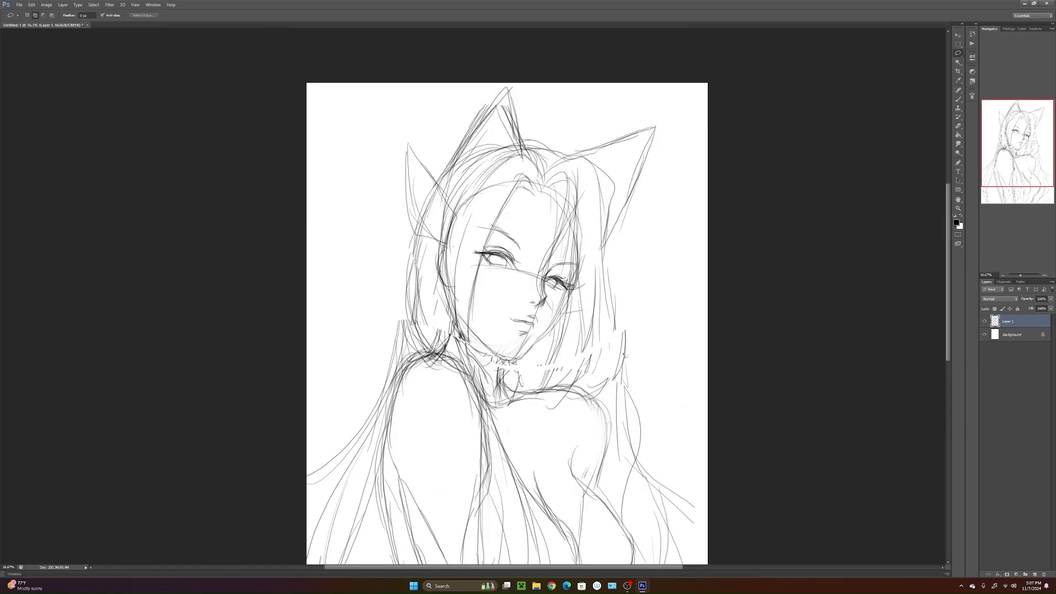
pyautogui.press('b')
pyautogui.moveTo(576, 220); pyautogui.dragTo(624, 351)
pyautogui.moveTo(607, 238); pyautogui.dragTo(615, 384)
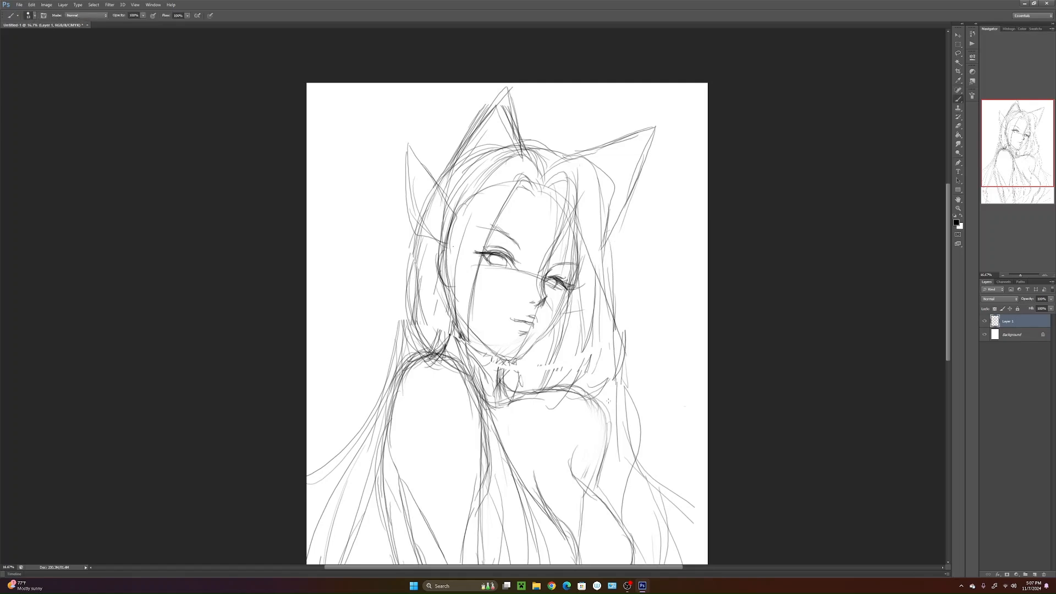
# - Flip the whole canvas horizontally
pyautogui.moveTo(658, 481)
pyautogui.mouseDown()
pyautogui.moveTo(648, 416)
pyautogui.moveTo(672, 315)
pyautogui.moveTo(665, 423)
pyautogui.moveTo(686, 430)
pyautogui.moveTo(670, 407)
pyautogui.moveTo(668, 445)
pyautogui.mouseUp()
pyautogui.click(63, 4)
pyautogui.moveTo(47, 4)
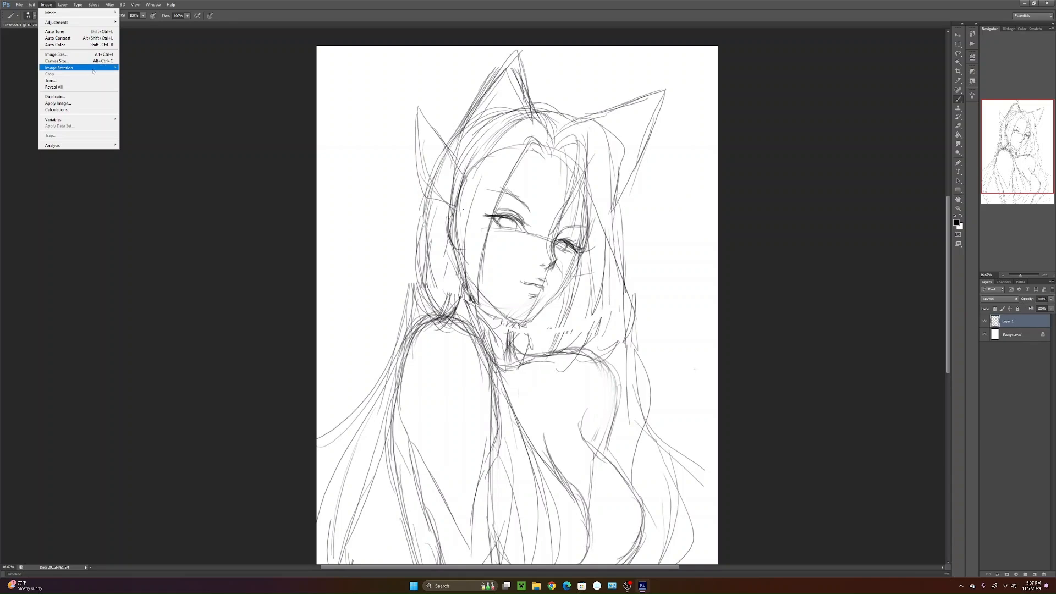
pyautogui.moveTo(69, 68)
pyautogui.click(150, 96)
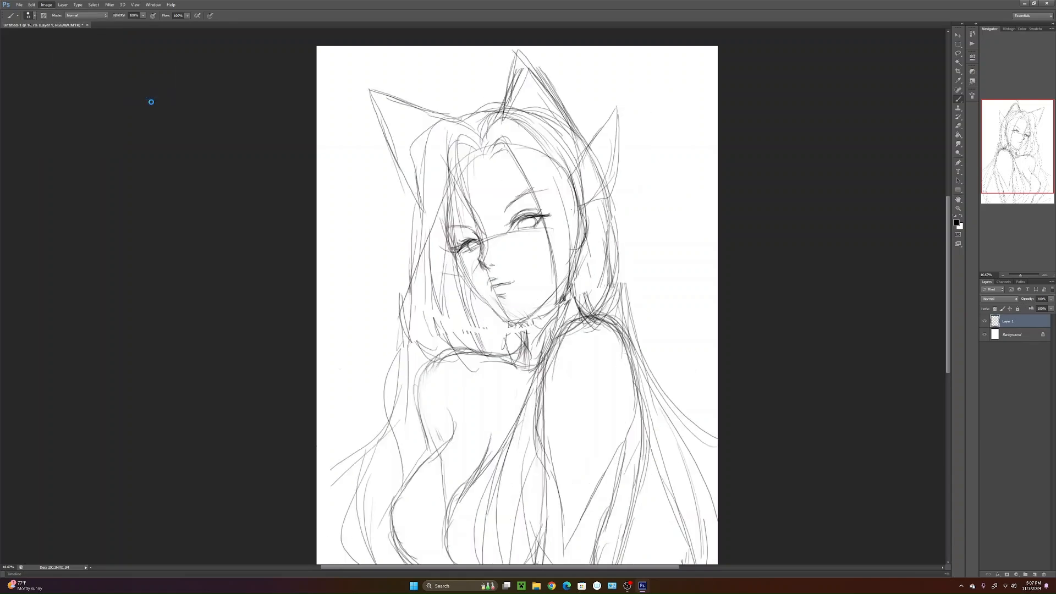
# - Restate the chest contours on the flipped sketch and add hair strands between the near ear and shoulder
pyautogui.moveTo(589, 489)
pyautogui.mouseDown()
pyautogui.moveTo(603, 448)
pyautogui.moveTo(613, 484)
pyautogui.moveTo(604, 441)
pyautogui.moveTo(650, 418)
pyautogui.mouseUp()
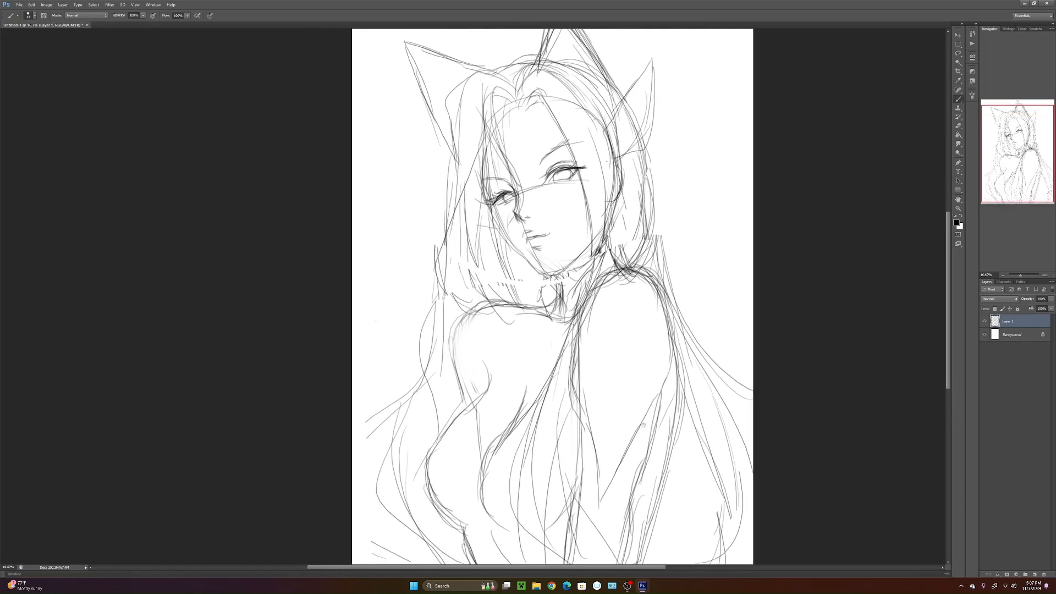
pyautogui.moveTo(479, 358)
pyautogui.mouseDown()
pyautogui.moveTo(470, 394)
pyautogui.moveTo(477, 368)
pyautogui.moveTo(418, 460)
pyautogui.moveTo(432, 451)
pyautogui.moveTo(456, 518)
pyautogui.mouseUp()
pyautogui.moveTo(422, 483); pyautogui.dragTo(430, 507)
pyautogui.moveTo(648, 135)
pyautogui.mouseDown()
pyautogui.moveTo(620, 263)
pyautogui.moveTo(592, 281)
pyautogui.mouseUp()
pyautogui.moveTo(646, 143)
pyautogui.mouseDown()
pyautogui.moveTo(651, 191)
pyautogui.moveTo(621, 261)
pyautogui.mouseUp()
# - Crop the canvas narrower on both sides and trim a little off its height around the figure
pyautogui.moveTo(782, 314); pyautogui.dragTo(744, 331)
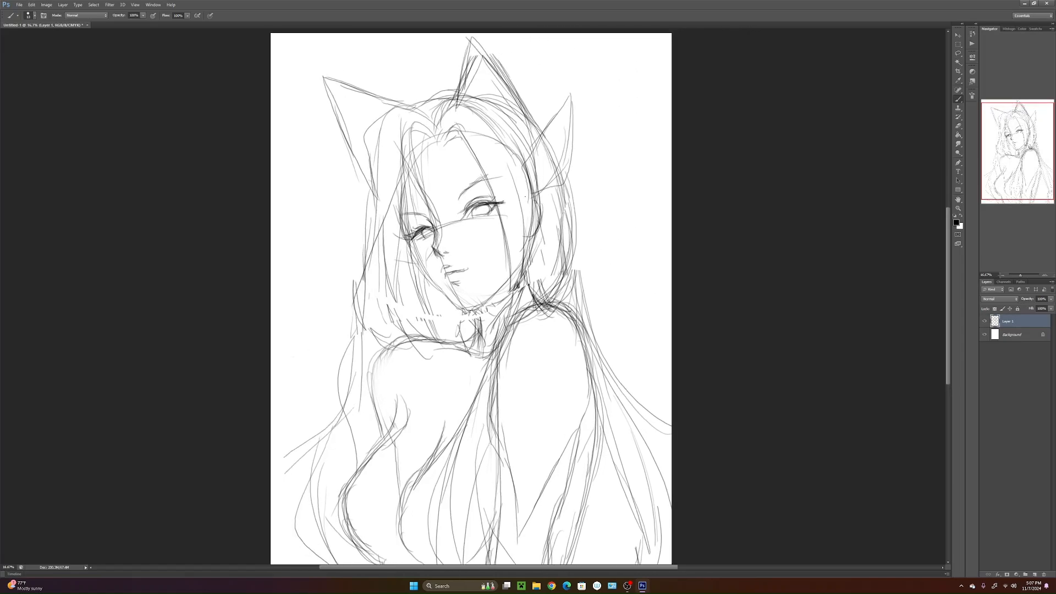
pyautogui.hotkey('ctrl', '-')
pyautogui.hotkey('ctrl', '-')
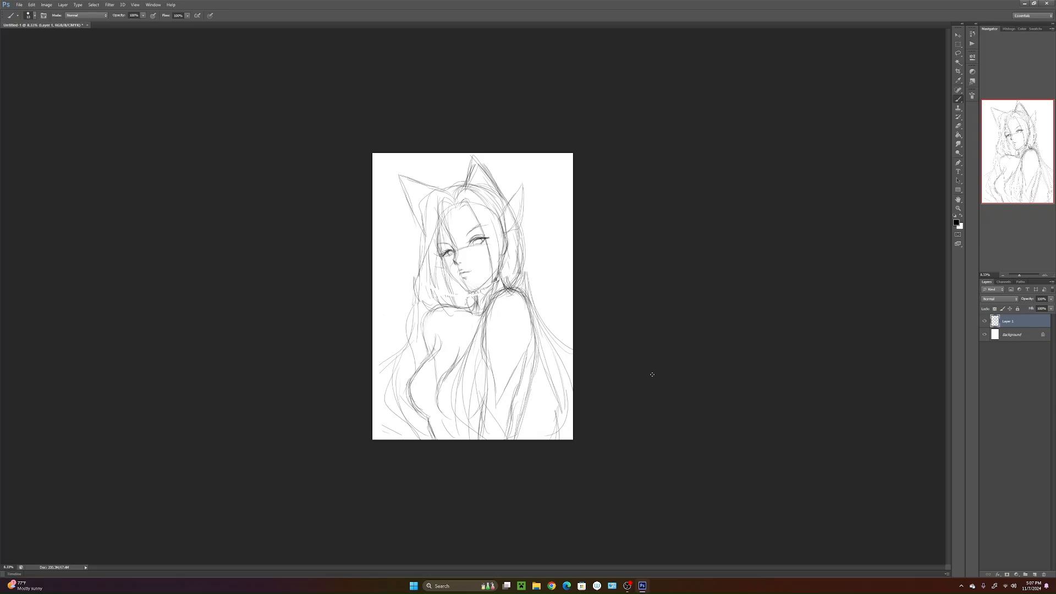
pyautogui.click(959, 72)
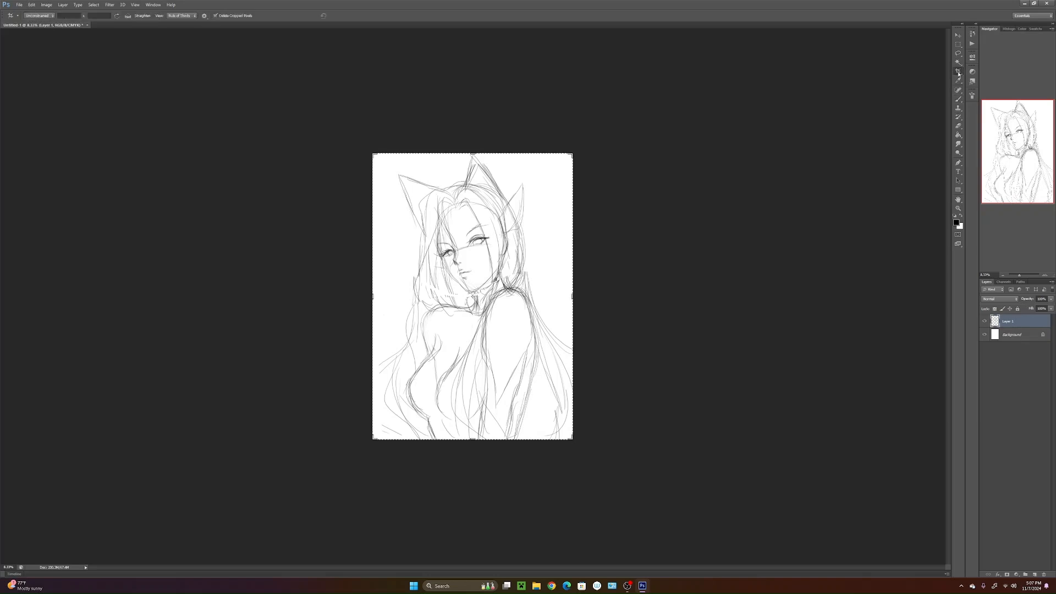
pyautogui.moveTo(572, 296); pyautogui.dragTo(571, 296)
pyautogui.moveTo(380, 296); pyautogui.dragTo(389, 294)
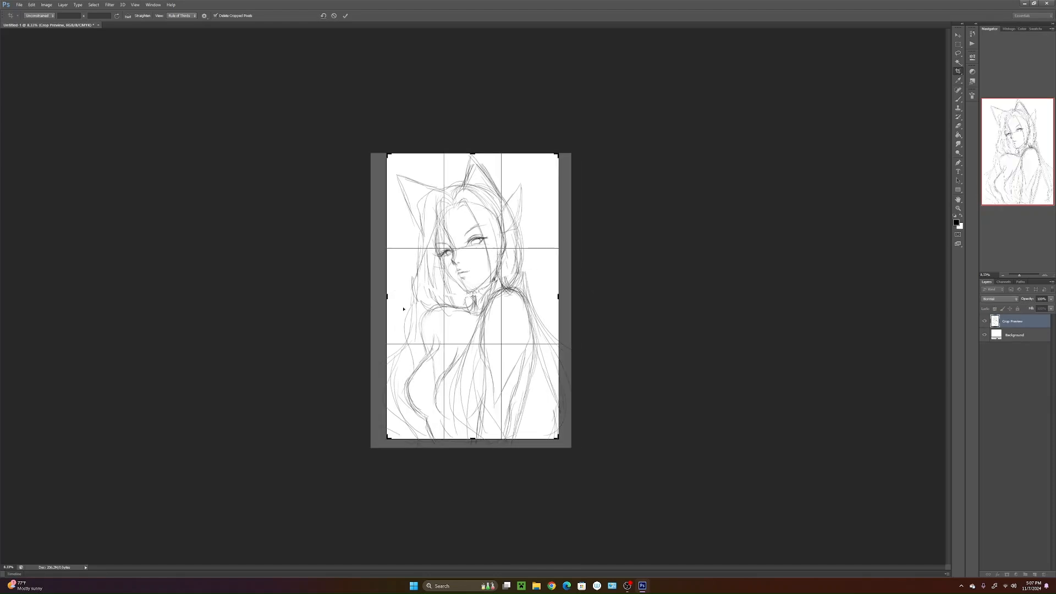
pyautogui.moveTo(475, 154); pyautogui.dragTo(475, 159)
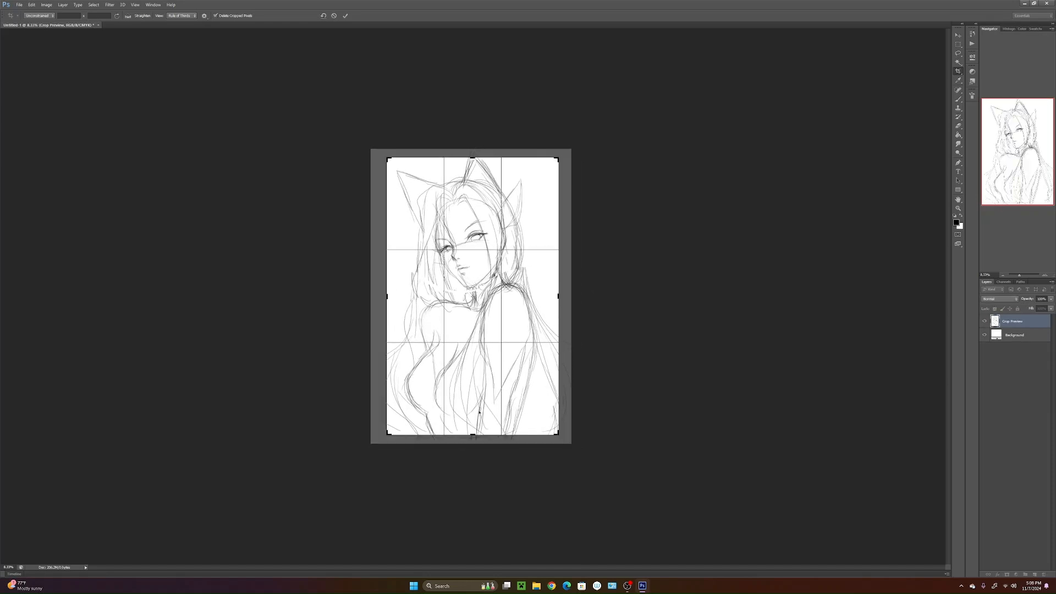
pyautogui.moveTo(383, 298); pyautogui.dragTo(387, 295)
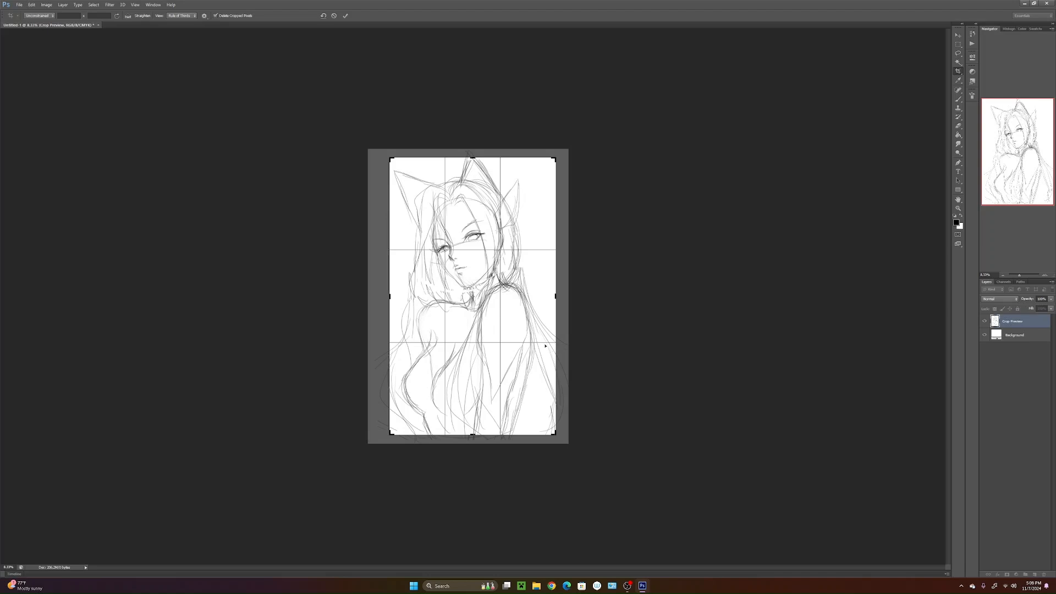
pyautogui.press('Return')
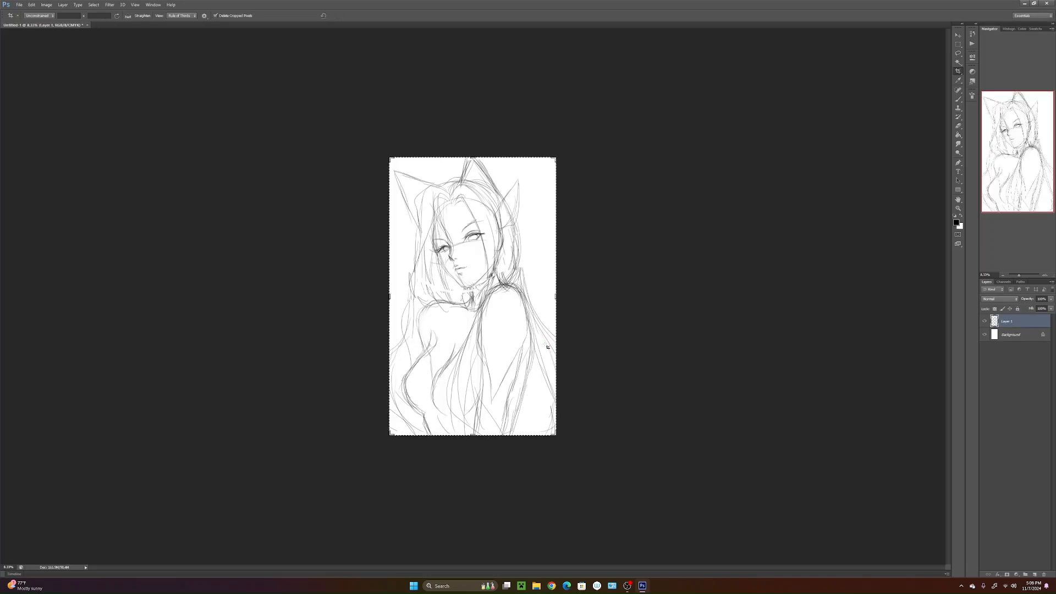
# - Scale the whole sketch layer down slightly and rotate it a little counter-clockwise within the cropped canvas
pyautogui.press('b')
pyautogui.hotkey('ctrl', 't')
pyautogui.moveTo(553, 163); pyautogui.dragTo(540, 194)
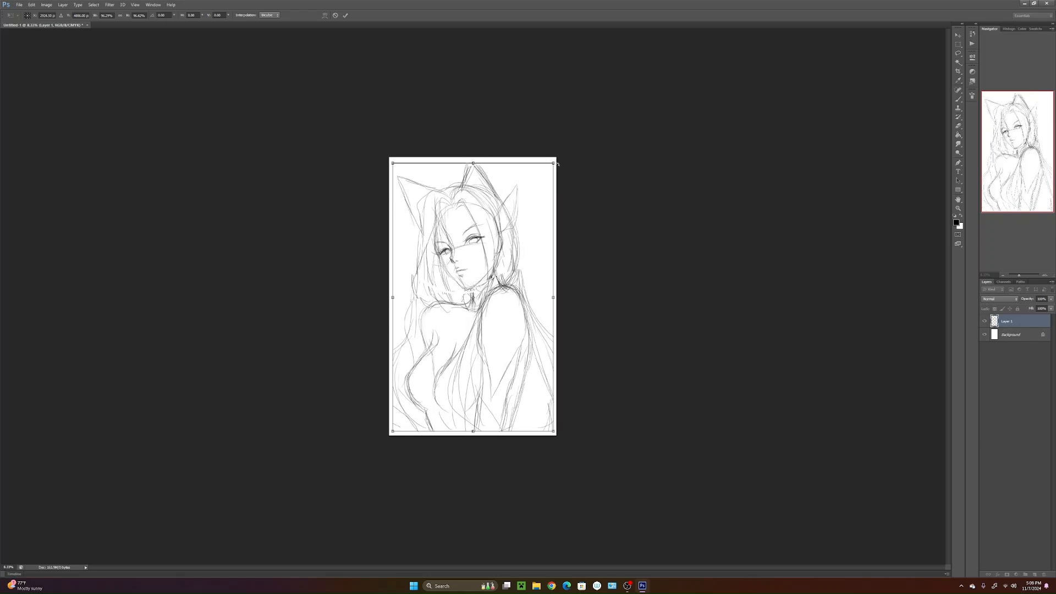
pyautogui.moveTo(560, 160); pyautogui.dragTo(548, 164)
pyautogui.moveTo(534, 203); pyautogui.dragTo(535, 200)
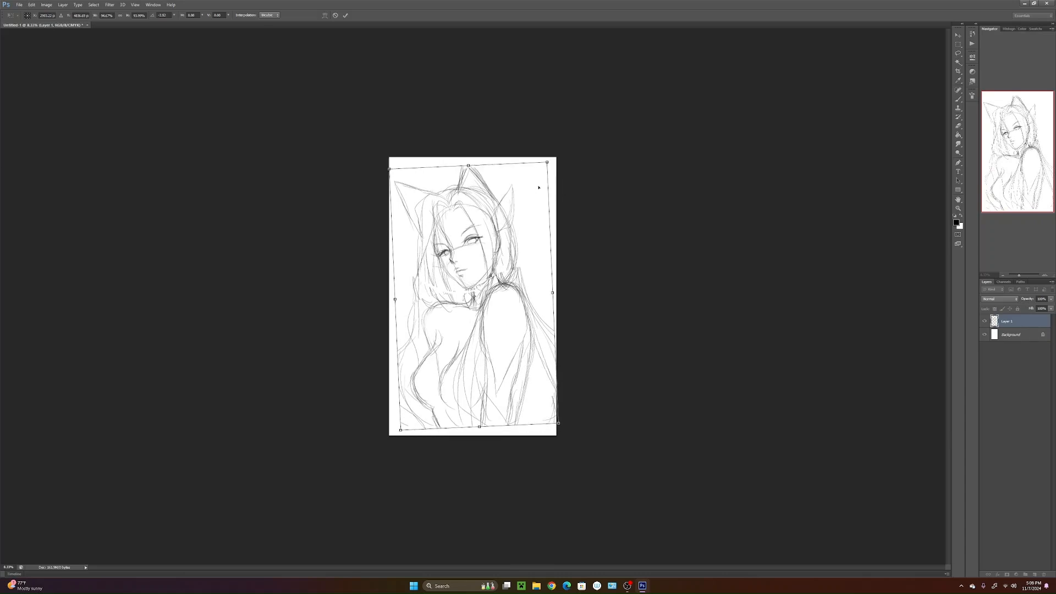
pyautogui.press('b')
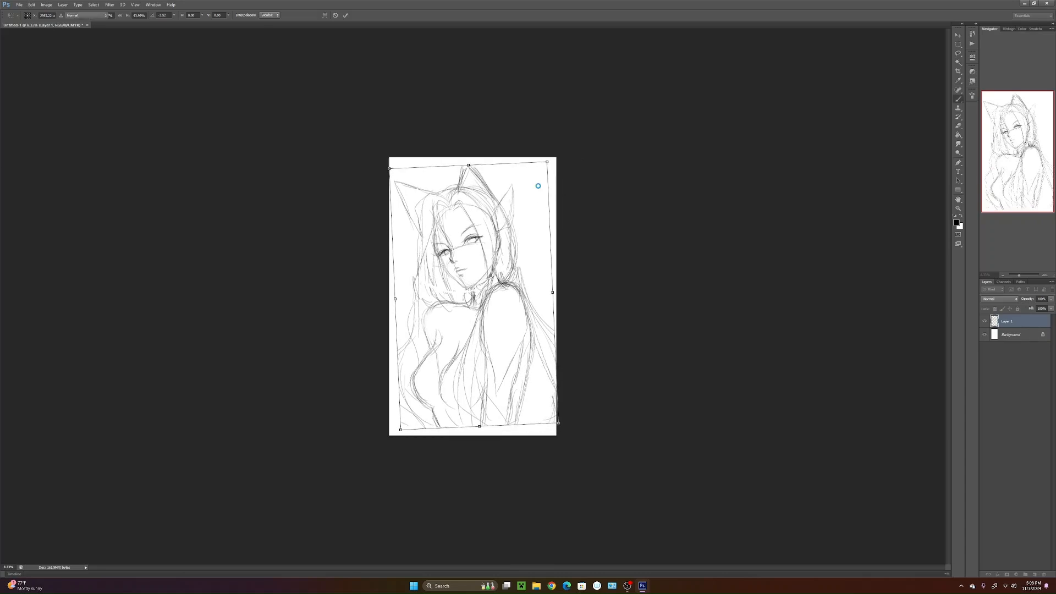
pyautogui.press('Return')
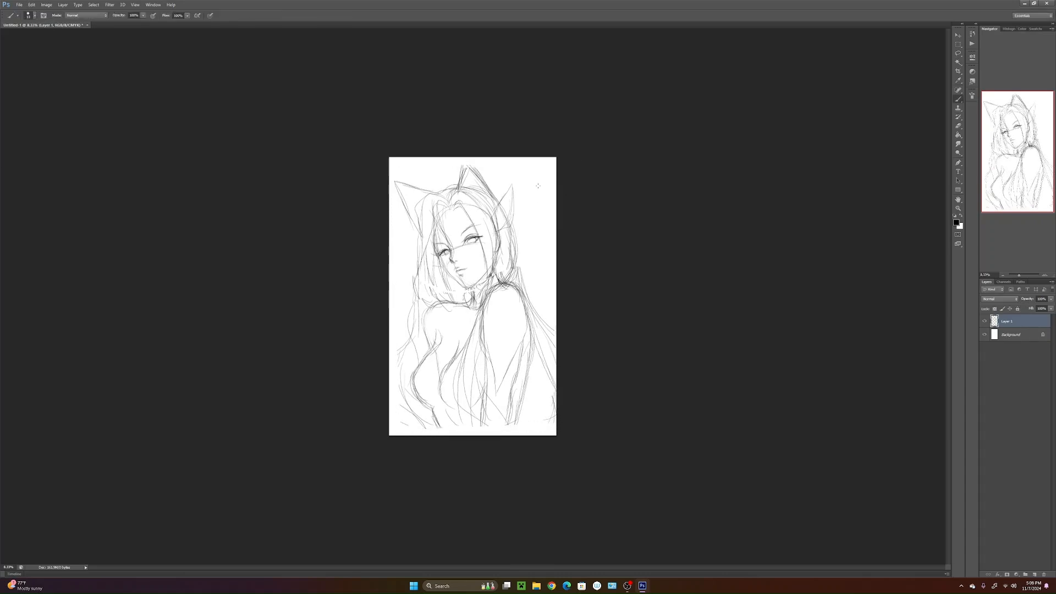
# - Lasso the facial features, refine the selection along the cheek, scale them down slightly and tilt them a little counter-clockwise
pyautogui.click(1044, 276)
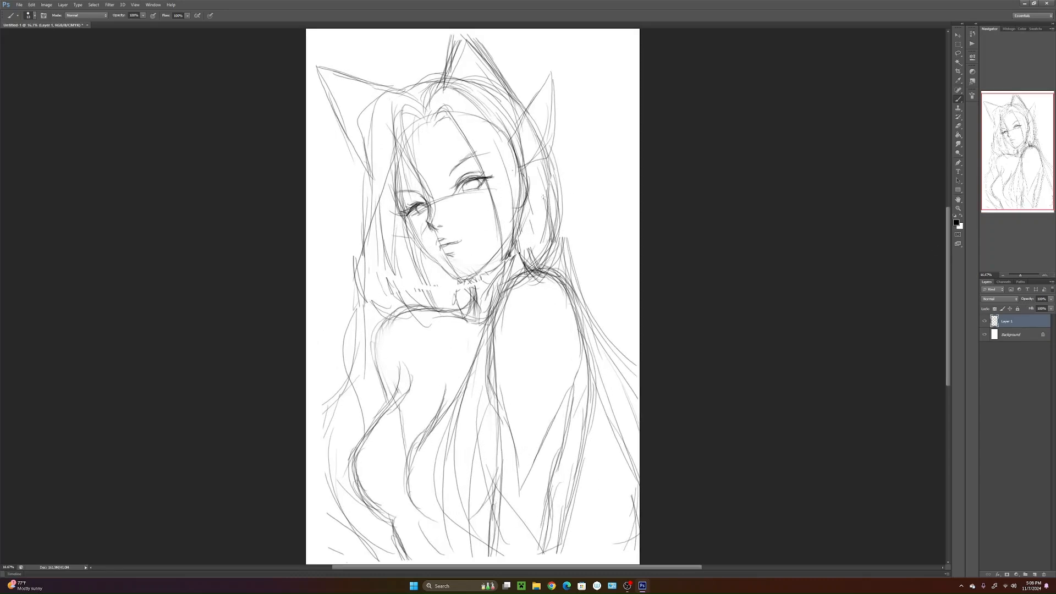
pyautogui.press('l')
pyautogui.moveTo(443, 124); pyautogui.dragTo(424, 130)
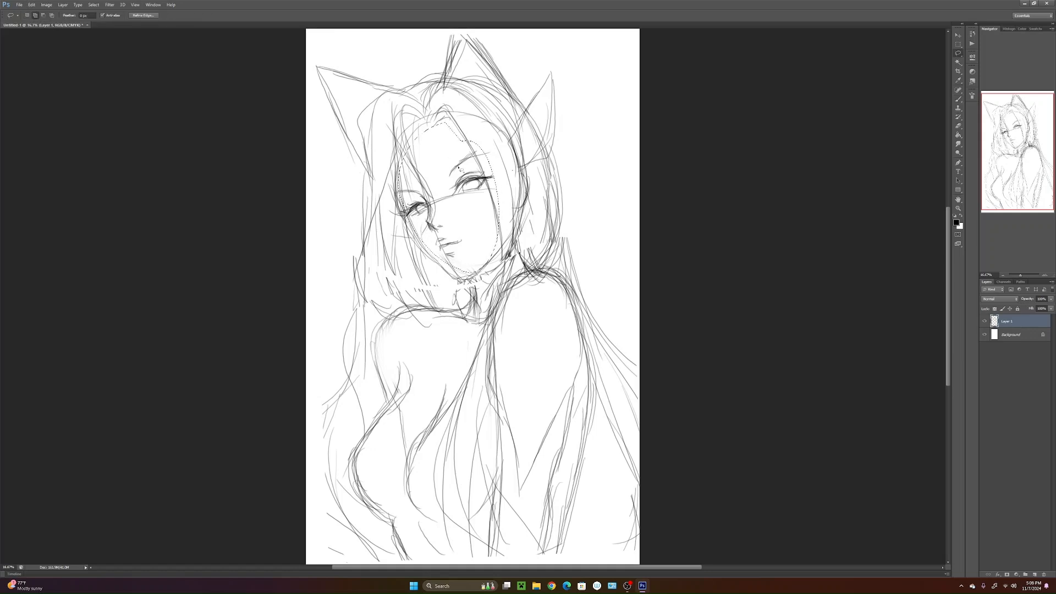
pyautogui.click(35, 14)
pyautogui.press('alt')
pyautogui.moveTo(518, 237); pyautogui.dragTo(517, 272)
pyautogui.hotkey('ctrl', 'alt', 'z')
pyautogui.hotkey('ctrl', 'alt', 'z')
pyautogui.moveTo(501, 219)
pyautogui.mouseDown()
pyautogui.moveTo(523, 205)
pyautogui.moveTo(510, 212)
pyautogui.moveTo(504, 239)
pyautogui.mouseUp()
pyautogui.press('shift')
pyautogui.hotkey('ctrl', 't')
pyautogui.moveTo(501, 274); pyautogui.dragTo(485, 241)
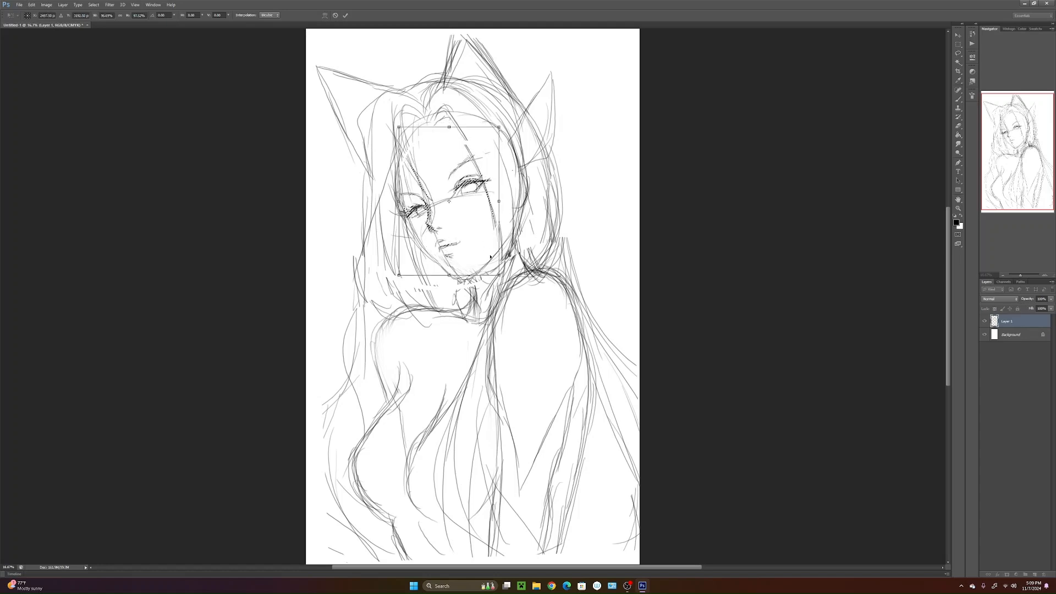
pyautogui.moveTo(517, 283); pyautogui.dragTo(523, 276)
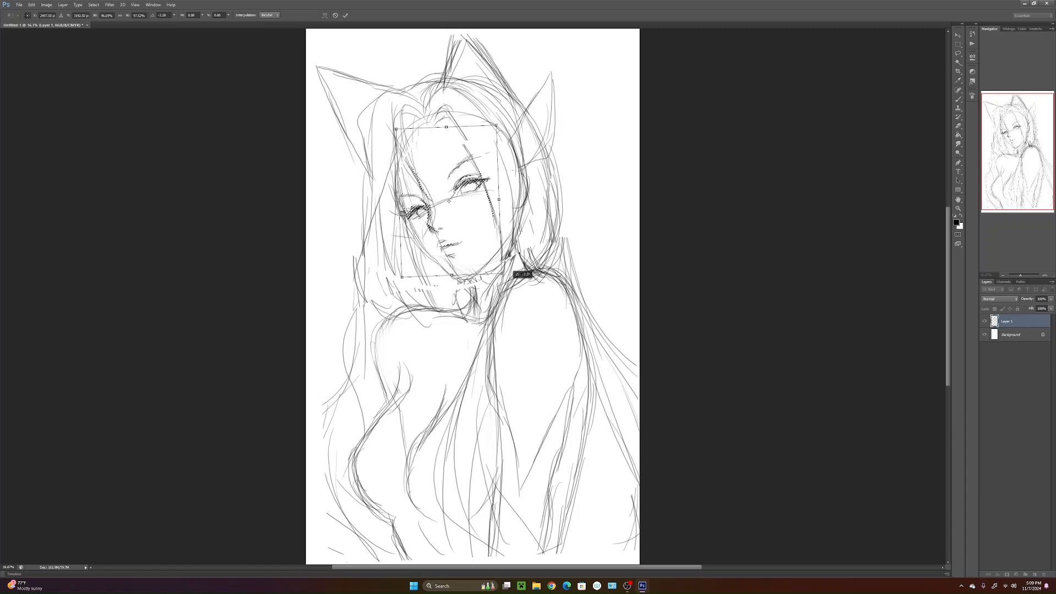
pyautogui.press('Return')
pyautogui.hotkey('ctrl', 'd')
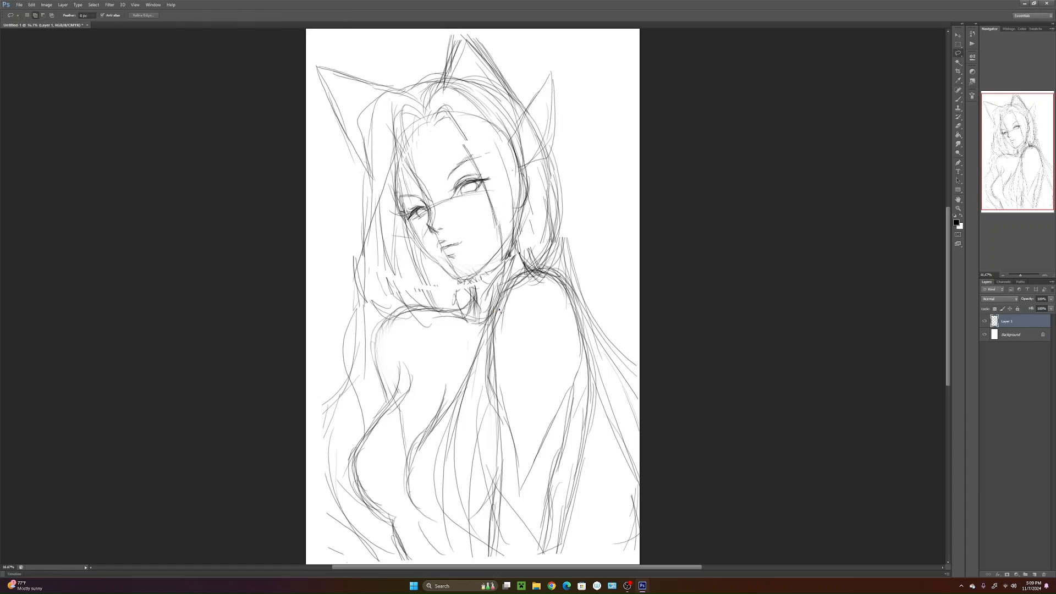
# - Flip the canvas horizontally to mirror the reframed sketch
pyautogui.moveTo(570, 430)
pyautogui.mouseDown()
pyautogui.moveTo(581, 330)
pyautogui.moveTo(567, 345)
pyautogui.mouseUp()
pyautogui.moveTo(572, 241)
pyautogui.mouseDown()
pyautogui.moveTo(585, 382)
pyautogui.moveTo(588, 348)
pyautogui.mouseUp()
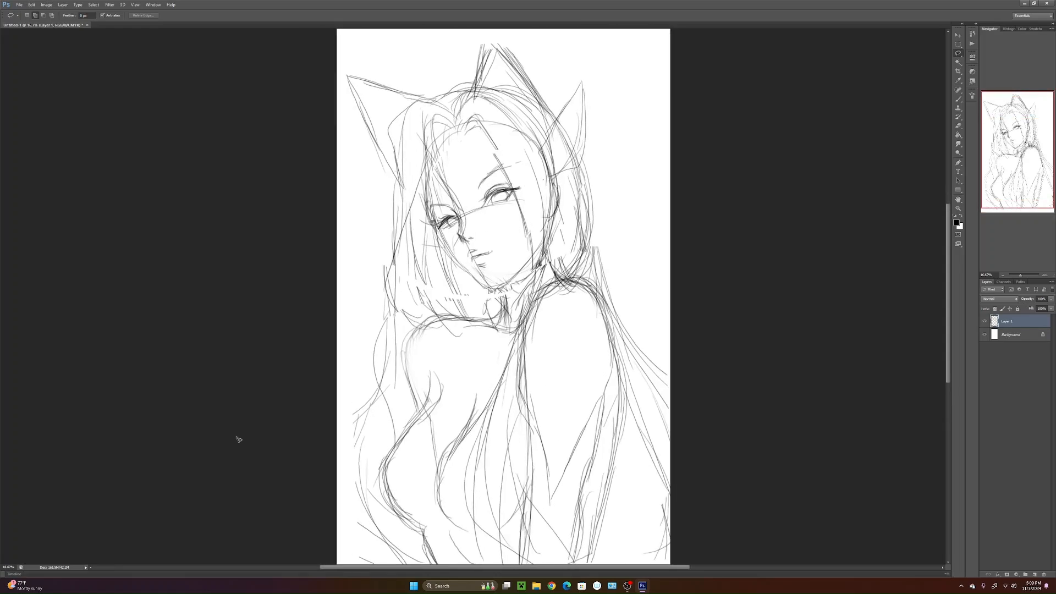
pyautogui.click(46, 5)
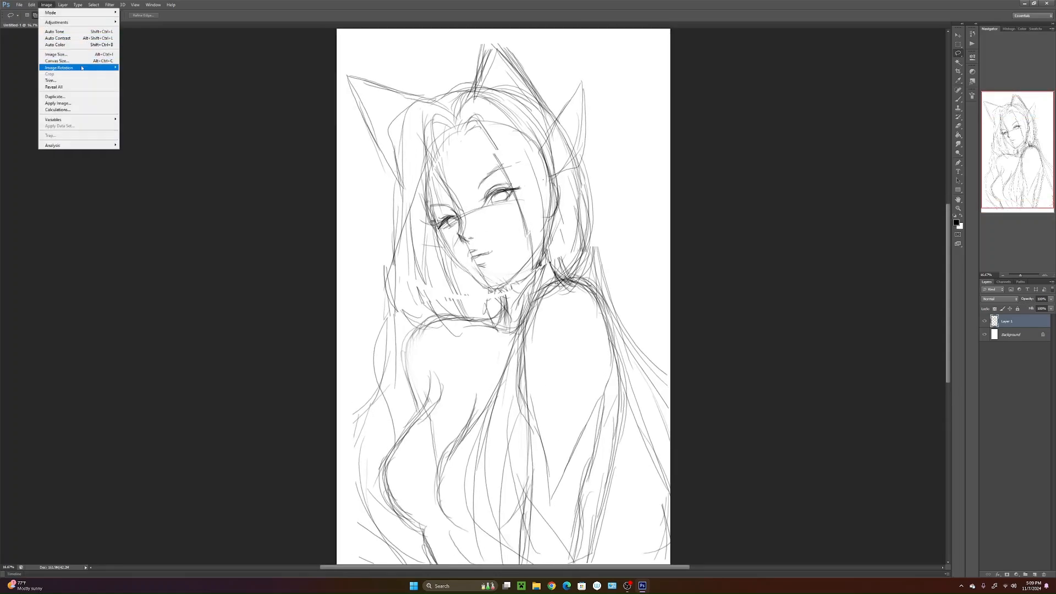
pyautogui.click(153, 96)
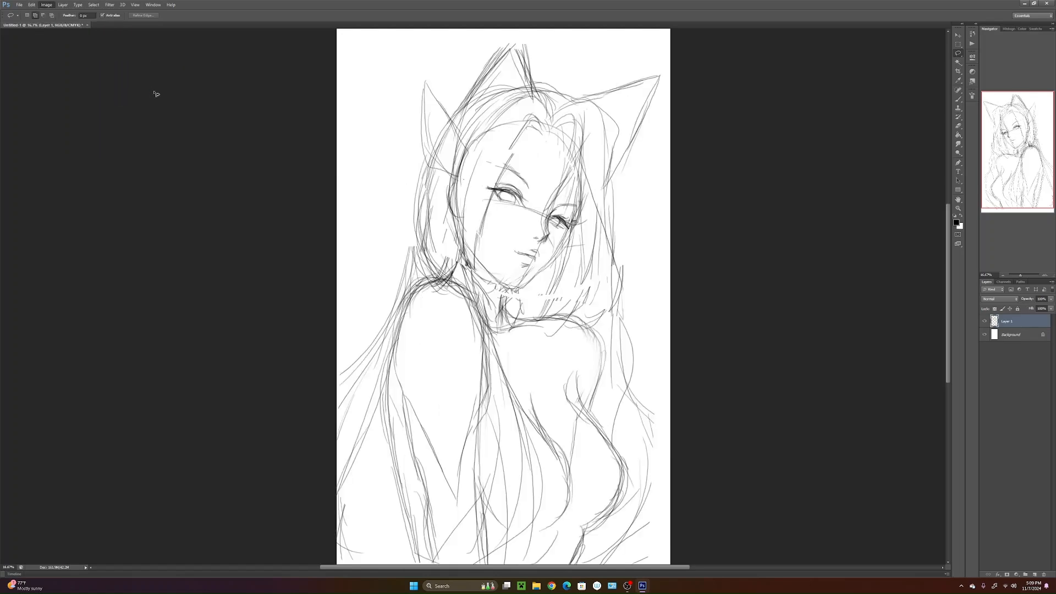
pyautogui.moveTo(572, 457); pyautogui.dragTo(583, 426)
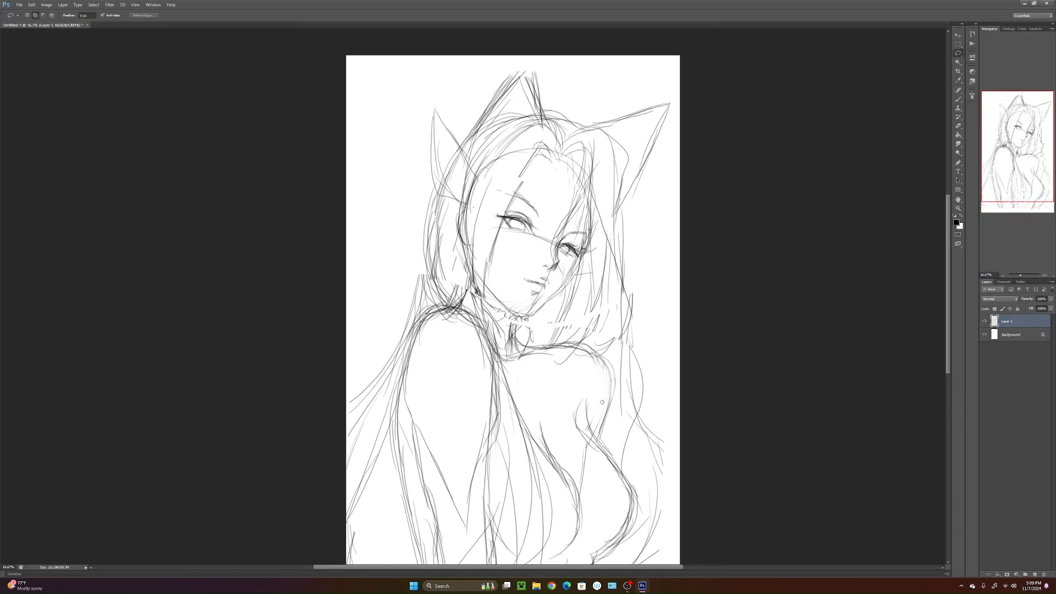
# - Add a new layer beneath the line drawing and rename the line drawing's layer "sketch"
pyautogui.click(1034, 574)
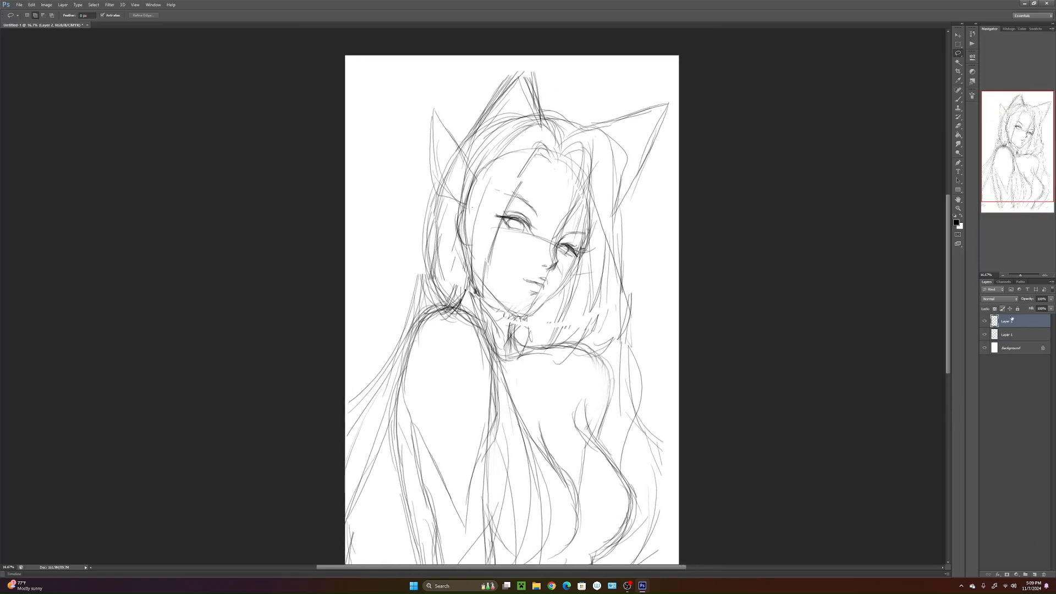
pyautogui.moveTo(1015, 321); pyautogui.dragTo(1020, 341)
pyautogui.moveTo(575, 372); pyautogui.dragTo(573, 475)
pyautogui.moveTo(564, 426); pyautogui.dragTo(547, 381)
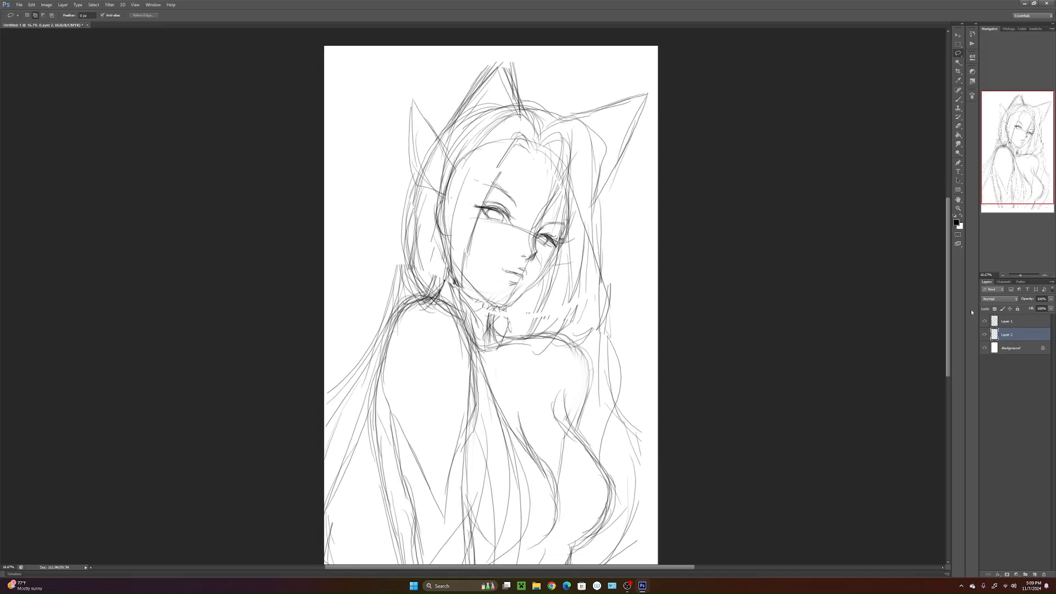
pyautogui.doubleClick(1008, 322)
pyautogui.press('BackSpace')
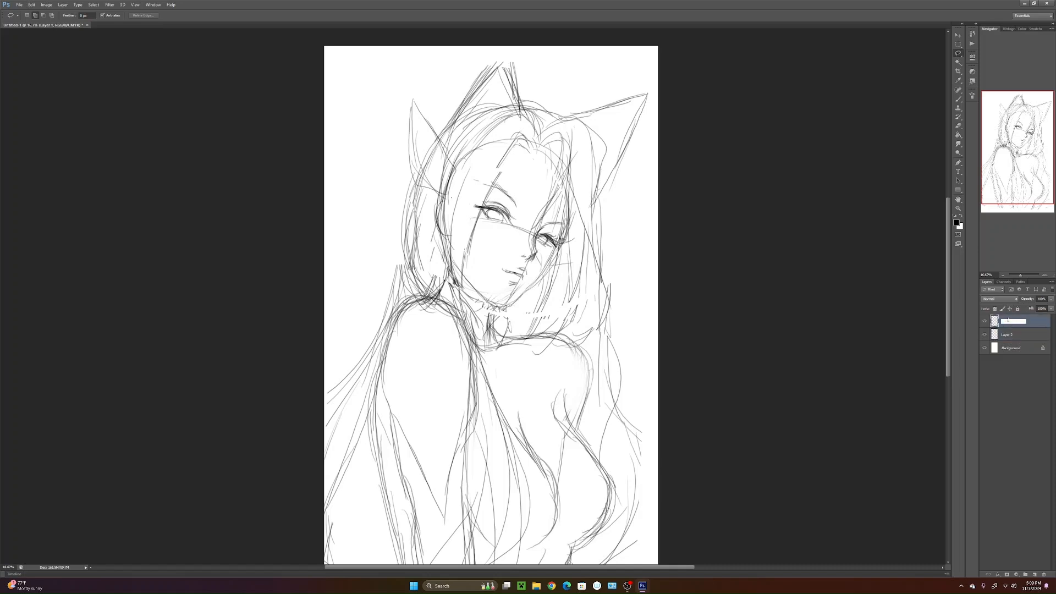
pyautogui.write('sketch')
pyautogui.press('Return')
# - Create a layer group below the sketch layer, move the empty layer into it and rename that layer "head"
pyautogui.click(1005, 336)
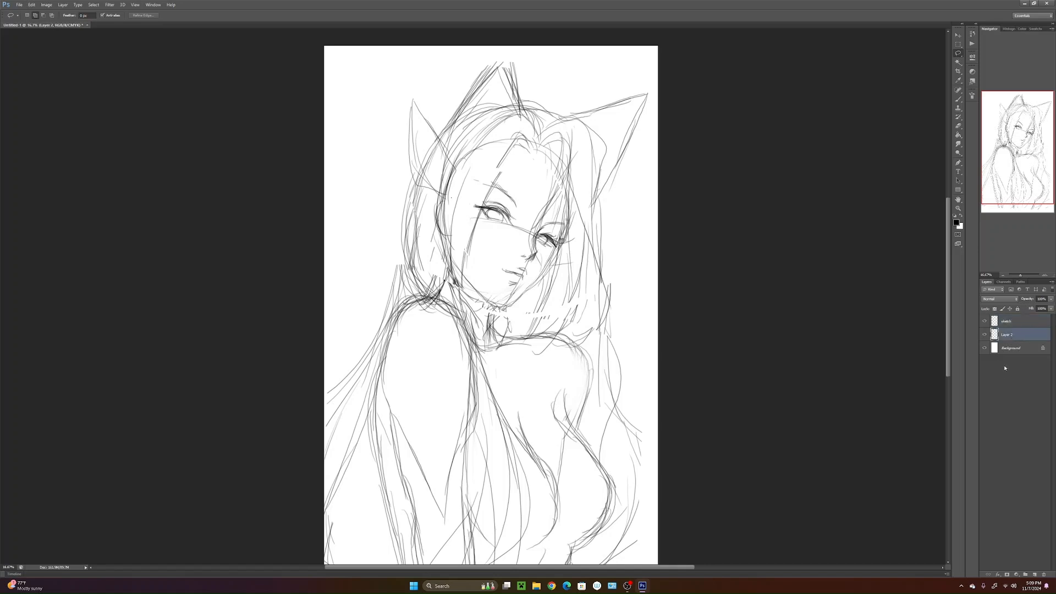
pyautogui.click(1026, 575)
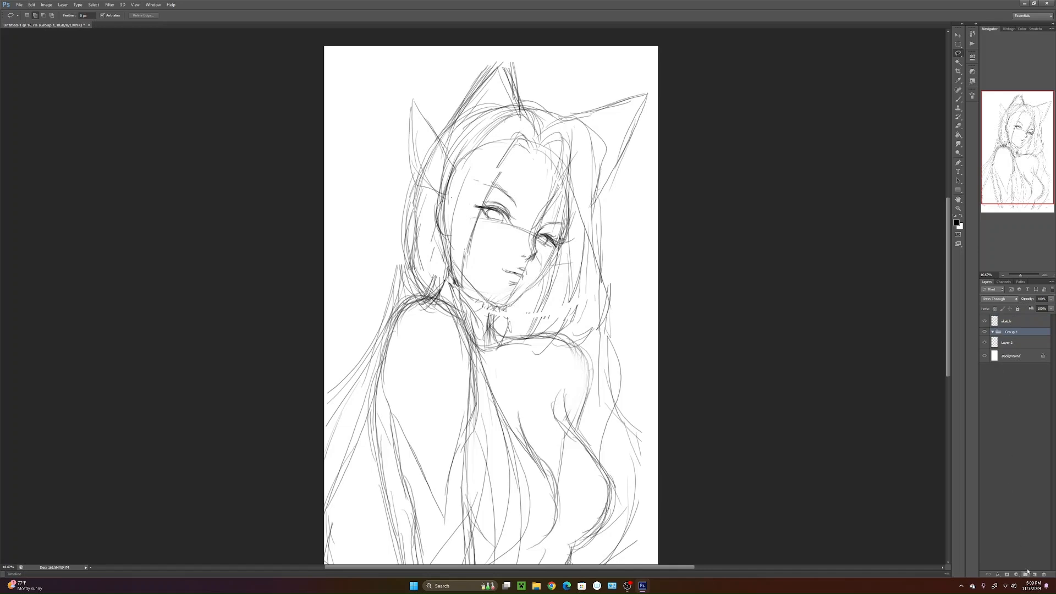
pyautogui.moveTo(1003, 347); pyautogui.dragTo(1012, 332)
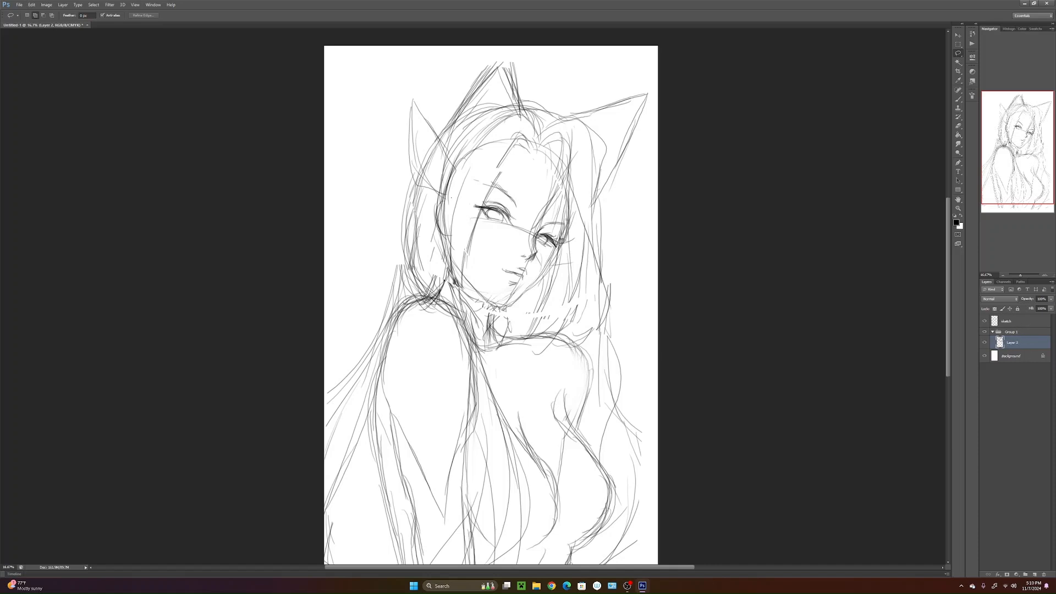
pyautogui.doubleClick(1014, 343)
pyautogui.press('BackSpace')
pyautogui.write('head')
pyautogui.press('Return')
# - Set the foreground color to light grey, lasso the outline of the face and fill it on the head layer
pyautogui.click(956, 222)
pyautogui.moveTo(707, 314); pyautogui.dragTo(825, 328)
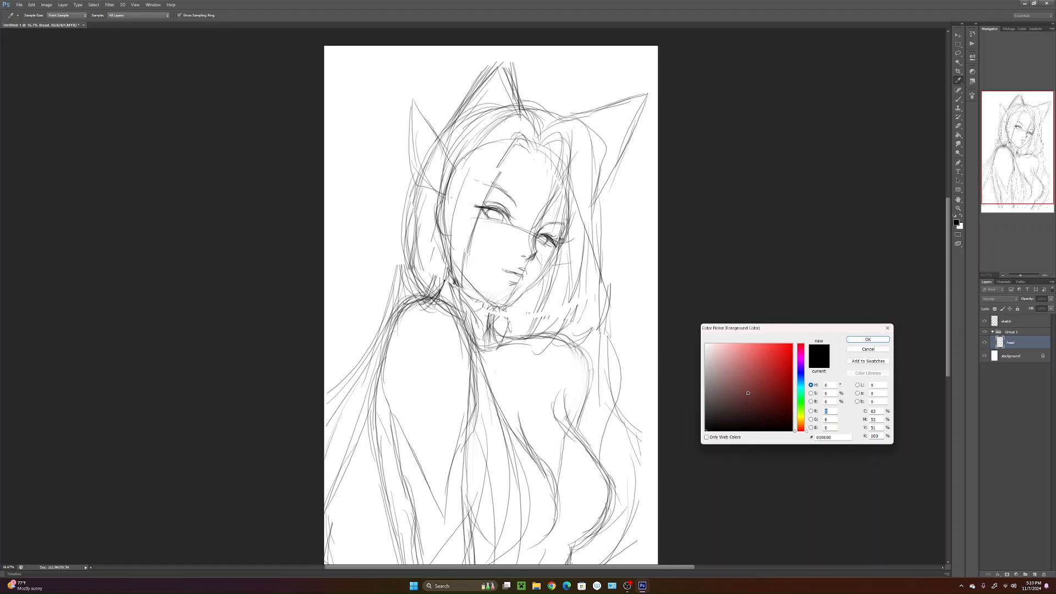
pyautogui.click(707, 360)
pyautogui.click(868, 340)
pyautogui.press('l')
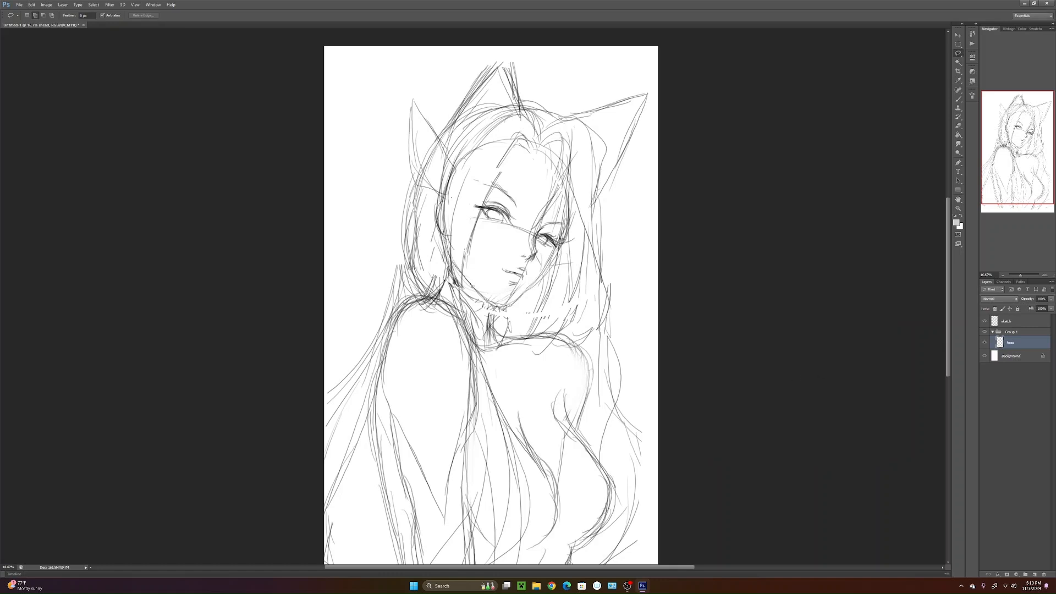
pyautogui.moveTo(567, 221)
pyautogui.mouseDown()
pyautogui.moveTo(561, 165)
pyautogui.moveTo(517, 302)
pyautogui.mouseUp()
pyautogui.press('g')
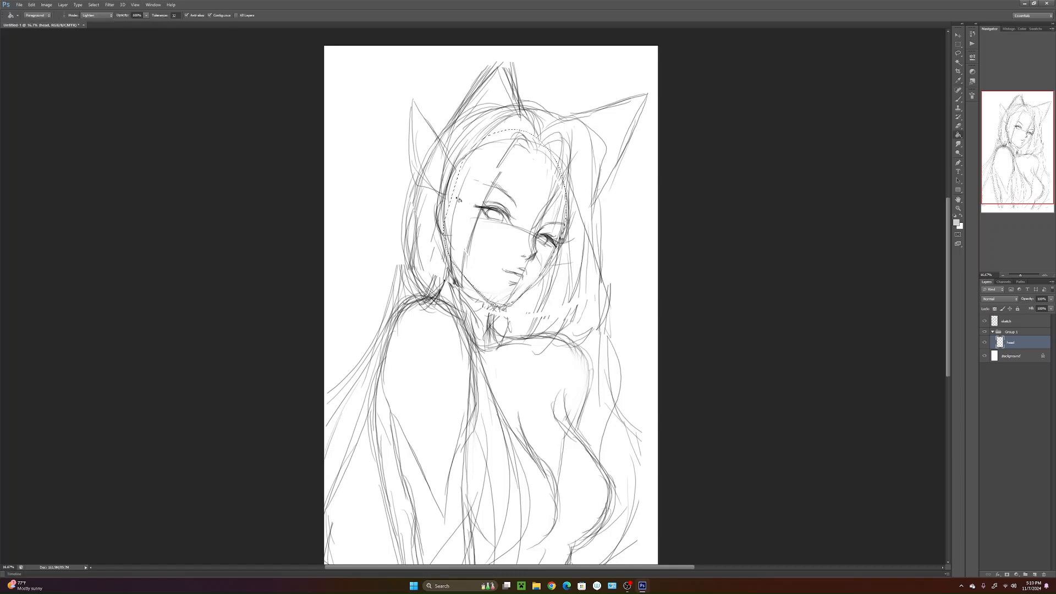
pyautogui.click(529, 185)
pyautogui.hotkey('ctrl', 'd')
# - Add another layer to the group, place it beneath the head layer and name it "bof"
pyautogui.click(1035, 575)
pyautogui.moveTo(1014, 346); pyautogui.dragTo(1012, 360)
pyautogui.doubleClick(1013, 359)
pyautogui.press('BackSpace')
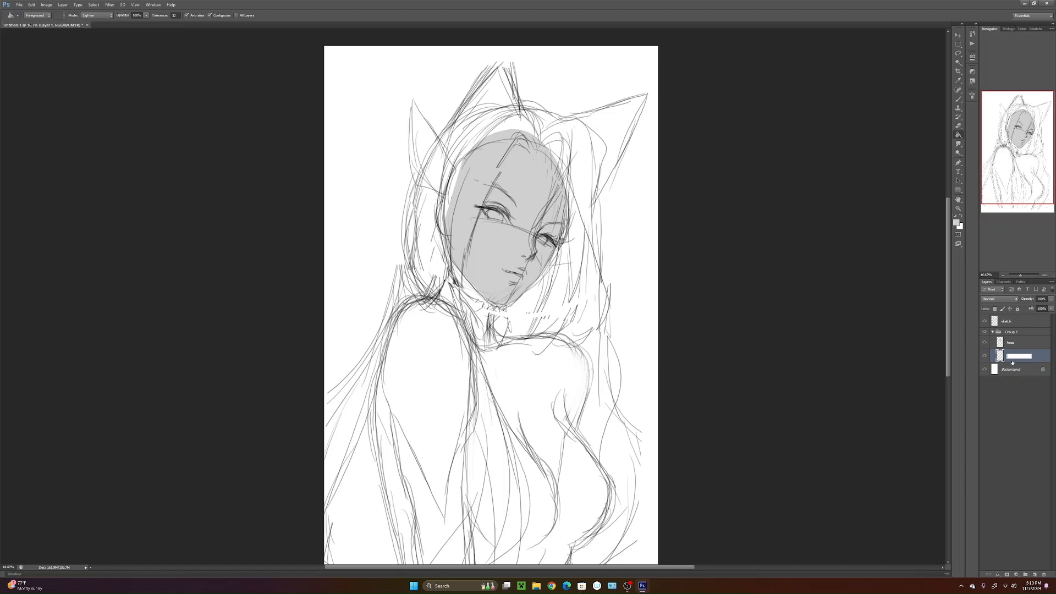
pyautogui.write('vod')
pyautogui.press('Return')
pyautogui.doubleClick(1011, 357)
pyautogui.press('BackSpace')
pyautogui.write('bof')
pyautogui.press('Return')
# - Lasso the neck, shoulders, arm and torso down to the canvas edge and fill the selection with light grey
pyautogui.press('l')
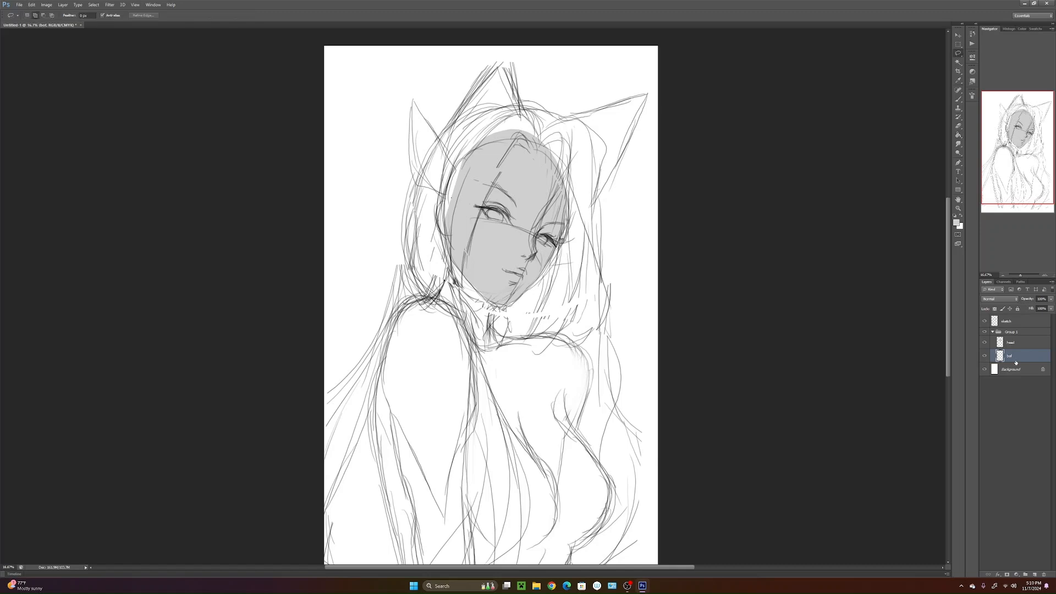
pyautogui.moveTo(440, 294)
pyautogui.mouseDown()
pyautogui.moveTo(418, 300)
pyautogui.moveTo(378, 369)
pyautogui.moveTo(412, 529)
pyautogui.moveTo(443, 520)
pyautogui.mouseUp()
pyautogui.moveTo(532, 471); pyautogui.dragTo(533, 416)
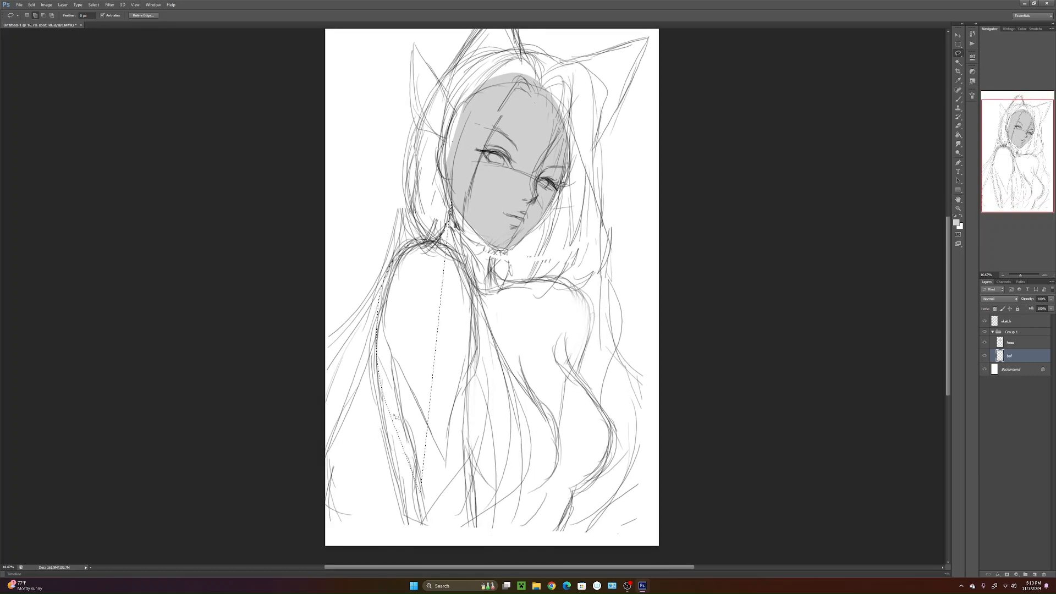
pyautogui.moveTo(378, 377)
pyautogui.mouseDown()
pyautogui.moveTo(460, 557)
pyautogui.moveTo(550, 553)
pyautogui.moveTo(595, 465)
pyautogui.moveTo(570, 301)
pyautogui.moveTo(495, 273)
pyautogui.moveTo(476, 200)
pyautogui.moveTo(459, 212)
pyautogui.mouseUp()
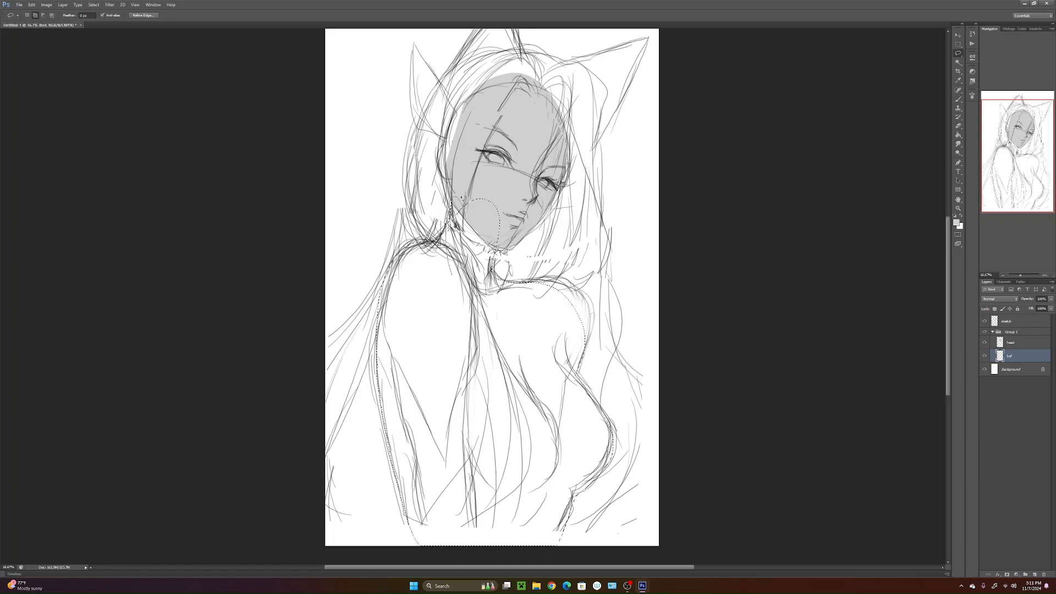
pyautogui.moveTo(408, 530)
pyautogui.mouseDown()
pyautogui.moveTo(447, 558)
pyautogui.moveTo(539, 563)
pyautogui.moveTo(576, 559)
pyautogui.moveTo(577, 528)
pyautogui.mouseUp()
pyautogui.moveTo(568, 539)
pyautogui.mouseDown()
pyautogui.moveTo(472, 562)
pyautogui.moveTo(397, 479)
pyautogui.moveTo(401, 464)
pyautogui.moveTo(404, 517)
pyautogui.moveTo(425, 538)
pyautogui.moveTo(457, 384)
pyautogui.moveTo(389, 458)
pyautogui.moveTo(396, 498)
pyautogui.mouseUp()
pyautogui.press('g')
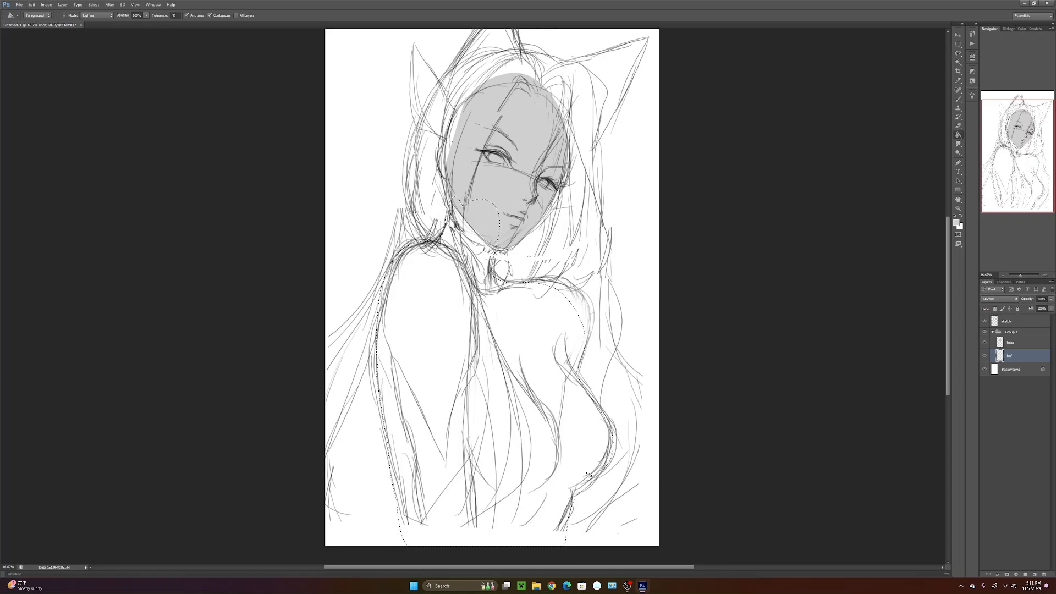
pyautogui.click(536, 349)
pyautogui.hotkey('ctrl', 'd')
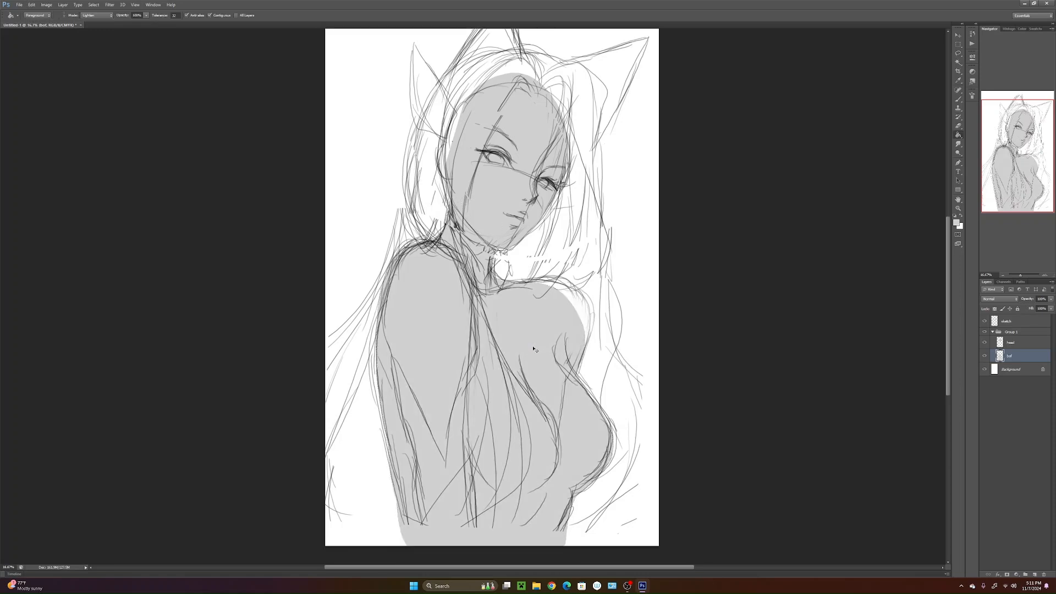
# - Add a new layer inside the group and place it directly above the head layer
pyautogui.scroll(2, 549, 403)
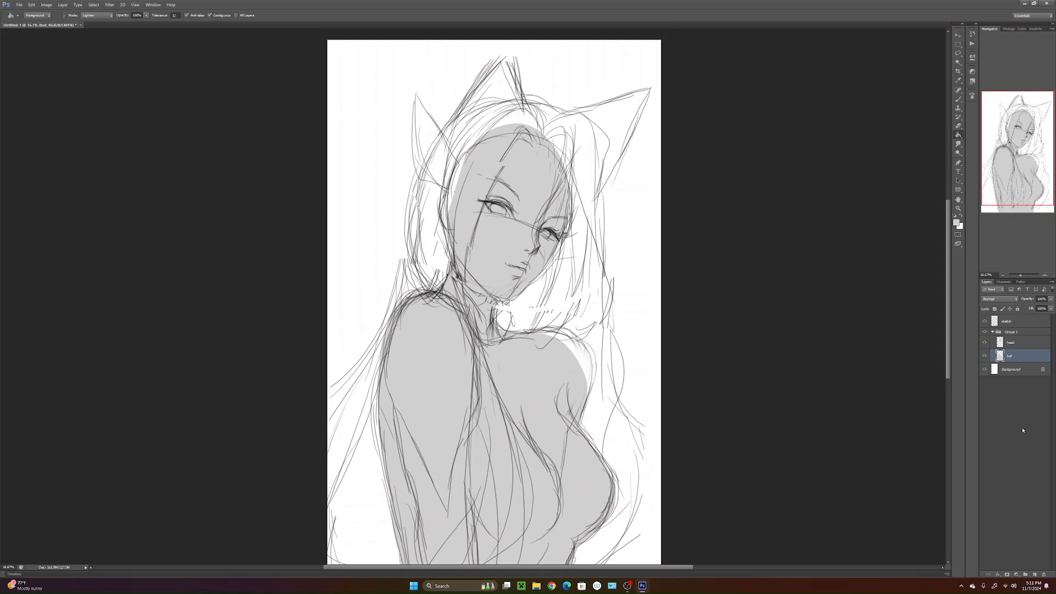
pyautogui.keyDown('ctrl'); pyautogui.click(1009, 361); pyautogui.keyUp('ctrl')
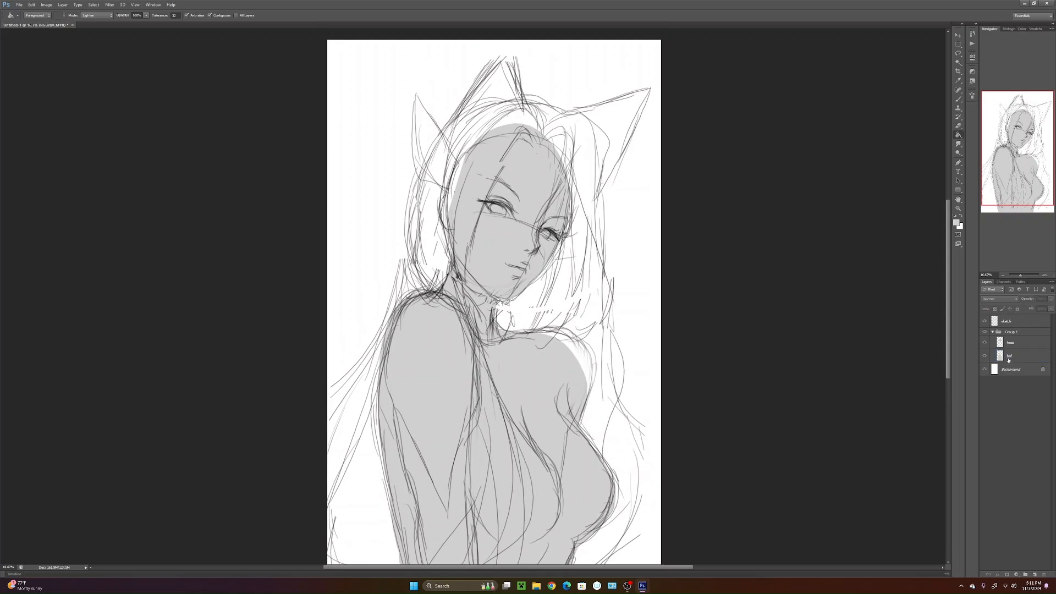
pyautogui.click(1036, 575)
pyautogui.moveTo(1012, 322); pyautogui.dragTo(1020, 352)
# - Lasso the front hair framing the face, fill it with light grey on the new layer and deselect
pyautogui.press('l')
pyautogui.moveTo(549, 104)
pyautogui.mouseDown()
pyautogui.moveTo(589, 124)
pyautogui.moveTo(590, 333)
pyautogui.moveTo(596, 234)
pyautogui.moveTo(584, 311)
pyautogui.moveTo(555, 325)
pyautogui.moveTo(573, 192)
pyautogui.mouseUp()
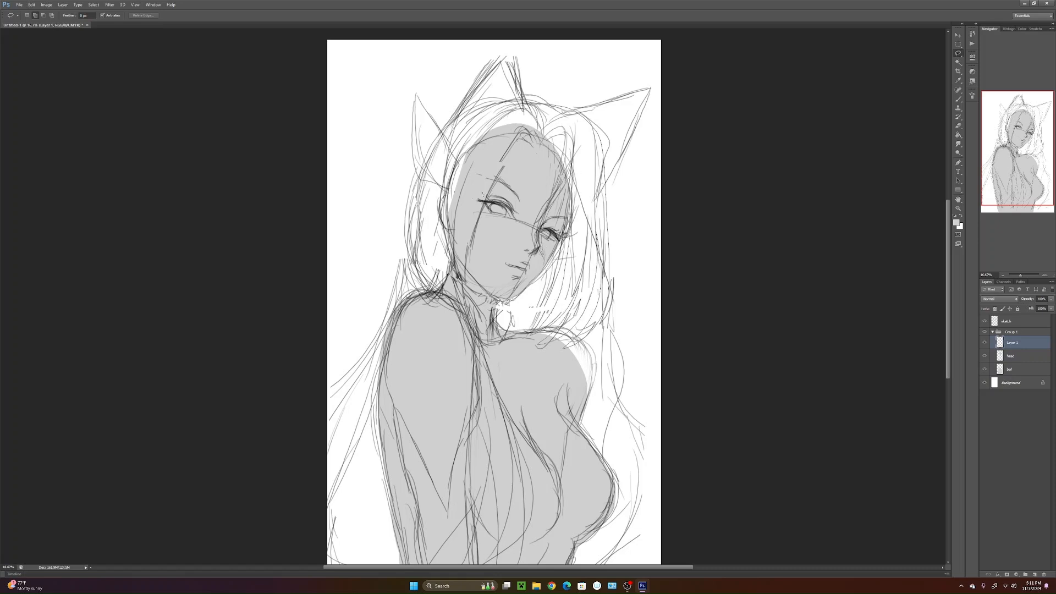
pyautogui.moveTo(596, 114)
pyautogui.mouseDown()
pyautogui.moveTo(563, 108)
pyautogui.moveTo(580, 117)
pyautogui.mouseUp()
pyautogui.press('g')
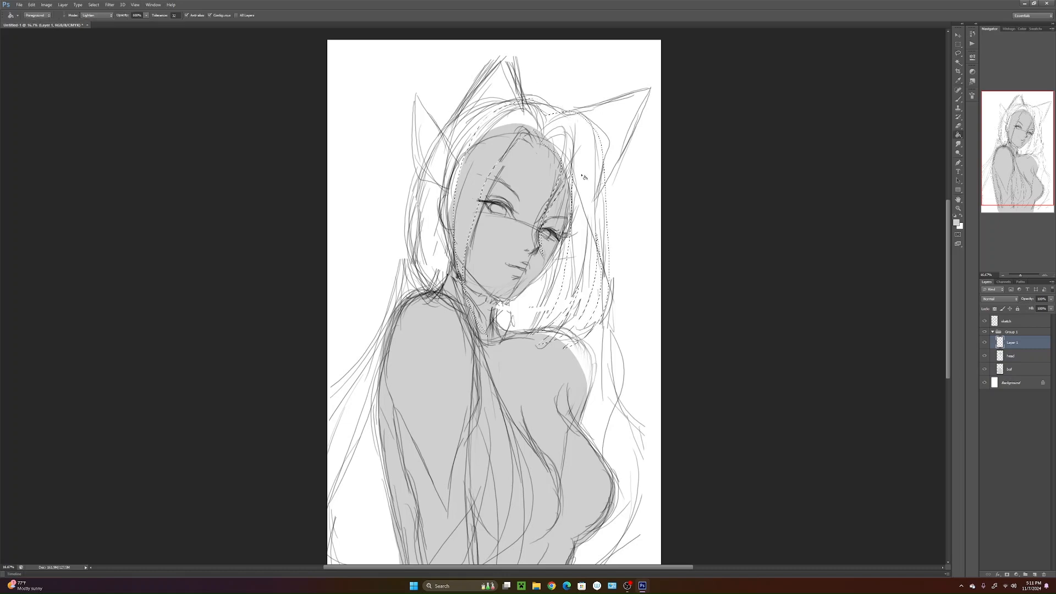
pyautogui.click(587, 157)
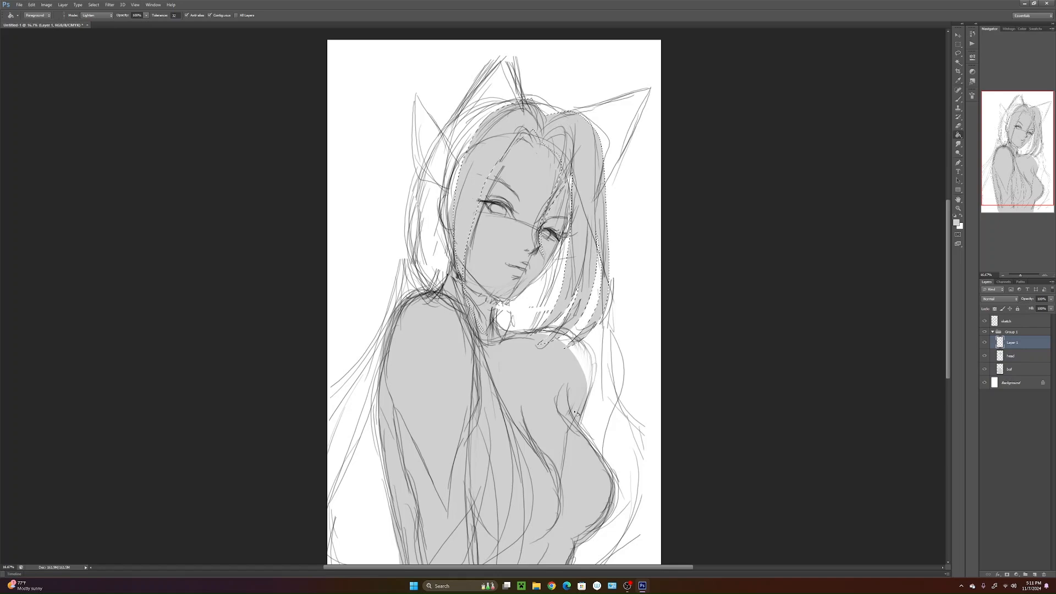
pyautogui.hotkey('ctrl', 'd')
# - Rename the new layer above the head layer "hair"
pyautogui.doubleClick(1012, 343)
pyautogui.press('BackSpace')
pyautogui.write('hair')
pyautogui.press('Return')
# - Name the front hair layer above the head layer "bangs"
pyautogui.click(1013, 355)
pyautogui.doubleClick(1011, 343)
pyautogui.press('BackSpace')
pyautogui.write('bangs')
pyautogui.press('Return')
# - Add a layer directly above the "bof" layer, lasso both cat ears and fill them with light grey
pyautogui.click(1017, 371)
pyautogui.click(1032, 574)
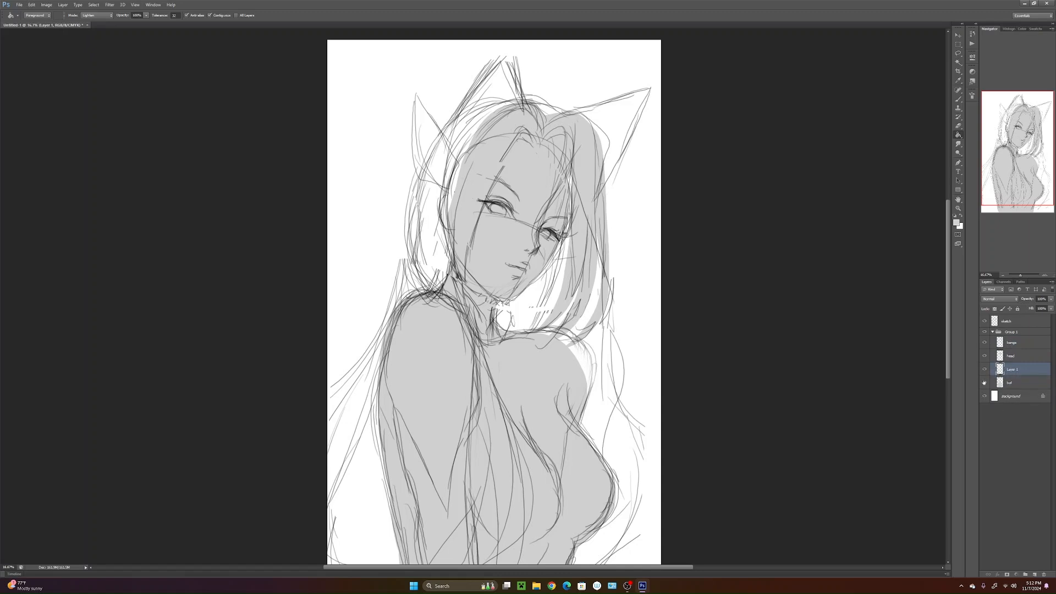
pyautogui.press('l')
pyautogui.moveTo(563, 114)
pyautogui.mouseDown()
pyautogui.moveTo(612, 162)
pyautogui.moveTo(596, 202)
pyautogui.mouseUp()
pyautogui.moveTo(523, 120)
pyautogui.mouseDown()
pyautogui.moveTo(506, 38)
pyautogui.moveTo(467, 110)
pyautogui.moveTo(456, 193)
pyautogui.mouseUp()
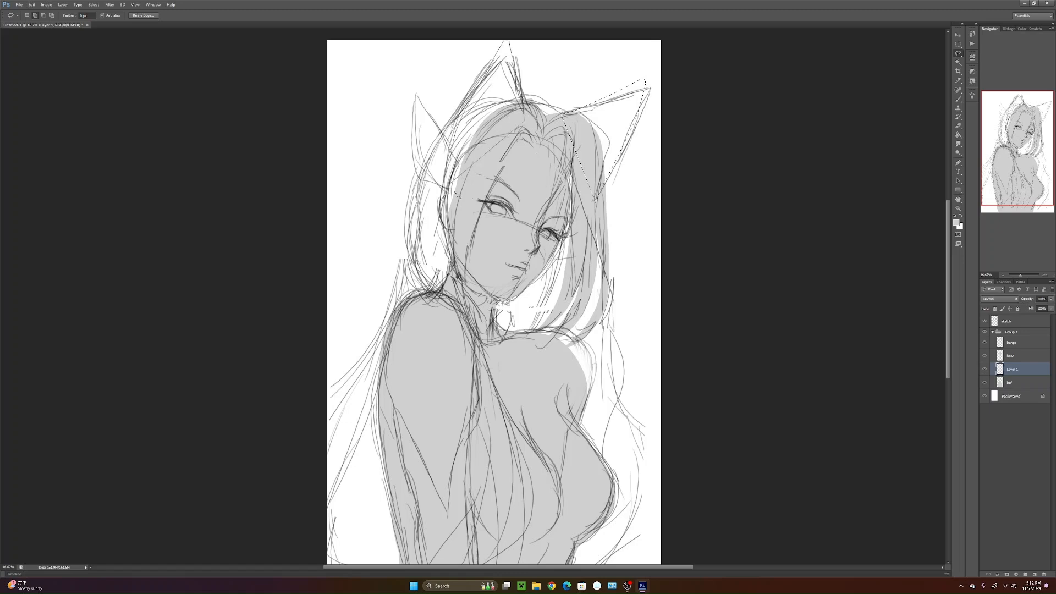
pyautogui.press('g')
pyautogui.click(633, 89)
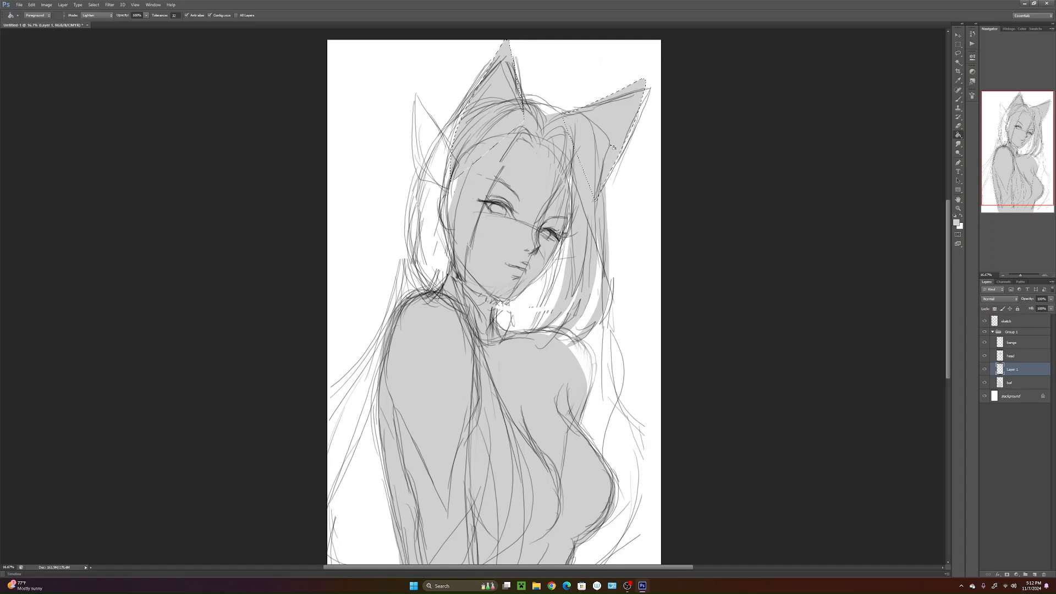
pyautogui.hotkey('ctrl', 'd')
# - Rename the layer holding the cat ear shapes "ears"
pyautogui.doubleClick(1009, 369)
pyautogui.write('ears')
pyautogui.press('Return')
# - Widen the grey face shape on the head layer slightly with Free Transform
pyautogui.click(1016, 358)
pyautogui.hotkey('ctrl', 't')
pyautogui.moveTo(570, 211); pyautogui.dragTo(572, 205)
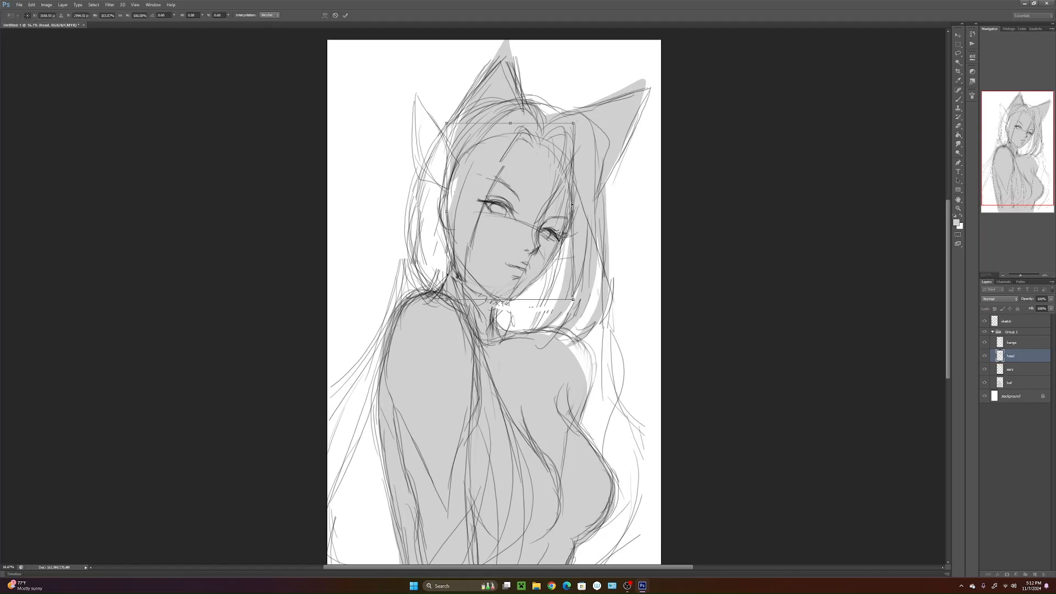
pyautogui.press('Return')
pyautogui.press('g')
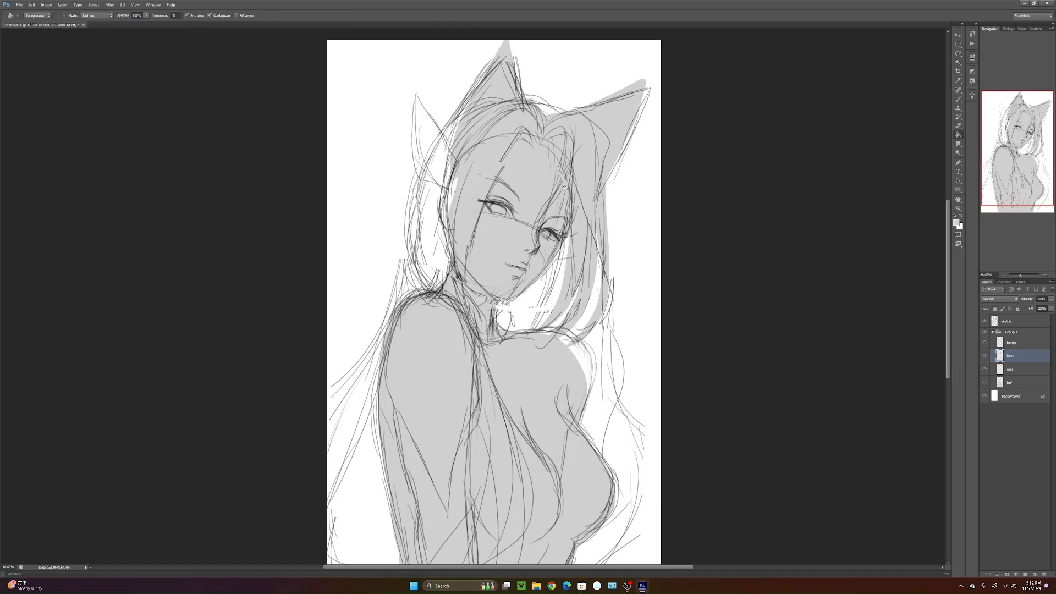
# - Add another layer to the group and place it beneath the "bof" layer
pyautogui.moveTo(602, 463)
pyautogui.mouseDown()
pyautogui.moveTo(601, 445)
pyautogui.moveTo(602, 467)
pyautogui.mouseUp()
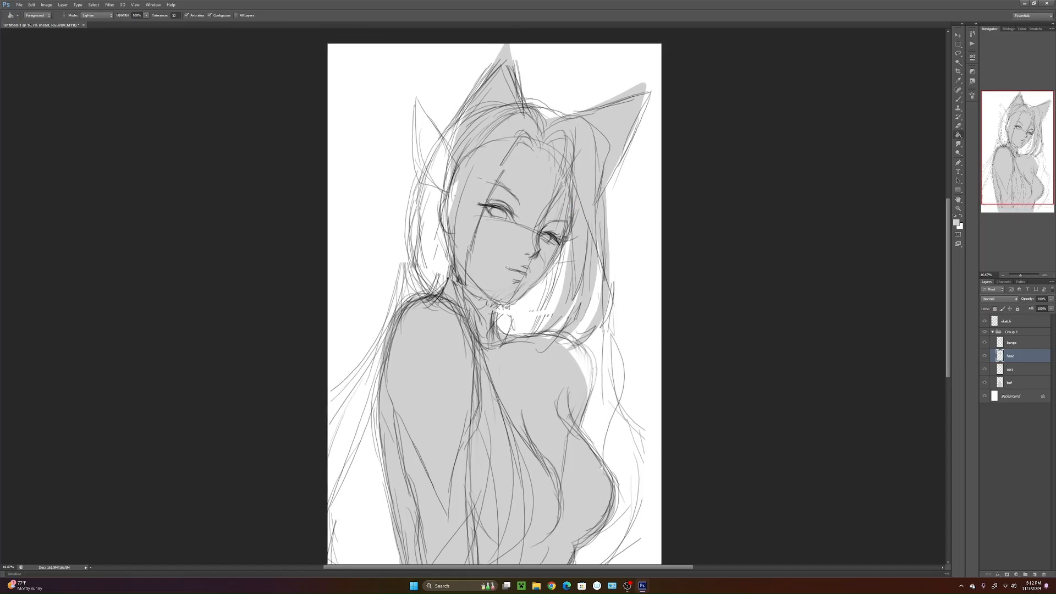
pyautogui.click(1015, 383)
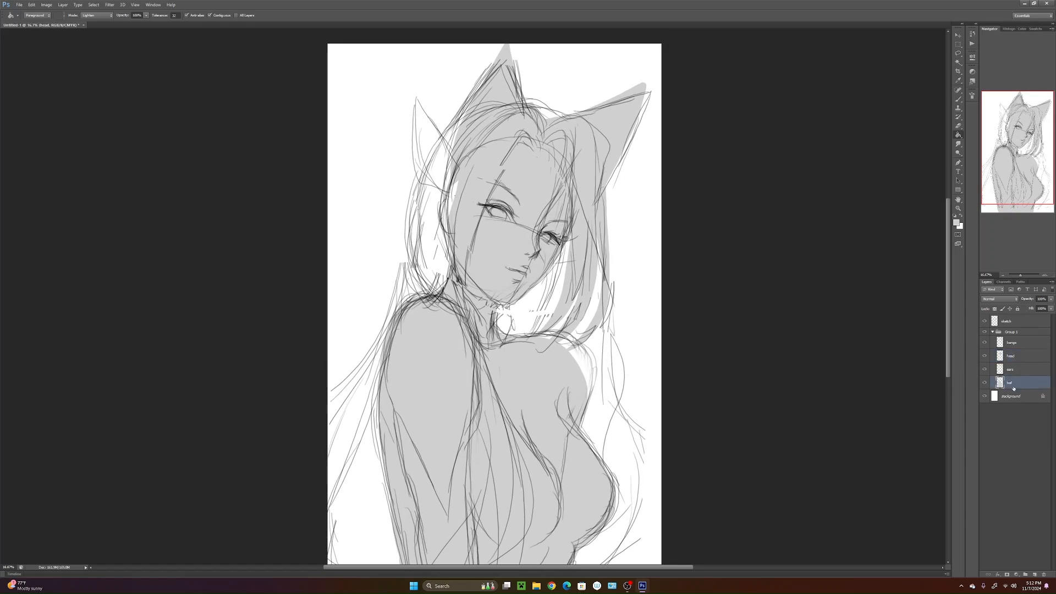
pyautogui.click(1035, 575)
pyautogui.moveTo(1011, 383); pyautogui.dragTo(1014, 406)
# - Lasso the long back hair from the crown to the canvas bottom, excluding gaps between strands, and fill it with light grey
pyautogui.press('l')
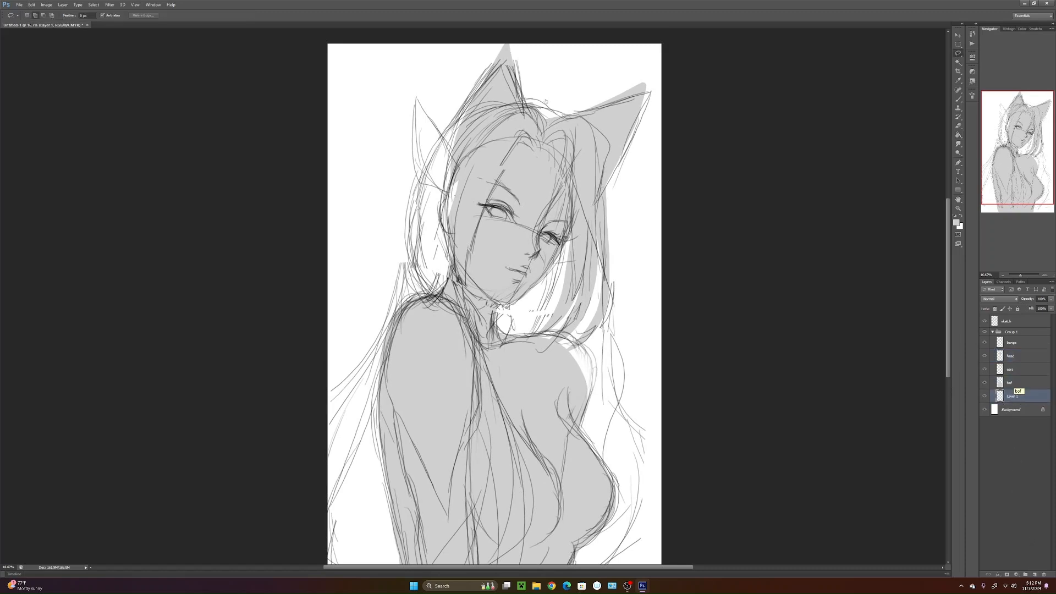
pyautogui.moveTo(491, 103)
pyautogui.mouseDown()
pyautogui.moveTo(408, 196)
pyautogui.moveTo(318, 567)
pyautogui.moveTo(346, 584)
pyautogui.moveTo(638, 573)
pyautogui.moveTo(660, 479)
pyautogui.moveTo(570, 281)
pyautogui.moveTo(555, 135)
pyautogui.mouseUp()
pyautogui.moveTo(608, 443)
pyautogui.mouseDown()
pyautogui.moveTo(599, 406)
pyautogui.moveTo(612, 346)
pyautogui.mouseUp()
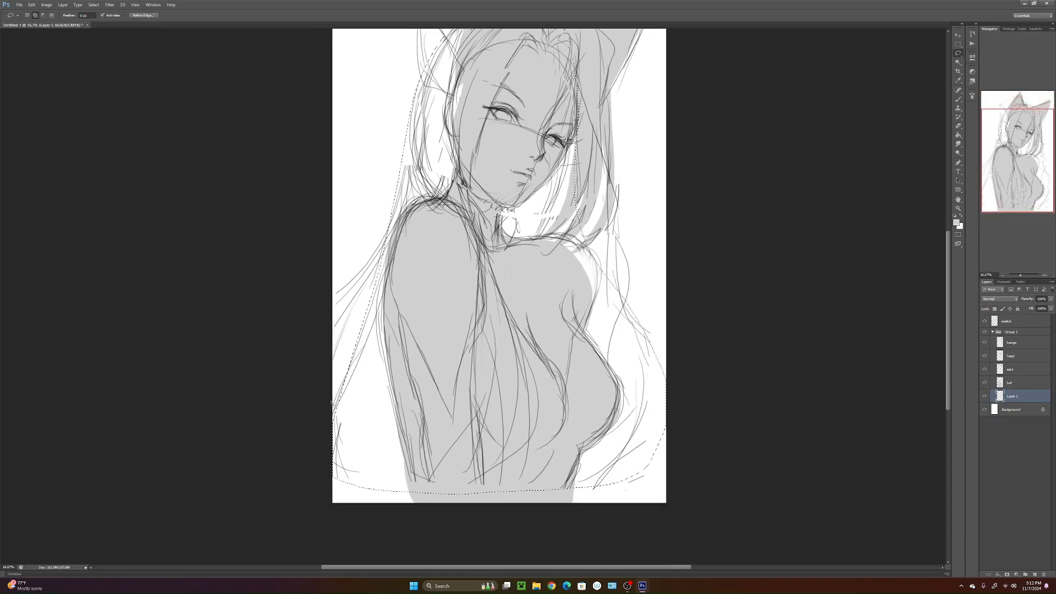
pyautogui.moveTo(664, 473)
pyautogui.mouseDown()
pyautogui.moveTo(629, 375)
pyautogui.moveTo(663, 479)
pyautogui.mouseUp()
pyautogui.scroll(3, 588, 253)
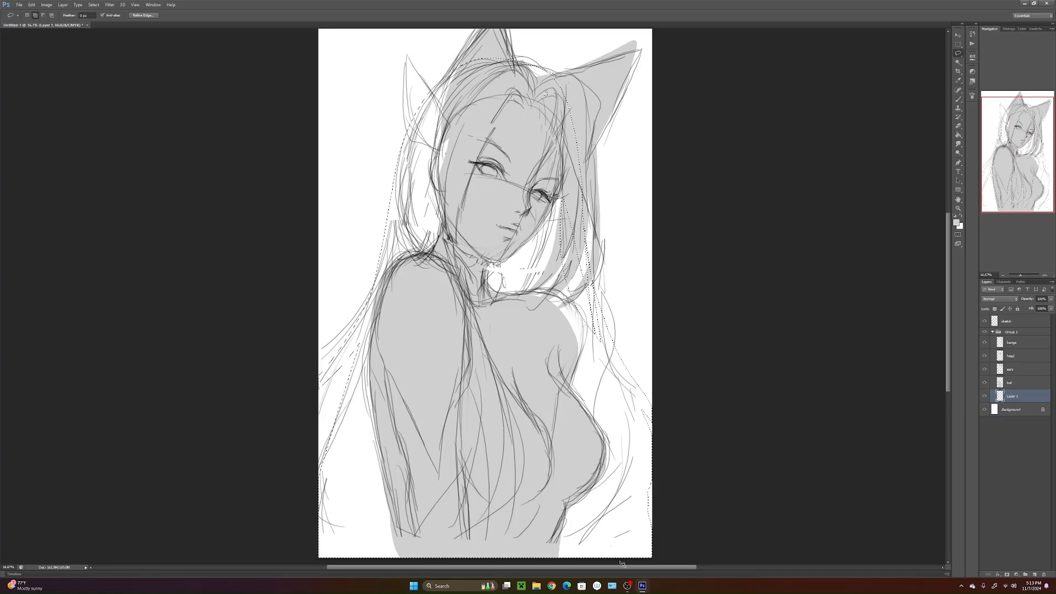
pyautogui.press('alt')
pyautogui.press('shift')
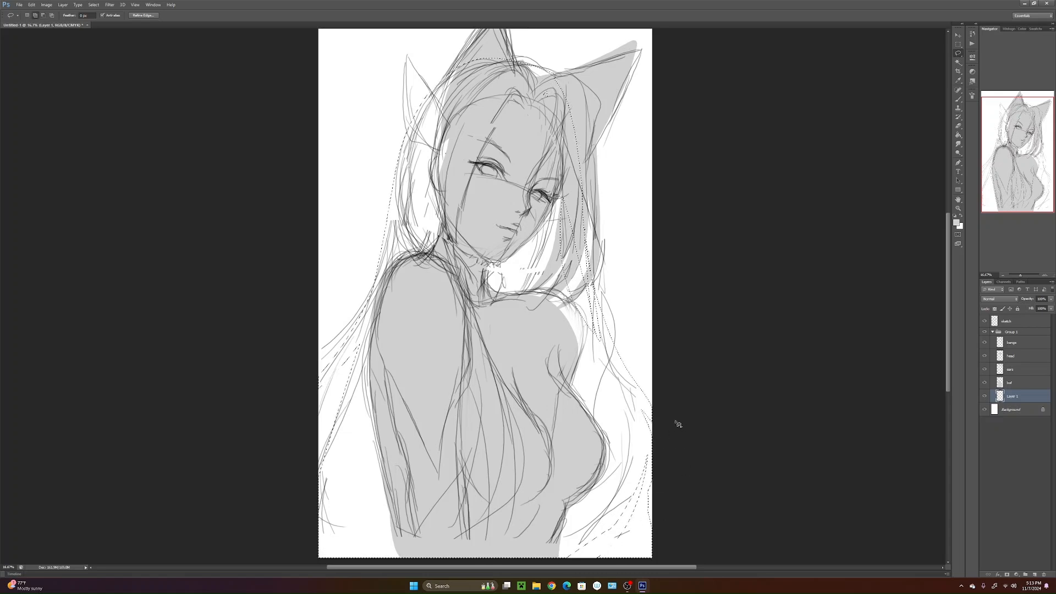
pyautogui.press('g')
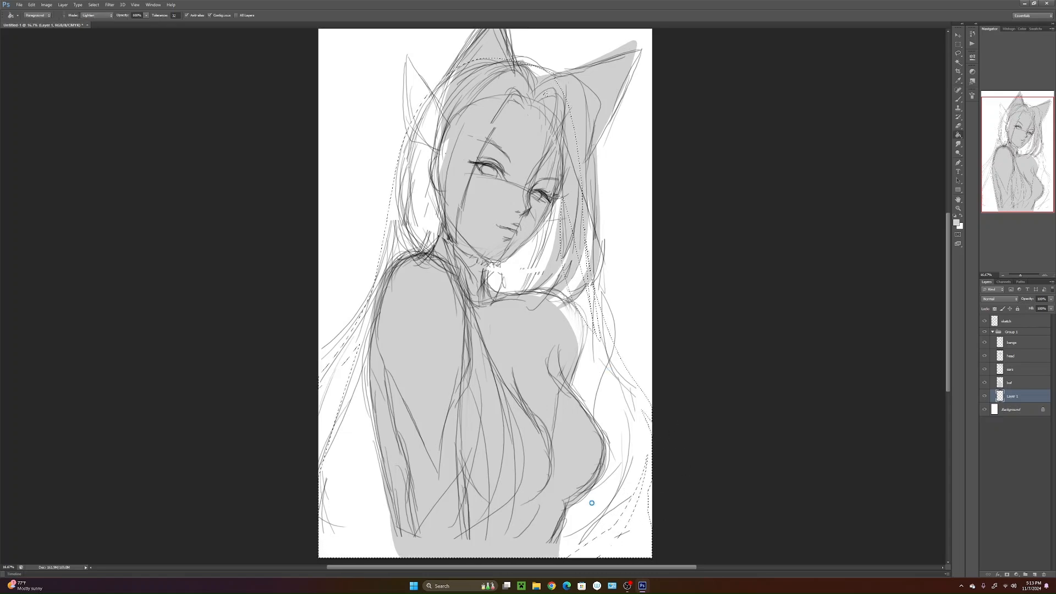
pyautogui.click(588, 517)
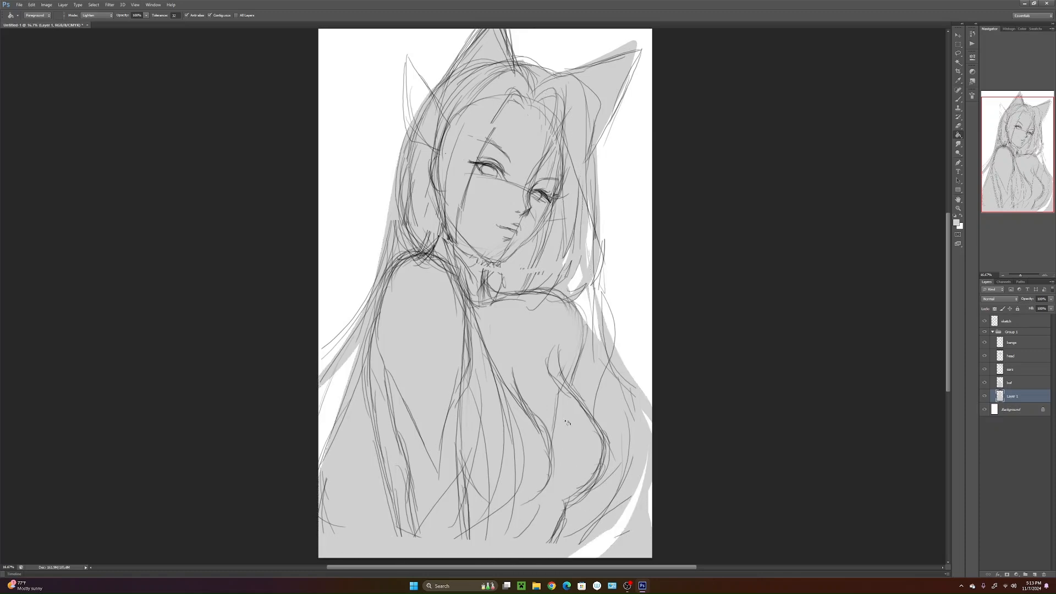
# - Select the sketch layer together with the collapsed base-shape group and rotate them slightly clockwise with Free Transform
pyautogui.moveTo(592, 419)
pyautogui.mouseDown()
pyautogui.moveTo(587, 358)
pyautogui.moveTo(596, 446)
pyautogui.moveTo(595, 427)
pyautogui.moveTo(606, 451)
pyautogui.mouseUp()
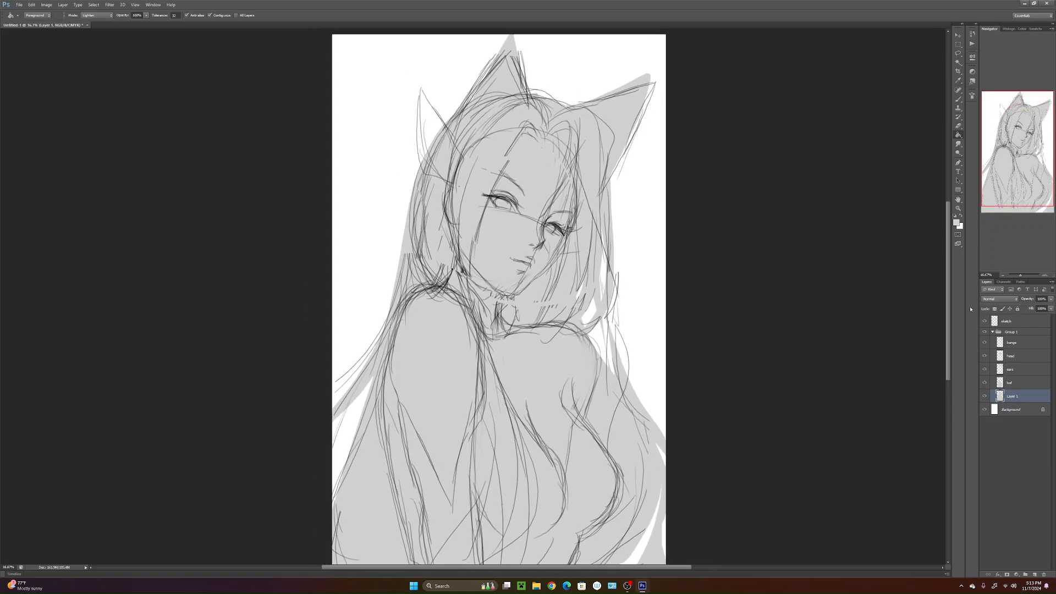
pyautogui.click(993, 332)
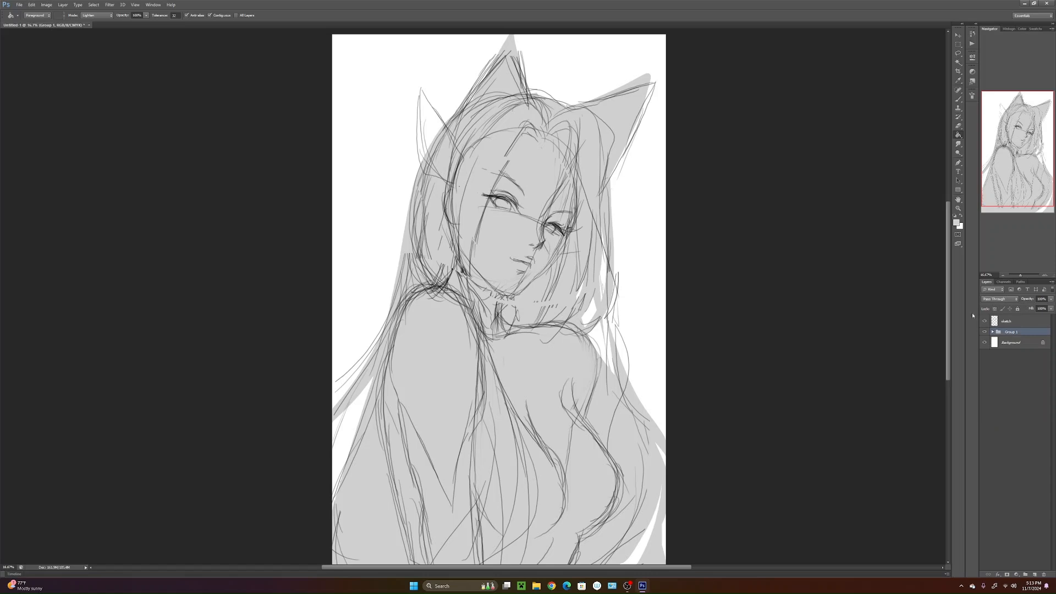
pyautogui.click(1004, 275)
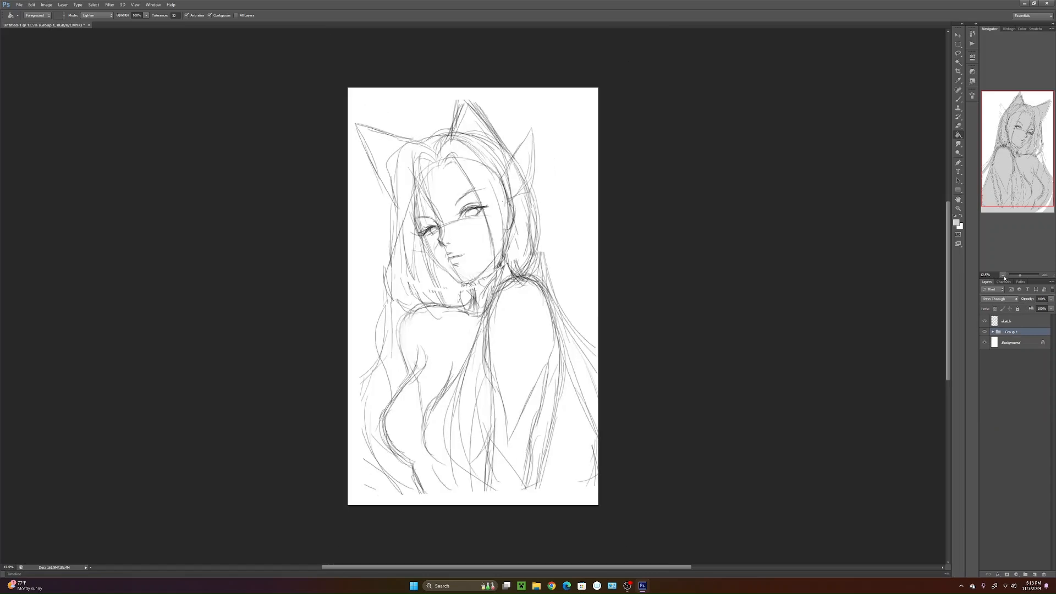
pyautogui.click(1004, 277)
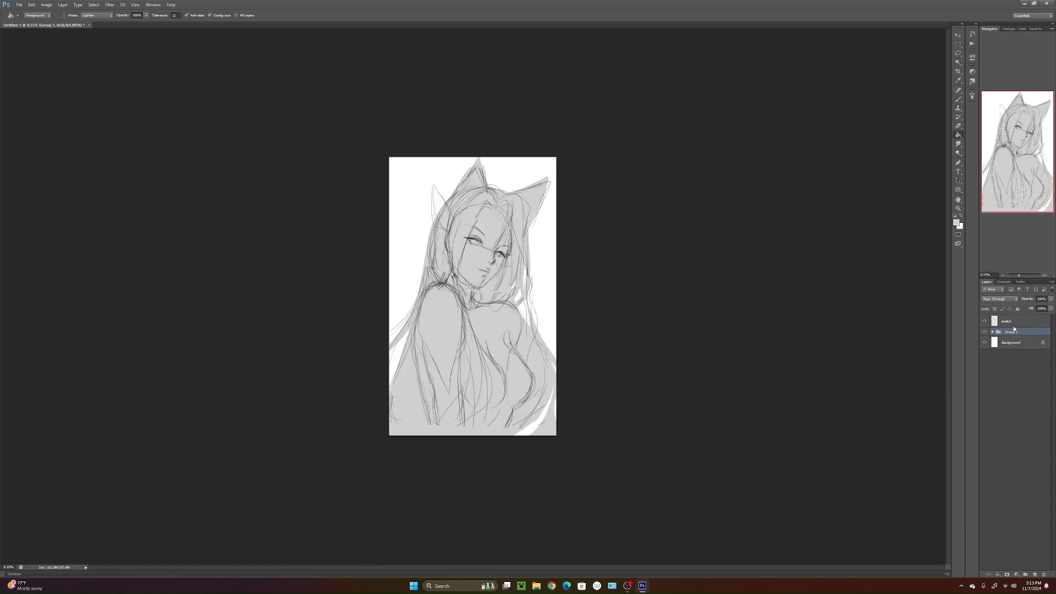
pyautogui.keyDown('shift'); pyautogui.click(1016, 321); pyautogui.keyUp('shift')
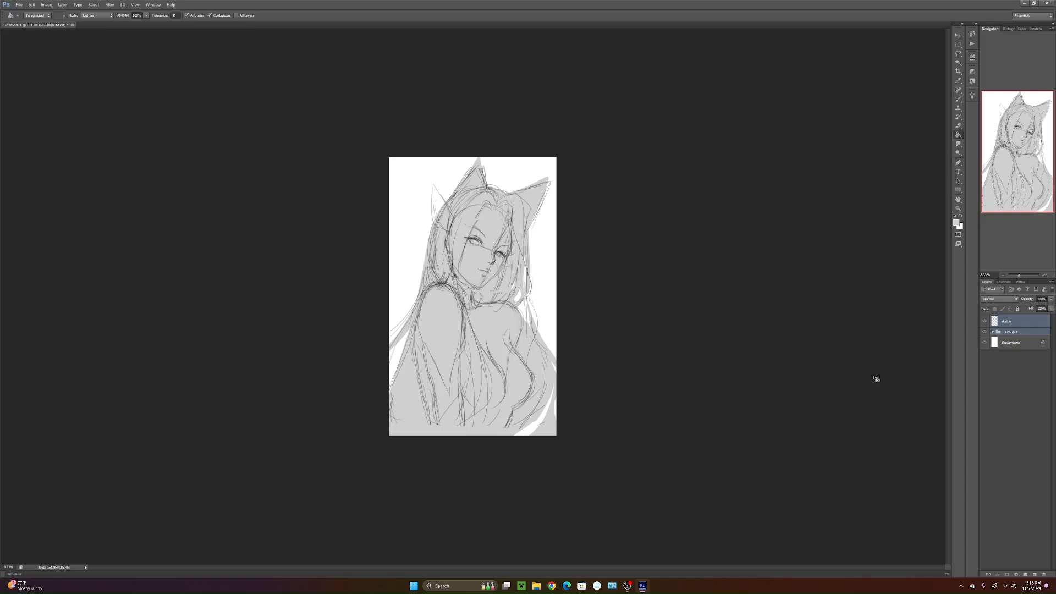
pyautogui.hotkey('ctrl', 't')
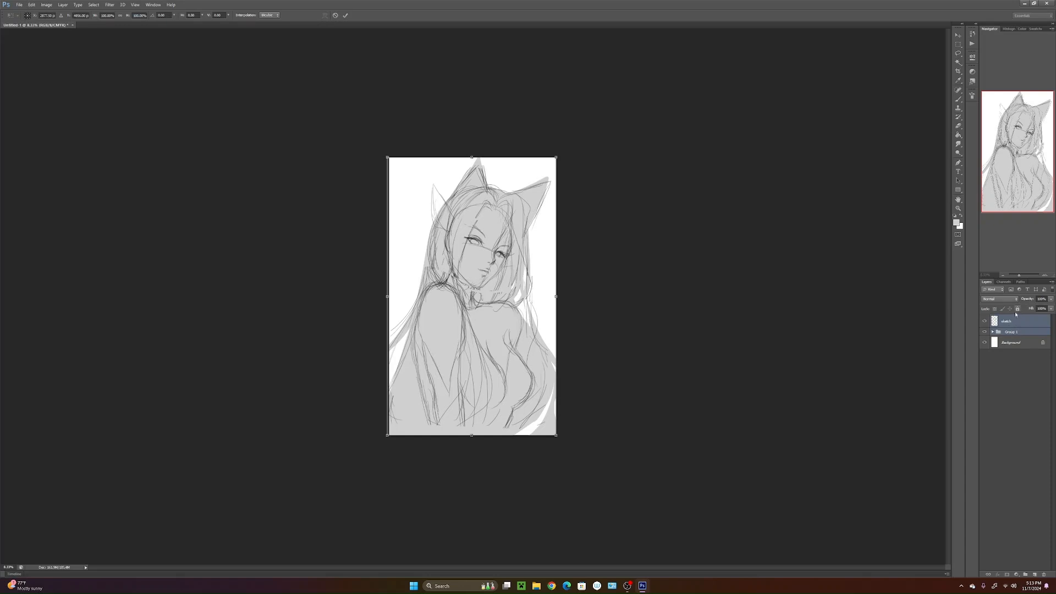
pyautogui.moveTo(492, 392); pyautogui.dragTo(489, 392)
pyautogui.moveTo(559, 187); pyautogui.dragTo(585, 185)
pyautogui.moveTo(531, 249); pyautogui.dragTo(537, 248)
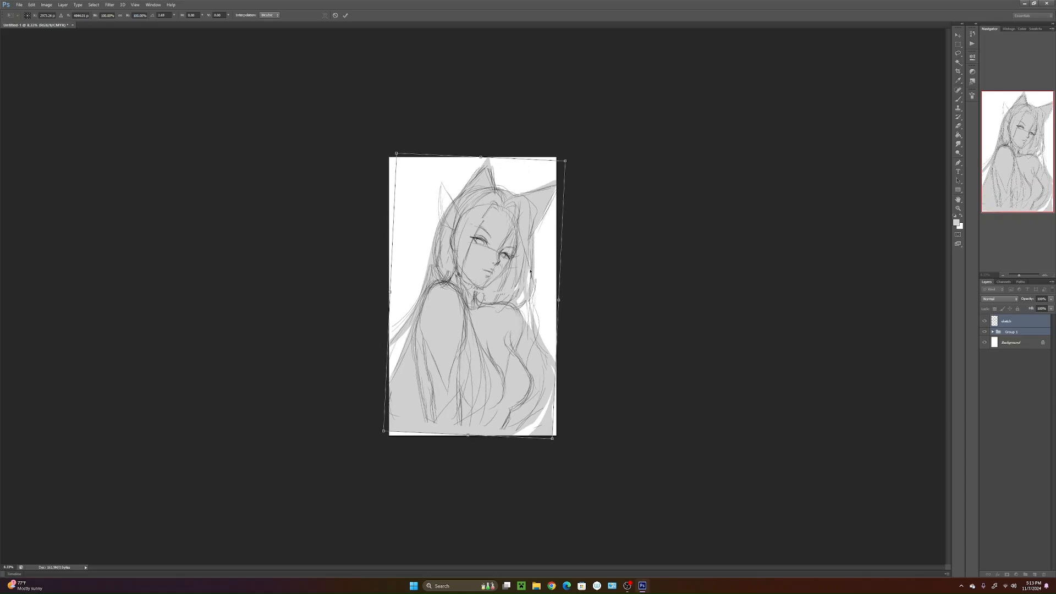
pyautogui.moveTo(583, 190)
pyautogui.mouseDown()
pyautogui.moveTo(597, 186)
pyautogui.moveTo(586, 204)
pyautogui.mouseUp()
pyautogui.moveTo(537, 242); pyautogui.dragTo(577, 217)
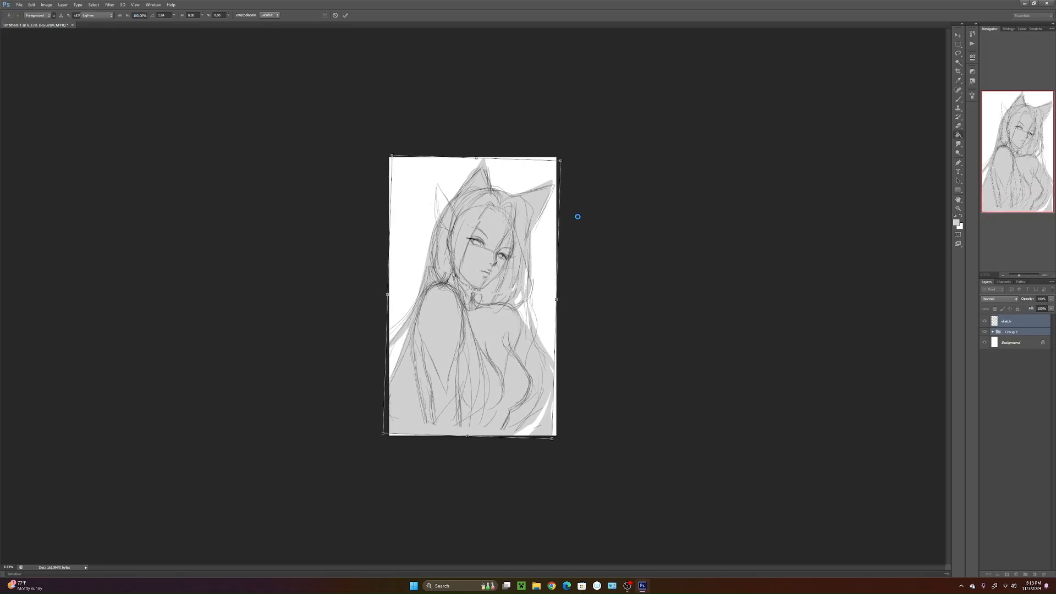
pyautogui.press('Return')
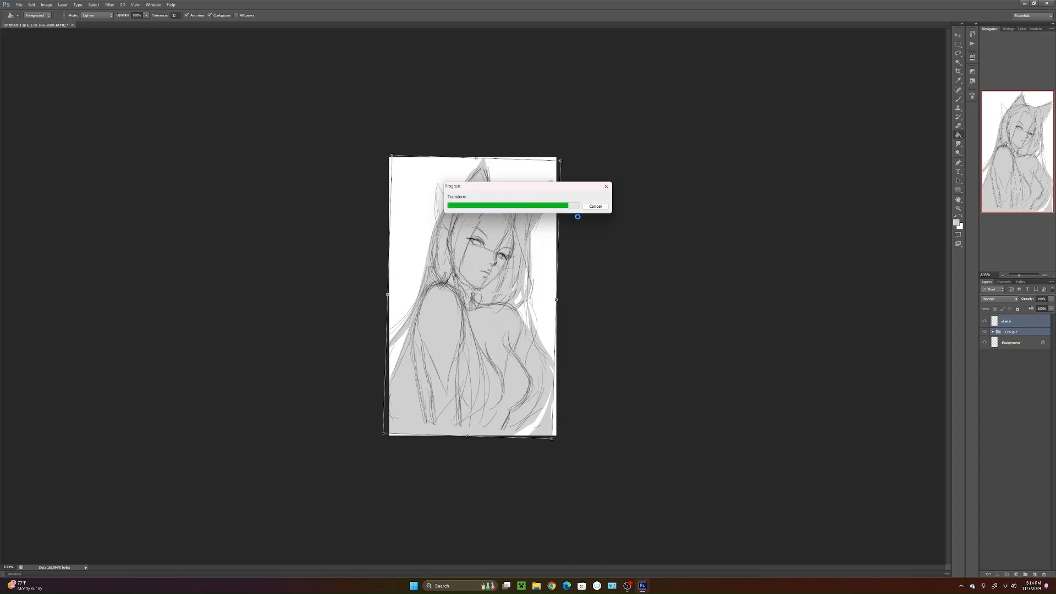
# - Expand the group and rename its lowest layer, which holds the back hair shape, "hair"
pyautogui.click(993, 332)
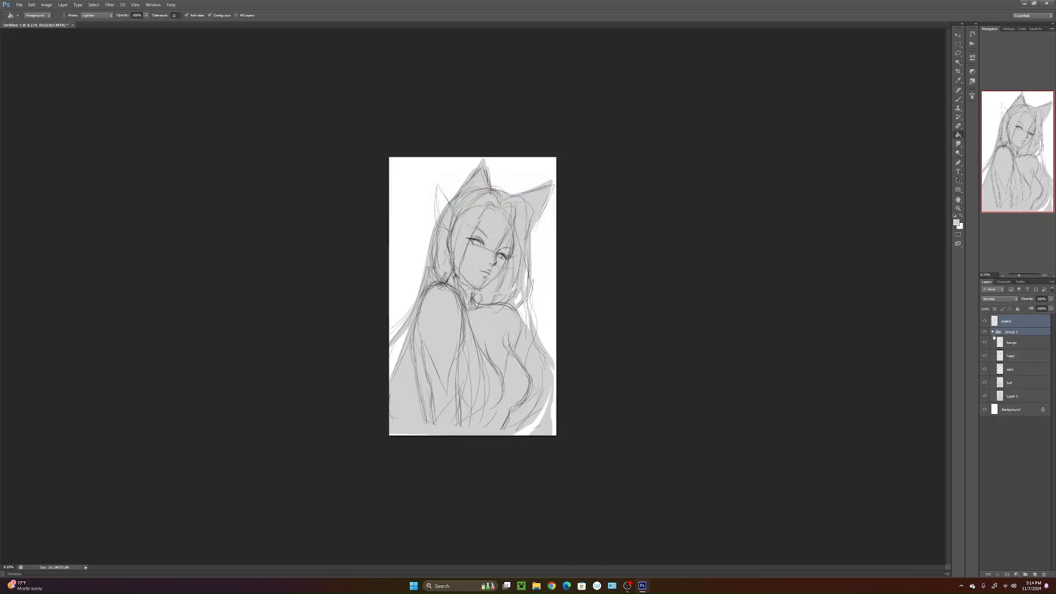
pyautogui.click(1013, 396)
pyautogui.moveTo(1010, 369); pyautogui.dragTo(1011, 404)
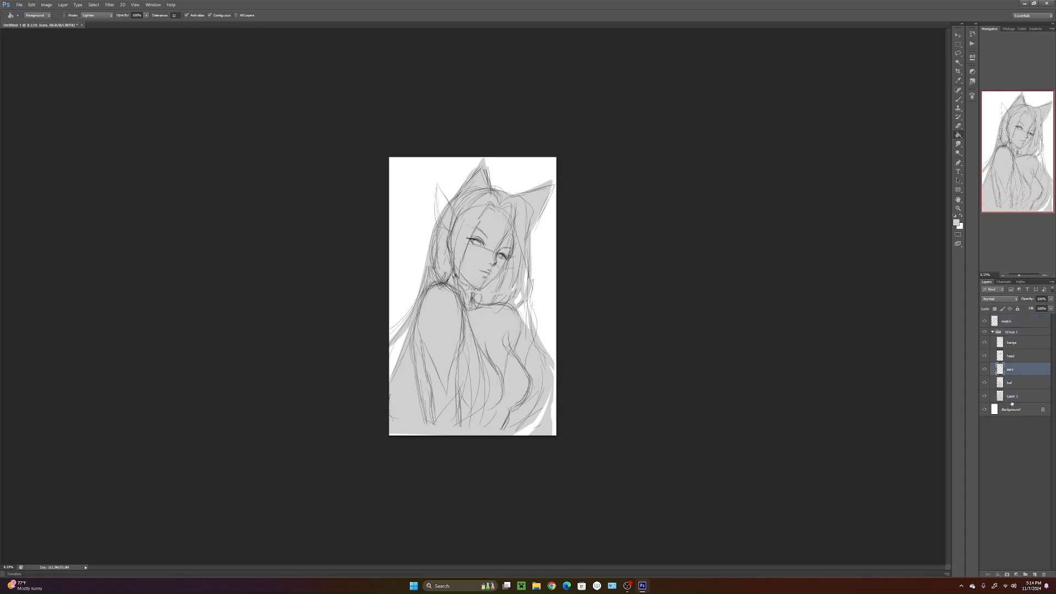
pyautogui.doubleClick(1015, 397)
pyautogui.press('BackSpace')
pyautogui.write('hair')
pyautogui.press('Return')
# - Stretch the back hair shape slightly downward past the canvas's lower edge with Free Transform
pyautogui.hotkey('ctrl', 't')
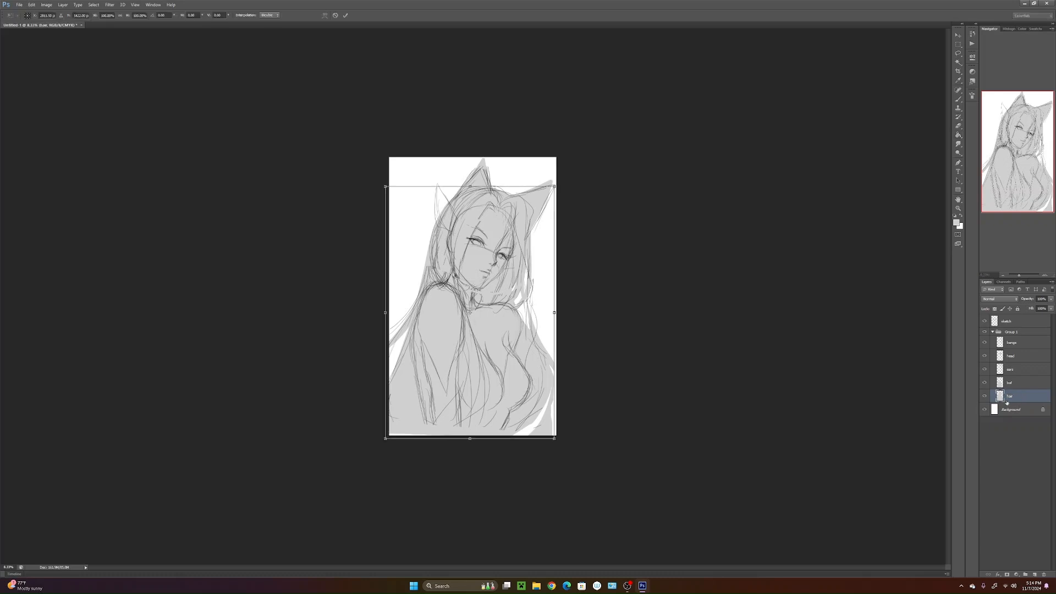
pyautogui.moveTo(469, 438); pyautogui.dragTo(470, 442)
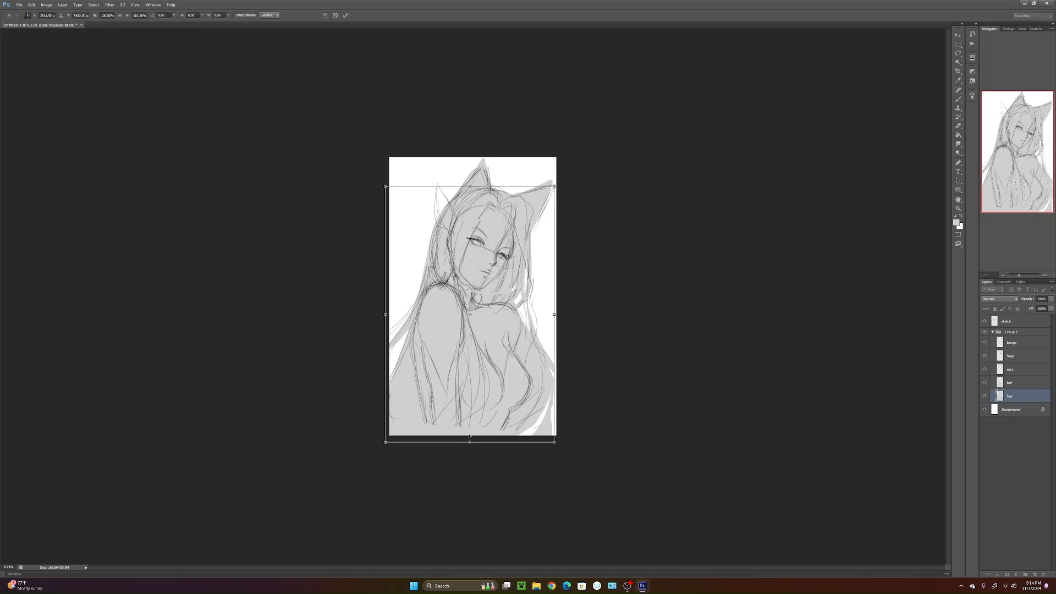
pyautogui.press('Return')
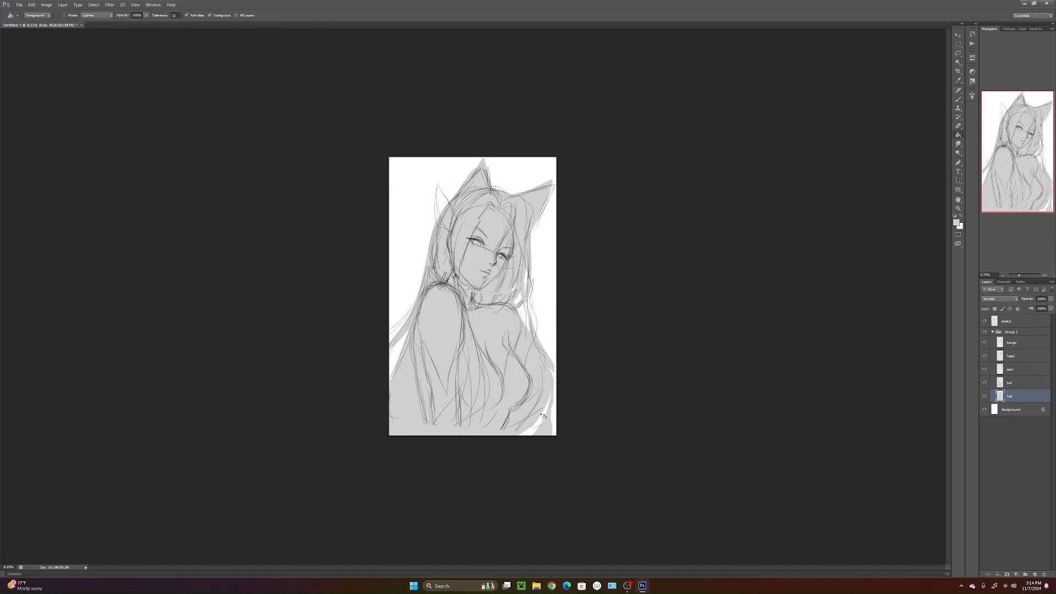
# - Set the sketch layer's blending mode to Multiply and lower its opacity so the lines look fainter over the base shapes
pyautogui.click(1045, 275)
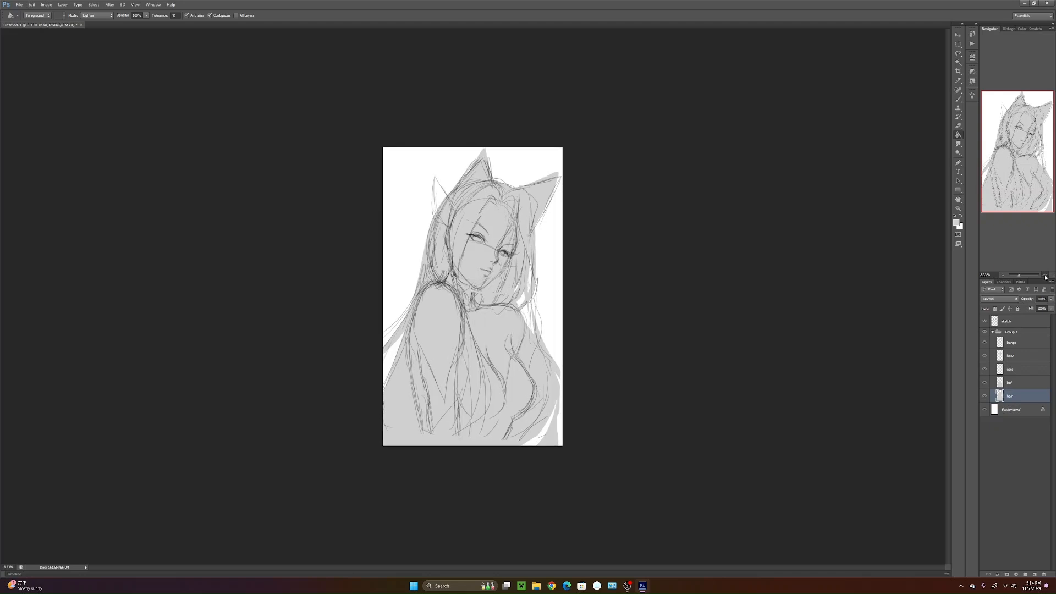
pyautogui.moveTo(580, 372); pyautogui.dragTo(580, 354)
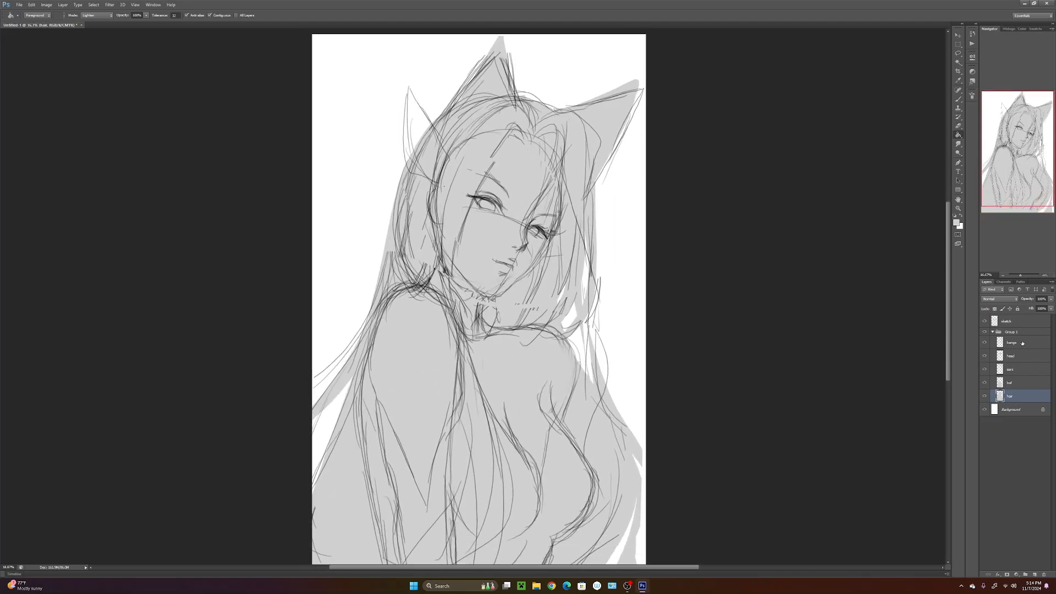
pyautogui.click(1018, 322)
pyautogui.click(1000, 299)
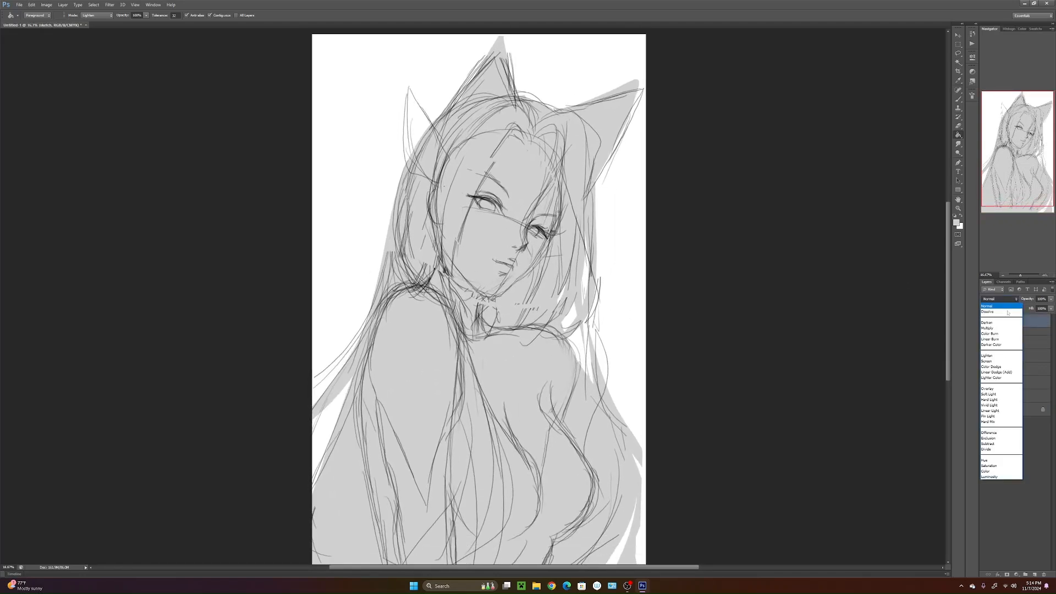
pyautogui.click(1006, 328)
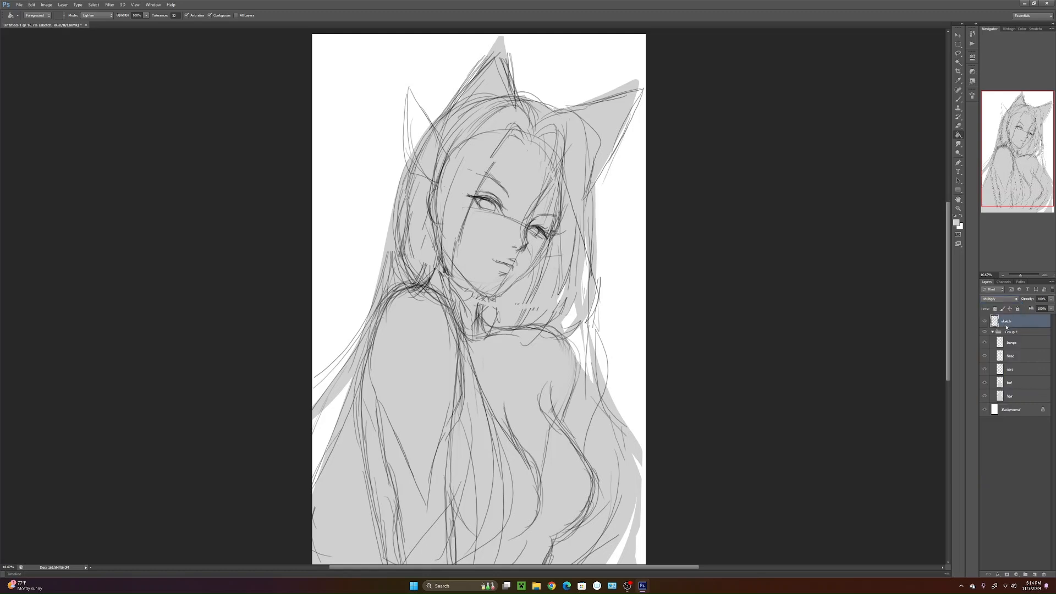
pyautogui.click(1051, 299)
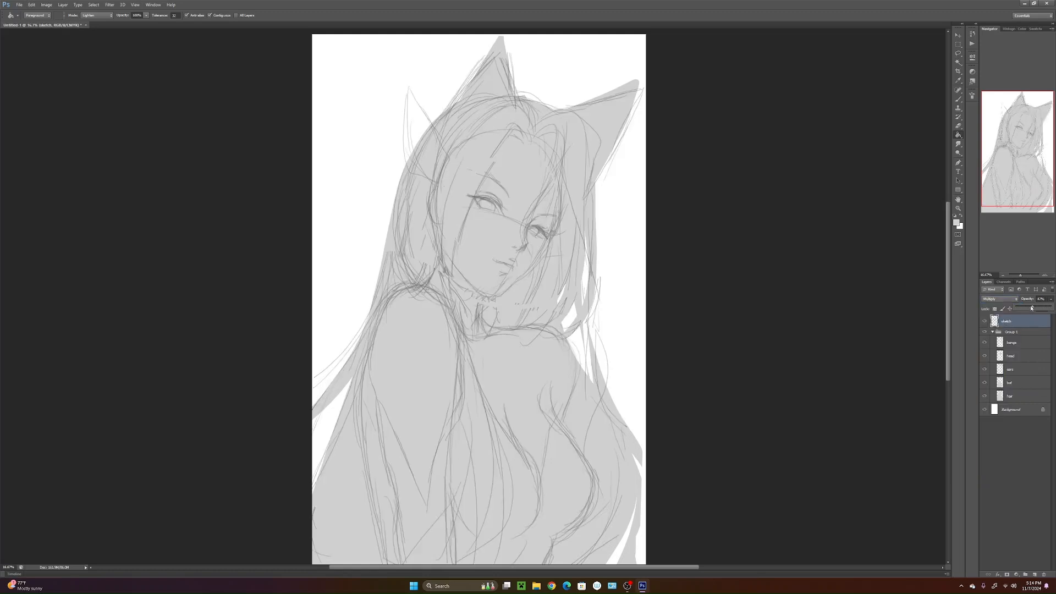
pyautogui.moveTo(564, 510)
pyautogui.mouseDown()
pyautogui.moveTo(549, 460)
pyautogui.moveTo(572, 481)
pyautogui.mouseUp()
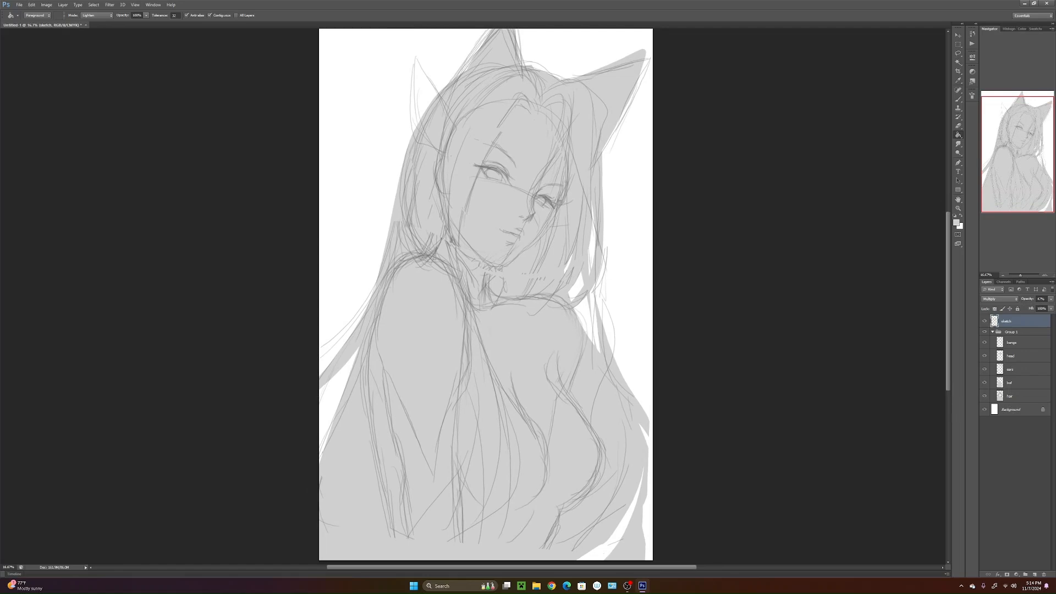
# - Convert the locked background into a regular layer and move it into a new group beneath the base shapes
pyautogui.click(1012, 410)
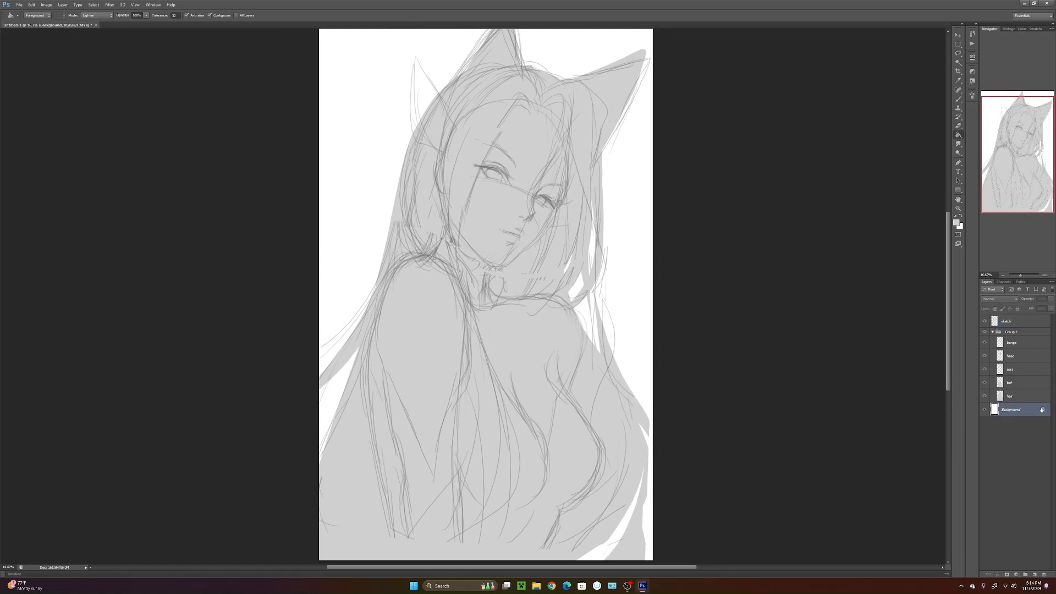
pyautogui.doubleClick(1042, 410)
pyautogui.press('Return')
pyautogui.click(1026, 575)
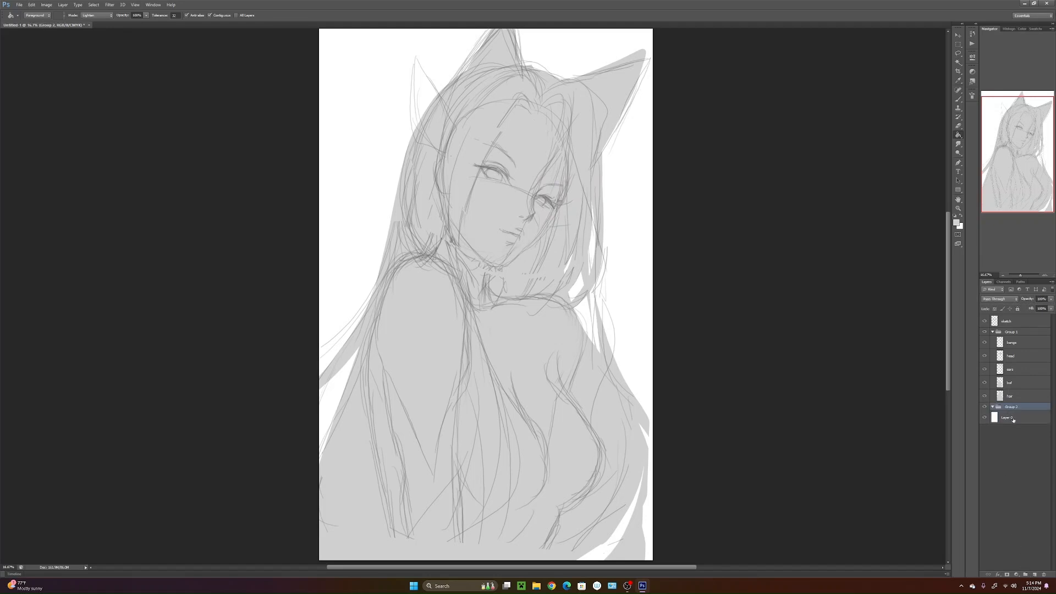
pyautogui.moveTo(1013, 420); pyautogui.dragTo(1018, 412)
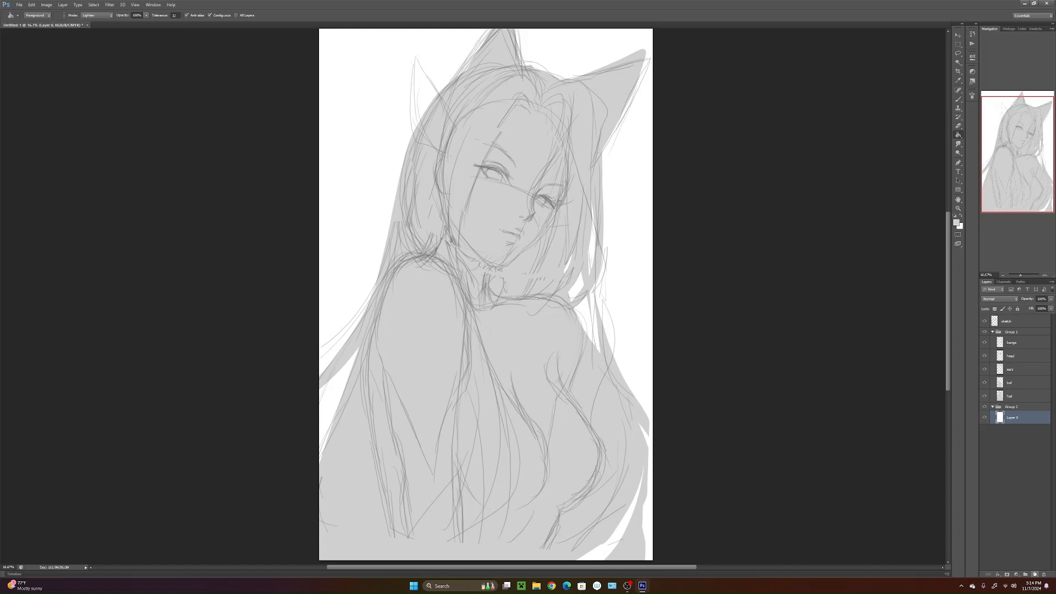
# - Add a layer above the white one in the background group, fill it with dark navy #212532 and collapse the group
pyautogui.click(1035, 575)
pyautogui.click(957, 223)
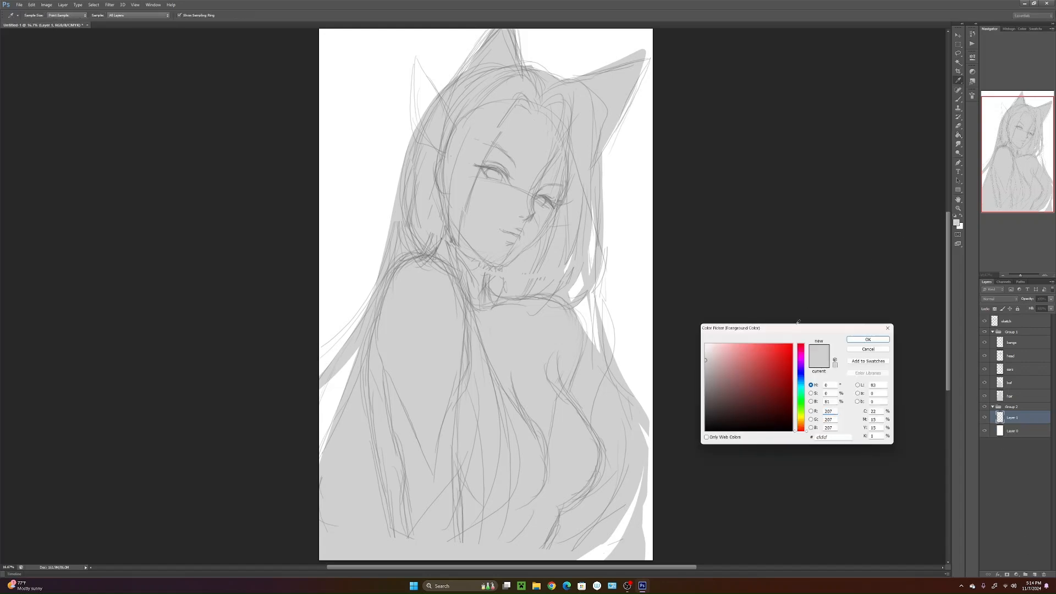
pyautogui.click(801, 376)
pyautogui.click(716, 402)
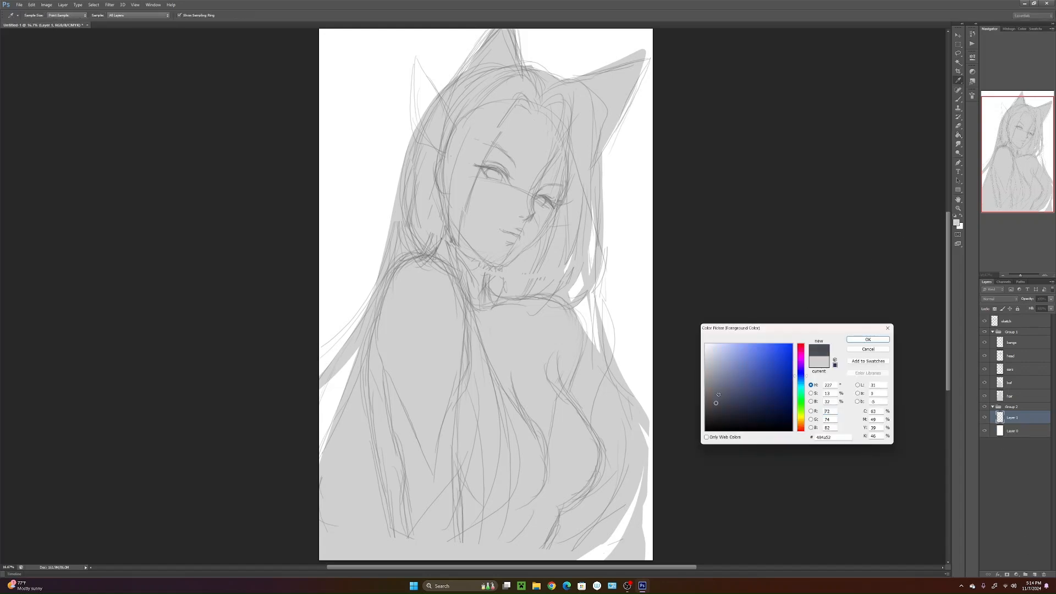
pyautogui.moveTo(726, 402); pyautogui.dragTo(735, 413)
pyautogui.click(867, 339)
pyautogui.press('g')
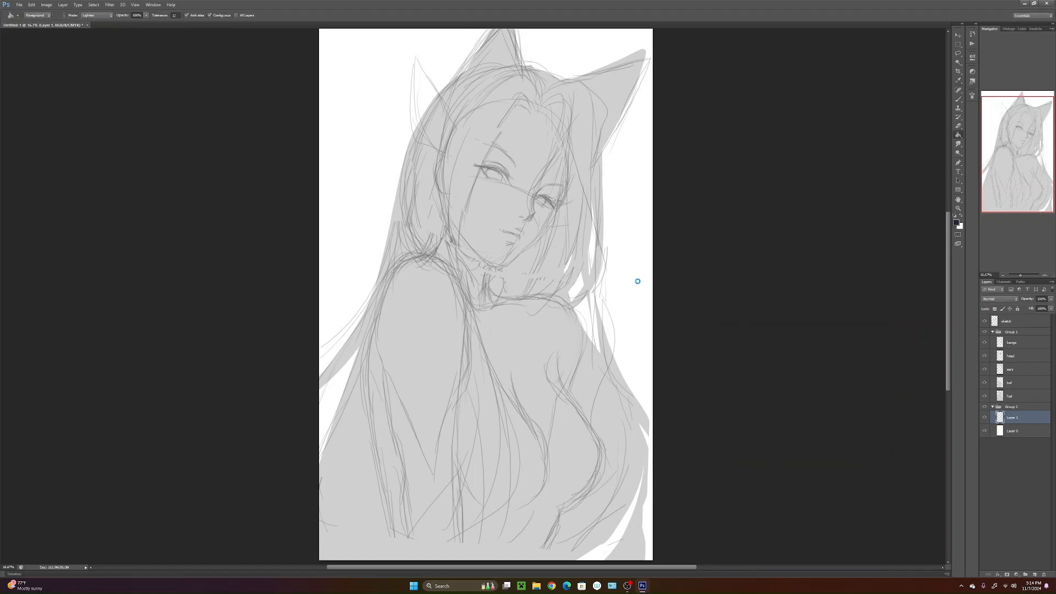
pyautogui.click(642, 289)
pyautogui.scroll(-2, 573, 381)
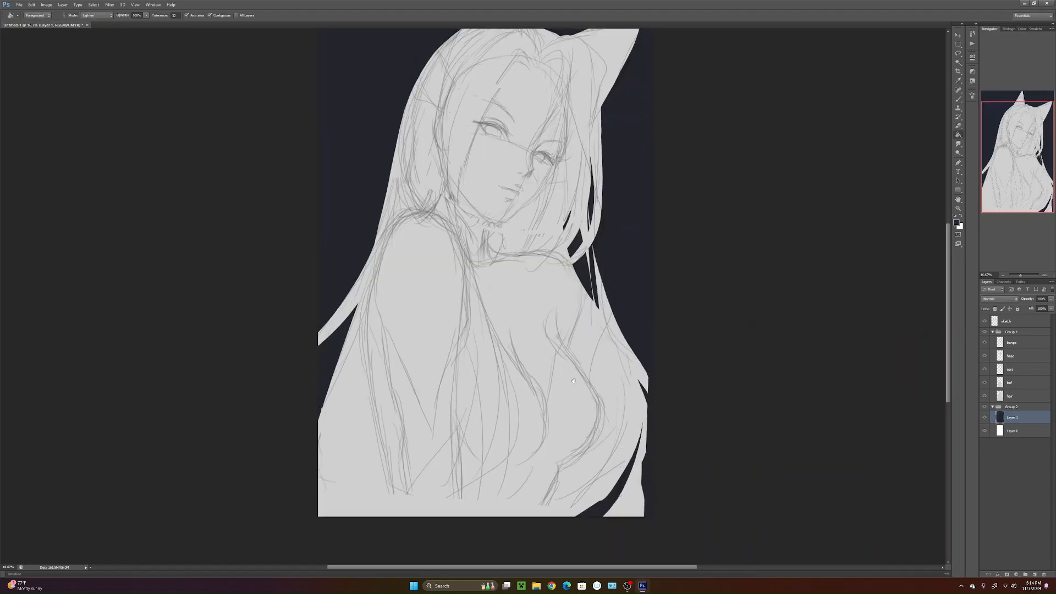
pyautogui.scroll(-2, 574, 380)
pyautogui.scroll(5, 578, 401)
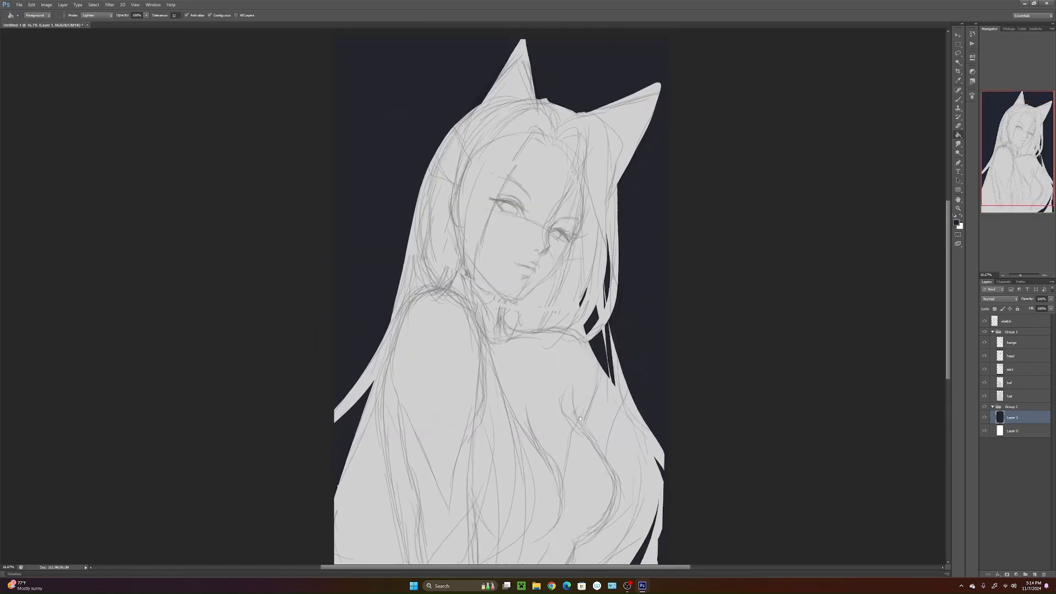
pyautogui.click(994, 406)
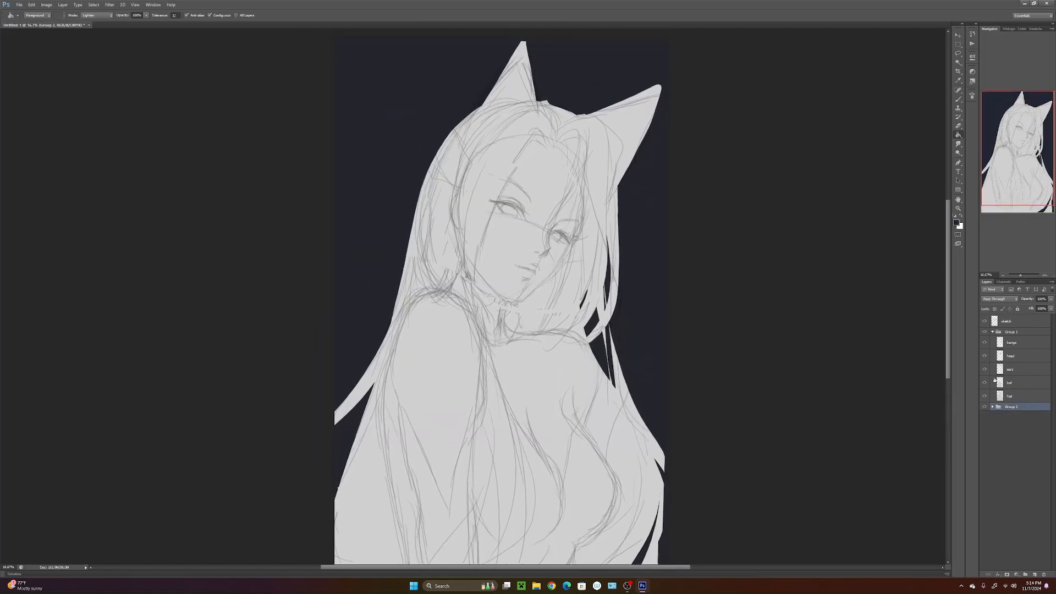
# - Lock the transparent pixels of all five base-shape layers in the upper group
pyautogui.scroll(2, 558, 448)
pyautogui.scroll(2, 558, 448)
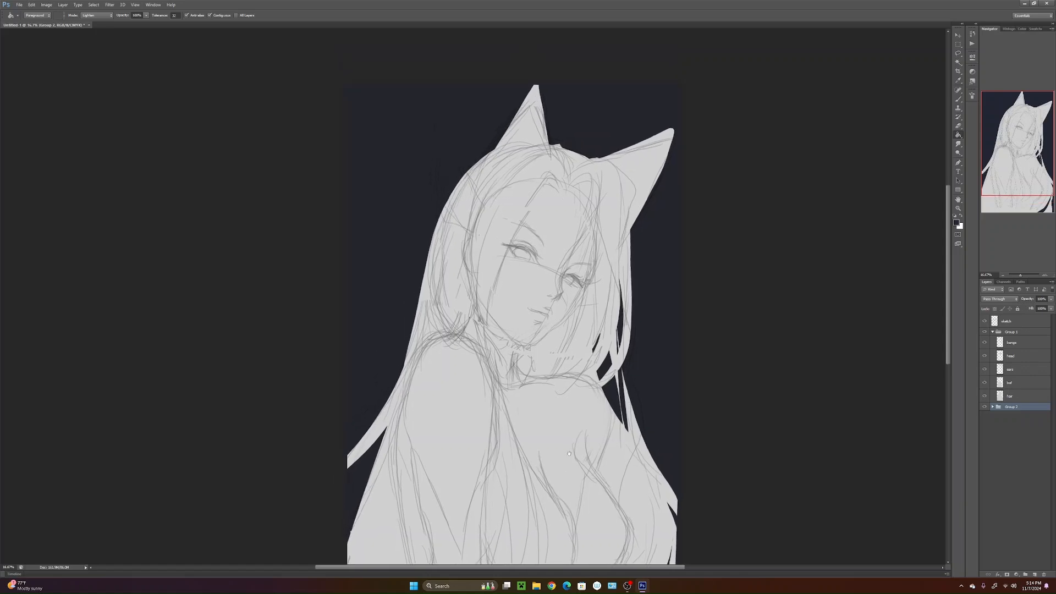
pyautogui.moveTo(554, 428); pyautogui.dragTo(547, 400)
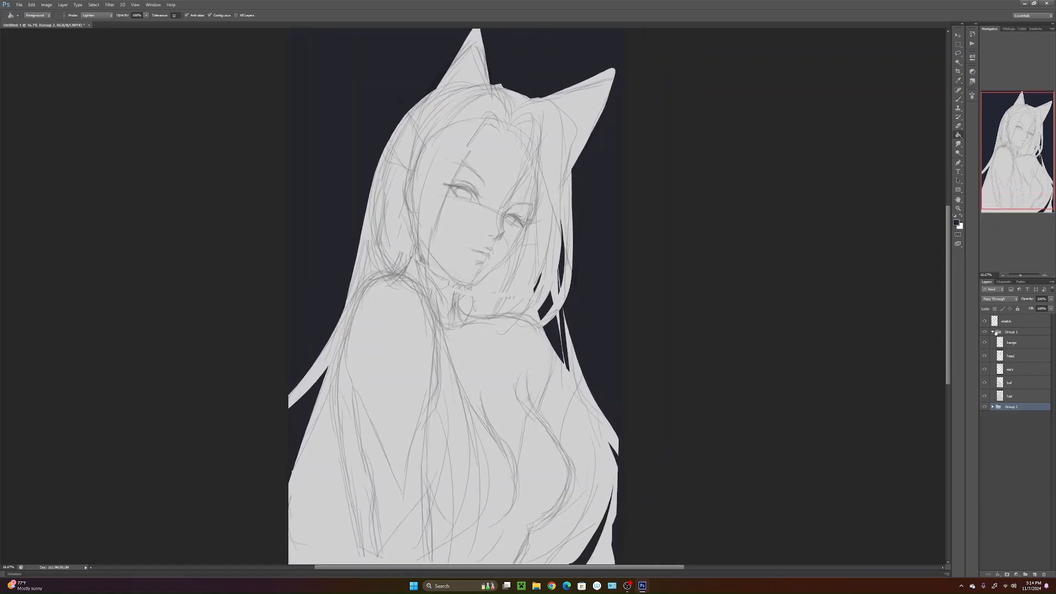
pyautogui.click(1018, 342)
pyautogui.keyDown('shift'); pyautogui.click(1019, 396); pyautogui.keyUp('shift')
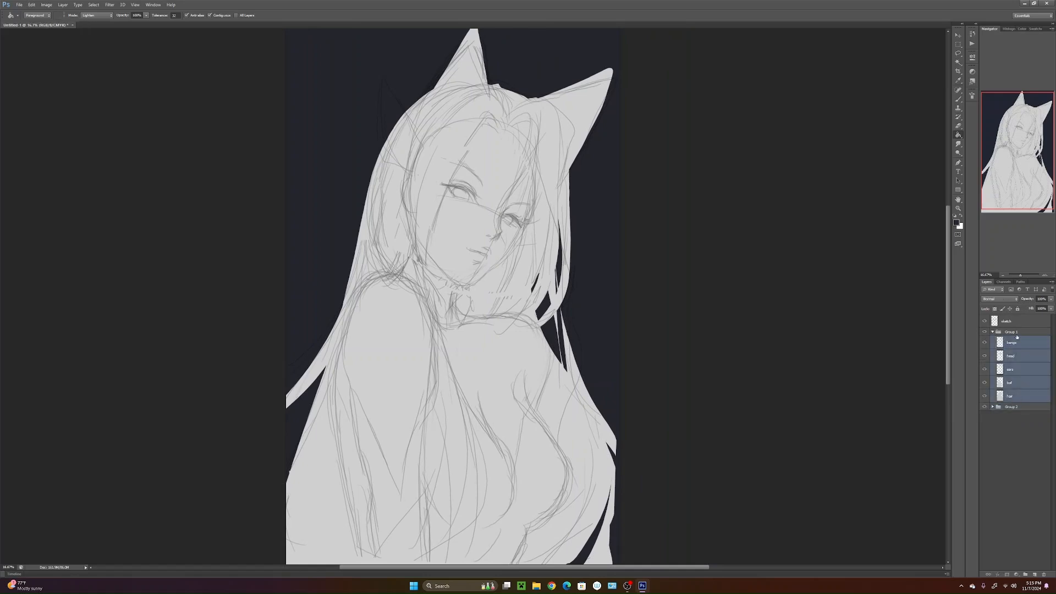
pyautogui.click(995, 310)
pyautogui.click(995, 309)
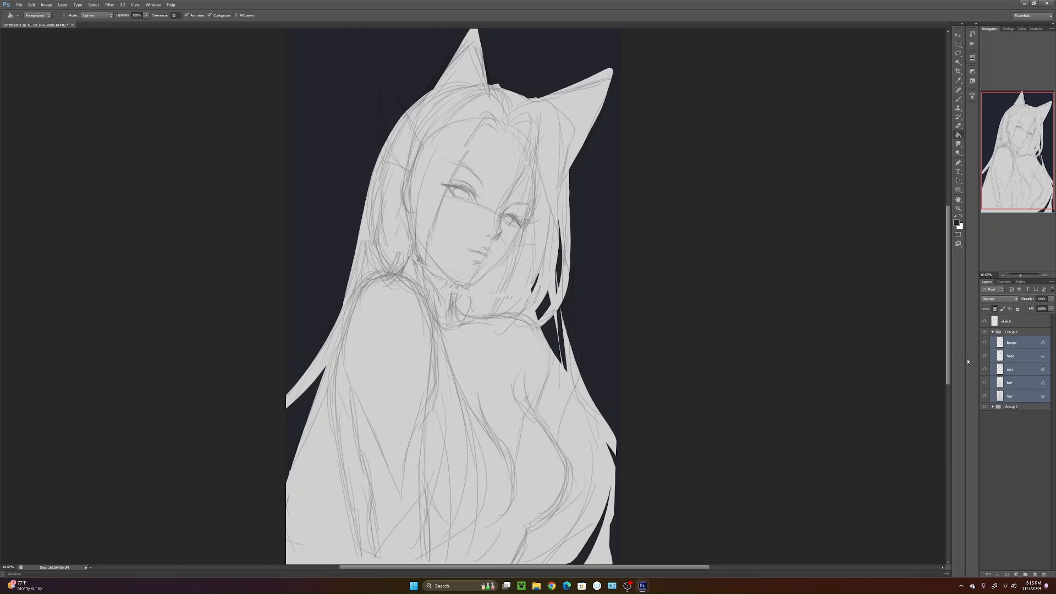
pyautogui.click(993, 332)
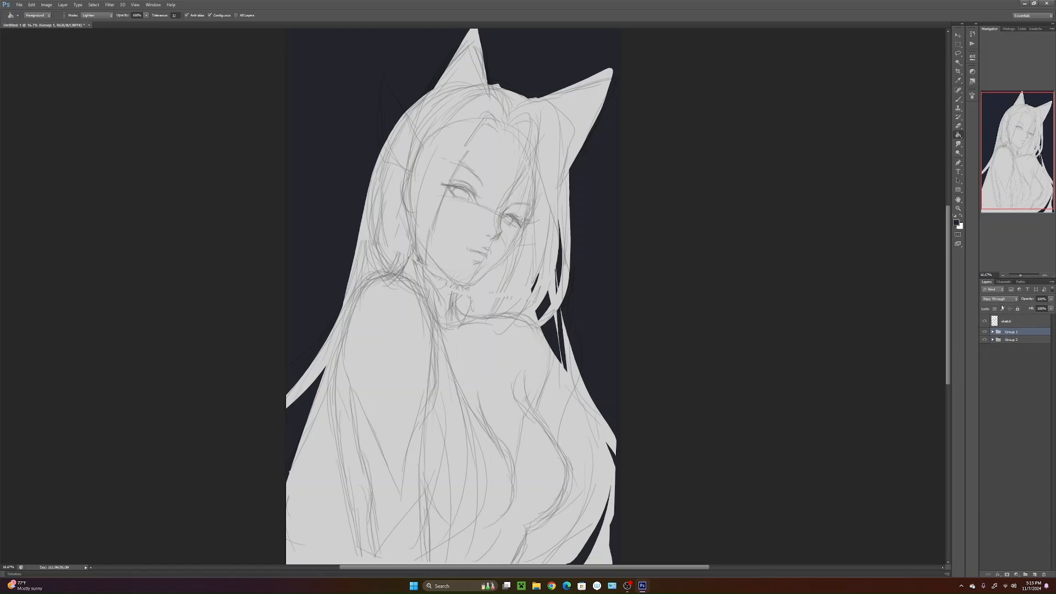
pyautogui.click(993, 332)
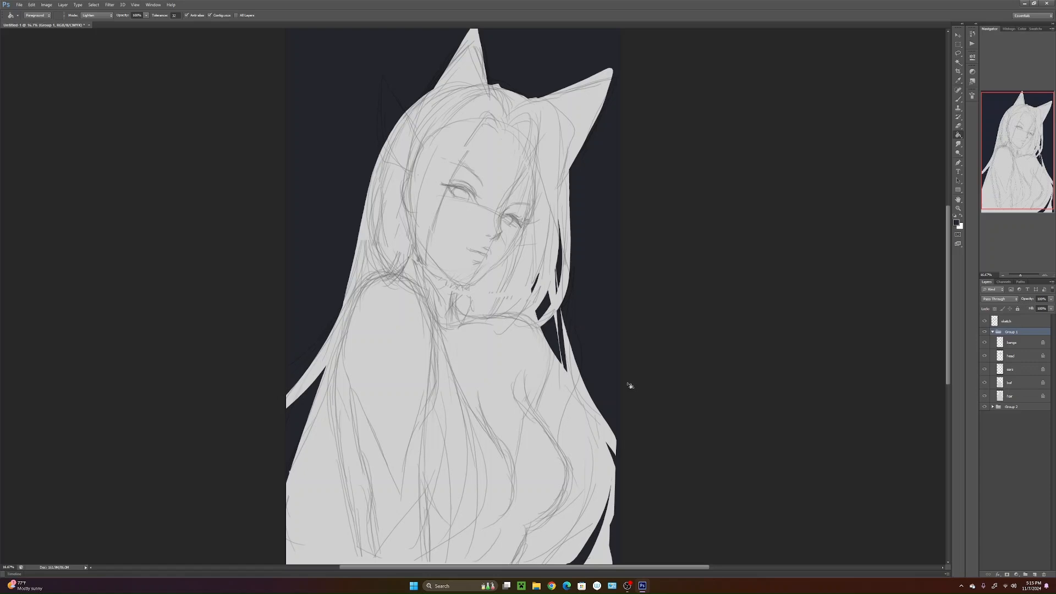
# - Select the head layer and set the foreground colour to a muted greyish beige
pyautogui.moveTo(560, 500); pyautogui.dragTo(603, 471)
pyautogui.moveTo(578, 432); pyautogui.dragTo(586, 481)
pyautogui.click(1024, 356)
pyautogui.click(957, 223)
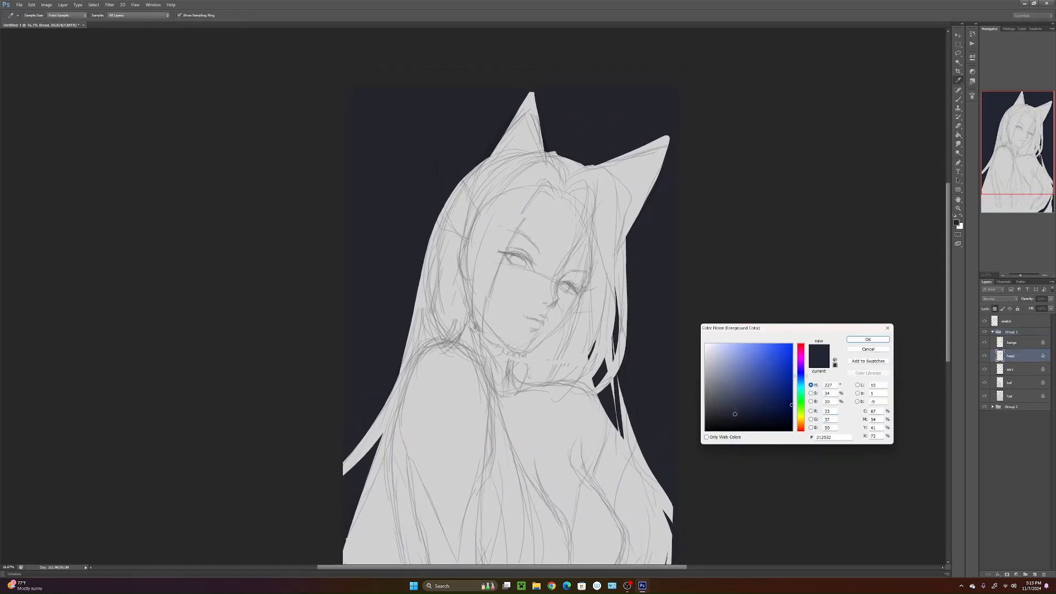
pyautogui.click(801, 424)
pyautogui.click(722, 380)
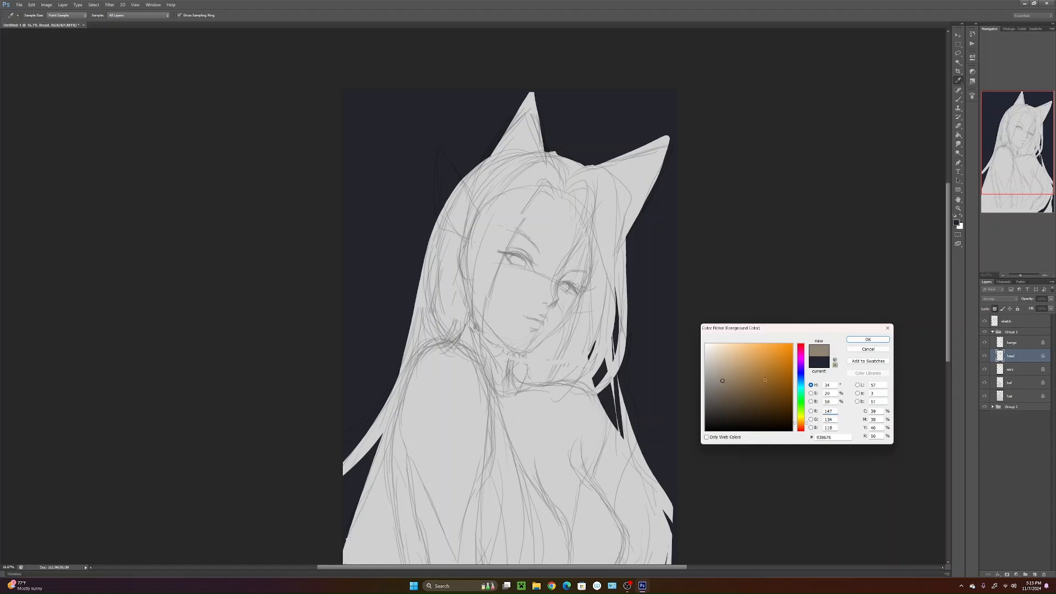
pyautogui.moveTo(800, 422); pyautogui.dragTo(805, 425)
pyautogui.click(729, 373)
pyautogui.moveTo(729, 373); pyautogui.dragTo(726, 373)
pyautogui.click(868, 339)
# - Switch to the Brush tool and adjust the brush settings for painting the head
pyautogui.press('g')
pyautogui.press('b')
pyautogui.rightClick(539, 296)
pyautogui.click(596, 330)
pyautogui.moveTo(566, 316); pyautogui.dragTo(584, 317)
pyautogui.click(729, 254)
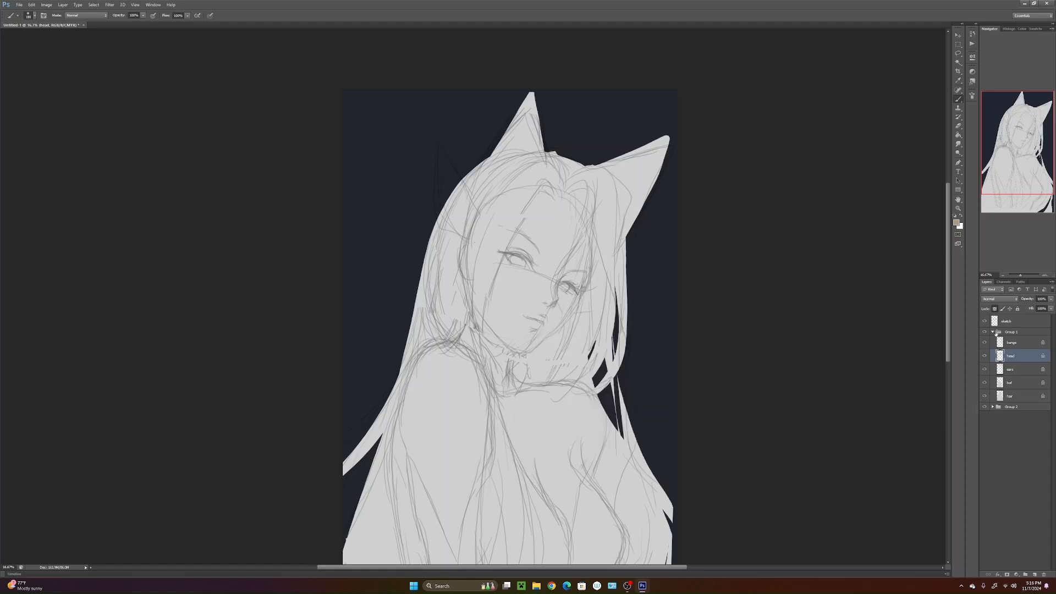
# - Duplicate the sketch layer together with both collapsed groups and merge the copies into a single layer
pyautogui.click(1002, 334)
pyautogui.click(993, 332)
pyautogui.click(1007, 322)
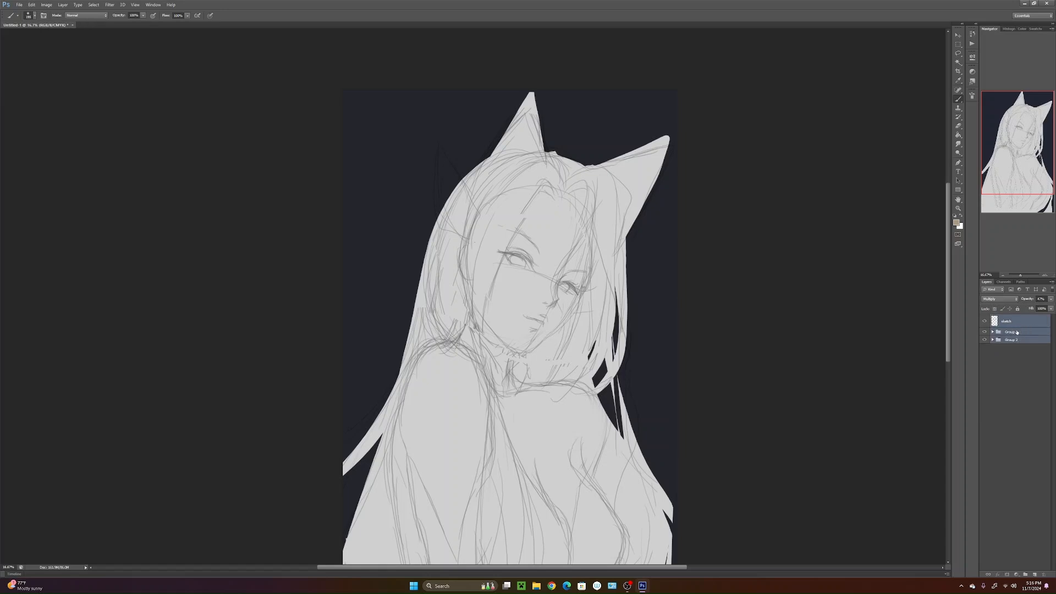
pyautogui.rightClick(1019, 332)
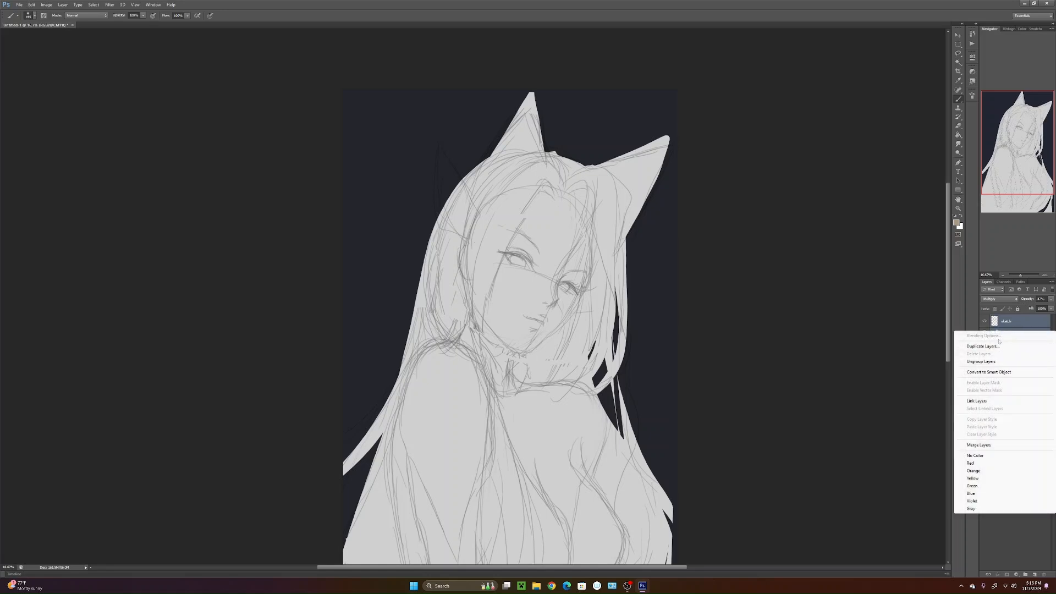
pyautogui.click(996, 347)
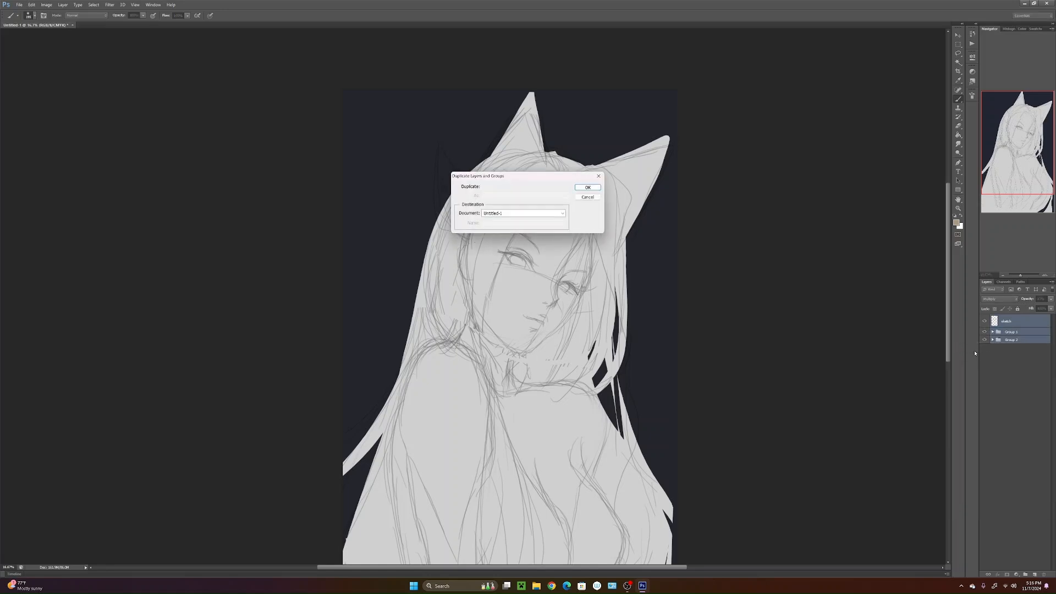
pyautogui.press('Return')
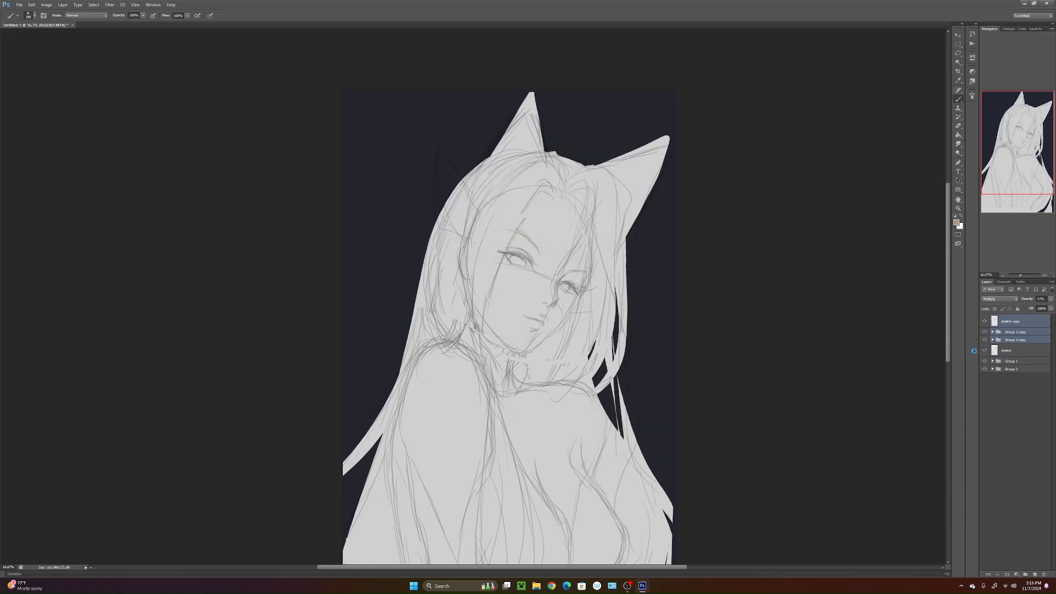
pyautogui.hotkey('ctrl', 'e')
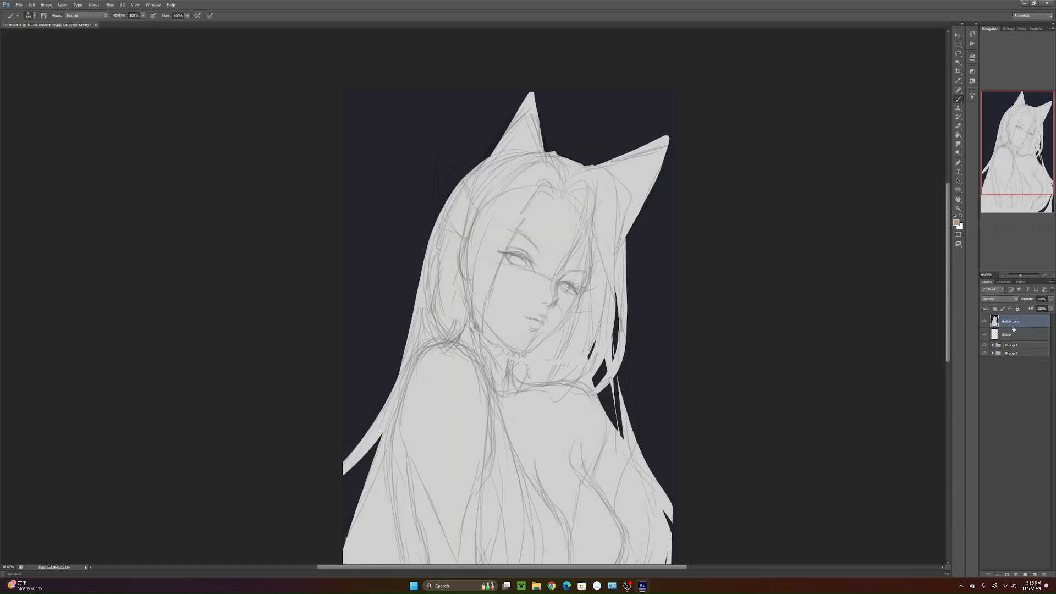
# - Create a group named "steps" at the bottom of the layer stack and move the merged copy into it
pyautogui.click(1025, 574)
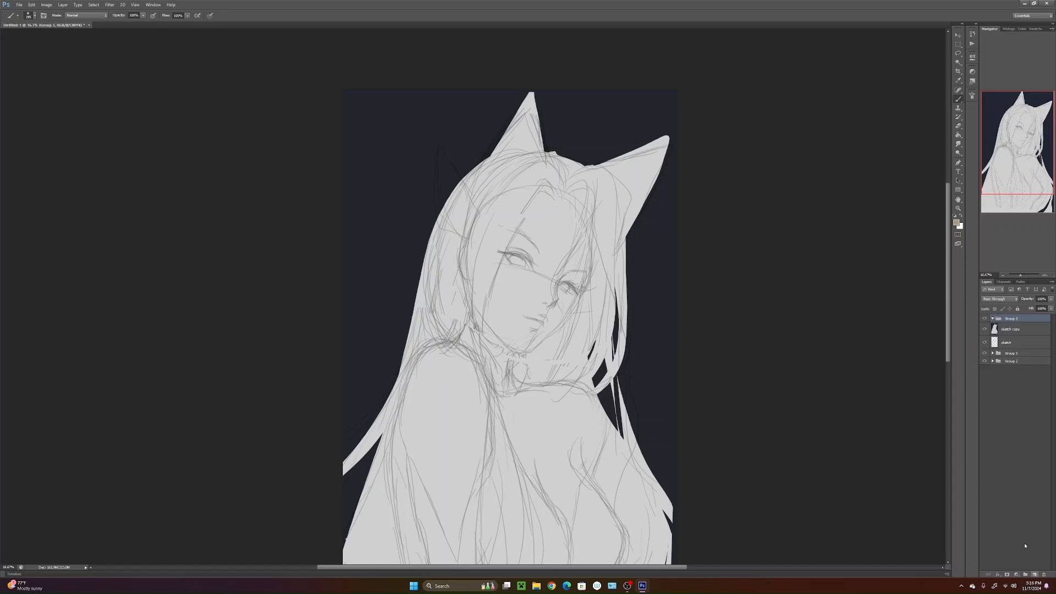
pyautogui.click(992, 319)
pyautogui.click(985, 320)
pyautogui.click(986, 319)
pyautogui.moveTo(1012, 319); pyautogui.dragTo(1015, 396)
pyautogui.doubleClick(1013, 362)
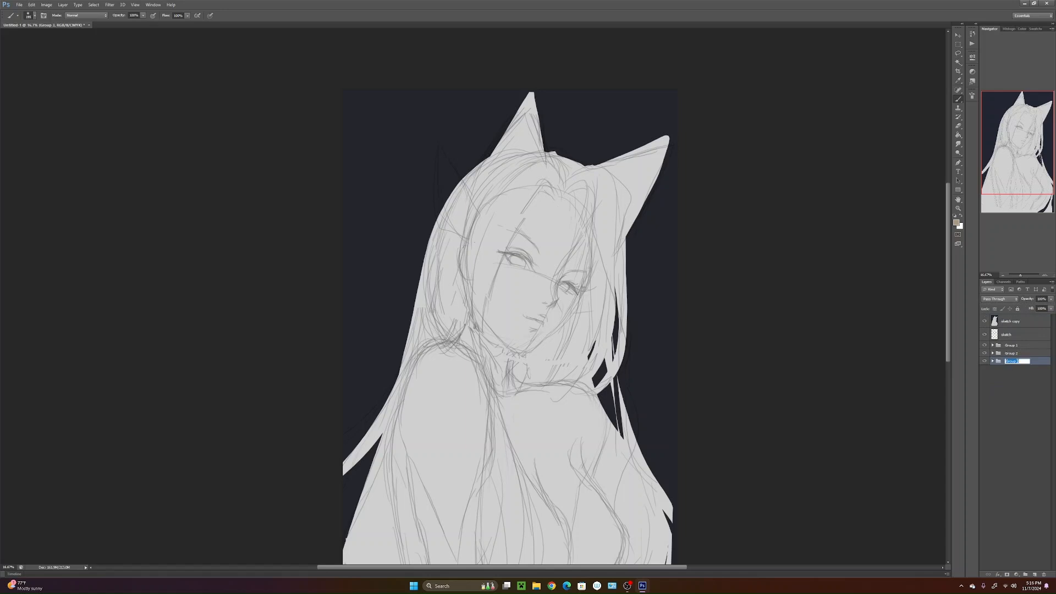
pyautogui.press('BackSpace')
pyautogui.write('steps')
pyautogui.press('Return')
pyautogui.moveTo(1016, 323); pyautogui.dragTo(1012, 362)
# - Colour-label the base-shape group violet and collapse it
pyautogui.click(993, 333)
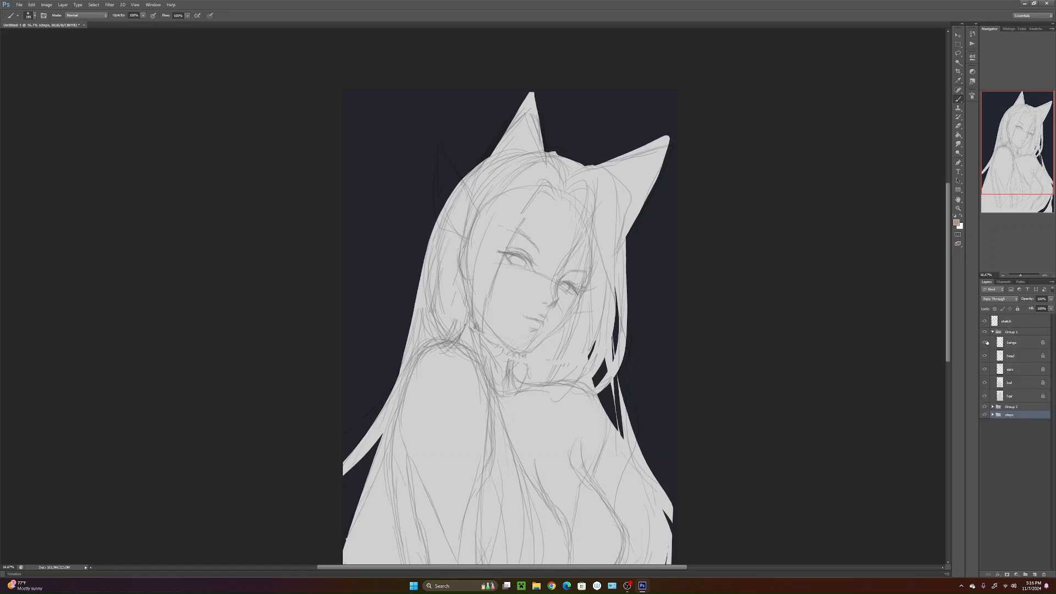
pyautogui.rightClick(999, 332)
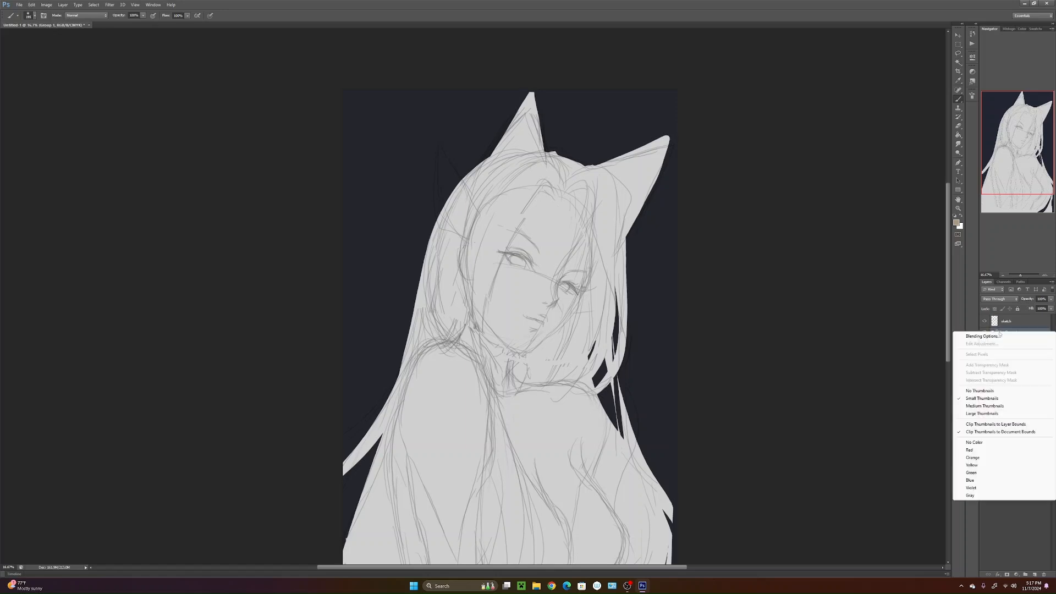
pyautogui.click(977, 489)
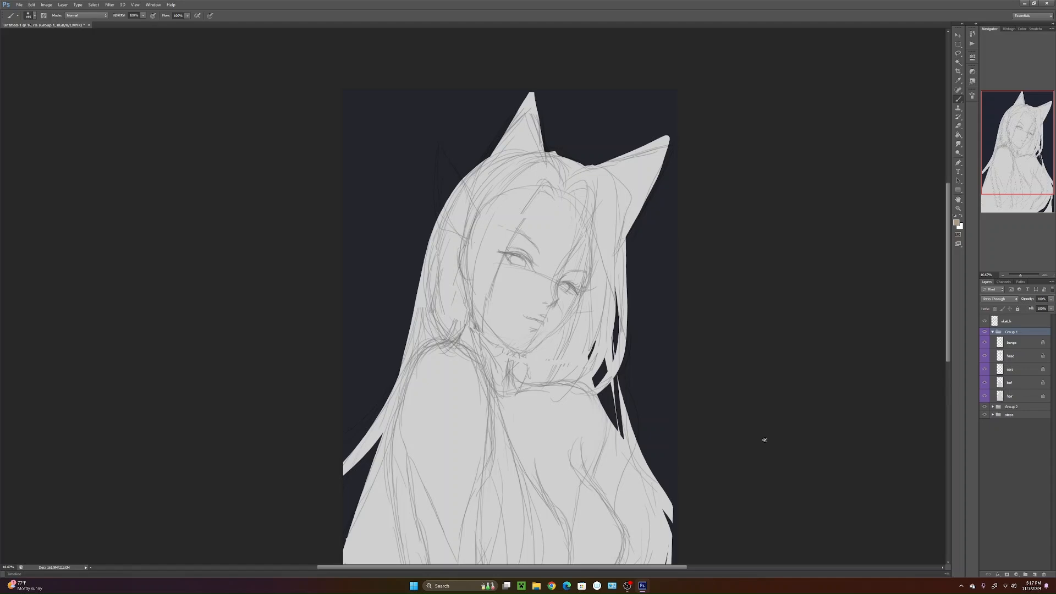
pyautogui.click(993, 332)
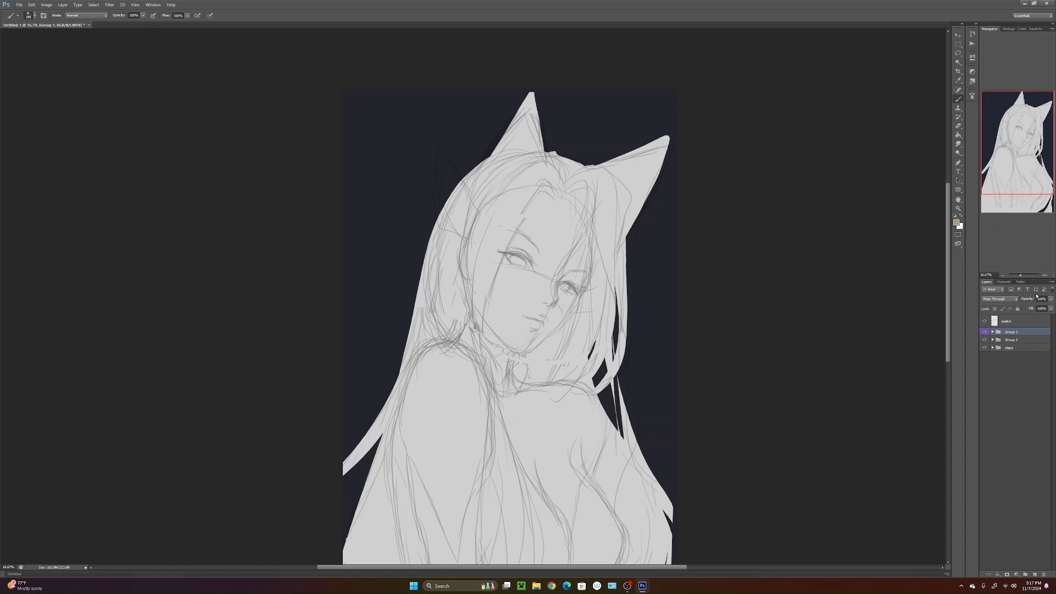
# - Expand the violet base-shape group and shade the head layer's face with a beige tone using an enlarged brush
pyautogui.click(993, 333)
pyautogui.click(993, 332)
pyautogui.click(994, 332)
pyautogui.click(1017, 370)
pyautogui.click(1018, 358)
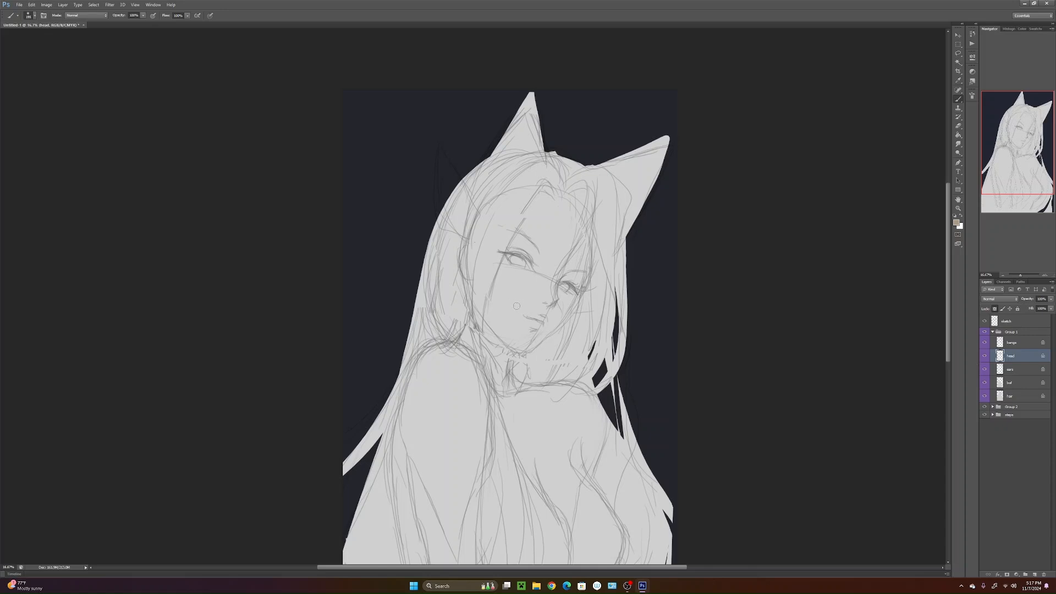
pyautogui.press(']')
pyautogui.press(']')
pyautogui.press(']')
pyautogui.press(']')
pyautogui.moveTo(514, 308)
pyautogui.mouseDown()
pyautogui.moveTo(509, 286)
pyautogui.moveTo(542, 283)
pyautogui.moveTo(531, 225)
pyautogui.moveTo(583, 275)
pyautogui.moveTo(586, 251)
pyautogui.mouseUp()
# - Set the foreground to a muted brown, hue 24, saturation 25%, brightness 58%, and brush it over the face
pyautogui.click(956, 222)
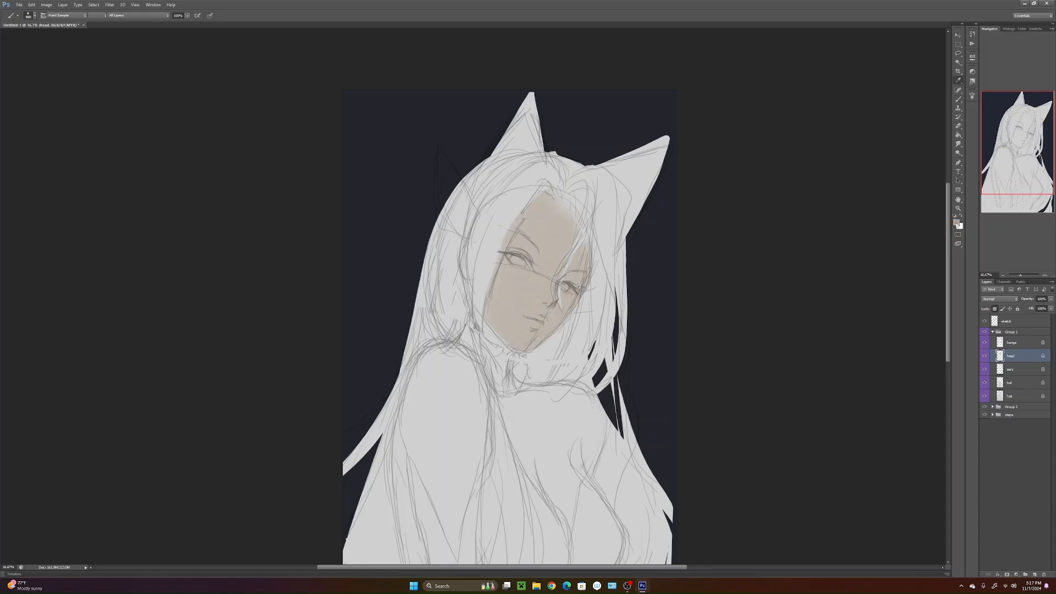
pyautogui.click(734, 381)
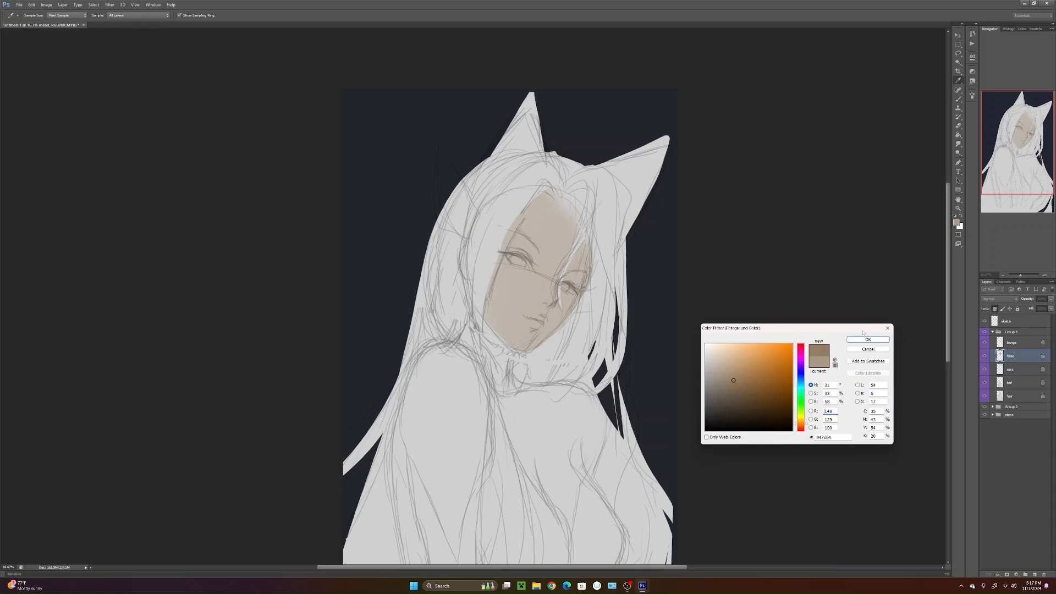
pyautogui.click(731, 383)
pyautogui.click(800, 425)
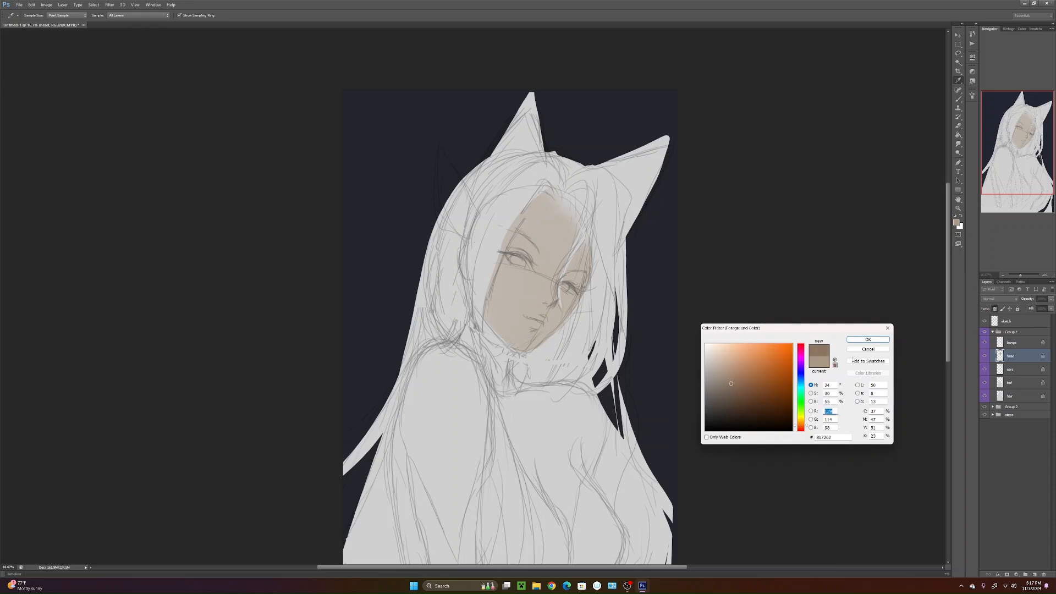
pyautogui.click(726, 384)
pyautogui.click(868, 339)
pyautogui.press('b')
pyautogui.moveTo(574, 302)
pyautogui.mouseDown()
pyautogui.moveTo(575, 222)
pyautogui.moveTo(541, 220)
pyautogui.moveTo(520, 226)
pyautogui.moveTo(506, 305)
pyautogui.mouseUp()
# - Paint the body layer with soft muted brown skin shading across the neck, shoulders, arm and torso using a larger brush
pyautogui.moveTo(587, 445); pyautogui.dragTo(597, 403)
pyautogui.click(1018, 372)
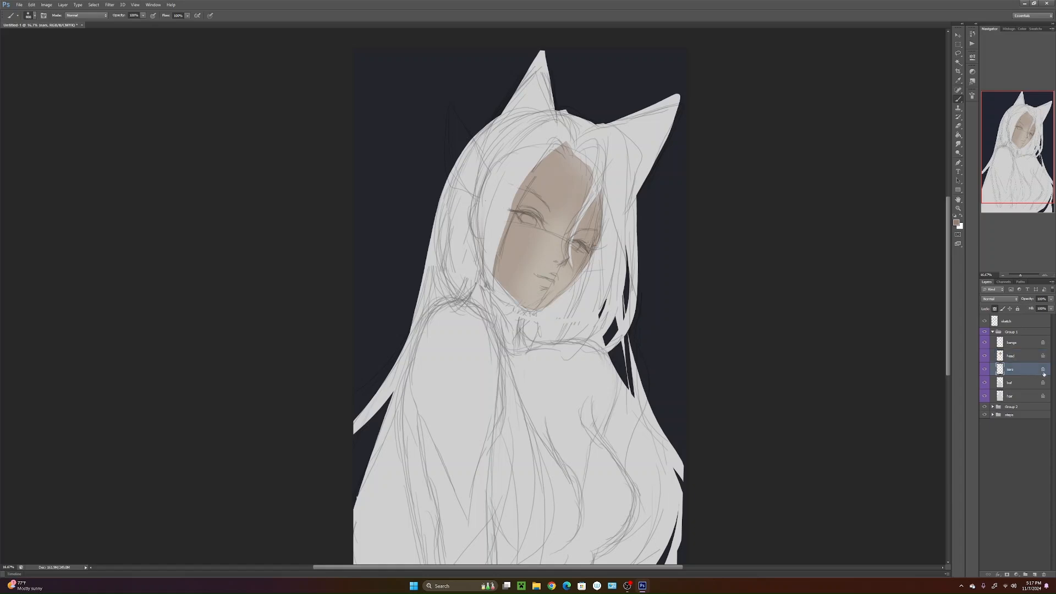
pyautogui.click(1024, 396)
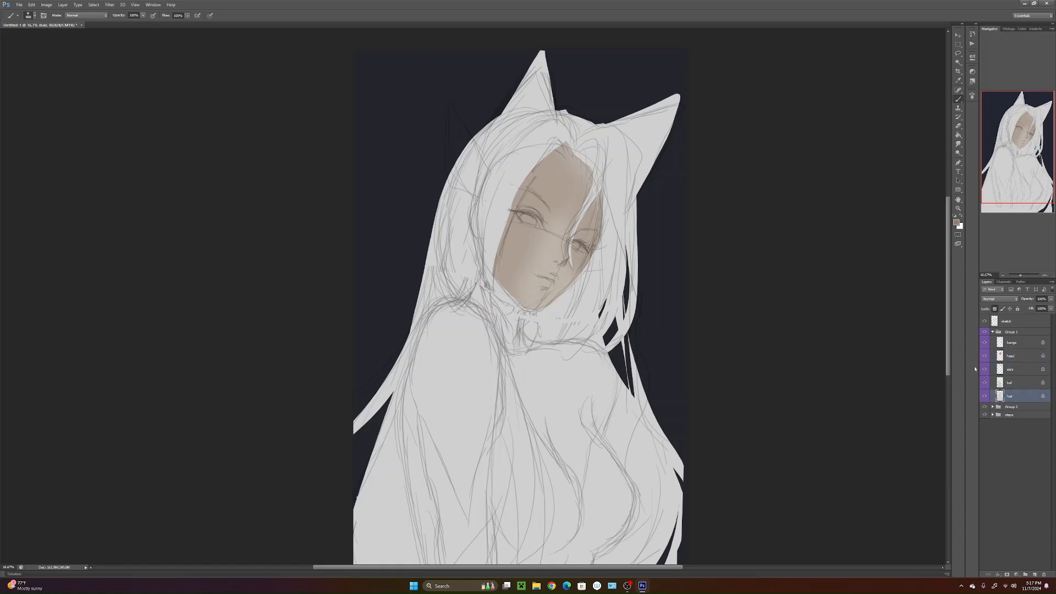
pyautogui.click(1022, 385)
pyautogui.moveTo(572, 435); pyautogui.dragTo(592, 360)
pyautogui.moveTo(504, 250)
pyautogui.mouseDown()
pyautogui.moveTo(521, 200)
pyautogui.moveTo(498, 289)
pyautogui.moveTo(494, 220)
pyautogui.moveTo(542, 316)
pyautogui.moveTo(564, 291)
pyautogui.mouseUp()
pyautogui.moveTo(605, 335)
pyautogui.mouseDown()
pyautogui.moveTo(591, 330)
pyautogui.moveTo(624, 360)
pyautogui.moveTo(625, 377)
pyautogui.moveTo(599, 407)
pyautogui.mouseUp()
pyautogui.rightClick(628, 397)
pyautogui.moveTo(665, 356); pyautogui.dragTo(668, 357)
pyautogui.click(734, 311)
pyautogui.moveTo(493, 264)
pyautogui.mouseDown()
pyautogui.moveTo(468, 297)
pyautogui.moveTo(462, 242)
pyautogui.moveTo(456, 374)
pyautogui.moveTo(468, 419)
pyautogui.mouseUp()
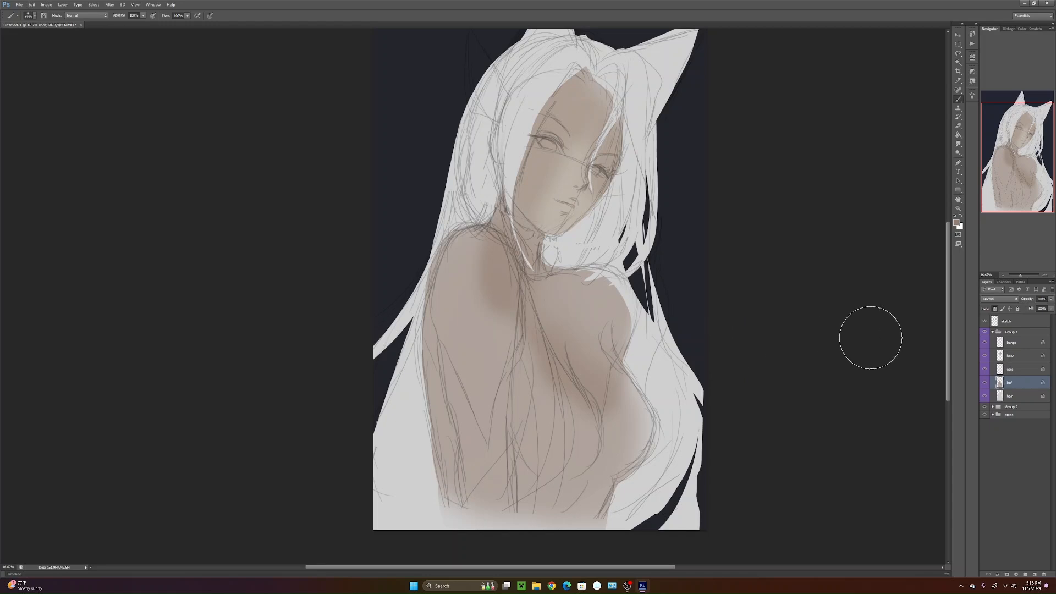
# - Select the hair layer and set the foreground to a pale lilac
pyautogui.click(1013, 396)
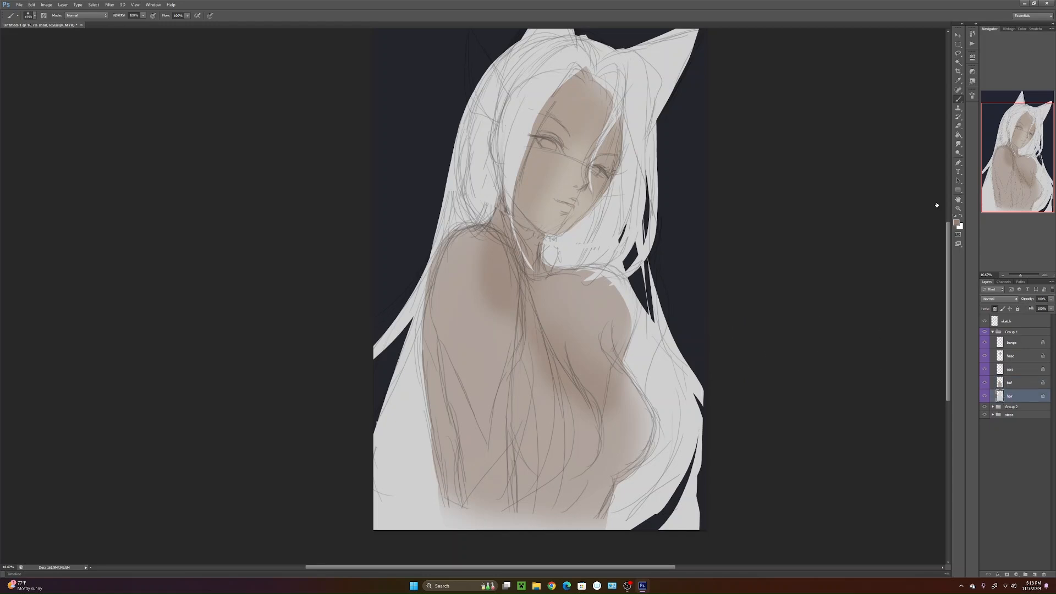
pyautogui.click(957, 223)
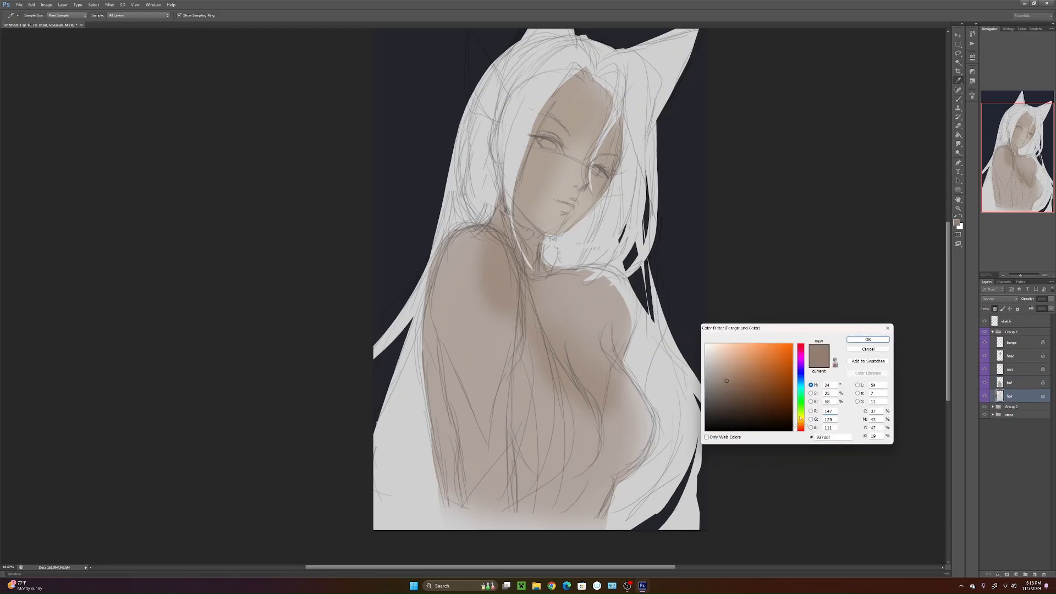
pyautogui.moveTo(799, 417); pyautogui.dragTo(800, 358)
pyautogui.click(719, 356)
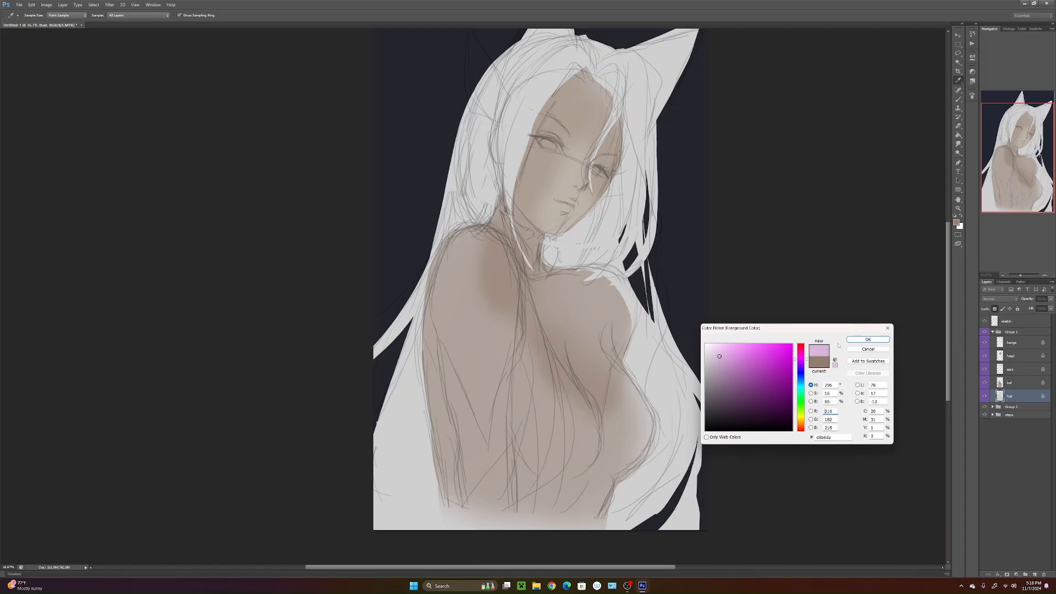
pyautogui.click(720, 361)
pyautogui.click(867, 340)
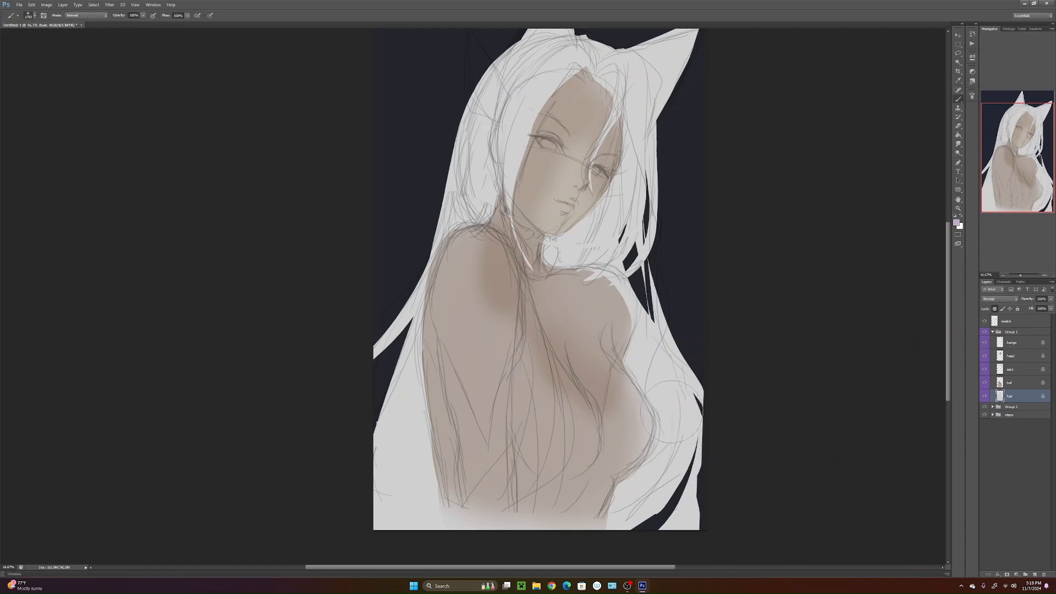
# - Check the sketch layer's blend mode and return to the hair layer
pyautogui.press('g')
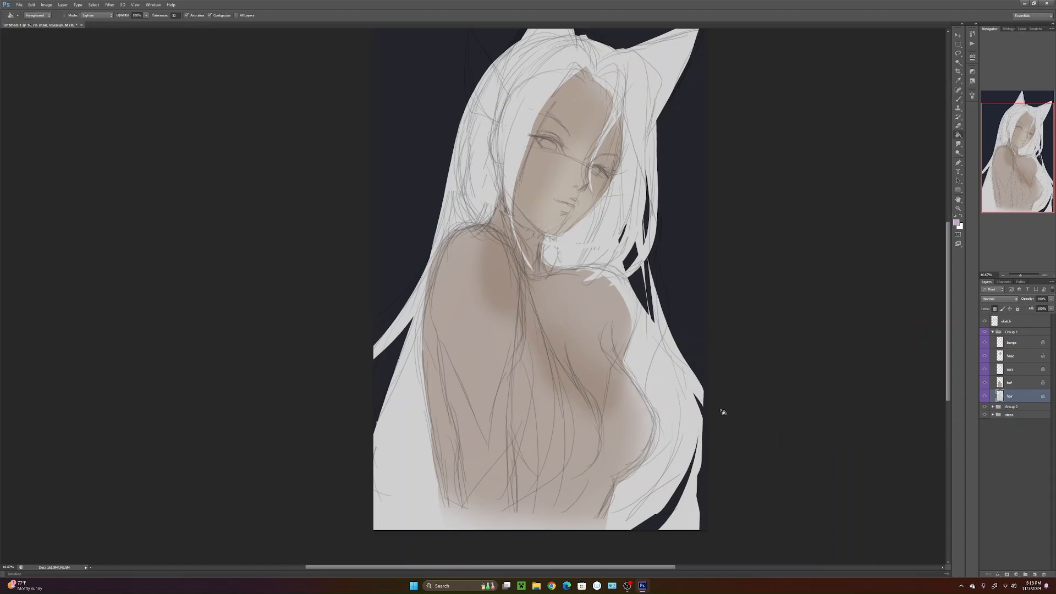
pyautogui.click(993, 333)
pyautogui.click(993, 332)
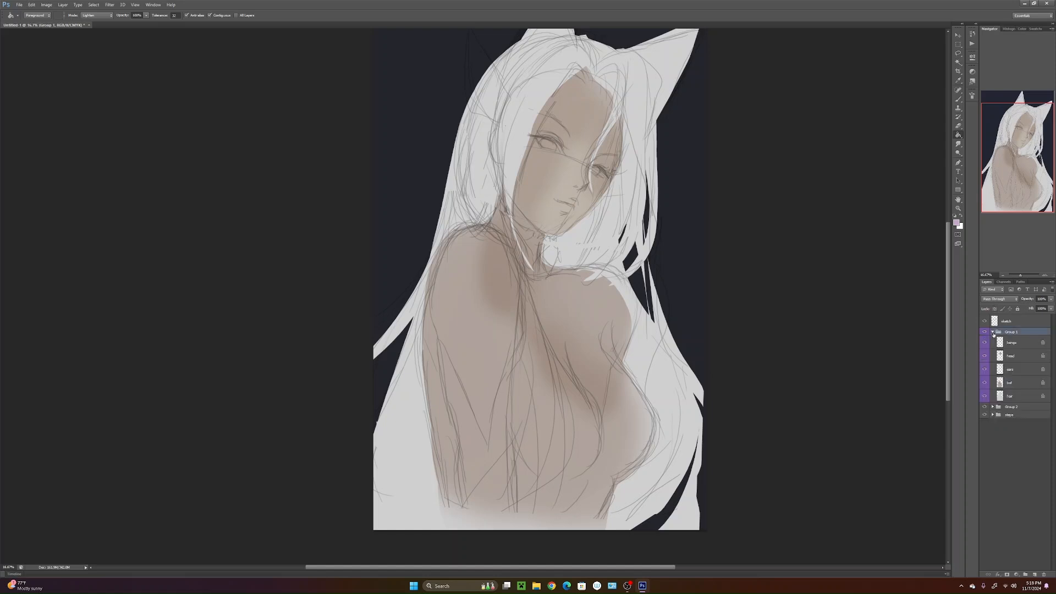
pyautogui.click(1015, 396)
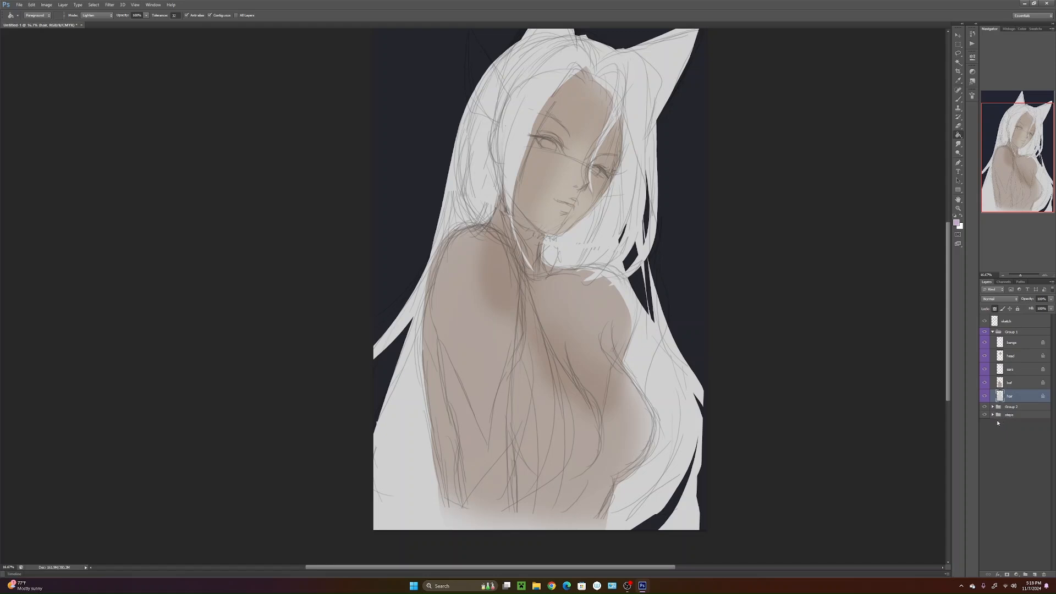
pyautogui.click(1004, 321)
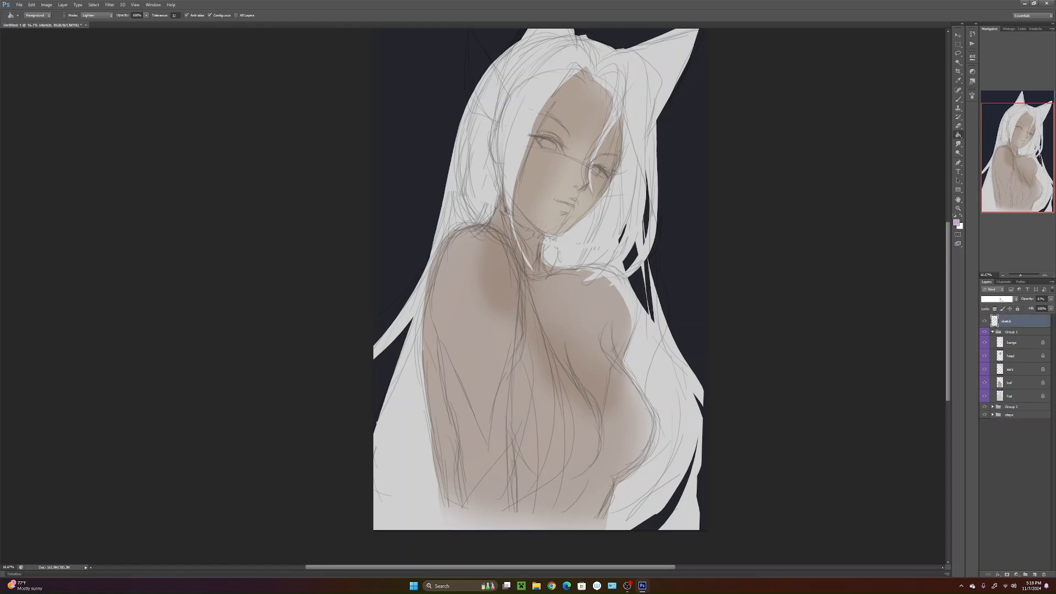
pyautogui.click(1000, 299)
pyautogui.click(997, 327)
pyautogui.click(1015, 397)
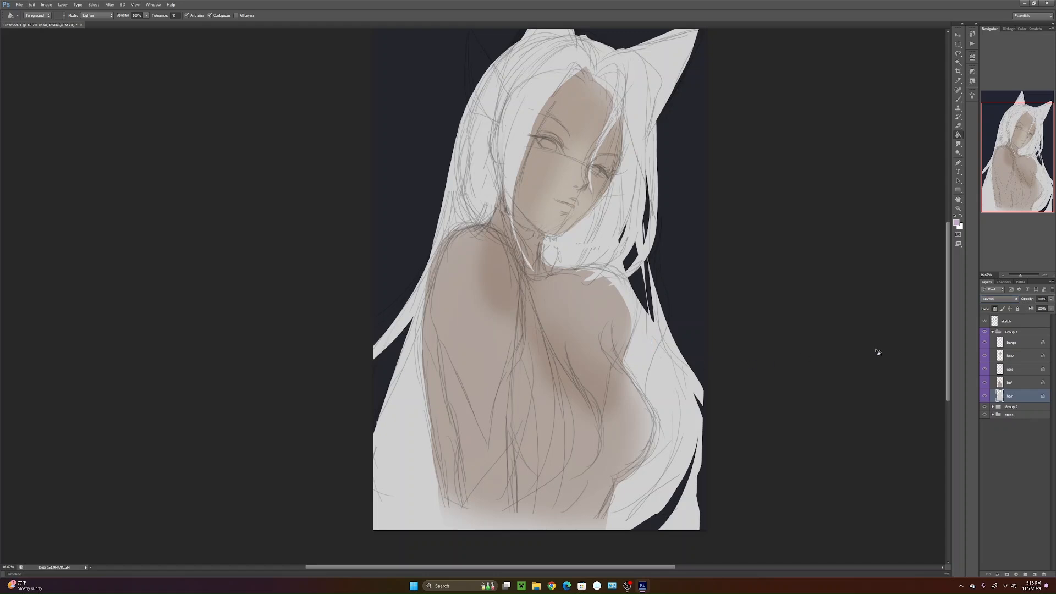
# - Test a pale lilac Paint Bucket fill on a new layer above the base-shape group and discard that layer
pyautogui.click(994, 333)
pyautogui.click(1036, 575)
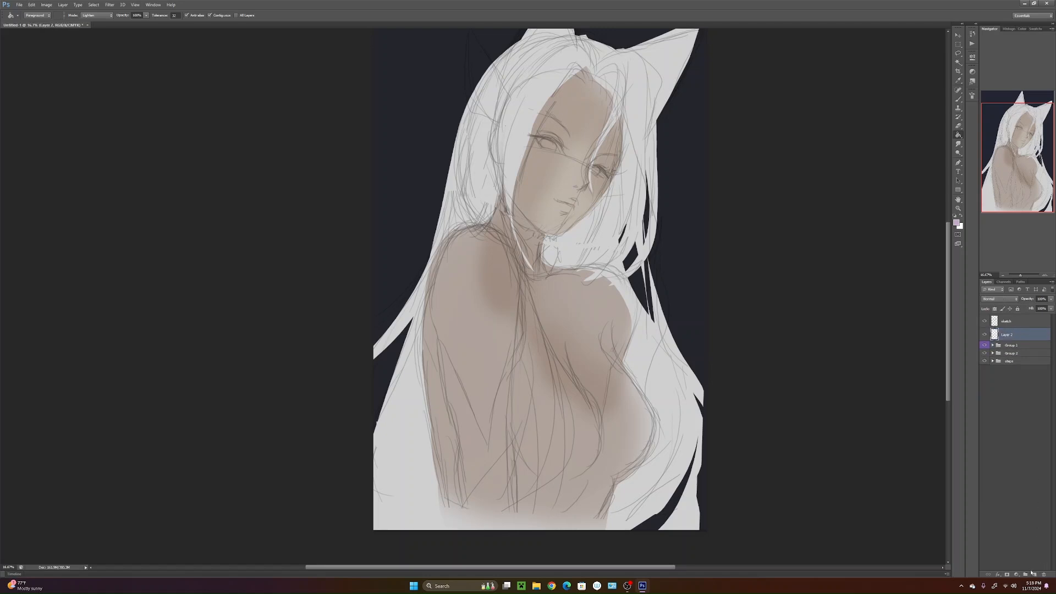
pyautogui.click(695, 327)
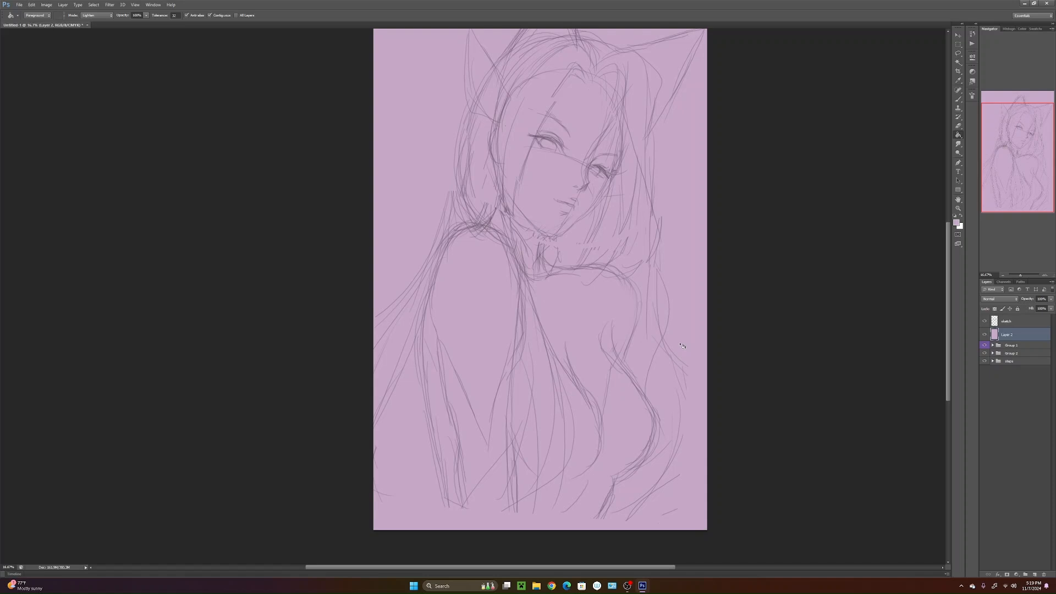
pyautogui.hotkey('ctrl', 'z')
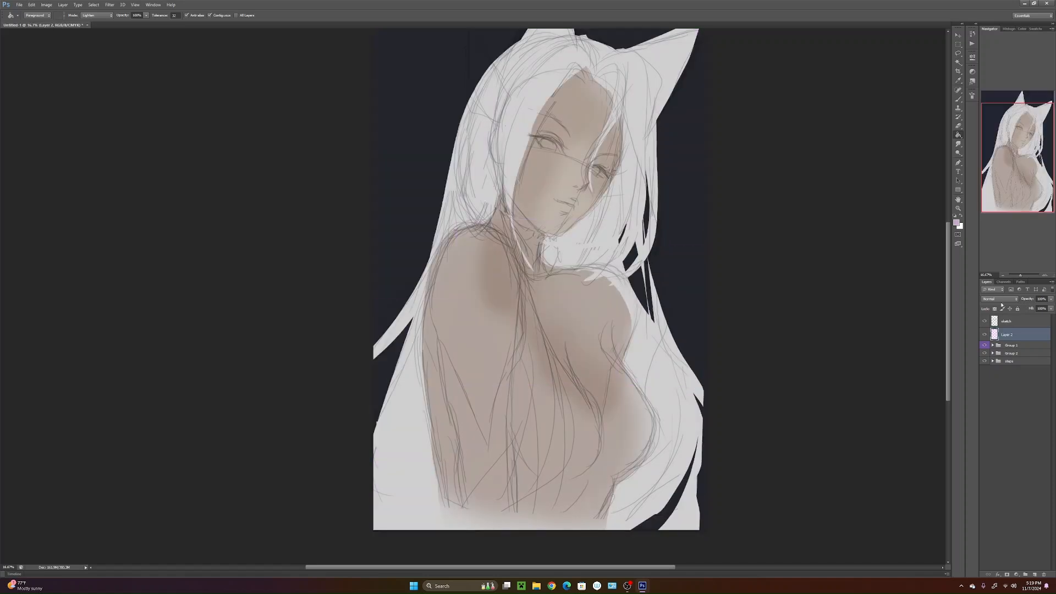
pyautogui.click(994, 346)
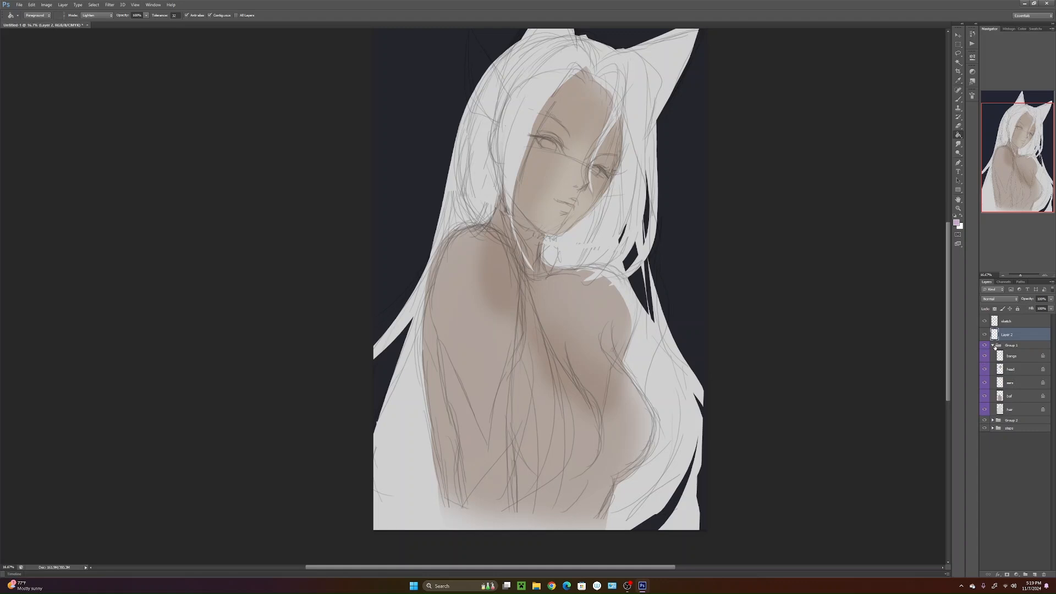
pyautogui.click(1042, 574)
pyautogui.press('Return')
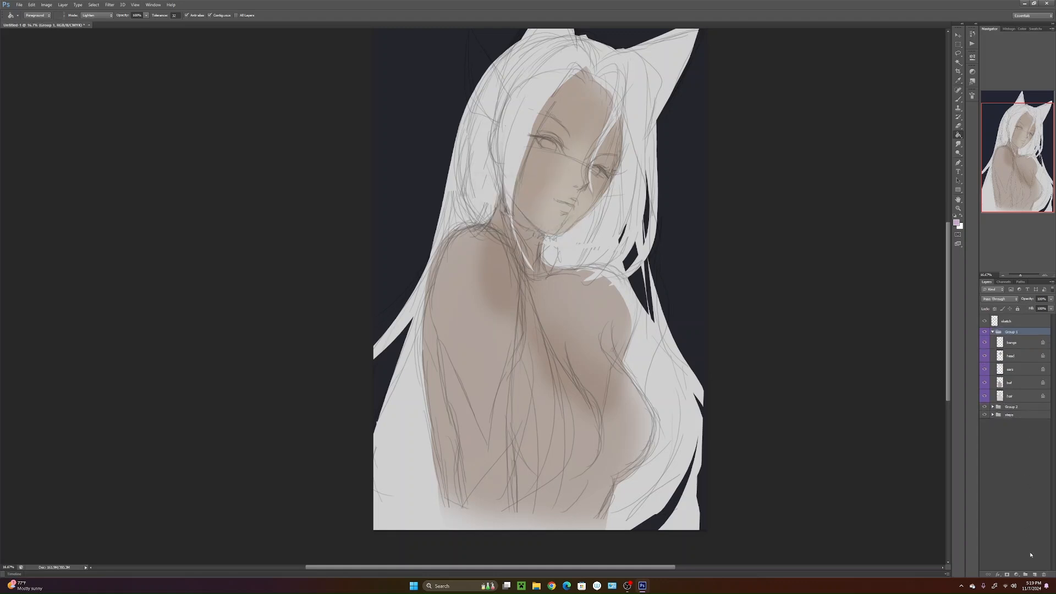
# - Brush pale lilac over the long hair on the hair layer, covering both sides of the body and the crown
pyautogui.click(1010, 397)
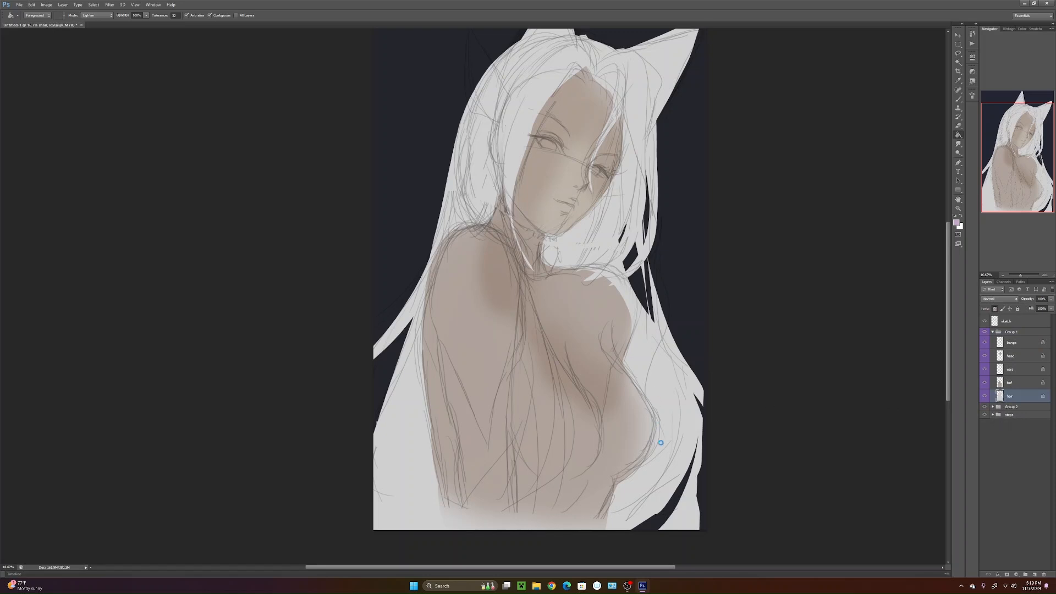
pyautogui.press('b')
pyautogui.click(649, 361)
pyautogui.moveTo(658, 421)
pyautogui.mouseDown()
pyautogui.moveTo(622, 536)
pyautogui.moveTo(653, 480)
pyautogui.moveTo(654, 514)
pyautogui.moveTo(703, 466)
pyautogui.moveTo(678, 509)
pyautogui.moveTo(652, 306)
pyautogui.mouseUp()
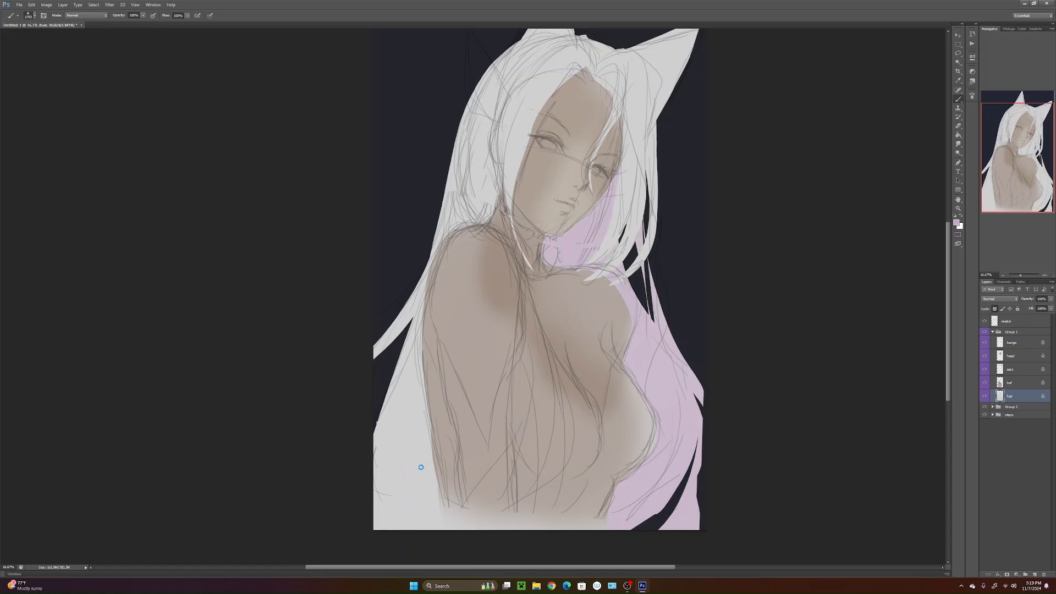
pyautogui.moveTo(419, 447)
pyautogui.mouseDown()
pyautogui.moveTo(427, 419)
pyautogui.moveTo(396, 472)
pyautogui.moveTo(401, 493)
pyautogui.mouseUp()
pyautogui.moveTo(405, 453); pyautogui.dragTo(417, 538)
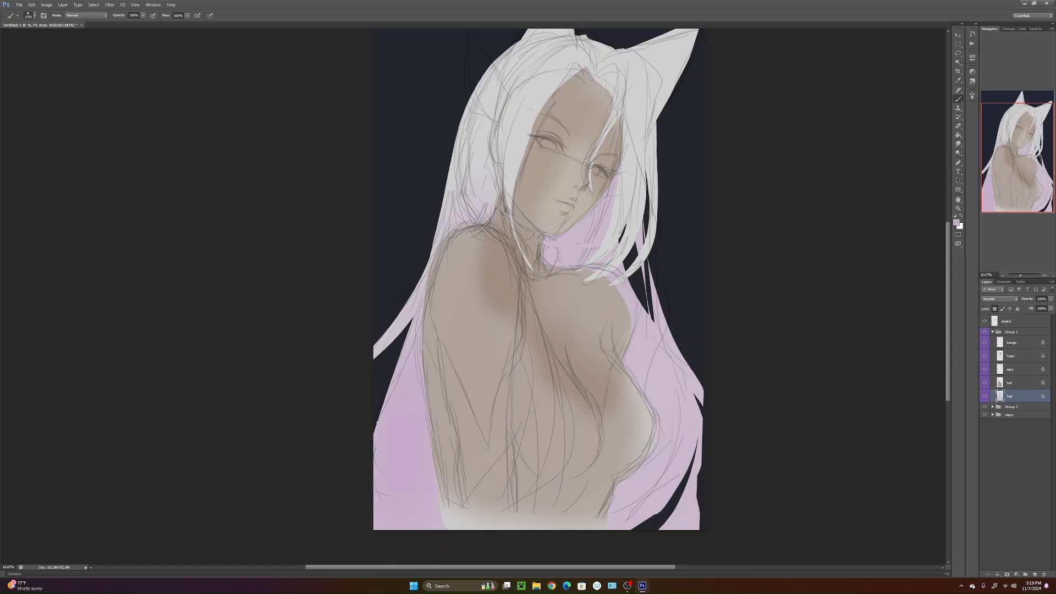
pyautogui.moveTo(577, 370); pyautogui.dragTo(589, 466)
pyautogui.moveTo(483, 272)
pyautogui.mouseDown()
pyautogui.moveTo(522, 208)
pyautogui.moveTo(618, 152)
pyautogui.moveTo(539, 172)
pyautogui.moveTo(619, 135)
pyautogui.moveTo(520, 173)
pyautogui.mouseUp()
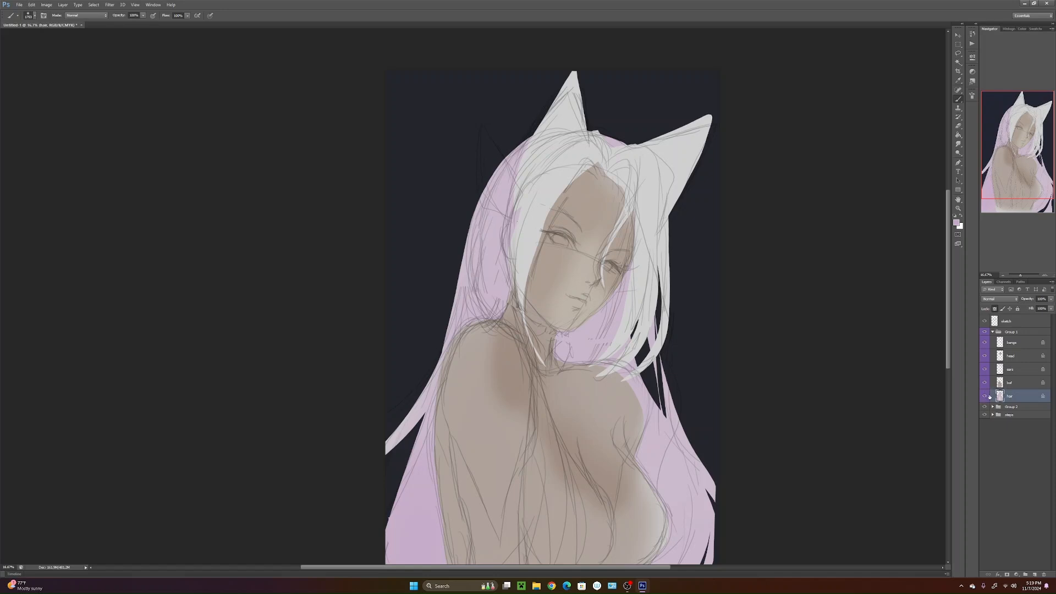
# - Paint the bangs layer pale lilac across the parting and the strands framing both sides of the face
pyautogui.click(1015, 356)
pyautogui.click(1022, 342)
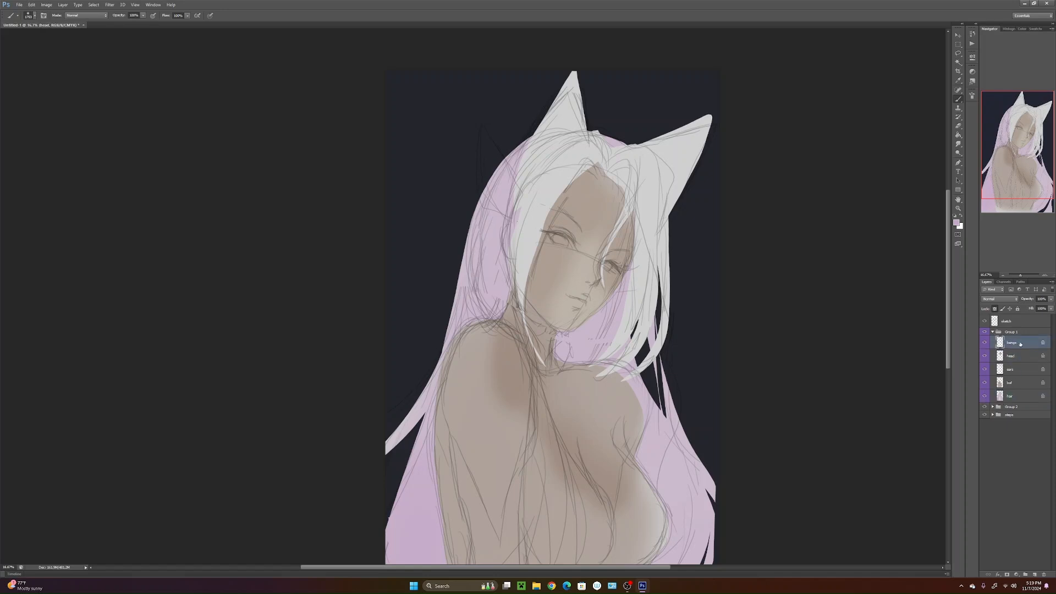
pyautogui.moveTo(545, 183); pyautogui.dragTo(526, 264)
pyautogui.moveTo(619, 155); pyautogui.dragTo(572, 160)
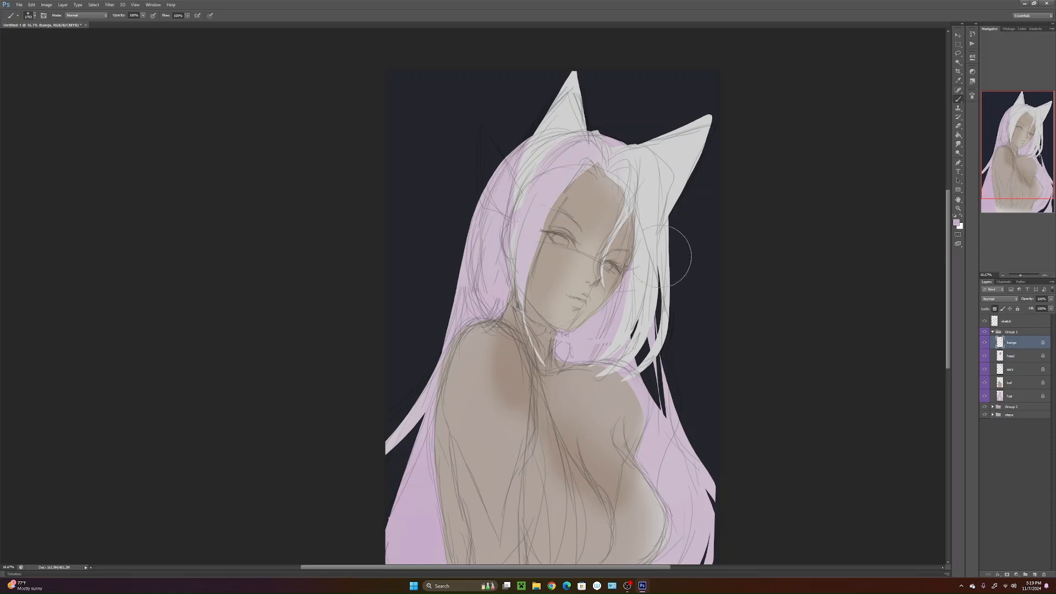
pyautogui.moveTo(645, 170)
pyautogui.mouseDown()
pyautogui.moveTo(627, 405)
pyautogui.moveTo(645, 279)
pyautogui.moveTo(622, 383)
pyautogui.moveTo(628, 361)
pyautogui.moveTo(638, 404)
pyautogui.moveTo(646, 289)
pyautogui.moveTo(646, 377)
pyautogui.mouseUp()
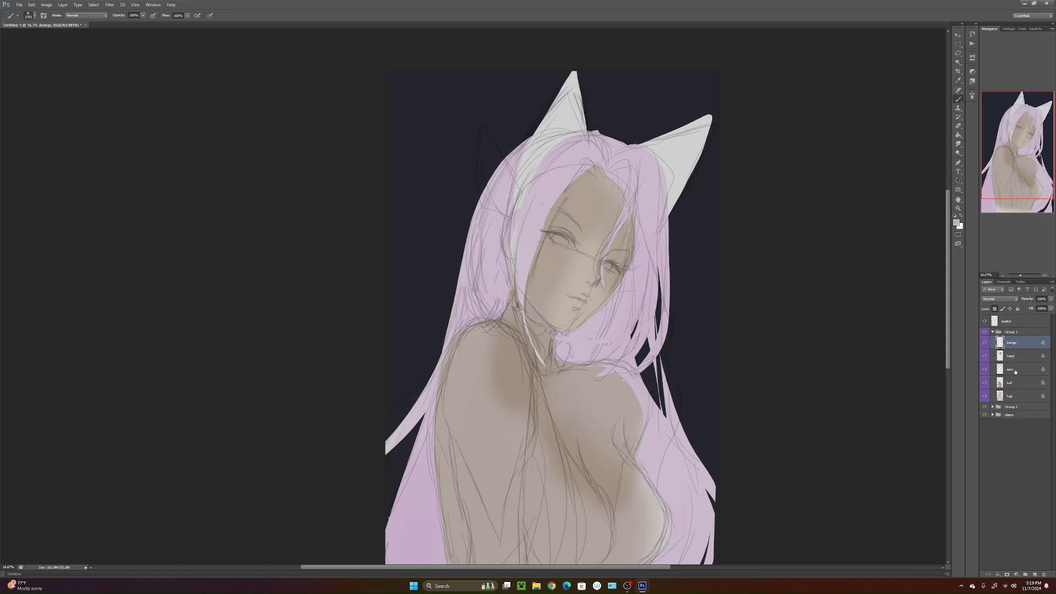
# - Lasso the far shoulder on the body layer, unlock its transparent pixels and paint out the shoulder shape with a sampled tone
pyautogui.click(1012, 382)
pyautogui.press('l')
pyautogui.moveTo(651, 409)
pyautogui.mouseDown()
pyautogui.moveTo(619, 498)
pyautogui.moveTo(650, 404)
pyautogui.mouseUp()
pyautogui.press('b')
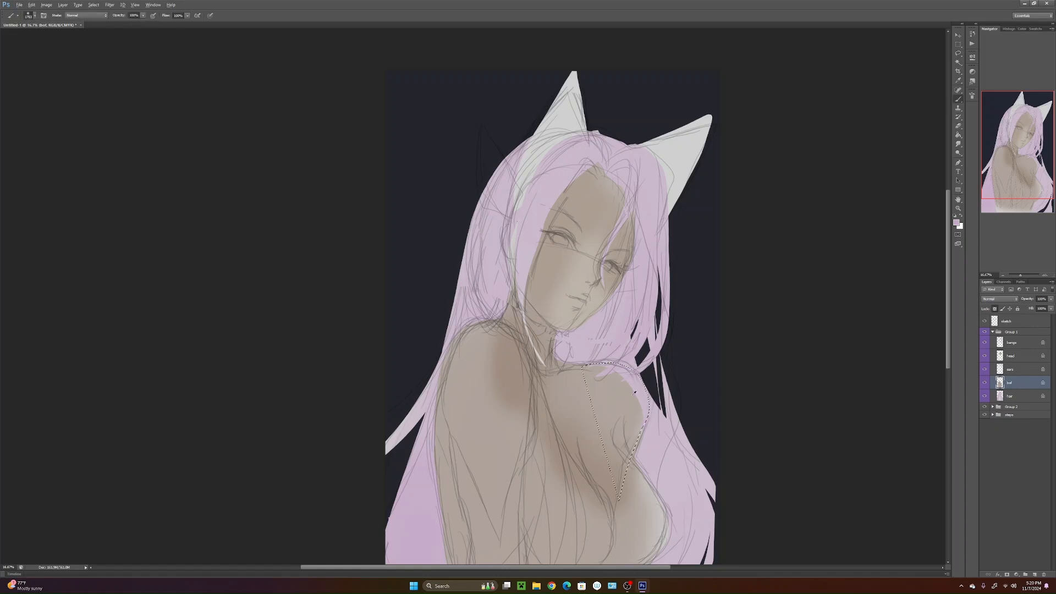
pyautogui.click(994, 308)
pyautogui.keyDown('alt'); pyautogui.click(634, 390); pyautogui.keyUp('alt')
pyautogui.moveTo(636, 387); pyautogui.dragTo(632, 379)
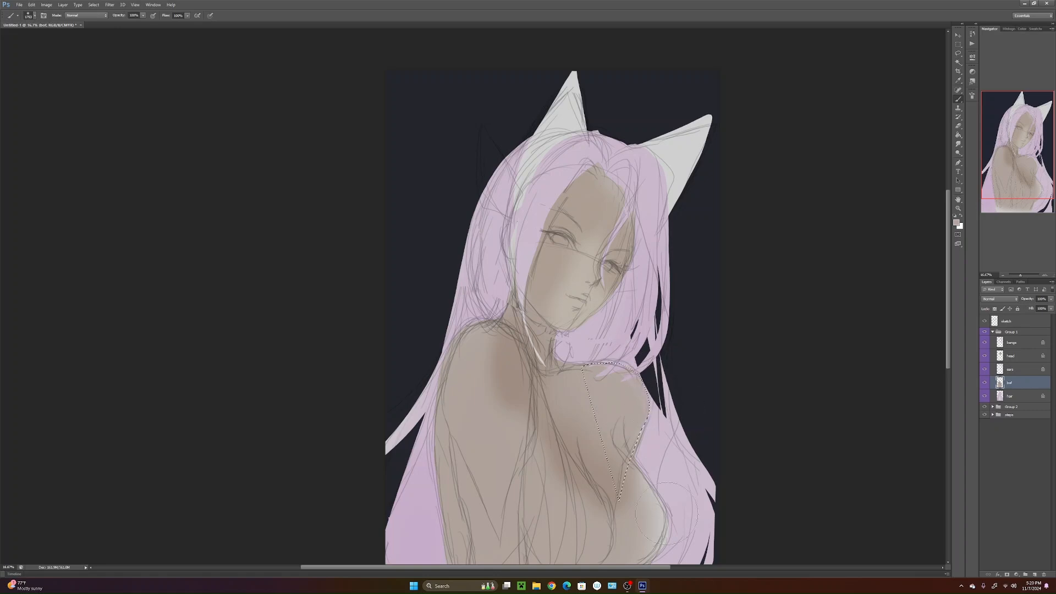
pyautogui.moveTo(667, 514)
pyautogui.mouseDown()
pyautogui.moveTo(659, 452)
pyautogui.moveTo(660, 522)
pyautogui.moveTo(625, 511)
pyautogui.moveTo(613, 454)
pyautogui.moveTo(626, 404)
pyautogui.moveTo(628, 456)
pyautogui.moveTo(634, 421)
pyautogui.mouseUp()
pyautogui.moveTo(645, 361)
pyautogui.mouseDown()
pyautogui.moveTo(646, 391)
pyautogui.moveTo(620, 438)
pyautogui.mouseUp()
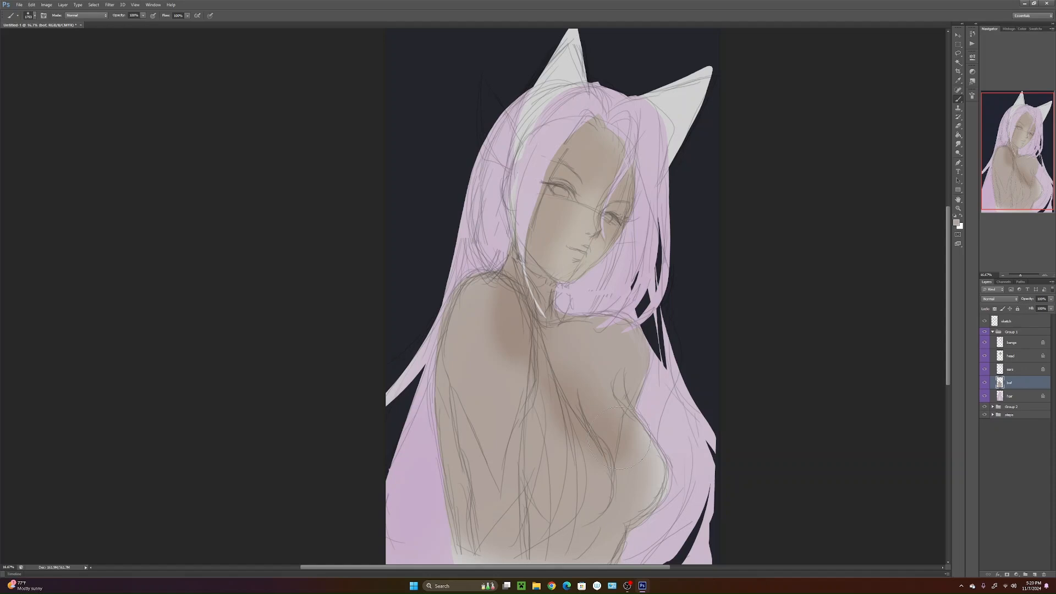
pyautogui.moveTo(603, 383); pyautogui.dragTo(591, 433)
pyautogui.moveTo(545, 332); pyautogui.dragTo(564, 373)
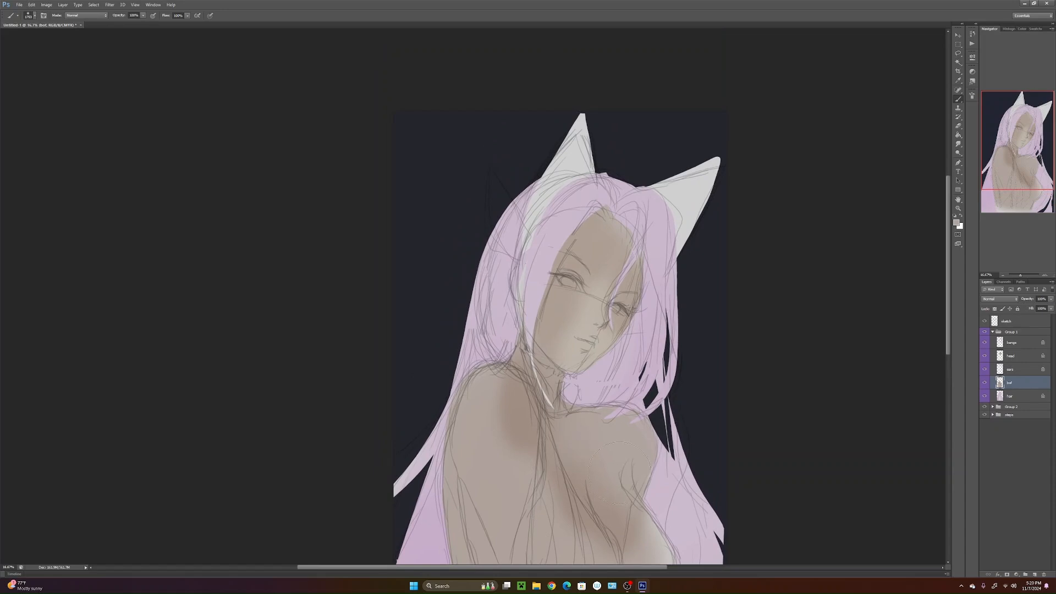
pyautogui.moveTo(638, 467); pyautogui.dragTo(611, 335)
pyautogui.moveTo(692, 398); pyautogui.dragTo(752, 397)
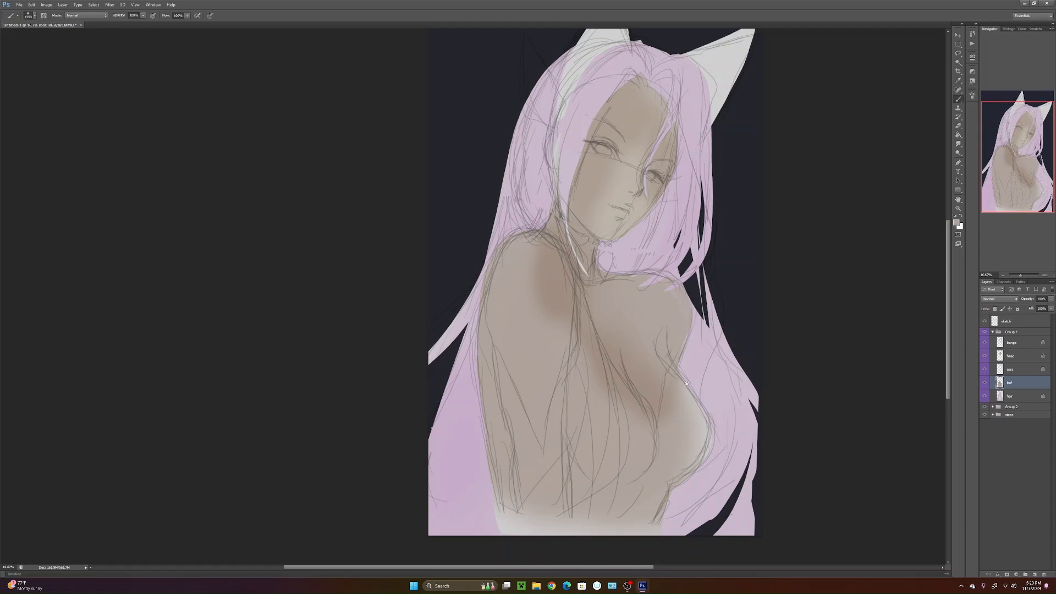
pyautogui.moveTo(684, 379); pyautogui.dragTo(652, 404)
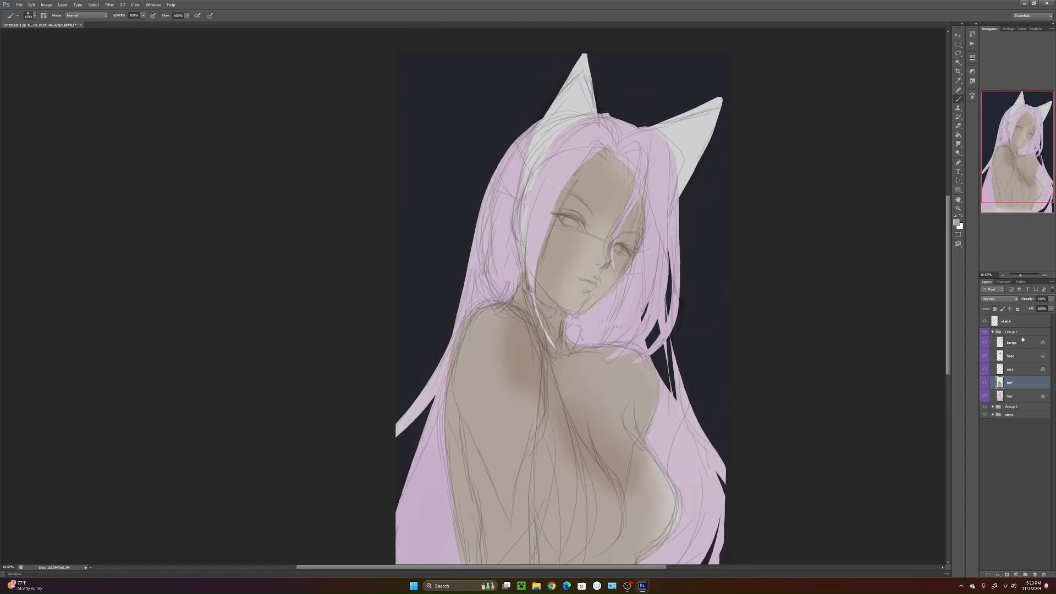
pyautogui.click(1012, 342)
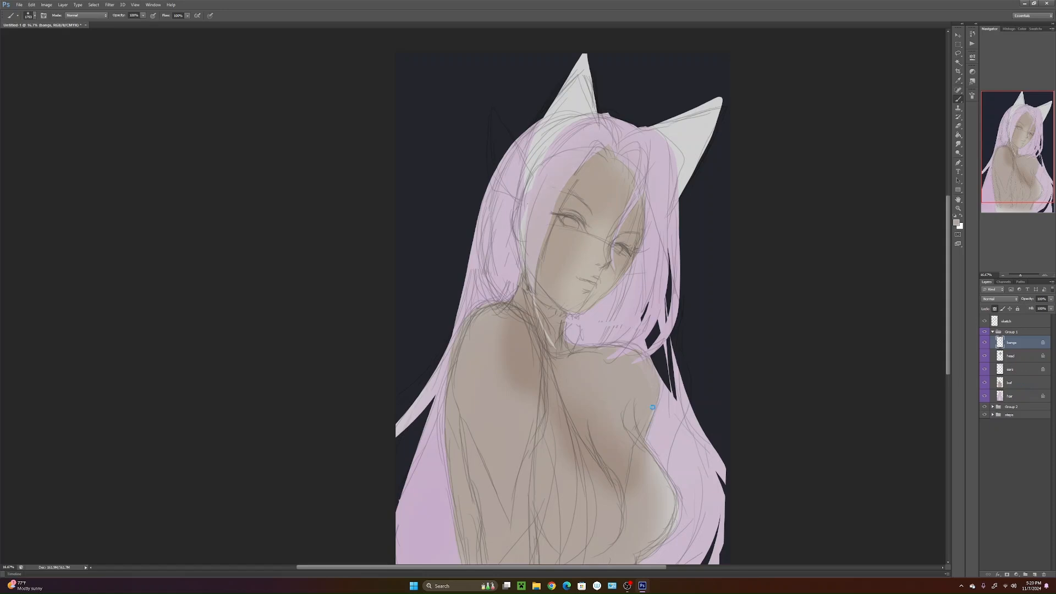
pyautogui.click(1017, 382)
pyautogui.moveTo(653, 407); pyautogui.dragTo(604, 374)
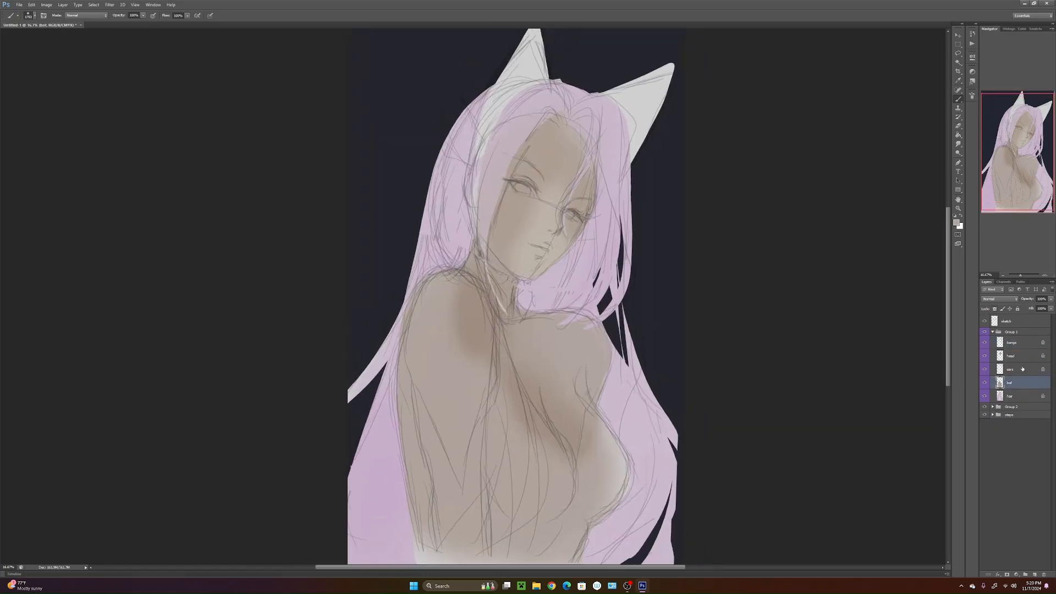
# - Reset the foreground colour to black and brush both cat ears dark grey on the ears layer
pyautogui.click(1015, 358)
pyautogui.click(1016, 371)
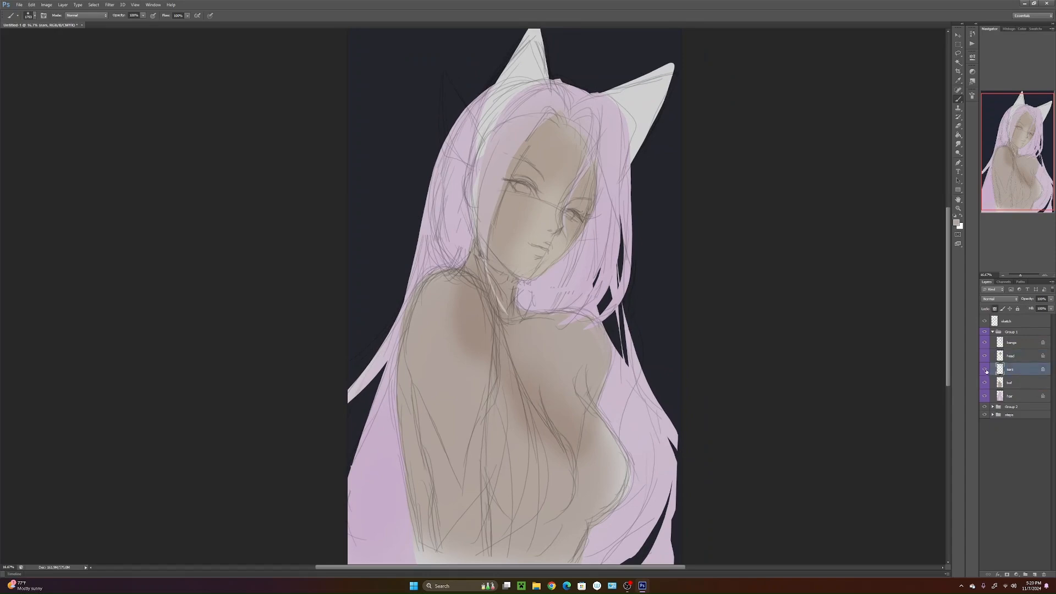
pyautogui.press('d')
pyautogui.moveTo(641, 113)
pyautogui.mouseDown()
pyautogui.moveTo(639, 94)
pyautogui.moveTo(665, 90)
pyautogui.moveTo(637, 149)
pyautogui.mouseUp()
pyautogui.moveTo(518, 104)
pyautogui.mouseDown()
pyautogui.moveTo(536, 61)
pyautogui.moveTo(487, 140)
pyautogui.mouseUp()
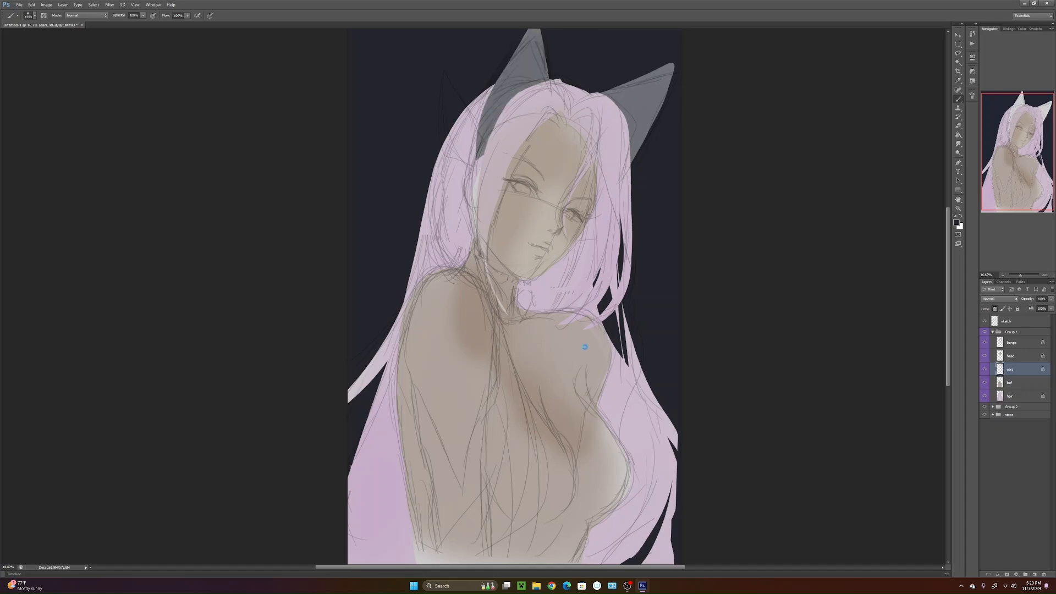
# - Sample a light tone from the figure, adjust the brush size and softly lighten both cat ears with it
pyautogui.moveTo(555, 391); pyautogui.dragTo(599, 347)
pyautogui.keyDown('alt'); pyautogui.click(559, 401); pyautogui.keyUp('alt')
pyautogui.rightClick(575, 379)
pyautogui.moveTo(620, 391); pyautogui.dragTo(632, 390)
pyautogui.click(677, 327)
pyautogui.moveTo(566, 372)
pyautogui.mouseDown()
pyautogui.moveTo(578, 377)
pyautogui.moveTo(585, 352)
pyautogui.mouseUp()
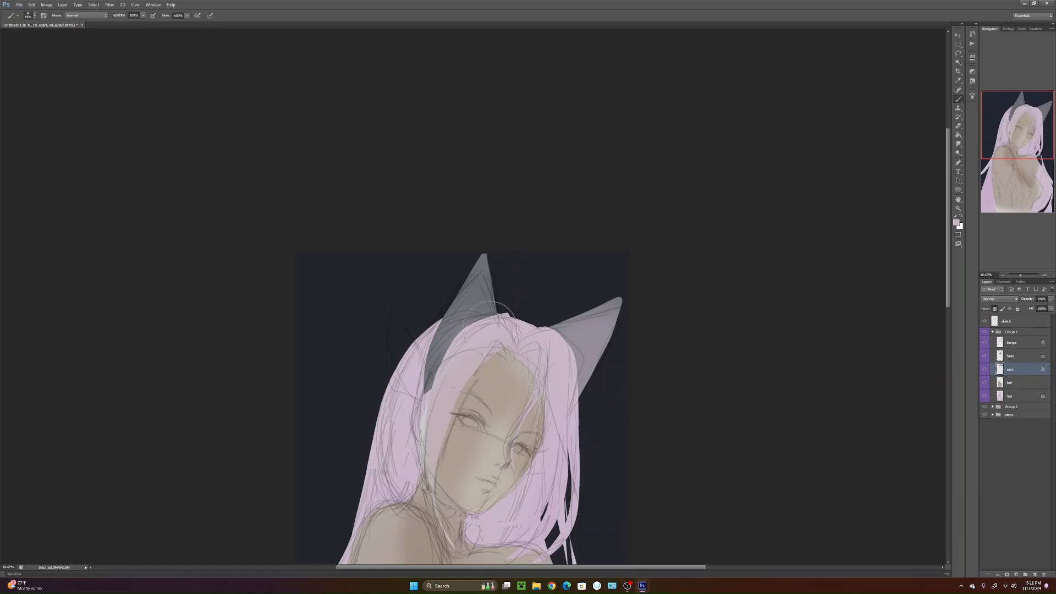
pyautogui.moveTo(490, 329); pyautogui.dragTo(511, 271)
# - On the head layer, lasso the human ear beside the face, unlock transparent pixels and paint the ear in skin tone
pyautogui.moveTo(587, 553); pyautogui.dragTo(604, 209)
pyautogui.moveTo(586, 280); pyautogui.dragTo(611, 355)
pyautogui.click(958, 53)
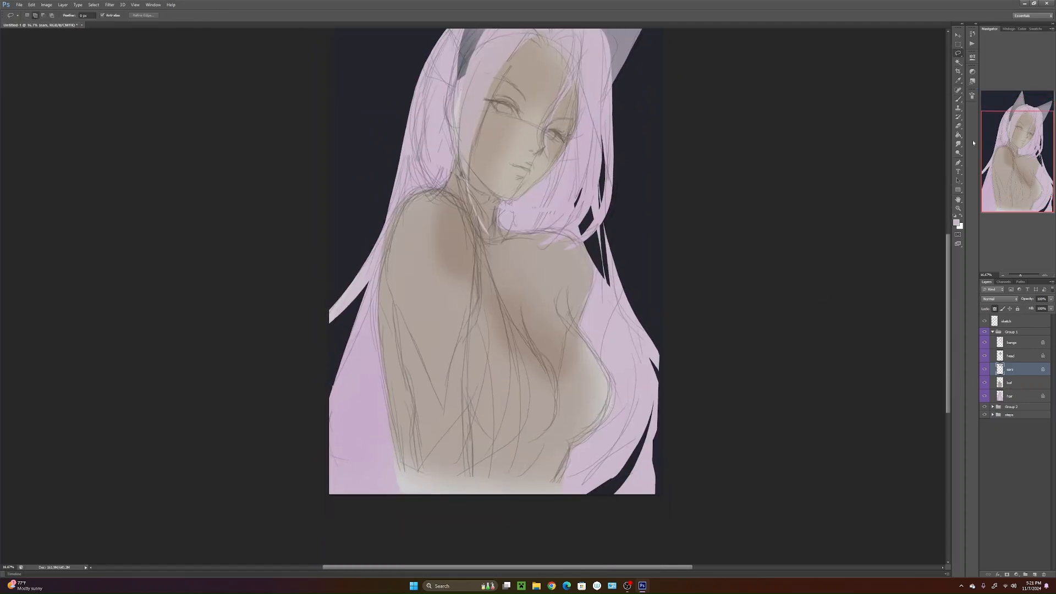
pyautogui.moveTo(589, 390); pyautogui.dragTo(624, 458)
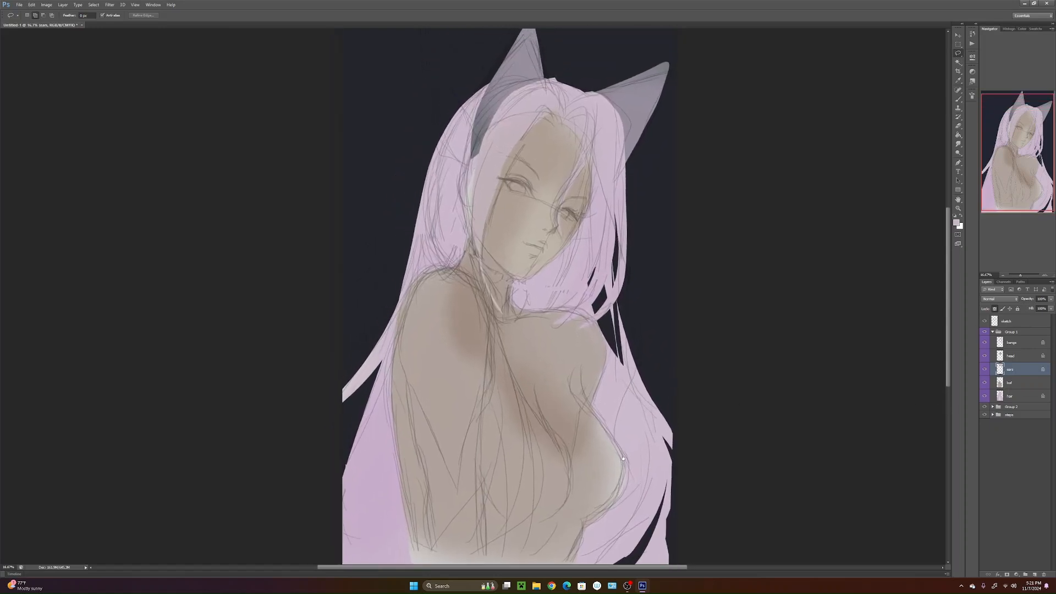
pyautogui.hotkey('alt', ']')
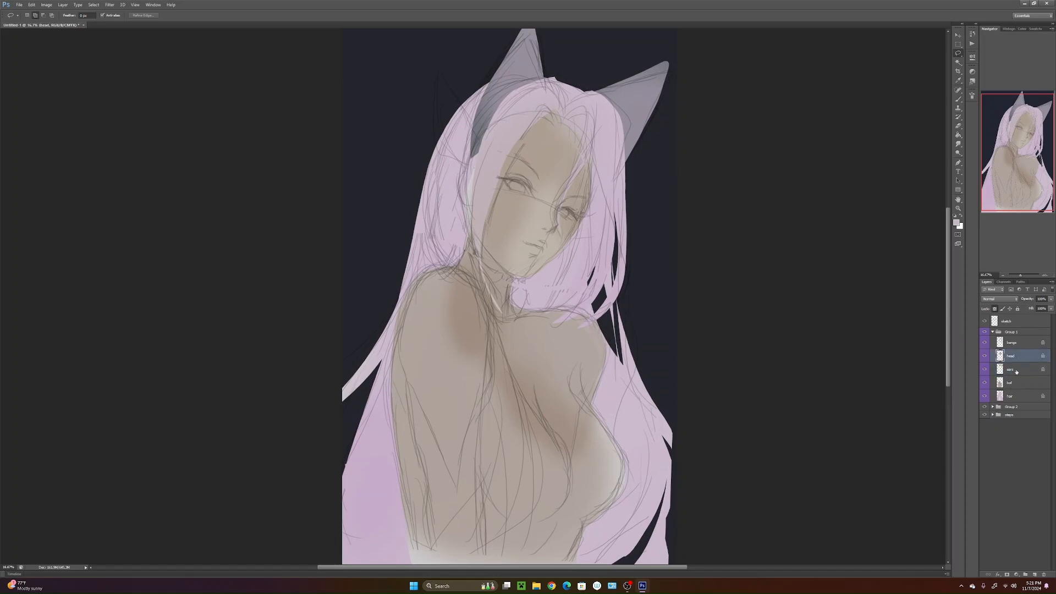
pyautogui.press('v')
pyautogui.press('b')
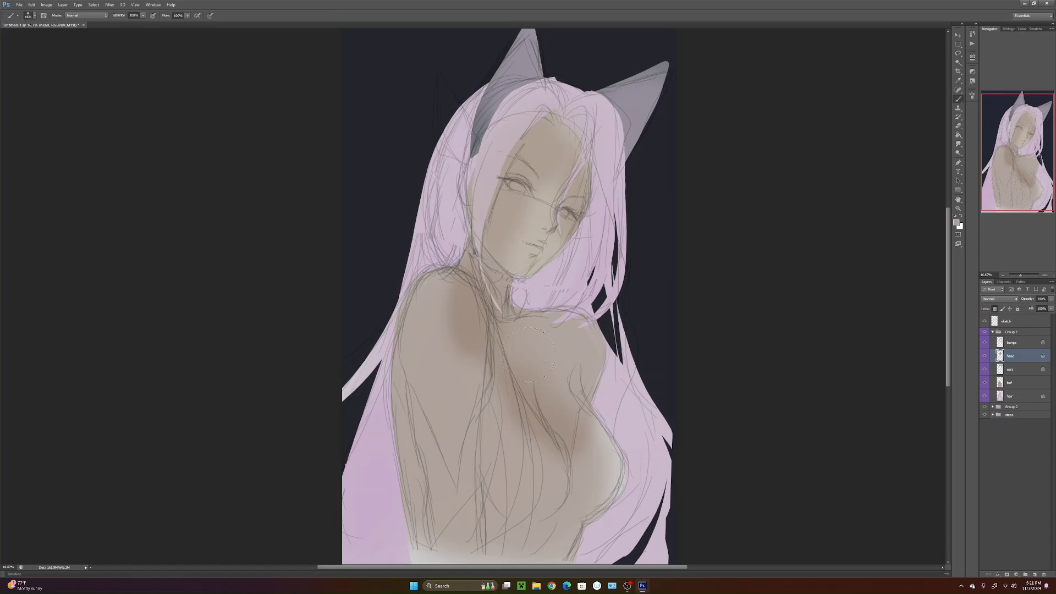
pyautogui.press('l')
pyautogui.moveTo(466, 160); pyautogui.dragTo(471, 160)
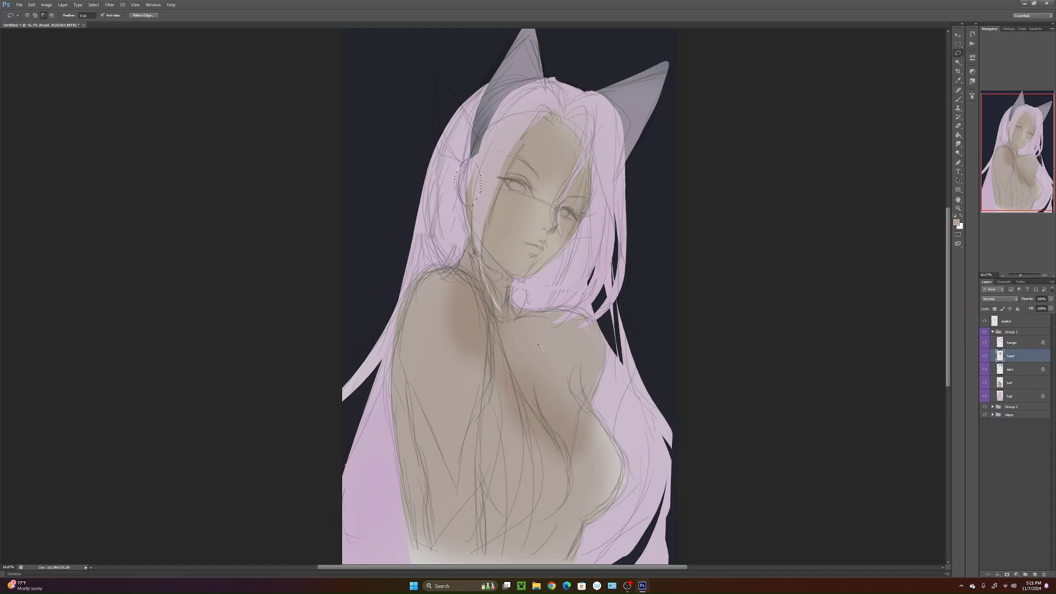
pyautogui.press('v')
pyautogui.press('b')
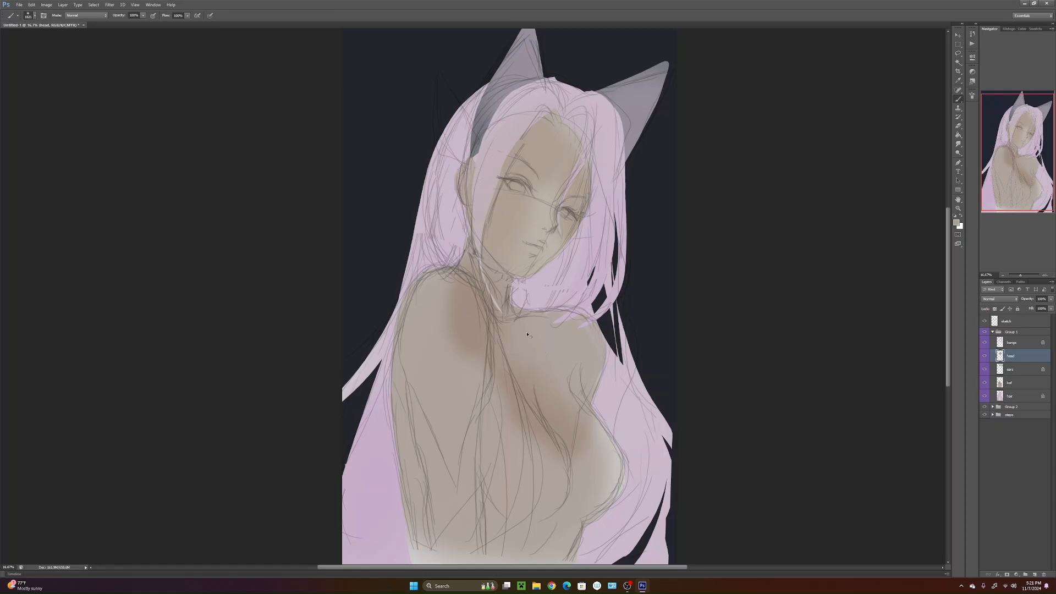
# - On the bangs layer, lasso a long hair strand running from beside the ear over the shoulder and down the chest, working in full-screen view
pyautogui.moveTo(527, 333); pyautogui.dragTo(514, 296)
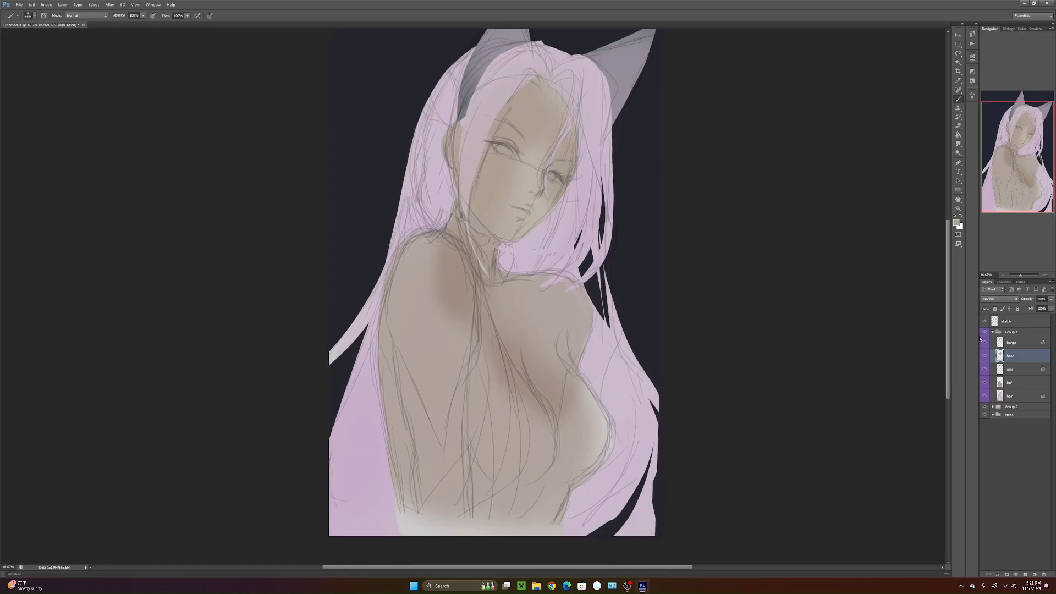
pyautogui.click(1014, 343)
pyautogui.press('l')
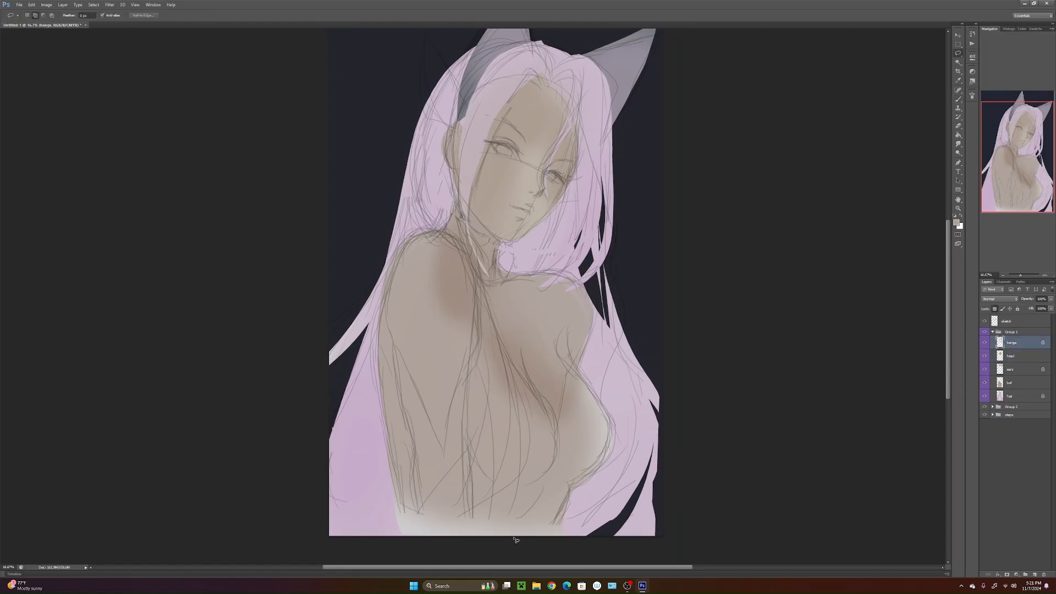
pyautogui.moveTo(418, 139); pyautogui.dragTo(419, 139)
pyautogui.press('alt')
pyautogui.moveTo(480, 318); pyautogui.dragTo(444, 236)
pyautogui.press('f')
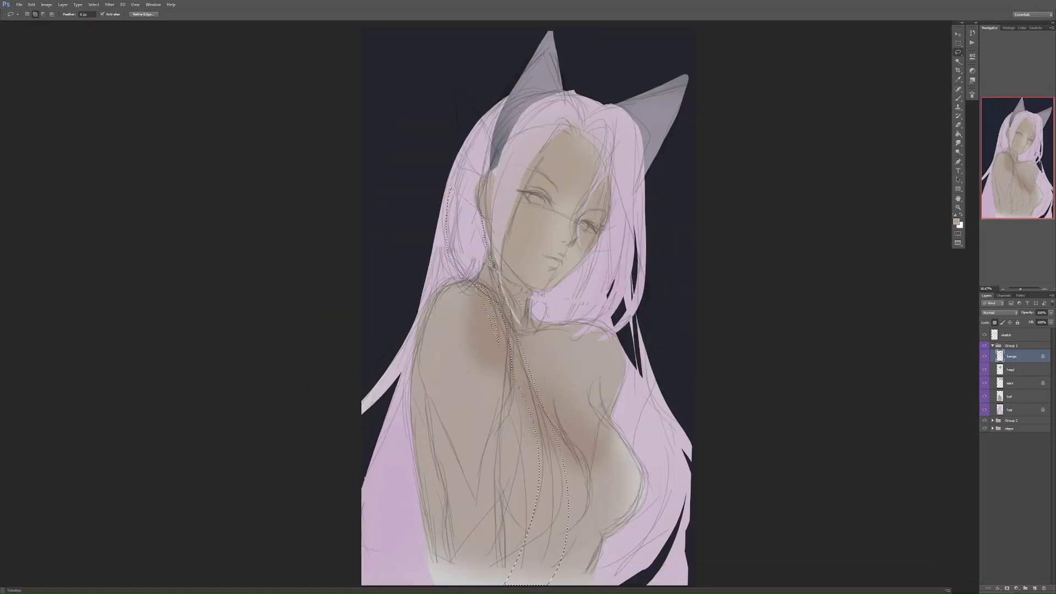
pyautogui.hotkey('ctrl', 'd')
pyautogui.moveTo(709, 382)
pyautogui.mouseDown()
pyautogui.moveTo(636, 389)
pyautogui.moveTo(668, 361)
pyautogui.mouseUp()
pyautogui.hotkey('ctrl', 'shift', 'd')
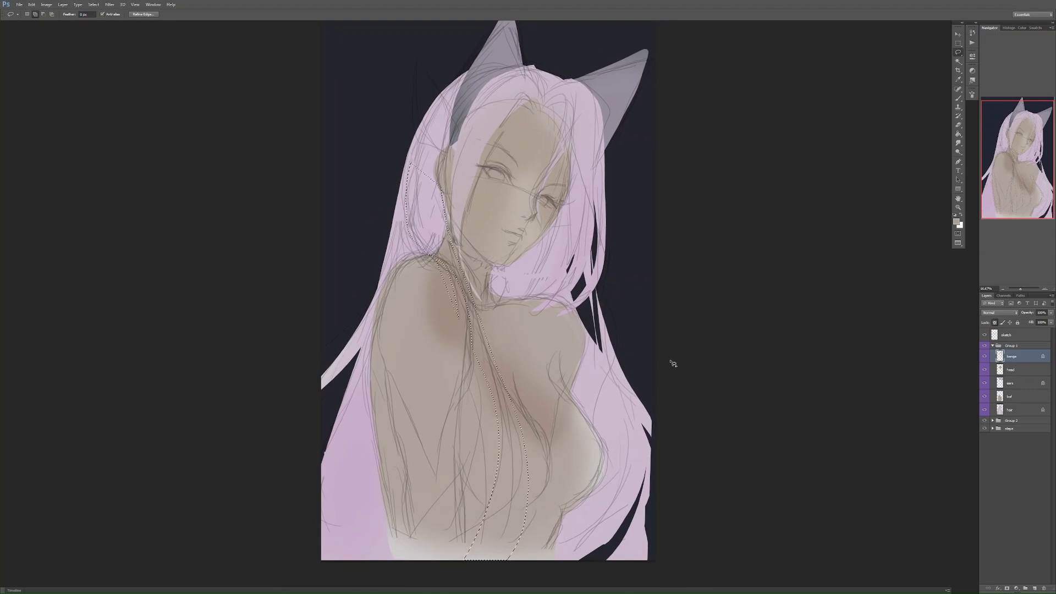
pyautogui.press('alt')
pyautogui.hotkey('ctrl', 'alt', 'z')
# - Unlock the bangs layer's transparent pixels, fill the lassoed strand with pale lilac sampled from the hair, and collapse Group 1
pyautogui.press('g')
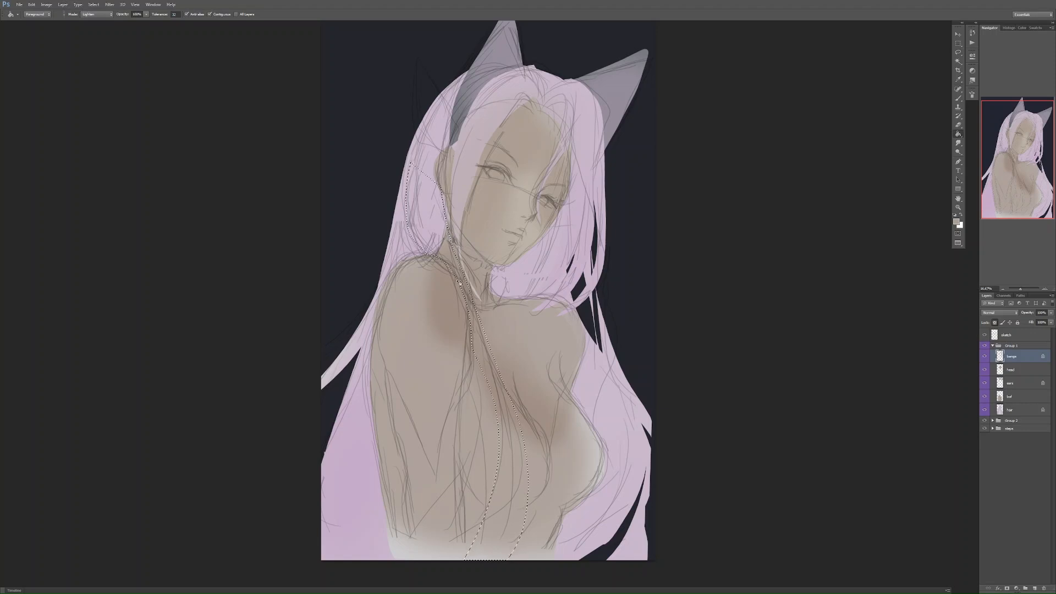
pyautogui.click(993, 323)
pyautogui.keyDown('alt'); pyautogui.click(530, 271); pyautogui.keyUp('alt')
pyautogui.click(471, 299)
pyautogui.moveTo(558, 439); pyautogui.dragTo(552, 487)
pyautogui.click(999, 346)
pyautogui.click(993, 346)
pyautogui.click(1007, 335)
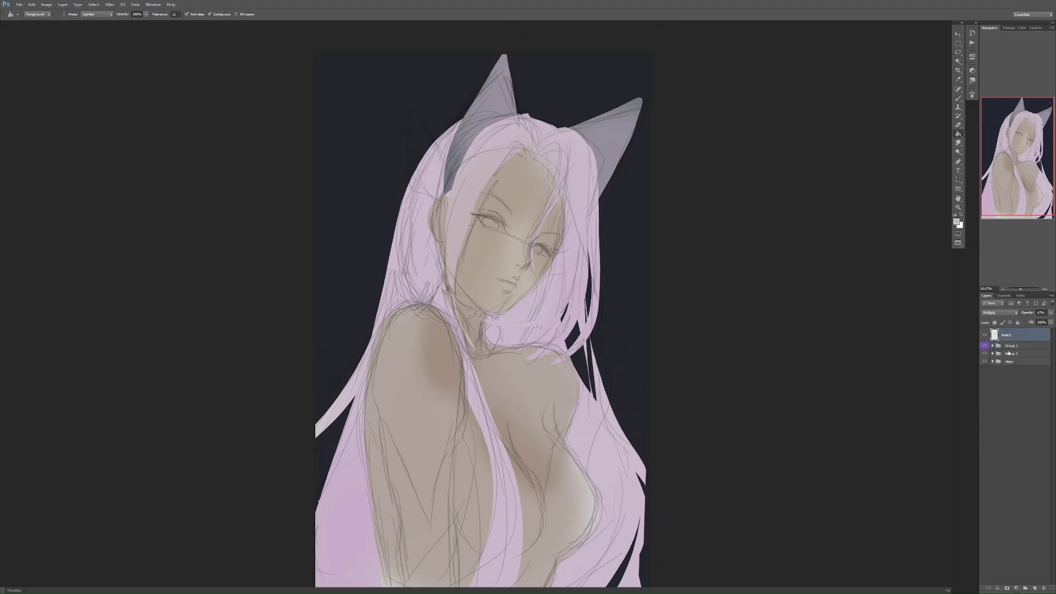
pyautogui.keyDown('ctrl'); pyautogui.click(1010, 355); pyautogui.keyUp('ctrl')
pyautogui.press('Delete')
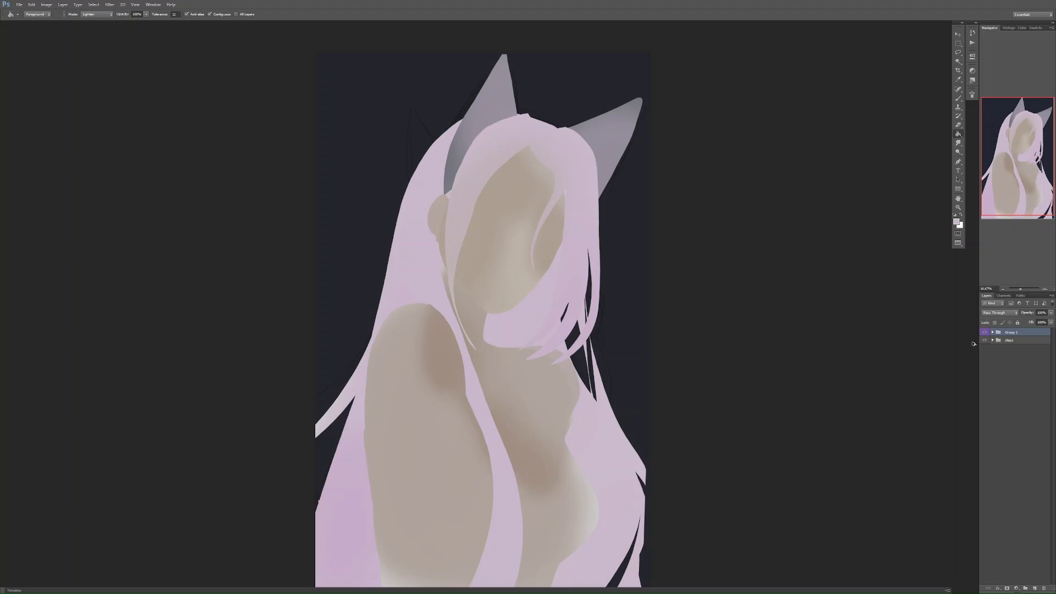
pyautogui.hotkey('ctrl', 'z')
pyautogui.click(1014, 356)
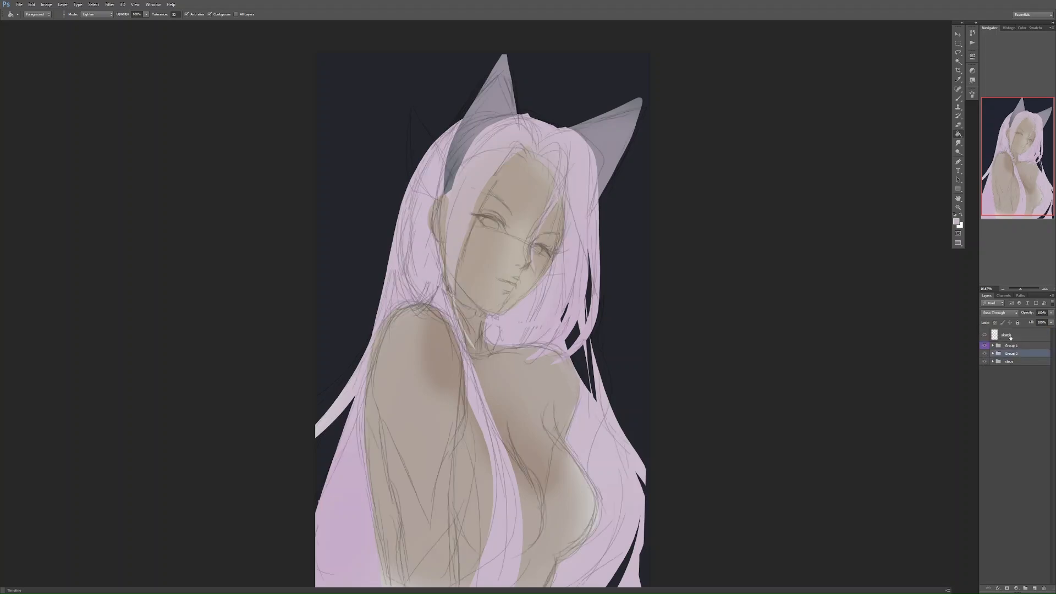
pyautogui.keyDown('shift'); pyautogui.click(1010, 336); pyautogui.keyUp('shift')
# - Rename Group 1 as "pink" and Group 2 as "bg"
pyautogui.click(1013, 347)
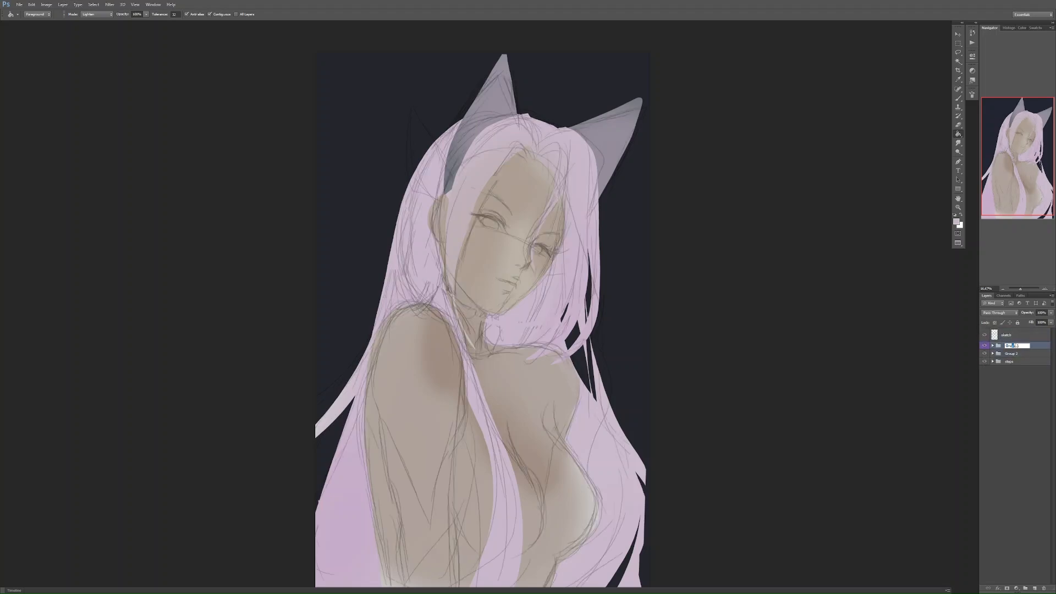
pyautogui.moveTo(1024, 346); pyautogui.dragTo(960, 356)
pyautogui.write('pink')
pyautogui.doubleClick(1011, 353)
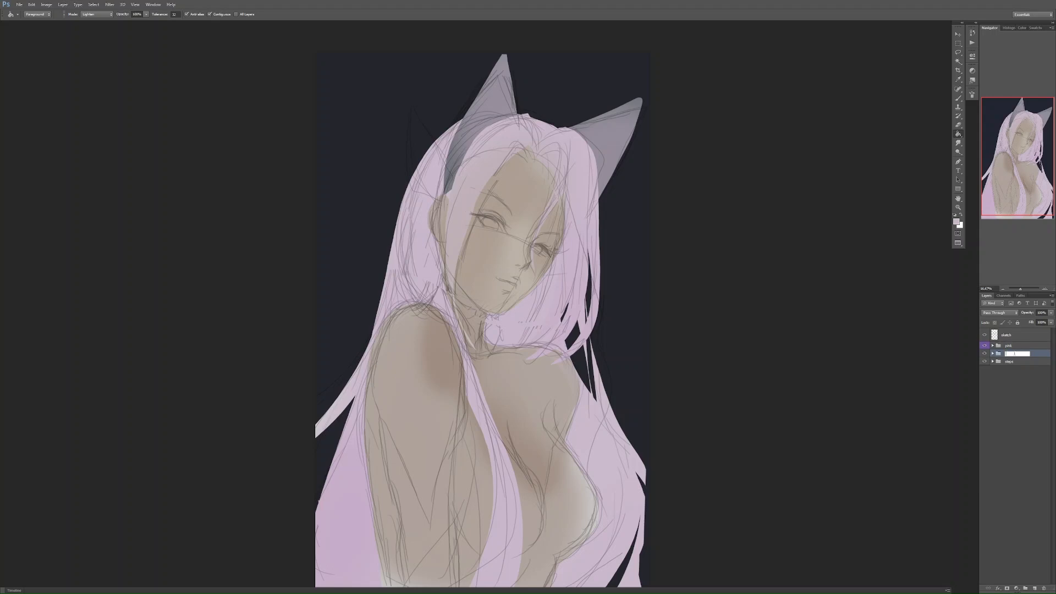
# - Duplicate the sketch layer with the pink and bg groups, merge the copies into one layer and file it in the lowest layer group
pyautogui.click(1006, 336)
pyautogui.keyDown('shift'); pyautogui.click(1012, 355); pyautogui.keyUp('shift')
pyautogui.rightClick(1015, 346)
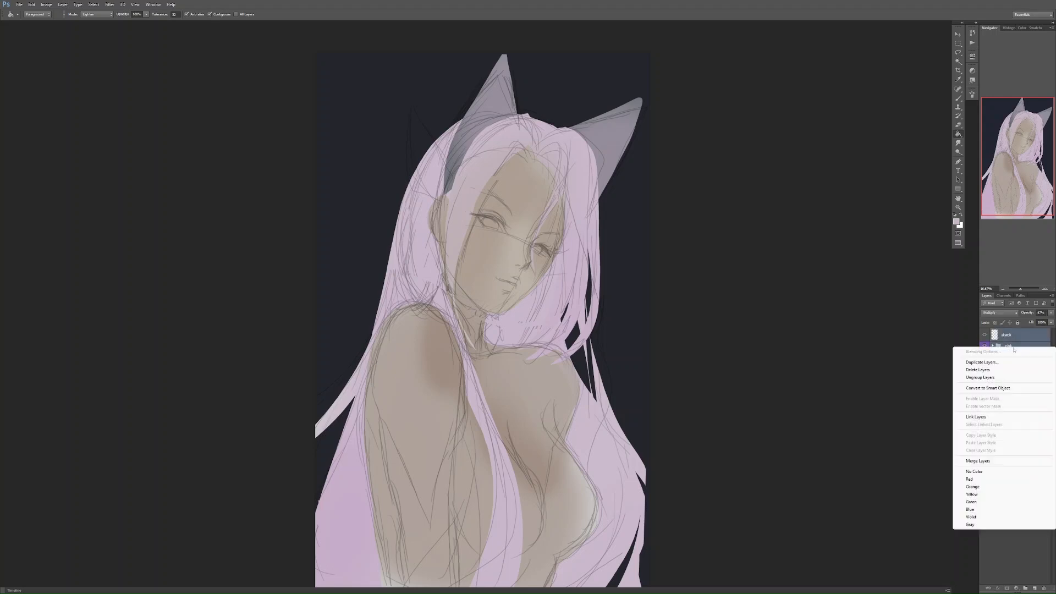
pyautogui.click(1010, 370)
pyautogui.press('Return')
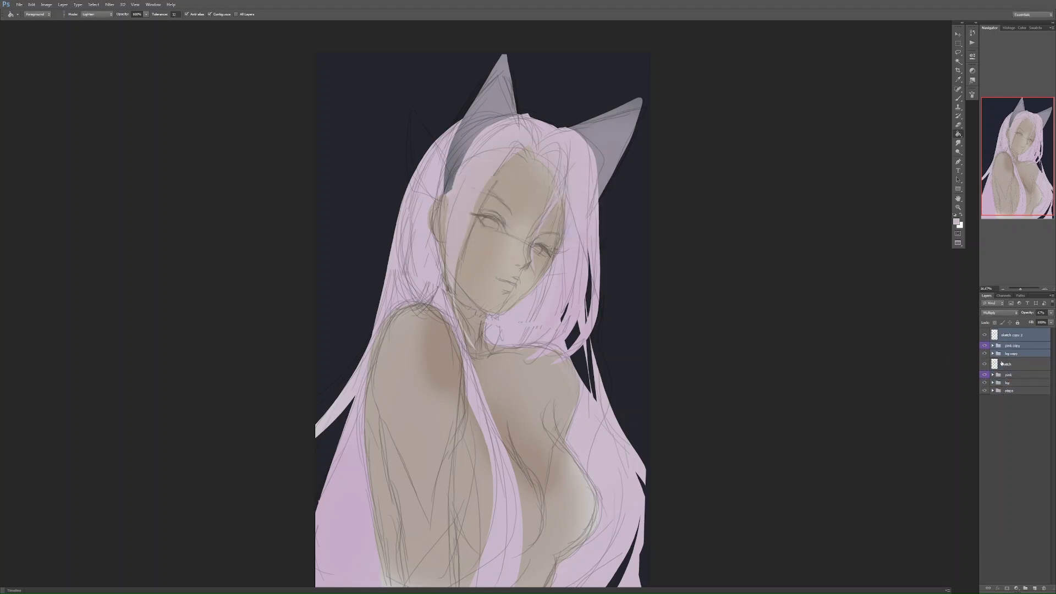
pyautogui.hotkey('ctrl', 'e')
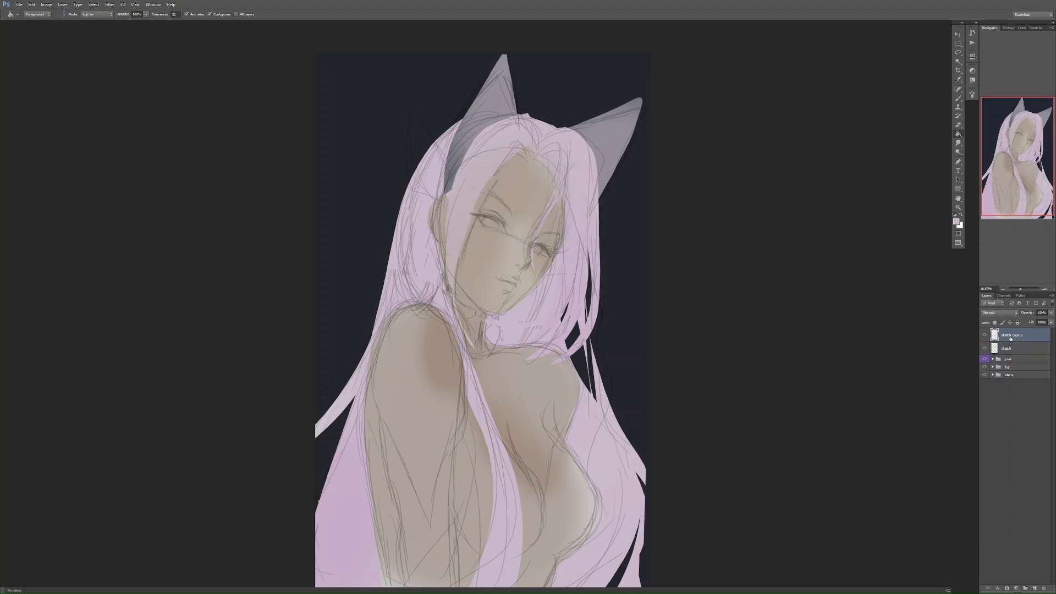
pyautogui.moveTo(1015, 337); pyautogui.dragTo(1010, 374)
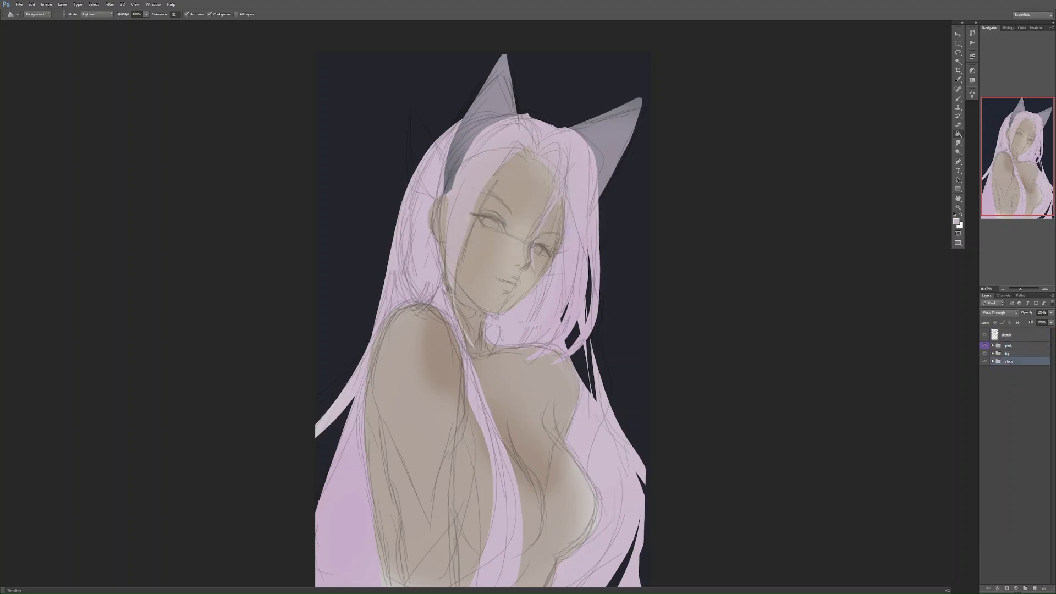
# - Expand the pink layer group and select its ears layer
pyautogui.click(993, 345)
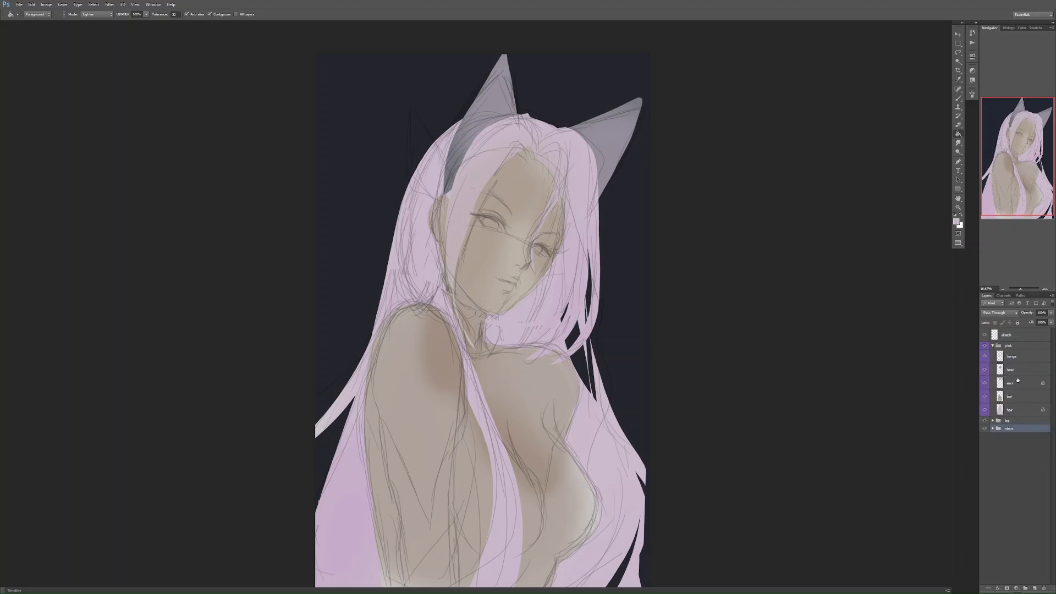
pyautogui.click(1022, 383)
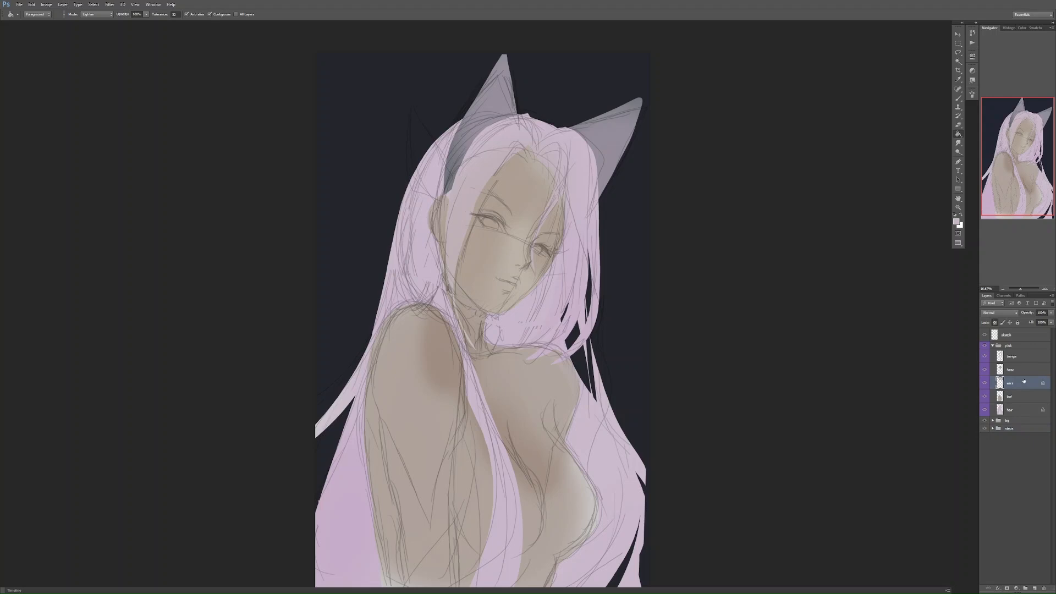
pyautogui.click(1045, 288)
pyautogui.click(1045, 288)
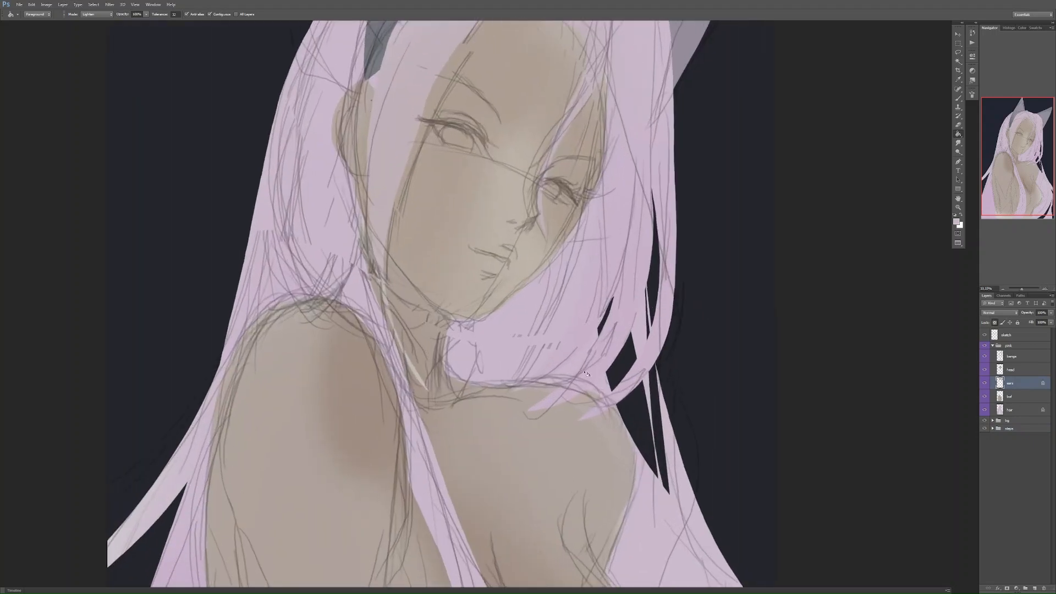
pyautogui.moveTo(664, 427); pyautogui.dragTo(699, 553)
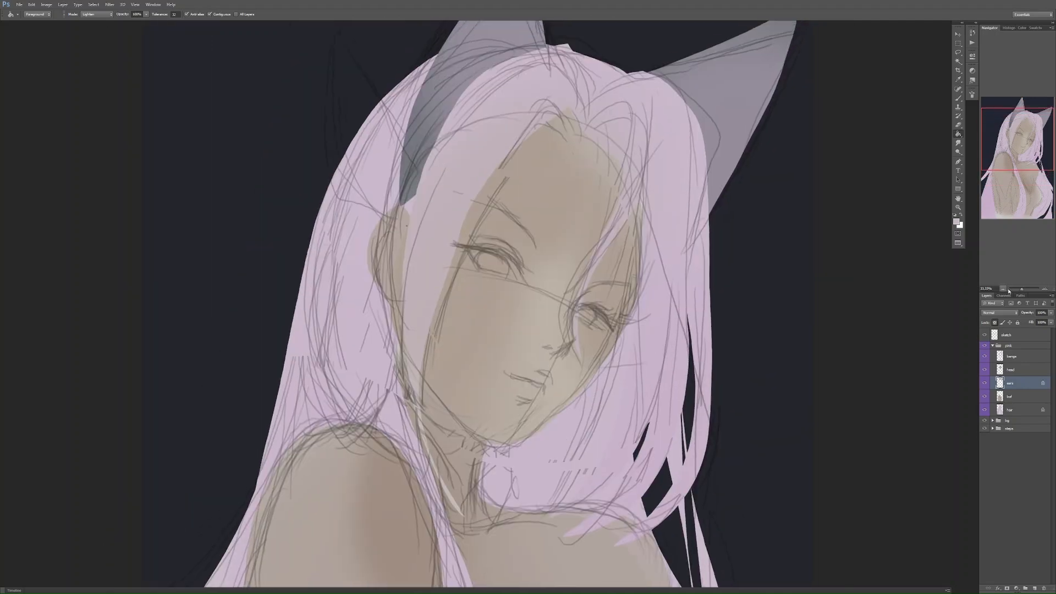
pyautogui.click(1004, 290)
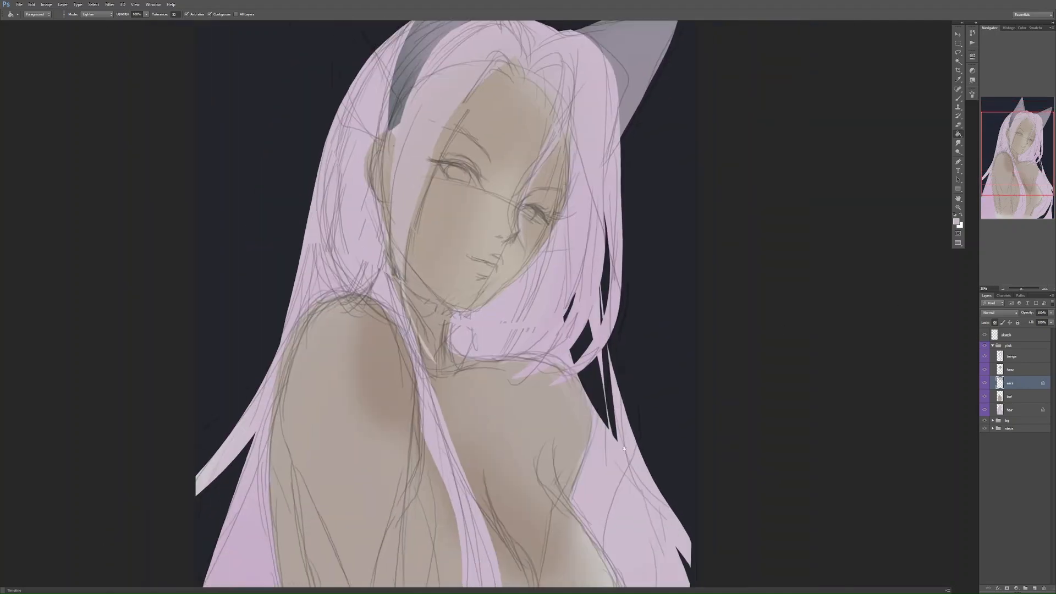
pyautogui.moveTo(619, 447)
pyautogui.mouseDown()
pyautogui.moveTo(621, 488)
pyautogui.moveTo(611, 427)
pyautogui.moveTo(621, 423)
pyautogui.mouseUp()
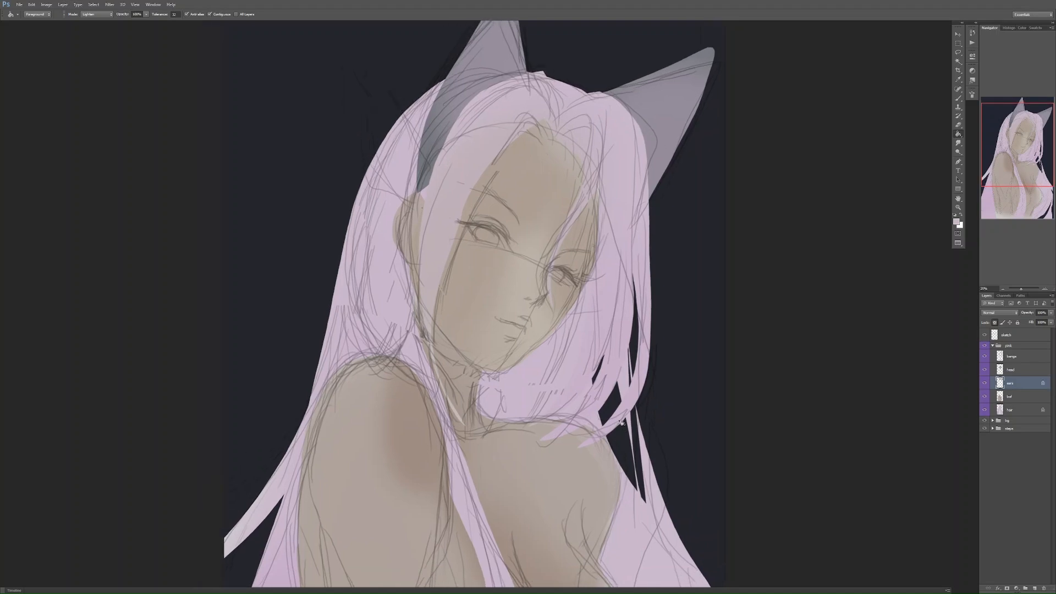
# - Take the Brush tool and set the foreground colour to a muted, desaturated brown with an orange hue
pyautogui.press('b')
pyautogui.click(957, 222)
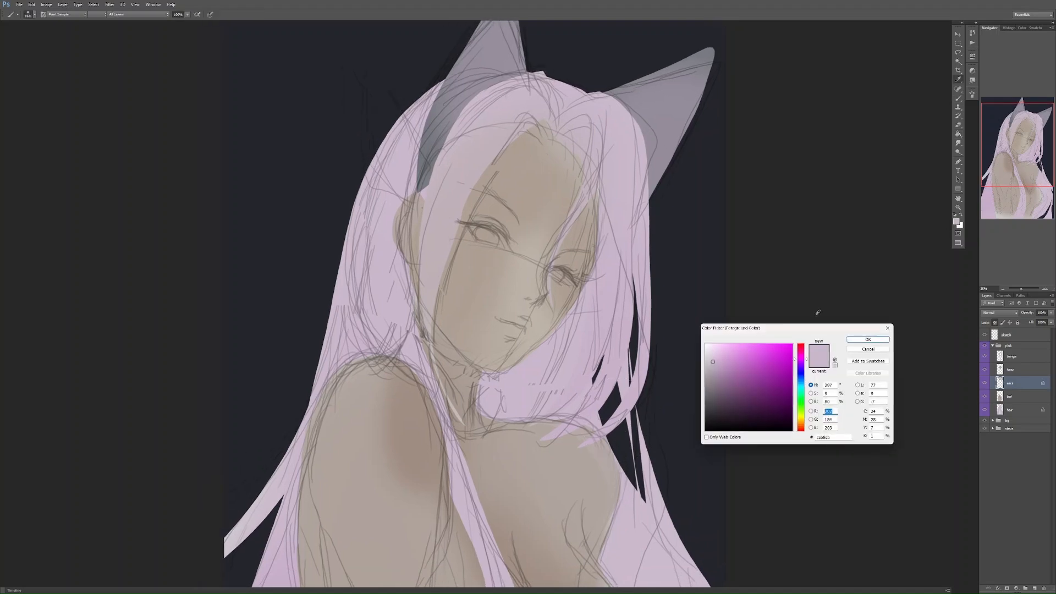
pyautogui.click(800, 424)
pyautogui.moveTo(720, 379)
pyautogui.mouseDown()
pyautogui.moveTo(725, 392)
pyautogui.moveTo(721, 378)
pyautogui.mouseUp()
pyautogui.click(723, 380)
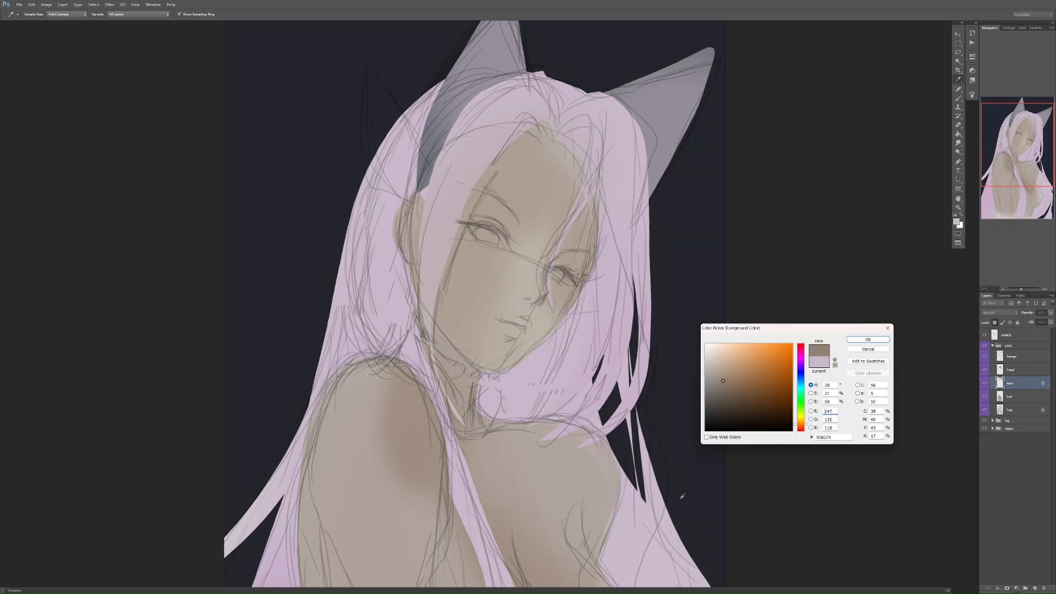
pyautogui.click(725, 376)
pyautogui.press('Return')
# - Select the head layer and reduce the brush to a smaller size with a soft, low-hardness edge
pyautogui.moveTo(590, 402); pyautogui.dragTo(607, 425)
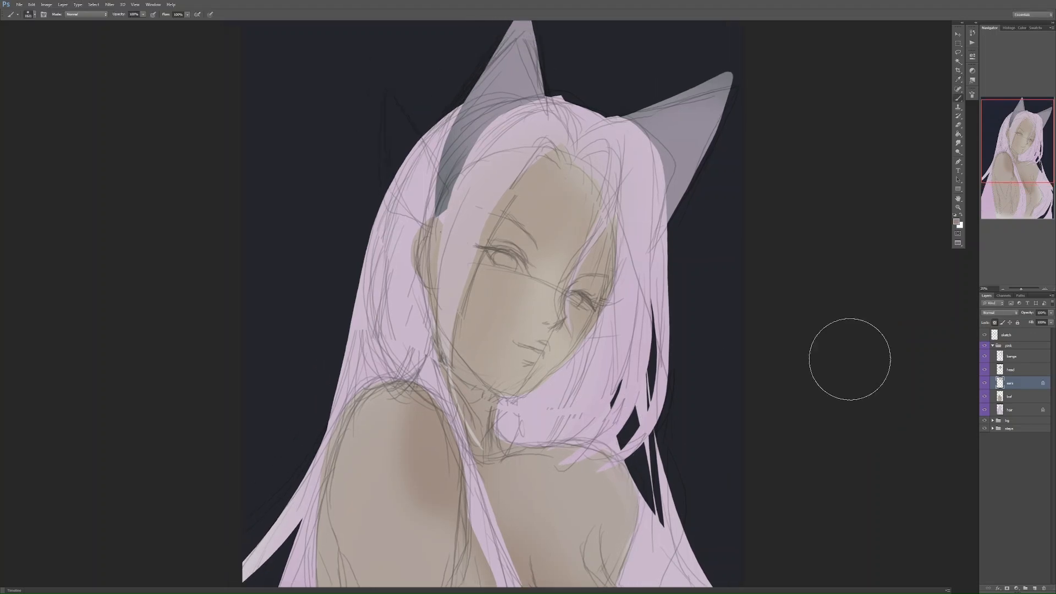
pyautogui.click(1019, 372)
pyautogui.rightClick(569, 317)
pyautogui.click(596, 334)
pyautogui.click(600, 350)
pyautogui.click(592, 334)
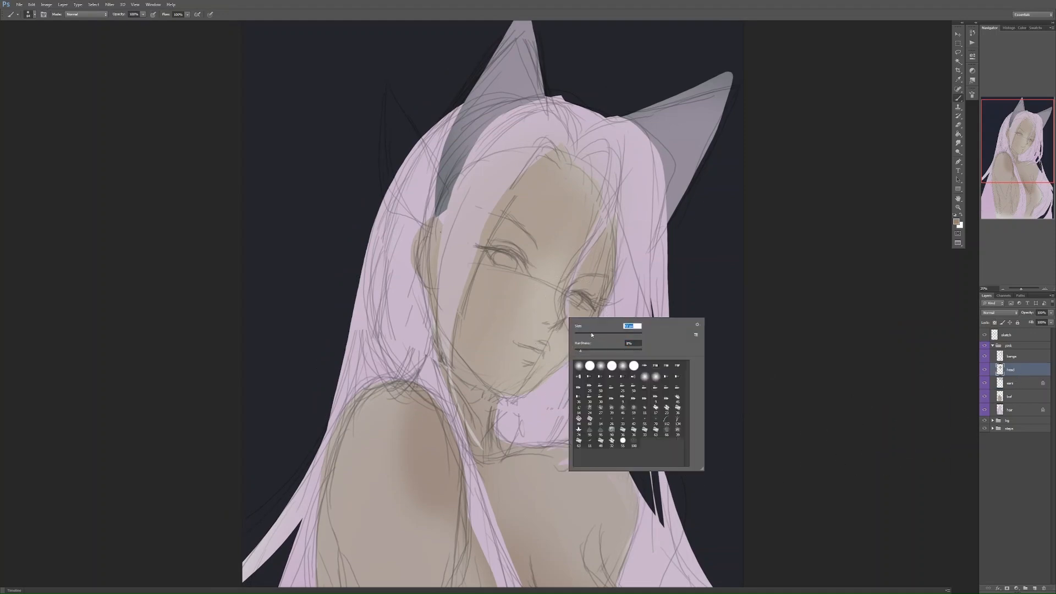
pyautogui.press('Return')
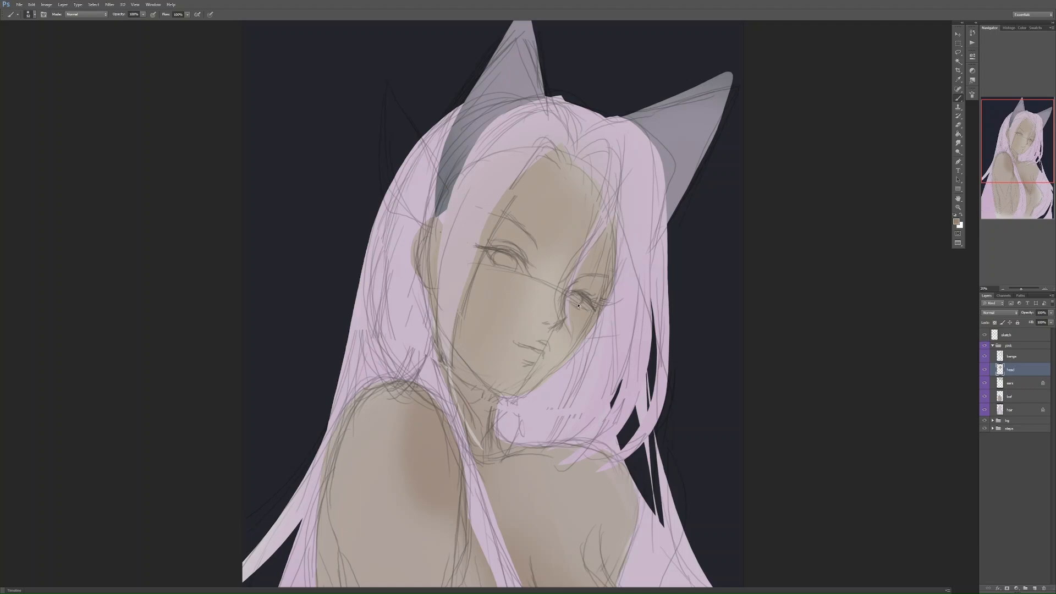
pyautogui.hotkey('alt', ',')
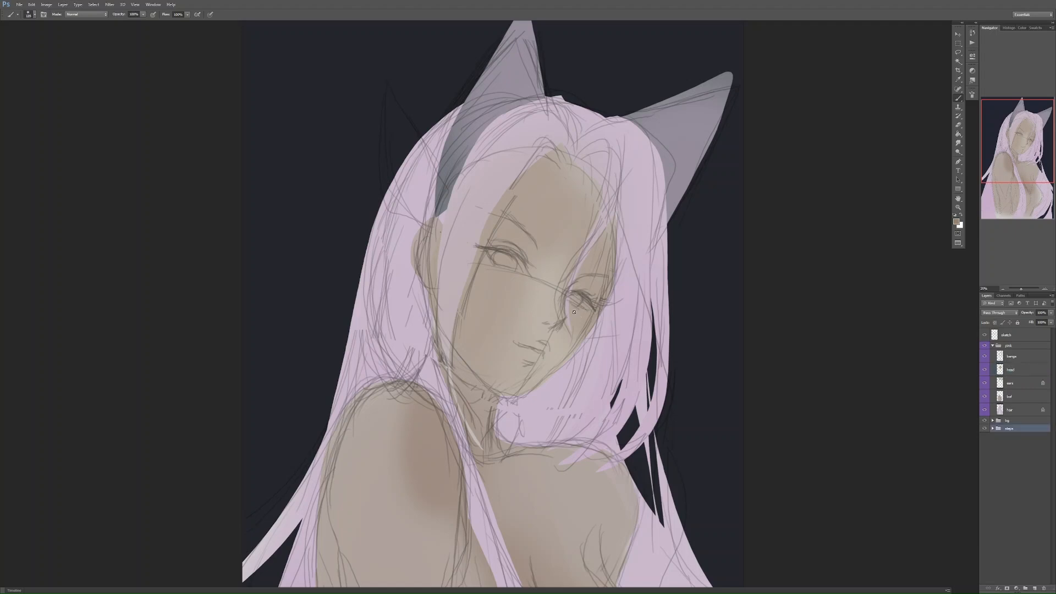
pyautogui.click(574, 311)
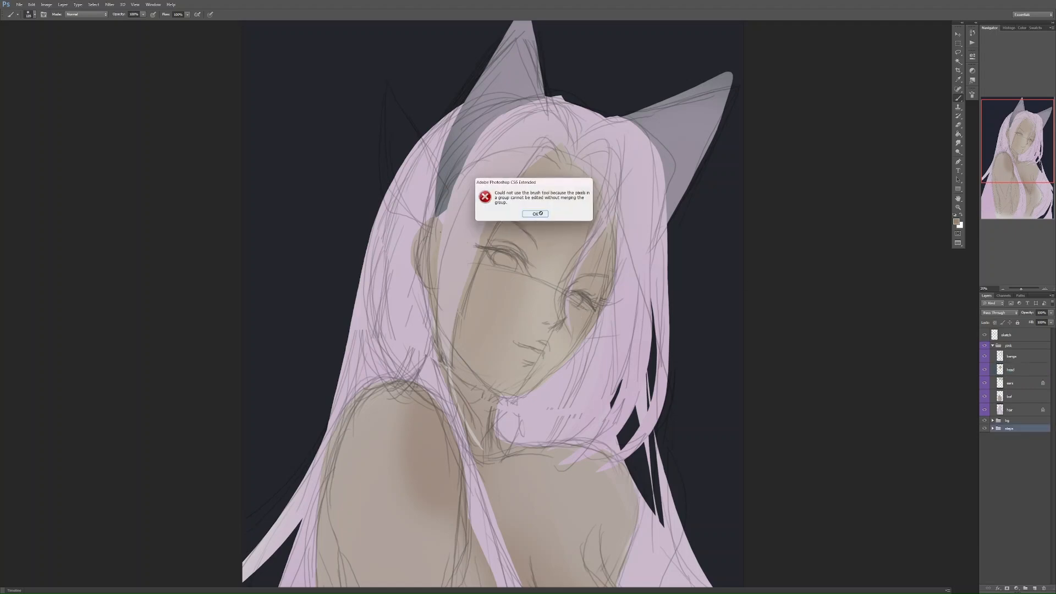
pyautogui.press('Return')
# - Lock the transparent pixels of every layer in the pink group, from bangs down to hair
pyautogui.click(1023, 370)
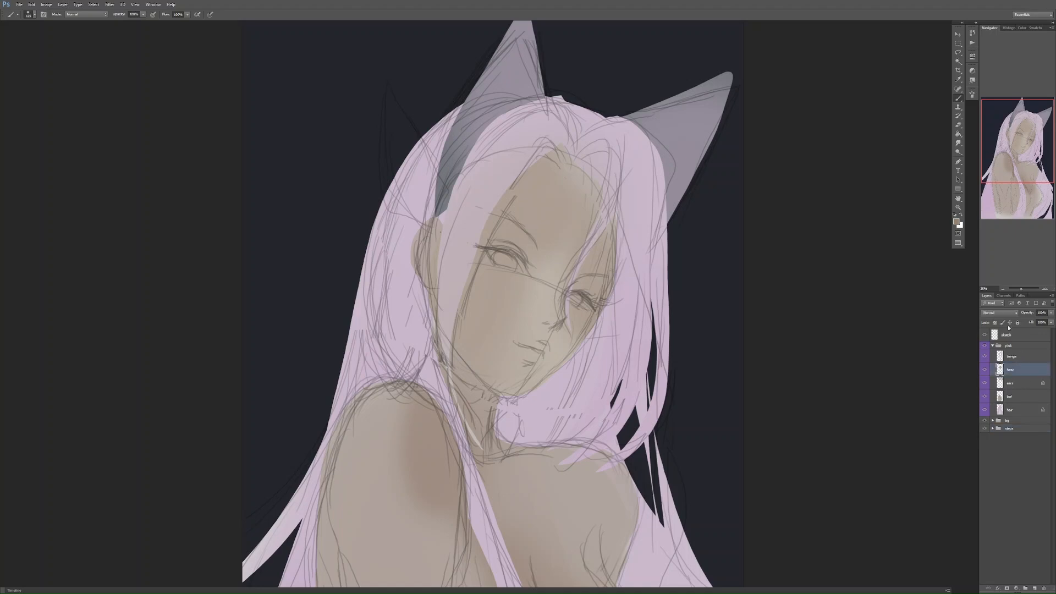
pyautogui.keyDown('ctrl'); pyautogui.click(1023, 357); pyautogui.keyUp('ctrl')
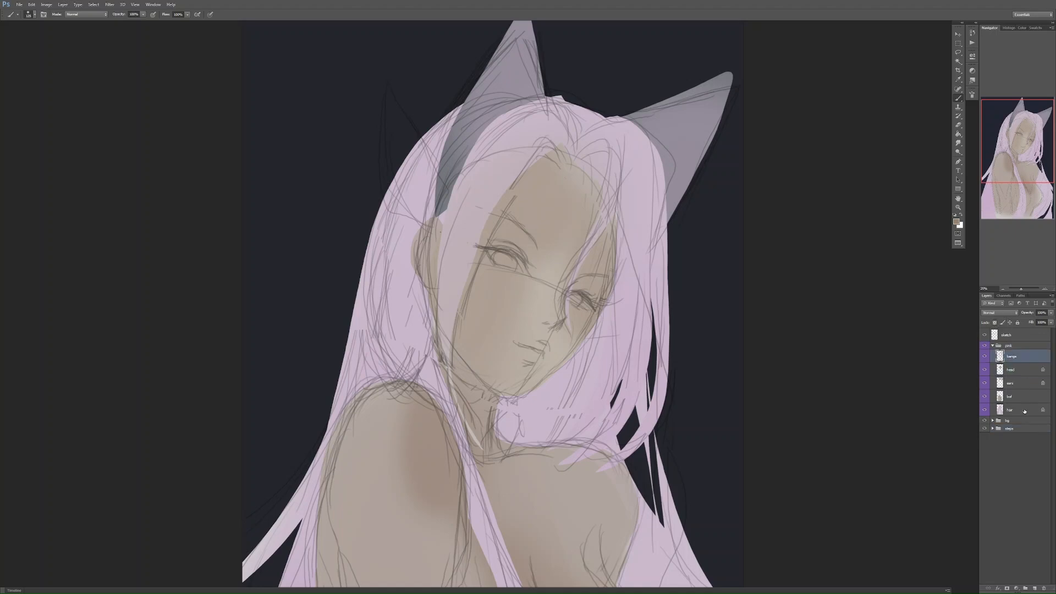
pyautogui.keyDown('shift'); pyautogui.click(1026, 411); pyautogui.keyUp('shift')
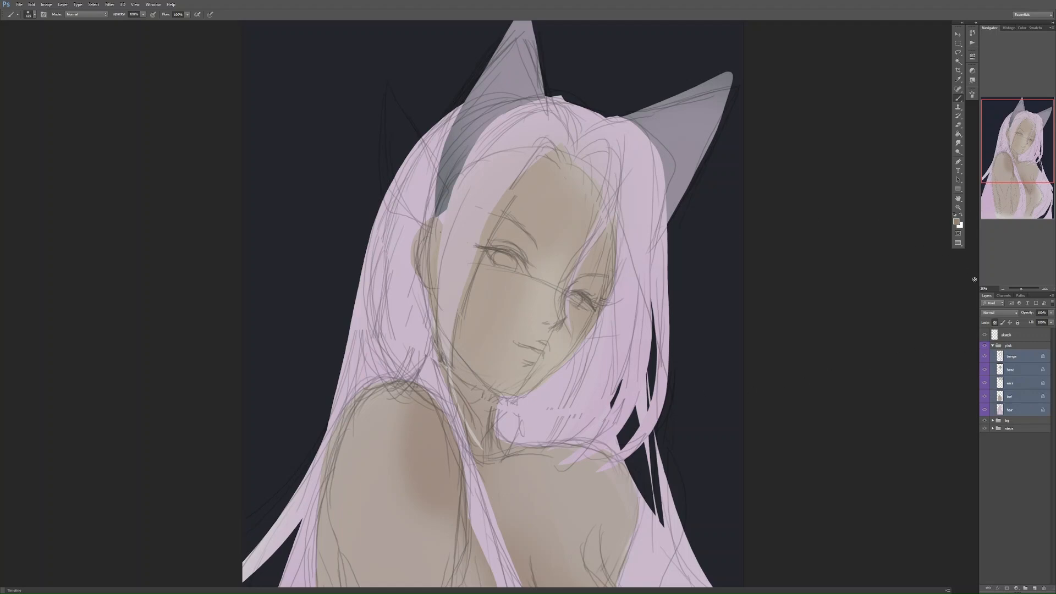
# - On the head layer, choose a darker brown foreground colour and softly shade the skin around both eyes
pyautogui.click(1025, 372)
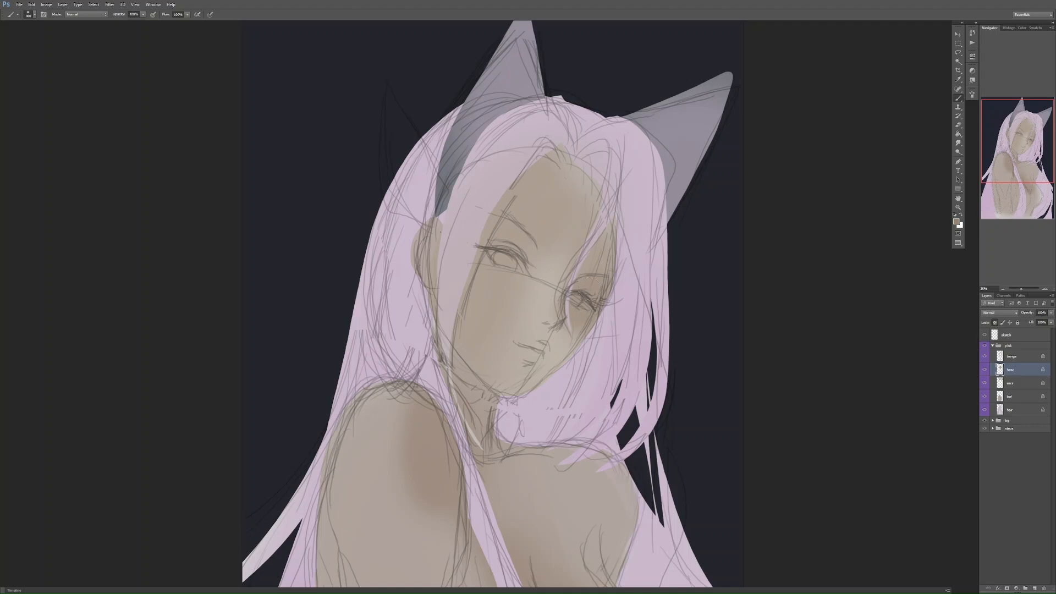
pyautogui.click(958, 221)
pyautogui.click(734, 389)
pyautogui.press('Return')
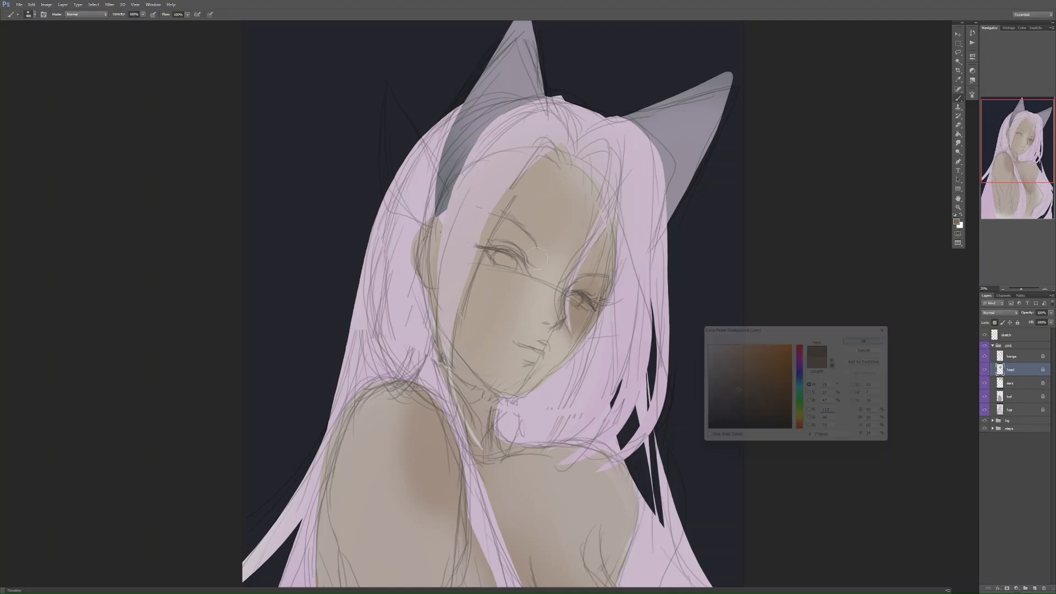
pyautogui.moveTo(494, 228); pyautogui.dragTo(540, 274)
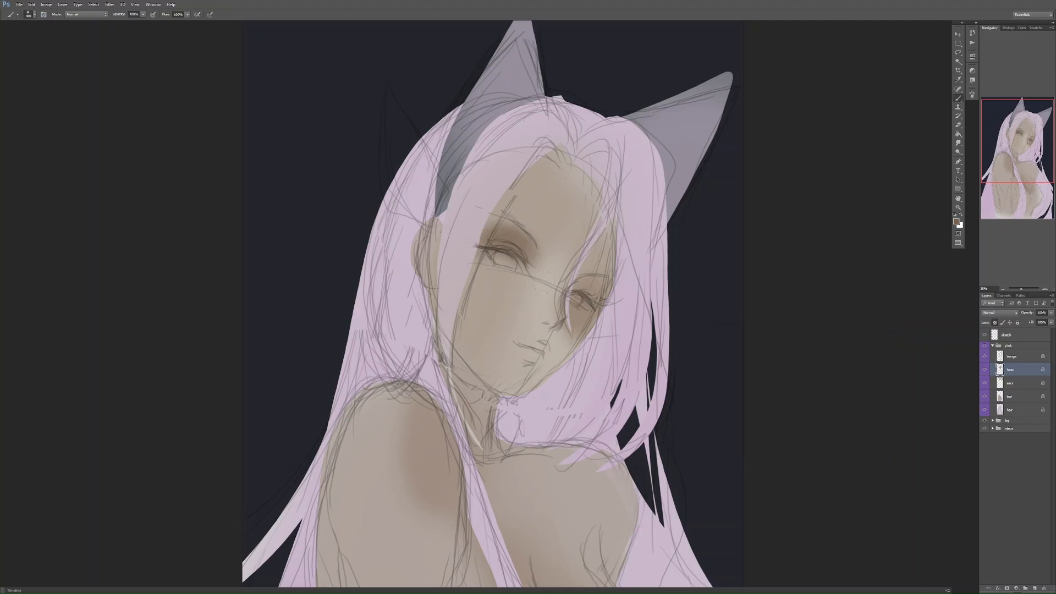
# - Adjust the brush size and shade the forehead, hair-side edge of the face, nose and area below the lips in soft brown
pyautogui.rightClick(556, 331)
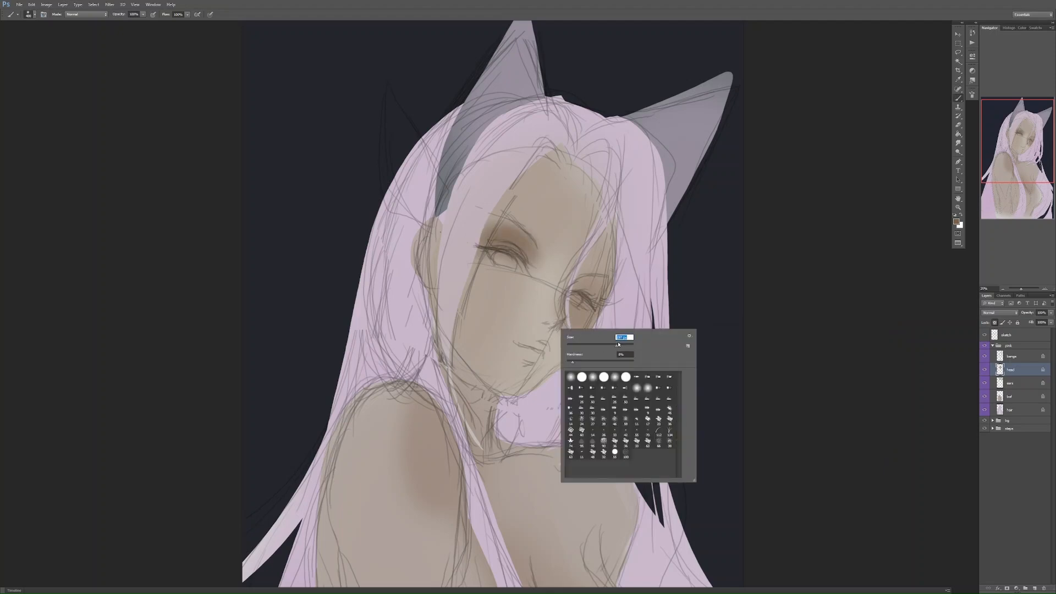
pyautogui.moveTo(501, 219)
pyautogui.mouseDown()
pyautogui.moveTo(555, 155)
pyautogui.moveTo(575, 171)
pyautogui.moveTo(594, 225)
pyautogui.moveTo(575, 289)
pyautogui.moveTo(611, 294)
pyautogui.moveTo(610, 194)
pyautogui.moveTo(588, 336)
pyautogui.moveTo(534, 325)
pyautogui.moveTo(556, 326)
pyautogui.mouseUp()
pyautogui.moveTo(539, 418); pyautogui.dragTo(546, 396)
pyautogui.moveTo(526, 339)
pyautogui.mouseDown()
pyautogui.moveTo(548, 348)
pyautogui.moveTo(522, 353)
pyautogui.mouseUp()
pyautogui.moveTo(520, 161); pyautogui.dragTo(462, 326)
pyautogui.moveTo(484, 262); pyautogui.dragTo(468, 333)
pyautogui.moveTo(488, 288)
pyautogui.mouseDown()
pyautogui.moveTo(488, 338)
pyautogui.moveTo(484, 259)
pyautogui.mouseUp()
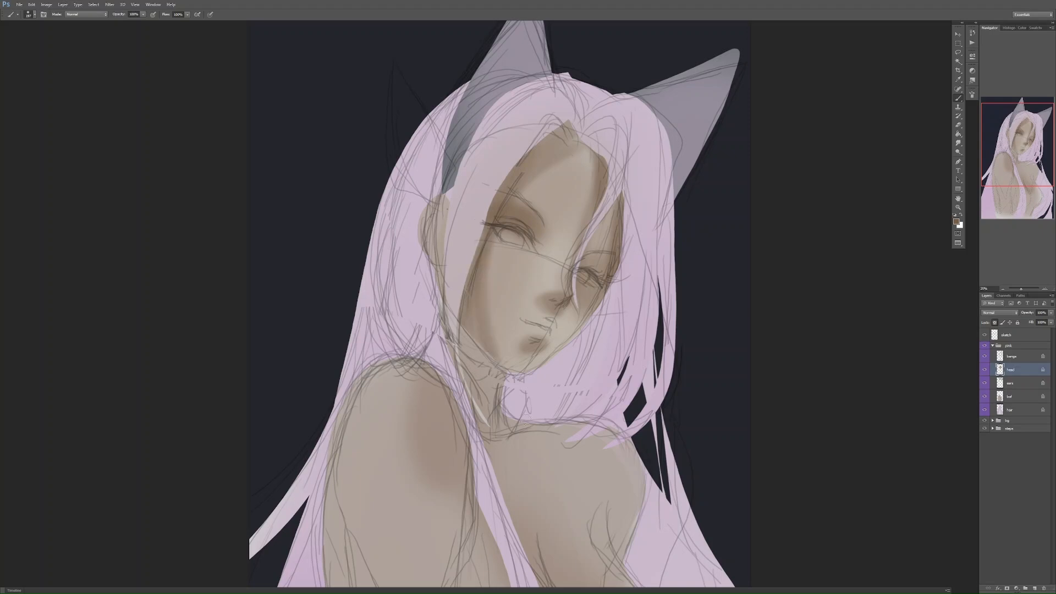
# - Shade the cheek below the eye, the upper forehead and the ear in soft brown with a resized brush
pyautogui.rightClick(534, 293)
pyautogui.moveTo(593, 299); pyautogui.dragTo(606, 300)
pyautogui.press('Return')
pyautogui.moveTo(482, 246)
pyautogui.mouseDown()
pyautogui.moveTo(509, 278)
pyautogui.moveTo(523, 268)
pyautogui.moveTo(473, 294)
pyautogui.mouseUp()
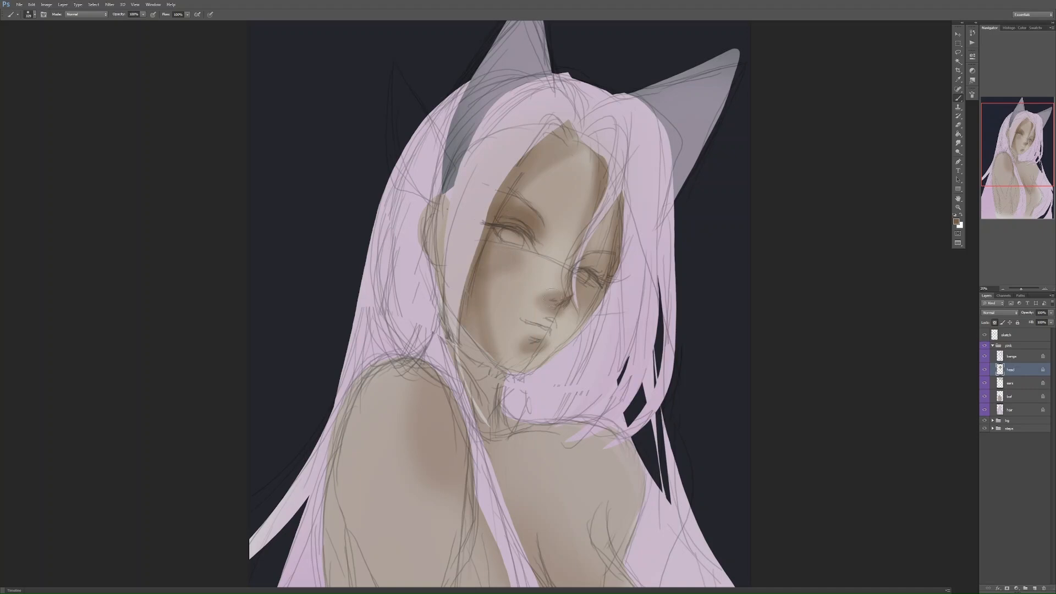
pyautogui.moveTo(569, 158)
pyautogui.mouseDown()
pyautogui.moveTo(579, 149)
pyautogui.moveTo(572, 157)
pyautogui.mouseUp()
pyautogui.moveTo(443, 249); pyautogui.dragTo(445, 216)
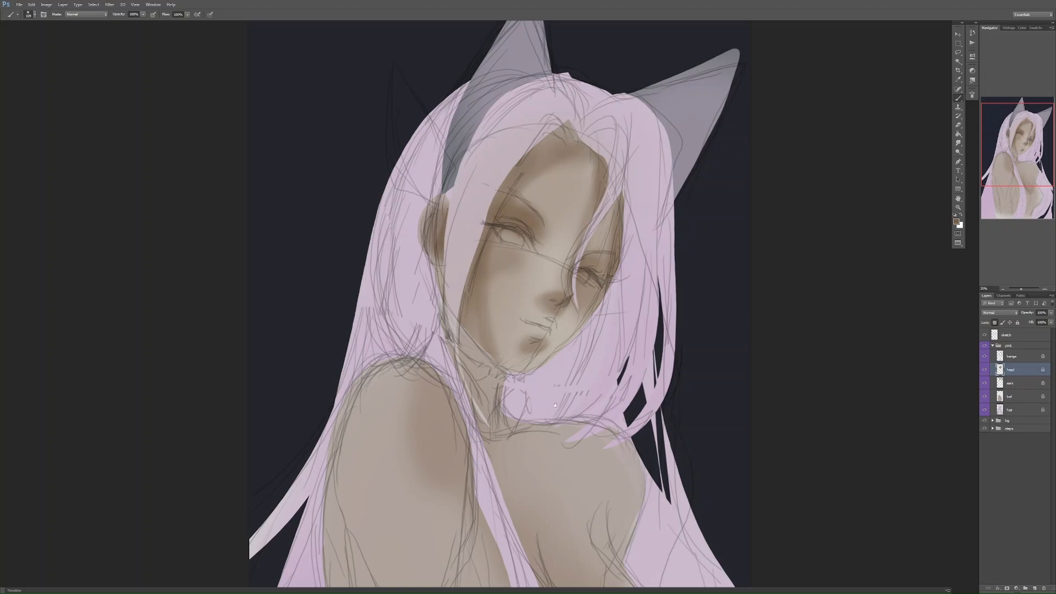
pyautogui.moveTo(556, 403); pyautogui.dragTo(557, 397)
# - Choose a lighter, warmer brown foreground colour and tint the lips orange with a resized soft brush
pyautogui.click(956, 220)
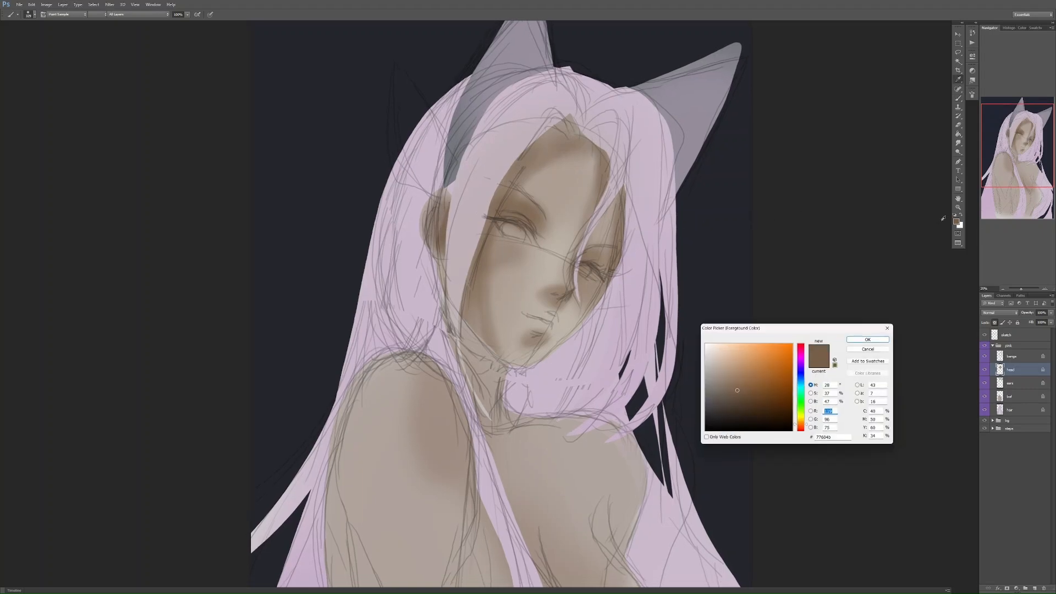
pyautogui.click(742, 378)
pyautogui.click(868, 339)
pyautogui.rightClick(550, 329)
pyautogui.click(594, 342)
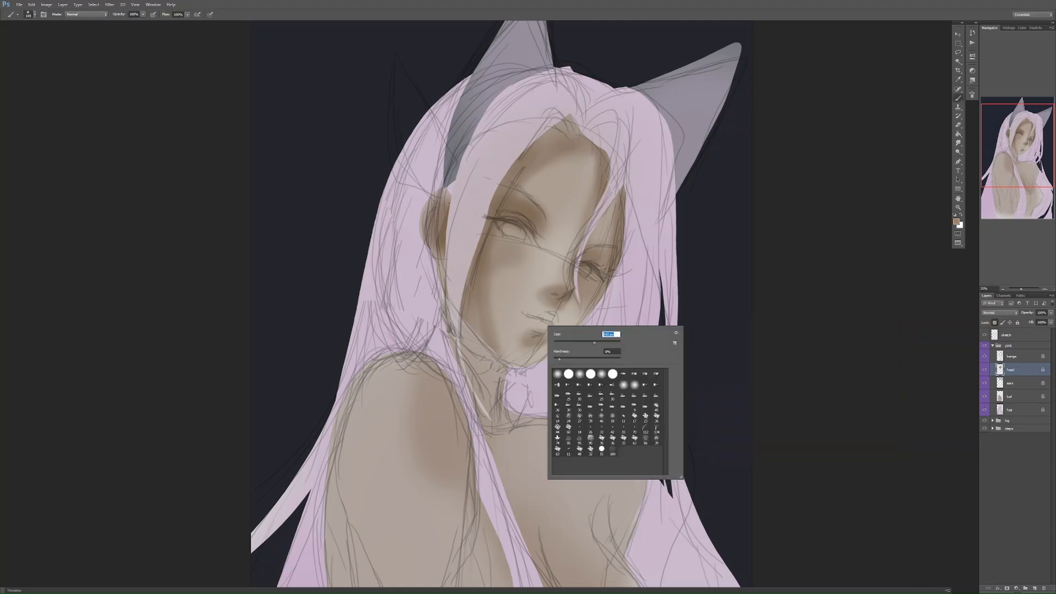
pyautogui.press('Return')
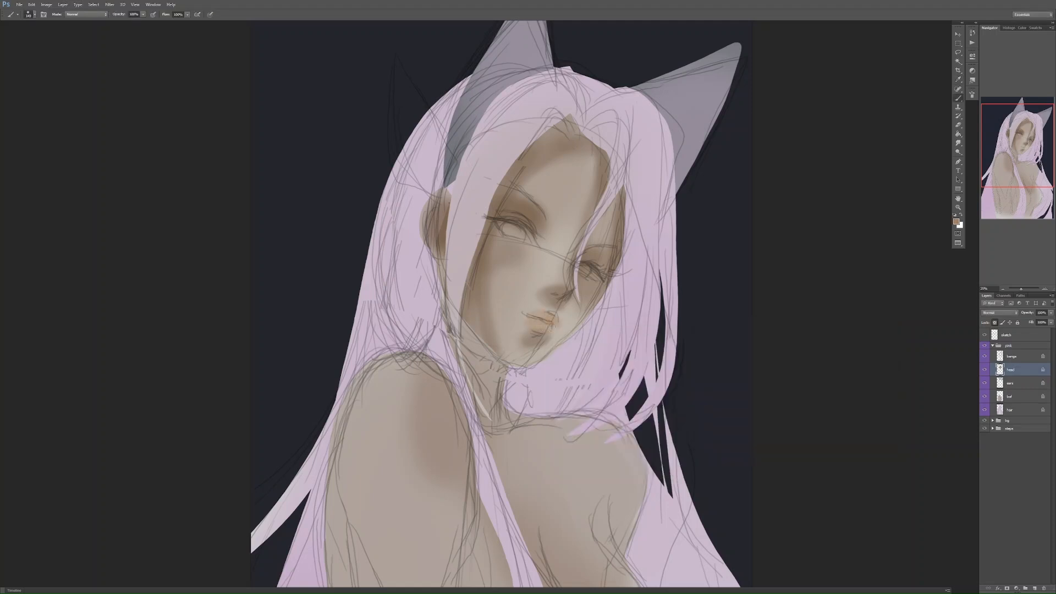
pyautogui.moveTo(570, 459); pyautogui.dragTo(552, 401)
# - Tint the eyeballs pale grey and darken the upper lash lines of both eyes
pyautogui.moveTo(683, 183); pyautogui.dragTo(695, 269)
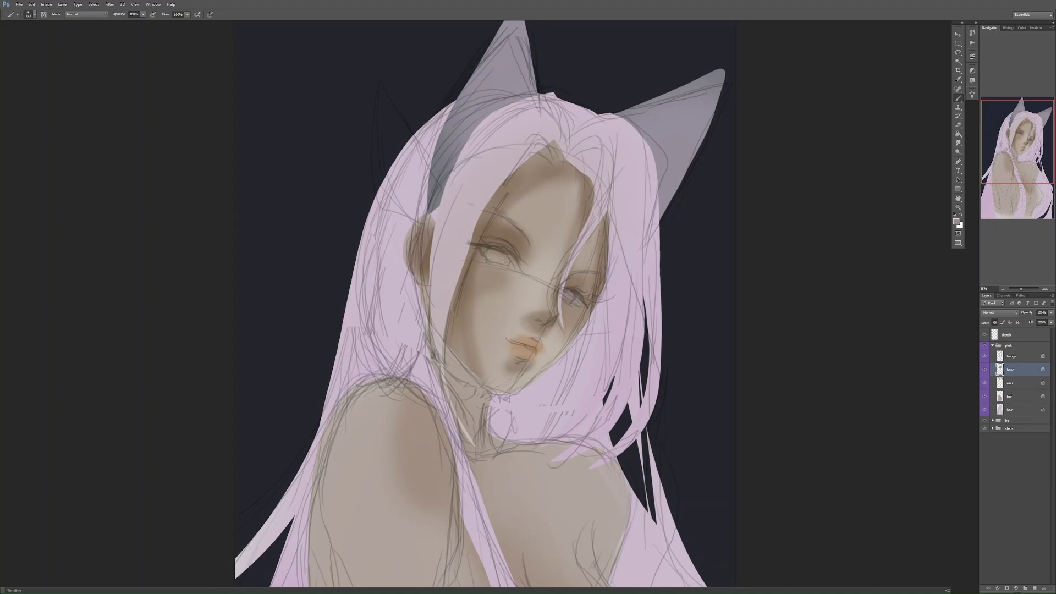
pyautogui.keyDown('alt'); pyautogui.click(574, 287); pyautogui.keyUp('alt')
pyautogui.moveTo(478, 245)
pyautogui.mouseDown()
pyautogui.moveTo(517, 256)
pyautogui.moveTo(508, 248)
pyautogui.mouseUp()
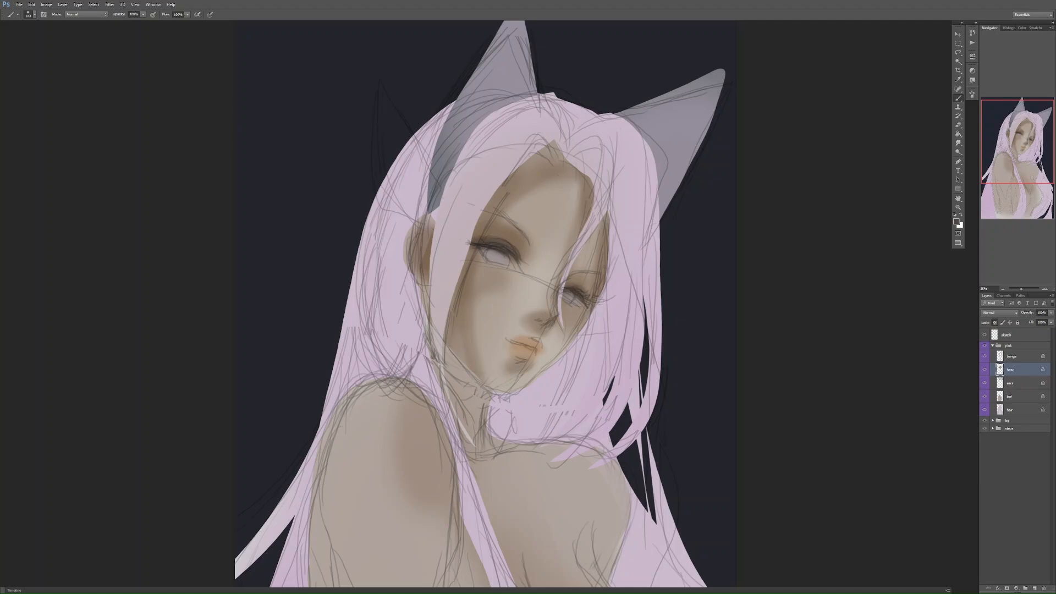
pyautogui.scroll(-3, 533, 271)
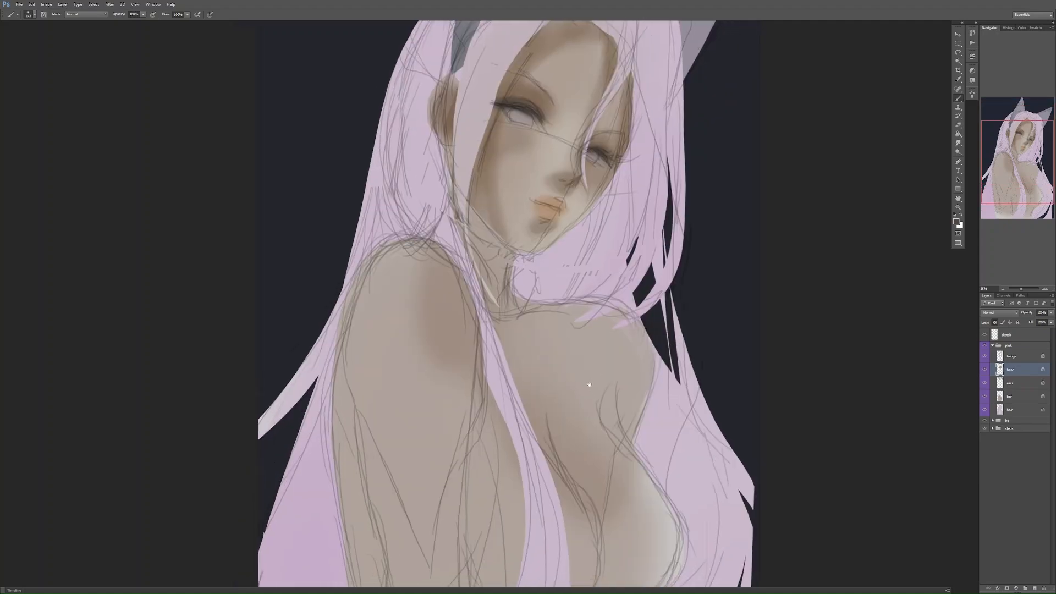
pyautogui.scroll(3, 592, 396)
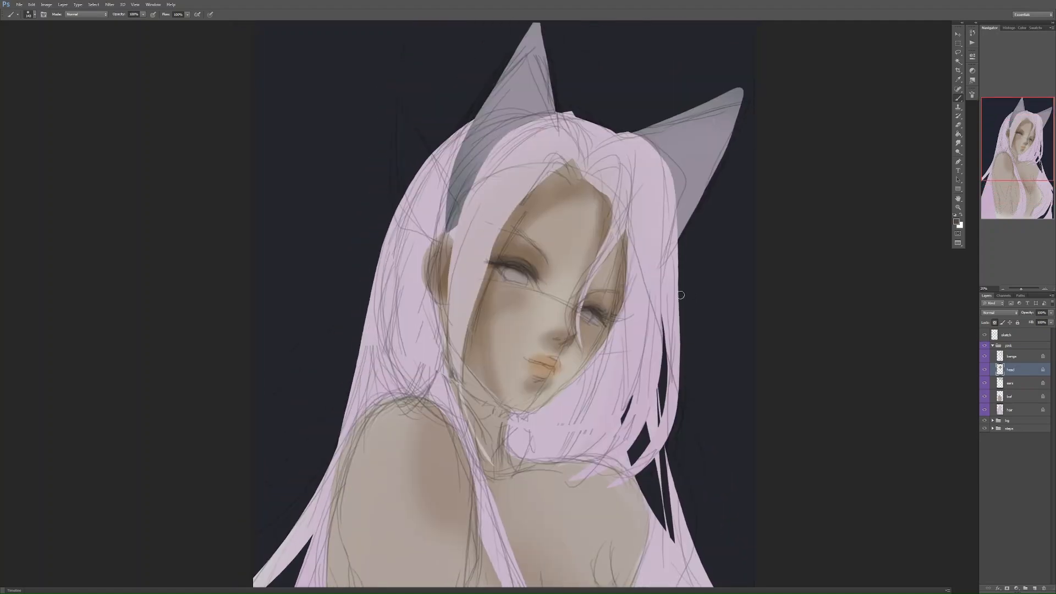
pyautogui.rightClick(706, 296)
pyautogui.moveTo(508, 231); pyautogui.dragTo(538, 250)
pyautogui.hotkey('ctrl', 'z')
pyautogui.moveTo(588, 296); pyautogui.dragTo(614, 301)
pyautogui.hotkey('ctrl', 'z')
pyautogui.hotkey('ctrl', 'alt', 'z')
pyautogui.hotkey('ctrl', 'alt', 'z')
pyautogui.hotkey('ctrl', 'alt', 'z')
# - Paint dark, tapered eyebrows above both eyes on the head layer
pyautogui.moveTo(589, 295); pyautogui.dragTo(615, 298)
pyautogui.moveTo(506, 233); pyautogui.dragTo(532, 244)
# - Activate the bangs layer and lasso the long front lock of hair beside the face
pyautogui.click(1025, 358)
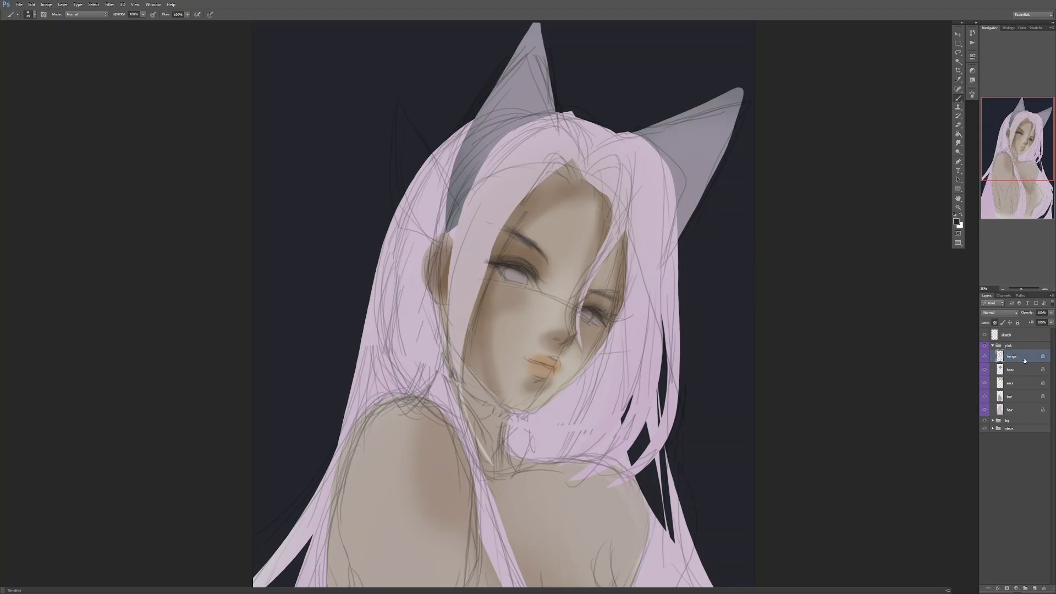
pyautogui.click(1026, 371)
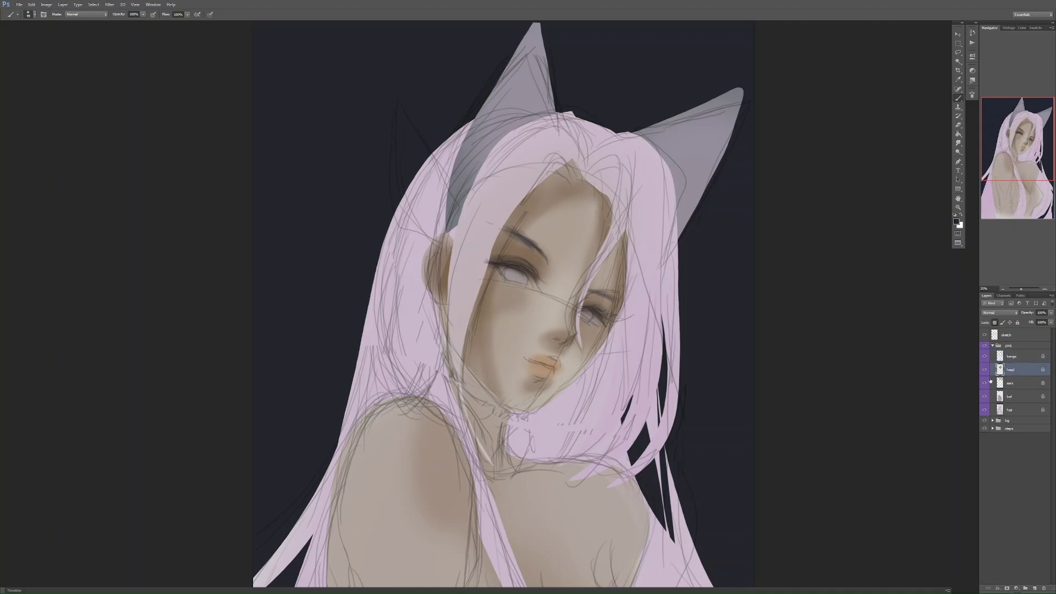
pyautogui.click(1034, 355)
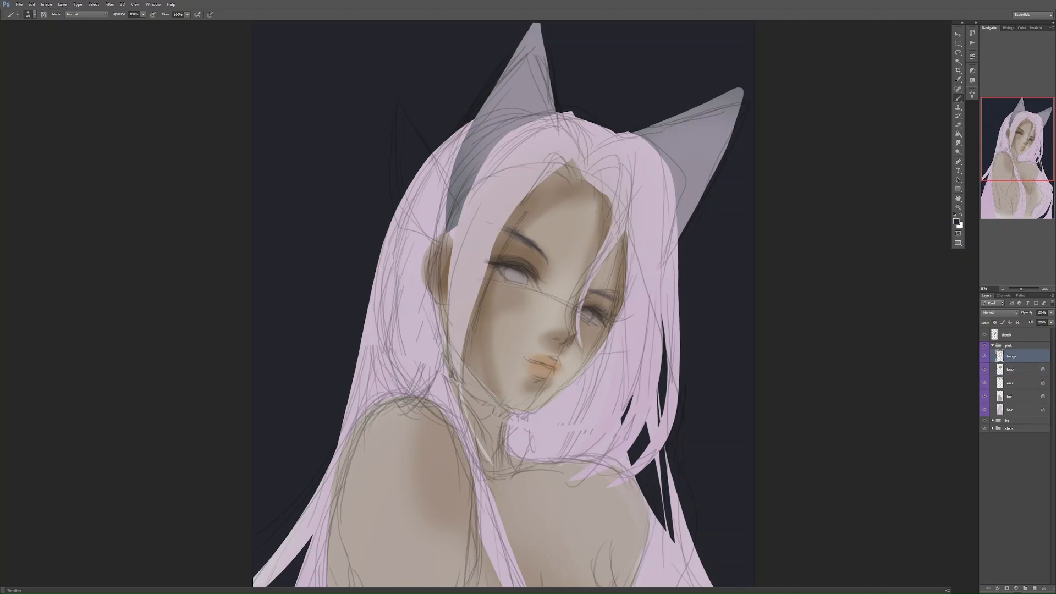
pyautogui.press('l')
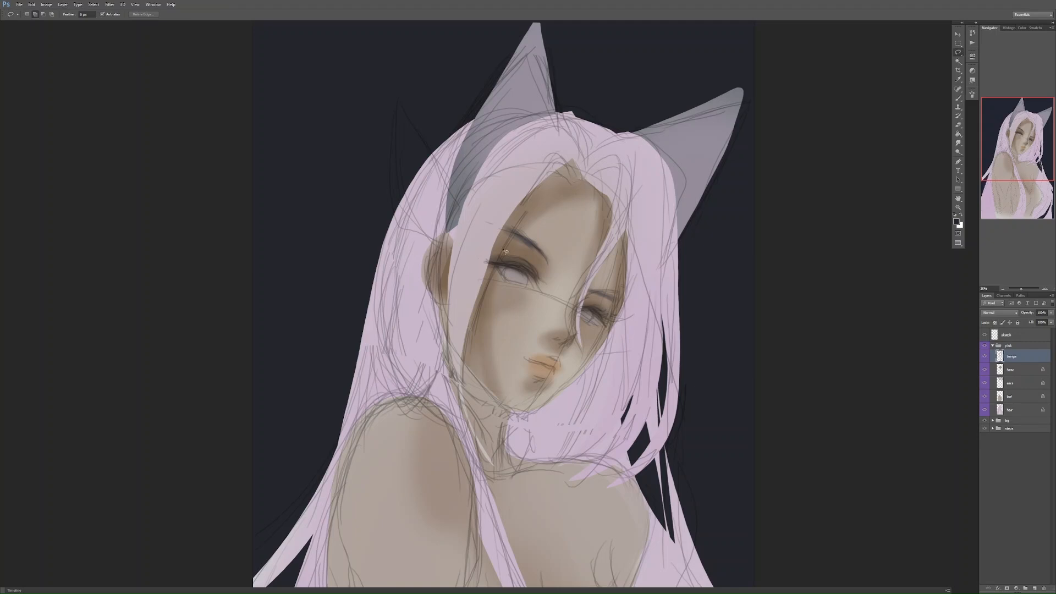
pyautogui.moveTo(451, 293); pyautogui.dragTo(572, 175)
pyautogui.moveTo(531, 144)
pyautogui.mouseDown()
pyautogui.moveTo(578, 181)
pyautogui.moveTo(545, 182)
pyautogui.mouseUp()
# - Shade the selected front lock along the face with a sampled grey-mauve tone and a resized soft brush
pyautogui.press('b')
pyautogui.keyDown('alt'); pyautogui.click(535, 181); pyautogui.keyUp('alt')
pyautogui.rightClick(563, 200)
pyautogui.moveTo(597, 216); pyautogui.dragTo(621, 216)
pyautogui.click(567, 187)
pyautogui.moveTo(575, 175)
pyautogui.mouseDown()
pyautogui.moveTo(532, 184)
pyautogui.moveTo(492, 237)
pyautogui.moveTo(541, 167)
pyautogui.moveTo(470, 335)
pyautogui.mouseUp()
pyautogui.moveTo(478, 283); pyautogui.dragTo(464, 393)
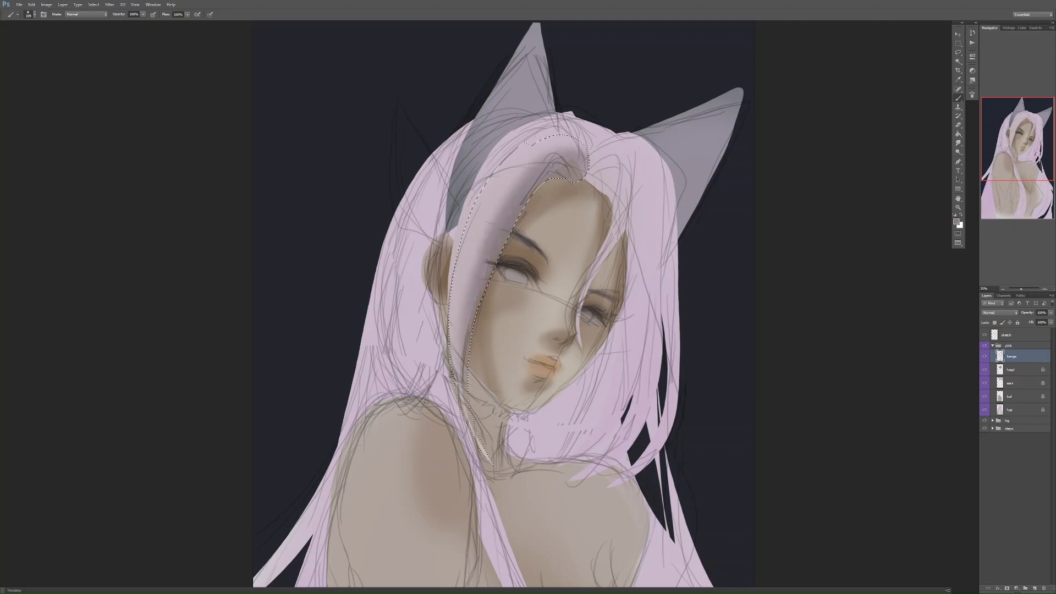
pyautogui.moveTo(564, 157); pyautogui.dragTo(500, 212)
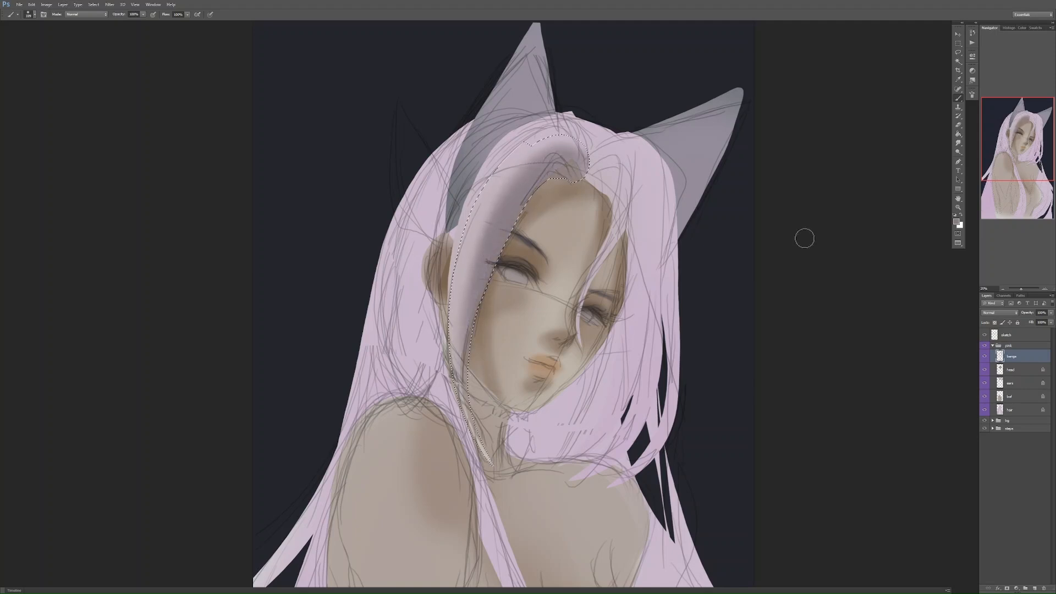
# - Choose a new foreground colour, add another shadow along the selected lock's inner edge, and deselect
pyautogui.click(956, 221)
pyautogui.click(727, 376)
pyautogui.click(862, 339)
pyautogui.moveTo(570, 170)
pyautogui.mouseDown()
pyautogui.moveTo(537, 190)
pyautogui.moveTo(480, 305)
pyautogui.mouseUp()
pyautogui.hotkey('ctrl', 'd')
# - Lock the bangs layer's transparent pixels and shade the strands on the far side of the face in darker pink
pyautogui.click(994, 322)
pyautogui.moveTo(605, 181); pyautogui.dragTo(600, 267)
pyautogui.moveTo(627, 231); pyautogui.dragTo(628, 426)
pyautogui.moveTo(649, 266)
pyautogui.mouseDown()
pyautogui.moveTo(621, 476)
pyautogui.moveTo(674, 456)
pyautogui.mouseUp()
pyautogui.moveTo(676, 360); pyautogui.dragTo(649, 465)
pyautogui.moveTo(655, 336); pyautogui.dragTo(606, 473)
pyautogui.moveTo(611, 429); pyautogui.dragTo(572, 479)
pyautogui.moveTo(630, 353); pyautogui.dragTo(570, 462)
pyautogui.moveTo(624, 308); pyautogui.dragTo(617, 366)
pyautogui.moveTo(638, 269); pyautogui.dragTo(661, 398)
pyautogui.moveTo(667, 294); pyautogui.dragTo(666, 448)
pyautogui.moveTo(641, 270); pyautogui.dragTo(629, 417)
# - Activate the hair layer and shade the back hair behind the ear, under the chin and beside the body in darker pink
pyautogui.press('space')
pyautogui.moveTo(651, 482)
pyautogui.mouseDown()
pyautogui.moveTo(649, 342)
pyautogui.moveTo(652, 409)
pyautogui.mouseUp()
pyautogui.click(1028, 410)
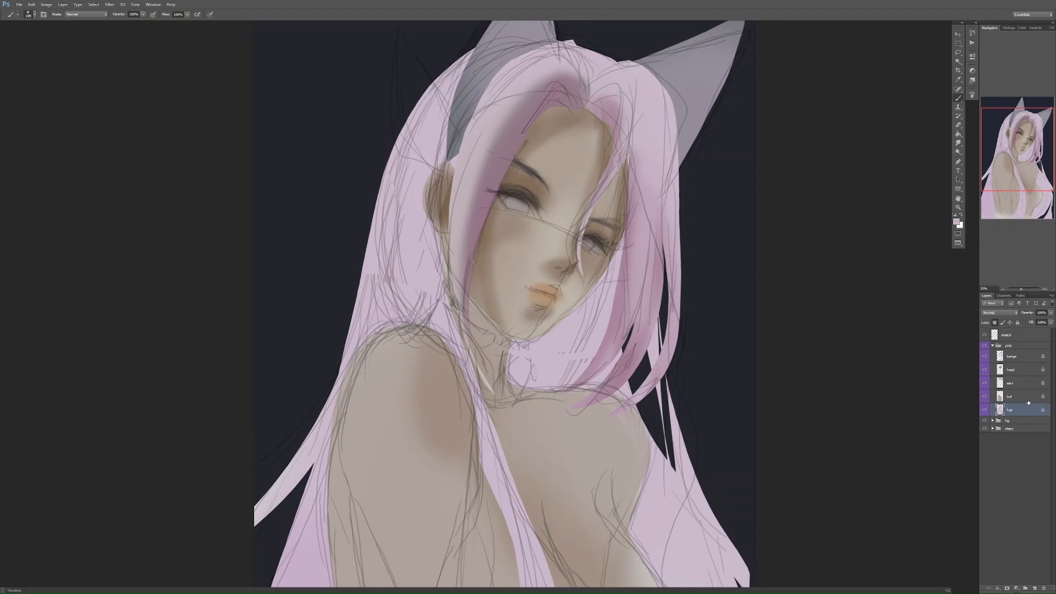
pyautogui.moveTo(571, 329); pyautogui.dragTo(511, 363)
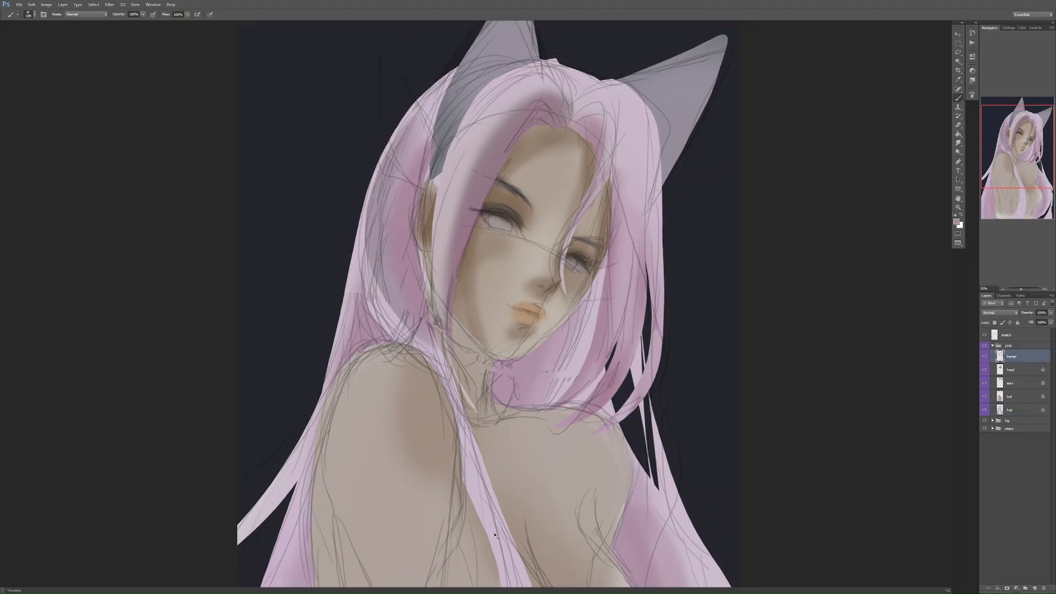
# - Lock the bangs layer's transparent pixels and shade the long front strand falling over the chest in darker pink
pyautogui.moveTo(380, 287); pyautogui.dragTo(428, 354)
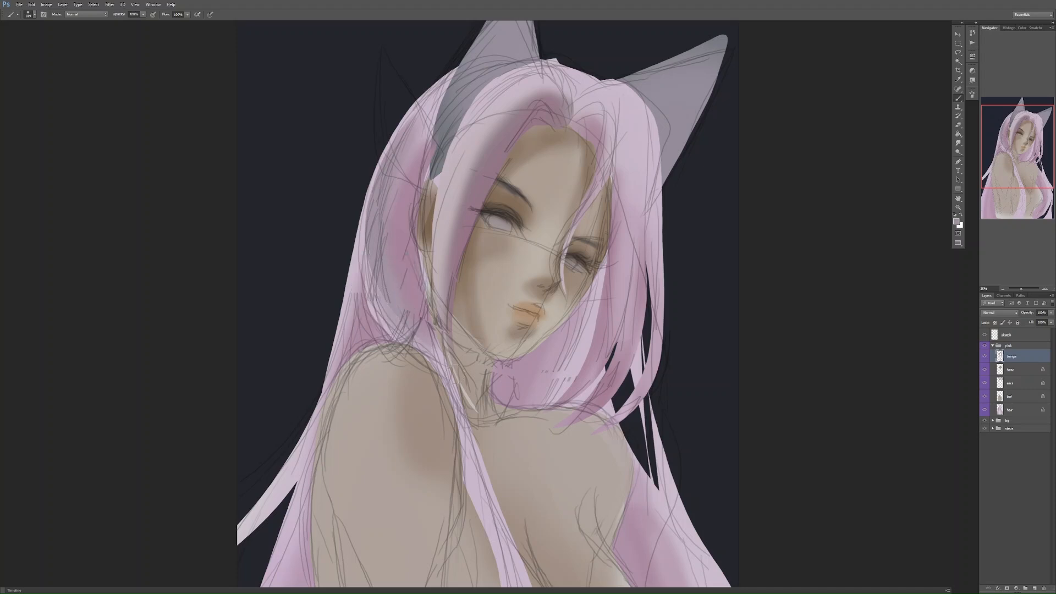
pyautogui.click(995, 322)
pyautogui.moveTo(655, 403); pyautogui.dragTo(638, 283)
pyautogui.moveTo(417, 237); pyautogui.dragTo(471, 416)
pyautogui.moveTo(461, 357); pyautogui.dragTo(499, 578)
pyautogui.moveTo(491, 523); pyautogui.dragTo(523, 388)
pyautogui.moveTo(525, 388); pyautogui.dragTo(505, 542)
pyautogui.moveTo(517, 488); pyautogui.dragTo(495, 545)
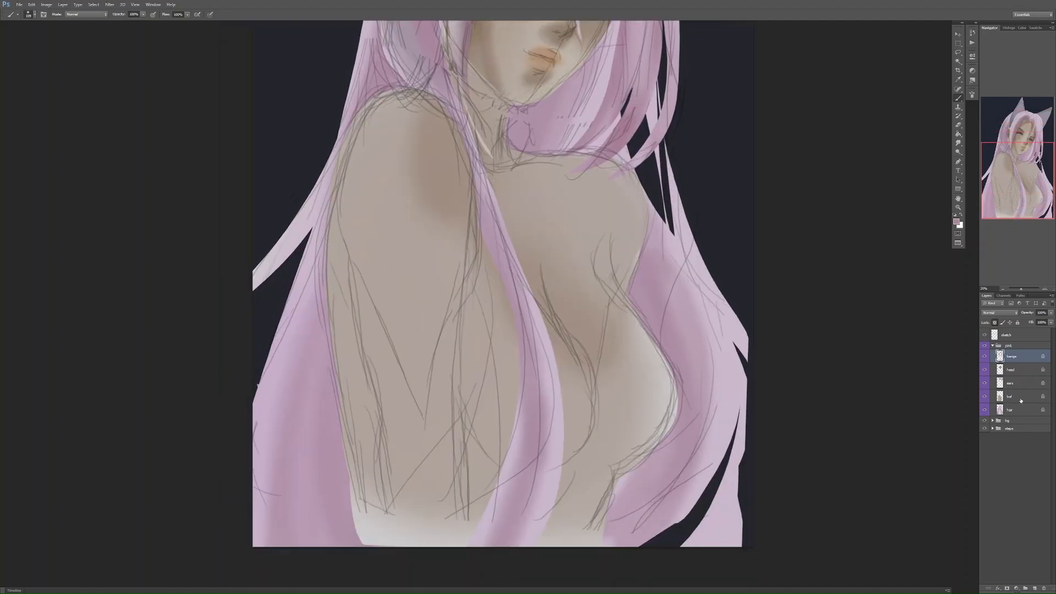
# - Activate the body layer and lasso the garment area over the chest and torso
pyautogui.click(1012, 396)
pyautogui.press('l')
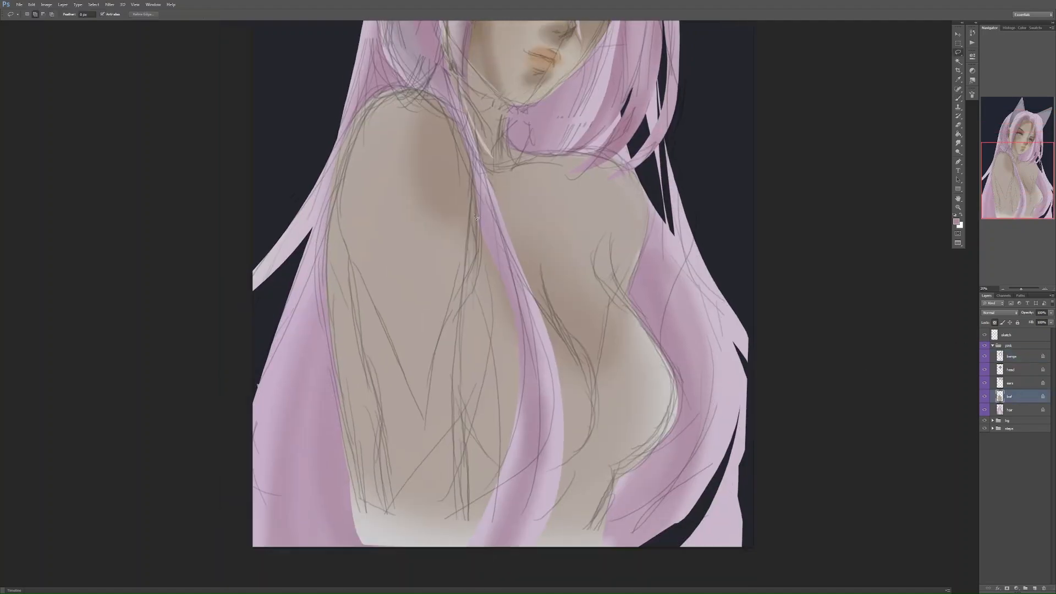
pyautogui.moveTo(640, 483)
pyautogui.mouseDown()
pyautogui.moveTo(469, 563)
pyautogui.moveTo(452, 341)
pyautogui.moveTo(471, 196)
pyautogui.mouseUp()
# - Set the background colour to muted pink #a47295
pyautogui.click(961, 225)
pyautogui.click(957, 221)
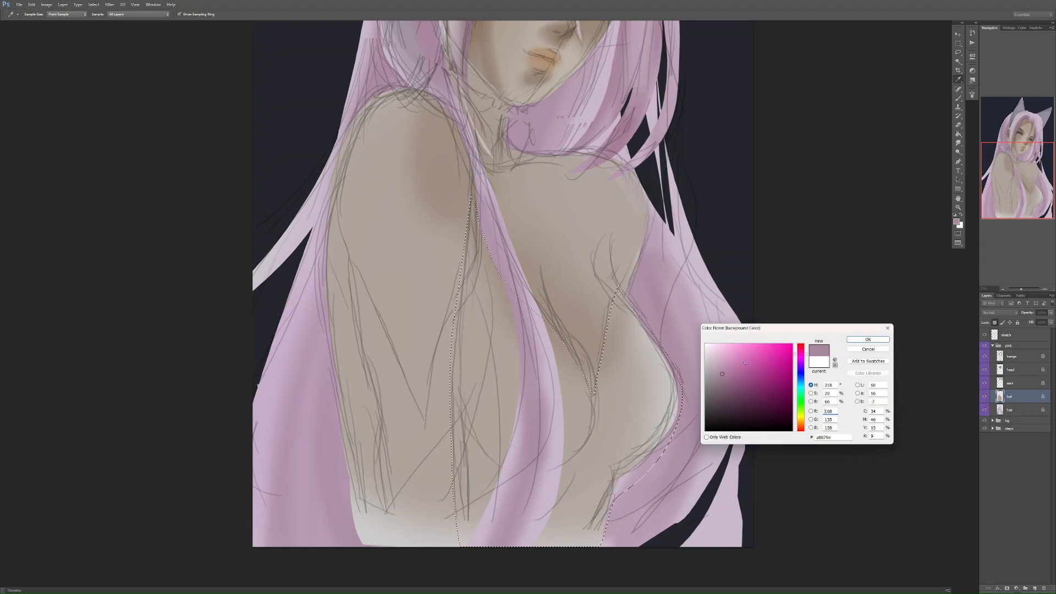
pyautogui.click(750, 381)
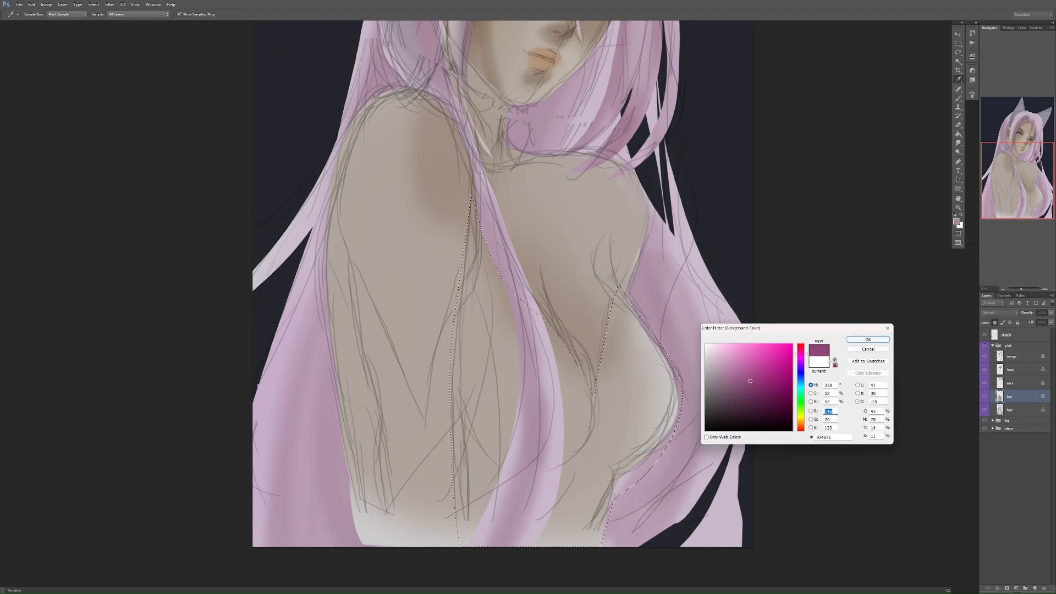
pyautogui.click(732, 375)
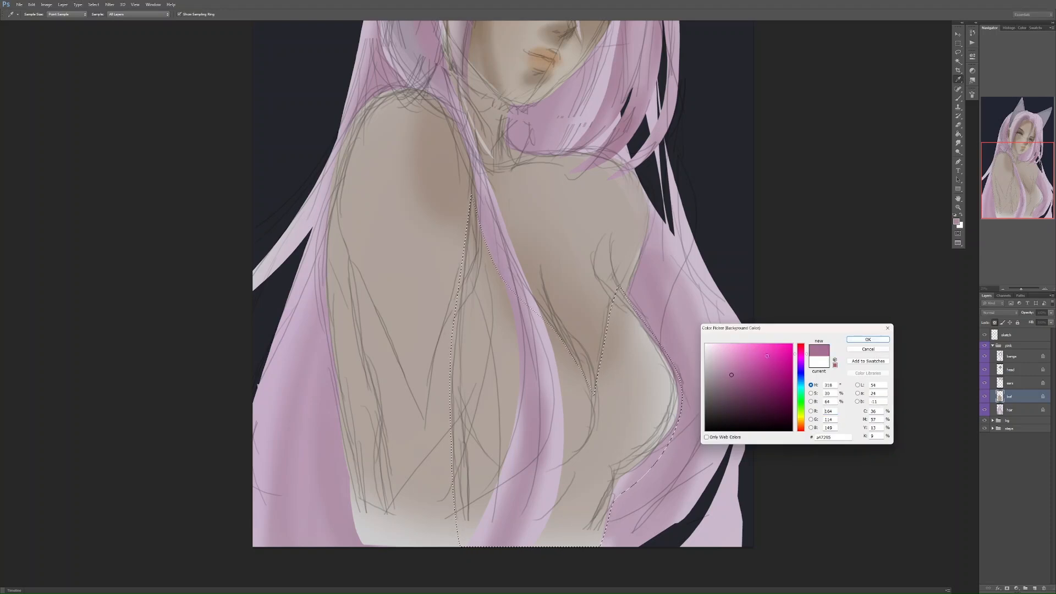
pyautogui.click(863, 342)
# - Cycle the screen modes to the standard window view
pyautogui.press('f')
pyautogui.press('f')
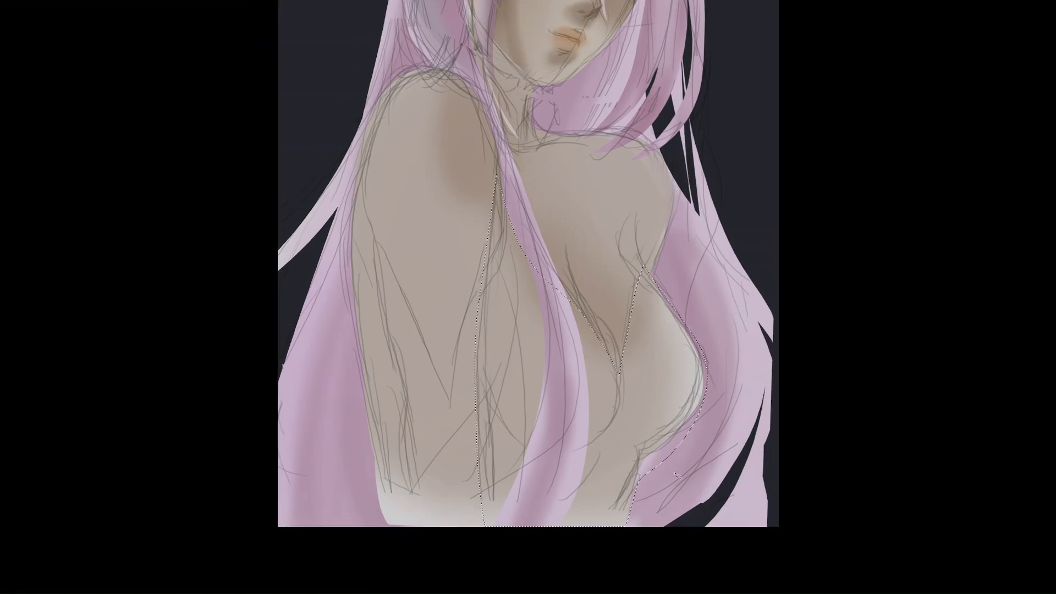
pyautogui.press('f')
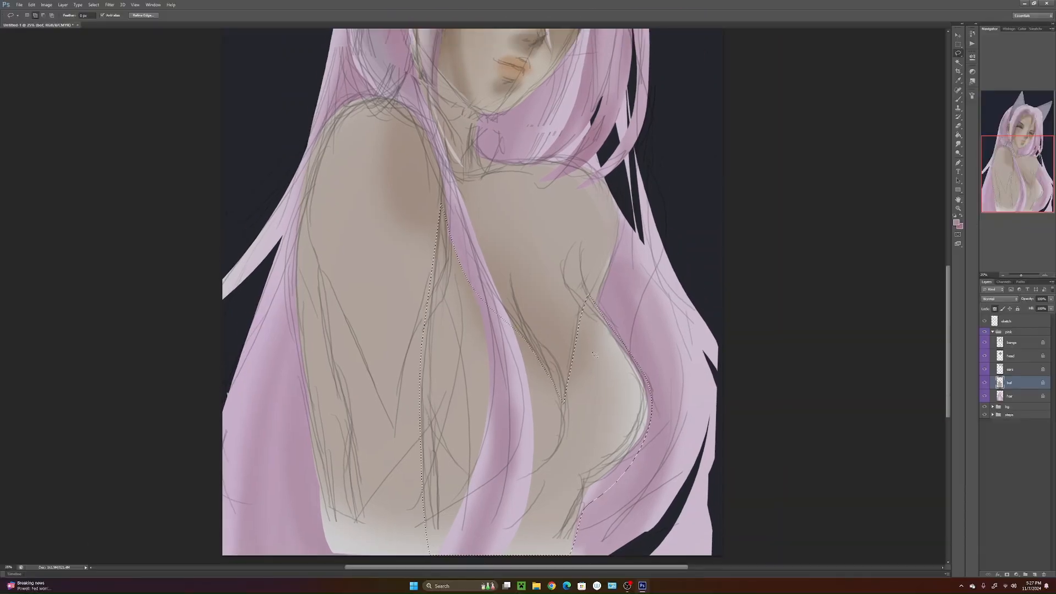
# - Unlock the body layer's transparent pixels, paint the selected garment area muted pink, and deselect
pyautogui.press('h')
pyautogui.hotkey('ctrl', 'd')
pyautogui.hotkey('ctrl', 'shift', 'd')
pyautogui.press('g')
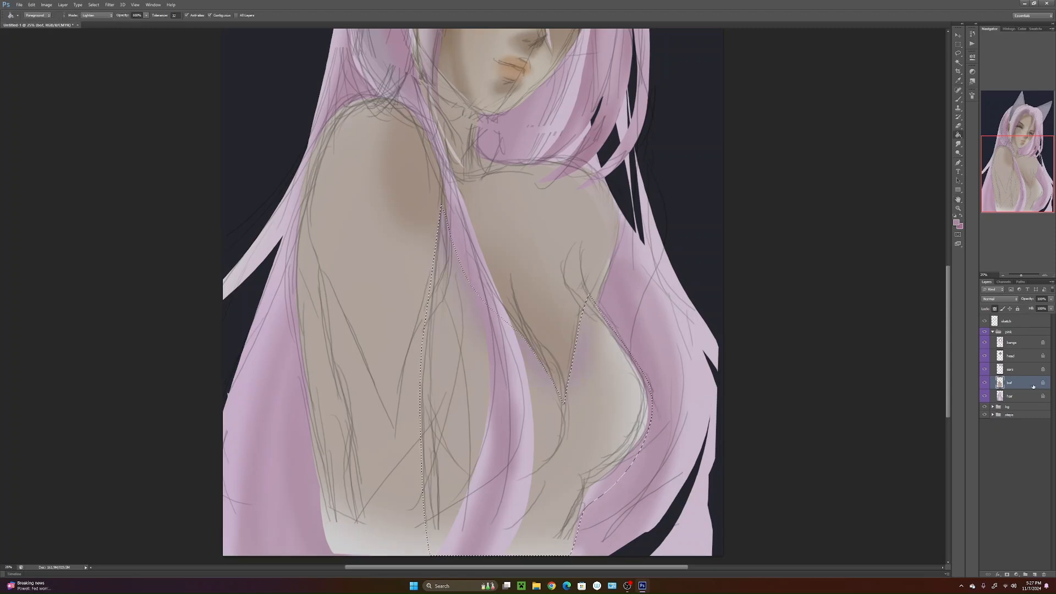
pyautogui.click(995, 310)
pyautogui.press('b')
pyautogui.moveTo(563, 361)
pyautogui.mouseDown()
pyautogui.moveTo(619, 369)
pyautogui.moveTo(583, 385)
pyautogui.moveTo(600, 325)
pyautogui.moveTo(611, 341)
pyautogui.moveTo(618, 409)
pyautogui.moveTo(603, 478)
pyautogui.moveTo(558, 517)
pyautogui.moveTo(541, 386)
pyautogui.moveTo(468, 495)
pyautogui.moveTo(443, 258)
pyautogui.moveTo(459, 344)
pyautogui.moveTo(437, 542)
pyautogui.moveTo(460, 324)
pyautogui.mouseUp()
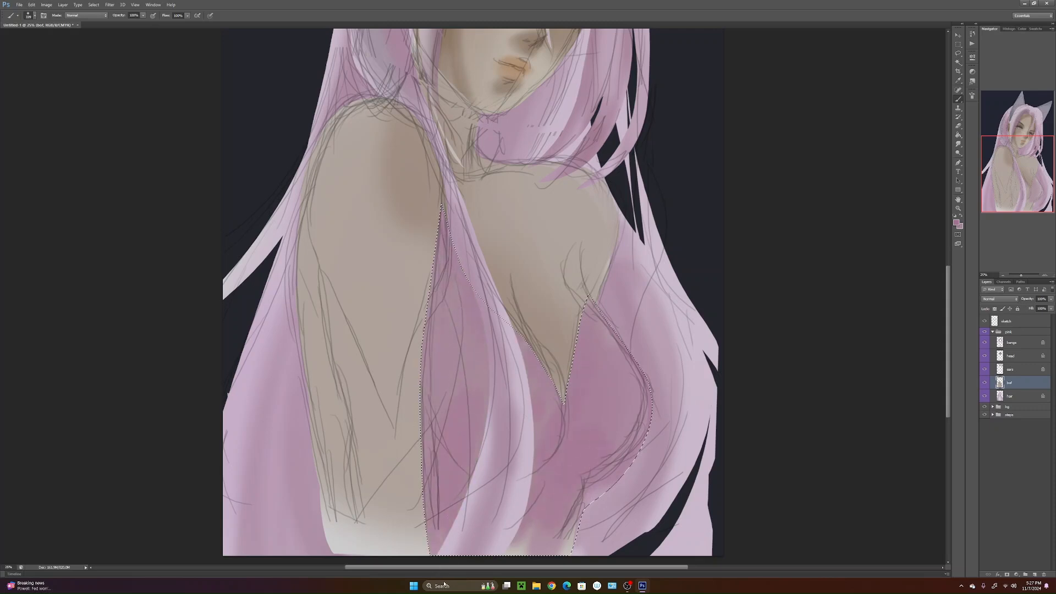
pyautogui.hotkey('ctrl', 'd')
# - Lasso the V-topped glove shape on the arm and sample the dark navy background as the brush colour
pyautogui.moveTo(600, 478); pyautogui.dragTo(637, 500)
pyautogui.press('l')
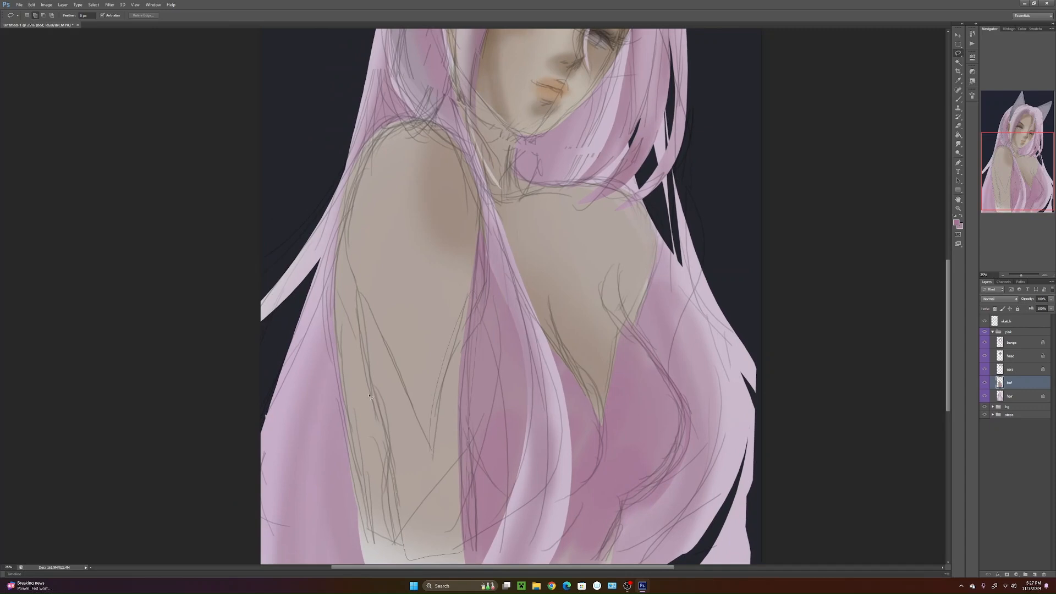
pyautogui.press('b')
pyautogui.keyDown('alt'); pyautogui.click(725, 178); pyautogui.keyUp('alt')
# - Undo the trial stroke and fill the glove selection with dark navy using a larger brush
pyautogui.moveTo(355, 297); pyautogui.dragTo(435, 531)
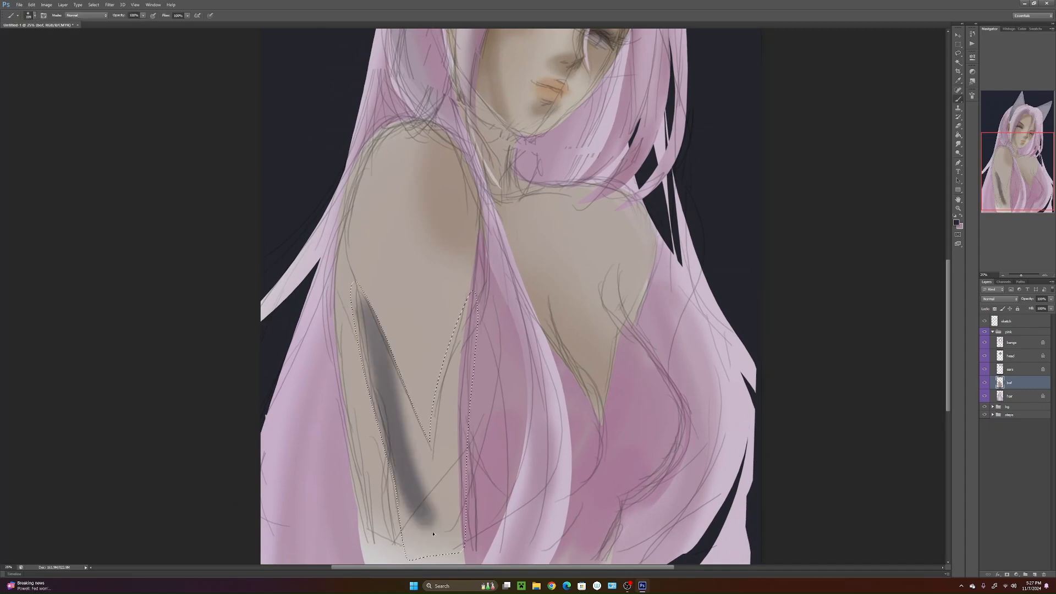
pyautogui.hotkey('ctrl', 'z')
pyautogui.click(1002, 274)
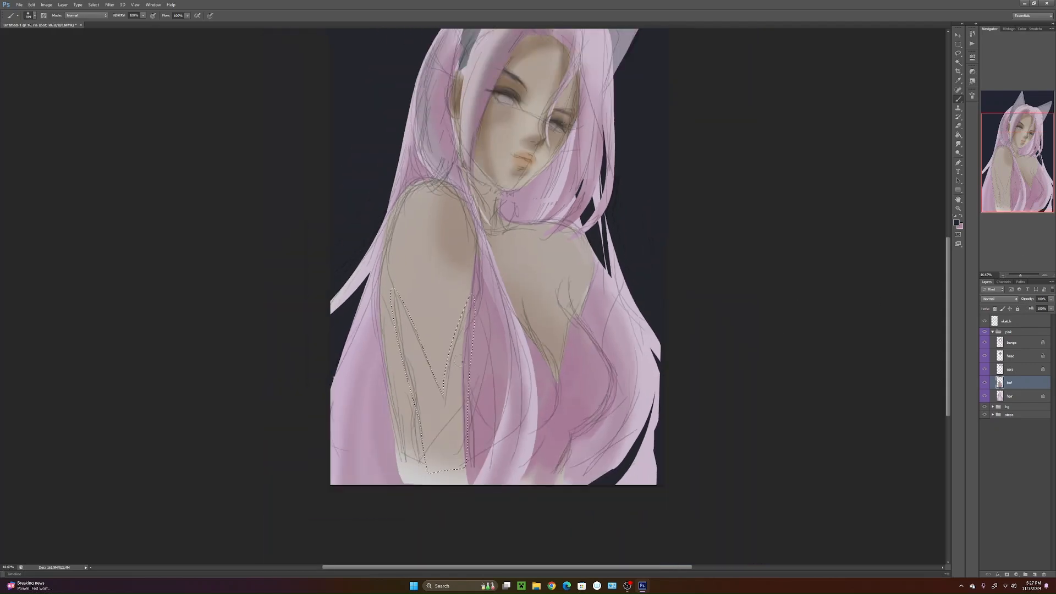
pyautogui.rightClick(574, 328)
pyautogui.click(427, 330)
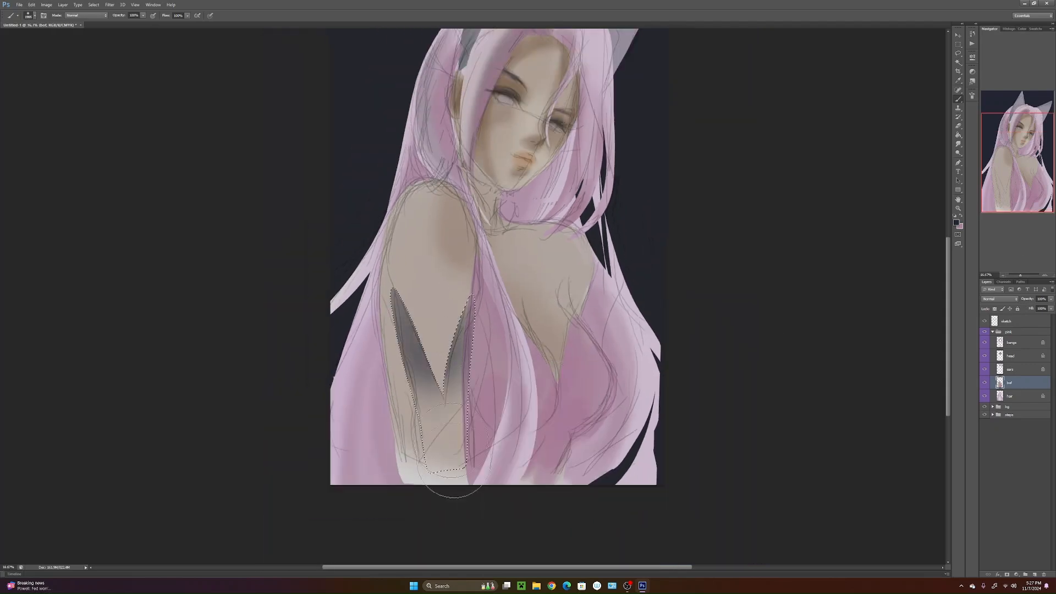
pyautogui.moveTo(440, 429); pyautogui.dragTo(444, 485)
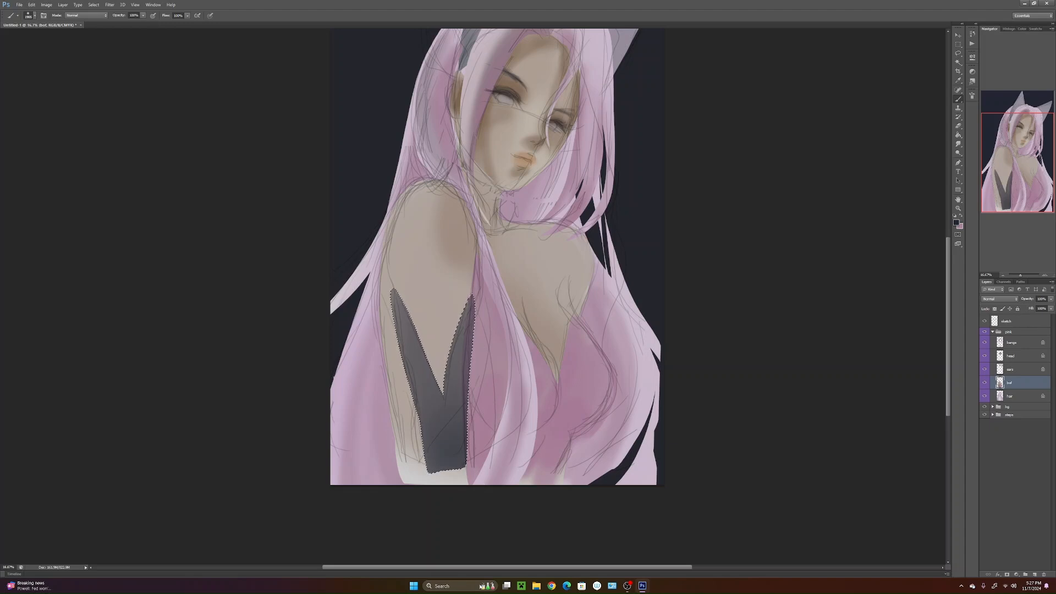
# - Add the forearm's lower end to the glove selection and paint it dark navy down to the canvas edge
pyautogui.press('l')
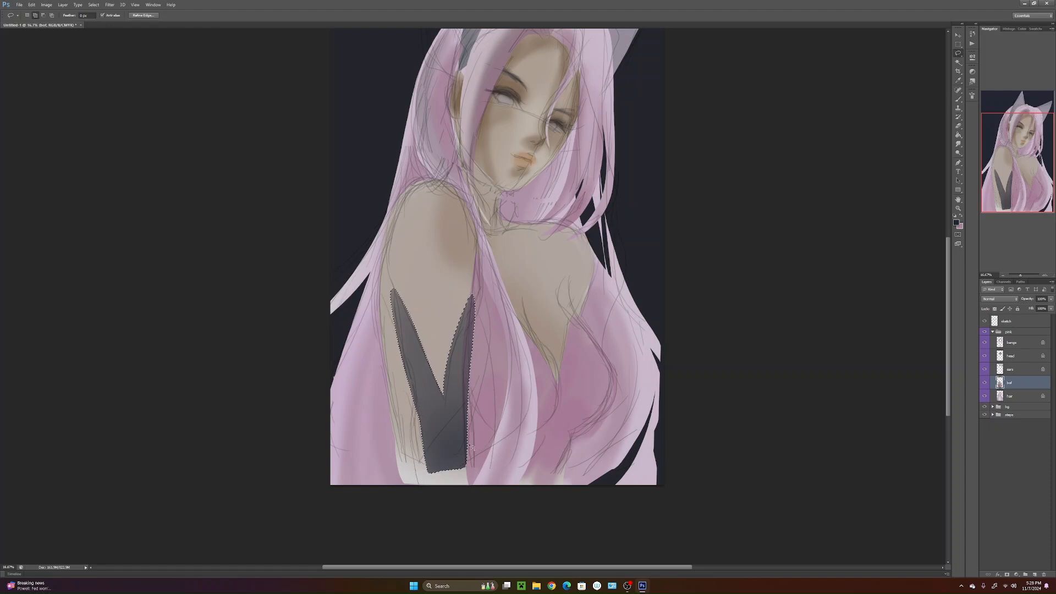
pyautogui.press('b')
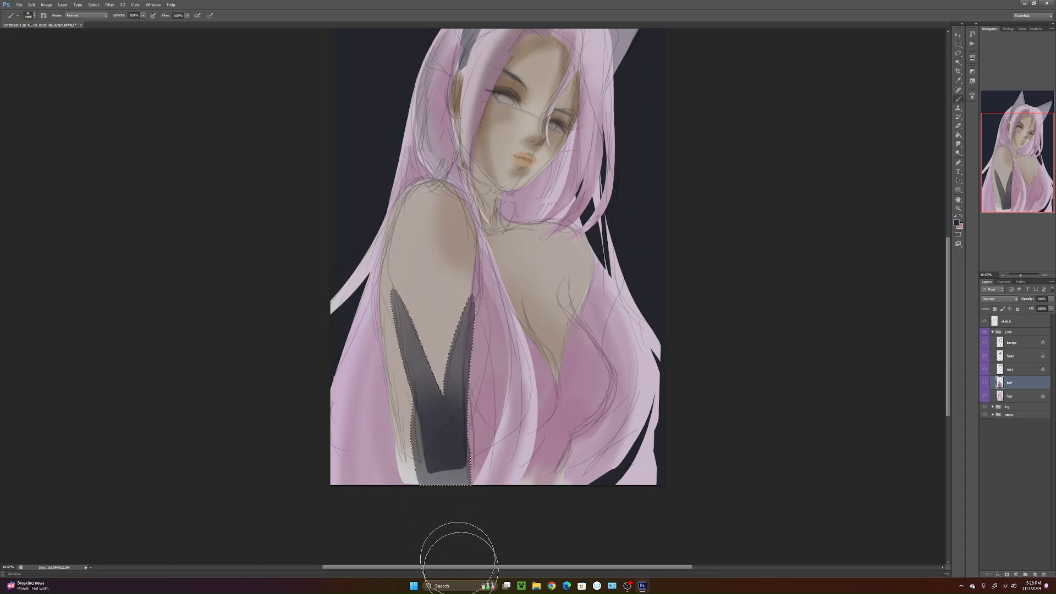
pyautogui.hotkey('ctrl', 'd')
pyautogui.moveTo(592, 283)
pyautogui.mouseDown()
pyautogui.moveTo(621, 537)
pyautogui.moveTo(588, 383)
pyautogui.moveTo(585, 425)
pyautogui.mouseUp()
pyautogui.press('l')
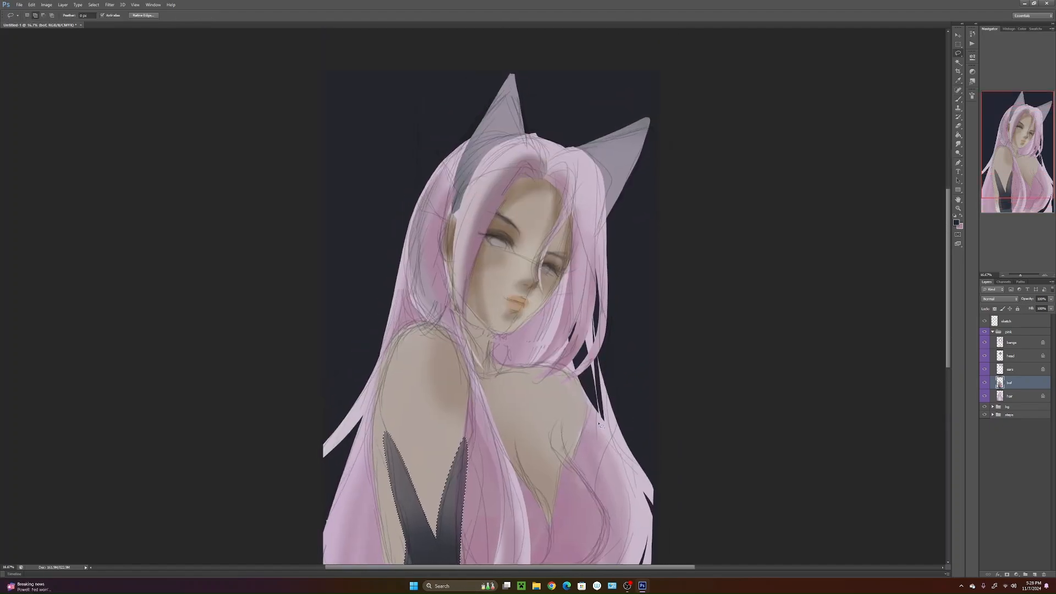
# - On the ears layer, lasso the outer edges of both cat ears, delete them to sharpen the shapes, and deselect
pyautogui.hotkey('alt', ']')
pyautogui.scroll(1, 653, 451)
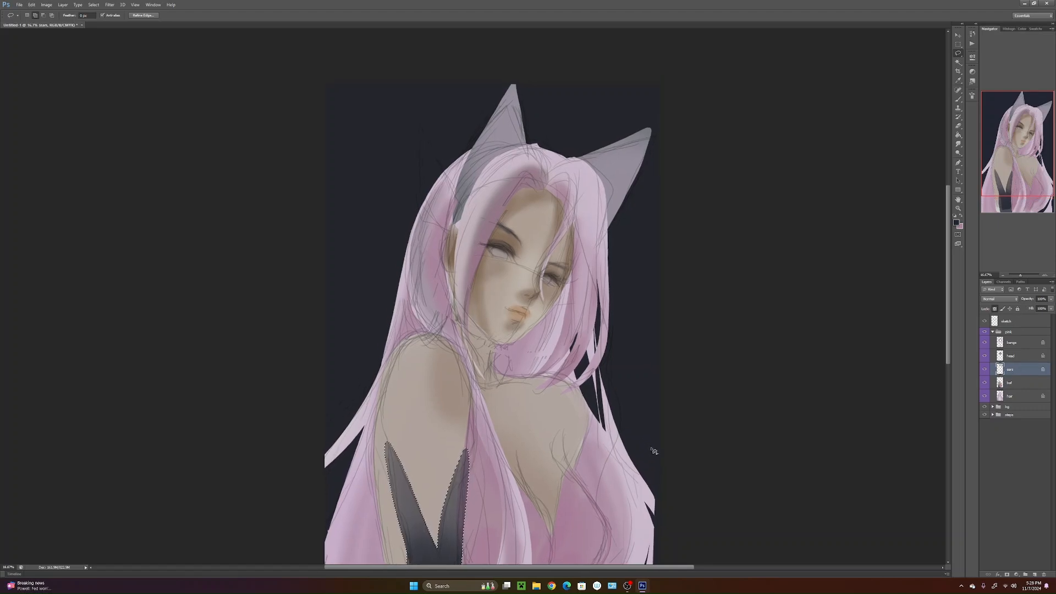
pyautogui.moveTo(549, 159)
pyautogui.mouseDown()
pyautogui.moveTo(672, 130)
pyautogui.moveTo(549, 159)
pyautogui.moveTo(489, 115)
pyautogui.moveTo(465, 142)
pyautogui.mouseUp()
pyautogui.press('Delete')
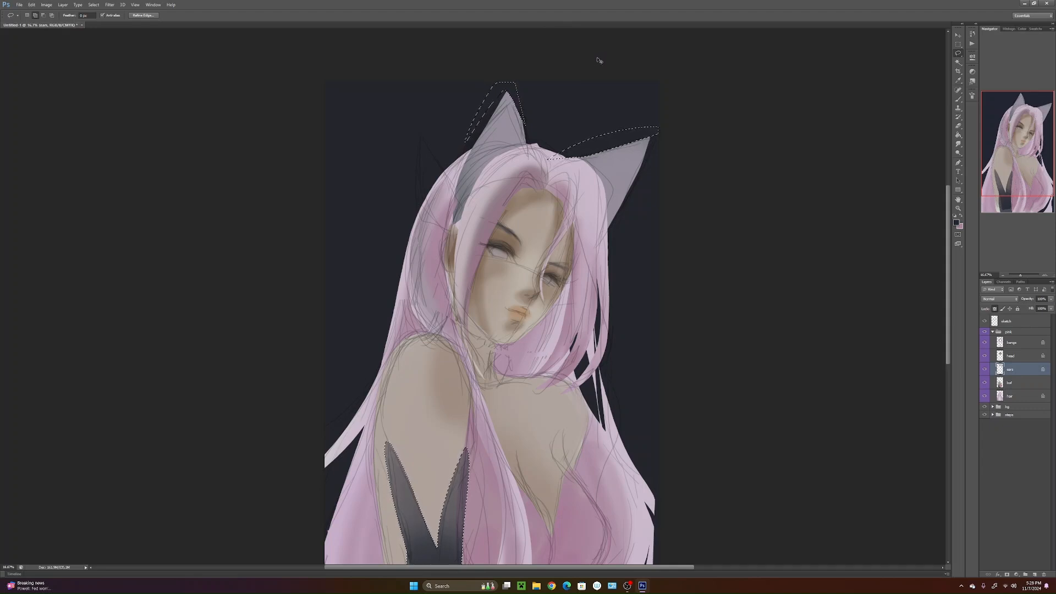
pyautogui.hotkey('ctrl', 'd')
pyautogui.moveTo(597, 57); pyautogui.dragTo(599, 41)
pyautogui.moveTo(516, 61); pyautogui.dragTo(527, 66)
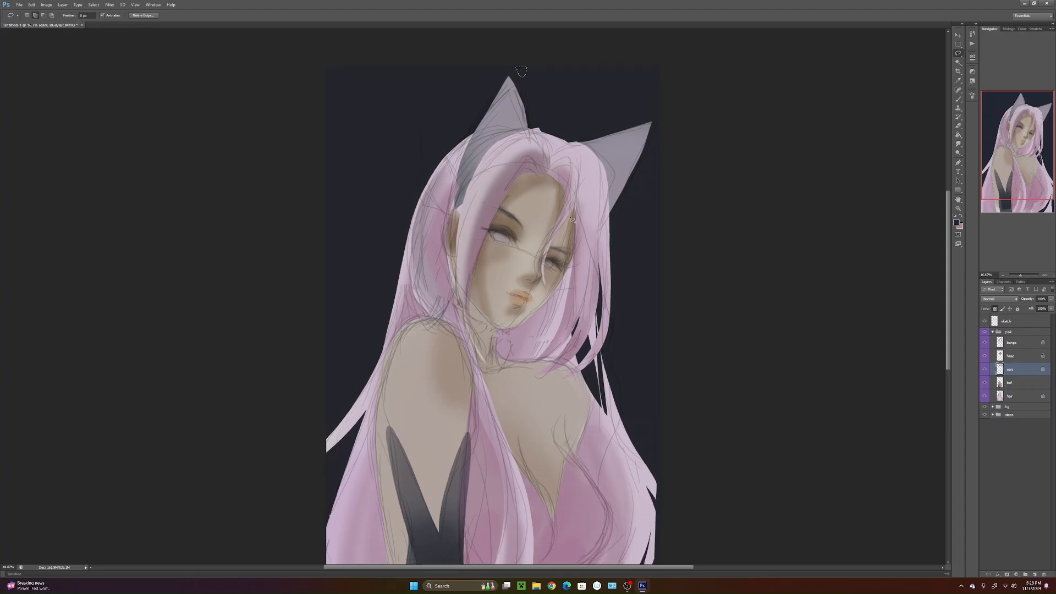
pyautogui.hotkey('ctrl', 'd')
# - Lower the sketch layer's opacity to fade the line art over the painting
pyautogui.moveTo(572, 477); pyautogui.dragTo(562, 403)
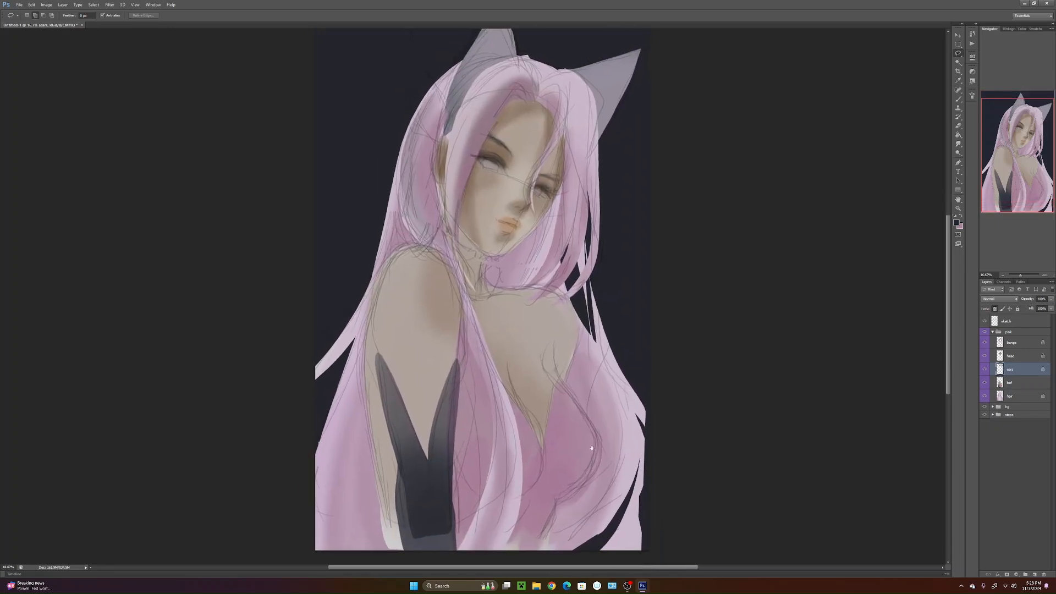
pyautogui.moveTo(592, 449); pyautogui.dragTo(591, 437)
pyautogui.click(1012, 320)
pyautogui.click(1051, 299)
pyautogui.moveTo(1031, 308); pyautogui.dragTo(1028, 307)
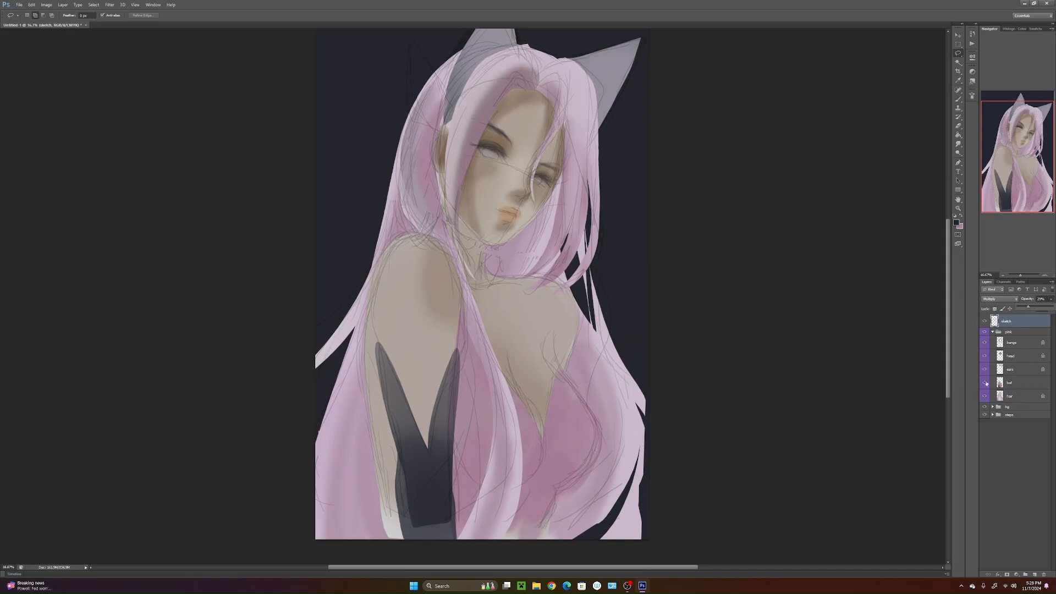
pyautogui.moveTo(558, 450); pyautogui.dragTo(574, 474)
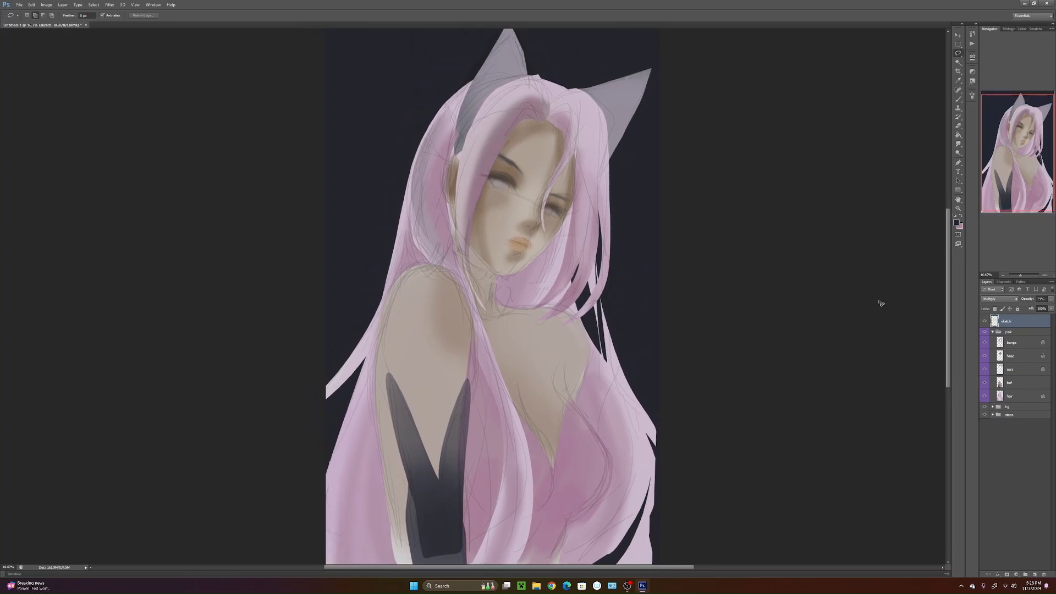
pyautogui.click(1012, 357)
pyautogui.moveTo(602, 449); pyautogui.dragTo(622, 464)
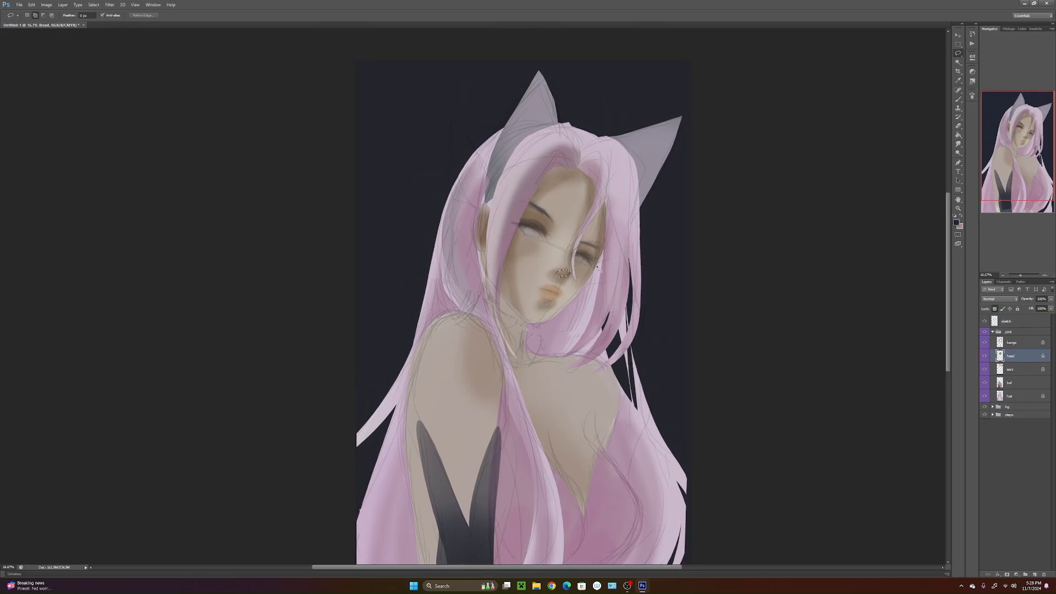
pyautogui.hotkey('ctrl', 'z')
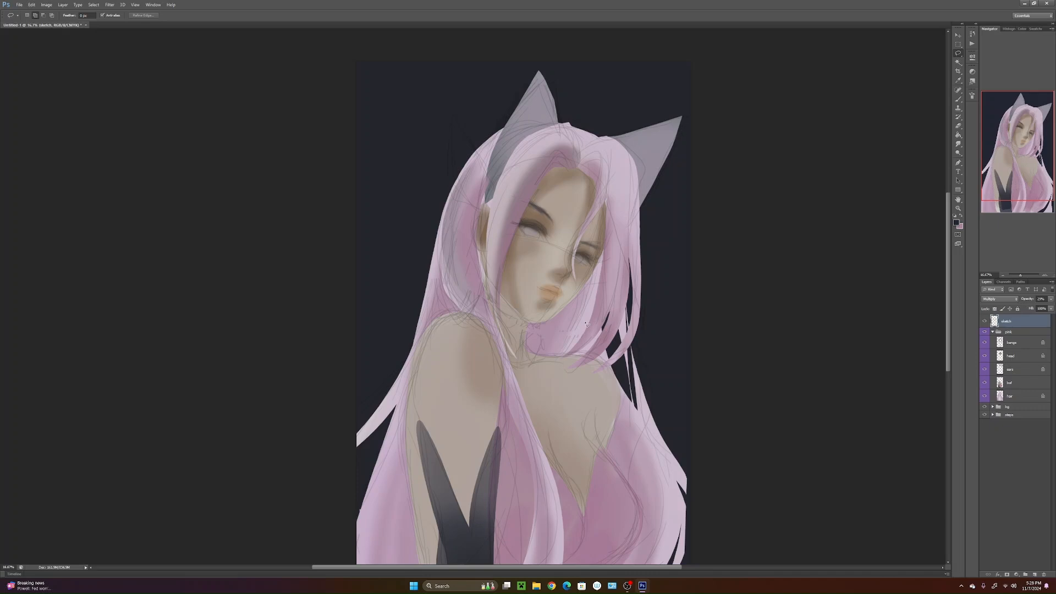
# - Lasso shadow shapes along the upper arm, the forearm and the lower garment, undoing the last unwanted addition
pyautogui.scroll(-3, 564, 354)
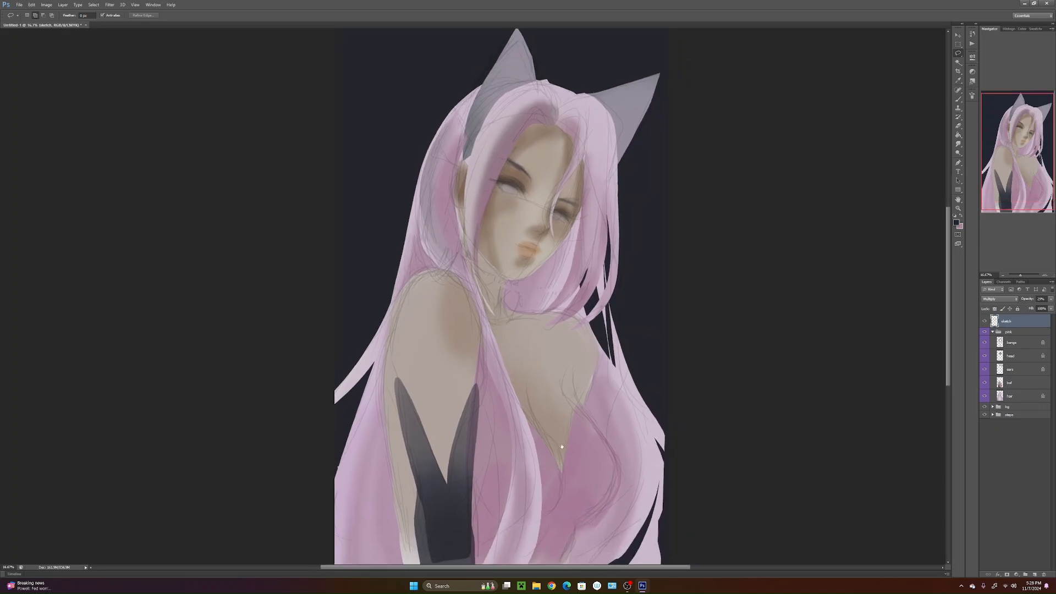
pyautogui.moveTo(565, 446); pyautogui.dragTo(592, 414)
pyautogui.click(1016, 371)
pyautogui.click(1016, 379)
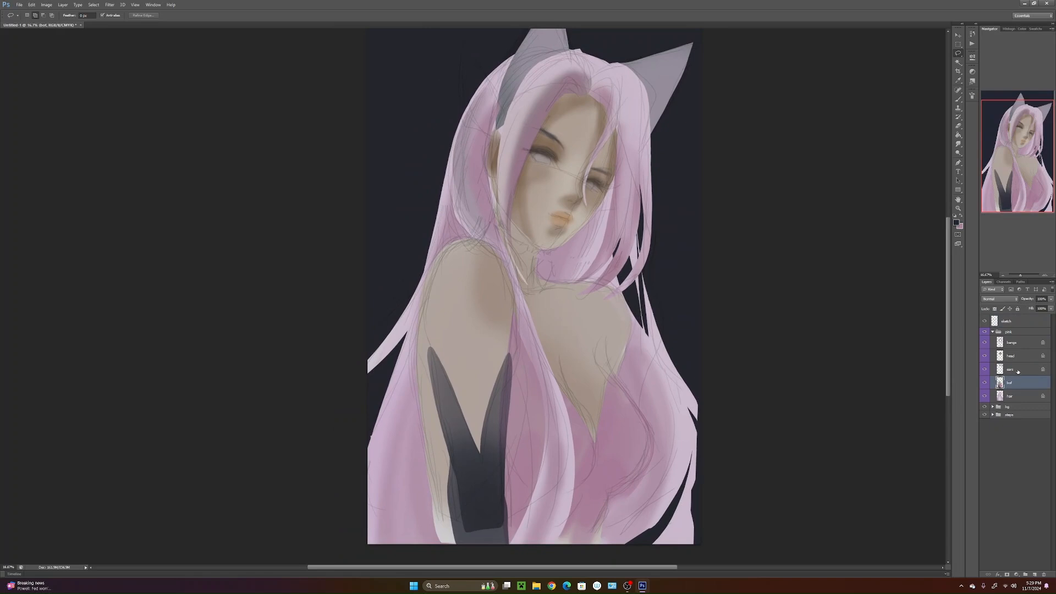
pyautogui.click(1014, 374)
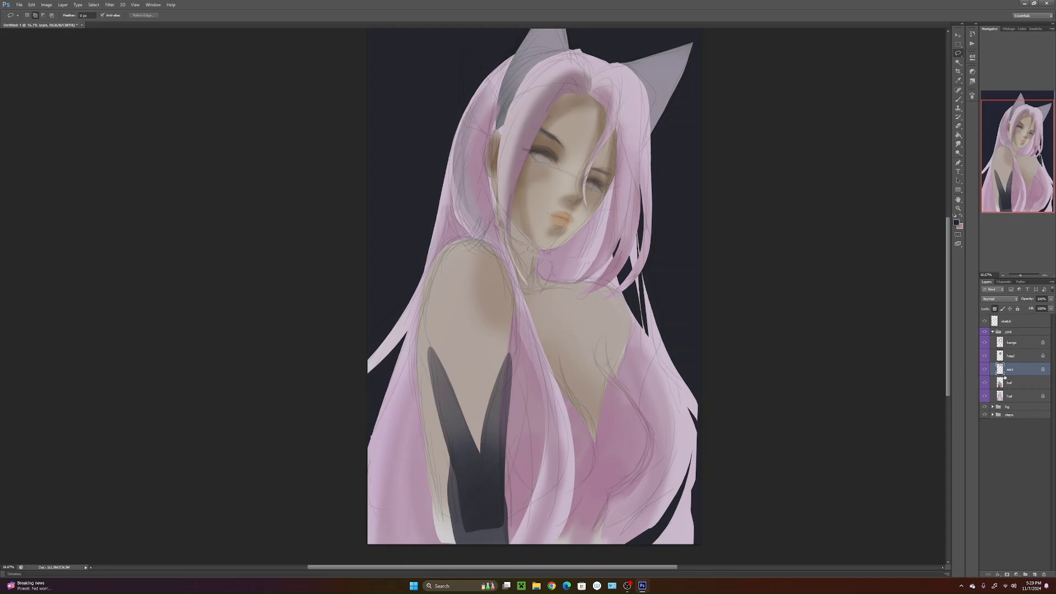
pyautogui.moveTo(434, 278)
pyautogui.mouseDown()
pyautogui.moveTo(492, 330)
pyautogui.moveTo(484, 517)
pyautogui.moveTo(429, 385)
pyautogui.moveTo(438, 297)
pyautogui.moveTo(467, 553)
pyautogui.mouseUp()
pyautogui.moveTo(440, 257)
pyautogui.mouseDown()
pyautogui.moveTo(410, 335)
pyautogui.moveTo(469, 548)
pyautogui.mouseUp()
pyautogui.moveTo(431, 463)
pyautogui.mouseDown()
pyautogui.moveTo(474, 490)
pyautogui.moveTo(455, 450)
pyautogui.mouseUp()
pyautogui.moveTo(605, 539)
pyautogui.mouseDown()
pyautogui.moveTo(594, 539)
pyautogui.moveTo(511, 385)
pyautogui.moveTo(632, 472)
pyautogui.moveTo(626, 482)
pyautogui.mouseUp()
pyautogui.moveTo(598, 456)
pyautogui.mouseDown()
pyautogui.moveTo(511, 395)
pyautogui.moveTo(504, 469)
pyautogui.mouseUp()
pyautogui.hotkey('ctrl', 'z')
# - Add shadow shapes under the chin across the neck and on the chest to the selection
pyautogui.scroll(3, 544, 503)
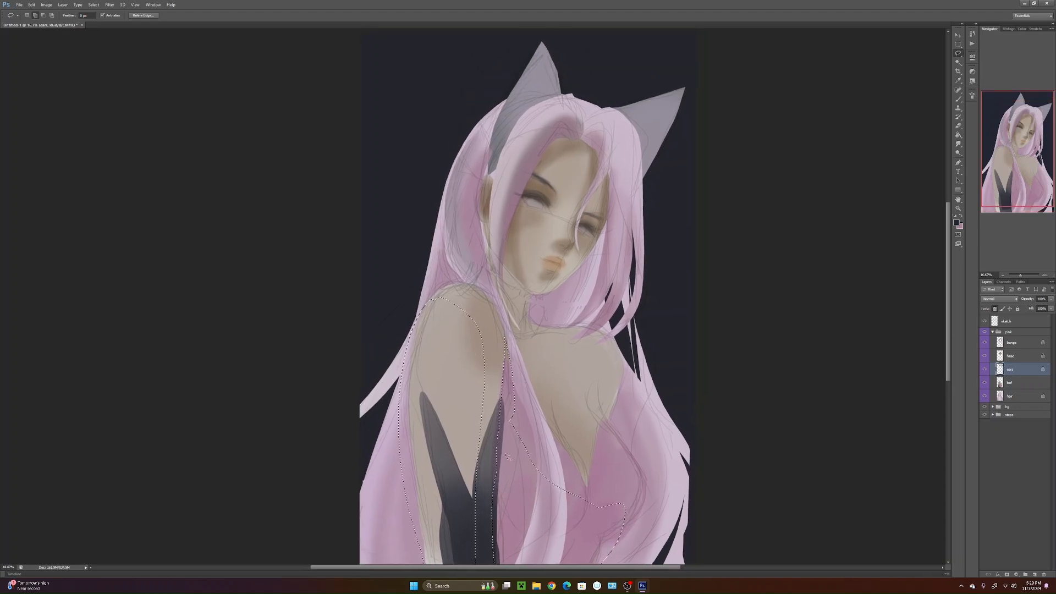
pyautogui.moveTo(557, 428); pyautogui.dragTo(559, 437)
pyautogui.moveTo(619, 465); pyautogui.dragTo(618, 432)
pyautogui.hotkey('ctrl', 'd')
pyautogui.moveTo(622, 388); pyautogui.dragTo(622, 428)
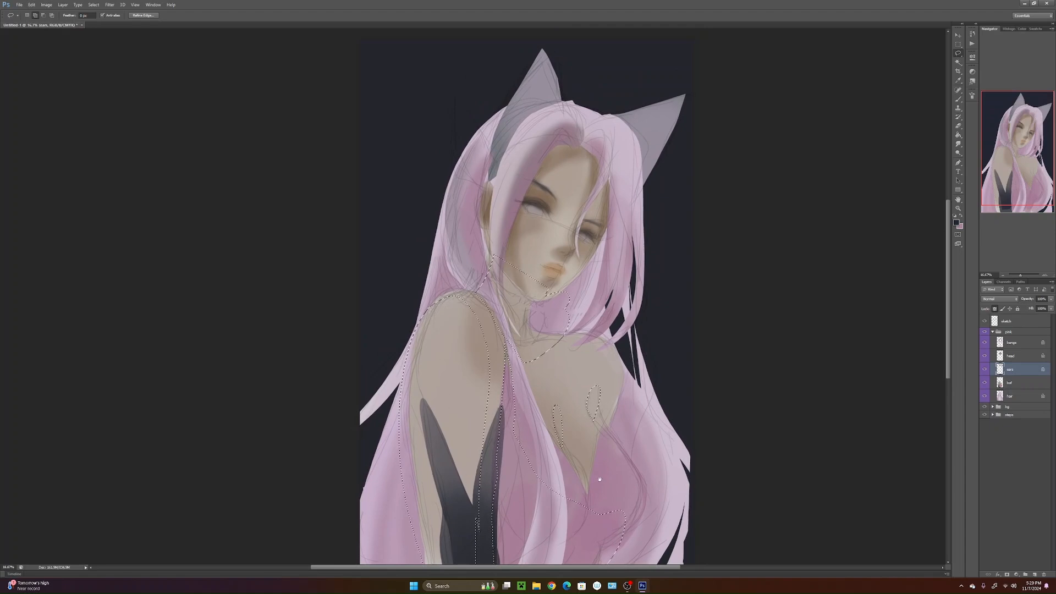
pyautogui.moveTo(600, 477); pyautogui.dragTo(595, 480)
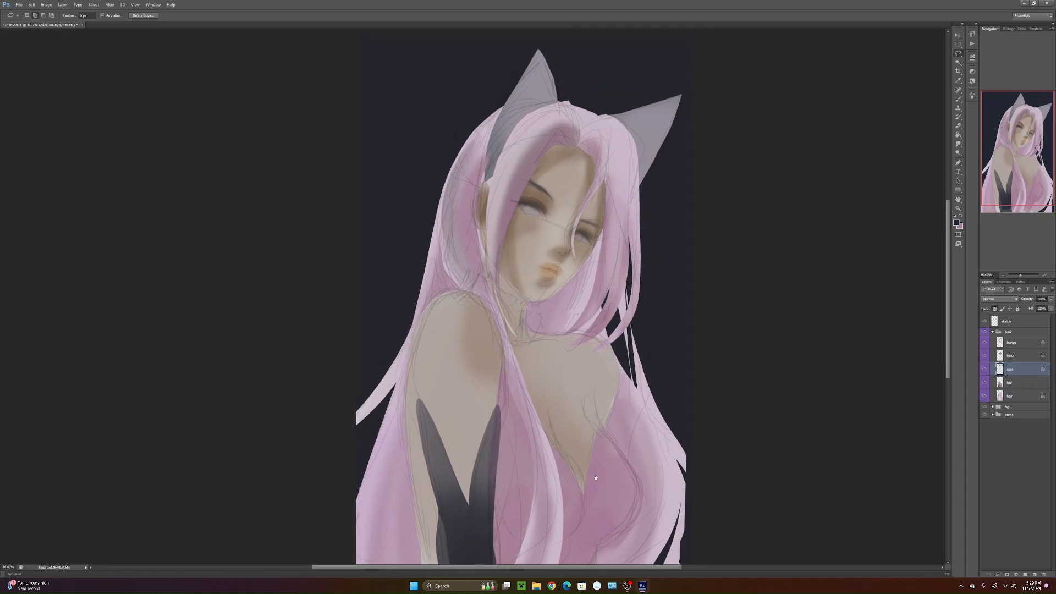
# - Try to apply Hue/Saturation to the selected shadow shapes on the ears layer
pyautogui.click(50, 6)
pyautogui.moveTo(153, 4)
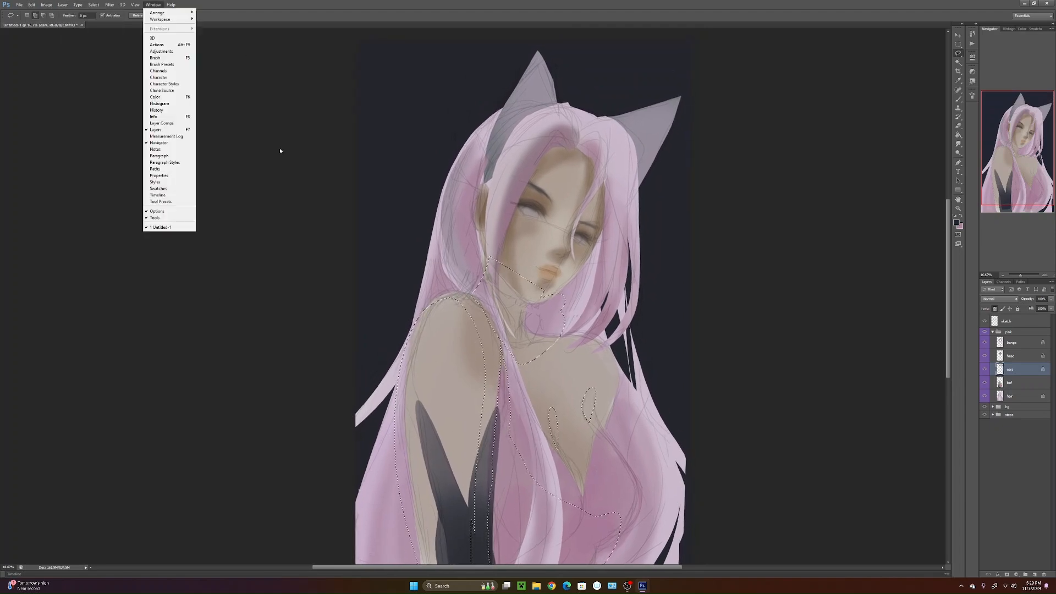
pyautogui.click(270, 206)
pyautogui.click(46, 4)
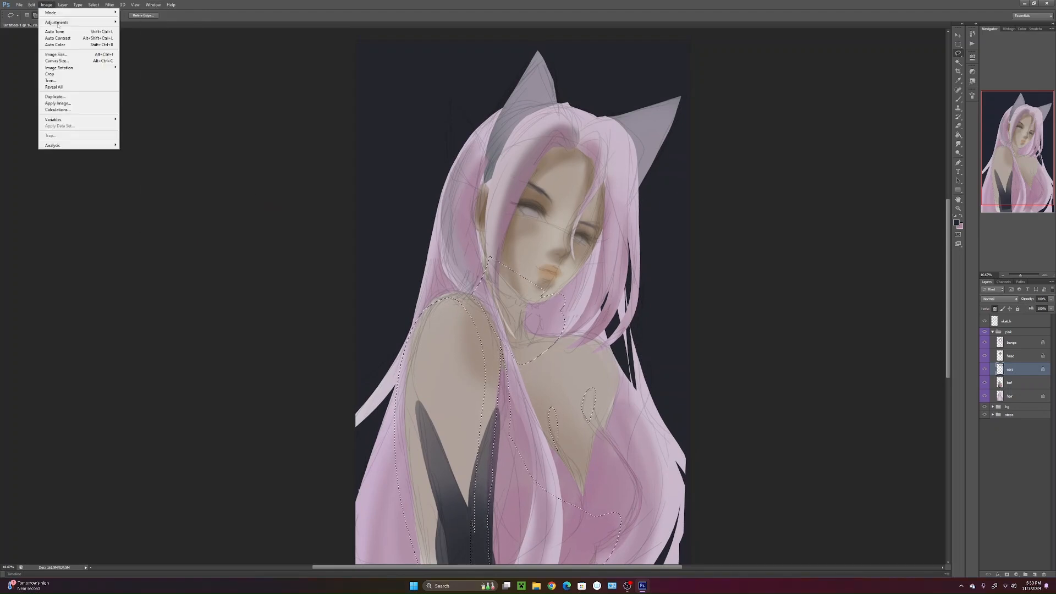
pyautogui.moveTo(113, 22)
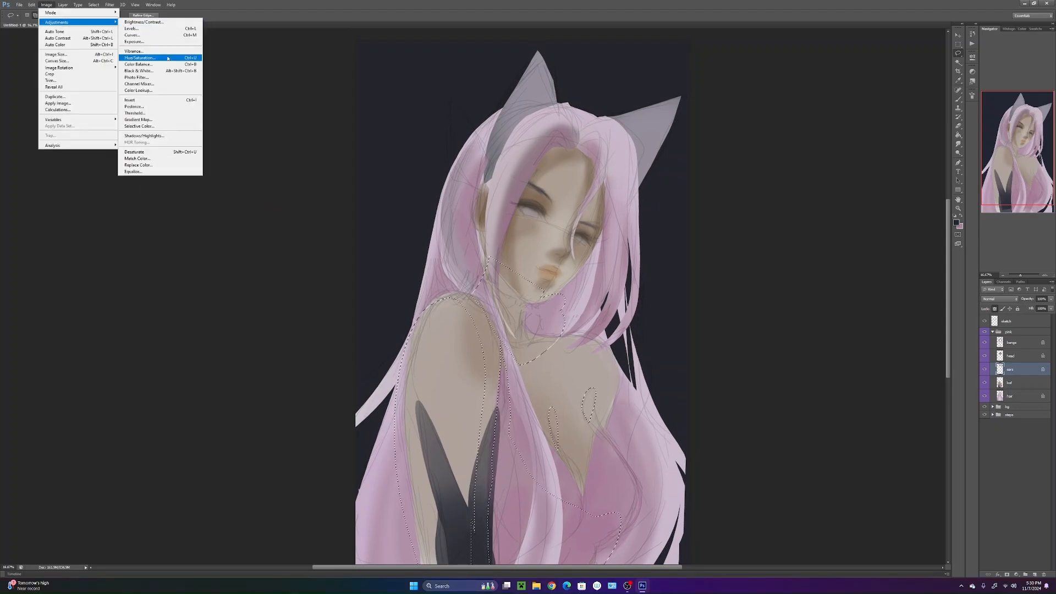
pyautogui.click(142, 58)
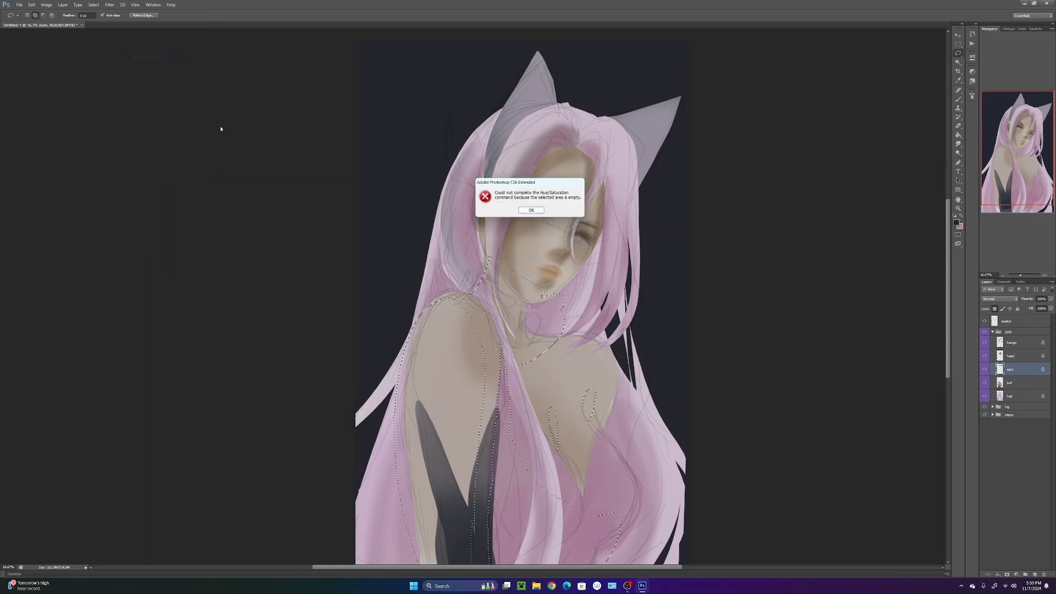
pyautogui.click(532, 211)
# - Try darkening the selected areas of the hair layer with Hue/Saturation, using higher saturation and lower lightness
pyautogui.hotkey('alt', '[')
pyautogui.hotkey('alt', '[')
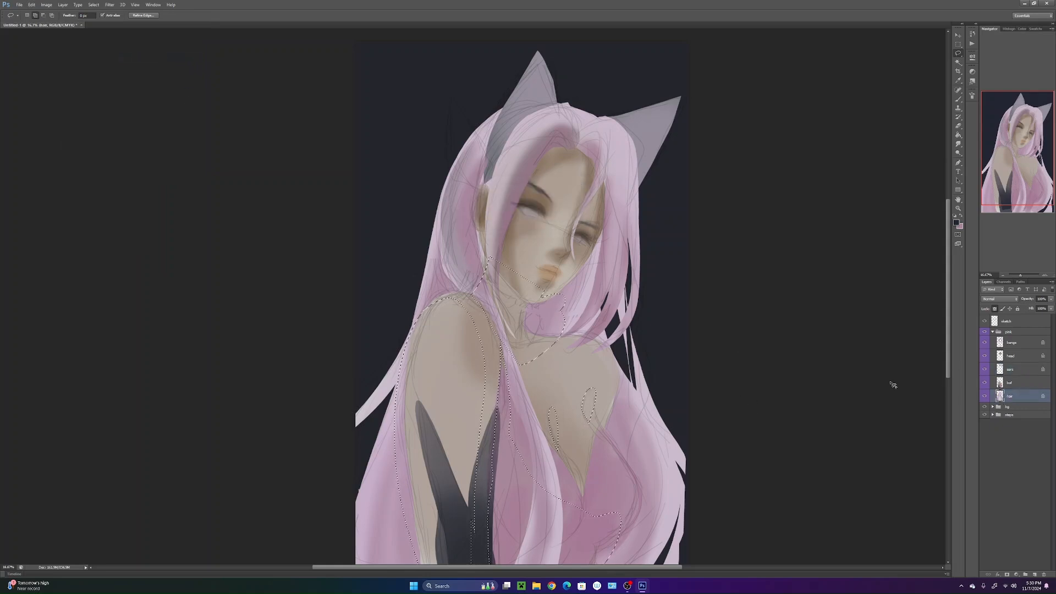
pyautogui.click(46, 5)
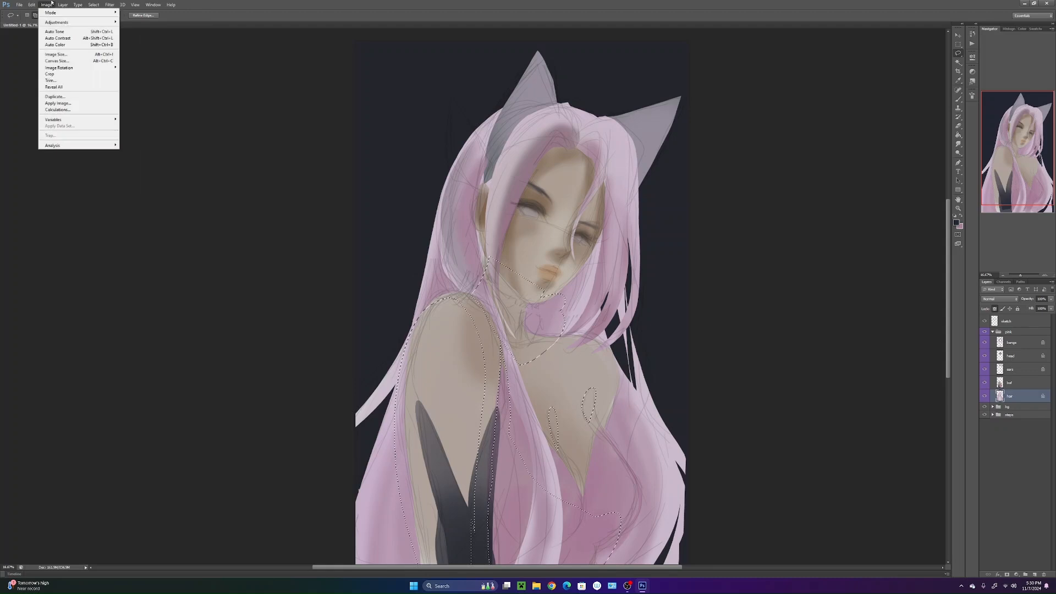
pyautogui.moveTo(77, 22)
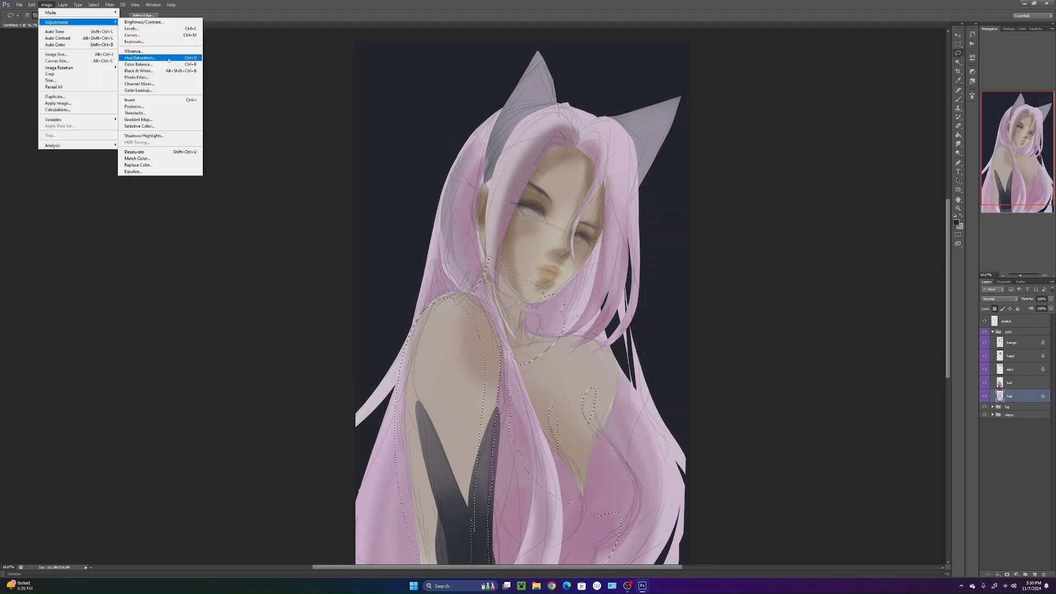
pyautogui.click(168, 59)
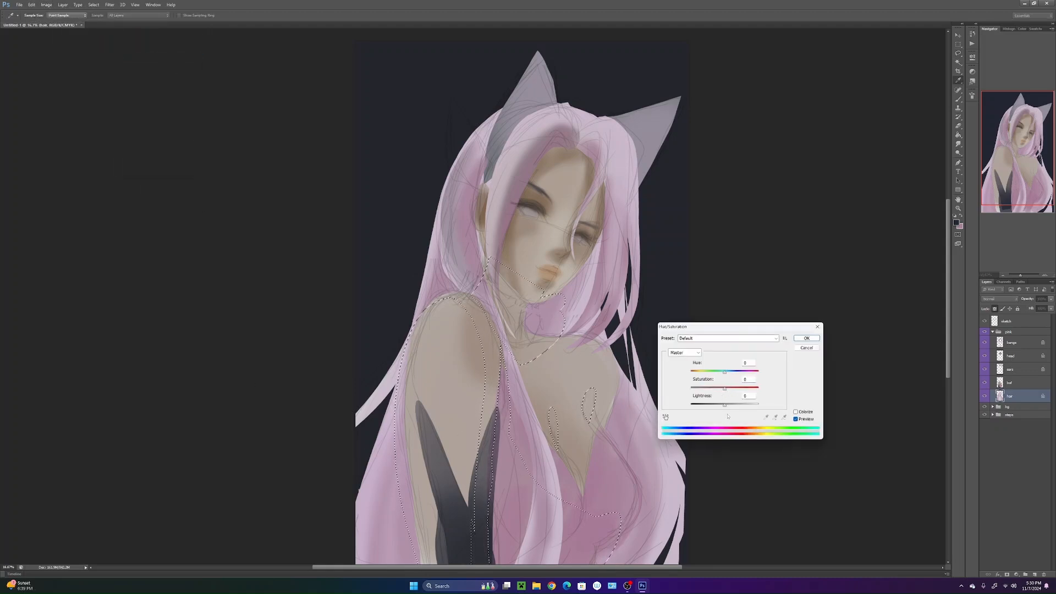
pyautogui.moveTo(725, 388); pyautogui.dragTo(719, 406)
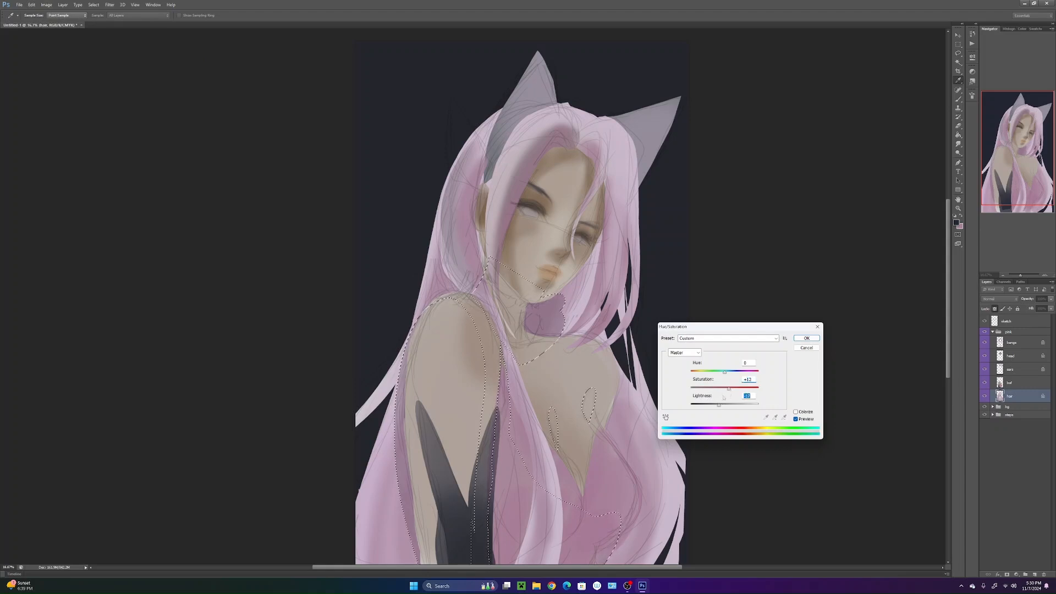
pyautogui.click(806, 348)
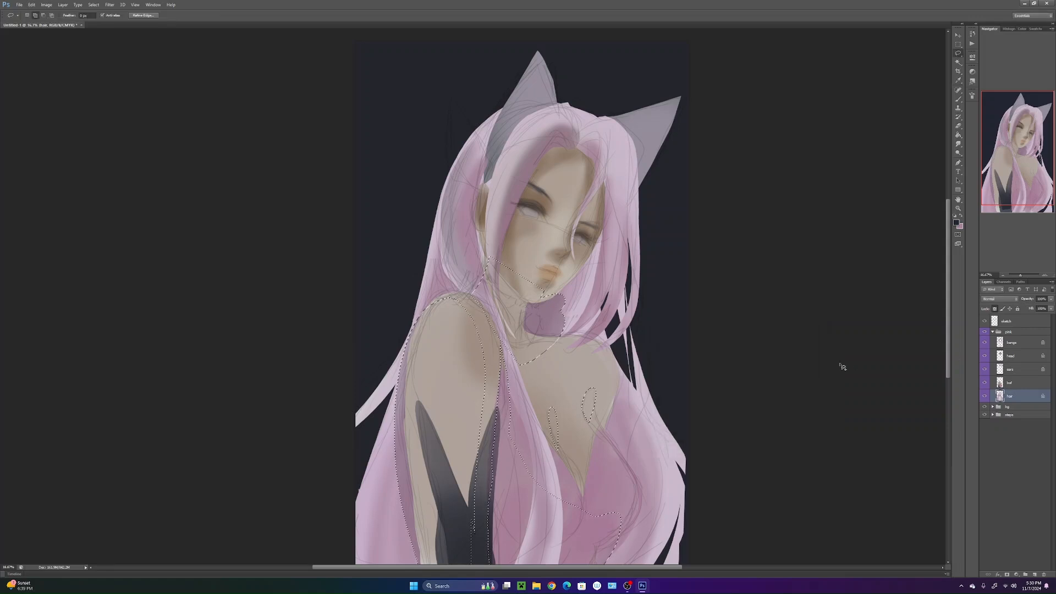
# - Darken the selected shadow shapes on the body layer by lowering the lightness with Hue/Saturation
pyautogui.click(1013, 387)
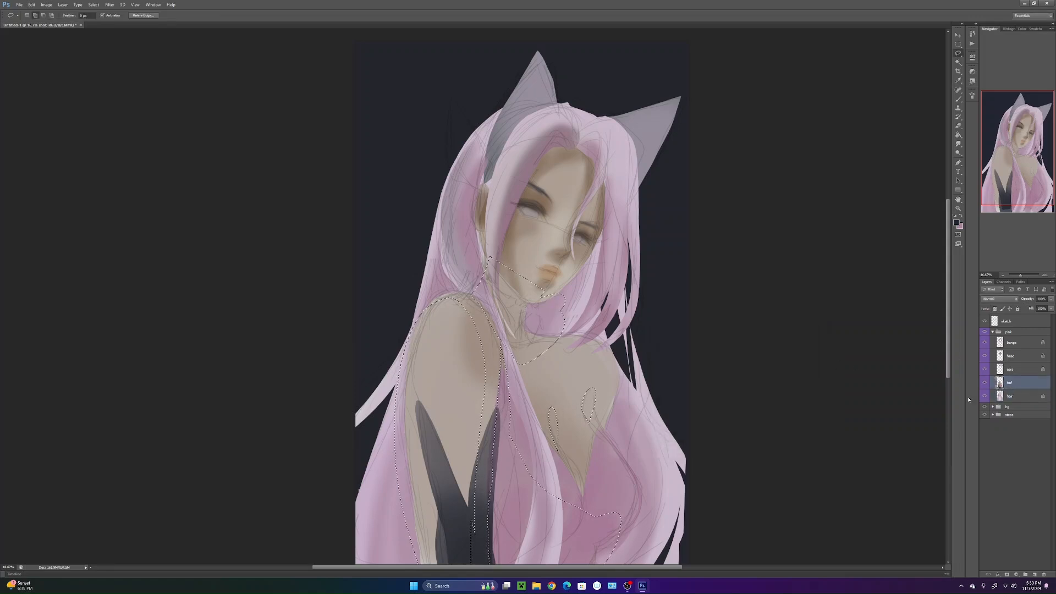
pyautogui.click(46, 5)
pyautogui.moveTo(77, 22)
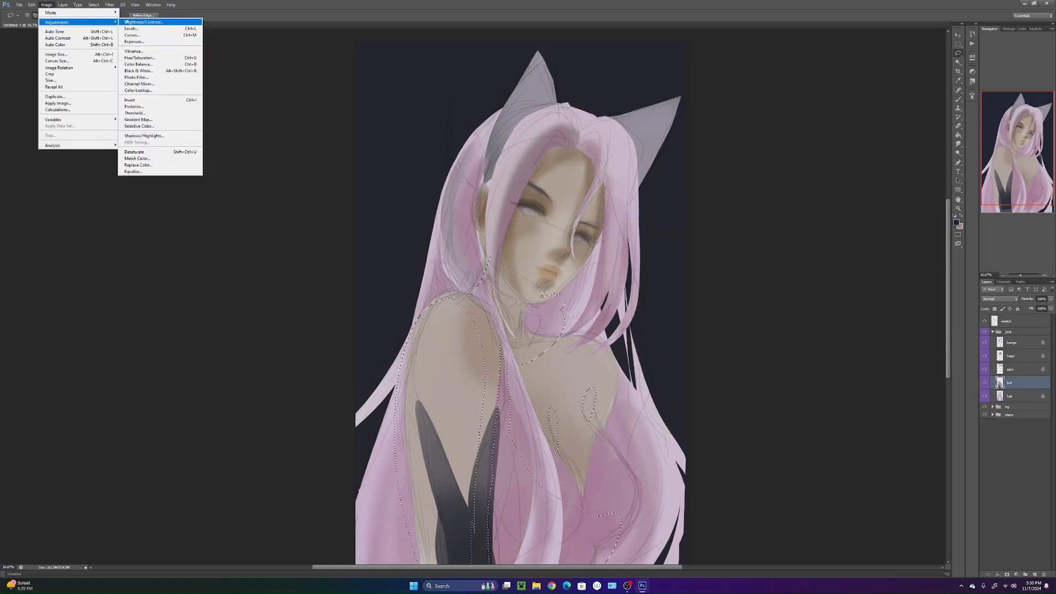
pyautogui.click(160, 58)
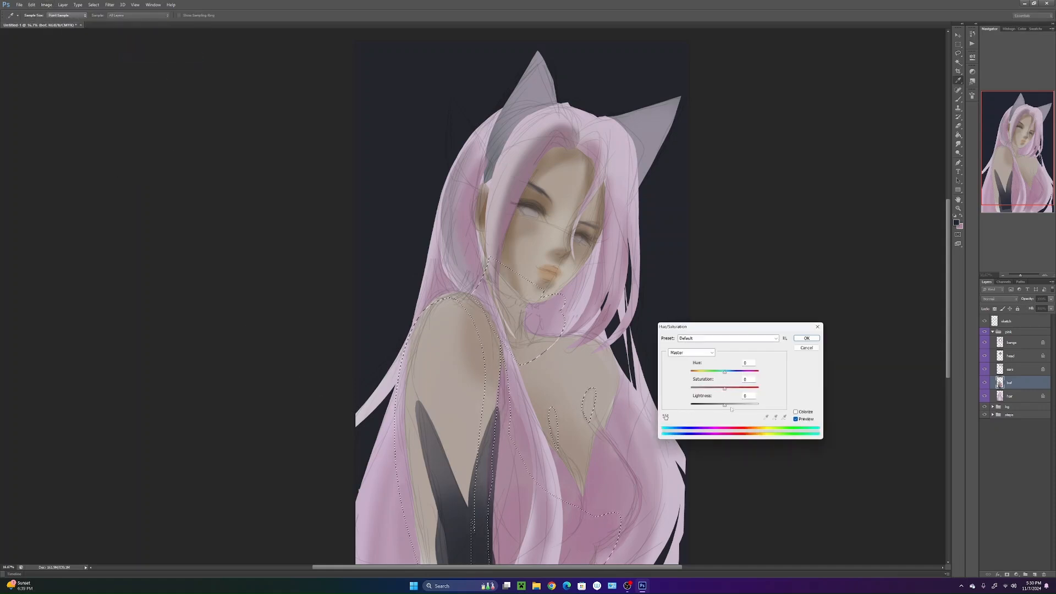
pyautogui.moveTo(724, 405); pyautogui.dragTo(717, 406)
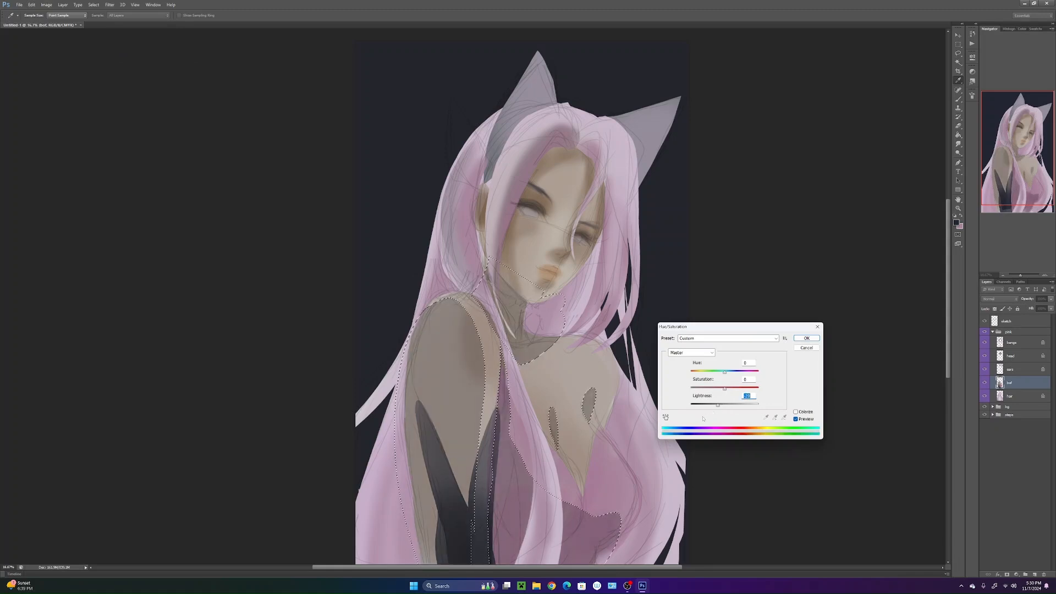
pyautogui.moveTo(726, 388); pyautogui.dragTo(724, 391)
pyautogui.click(802, 340)
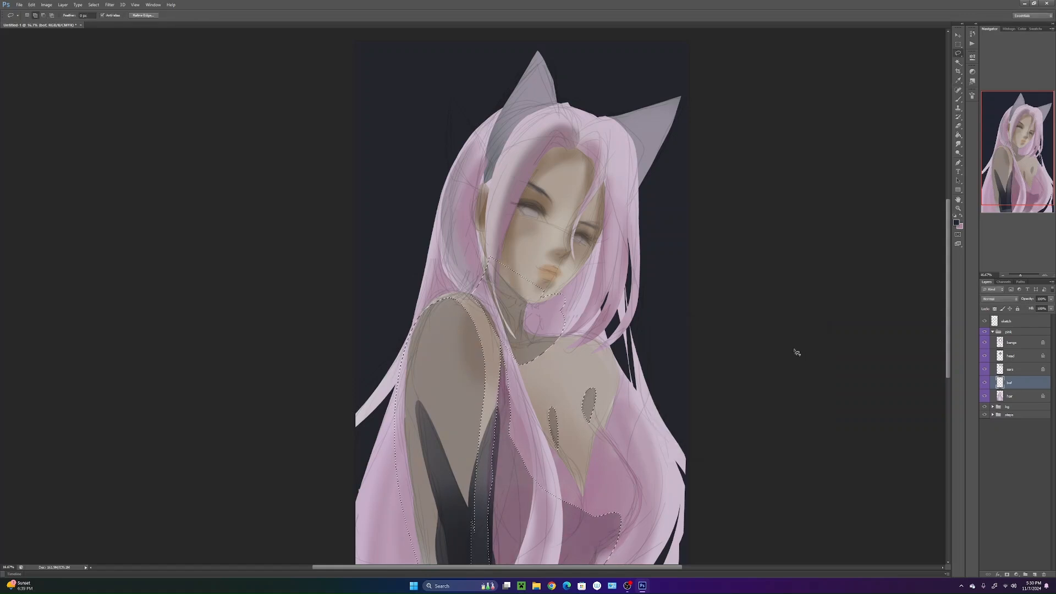
# - Deepen the selected body shadows with Brightness/Contrast, using lower brightness and contrast 74, and deselect
pyautogui.click(62, 5)
pyautogui.moveTo(46, 5)
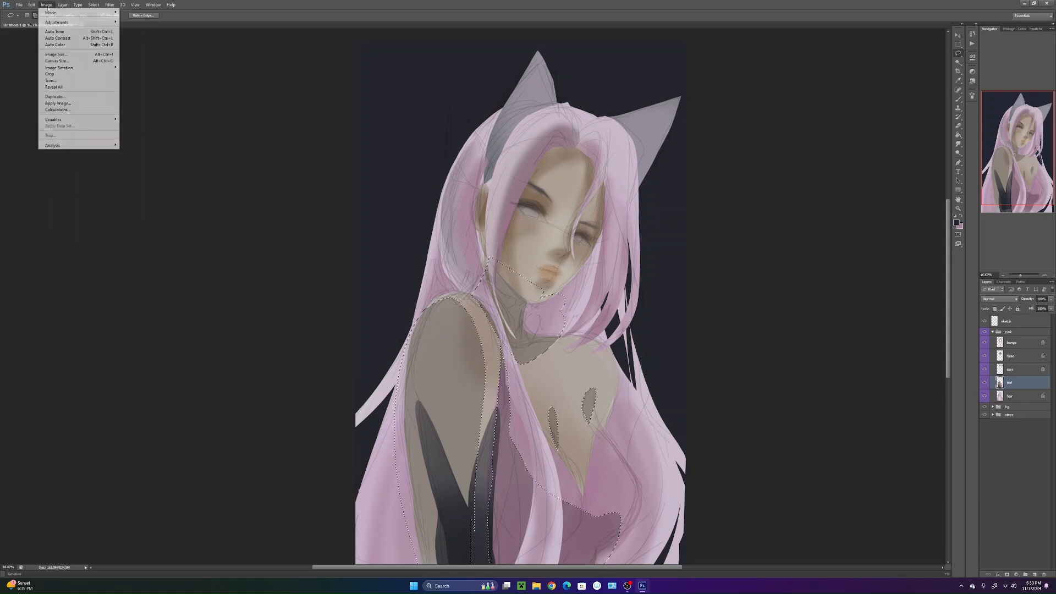
pyautogui.moveTo(63, 23)
pyautogui.click(144, 22)
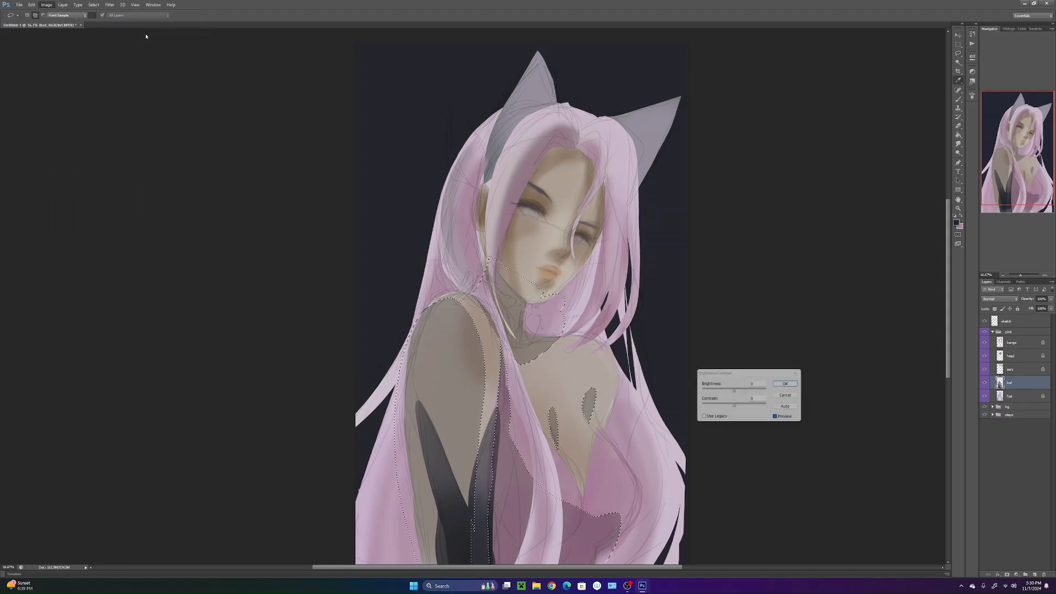
pyautogui.moveTo(735, 407)
pyautogui.mouseDown()
pyautogui.moveTo(761, 407)
pyautogui.moveTo(732, 392)
pyautogui.mouseUp()
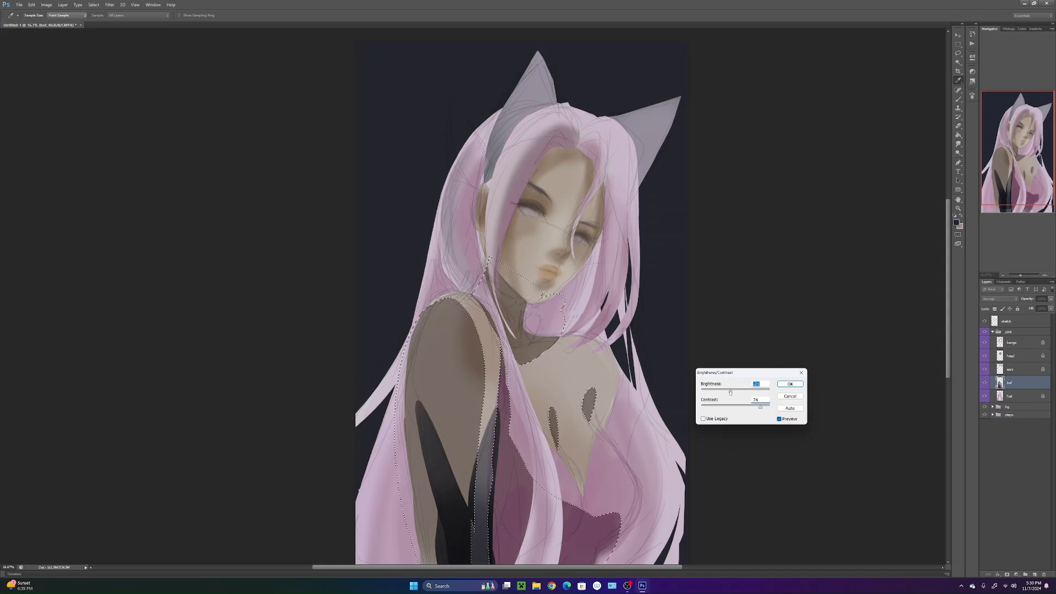
pyautogui.click(790, 384)
pyautogui.press('l')
pyautogui.hotkey('ctrl', 'd')
# - Lasso the whole face on the head layer as one loose selection
pyautogui.click(1011, 356)
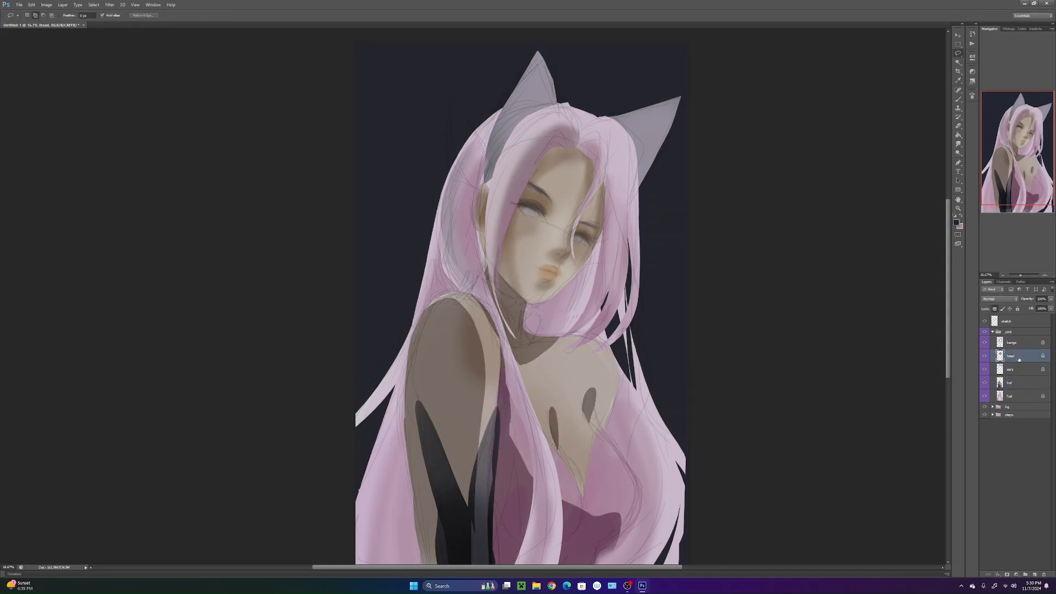
pyautogui.scroll(3, 582, 193)
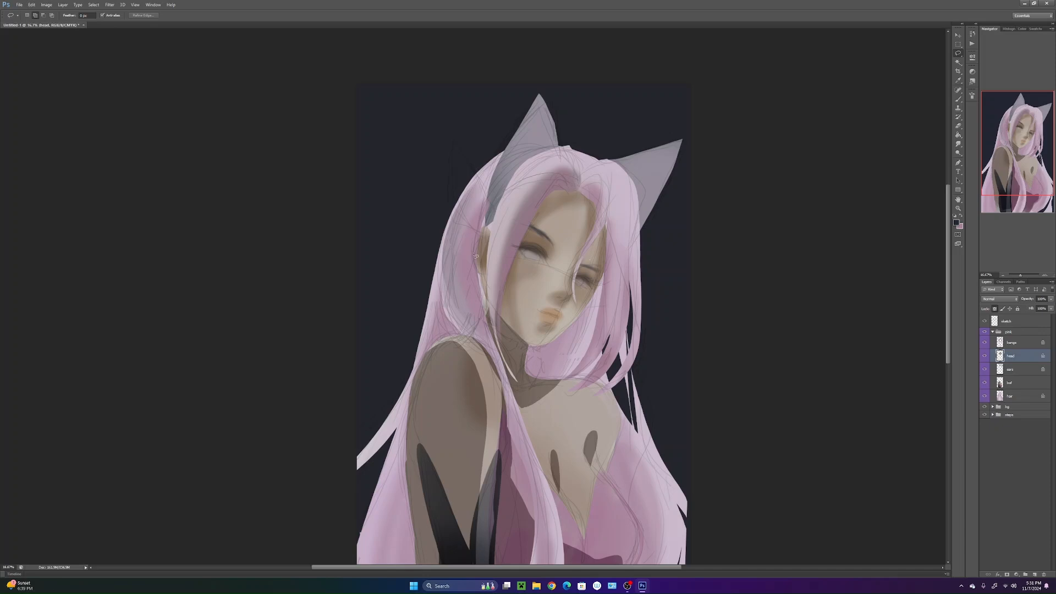
pyautogui.moveTo(580, 173); pyautogui.dragTo(568, 308)
# - Try brushing a shadow tone sampled from the artwork over the selected face, and undo the painting
pyautogui.press('b')
pyautogui.keyDown('alt'); pyautogui.click(454, 381); pyautogui.keyUp('alt')
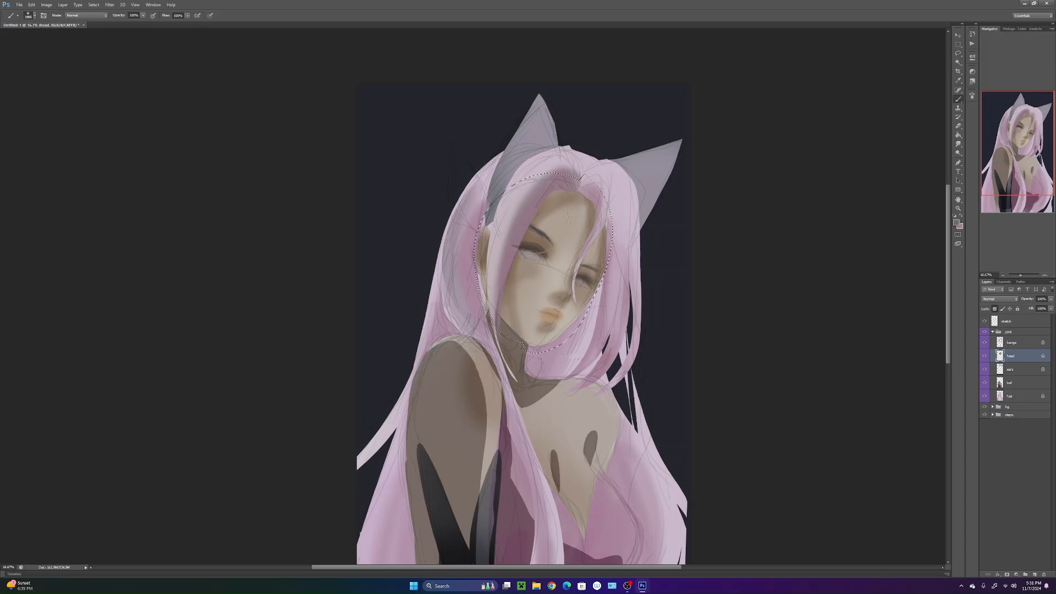
pyautogui.moveTo(572, 220); pyautogui.dragTo(542, 287)
pyautogui.hotkey('ctrl', 'alt', 'z')
pyautogui.hotkey('ctrl', 'alt', 'z')
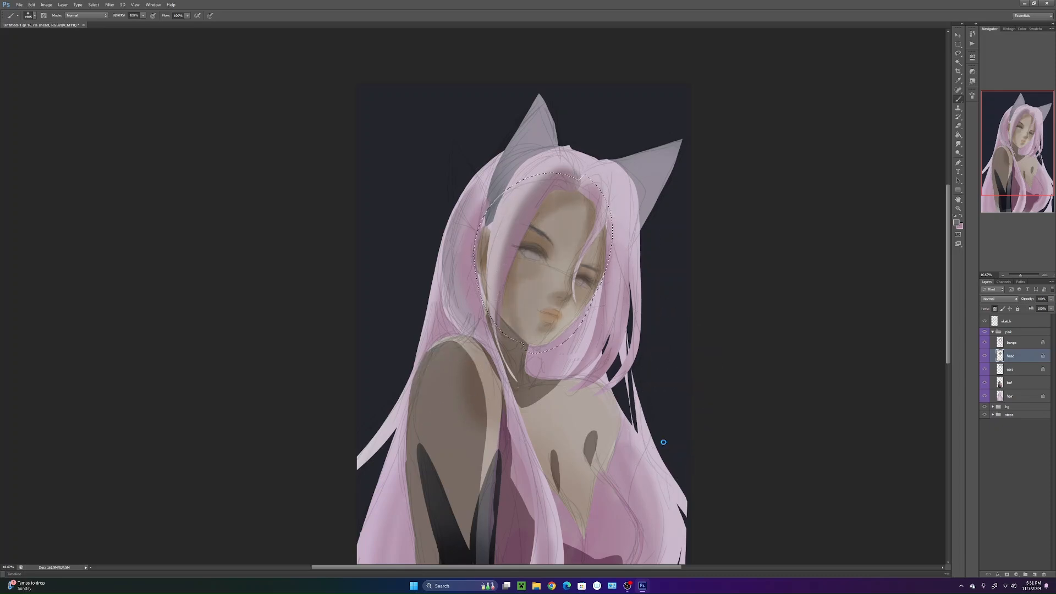
# - Darken the selected face with Brightness/Contrast, using lower brightness and contrast 22, and deselect
pyautogui.click(46, 4)
pyautogui.moveTo(77, 23)
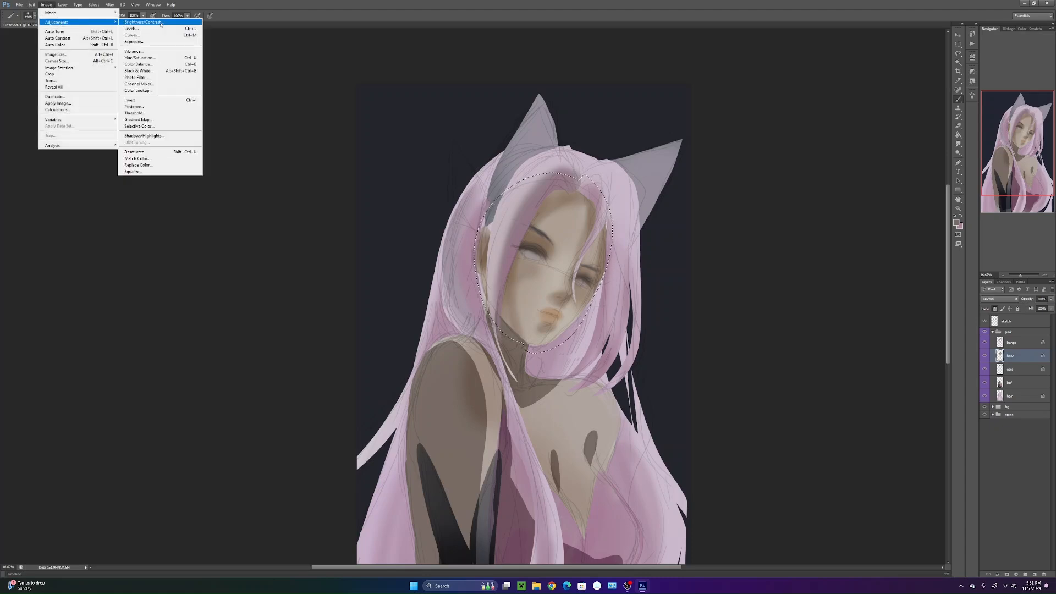
pyautogui.click(146, 22)
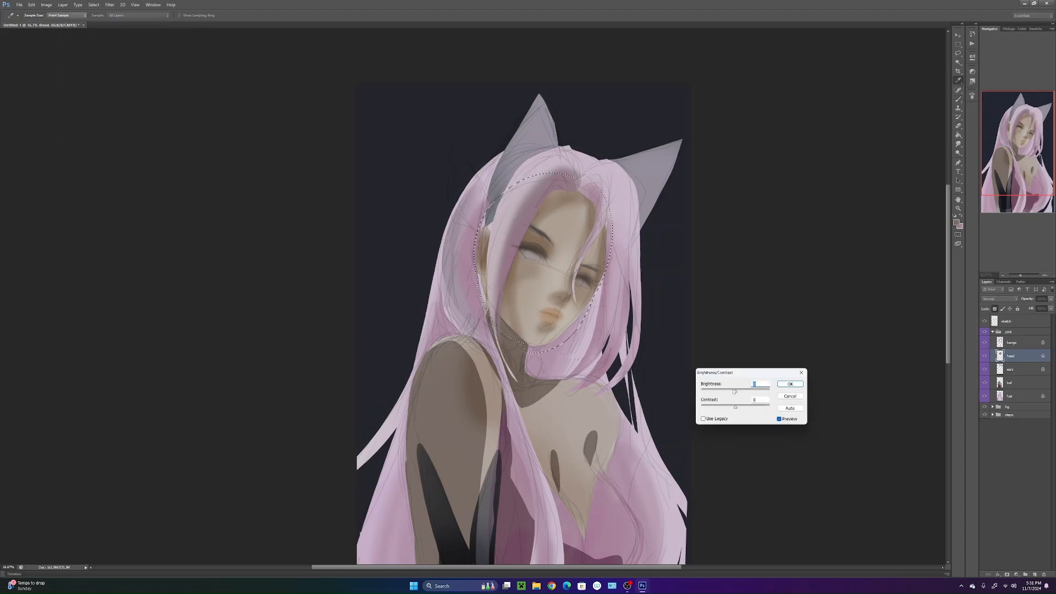
pyautogui.moveTo(735, 392); pyautogui.dragTo(730, 392)
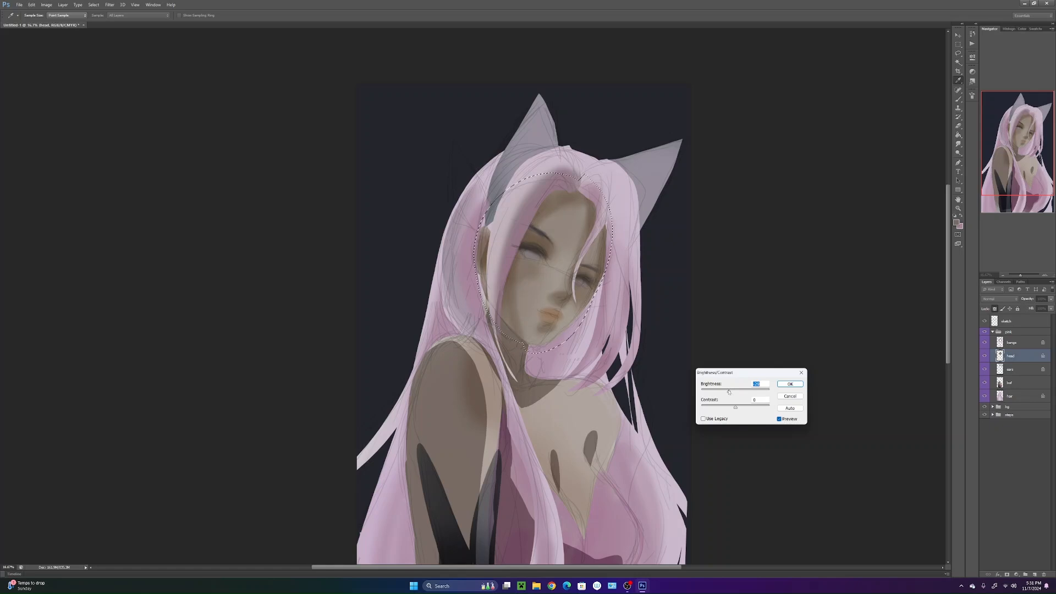
pyautogui.moveTo(736, 407); pyautogui.dragTo(744, 408)
pyautogui.click(786, 383)
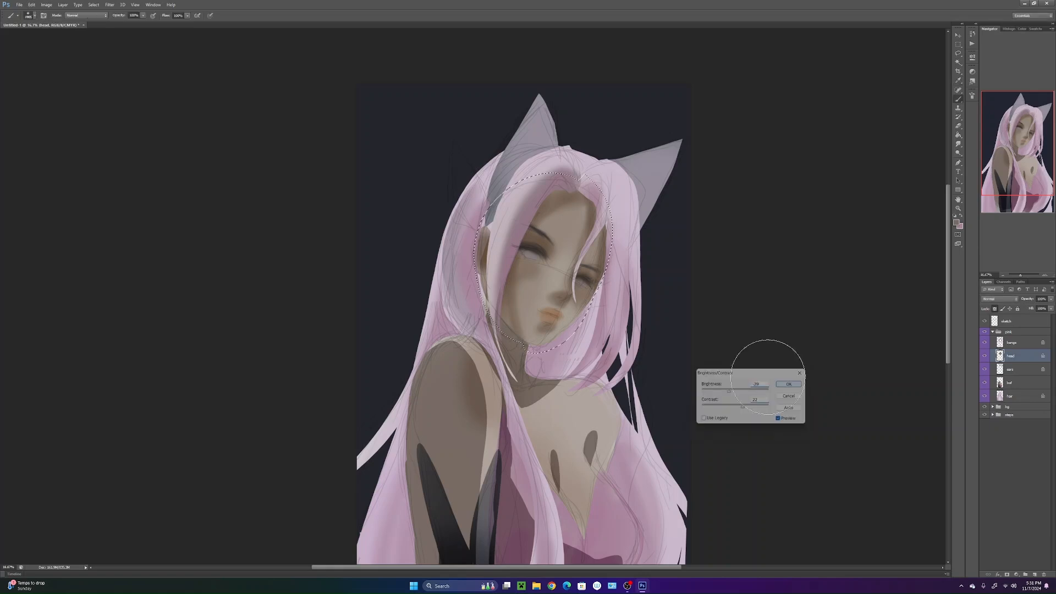
pyautogui.hotkey('ctrl', 'd')
# - Lasso shadow shapes on the hair layer behind the shoulders, beside the neck and along the long strands down to the canvas edge
pyautogui.moveTo(634, 533); pyautogui.dragTo(611, 412)
pyautogui.moveTo(747, 370); pyautogui.dragTo(747, 379)
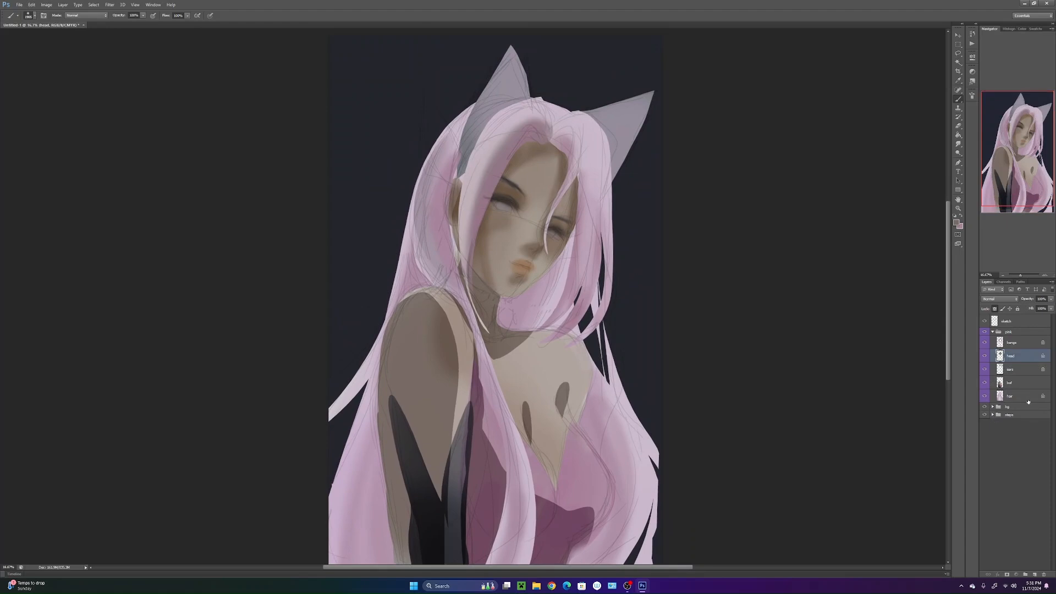
pyautogui.click(1010, 396)
pyautogui.press('l')
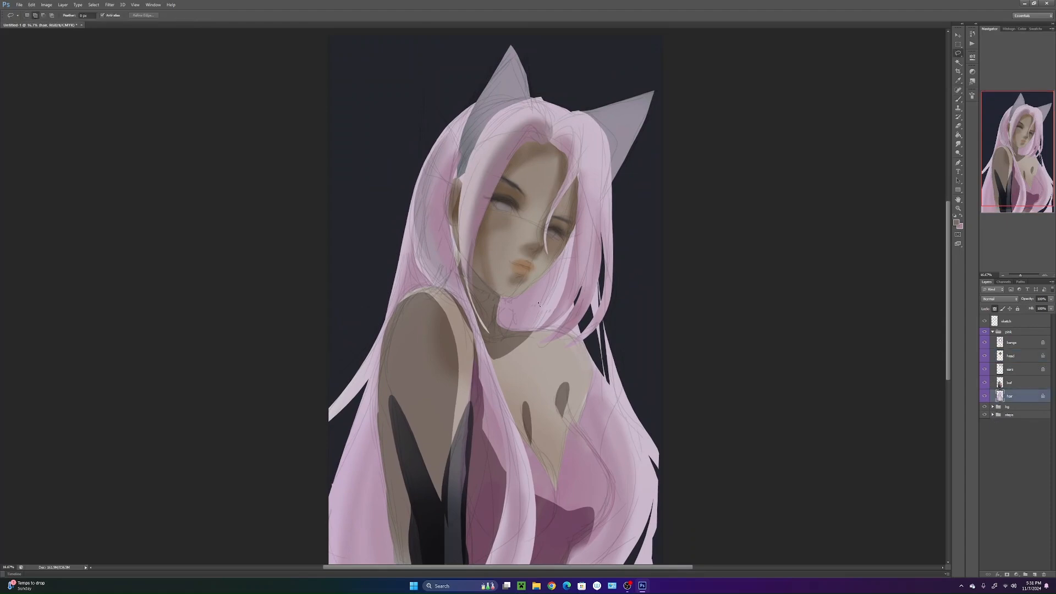
pyautogui.moveTo(492, 269); pyautogui.dragTo(492, 286)
pyautogui.moveTo(445, 374)
pyautogui.mouseDown()
pyautogui.moveTo(379, 558)
pyautogui.moveTo(396, 560)
pyautogui.moveTo(419, 471)
pyautogui.moveTo(395, 302)
pyautogui.moveTo(533, 516)
pyautogui.moveTo(583, 341)
pyautogui.moveTo(512, 227)
pyautogui.mouseUp()
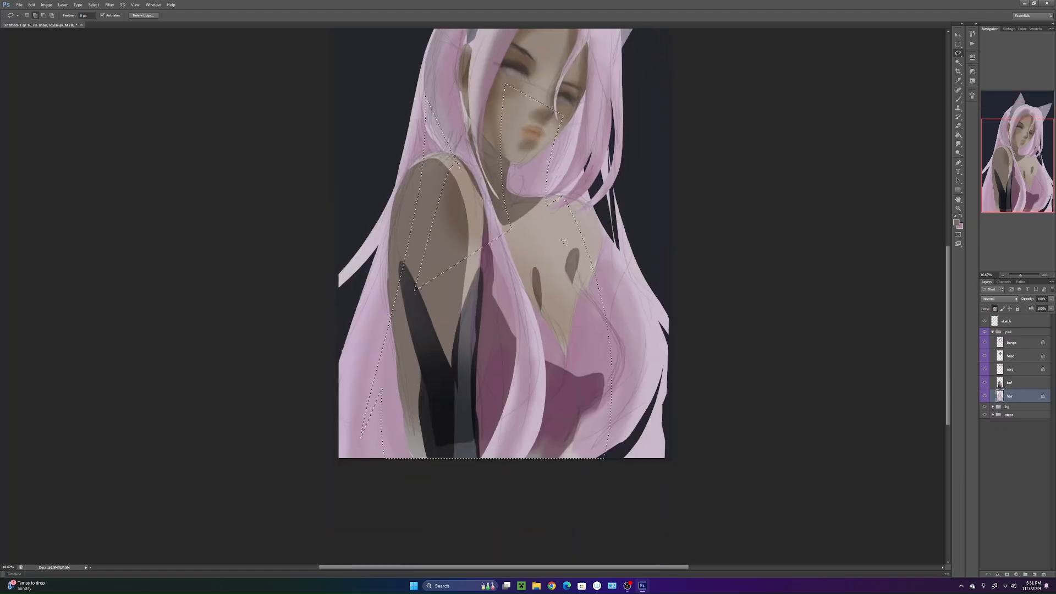
pyautogui.moveTo(546, 263)
pyautogui.mouseDown()
pyautogui.moveTo(551, 193)
pyautogui.moveTo(504, 65)
pyautogui.moveTo(443, 214)
pyautogui.moveTo(427, 284)
pyautogui.moveTo(429, 358)
pyautogui.moveTo(355, 458)
pyautogui.moveTo(455, 157)
pyautogui.mouseUp()
pyautogui.moveTo(560, 289); pyautogui.dragTo(572, 359)
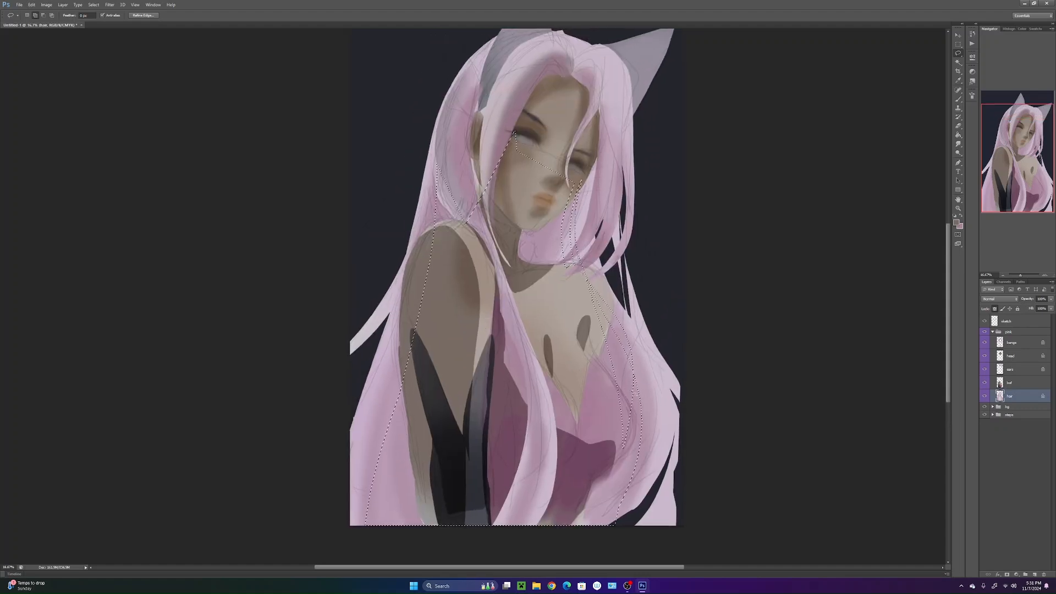
pyautogui.moveTo(570, 318); pyautogui.dragTo(586, 389)
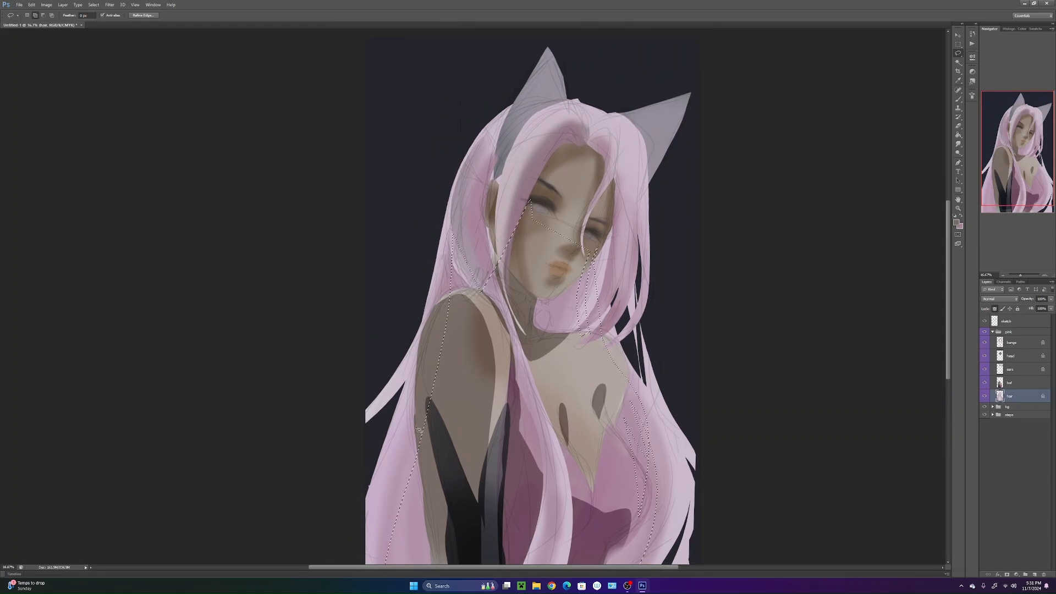
pyautogui.moveTo(454, 274); pyautogui.dragTo(447, 251)
pyautogui.moveTo(443, 482); pyautogui.dragTo(468, 416)
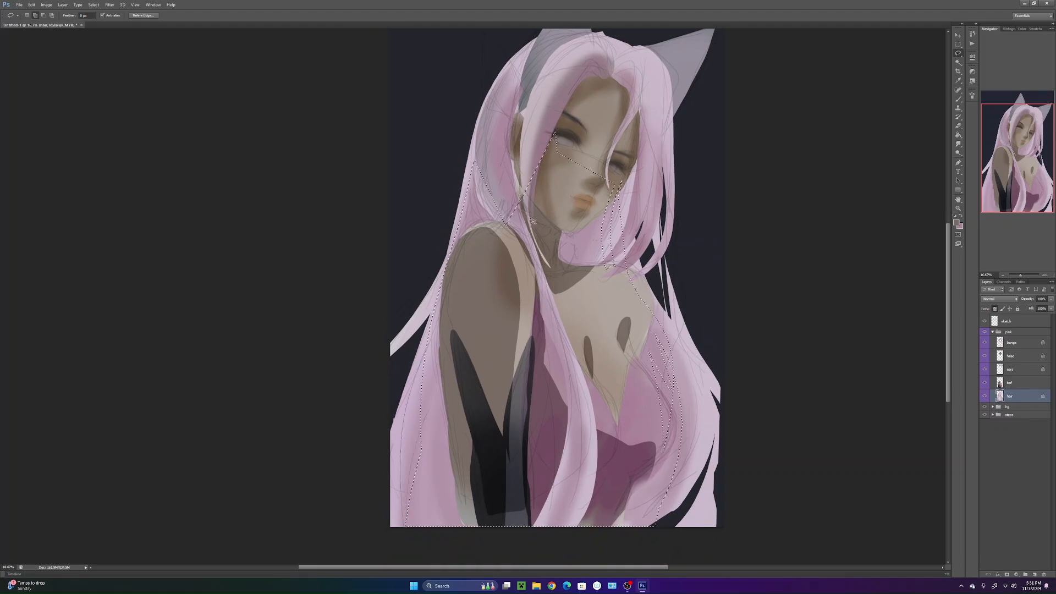
# - Darken the selected back-hair shadows with Hue/Saturation, using saturation +48 and lower lightness, and deselect
pyautogui.click(46, 4)
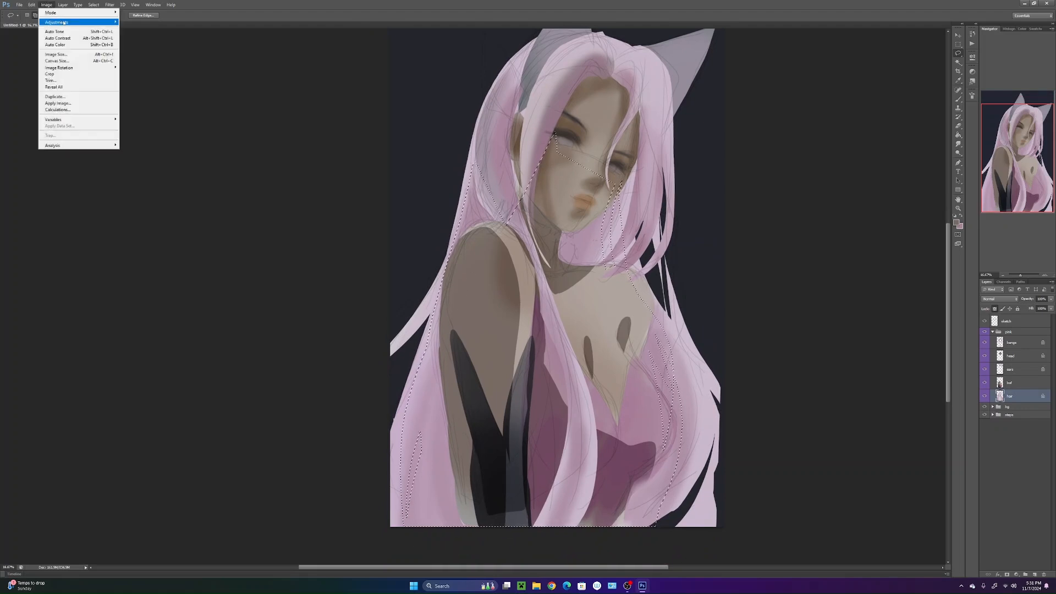
pyautogui.moveTo(64, 23)
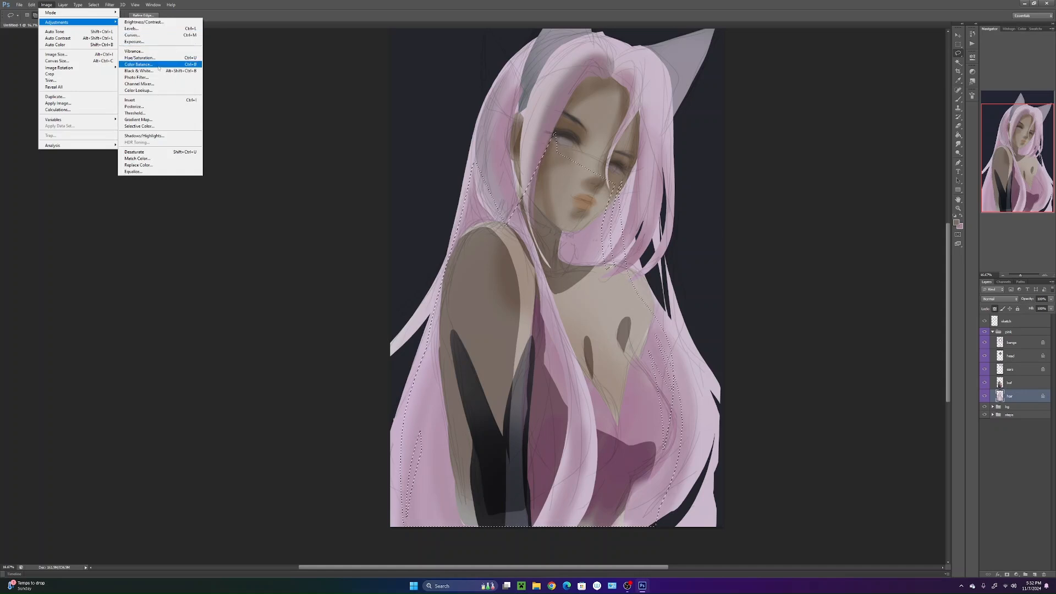
pyautogui.click(139, 58)
pyautogui.moveTo(725, 388)
pyautogui.mouseDown()
pyautogui.moveTo(742, 389)
pyautogui.moveTo(715, 406)
pyautogui.mouseUp()
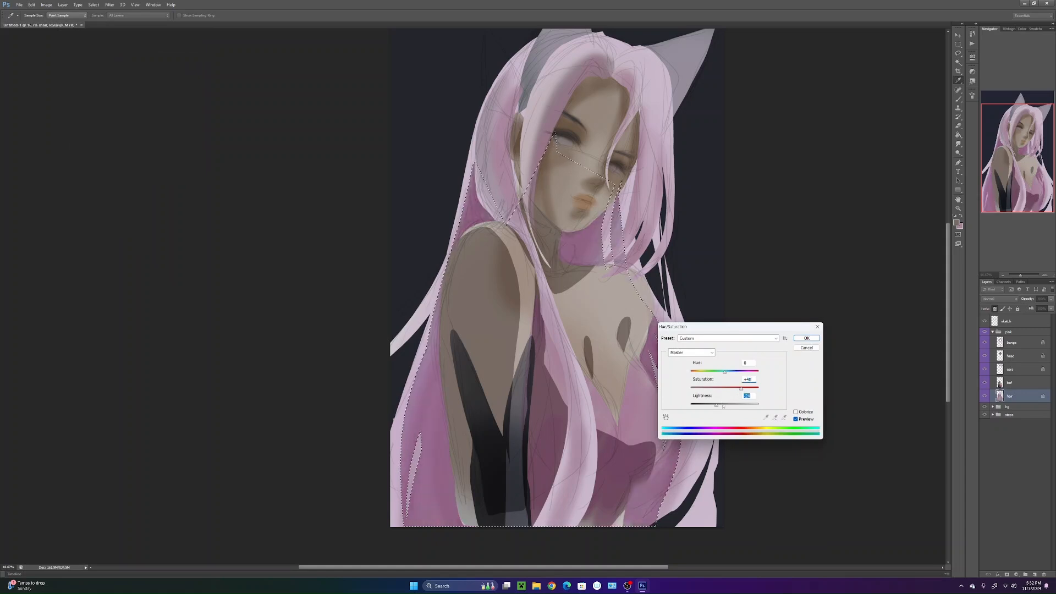
pyautogui.click(805, 338)
pyautogui.hotkey('ctrl', 'd')
# - Lasso shadow shapes on the bangs layer beside the ear, under the parting and along the strands framing the face
pyautogui.moveTo(628, 423); pyautogui.dragTo(605, 461)
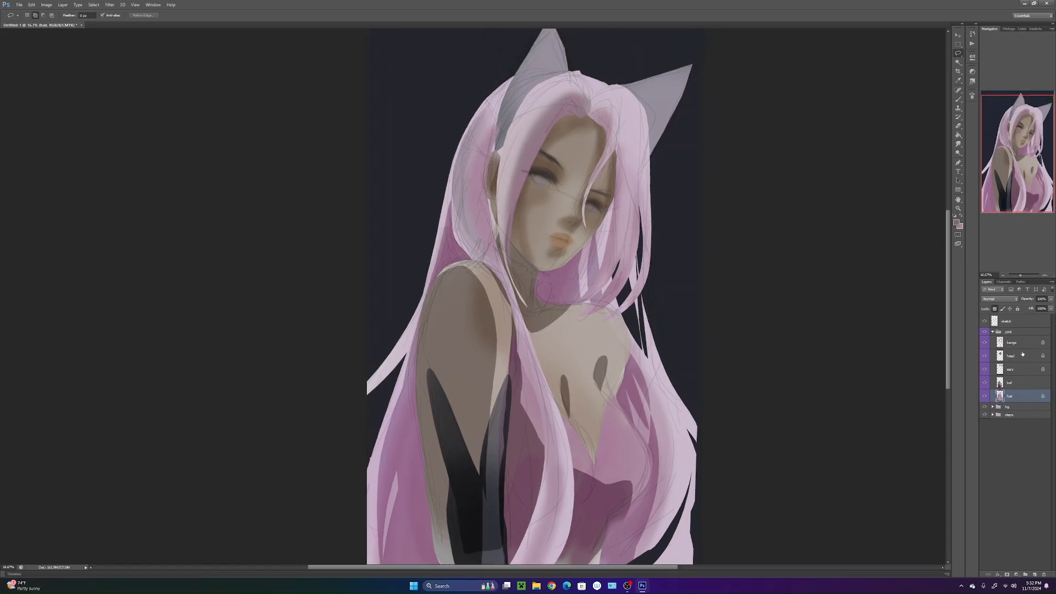
pyautogui.click(1023, 354)
pyautogui.click(1016, 342)
pyautogui.moveTo(608, 418); pyautogui.dragTo(612, 443)
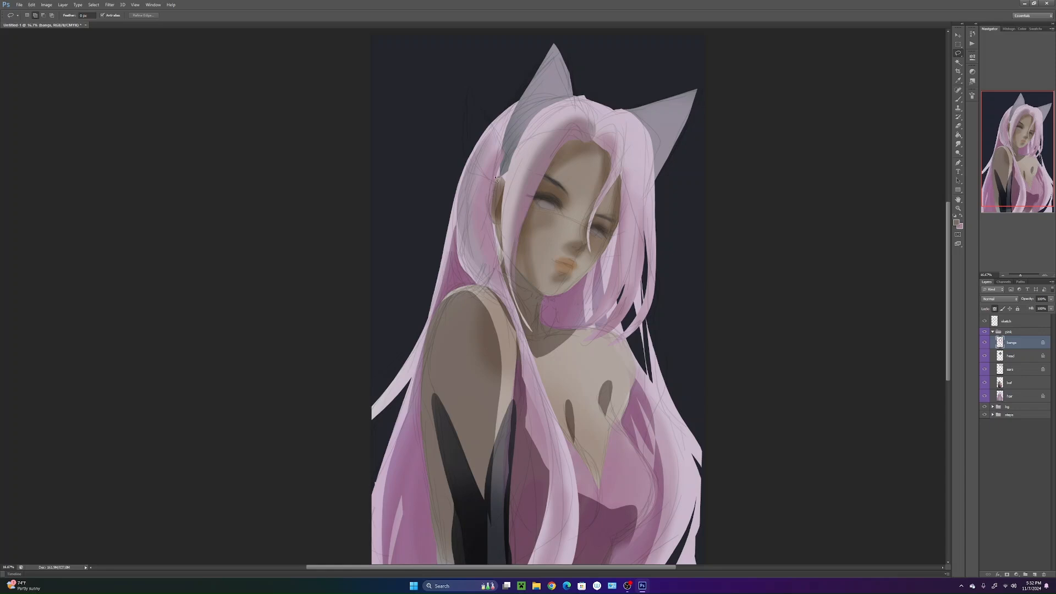
pyautogui.moveTo(495, 177); pyautogui.dragTo(502, 269)
pyautogui.moveTo(579, 128)
pyautogui.mouseDown()
pyautogui.moveTo(606, 154)
pyautogui.moveTo(593, 146)
pyautogui.moveTo(608, 148)
pyautogui.moveTo(609, 135)
pyautogui.moveTo(584, 342)
pyautogui.moveTo(626, 166)
pyautogui.mouseUp()
pyautogui.press('alt')
pyautogui.moveTo(626, 266); pyautogui.dragTo(622, 328)
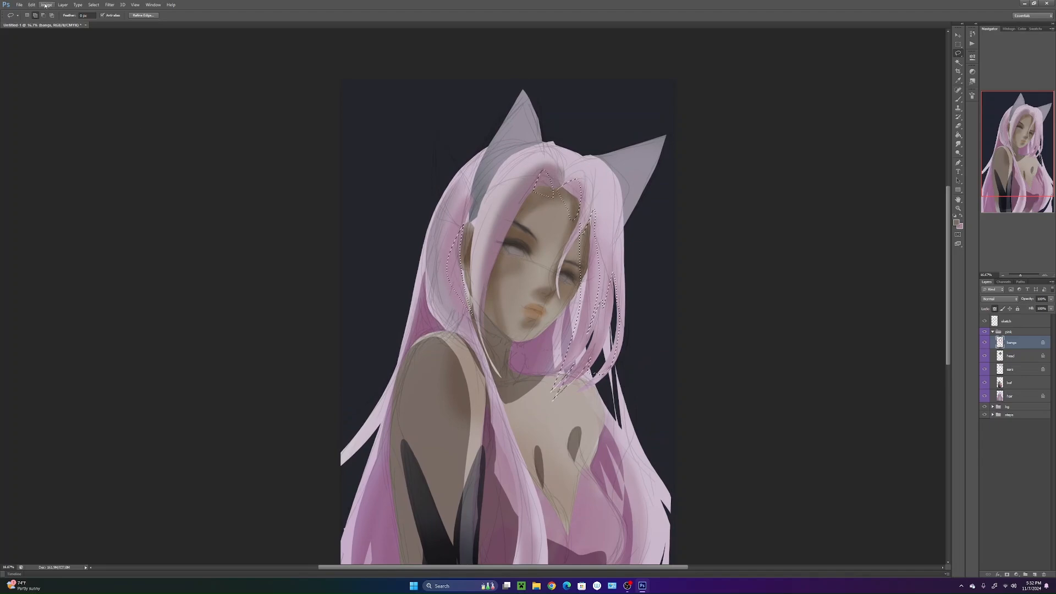
# - Darken the selected bangs shadows with Hue/Saturation, using saturation +27 and lower lightness, and deselect
pyautogui.click(46, 4)
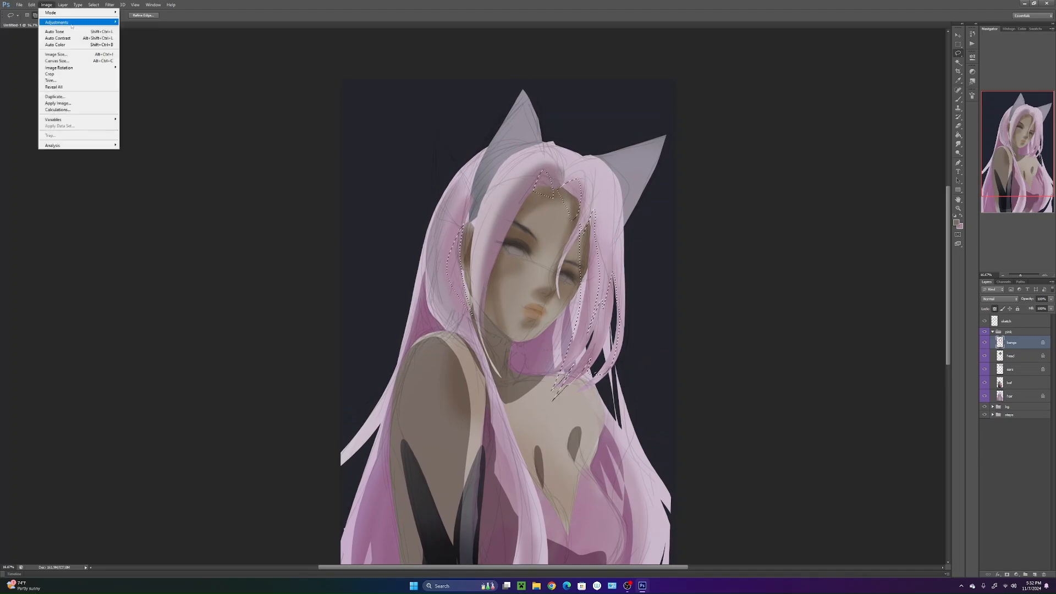
pyautogui.moveTo(78, 22)
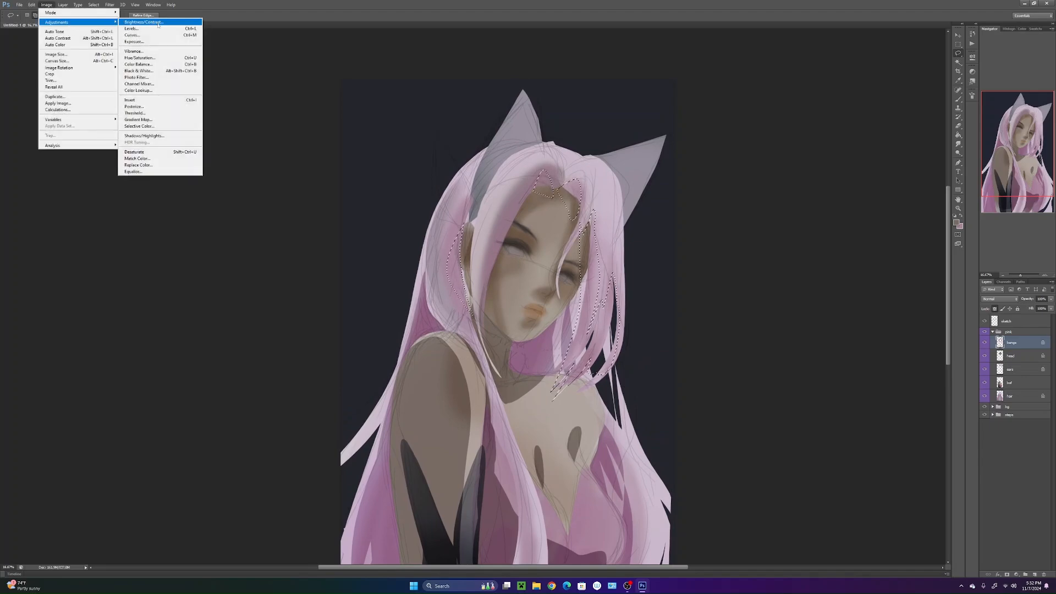
pyautogui.click(144, 57)
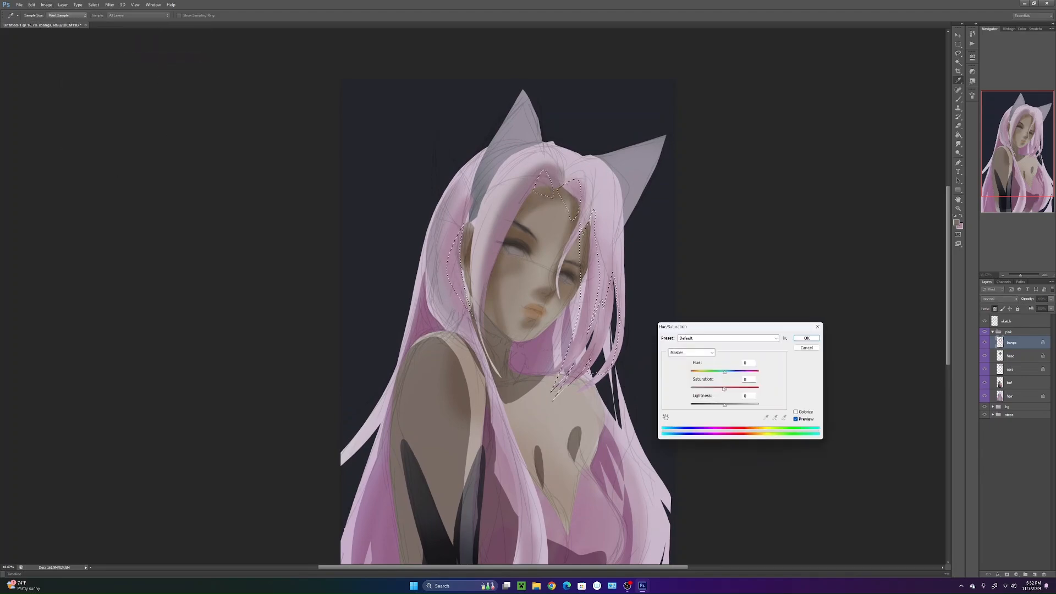
pyautogui.moveTo(725, 388)
pyautogui.mouseDown()
pyautogui.moveTo(734, 389)
pyautogui.moveTo(716, 407)
pyautogui.mouseUp()
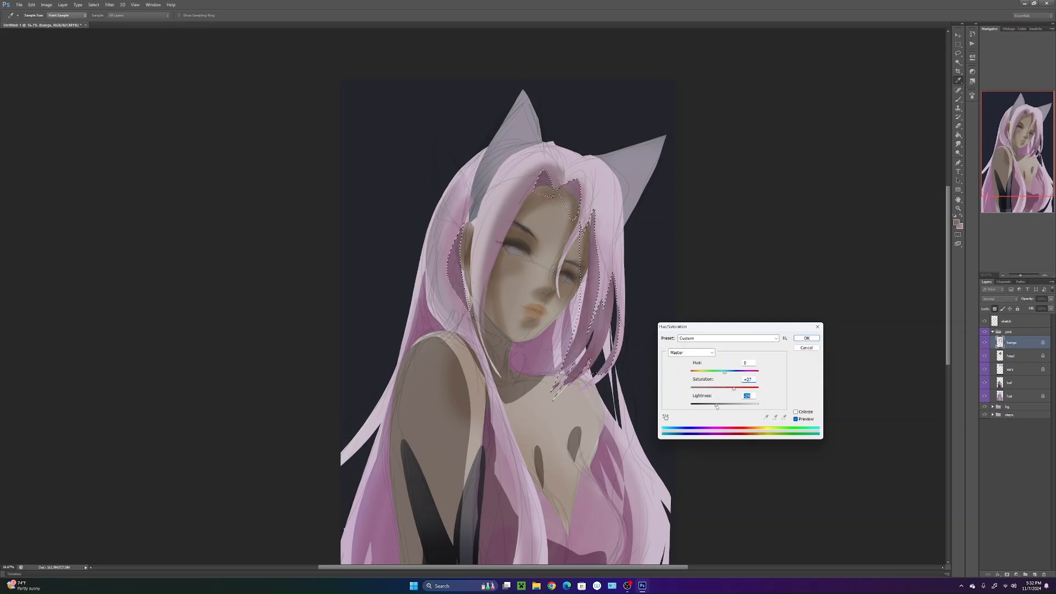
pyautogui.click(807, 338)
pyautogui.hotkey('ctrl', 'd')
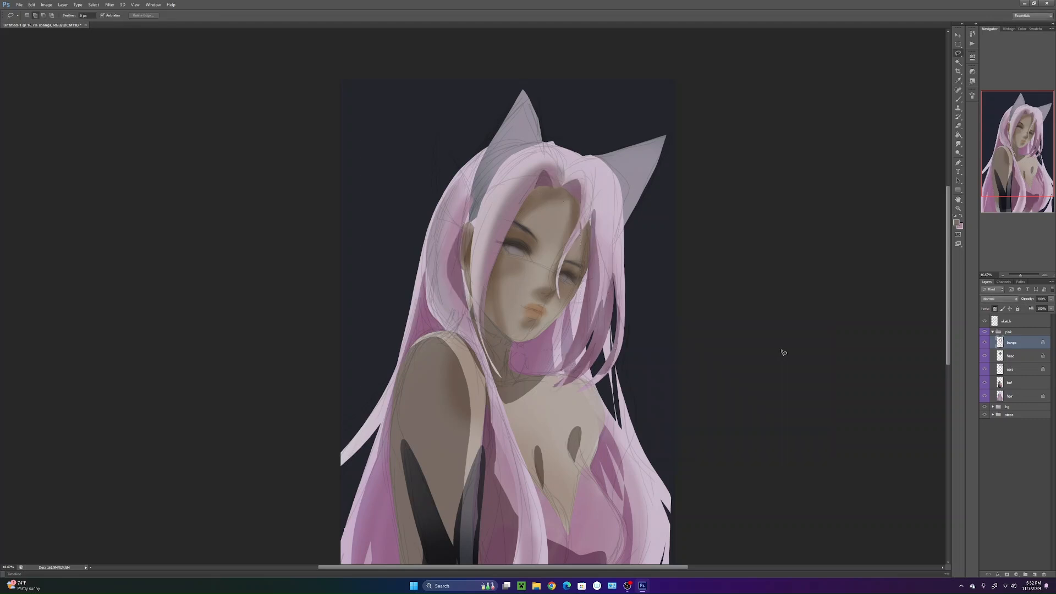
# - Rotate the bangs and head layers together very slightly clockwise with Free Transform
pyautogui.keyDown('ctrl'); pyautogui.click(1009, 360); pyautogui.keyUp('ctrl')
pyautogui.hotkey('ctrl', 't')
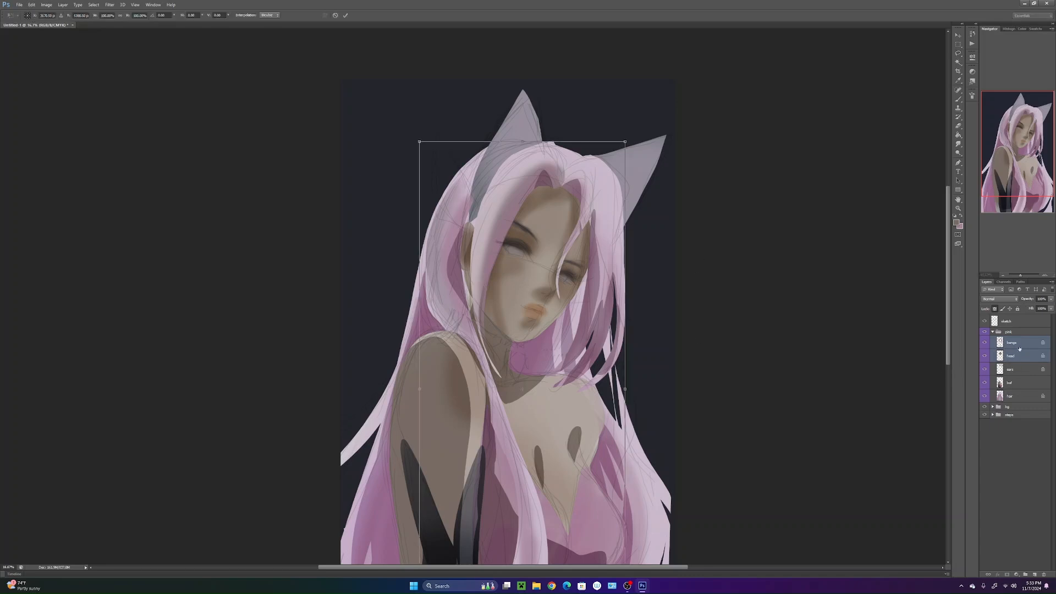
pyautogui.moveTo(642, 395); pyautogui.dragTo(663, 394)
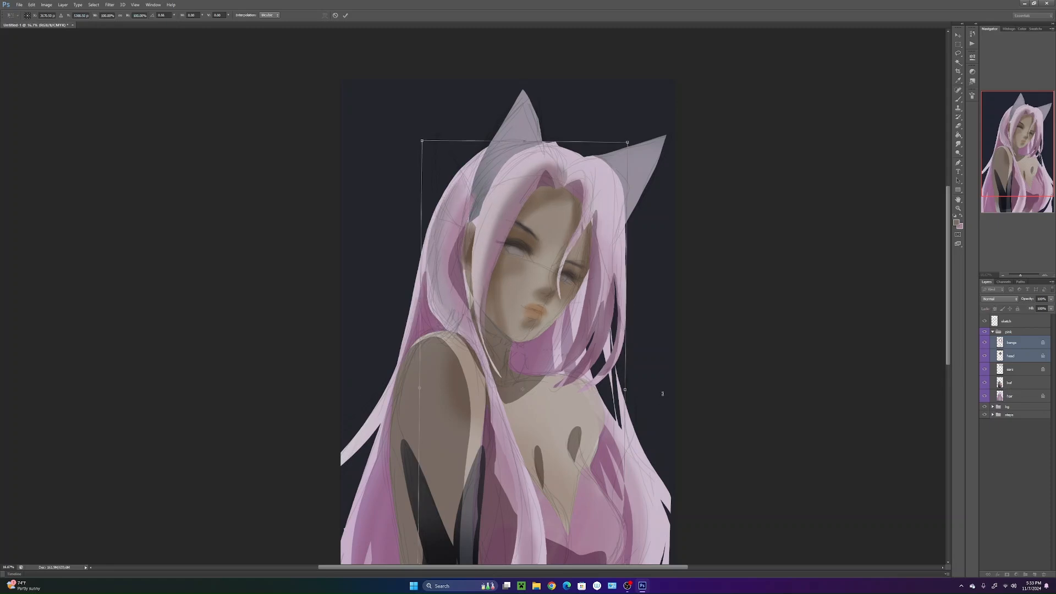
pyautogui.press('l')
pyautogui.press('Return')
# - Scale the face on the head layer down slightly with Free Transform
pyautogui.click(1018, 357)
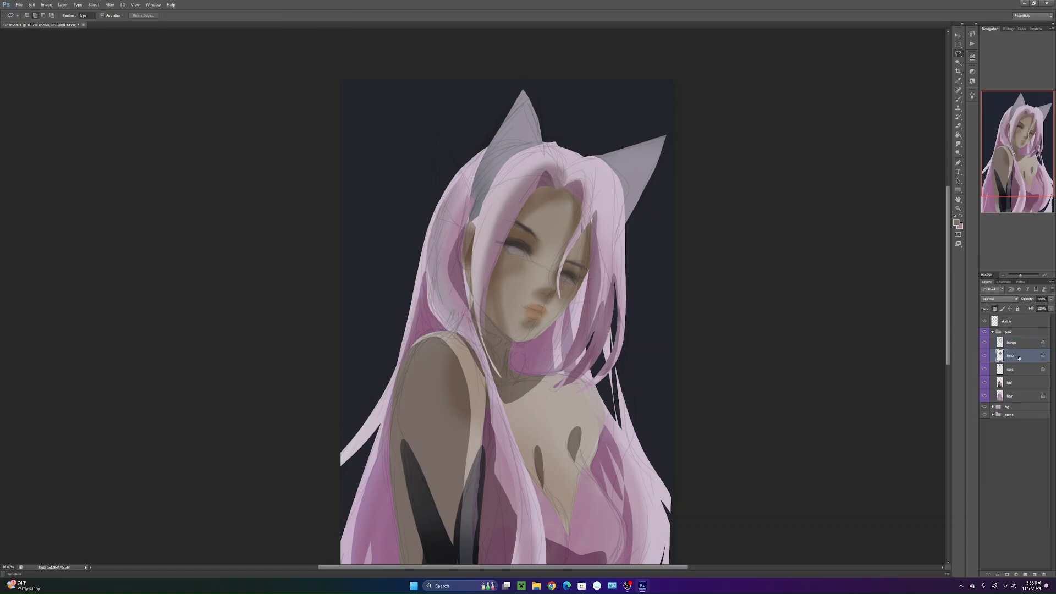
pyautogui.hotkey('ctrl', 't')
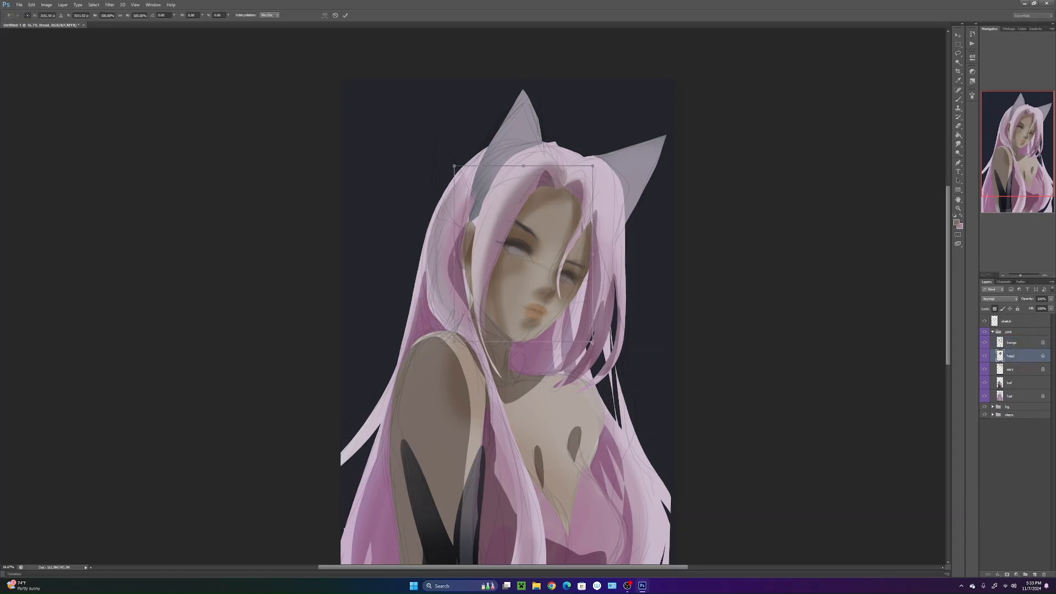
pyautogui.moveTo(590, 340); pyautogui.dragTo(589, 335)
pyautogui.press('Return')
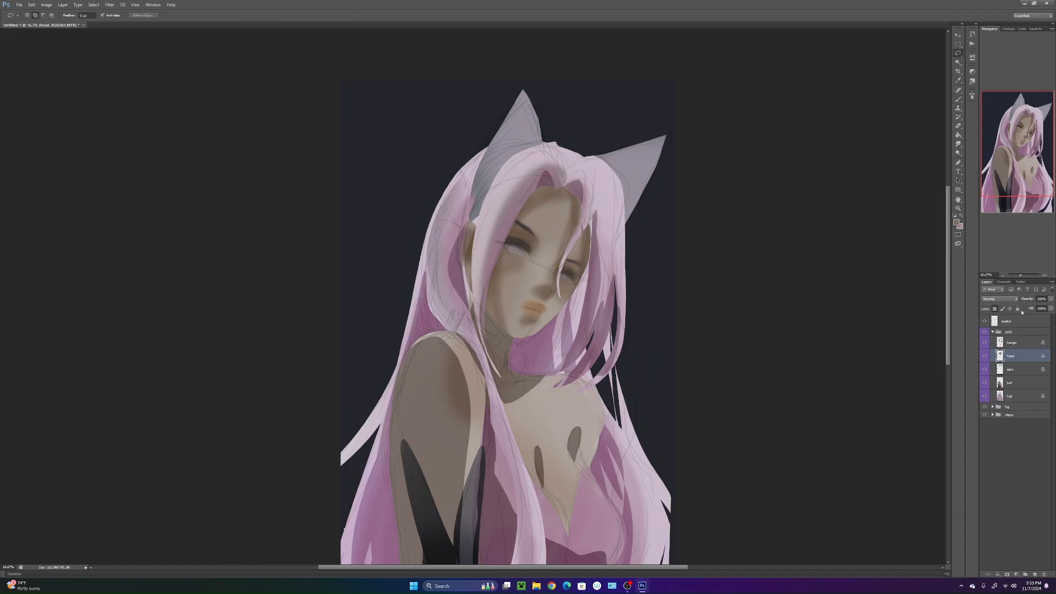
# - Lasso the hair around the head on the bangs layer and scale it down slightly with Free Transform
pyautogui.click(1019, 342)
pyautogui.moveTo(639, 323)
pyautogui.mouseDown()
pyautogui.moveTo(440, 369)
pyautogui.moveTo(671, 154)
pyautogui.moveTo(597, 433)
pyautogui.mouseUp()
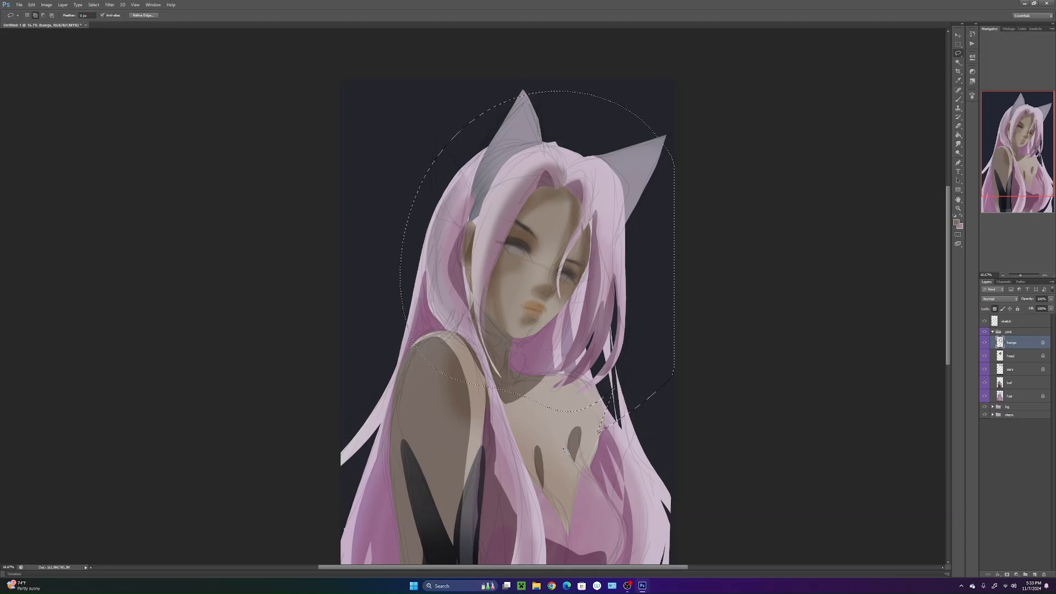
pyautogui.hotkey('ctrl', 't')
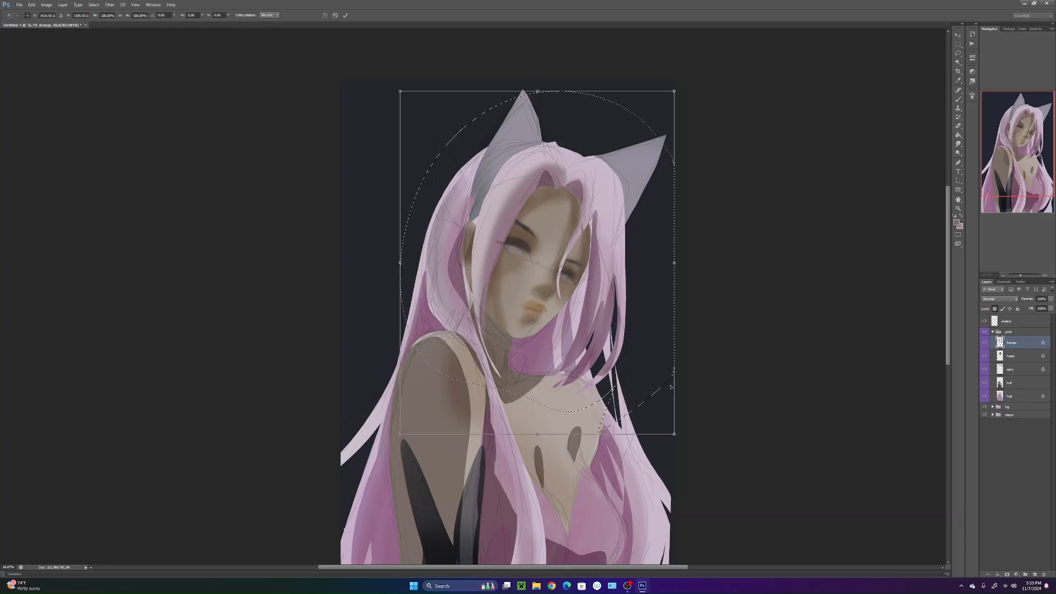
pyautogui.moveTo(675, 433)
pyautogui.mouseDown()
pyautogui.moveTo(664, 425)
pyautogui.moveTo(670, 431)
pyautogui.mouseUp()
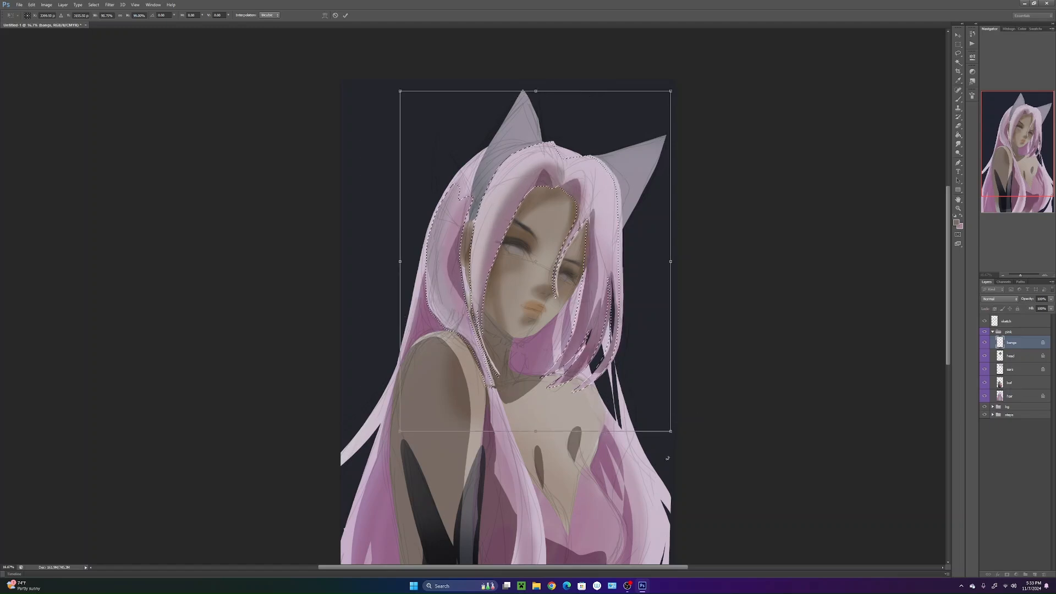
# - Warp the selected bangs so the outer strands opposite the visible ear sit closer to the face, and deselect
pyautogui.rightClick(616, 266)
pyautogui.click(633, 317)
pyautogui.moveTo(617, 249); pyautogui.dragTo(608, 287)
pyautogui.moveTo(597, 324); pyautogui.dragTo(594, 369)
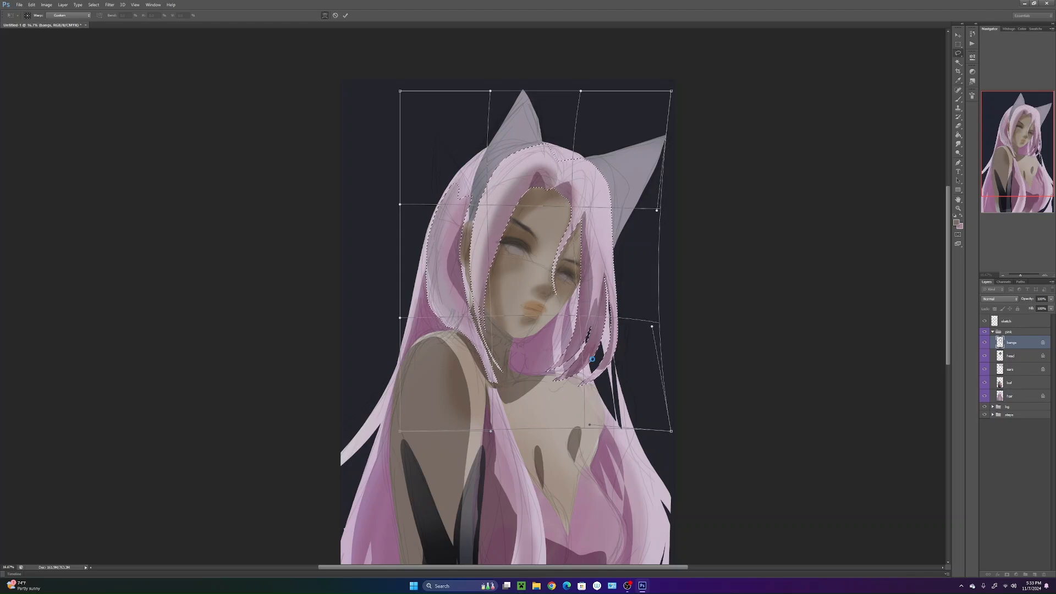
pyautogui.press('Return')
pyautogui.hotkey('ctrl', 'd')
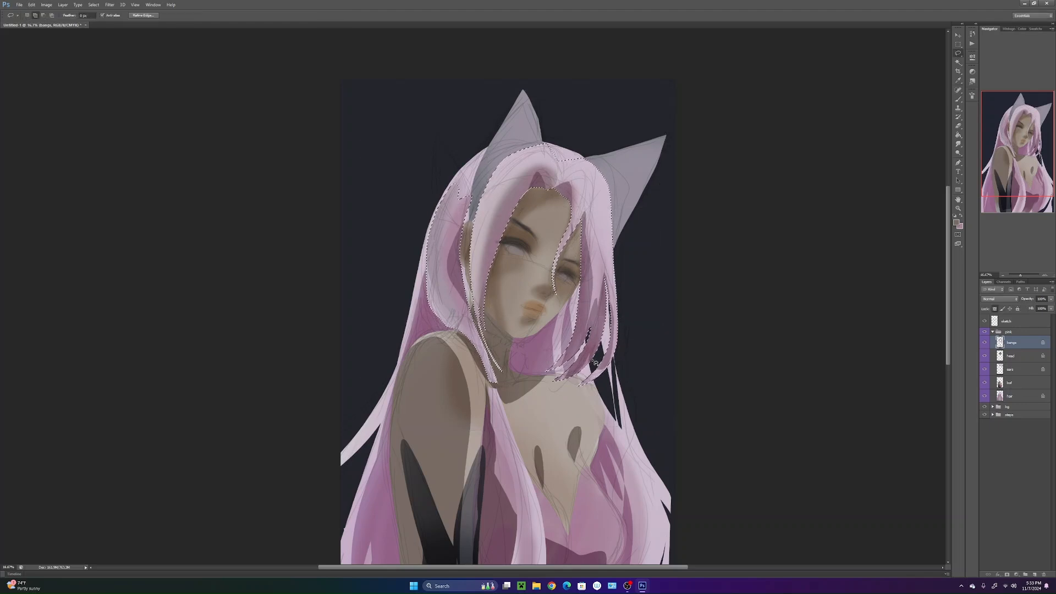
# - Remove the thin hair strand crossing the face on the bangs layer by lassoing it, and clear the selection
pyautogui.scroll(-2, 586, 417)
pyautogui.moveTo(586, 417); pyautogui.dragTo(601, 453)
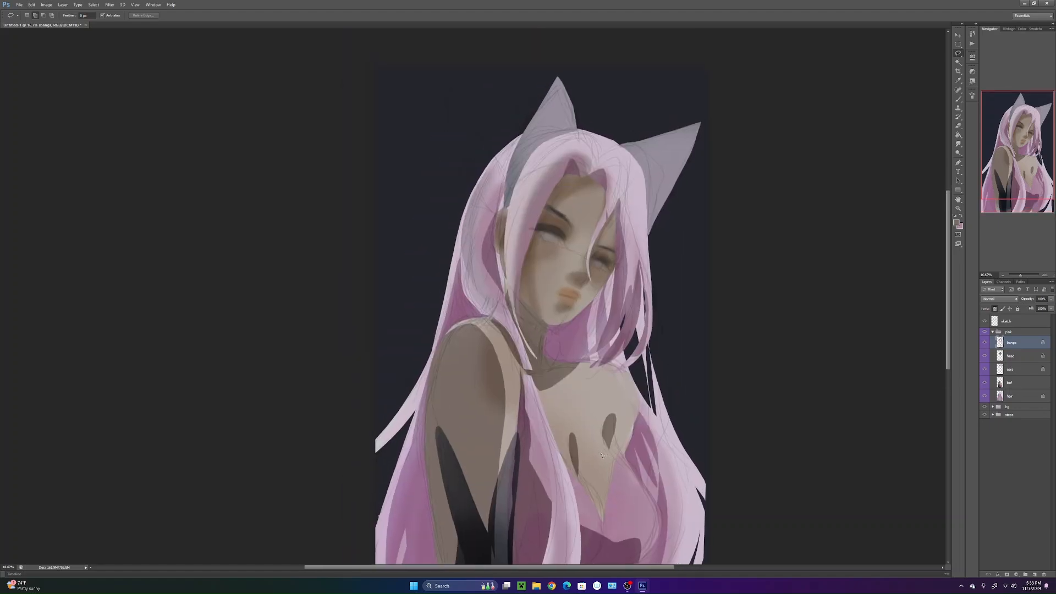
pyautogui.moveTo(569, 288); pyautogui.dragTo(572, 300)
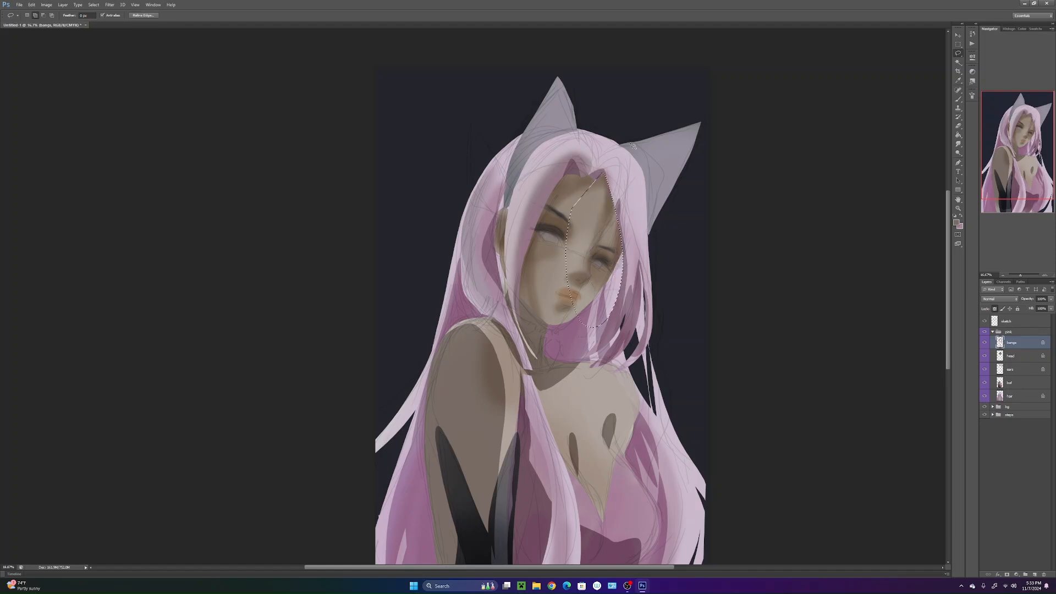
pyautogui.hotkey('ctrl', 'd')
# - Lasso new bang shapes framing both sides of the face and paint them mauve pink with transparency unlocked
pyautogui.moveTo(527, 289); pyautogui.dragTo(599, 174)
pyautogui.moveTo(522, 228); pyautogui.dragTo(598, 174)
pyautogui.press('b')
pyautogui.keyDown('alt'); pyautogui.click(576, 178); pyautogui.keyUp('alt')
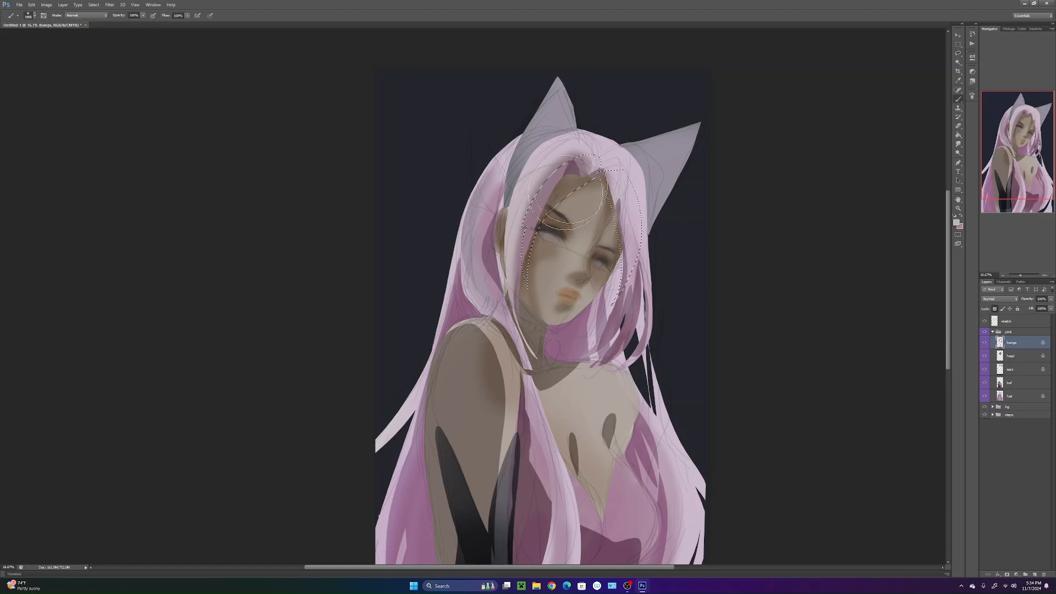
pyautogui.press('/')
pyautogui.moveTo(544, 220); pyautogui.dragTo(572, 182)
pyautogui.keyDown('alt'); pyautogui.click(525, 244); pyautogui.keyUp('alt')
pyautogui.moveTo(530, 253); pyautogui.dragTo(572, 187)
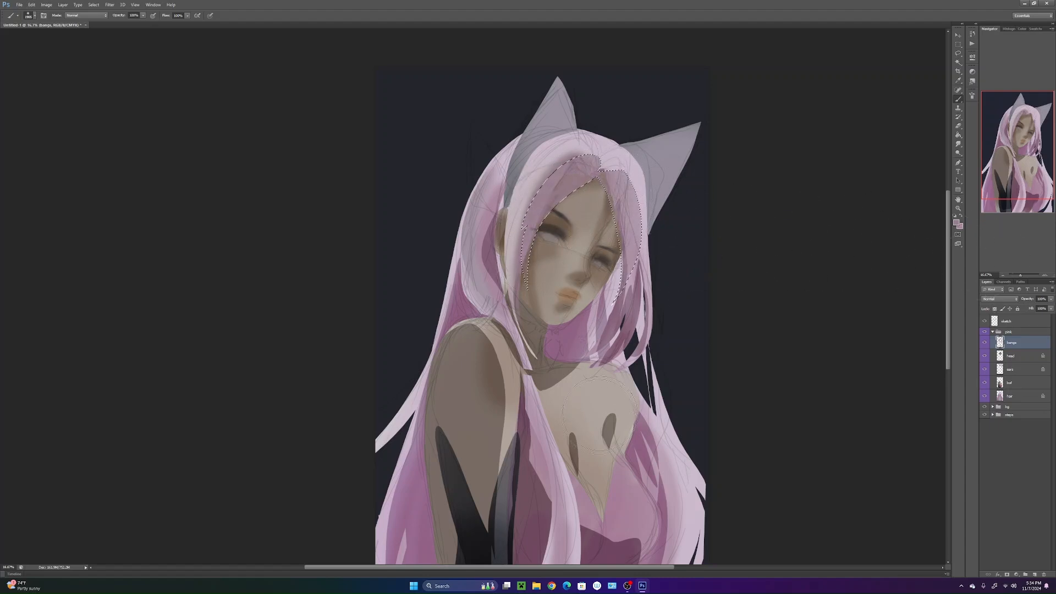
# - Compare the new bangs with the previous version, undo them and clear the selection
pyautogui.moveTo(613, 457); pyautogui.dragTo(639, 424)
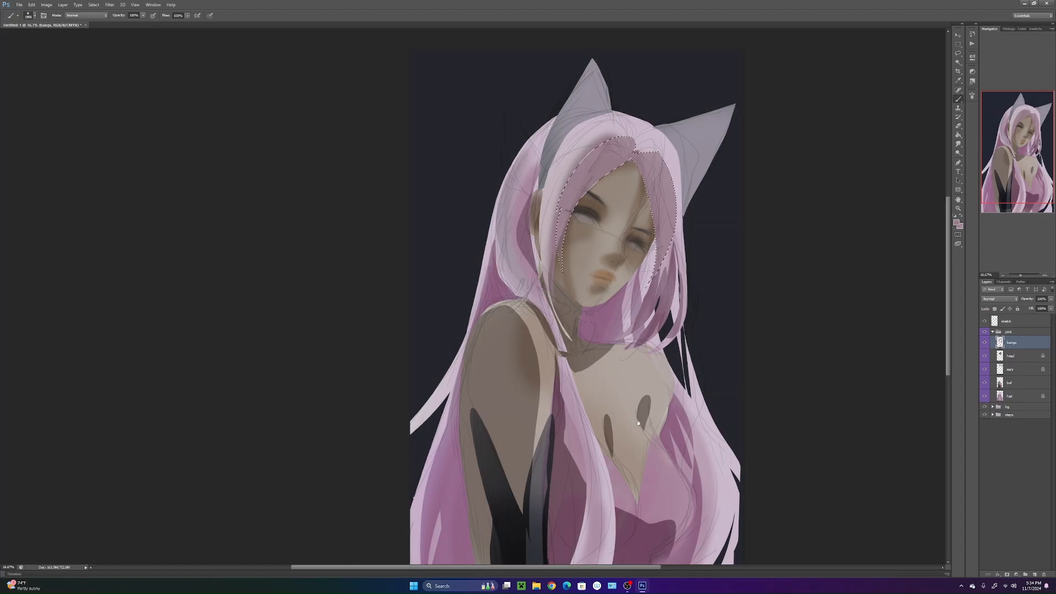
pyautogui.moveTo(639, 423)
pyautogui.mouseDown()
pyautogui.moveTo(650, 426)
pyautogui.moveTo(641, 444)
pyautogui.mouseUp()
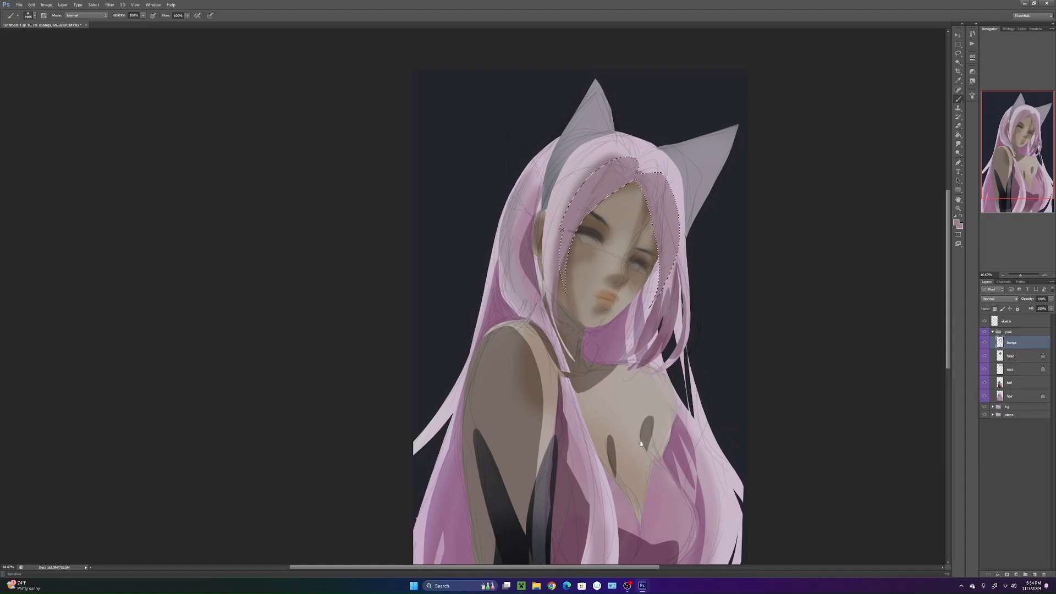
pyautogui.scroll(-3, 641, 443)
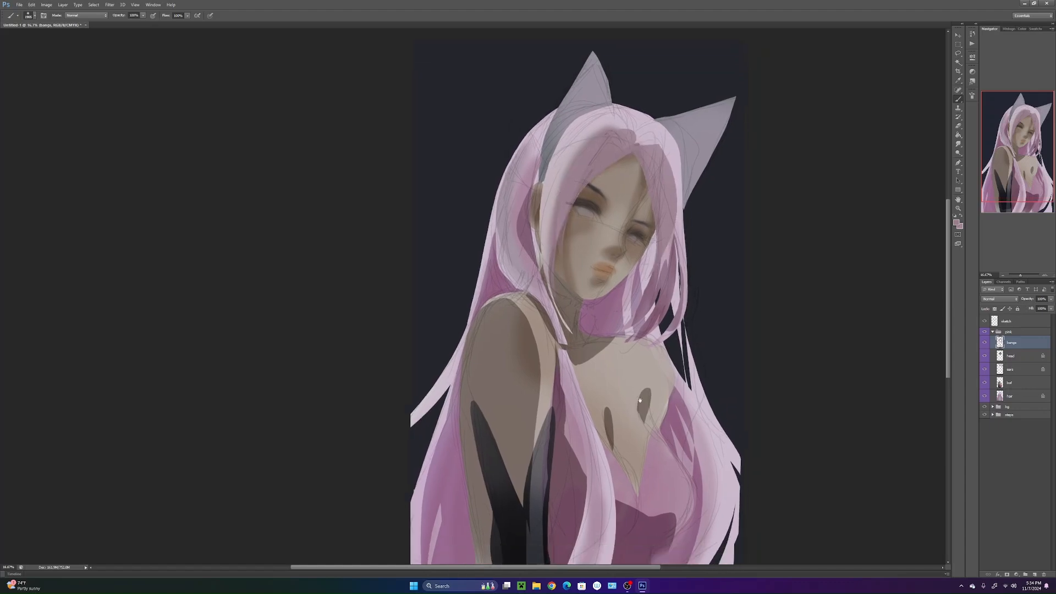
pyautogui.moveTo(652, 434); pyautogui.dragTo(648, 440)
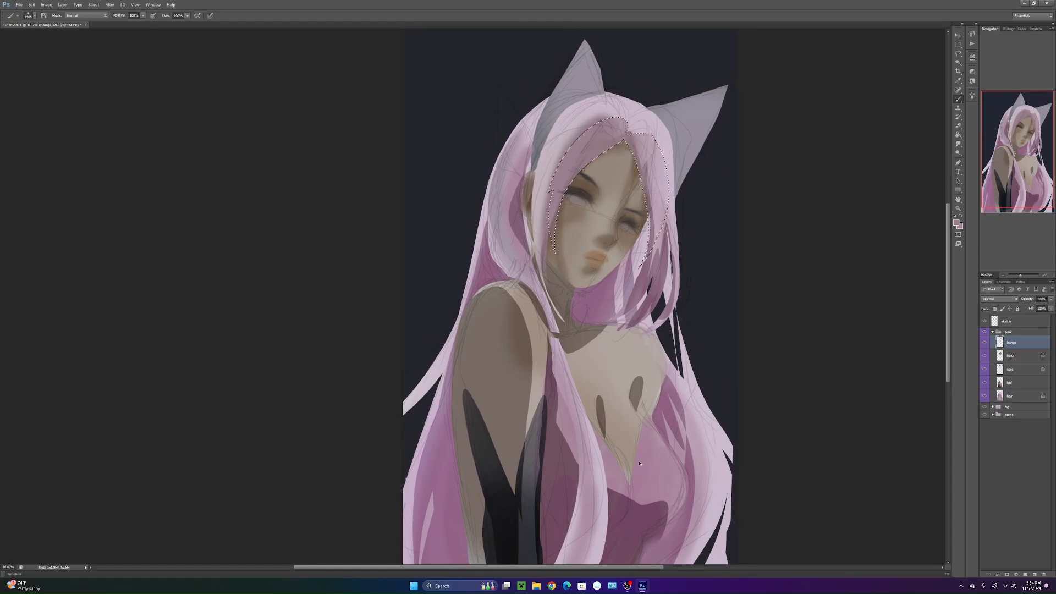
pyautogui.hotkey('ctrl', 'd')
pyautogui.press('/')
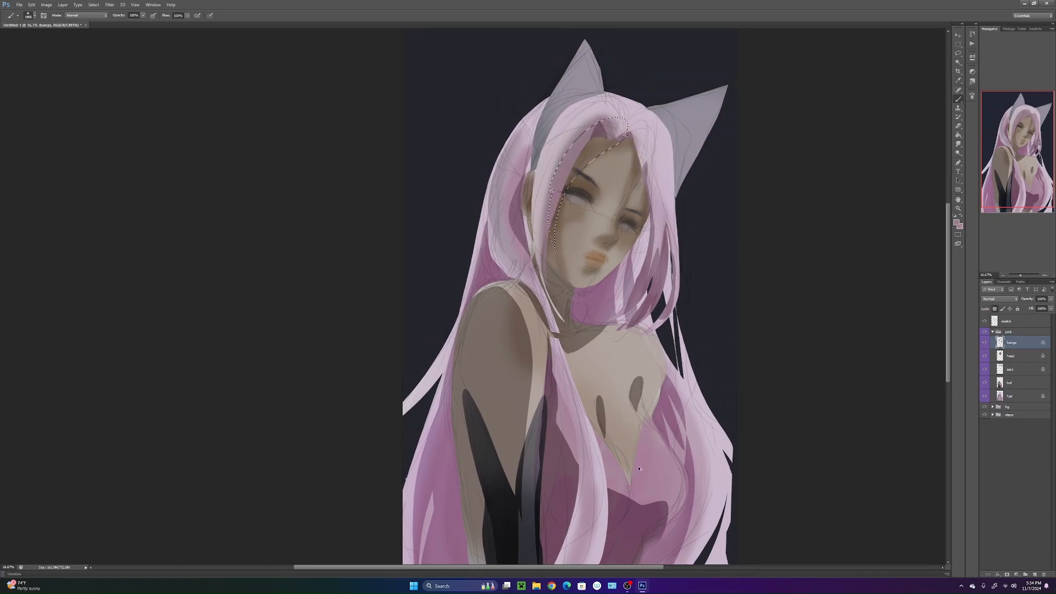
pyautogui.hotkey('ctrl', 'shift', 'd')
pyautogui.hotkey('ctrl', 'd')
# - Store a merged copy of the sketch layer and the pink and bg groups inside the steps group
pyautogui.moveTo(674, 460)
pyautogui.mouseDown()
pyautogui.moveTo(661, 450)
pyautogui.moveTo(668, 469)
pyautogui.mouseUp()
pyautogui.hotkey('ctrl', '+')
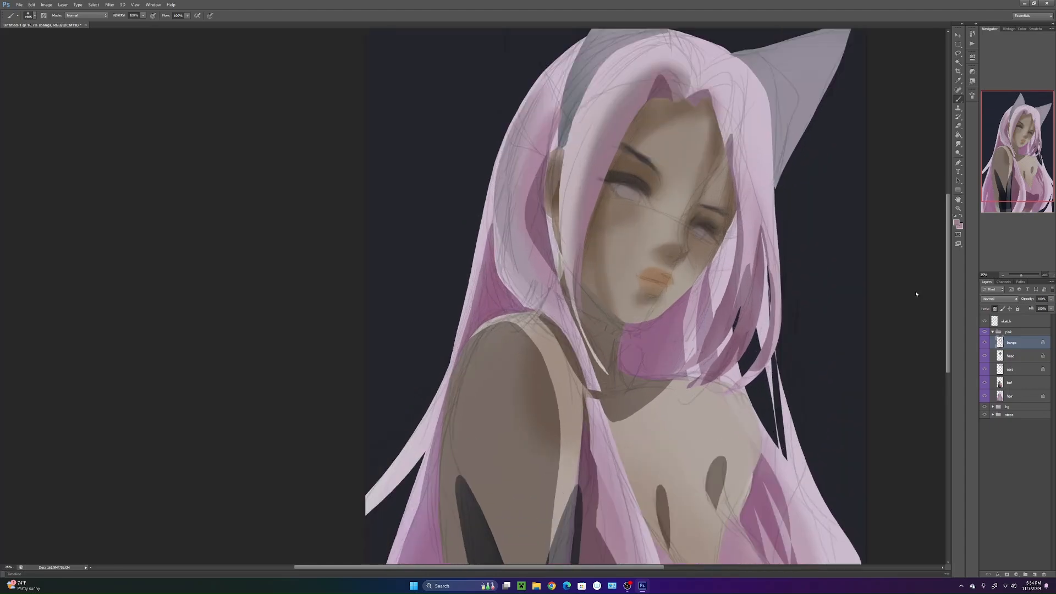
pyautogui.moveTo(655, 424); pyautogui.dragTo(589, 361)
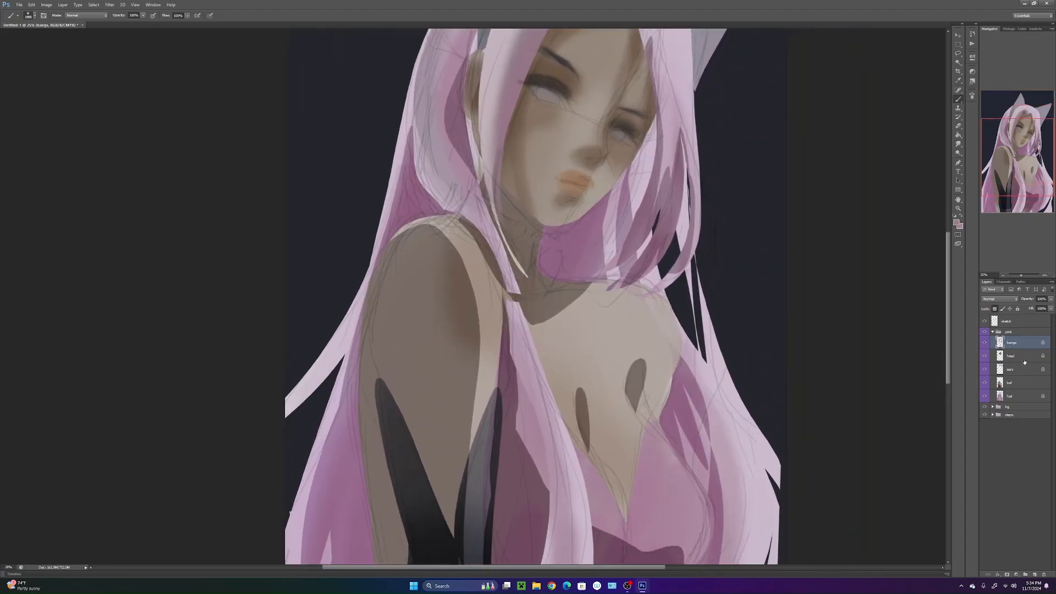
pyautogui.click(1010, 332)
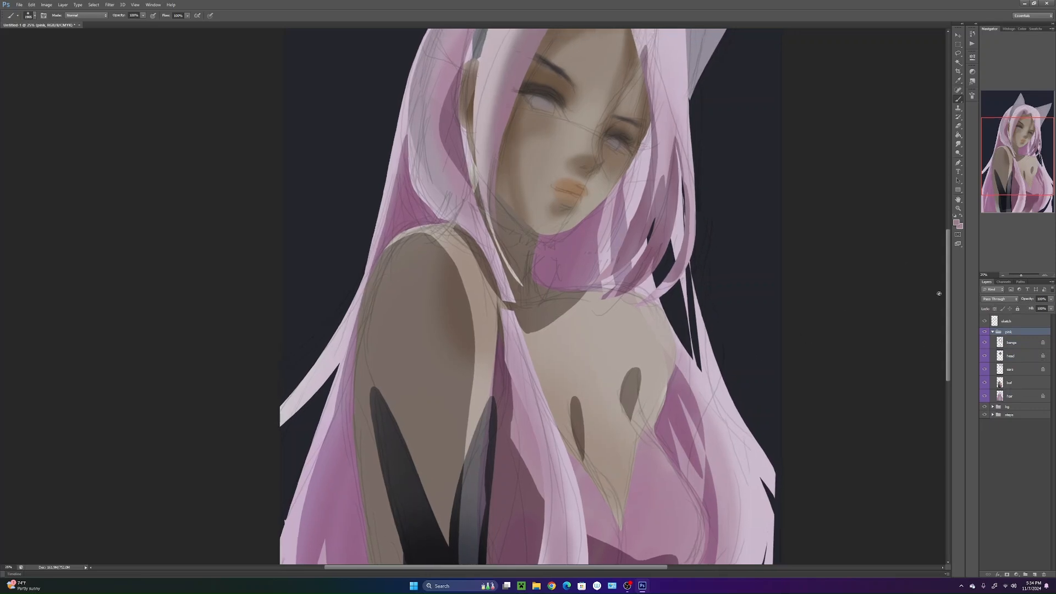
pyautogui.click(993, 332)
pyautogui.click(1007, 321)
pyautogui.keyDown('ctrl'); pyautogui.click(1011, 338); pyautogui.keyUp('ctrl')
pyautogui.keyDown('ctrl'); pyautogui.click(1012, 338); pyautogui.keyUp('ctrl')
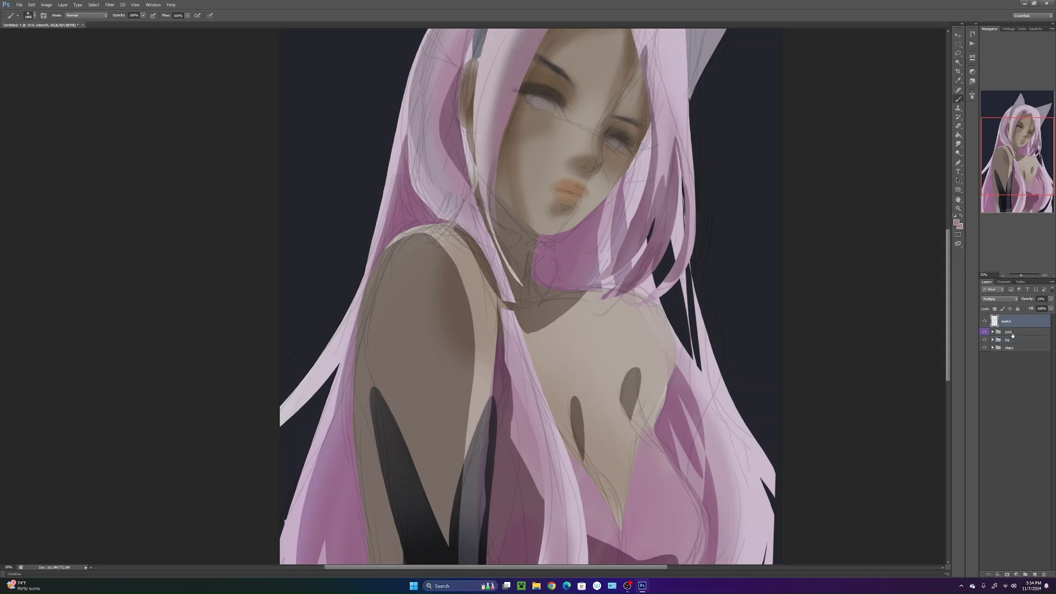
pyautogui.keyDown('shift'); pyautogui.click(1014, 340); pyautogui.keyUp('shift')
pyautogui.rightClick(1013, 338)
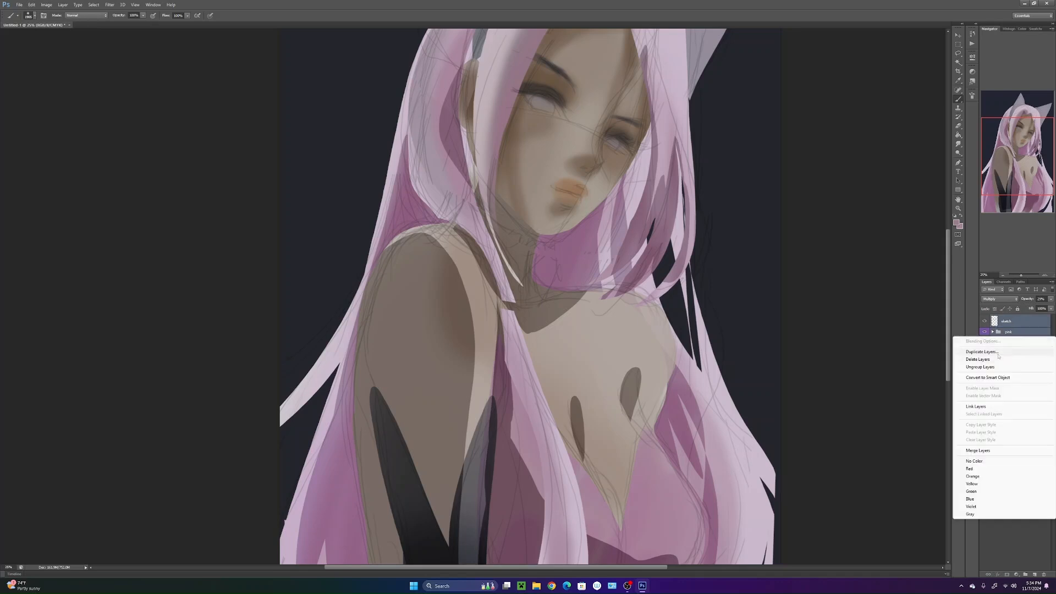
pyautogui.click(993, 352)
pyautogui.press('Return')
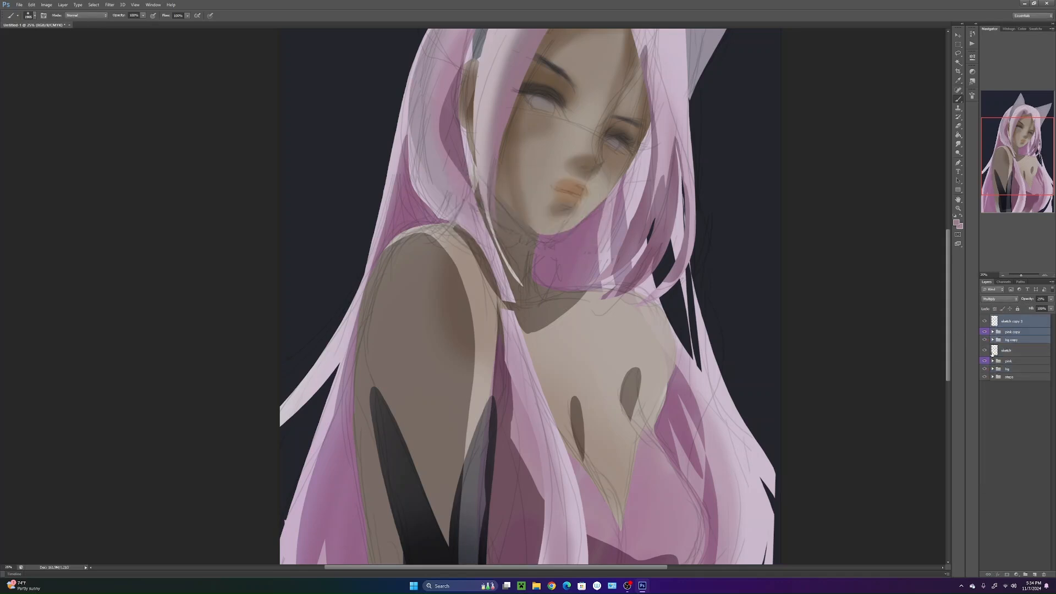
pyautogui.hotkey('ctrl', 'e')
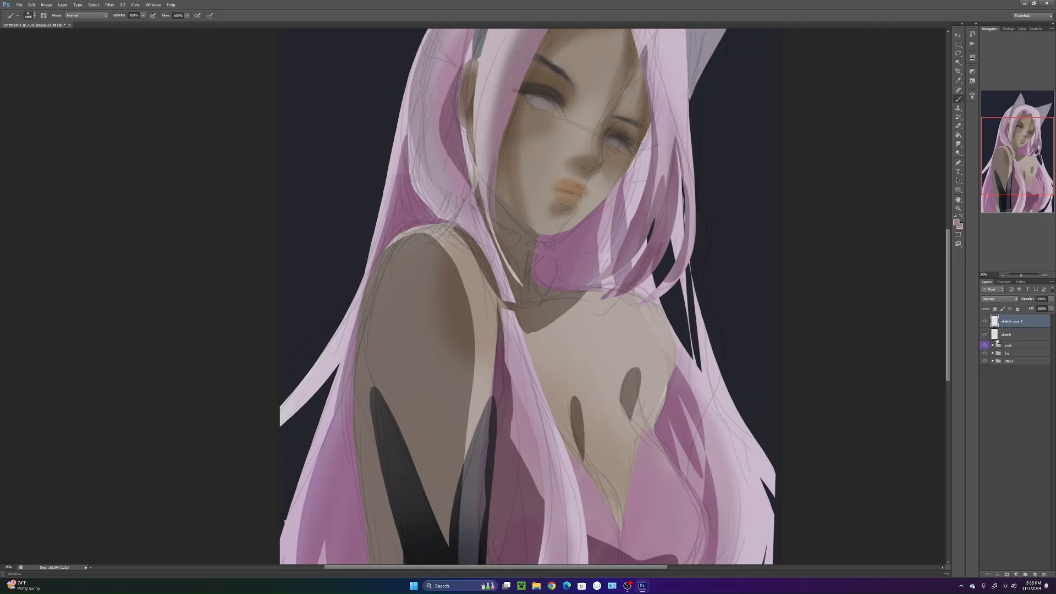
pyautogui.moveTo(1023, 326); pyautogui.dragTo(1020, 360)
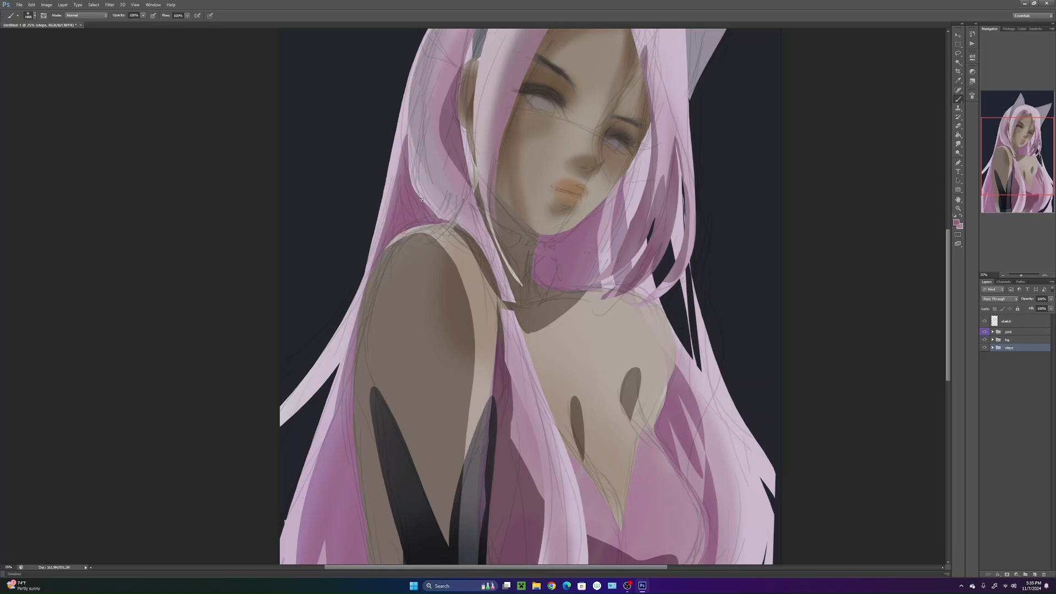
# - Make the head layer in the pink group active and set up a small soft brush with 0% hardness
pyautogui.click(993, 332)
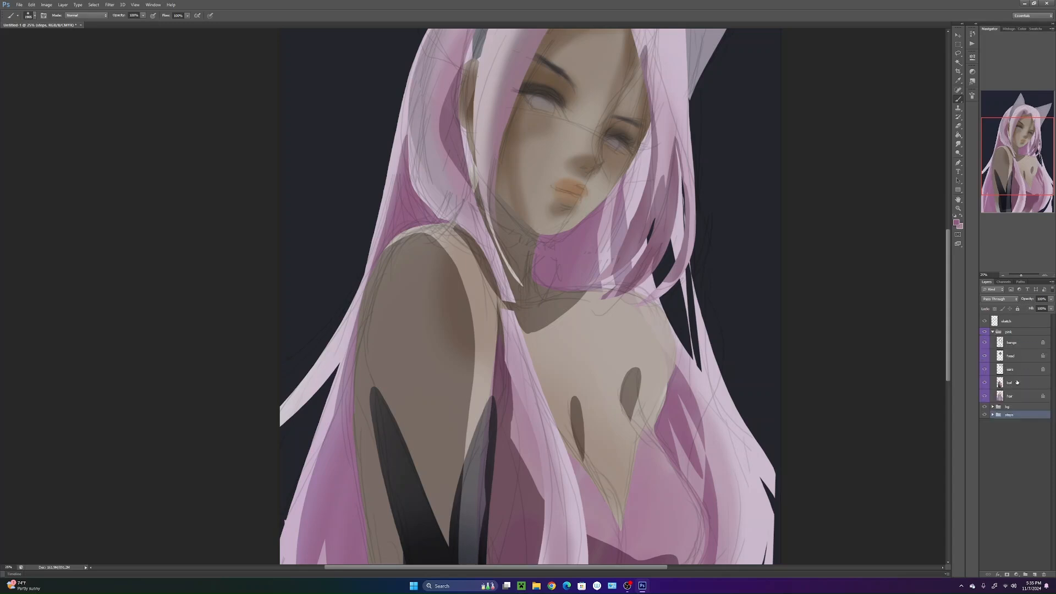
pyautogui.click(1017, 357)
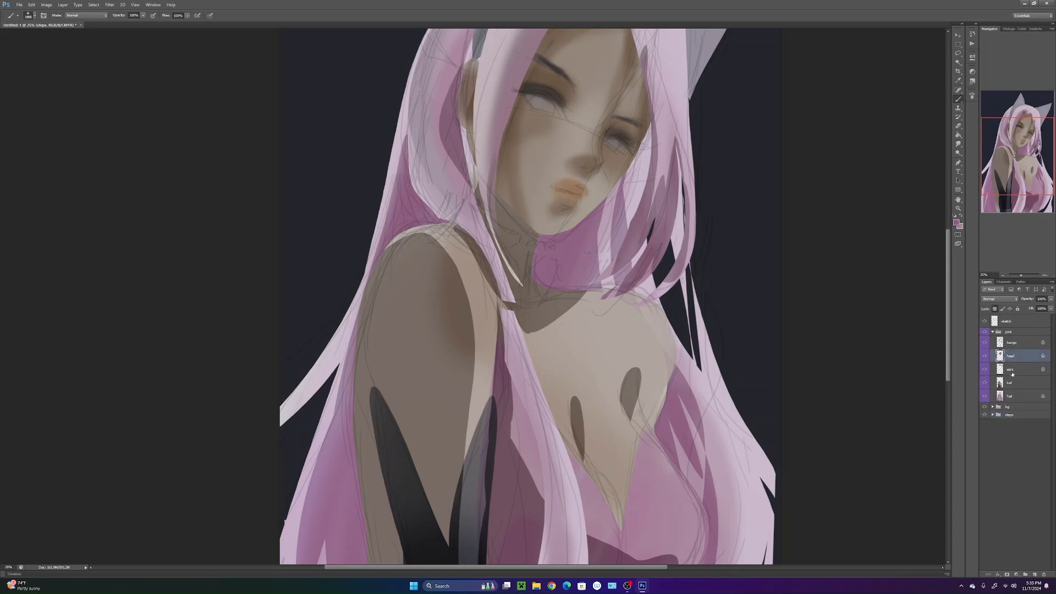
pyautogui.moveTo(660, 256); pyautogui.dragTo(682, 308)
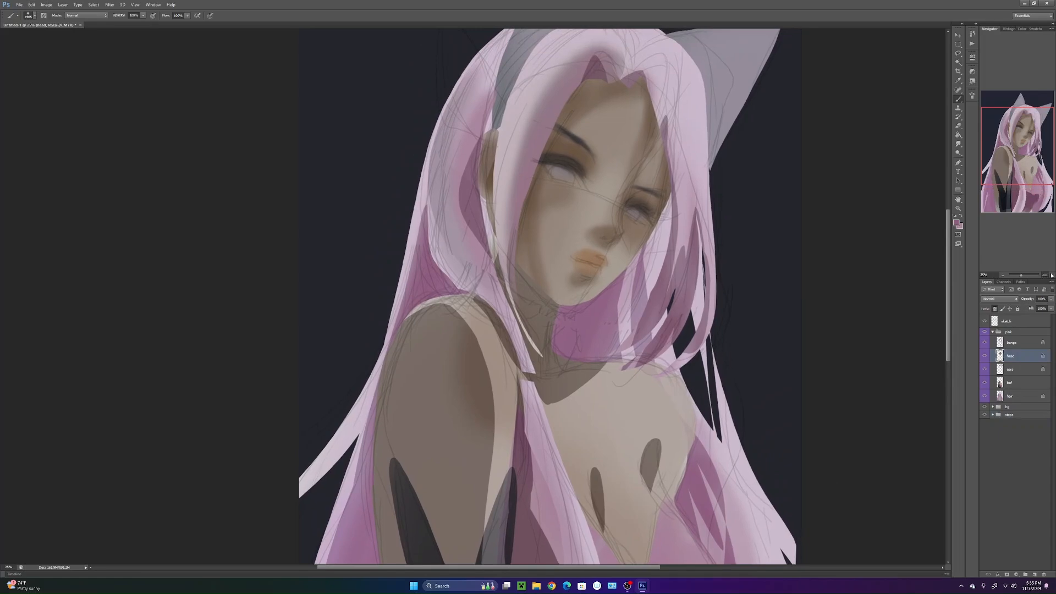
pyautogui.hotkey('ctrl', '+')
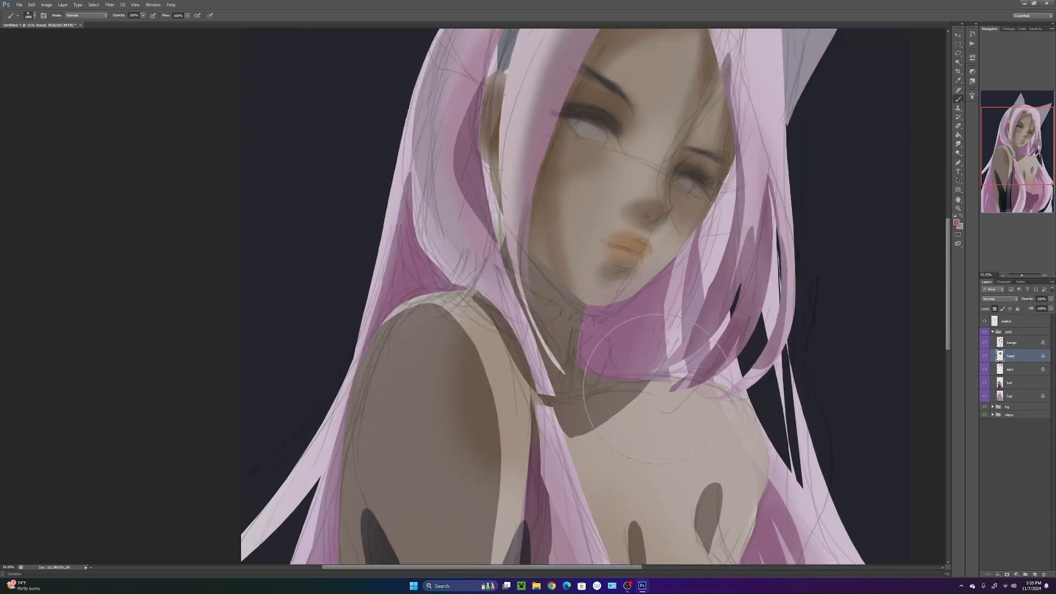
pyautogui.moveTo(647, 396)
pyautogui.mouseDown()
pyautogui.moveTo(581, 493)
pyautogui.moveTo(531, 502)
pyautogui.mouseUp()
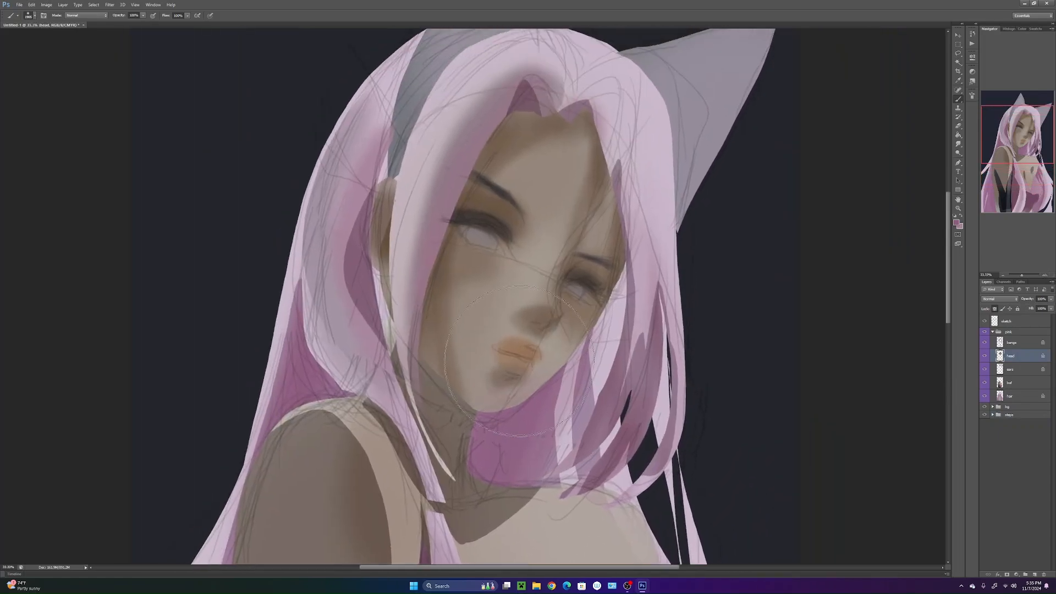
pyautogui.rightClick(561, 366)
pyautogui.moveTo(559, 376); pyautogui.dragTo(552, 376)
pyautogui.click(531, 392)
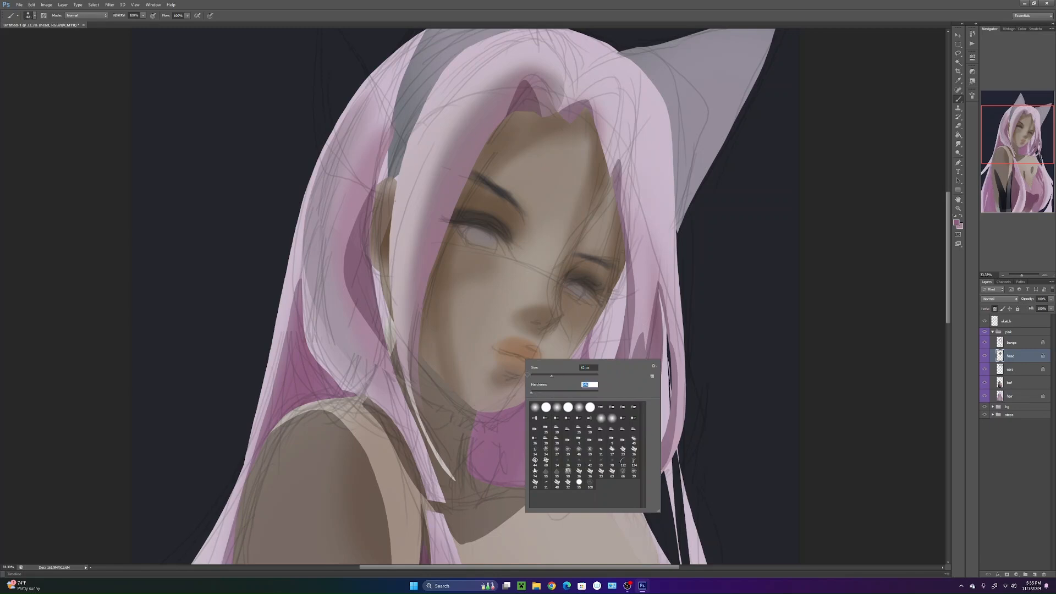
pyautogui.press('Return')
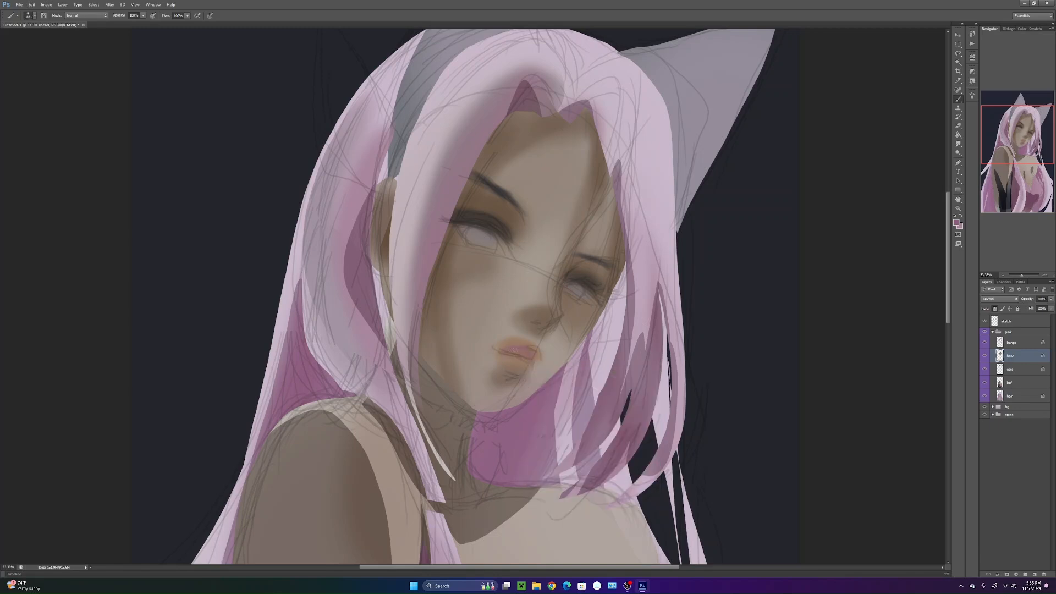
# - Paint a dark opening between the lips with tones sampled from the eye and mouth
pyautogui.keyDown('alt'); pyautogui.click(488, 223); pyautogui.keyUp('alt')
pyautogui.moveTo(515, 357)
pyautogui.mouseDown()
pyautogui.moveTo(527, 356)
pyautogui.moveTo(506, 354)
pyautogui.moveTo(531, 353)
pyautogui.mouseUp()
pyautogui.keyDown('alt'); pyautogui.click(512, 356); pyautogui.keyUp('alt')
pyautogui.keyDown('alt'); pyautogui.click(517, 358); pyautogui.keyUp('alt')
pyautogui.moveTo(521, 357); pyautogui.dragTo(529, 358)
# - Repaint the lips in a muted mauve brown and deepen the shadow on the lower lip
pyautogui.keyDown('alt'); pyautogui.click(683, 178); pyautogui.keyUp('alt')
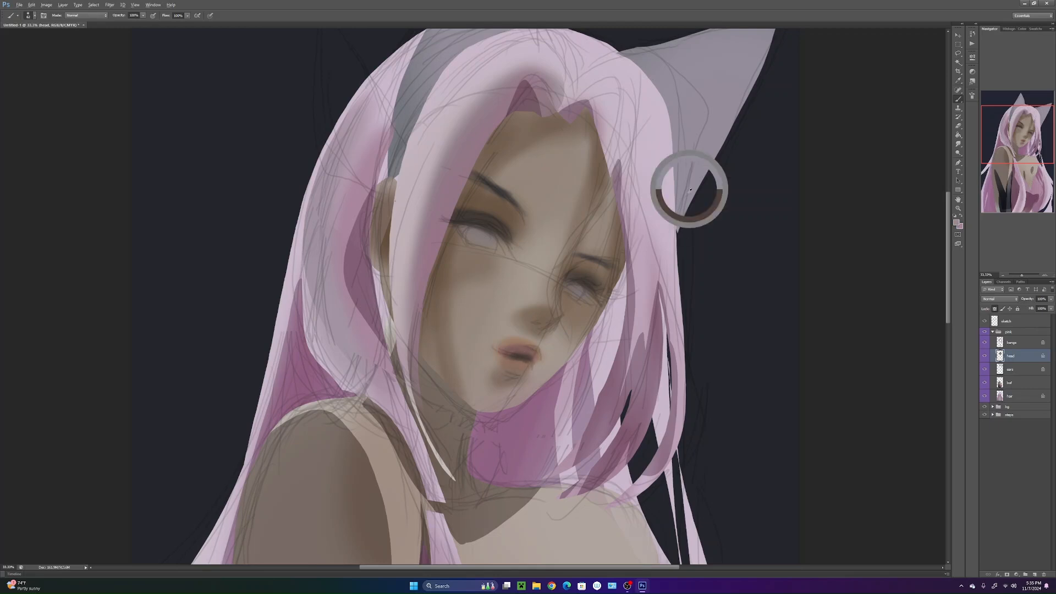
pyautogui.keyDown('alt'); pyautogui.click(538, 354); pyautogui.keyUp('alt')
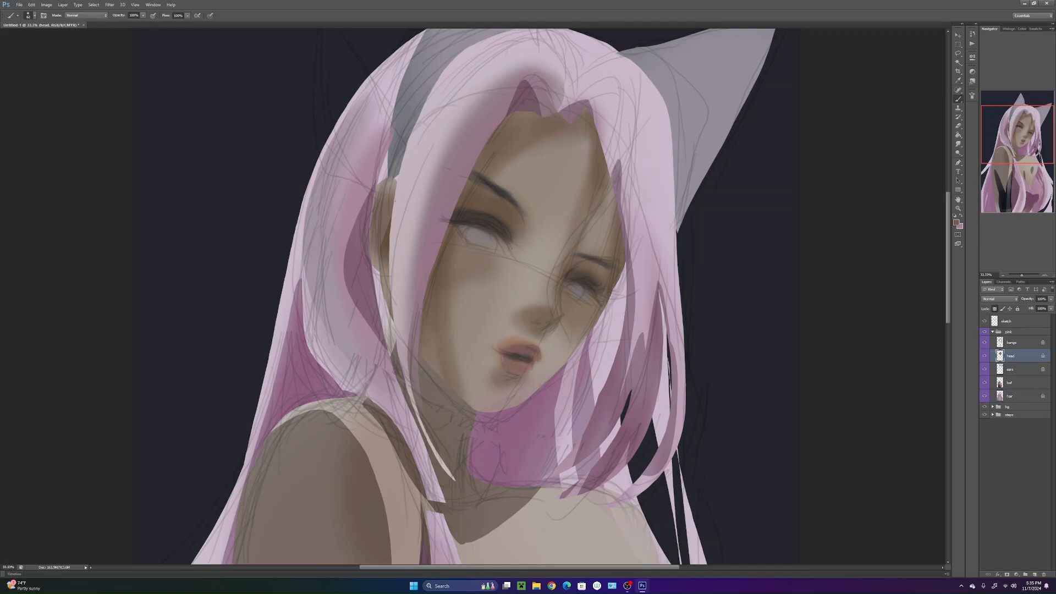
pyautogui.keyDown('alt'); pyautogui.click(524, 355); pyautogui.keyUp('alt')
pyautogui.moveTo(502, 361); pyautogui.dragTo(517, 375)
pyautogui.keyDown('alt'); pyautogui.click(519, 366); pyautogui.keyUp('alt')
# - Shade the forehead, nose bridge, cheek and chin with a darker brown skin tone using a larger soft brush
pyautogui.moveTo(534, 466)
pyautogui.mouseDown()
pyautogui.moveTo(557, 422)
pyautogui.moveTo(552, 429)
pyautogui.mouseUp()
pyautogui.moveTo(553, 318); pyautogui.dragTo(548, 348)
pyautogui.rightClick(553, 328)
pyautogui.click(601, 341)
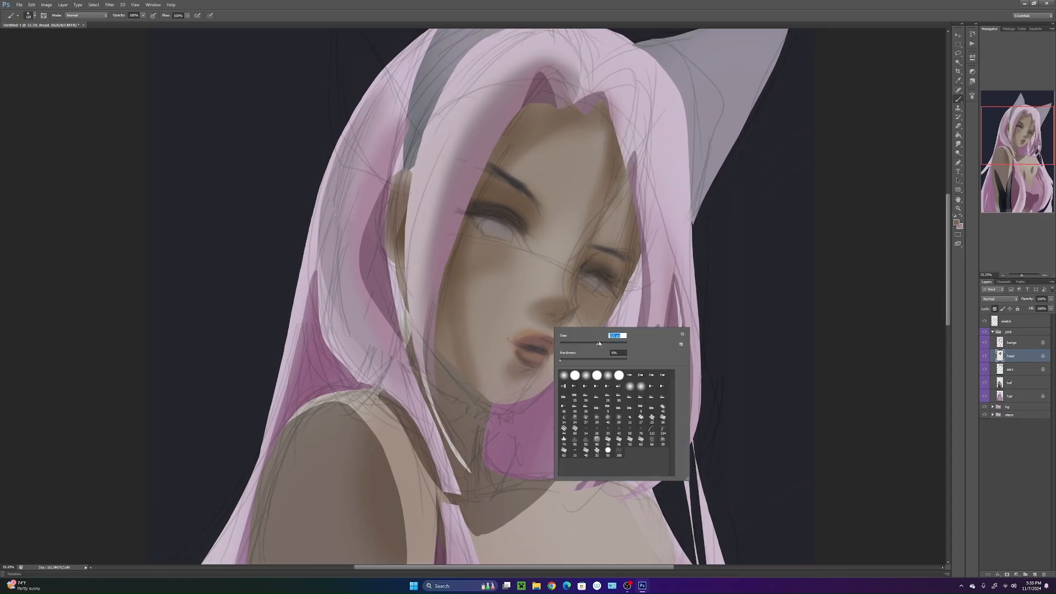
pyautogui.keyDown('alt'); pyautogui.click(615, 270); pyautogui.keyUp('alt')
pyautogui.moveTo(555, 194); pyautogui.dragTo(552, 278)
pyautogui.hotkey('ctrl', 'alt', 'z')
pyautogui.hotkey('ctrl', 'alt', 'z')
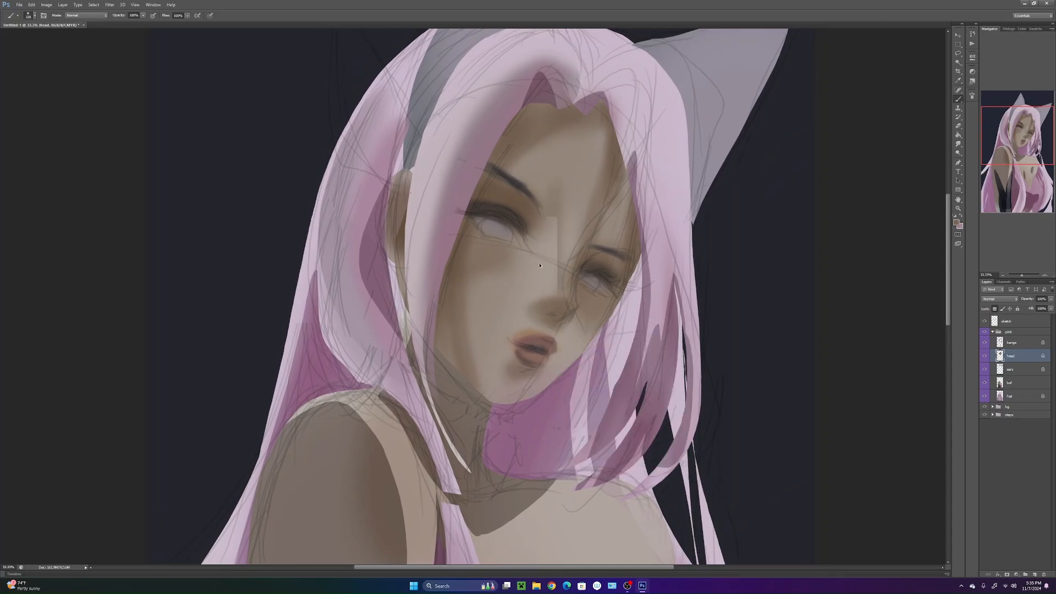
pyautogui.moveTo(537, 237); pyautogui.dragTo(553, 285)
pyautogui.moveTo(550, 190)
pyautogui.mouseDown()
pyautogui.moveTo(599, 145)
pyautogui.moveTo(531, 165)
pyautogui.mouseUp()
pyautogui.moveTo(517, 254)
pyautogui.mouseDown()
pyautogui.moveTo(536, 240)
pyautogui.moveTo(505, 297)
pyautogui.moveTo(537, 283)
pyautogui.moveTo(538, 330)
pyautogui.mouseUp()
pyautogui.moveTo(506, 365)
pyautogui.mouseDown()
pyautogui.moveTo(505, 393)
pyautogui.moveTo(529, 391)
pyautogui.mouseUp()
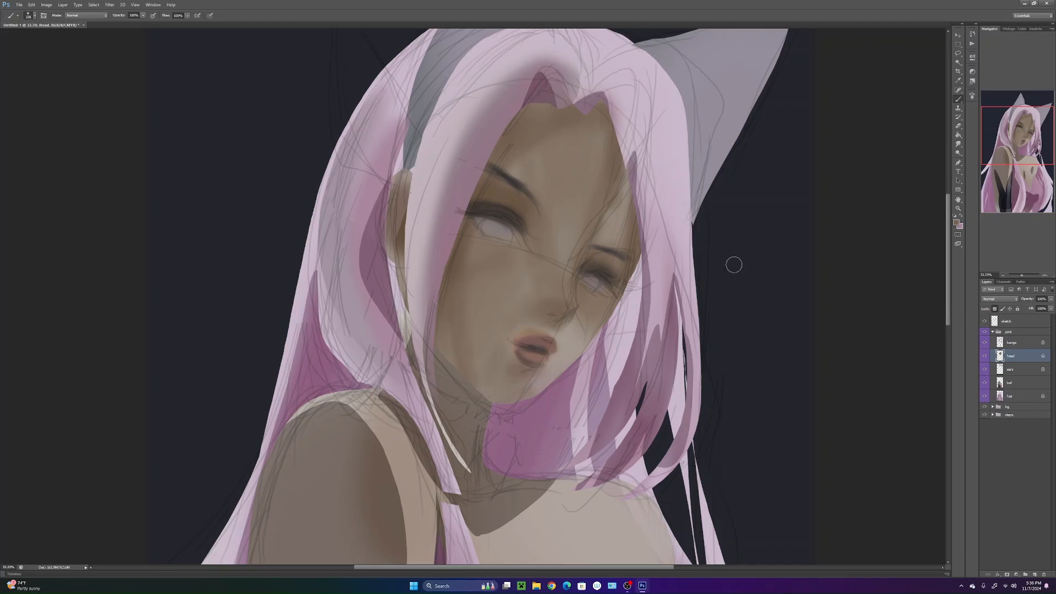
# - Pick a light peach foreground colour (#d3b59f) and brush light onto the nose tip and the far cheek
pyautogui.keyDown('alt'); pyautogui.click(573, 333); pyautogui.keyUp('alt')
pyautogui.click(957, 222)
pyautogui.click(725, 359)
pyautogui.click(866, 339)
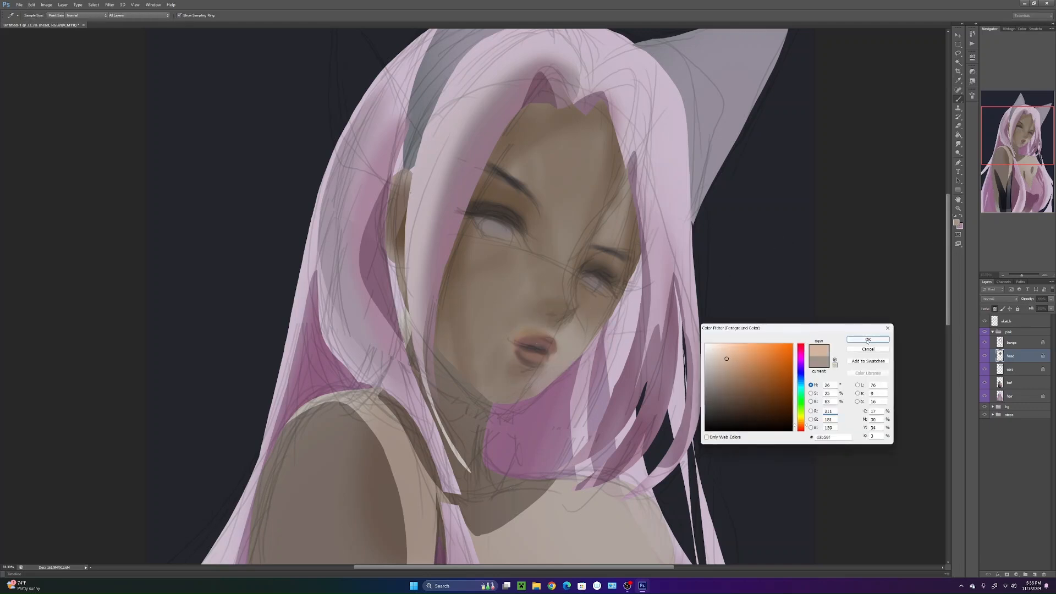
pyautogui.moveTo(566, 308)
pyautogui.mouseDown()
pyautogui.moveTo(553, 324)
pyautogui.moveTo(583, 330)
pyautogui.moveTo(545, 380)
pyautogui.moveTo(570, 315)
pyautogui.moveTo(549, 319)
pyautogui.moveTo(564, 306)
pyautogui.mouseUp()
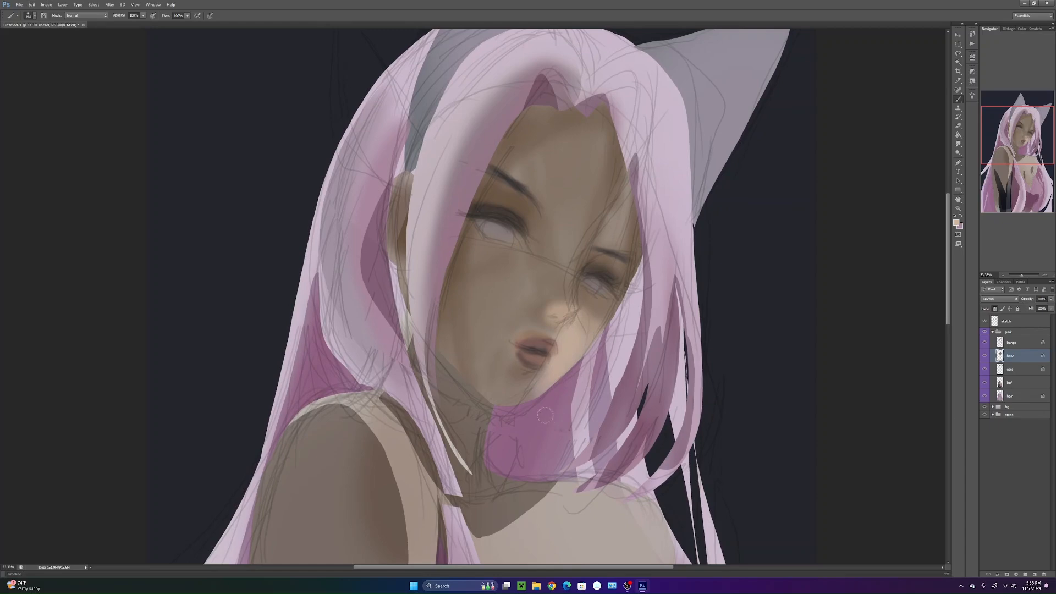
# - Brush soft peach highlights onto the upper eyelids and brow area of both eyes
pyautogui.moveTo(603, 262); pyautogui.dragTo(626, 275)
pyautogui.moveTo(503, 192)
pyautogui.mouseDown()
pyautogui.moveTo(533, 210)
pyautogui.moveTo(488, 198)
pyautogui.moveTo(539, 247)
pyautogui.mouseUp()
# - Tint both eyebrows with the muted mauve of the hair shadow using a resized soft brush
pyautogui.keyDown('alt'); pyautogui.click(491, 205); pyautogui.keyUp('alt')
pyautogui.press('l')
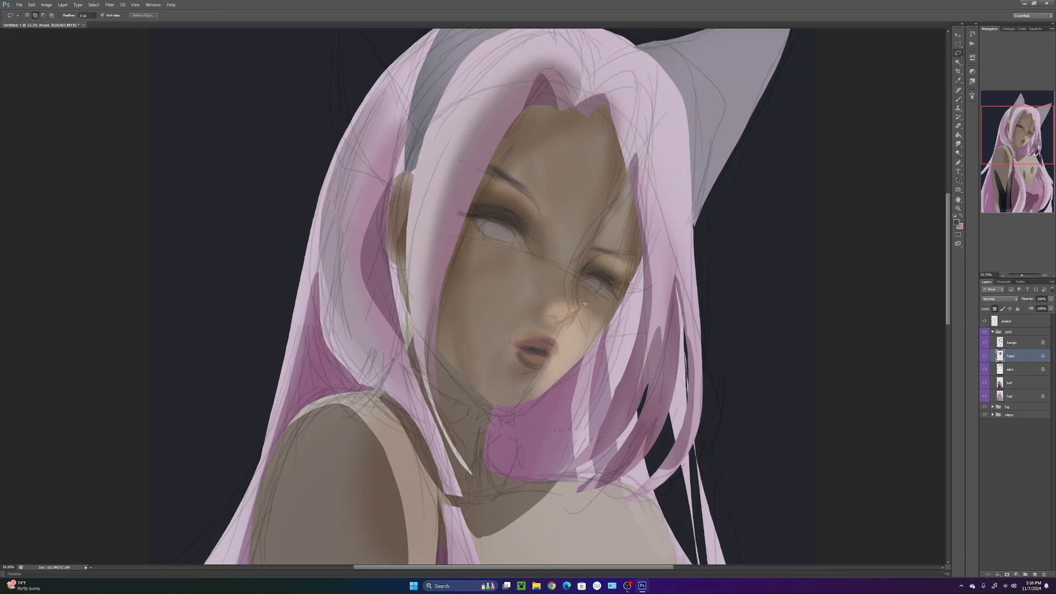
pyautogui.moveTo(549, 460)
pyautogui.mouseDown()
pyautogui.moveTo(559, 488)
pyautogui.moveTo(561, 460)
pyautogui.moveTo(557, 483)
pyautogui.mouseUp()
pyautogui.press('b')
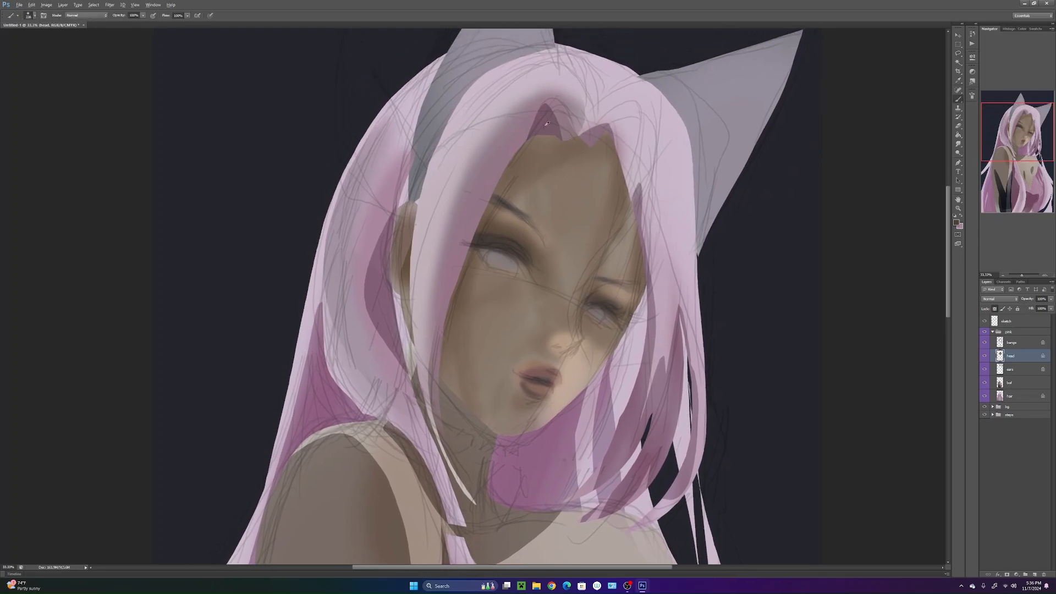
pyautogui.rightClick(523, 179)
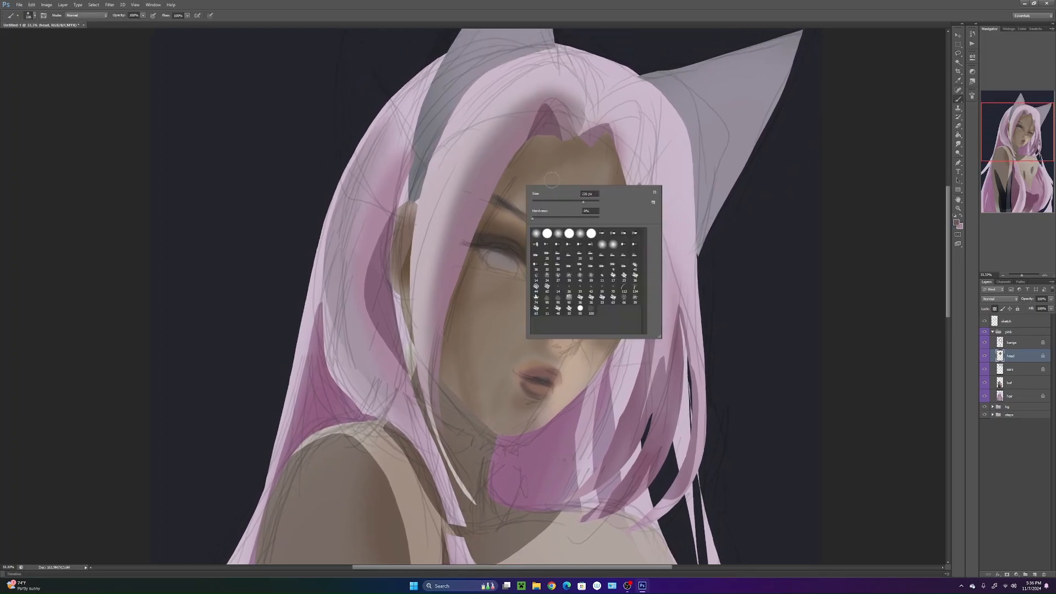
pyautogui.click(550, 202)
pyautogui.click(503, 202)
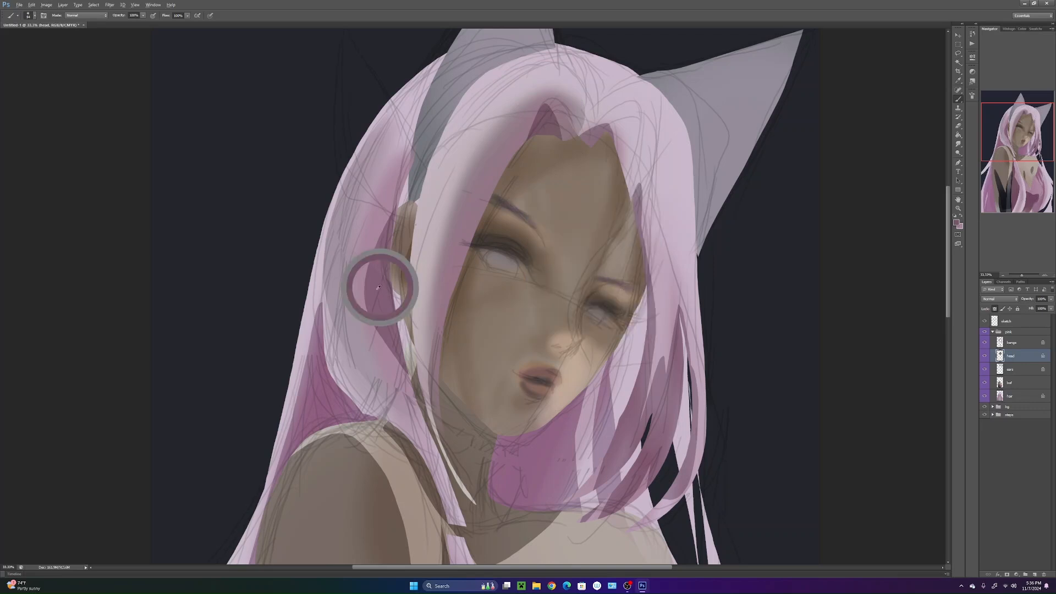
# - Paint the irises of both eyes in pinkish mauve, adjusting the brush size for the smaller far eye
pyautogui.rightClick(340, 374)
pyautogui.click(377, 390)
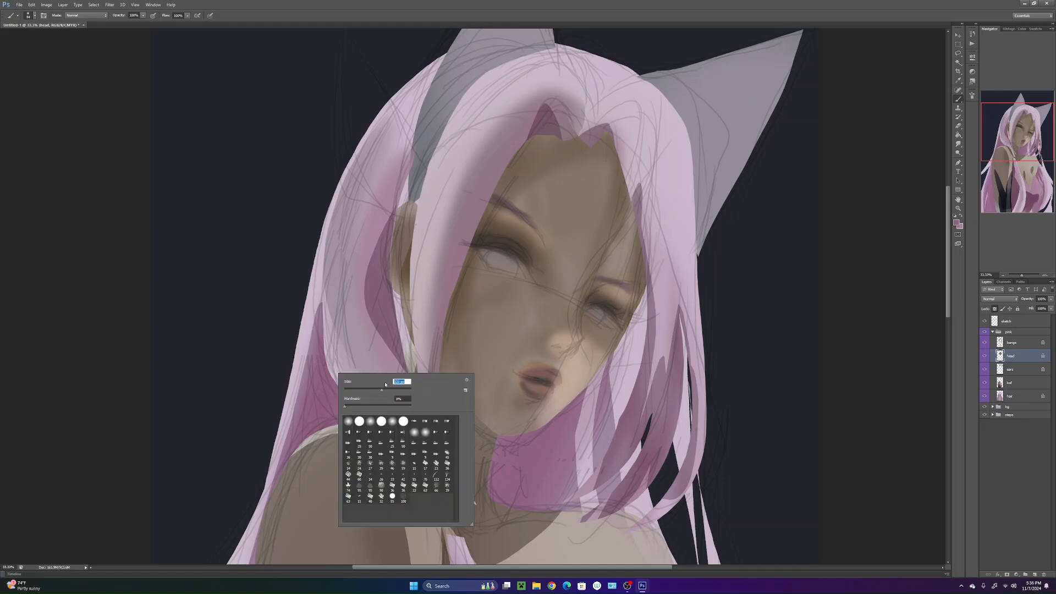
pyautogui.click(478, 293)
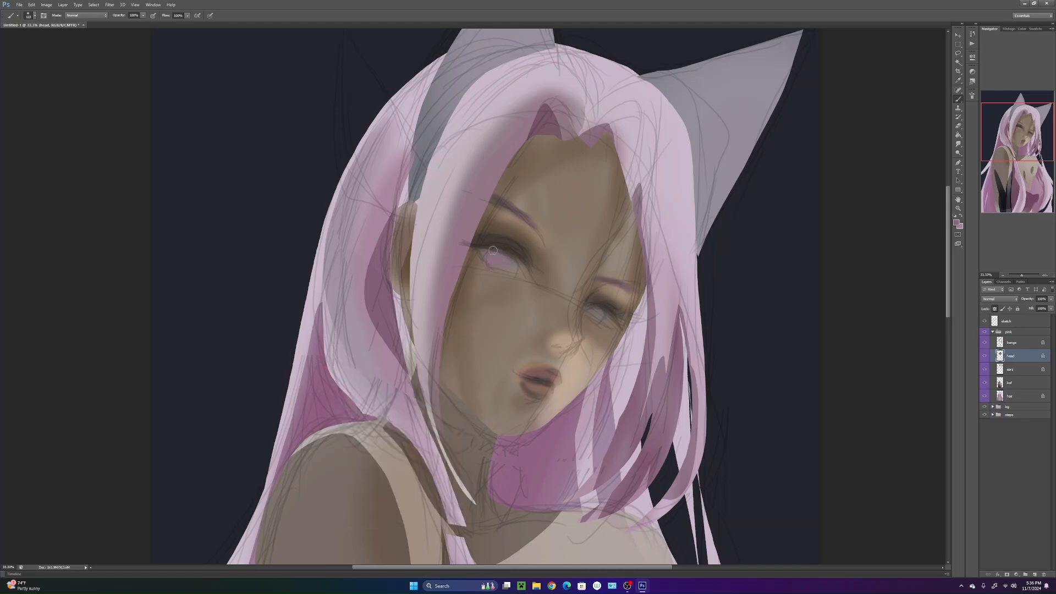
pyautogui.keyDown('alt'); pyautogui.click(512, 248); pyautogui.keyUp('alt')
pyautogui.moveTo(597, 307); pyautogui.dragTo(597, 315)
pyautogui.keyDown('alt'); pyautogui.click(500, 259); pyautogui.keyUp('alt')
pyautogui.rightClick(601, 298)
pyautogui.moveTo(597, 305); pyautogui.dragTo(628, 324)
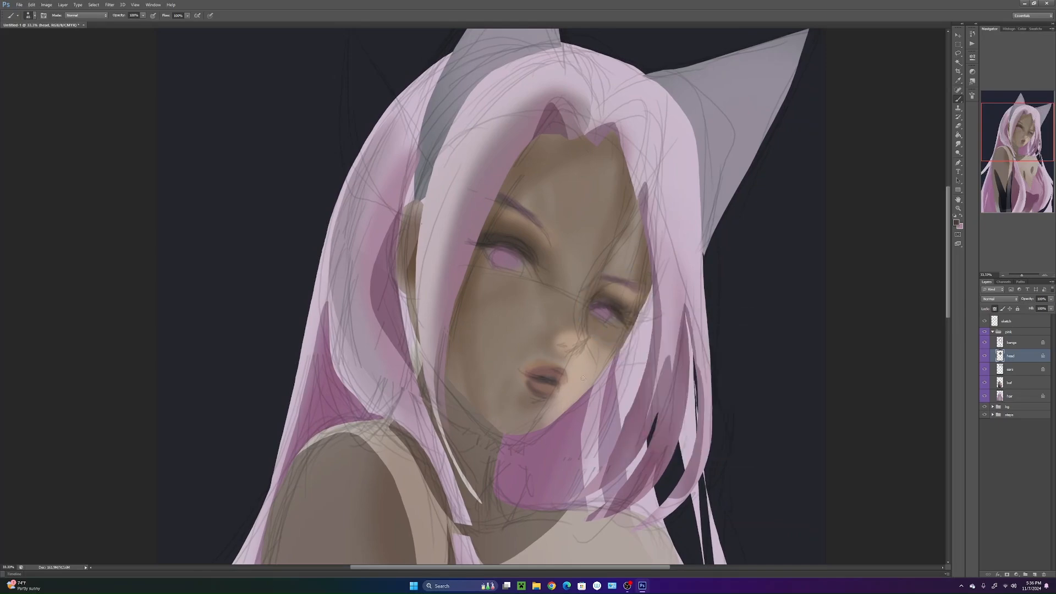
# - Rework the lid and shading around the far eye's iris with tones sampled from the face
pyautogui.rightClick(617, 307)
pyautogui.click(644, 322)
pyautogui.click(598, 300)
pyautogui.keyDown('alt'); pyautogui.click(617, 298); pyautogui.keyUp('alt')
pyautogui.moveTo(615, 302); pyautogui.dragTo(625, 313)
# - Try copying the far eye and eyebrow to a new layer and shifting the copy up toward the face's outer edge
pyautogui.moveTo(597, 385); pyautogui.dragTo(590, 361)
pyautogui.press('l')
pyautogui.click(596, 267)
pyautogui.click(535, 212)
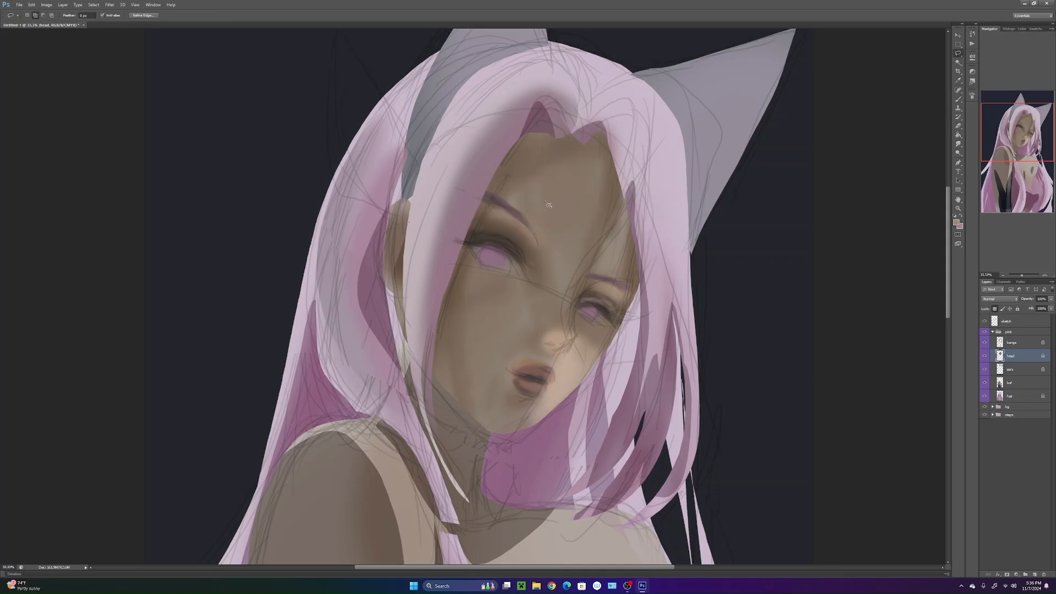
pyautogui.moveTo(598, 262)
pyautogui.mouseDown()
pyautogui.moveTo(627, 302)
pyautogui.moveTo(611, 260)
pyautogui.moveTo(573, 309)
pyautogui.moveTo(623, 271)
pyautogui.mouseUp()
pyautogui.hotkey('ctrl', 'j')
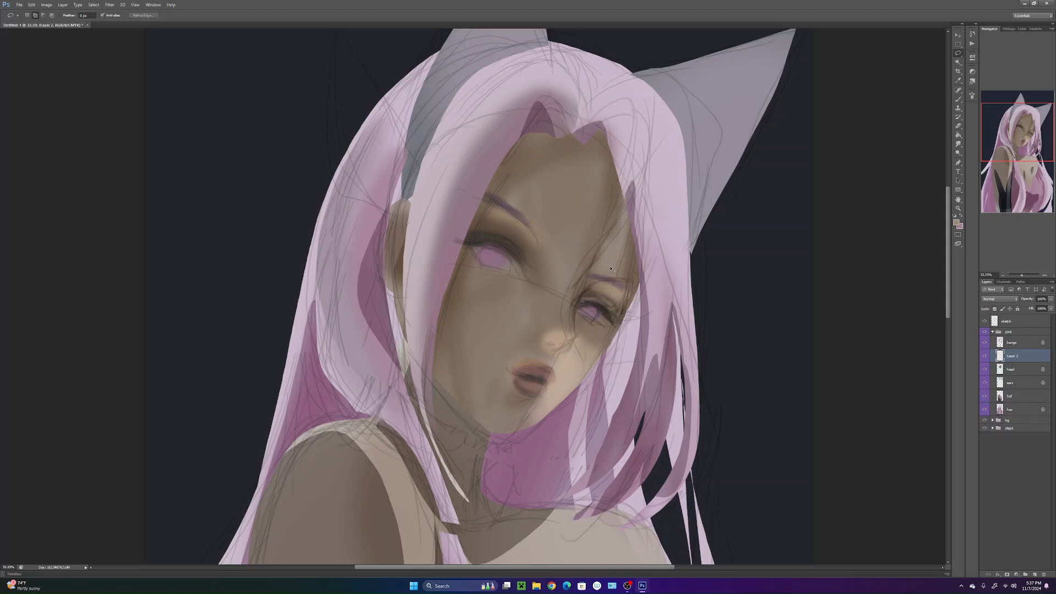
pyautogui.hotkey('ctrl', 't')
pyautogui.moveTo(617, 314)
pyautogui.mouseDown()
pyautogui.moveTo(622, 307)
pyautogui.moveTo(602, 315)
pyautogui.mouseUp()
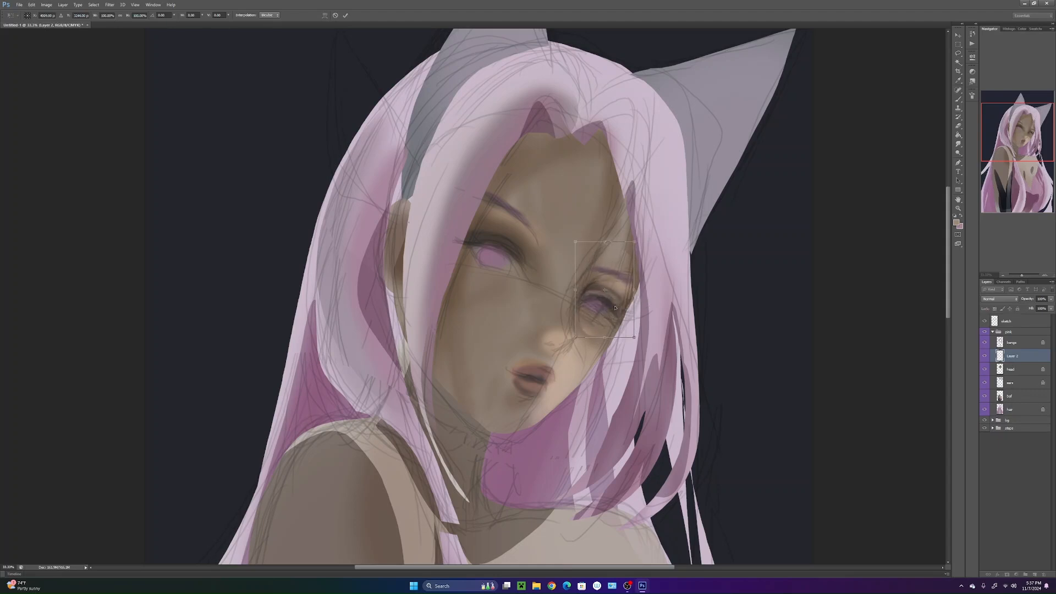
pyautogui.press('Return')
# - Toggle the shifted eye copy's visibility to compare it with the original, and discard the copy
pyautogui.press('Return')
pyautogui.write('4')
pyautogui.write('b')
pyautogui.press('alt')
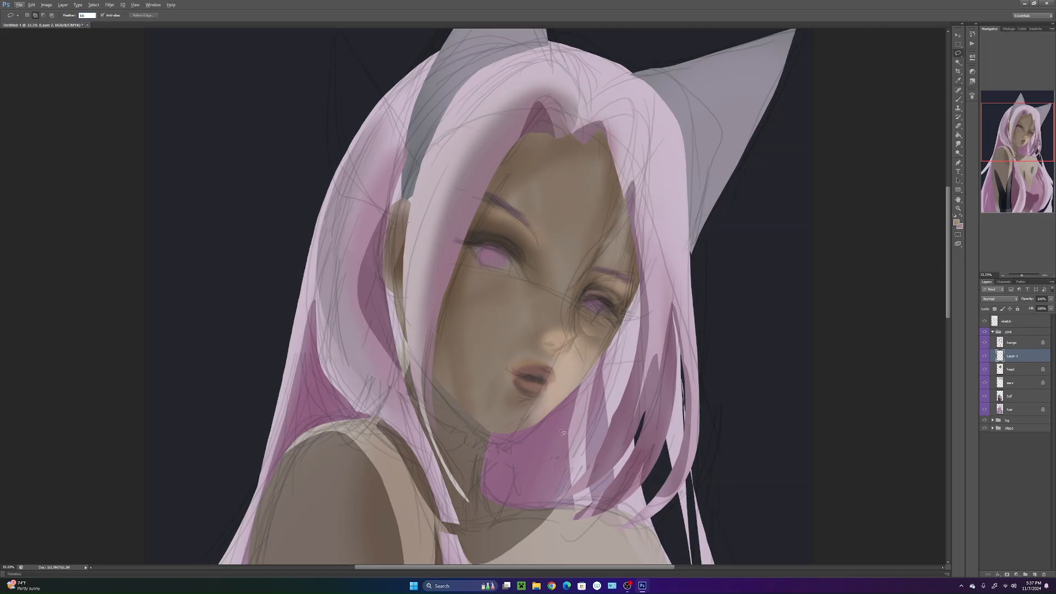
pyautogui.press('alt')
pyautogui.click(986, 356)
pyautogui.click(985, 356)
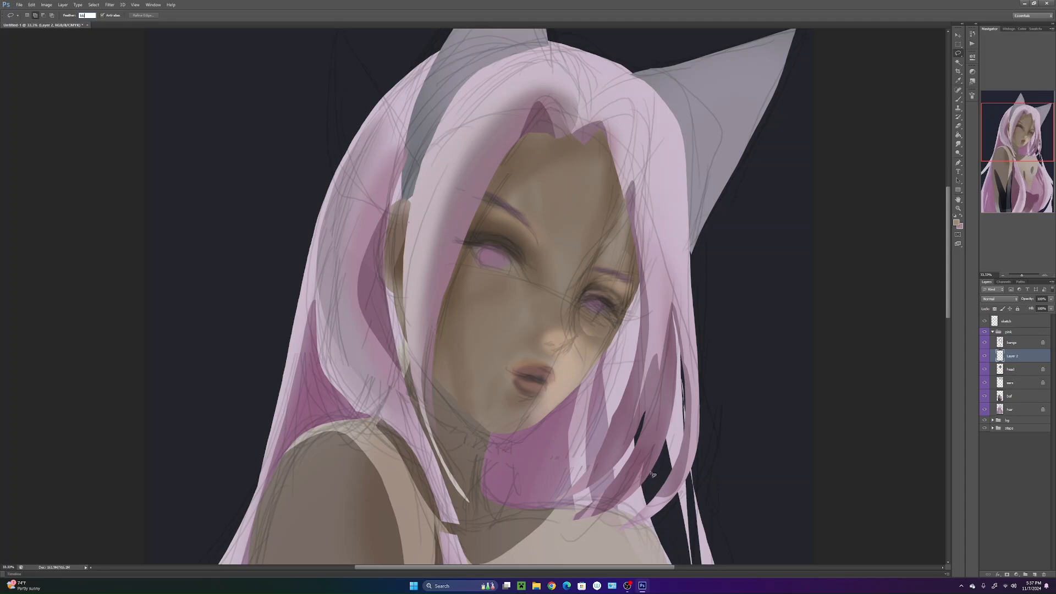
pyautogui.press('Return')
pyautogui.press('Return')
pyautogui.moveTo(613, 421); pyautogui.dragTo(621, 447)
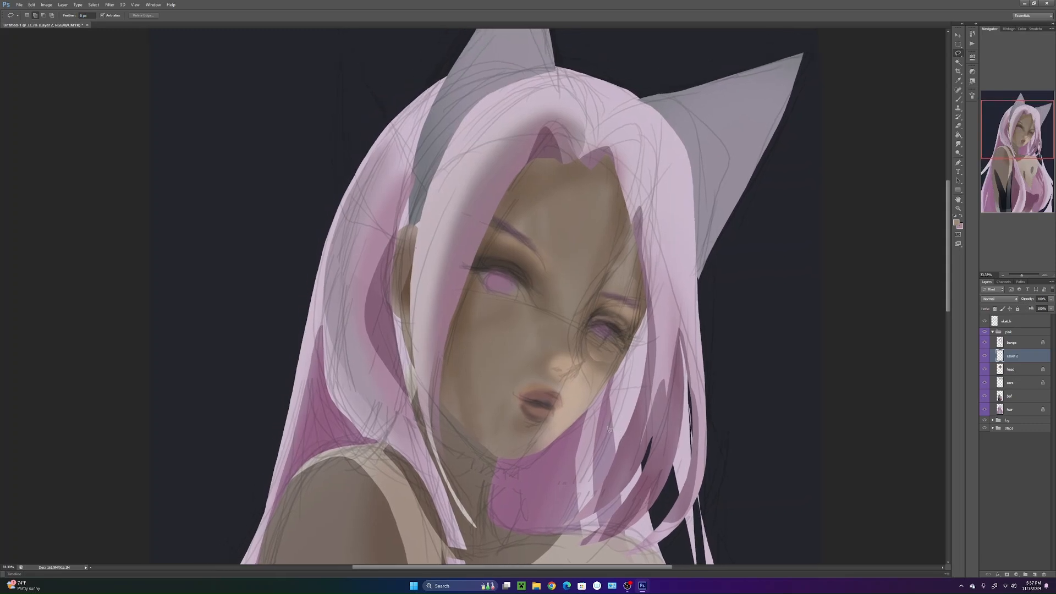
pyautogui.click(985, 356)
pyautogui.click(984, 356)
pyautogui.moveTo(619, 311)
pyautogui.mouseDown()
pyautogui.moveTo(615, 319)
pyautogui.moveTo(640, 300)
pyautogui.moveTo(626, 282)
pyautogui.moveTo(567, 412)
pyautogui.moveTo(488, 383)
pyautogui.moveTo(534, 193)
pyautogui.moveTo(601, 213)
pyautogui.mouseUp()
pyautogui.hotkey('ctrl', 'e')
# - Select the facial features with the Lasso, copy them to a new layer and stretch the copy slightly wider
pyautogui.moveTo(526, 202)
pyautogui.mouseDown()
pyautogui.moveTo(489, 248)
pyautogui.moveTo(466, 320)
pyautogui.moveTo(482, 396)
pyautogui.mouseUp()
pyautogui.moveTo(595, 361); pyautogui.dragTo(592, 358)
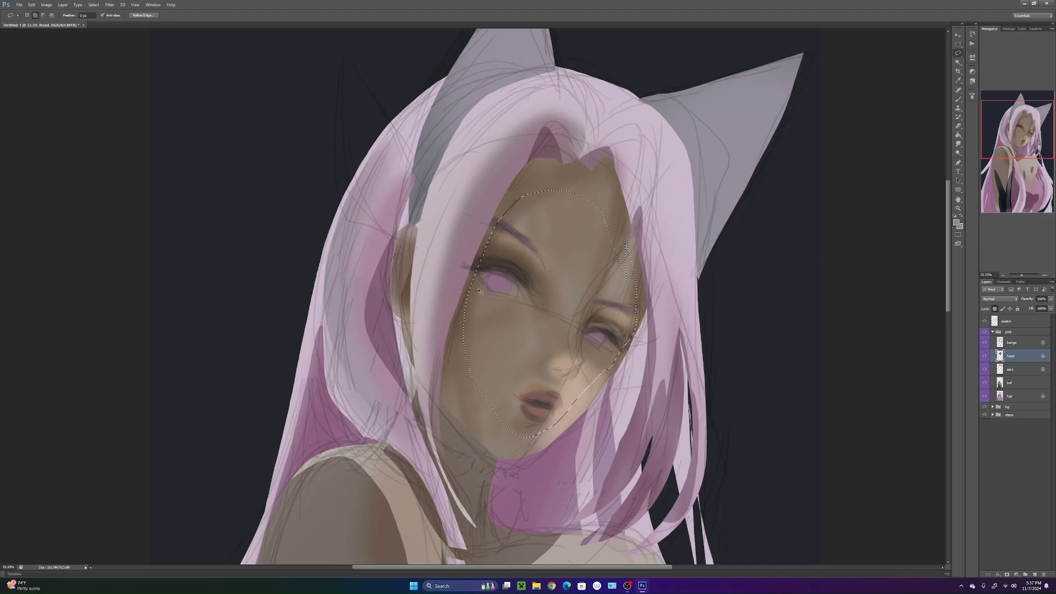
pyautogui.hotkey('ctrl', 'shift', 'alt', 'n')
pyautogui.hotkey('ctrl', 't')
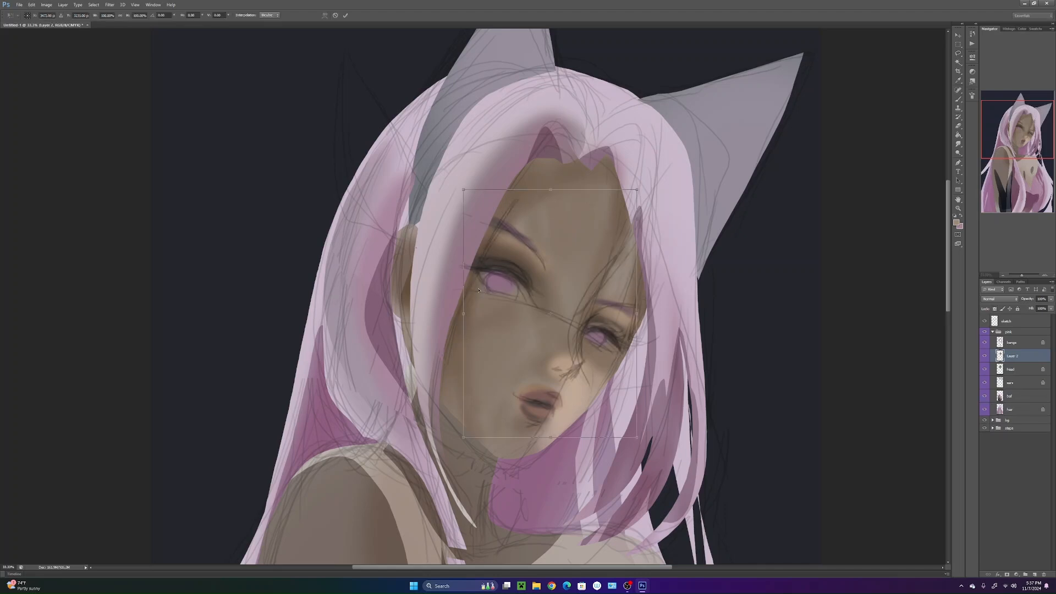
pyautogui.moveTo(637, 189)
pyautogui.mouseDown()
pyautogui.moveTo(649, 182)
pyautogui.moveTo(641, 201)
pyautogui.mouseUp()
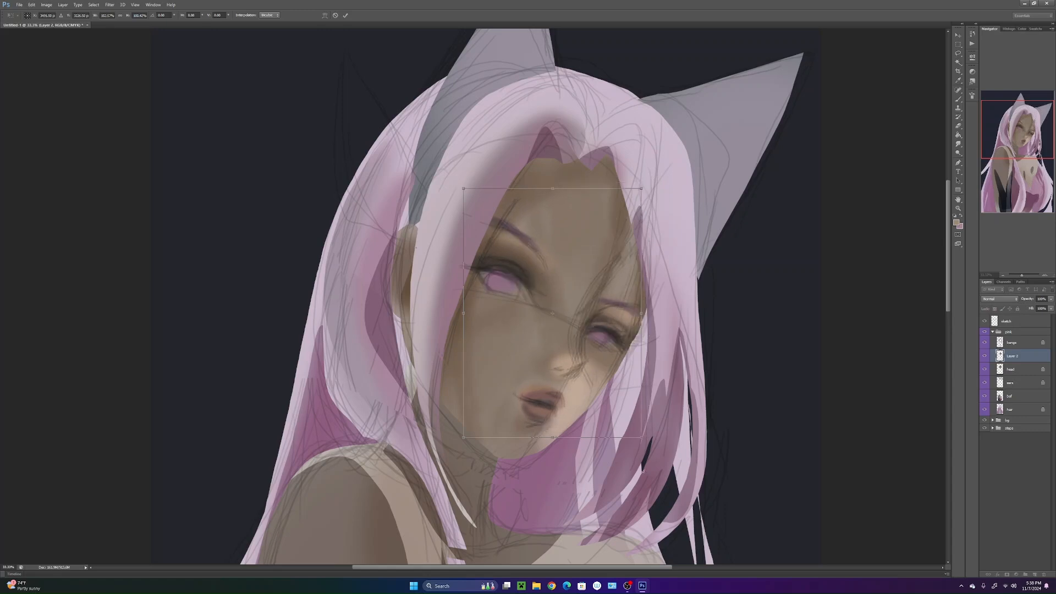
pyautogui.press('Return')
# - Paint a dark slit pupil in the near eye and define the rims and lashes of both eyes with sampled colour
pyautogui.press('b')
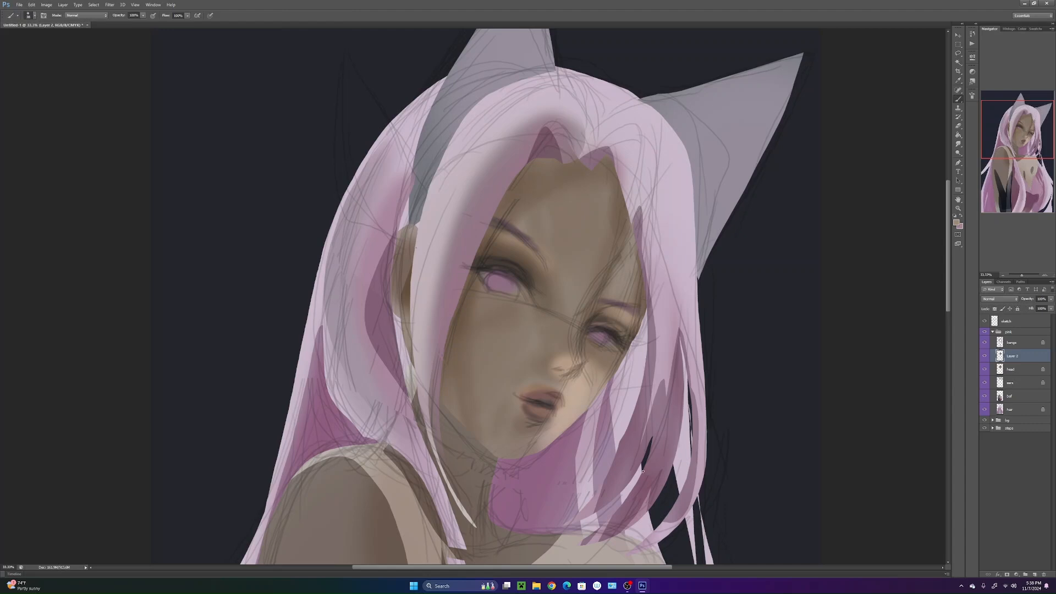
pyautogui.keyDown('alt'); pyautogui.click(492, 260); pyautogui.keyUp('alt')
pyautogui.moveTo(515, 284)
pyautogui.mouseDown()
pyautogui.moveTo(515, 297)
pyautogui.moveTo(501, 288)
pyautogui.mouseUp()
pyautogui.moveTo(621, 338); pyautogui.dragTo(646, 345)
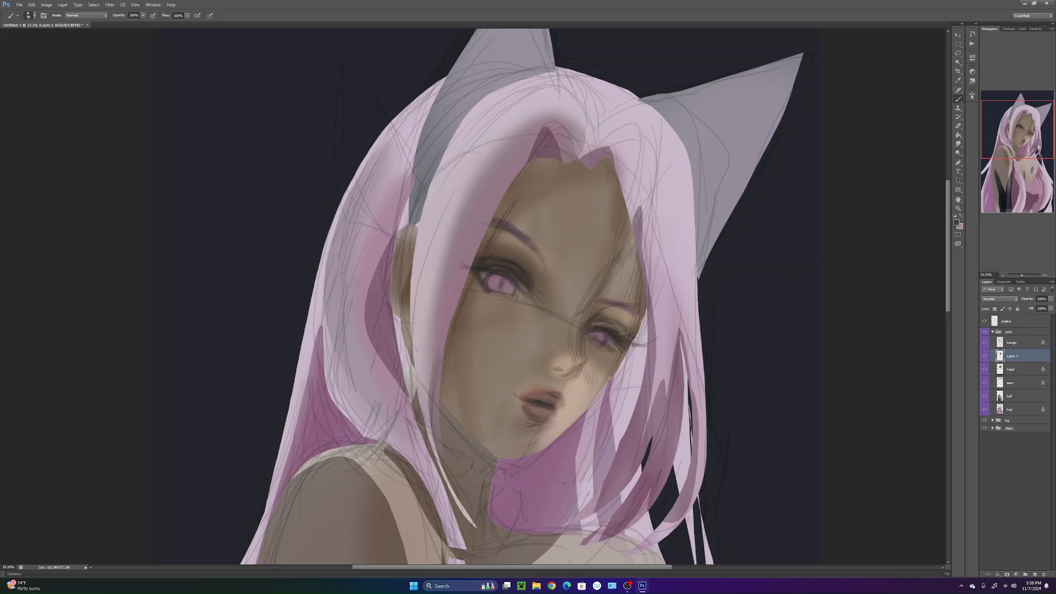
pyautogui.moveTo(588, 392)
pyautogui.mouseDown()
pyautogui.moveTo(591, 220)
pyautogui.moveTo(616, 389)
pyautogui.mouseUp()
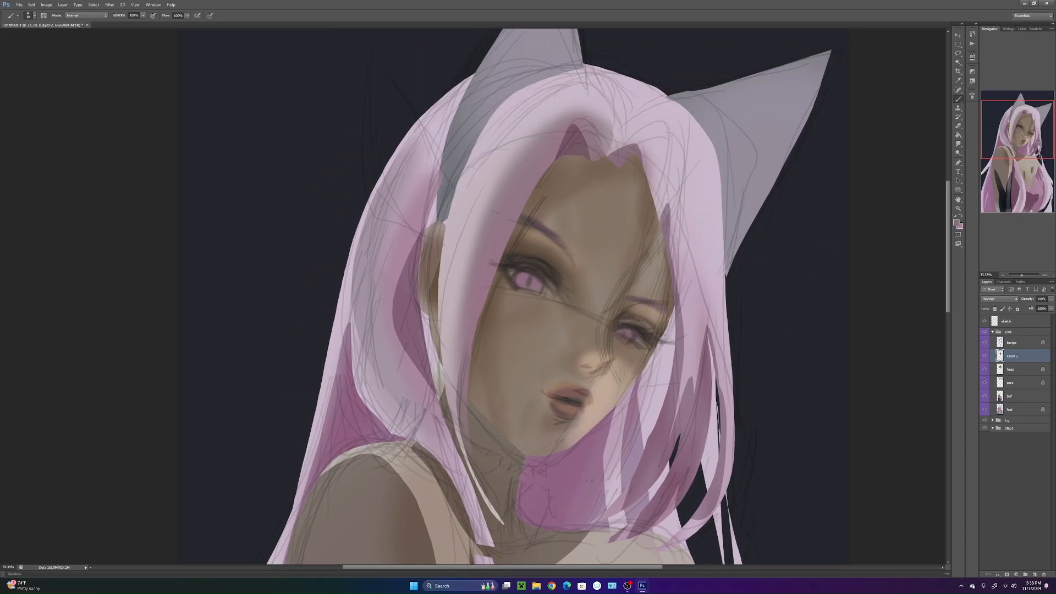
# - Select the far eye with the Lasso, enlarge it slightly with Free Transform and deselect it
pyautogui.press('l')
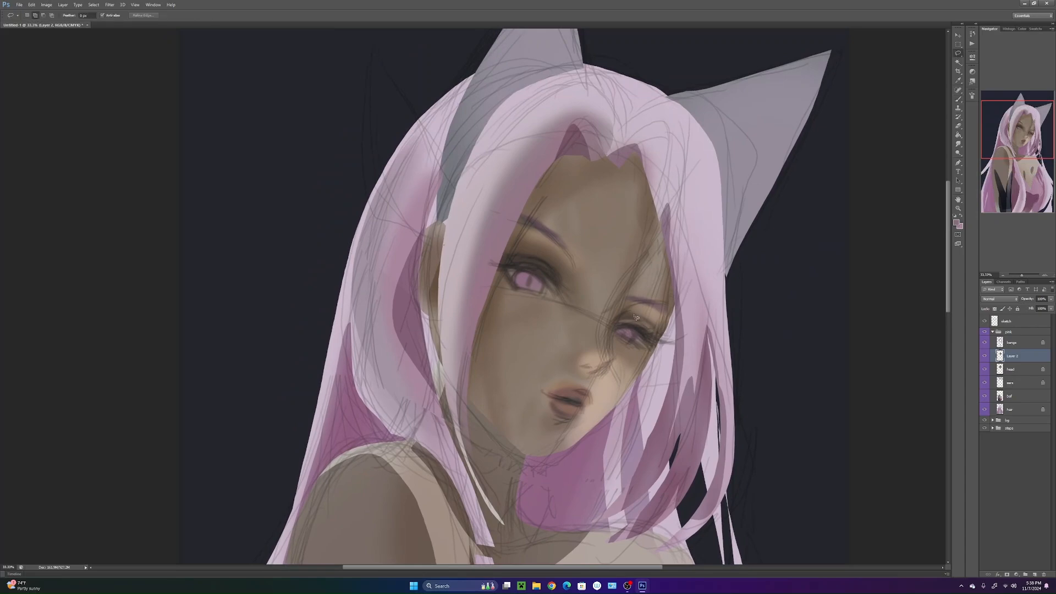
pyautogui.moveTo(655, 350); pyautogui.dragTo(637, 320)
pyautogui.hotkey('ctrl', 't')
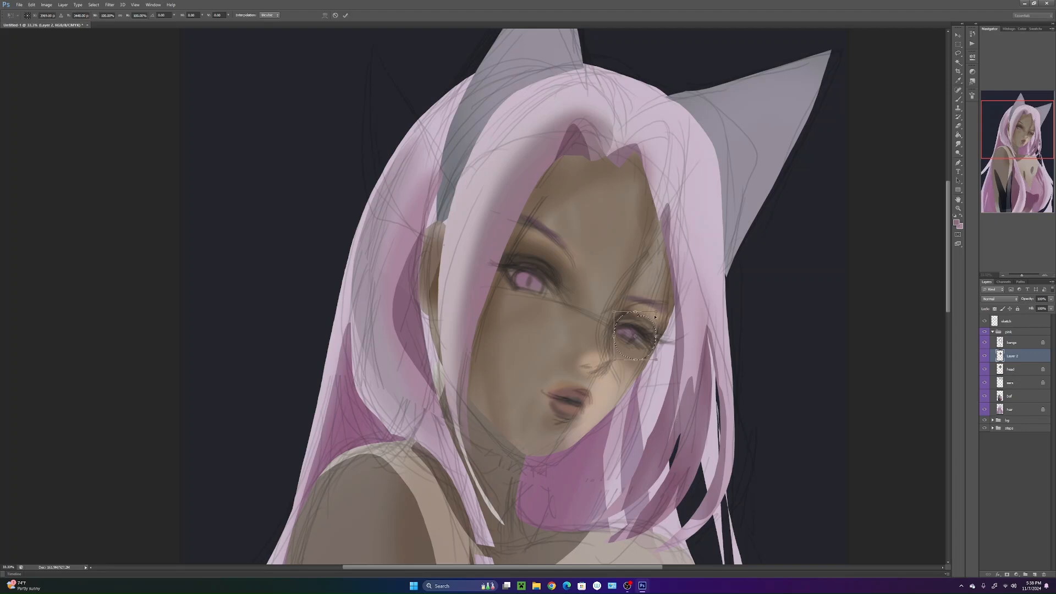
pyautogui.moveTo(660, 310); pyautogui.dragTo(663, 307)
pyautogui.press('Return')
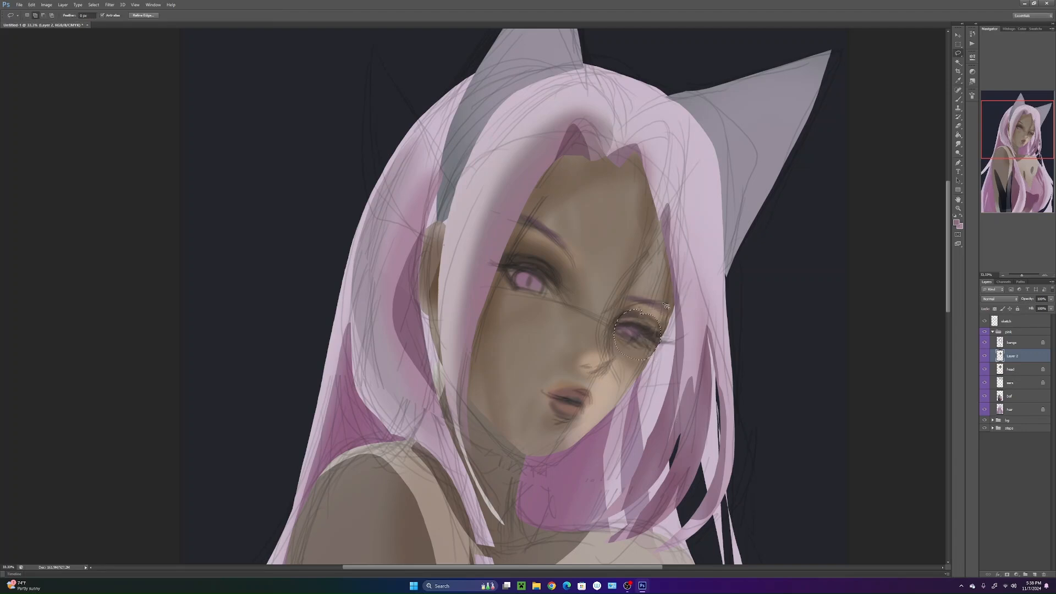
pyautogui.hotkey('ctrl', 'd')
pyautogui.click(665, 305)
pyautogui.click(513, 212)
# - Repaint the far eye's upper lid and crease with a resized brush and tones sampled around the eye
pyautogui.press('b')
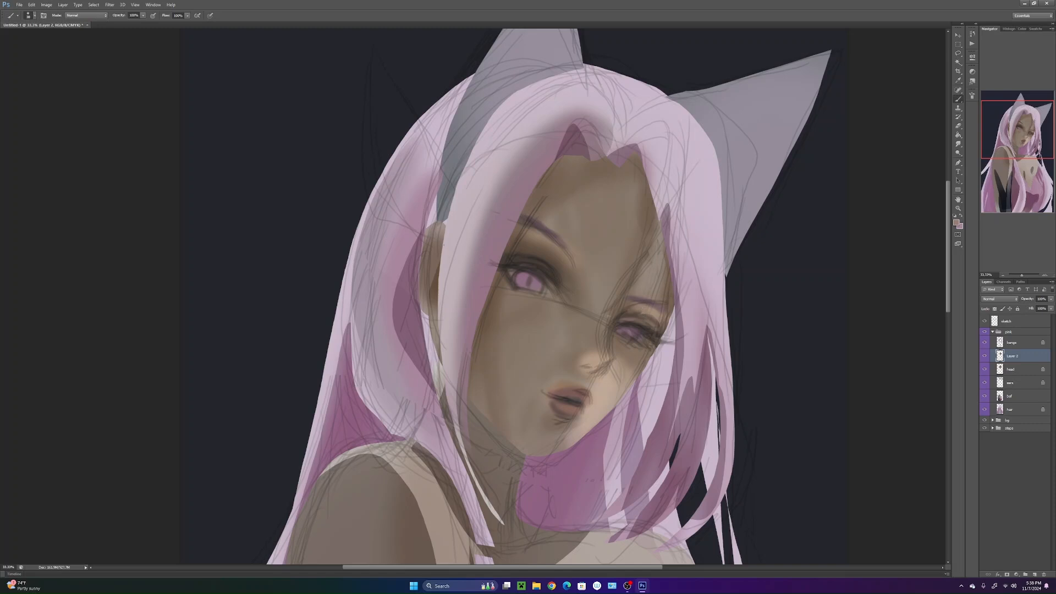
pyautogui.rightClick(665, 339)
pyautogui.click(656, 334)
pyautogui.click(639, 309)
pyautogui.keyDown('alt'); pyautogui.click(635, 327); pyautogui.keyUp('alt')
pyautogui.keyDown('alt'); pyautogui.click(655, 322); pyautogui.keyUp('alt')
pyautogui.moveTo(655, 322)
pyautogui.mouseDown()
pyautogui.moveTo(630, 320)
pyautogui.moveTo(652, 319)
pyautogui.mouseUp()
pyautogui.keyDown('alt'); pyautogui.click(654, 317); pyautogui.keyUp('alt')
pyautogui.keyDown('alt'); pyautogui.click(619, 319); pyautogui.keyUp('alt')
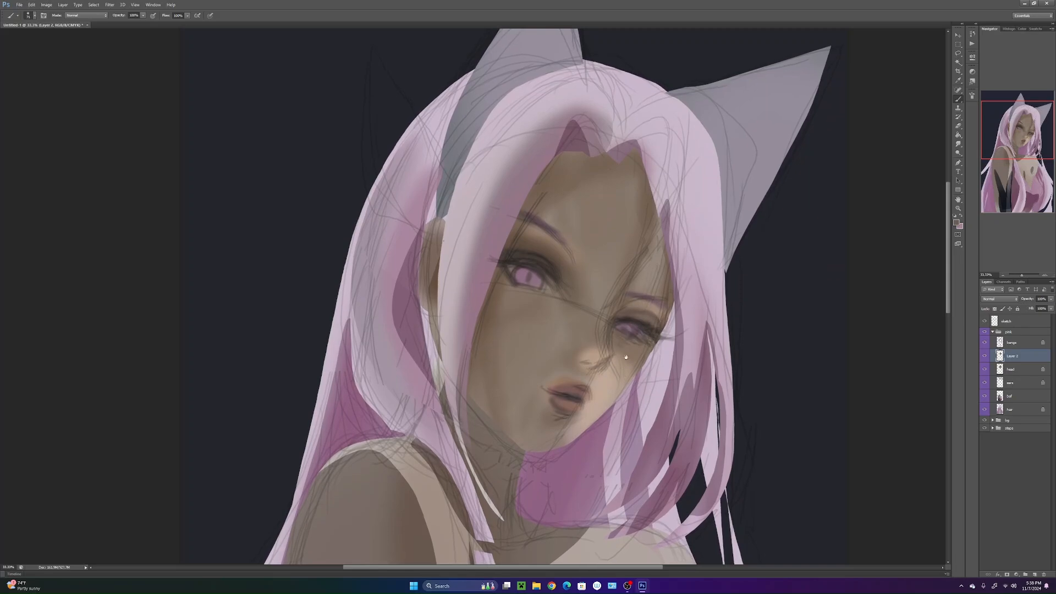
# - Blend darker sampled tones into the far eye's iris and lids, and shade the near eye's upper lid and iris
pyautogui.moveTo(634, 321); pyautogui.dragTo(651, 318)
pyautogui.keyDown('alt'); pyautogui.click(627, 328); pyautogui.keyUp('alt')
pyautogui.keyDown('alt'); pyautogui.click(633, 326); pyautogui.keyUp('alt')
pyautogui.keyDown('alt'); pyautogui.click(649, 339); pyautogui.keyUp('alt')
pyautogui.keyDown('alt'); pyautogui.click(517, 267); pyautogui.keyUp('alt')
pyautogui.moveTo(519, 270)
pyautogui.mouseDown()
pyautogui.moveTo(545, 284)
pyautogui.moveTo(505, 267)
pyautogui.mouseUp()
pyautogui.moveTo(646, 437)
pyautogui.mouseDown()
pyautogui.moveTo(639, 308)
pyautogui.moveTo(633, 410)
pyautogui.mouseUp()
# - Choose a near-black foreground colour and sharpen the lash lines and iris edges of both eyes with a small hard brush
pyautogui.press('alt')
pyautogui.click(957, 223)
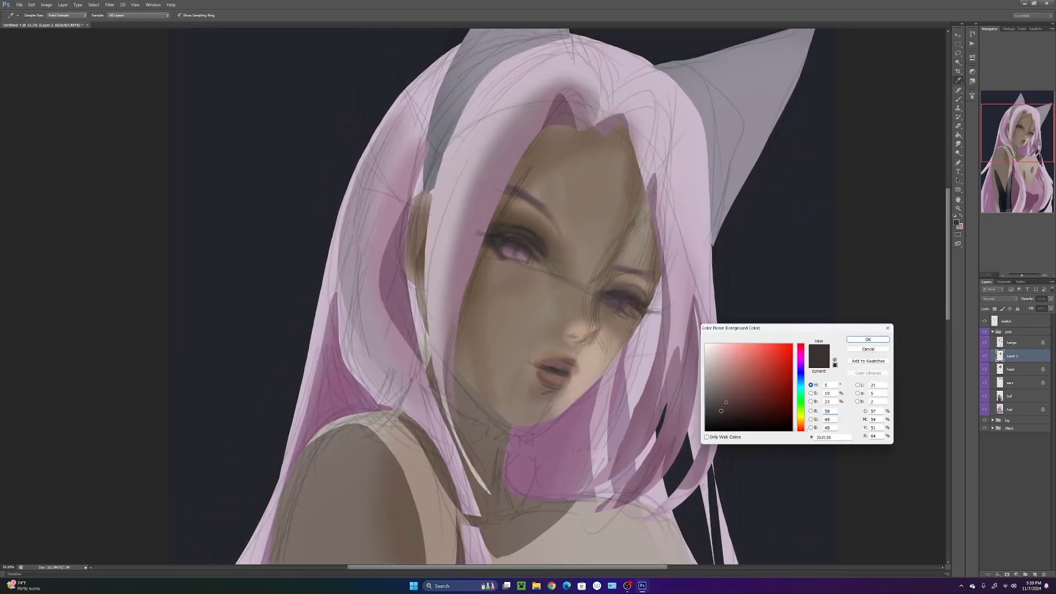
pyautogui.click(868, 340)
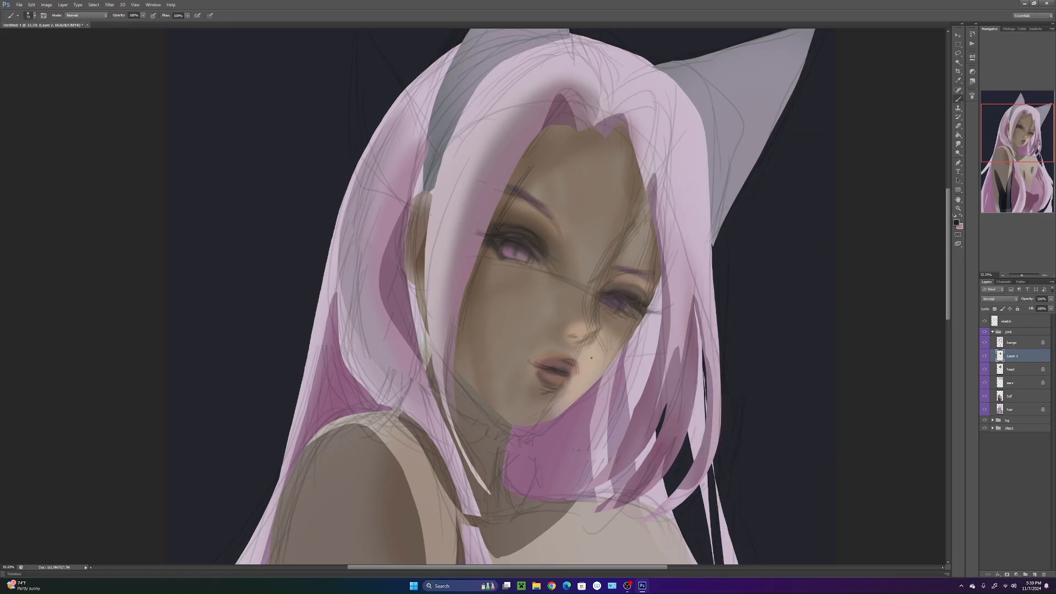
pyautogui.rightClick(671, 383)
pyautogui.moveTo(621, 374); pyautogui.dragTo(605, 375)
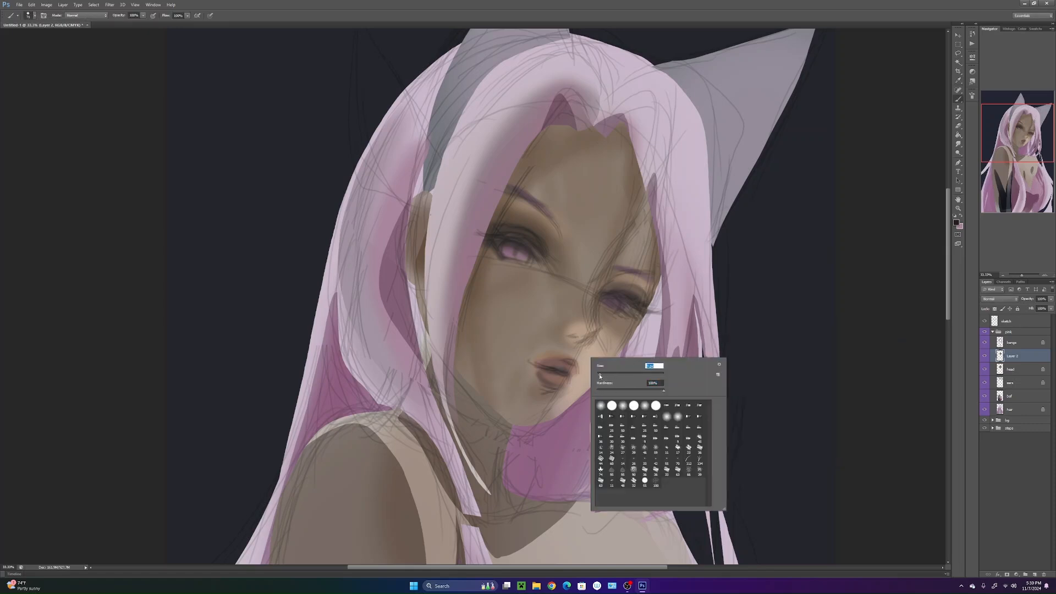
pyautogui.click(744, 325)
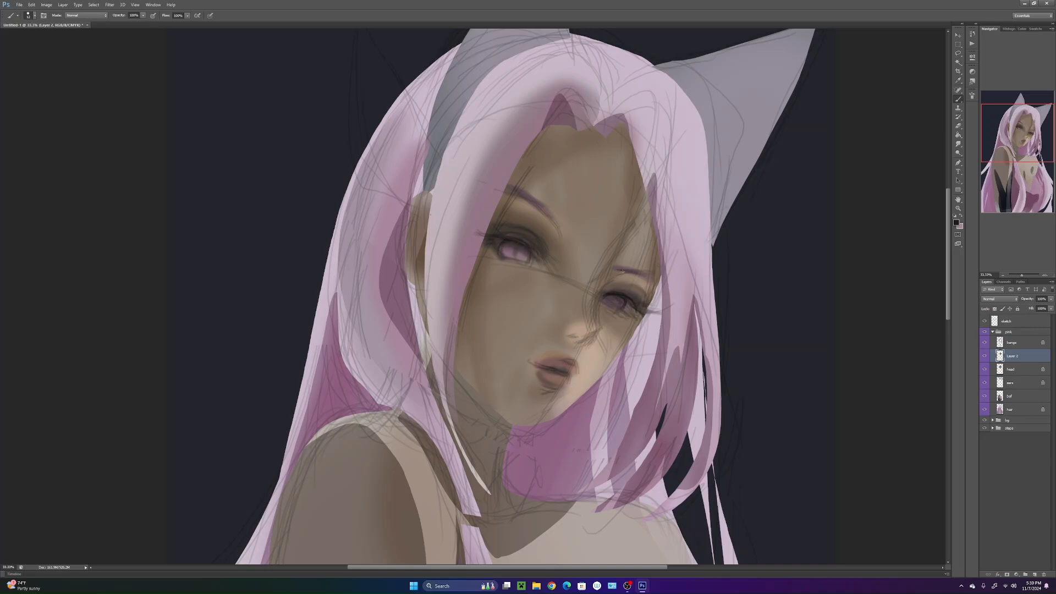
# - Select the nose, mouth and far cheek area with the Lasso and adjust its position slightly with Free Transform
pyautogui.moveTo(613, 431)
pyautogui.mouseDown()
pyautogui.moveTo(608, 395)
pyautogui.moveTo(601, 432)
pyautogui.moveTo(584, 394)
pyautogui.moveTo(594, 422)
pyautogui.mouseUp()
pyautogui.press('l')
pyautogui.moveTo(502, 401); pyautogui.dragTo(525, 291)
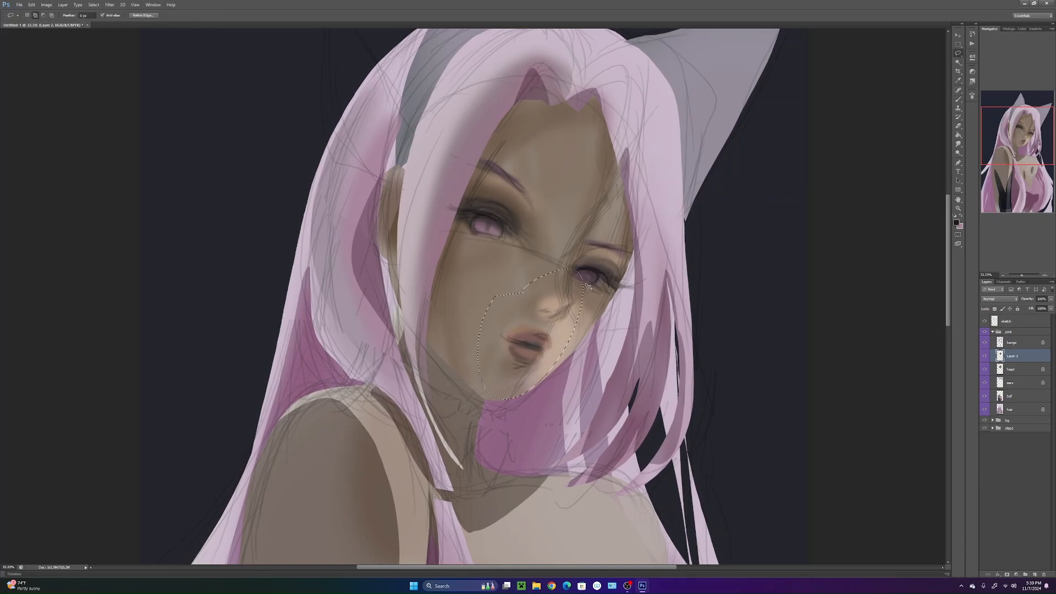
pyautogui.hotkey('ctrl', 'd')
pyautogui.moveTo(576, 335)
pyautogui.mouseDown()
pyautogui.moveTo(510, 288)
pyautogui.moveTo(576, 290)
pyautogui.moveTo(584, 266)
pyautogui.mouseUp()
pyautogui.hotkey('ctrl', 't')
pyautogui.moveTo(571, 341); pyautogui.dragTo(569, 338)
pyautogui.press('Return')
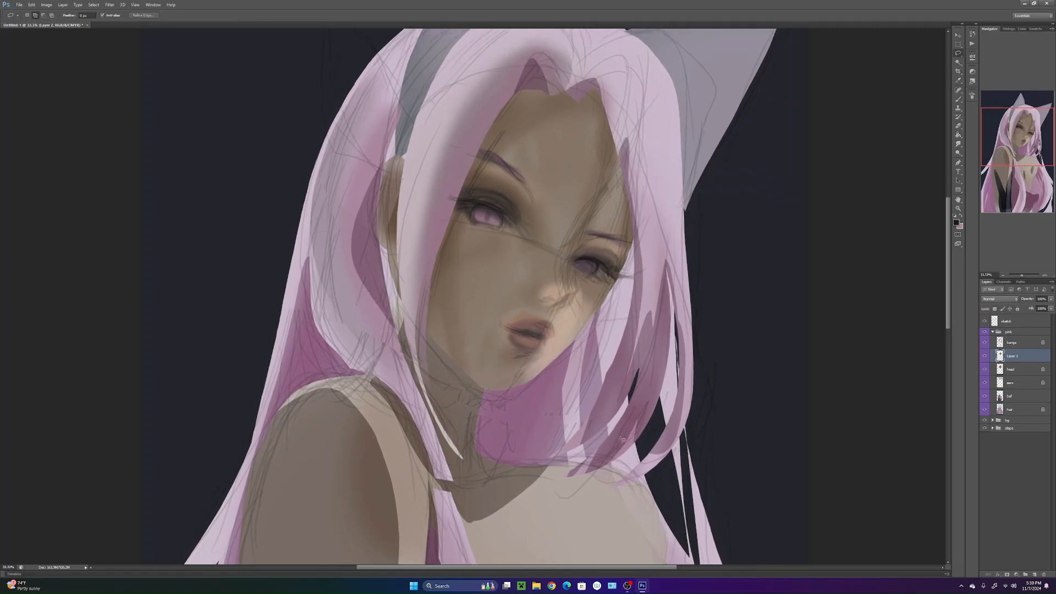
# - Select the far eye area with the Lasso and softly shade it with a sampled grey-brown tone using a 329 px brush
pyautogui.press('b')
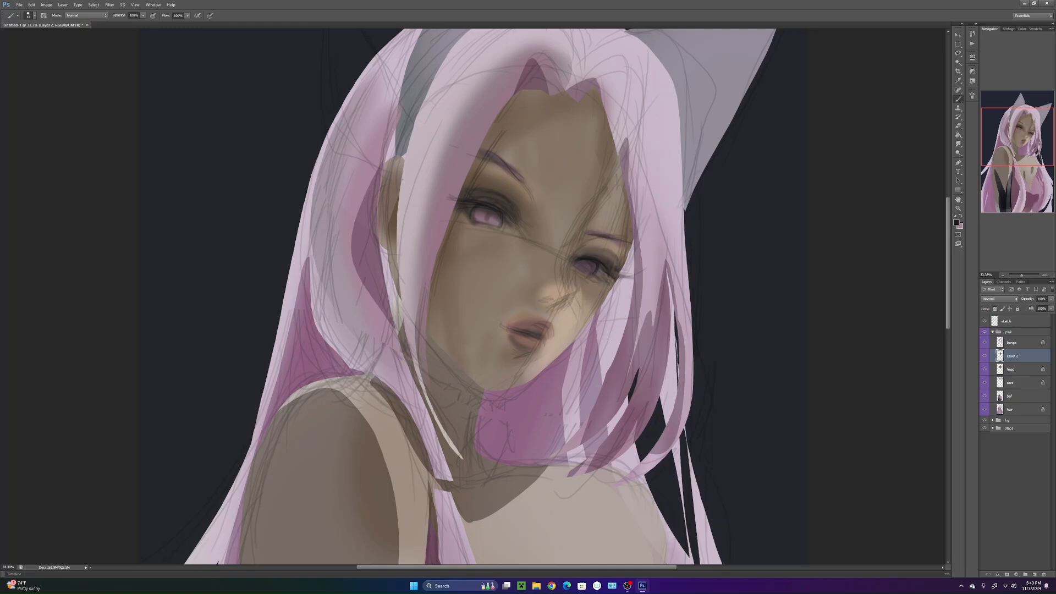
pyautogui.moveTo(574, 245)
pyautogui.mouseDown()
pyautogui.moveTo(567, 275)
pyautogui.moveTo(583, 314)
pyautogui.mouseUp()
pyautogui.press('l')
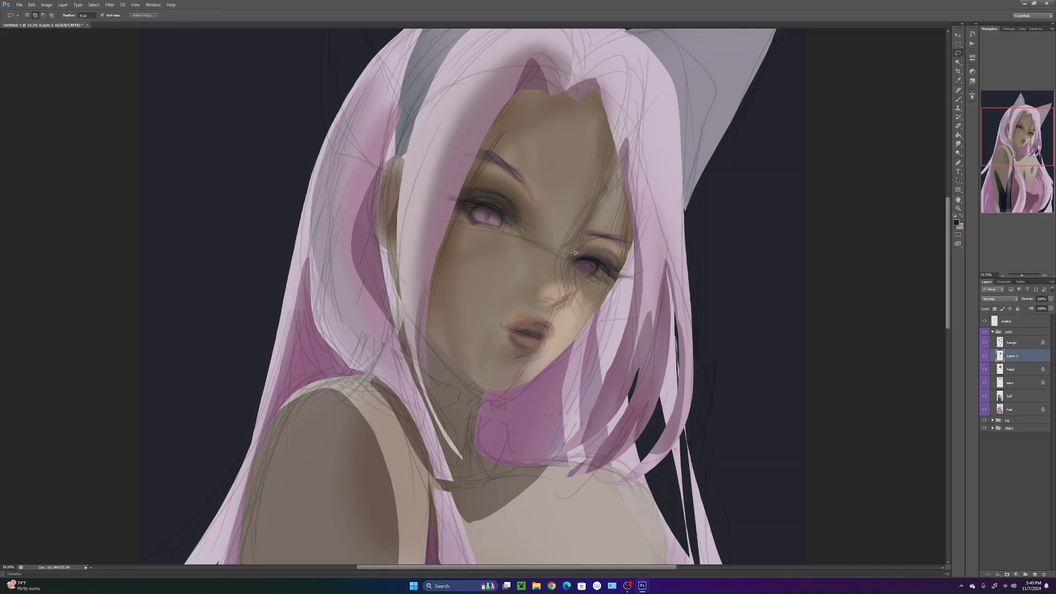
pyautogui.moveTo(590, 304); pyautogui.dragTo(586, 302)
pyautogui.press('b')
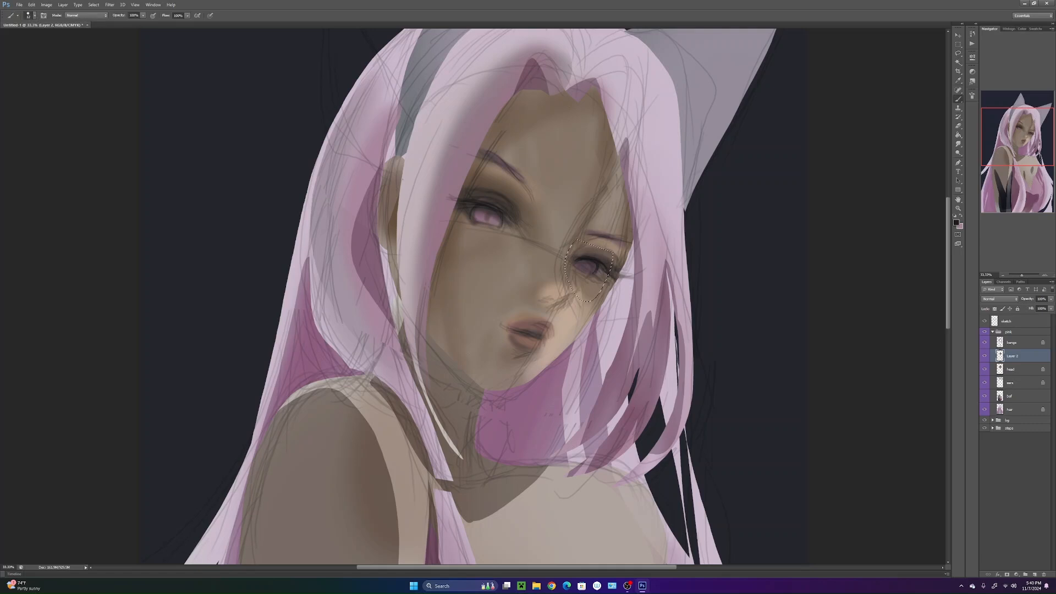
pyautogui.keyDown('alt'); pyautogui.click(462, 449); pyautogui.keyUp('alt')
pyautogui.rightClick(484, 448)
pyautogui.moveTo(554, 433); pyautogui.dragTo(539, 429)
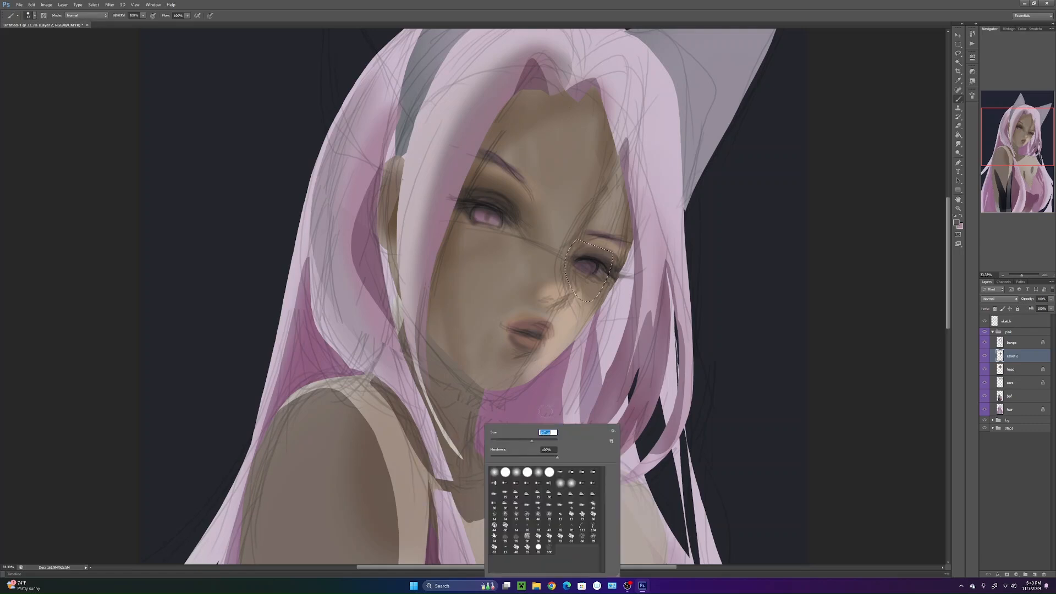
pyautogui.write('329')
pyautogui.press('Return')
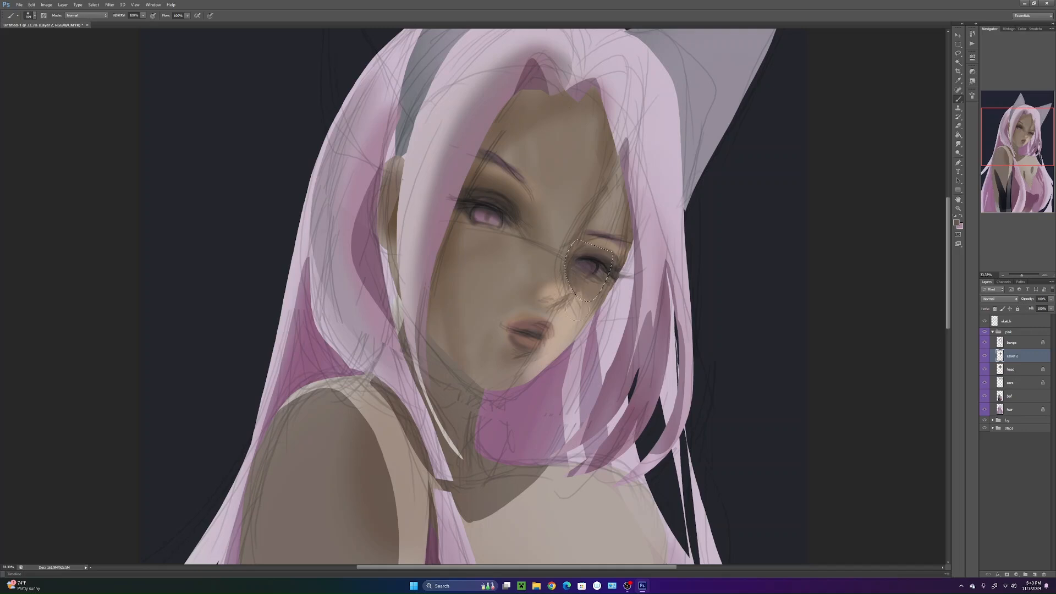
pyautogui.moveTo(610, 447); pyautogui.dragTo(652, 465)
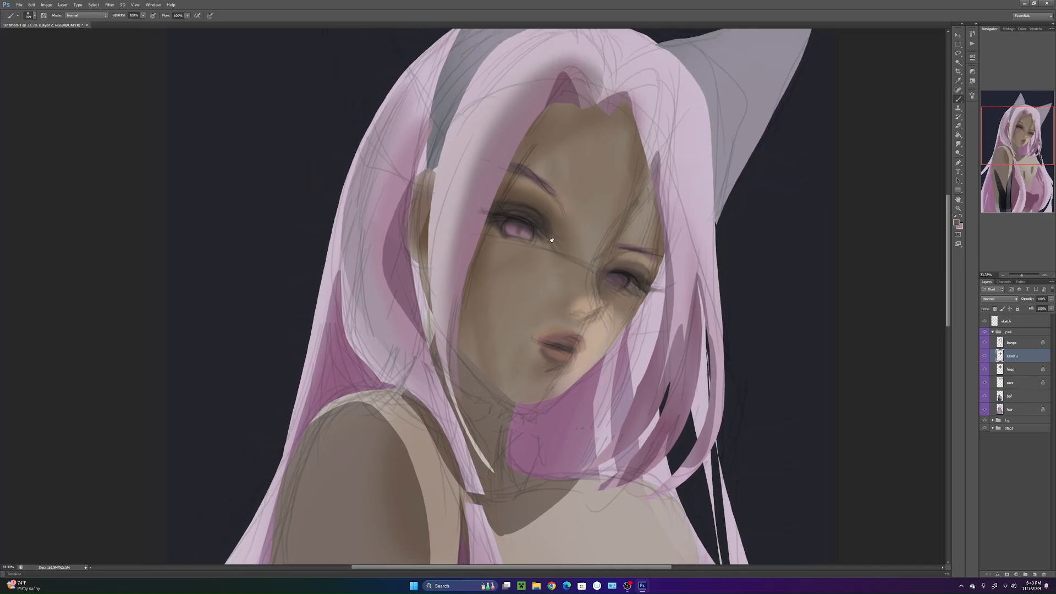
# - Select the near eye and brow with the Lasso, then slightly enlarge and reposition them with Free Transform
pyautogui.press('l')
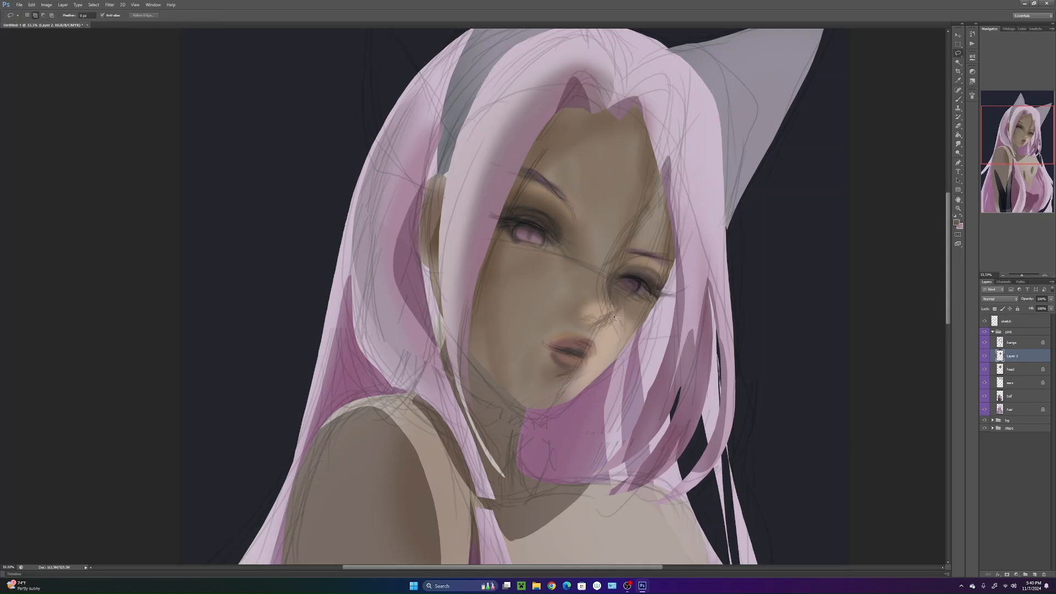
pyautogui.moveTo(564, 265)
pyautogui.mouseDown()
pyautogui.moveTo(518, 176)
pyautogui.moveTo(501, 221)
pyautogui.moveTo(504, 256)
pyautogui.moveTo(564, 265)
pyautogui.moveTo(581, 280)
pyautogui.mouseUp()
pyautogui.hotkey('ctrl', 't')
pyautogui.moveTo(574, 222); pyautogui.dragTo(576, 220)
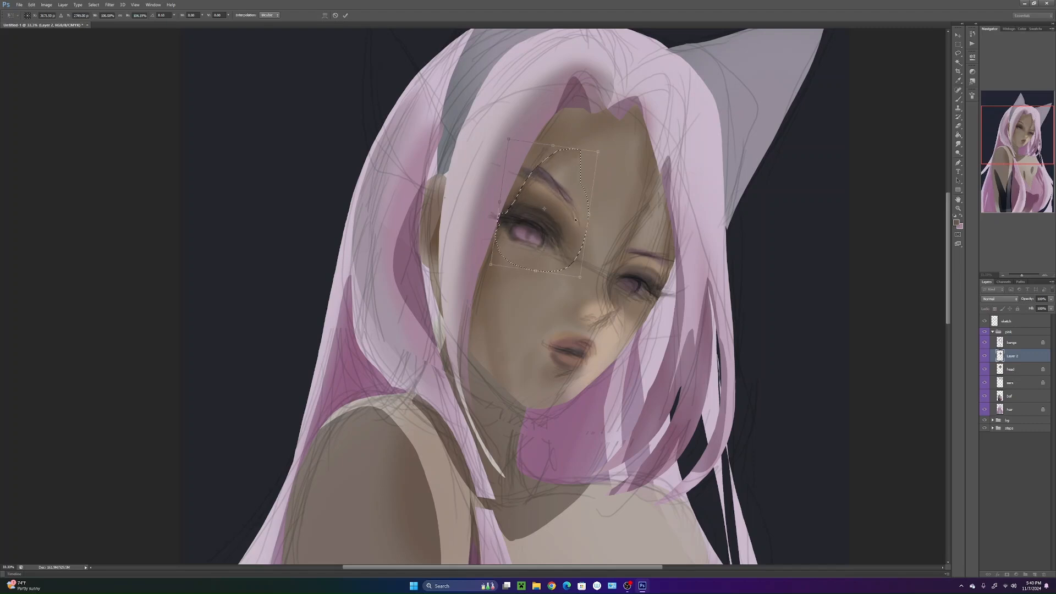
pyautogui.press('Return')
pyautogui.hotkey('ctrl', 'd')
pyautogui.moveTo(599, 416); pyautogui.dragTo(602, 431)
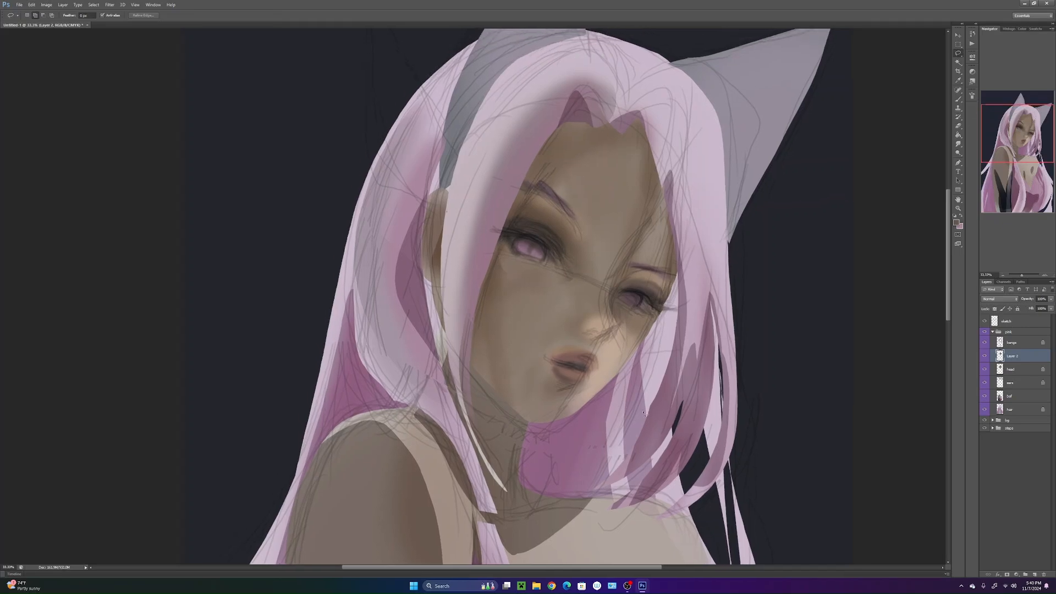
pyautogui.scroll(-4, 643, 421)
pyautogui.moveTo(644, 422)
pyautogui.mouseDown()
pyautogui.moveTo(682, 481)
pyautogui.moveTo(676, 460)
pyautogui.mouseUp()
# - Adjust the brush size and merge Layer 1 down into the head layer
pyautogui.press('b')
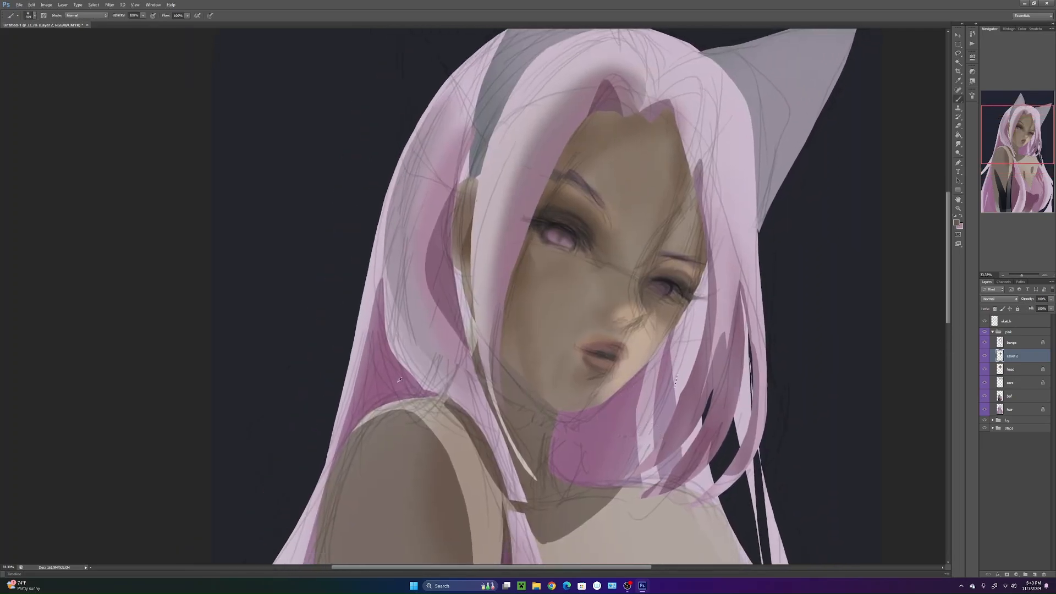
pyautogui.rightClick(613, 350)
pyautogui.moveTo(653, 365); pyautogui.dragTo(656, 365)
pyautogui.click(597, 351)
pyautogui.hotkey('ctrl', 'e')
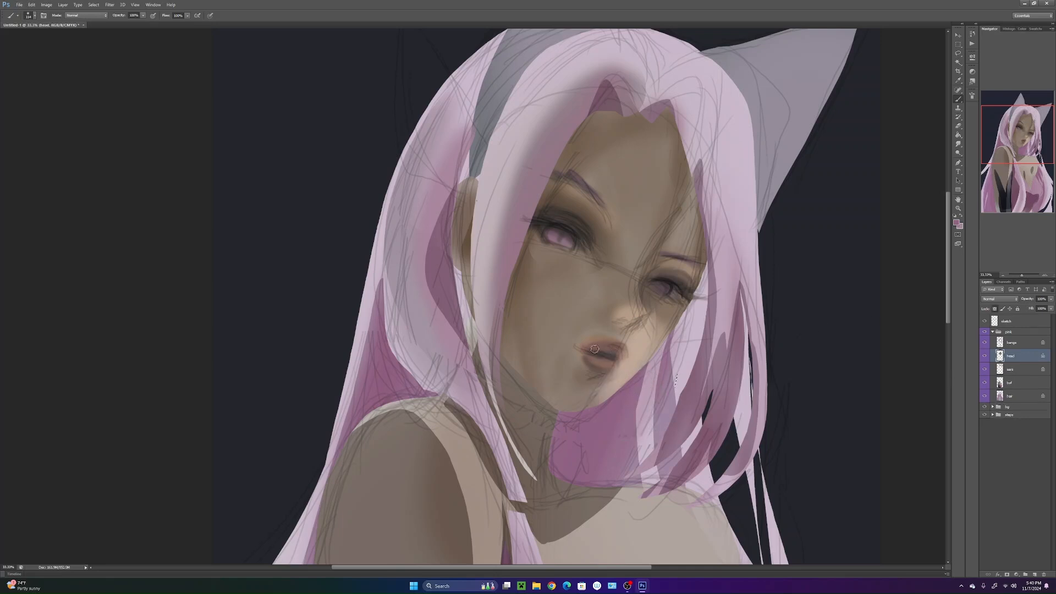
# - Choose a muted pink foreground colour and tint both lips with it on the head layer
pyautogui.click(960, 218)
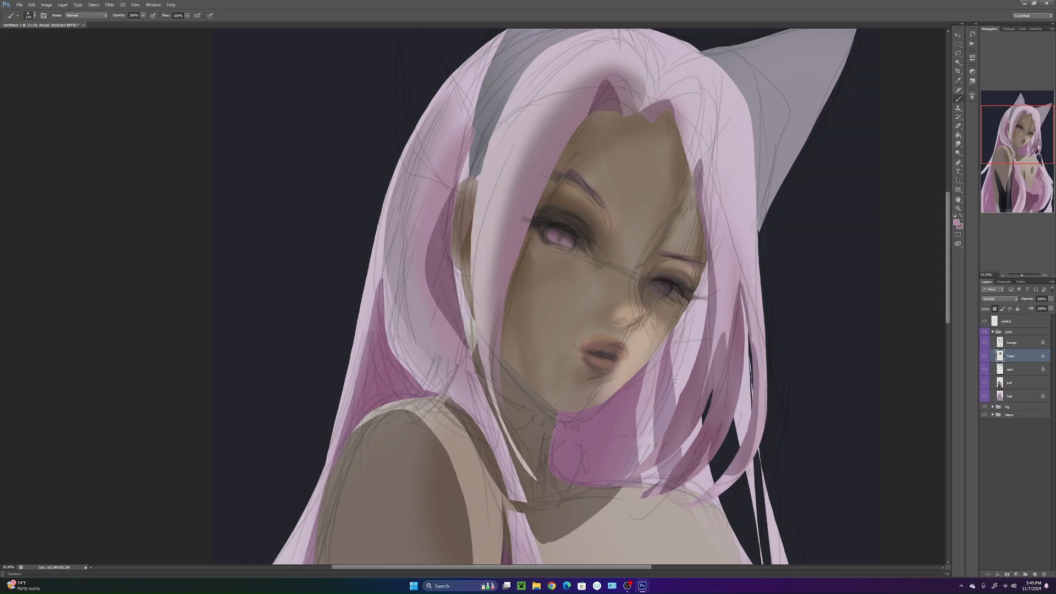
pyautogui.click(955, 216)
pyautogui.click(957, 223)
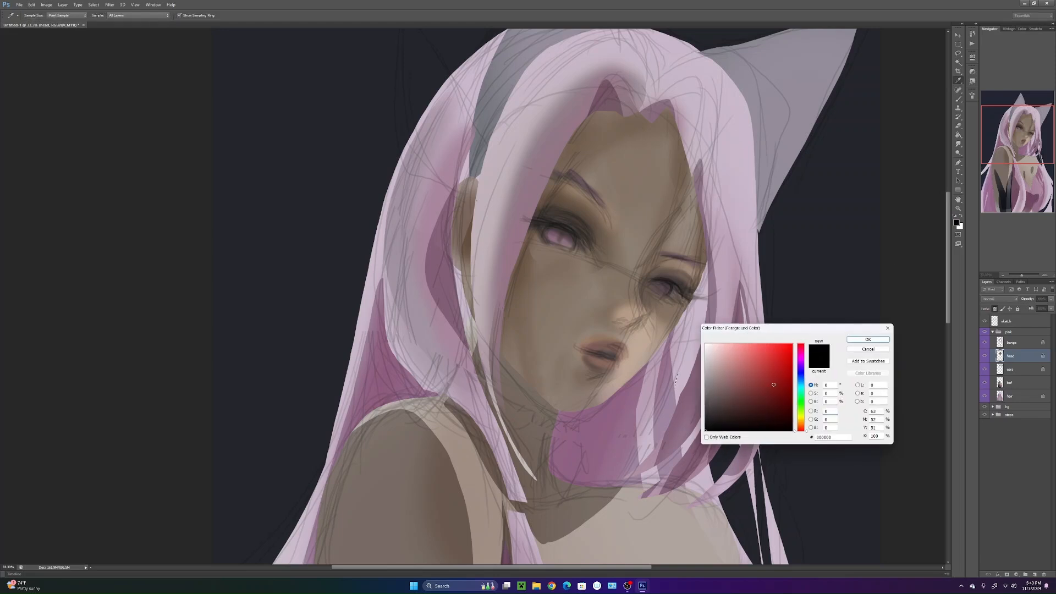
pyautogui.click(800, 360)
pyautogui.click(717, 358)
pyautogui.moveTo(801, 360); pyautogui.dragTo(801, 348)
pyautogui.click(729, 362)
pyautogui.click(868, 340)
pyautogui.press('b')
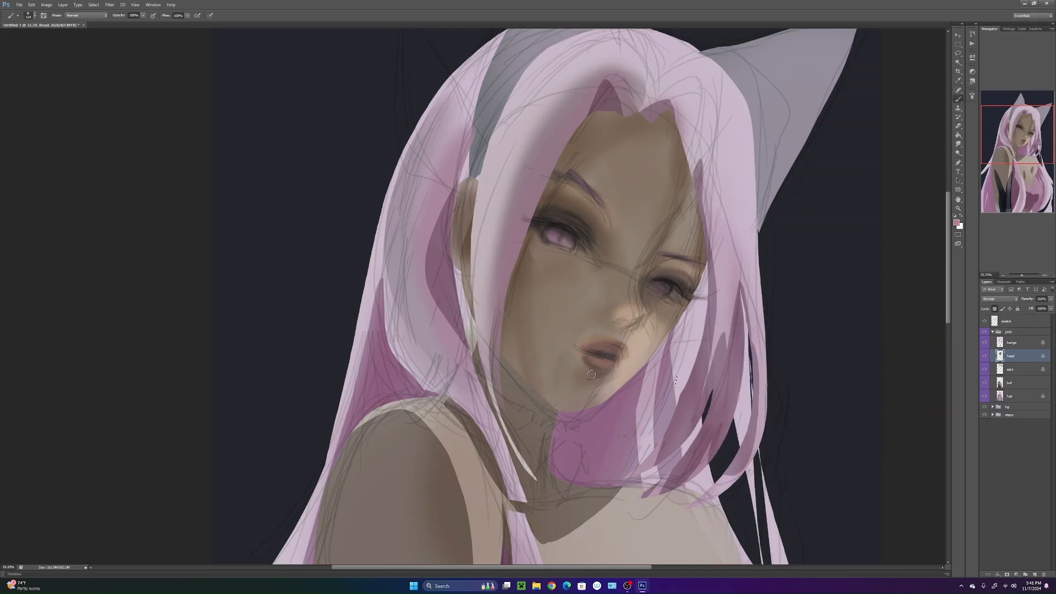
pyautogui.moveTo(592, 346)
pyautogui.mouseDown()
pyautogui.moveTo(618, 353)
pyautogui.moveTo(596, 347)
pyautogui.moveTo(588, 359)
pyautogui.moveTo(601, 357)
pyautogui.mouseUp()
# - Sample a dark tone near the far eye and darken the mouth opening with a 60 px soft brush
pyautogui.keyDown('alt'); pyautogui.click(659, 280); pyautogui.keyUp('alt')
pyautogui.rightClick(625, 335)
pyautogui.doubleClick(686, 347)
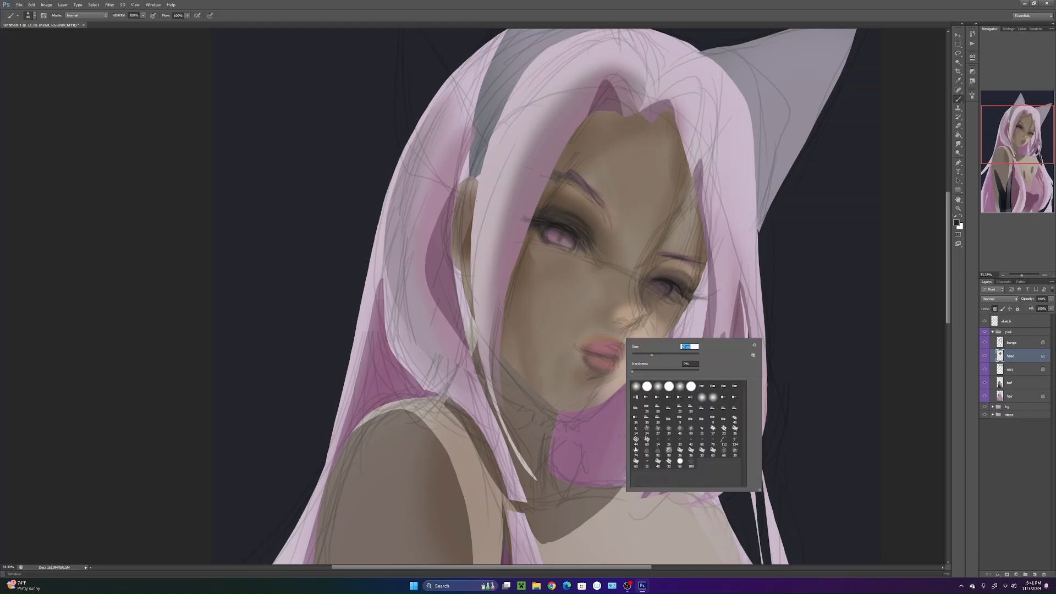
pyautogui.write('60')
pyautogui.press('Return')
pyautogui.moveTo(583, 351); pyautogui.dragTo(616, 359)
# - Blend the upper lip with sampled lip tones and shade the underside and nostril of the nose with sampled darks
pyautogui.keyDown('alt'); pyautogui.click(608, 344); pyautogui.keyUp('alt')
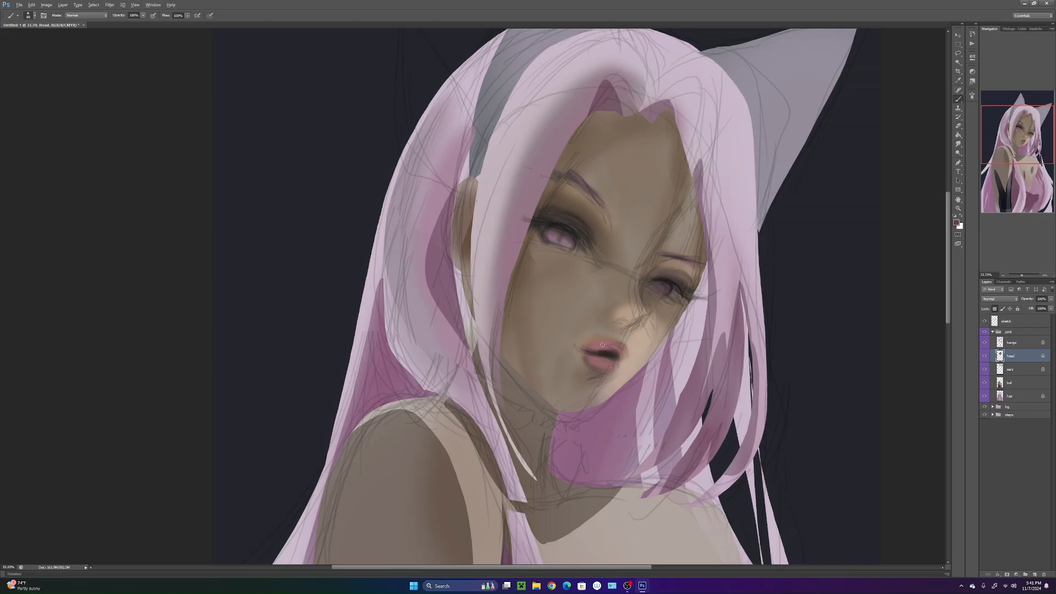
pyautogui.keyDown('alt'); pyautogui.click(598, 342); pyautogui.keyUp('alt')
pyautogui.keyDown('alt'); pyautogui.click(582, 228); pyautogui.keyUp('alt')
pyautogui.keyDown('alt'); pyautogui.click(643, 308); pyautogui.keyUp('alt')
pyautogui.keyDown('alt'); pyautogui.click(638, 342); pyautogui.keyUp('alt')
pyautogui.moveTo(619, 311); pyautogui.dragTo(633, 316)
# - Resize the brush and refine the mouth opening and lip edges with tones sampled from the lips
pyautogui.rightClick(641, 299)
pyautogui.click(690, 301)
pyautogui.rightClick(666, 300)
pyautogui.click(605, 350)
pyautogui.keyDown('alt'); pyautogui.click(595, 359); pyautogui.keyUp('alt')
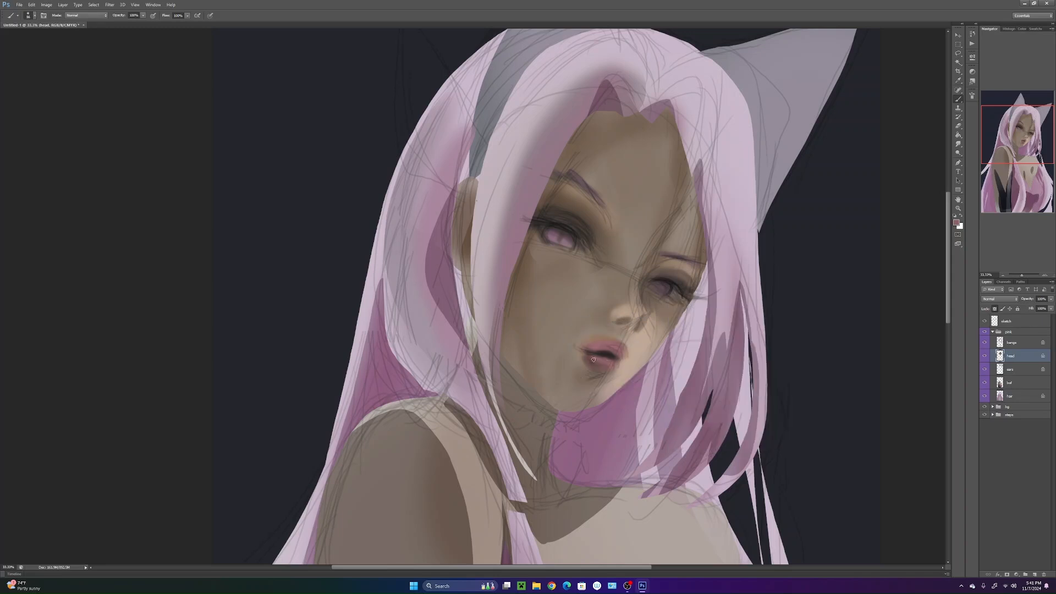
# - Choose a lighter dusty pink foreground colour and soften the lips with a resized soft brush
pyautogui.click(957, 223)
pyautogui.click(732, 369)
pyautogui.click(861, 339)
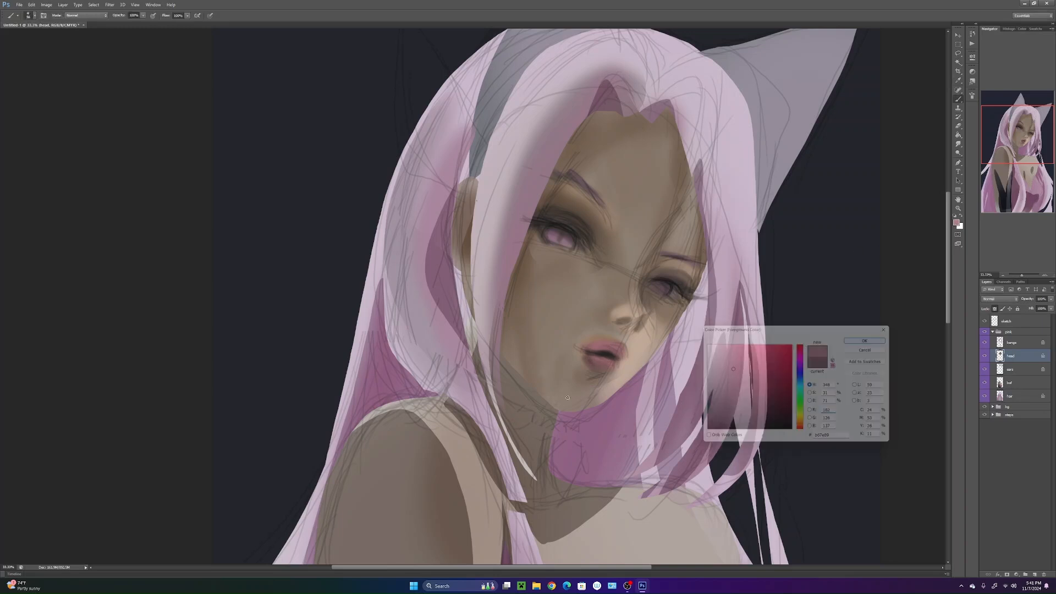
pyautogui.rightClick(576, 389)
pyautogui.click(597, 405)
pyautogui.click(631, 379)
pyautogui.moveTo(619, 352); pyautogui.dragTo(608, 356)
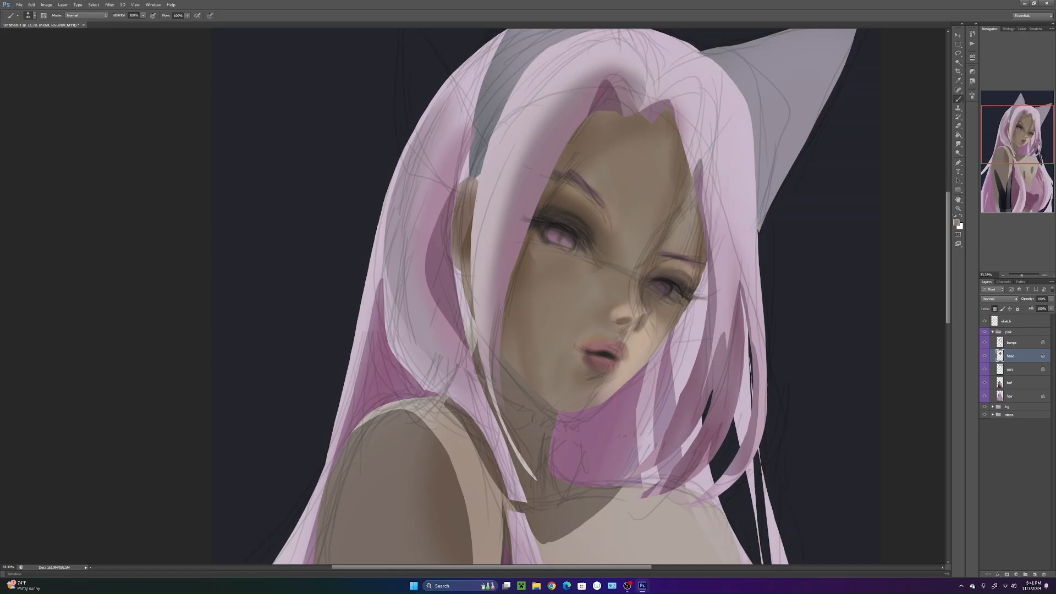
# - Choose a light peach foreground colour and brighten the near cheek and forehead with a larger soft brush
pyautogui.click(957, 222)
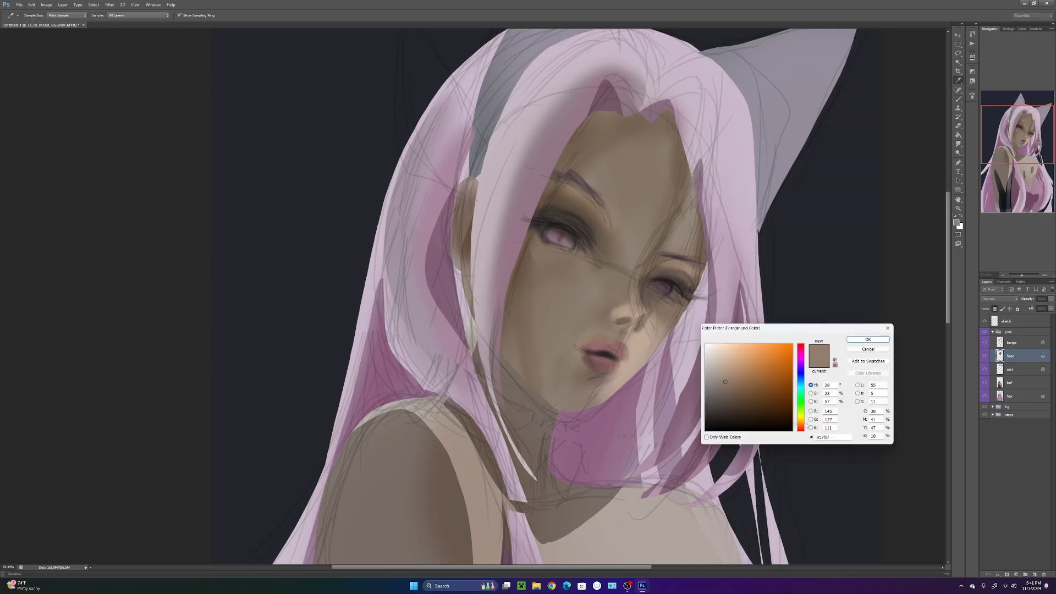
pyautogui.click(801, 421)
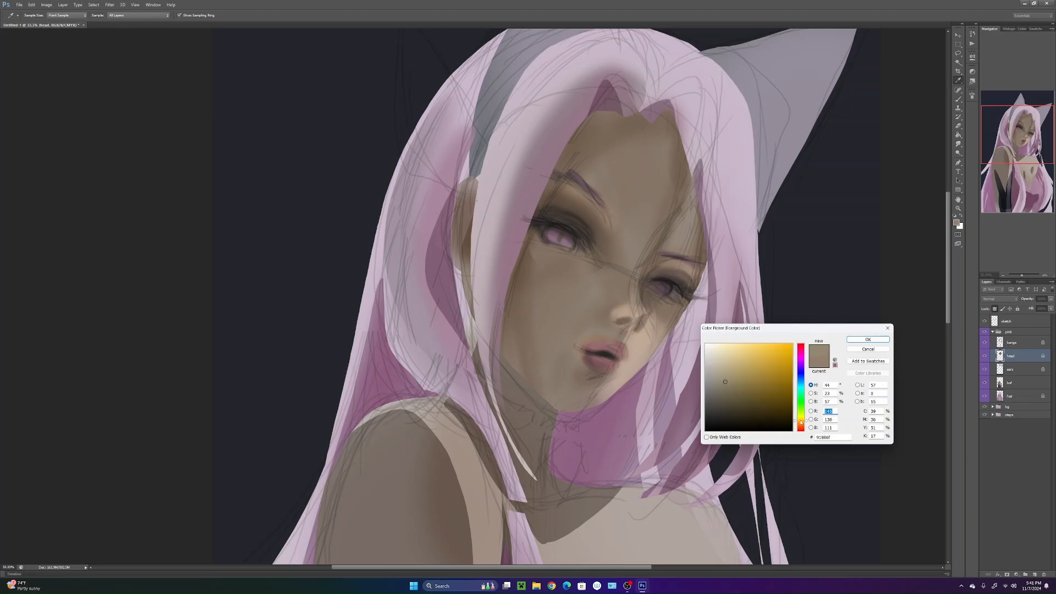
pyautogui.moveTo(801, 422); pyautogui.dragTo(802, 424)
pyautogui.moveTo(733, 364); pyautogui.dragTo(726, 362)
pyautogui.click(868, 340)
pyautogui.rightClick(610, 365)
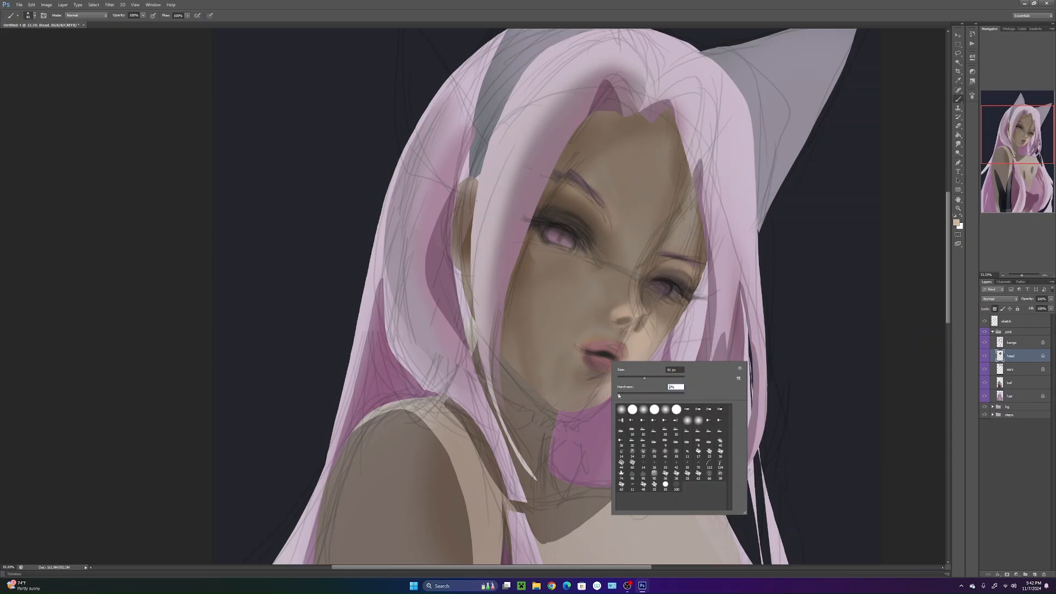
pyautogui.moveTo(675, 379); pyautogui.dragTo(676, 379)
pyautogui.click(744, 330)
pyautogui.moveTo(554, 279)
pyautogui.mouseDown()
pyautogui.moveTo(538, 319)
pyautogui.moveTo(561, 343)
pyautogui.moveTo(538, 372)
pyautogui.mouseUp()
pyautogui.moveTo(624, 160); pyautogui.dragTo(615, 207)
# - Build up a soft reddish blush on the near cheek and blend sampled skin tones beneath the far eye
pyautogui.keyDown('alt'); pyautogui.click(644, 221); pyautogui.keyUp('alt')
pyautogui.keyDown('alt'); pyautogui.click(548, 276); pyautogui.keyUp('alt')
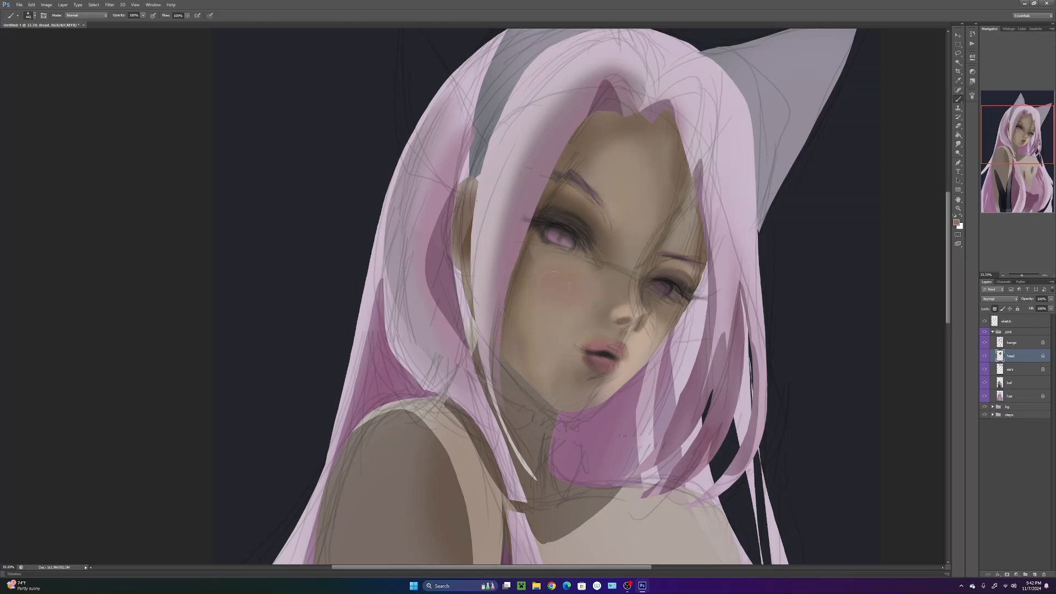
pyautogui.moveTo(649, 297)
pyautogui.mouseDown()
pyautogui.moveTo(655, 314)
pyautogui.moveTo(675, 318)
pyautogui.mouseUp()
# - Pick a light peach foreground colour and paint warm highlights below both eyebrows with a smaller soft brush
pyautogui.click(957, 222)
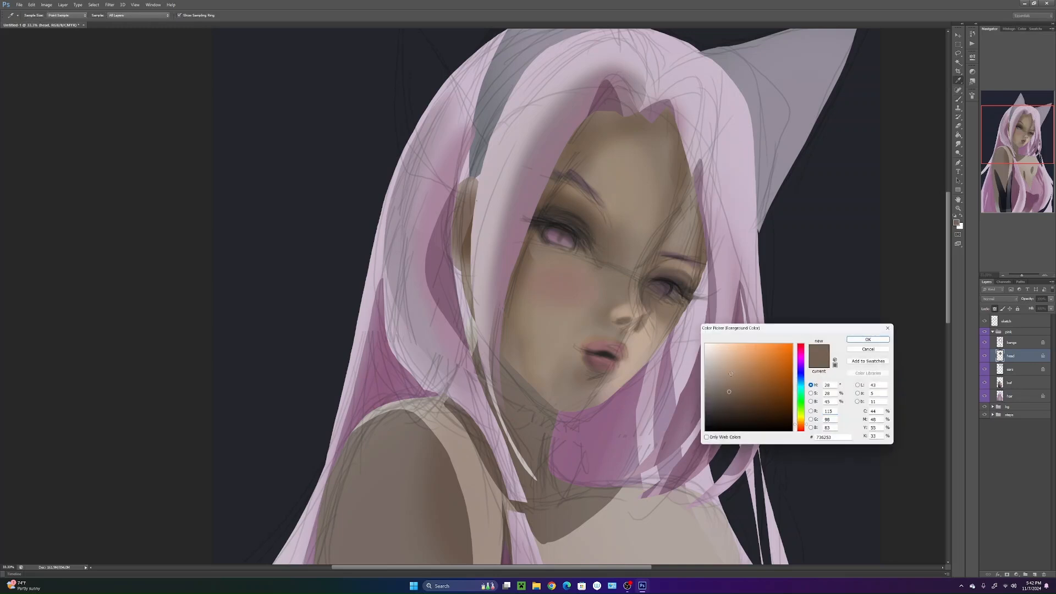
pyautogui.click(868, 339)
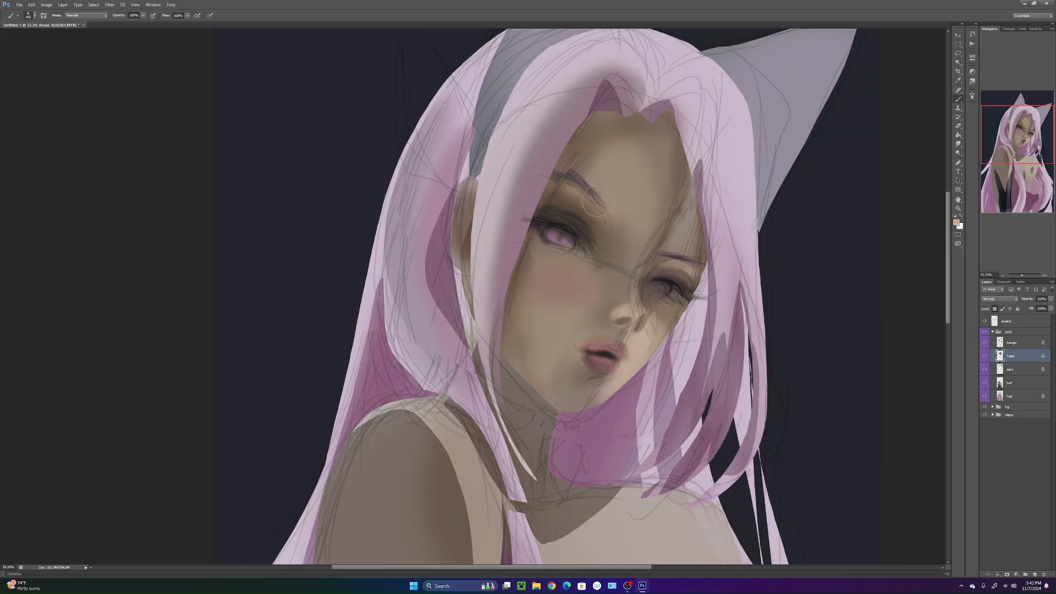
pyautogui.press('[')
pyautogui.press('[')
pyautogui.moveTo(562, 186); pyautogui.dragTo(579, 204)
pyautogui.moveTo(665, 269); pyautogui.dragTo(692, 265)
pyautogui.moveTo(609, 508); pyautogui.dragTo(643, 493)
pyautogui.moveTo(596, 435); pyautogui.dragTo(574, 395)
# - Repaint the nose tip, nostril and far cheek with sampled skin tones, using a resized soft brush
pyautogui.keyDown('alt'); pyautogui.click(644, 265); pyautogui.keyUp('alt')
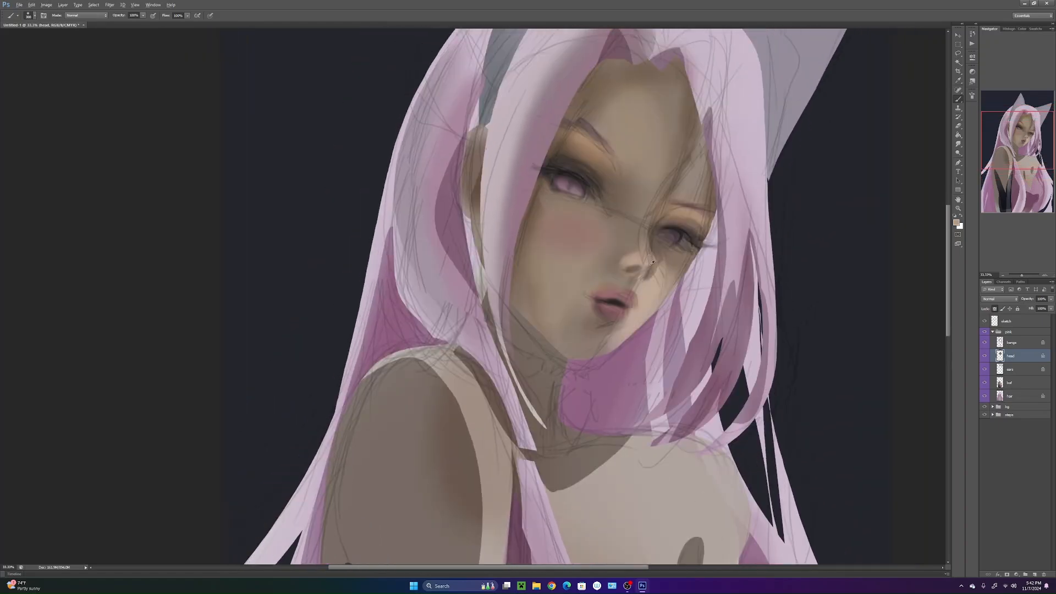
pyautogui.rightClick(648, 271)
pyautogui.click(665, 289)
pyautogui.press('Return')
pyautogui.rightClick(645, 307)
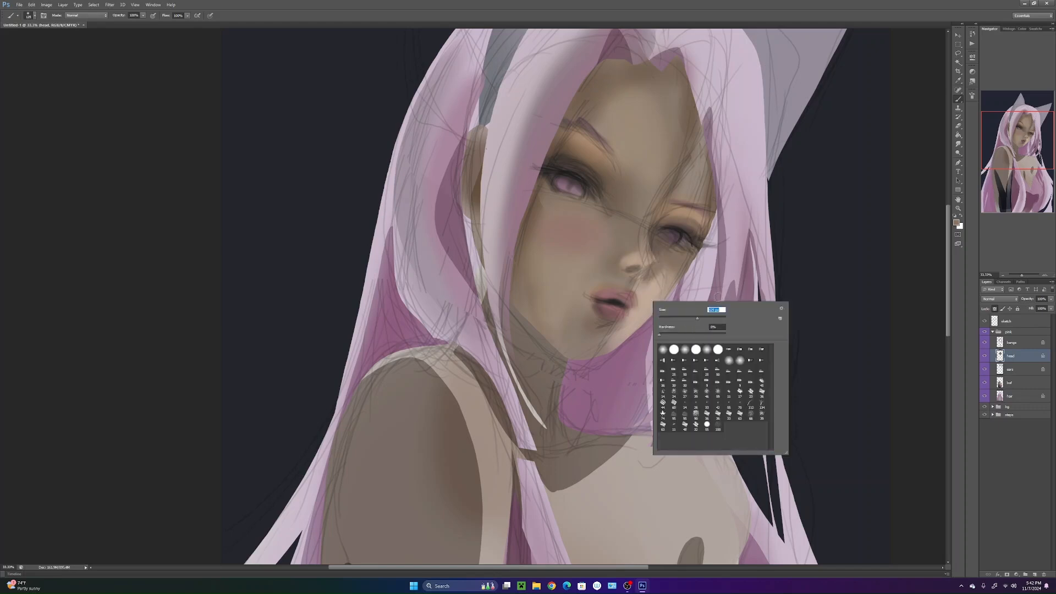
pyautogui.press('Return')
pyautogui.moveTo(654, 295); pyautogui.dragTo(663, 277)
pyautogui.keyDown('alt'); pyautogui.click(653, 283); pyautogui.keyUp('alt')
pyautogui.keyDown('alt'); pyautogui.click(659, 269); pyautogui.keyUp('alt')
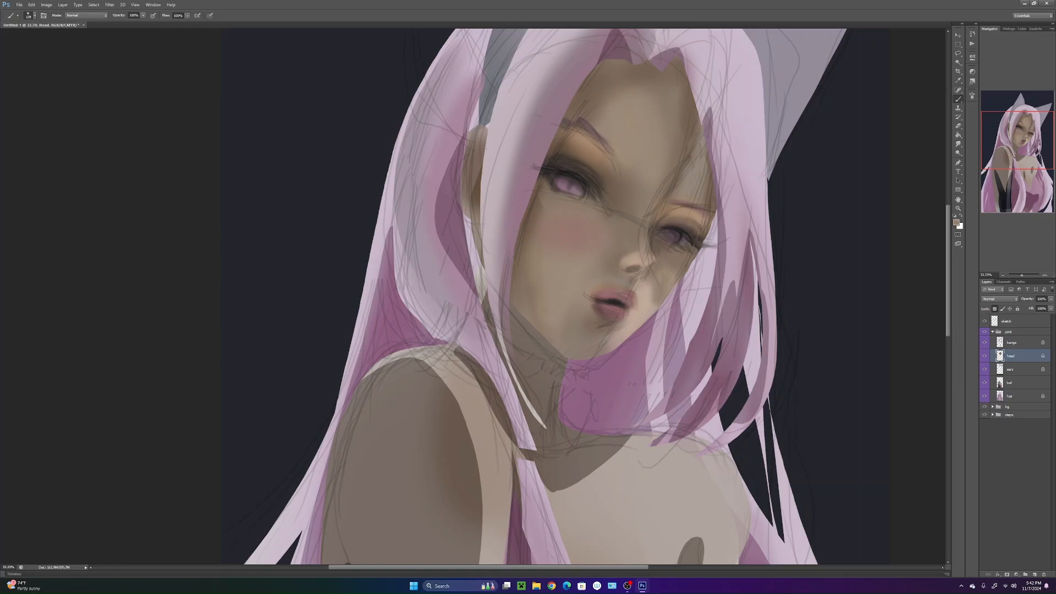
pyautogui.moveTo(632, 266)
pyautogui.mouseDown()
pyautogui.moveTo(648, 281)
pyautogui.moveTo(642, 310)
pyautogui.moveTo(653, 304)
pyautogui.moveTo(644, 299)
pyautogui.moveTo(651, 270)
pyautogui.moveTo(628, 329)
pyautogui.mouseUp()
# - Blend resampled skin tones around the far cheek and nose bridge with a resized brush, undoing one cheek stroke
pyautogui.keyDown('alt'); pyautogui.click(640, 270); pyautogui.keyUp('alt')
pyautogui.rightClick(641, 302)
pyautogui.click(687, 320)
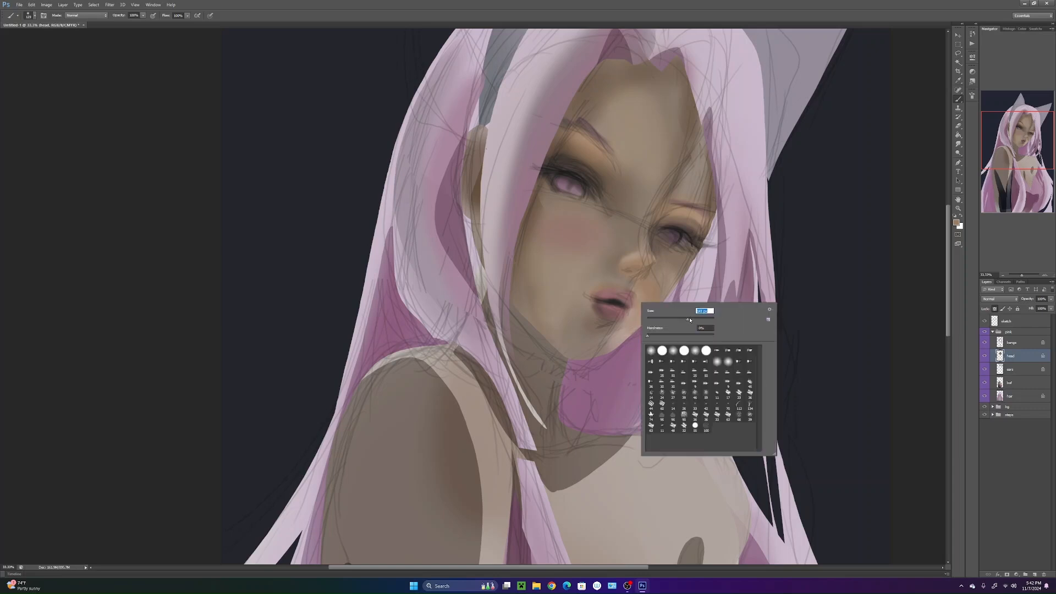
pyautogui.press('Return')
pyautogui.moveTo(677, 265); pyautogui.dragTo(635, 308)
pyautogui.hotkey('ctrl', 'z')
pyautogui.keyDown('alt'); pyautogui.click(641, 296); pyautogui.keyUp('alt')
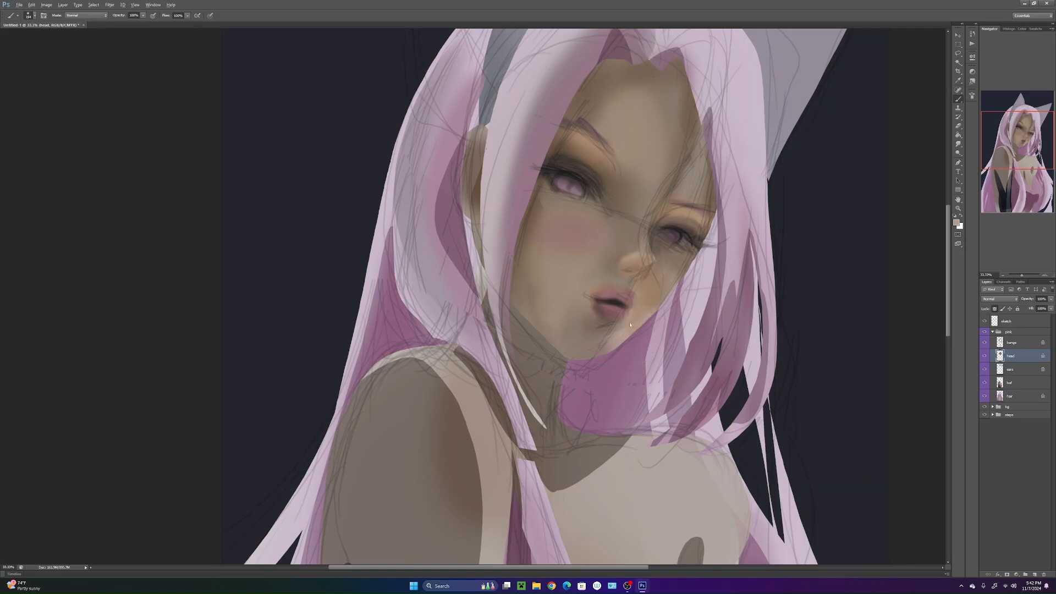
pyautogui.keyDown('alt'); pyautogui.click(622, 212); pyautogui.keyUp('alt')
pyautogui.keyDown('alt'); pyautogui.click(619, 203); pyautogui.keyUp('alt')
pyautogui.moveTo(616, 223); pyautogui.dragTo(614, 213)
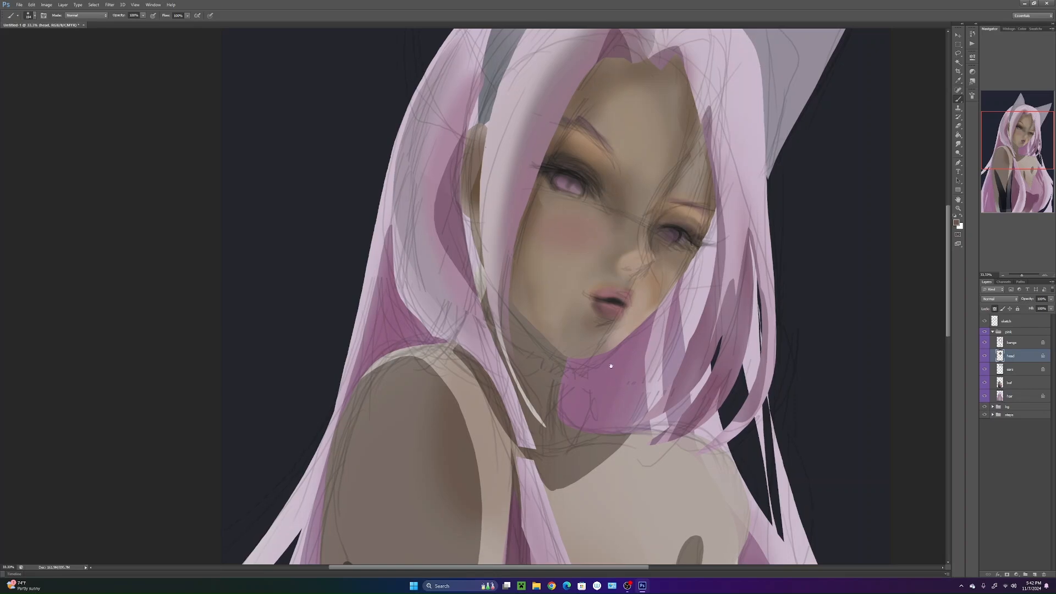
pyautogui.scroll(-3, 613, 436)
pyautogui.scroll(3, 613, 436)
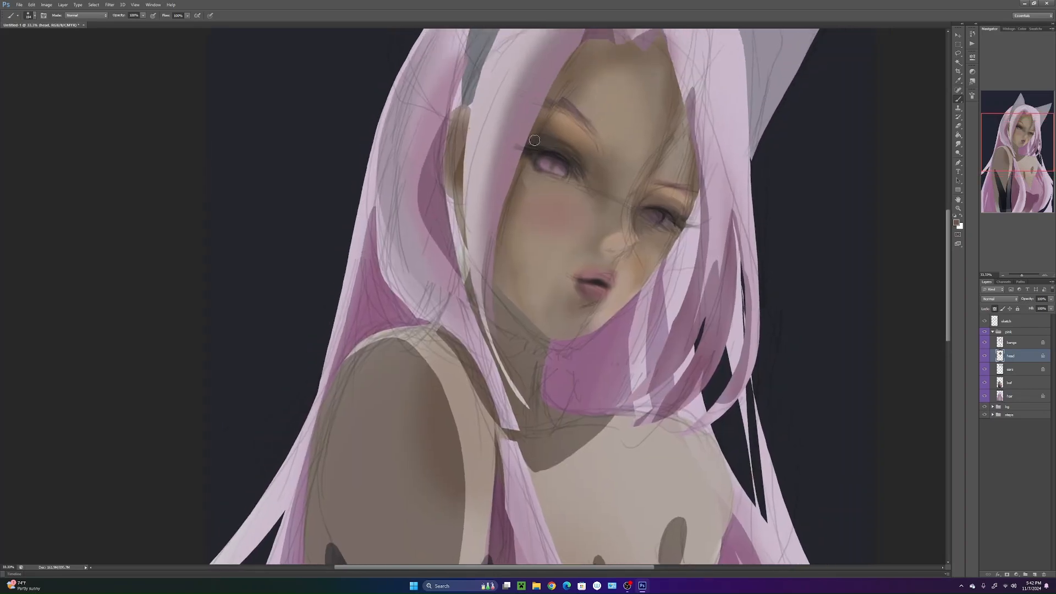
# - Pick a saturated magenta-pink colour, make it the foreground colour and brighten the near eye's iris with it
pyautogui.keyDown('alt'); pyautogui.click(576, 156); pyautogui.keyUp('alt')
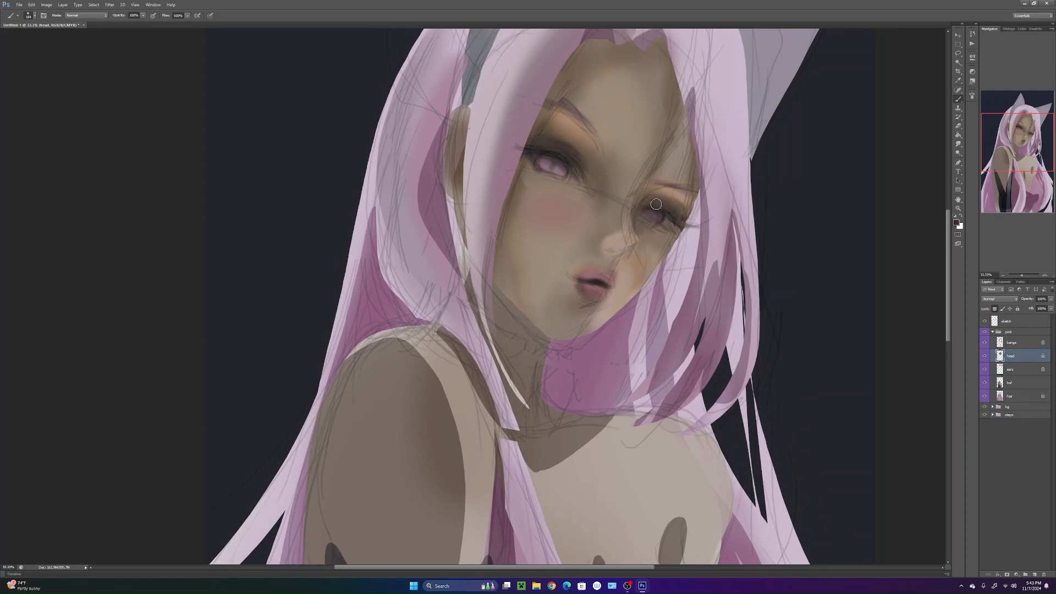
pyautogui.click(960, 226)
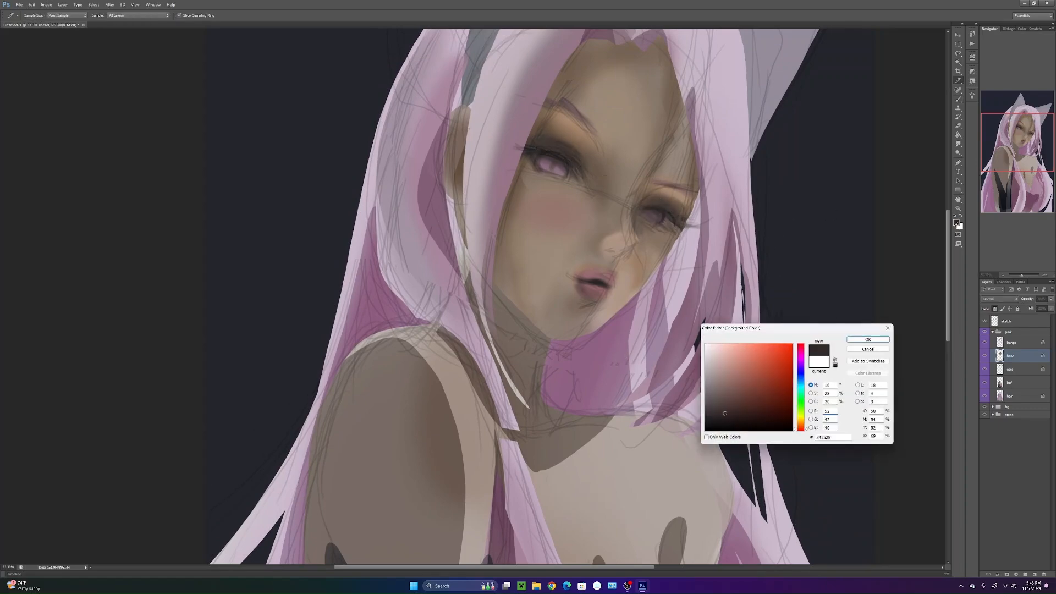
pyautogui.click(764, 375)
pyautogui.click(801, 353)
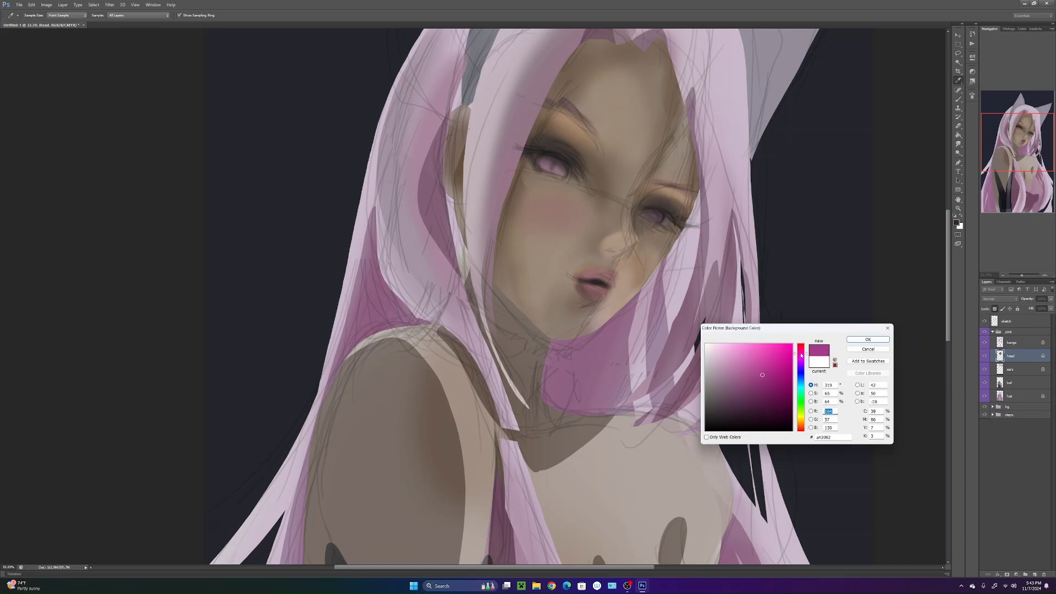
pyautogui.click(748, 367)
pyautogui.click(868, 339)
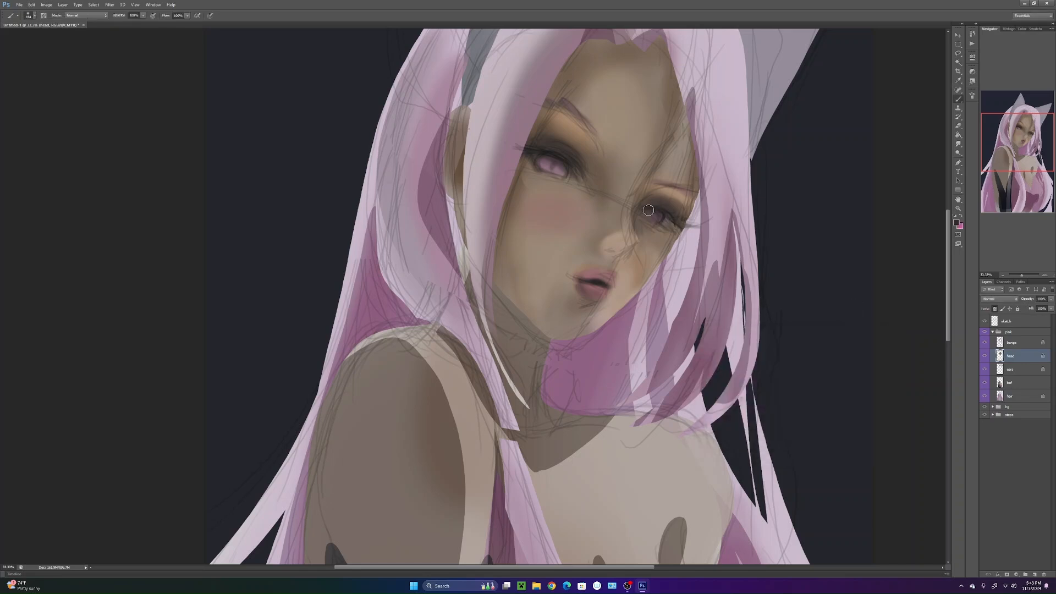
pyautogui.click(961, 218)
pyautogui.moveTo(546, 165); pyautogui.dragTo(557, 168)
pyautogui.keyDown('alt'); pyautogui.click(553, 156); pyautogui.keyUp('alt')
# - Paint the far eye's iris magenta-pink with sampled eye colours and a resized soft brush
pyautogui.moveTo(661, 219); pyautogui.dragTo(639, 211)
pyautogui.keyDown('alt'); pyautogui.click(664, 220); pyautogui.keyUp('alt')
pyautogui.rightClick(715, 266)
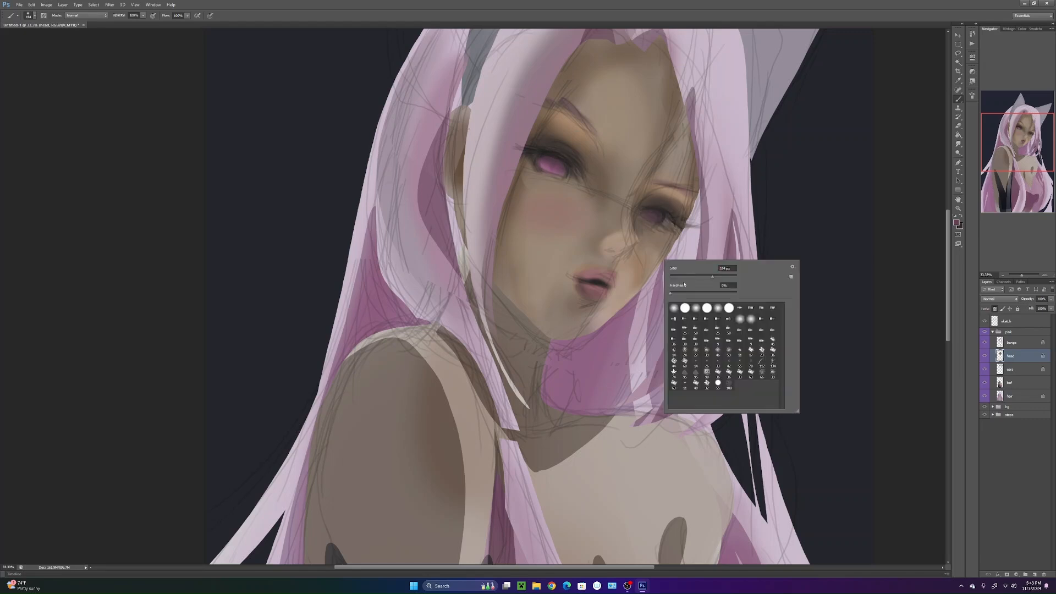
pyautogui.click(647, 215)
pyautogui.moveTo(650, 216); pyautogui.dragTo(661, 214)
pyautogui.keyDown('alt'); pyautogui.click(659, 210); pyautogui.keyUp('alt')
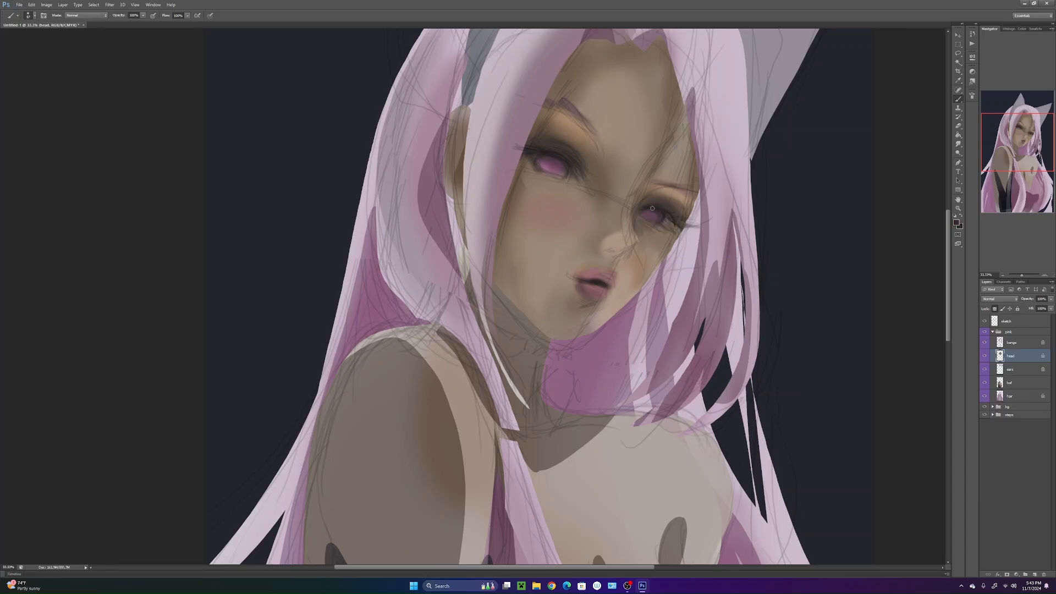
# - Soften and reshape the near eyebrow with sampled skin tones and a resized soft brush, undoing one stroke
pyautogui.moveTo(655, 435); pyautogui.dragTo(632, 446)
pyautogui.moveTo(610, 339); pyautogui.dragTo(635, 416)
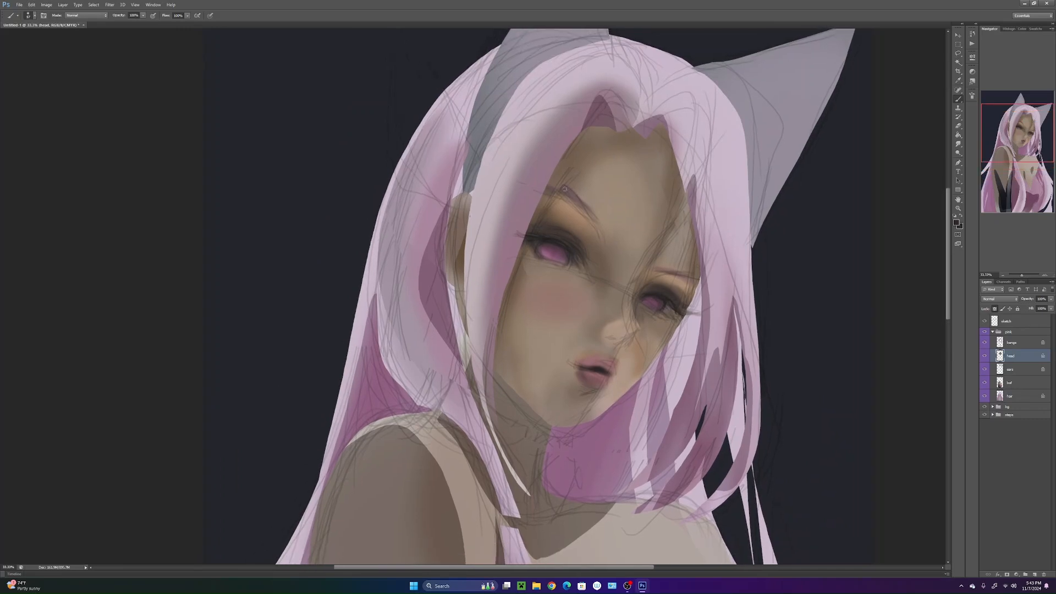
pyautogui.keyDown('alt'); pyautogui.click(598, 186); pyautogui.keyUp('alt')
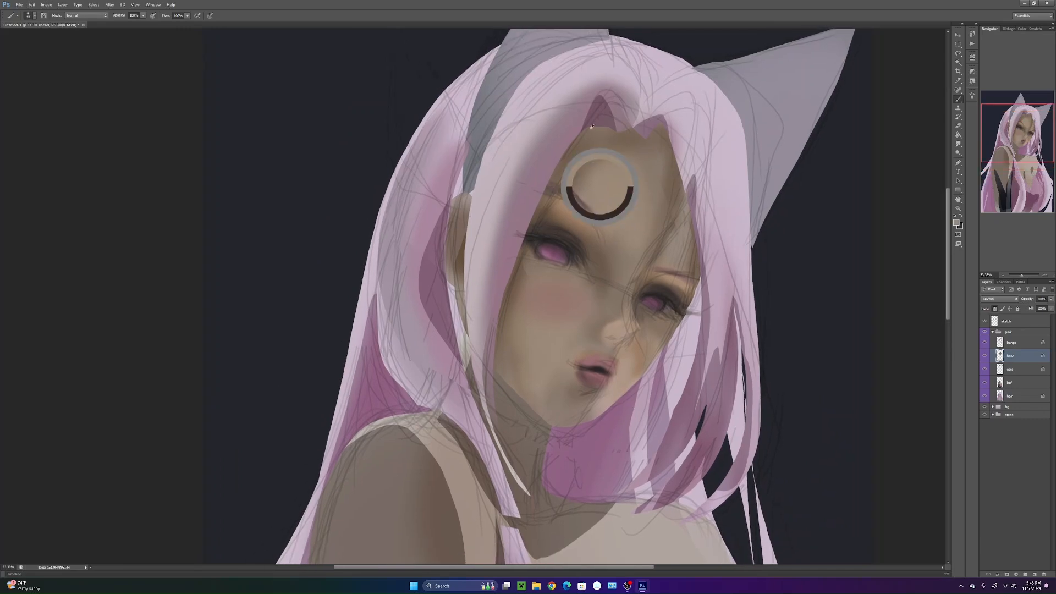
pyautogui.rightClick(618, 198)
pyautogui.moveTo(653, 216); pyautogui.dragTo(672, 216)
pyautogui.press('Return')
pyautogui.rightClick(601, 208)
pyautogui.press('Return')
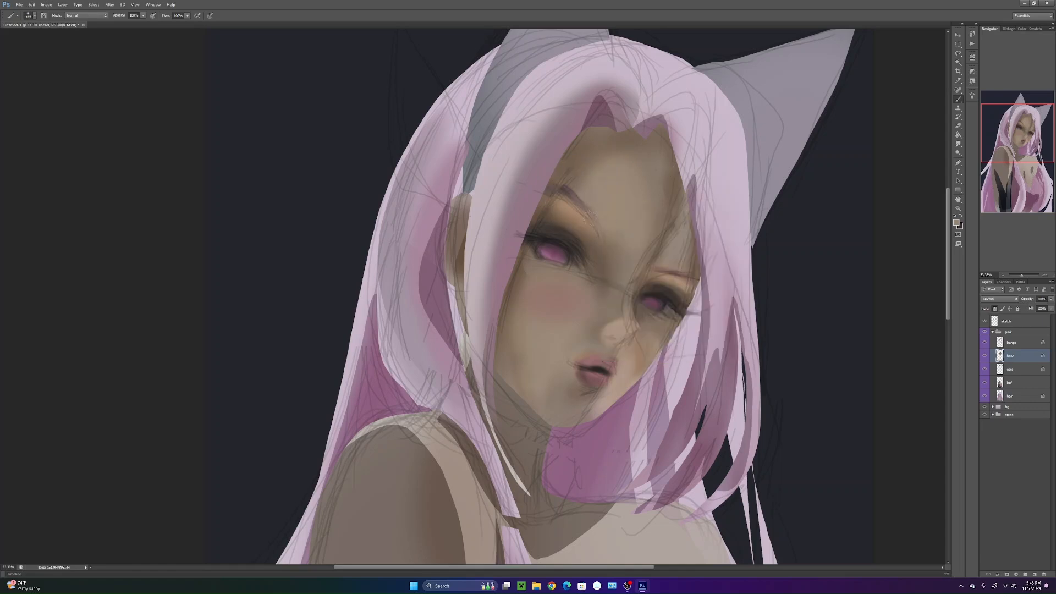
pyautogui.keyDown('alt'); pyautogui.click(570, 166); pyautogui.keyUp('alt')
pyautogui.keyDown('alt'); pyautogui.click(558, 232); pyautogui.keyUp('alt')
pyautogui.rightClick(575, 206)
pyautogui.moveTo(546, 191); pyautogui.dragTo(602, 235)
pyautogui.hotkey('ctrl', 'z')
pyautogui.keyDown('alt'); pyautogui.click(566, 182); pyautogui.keyUp('alt')
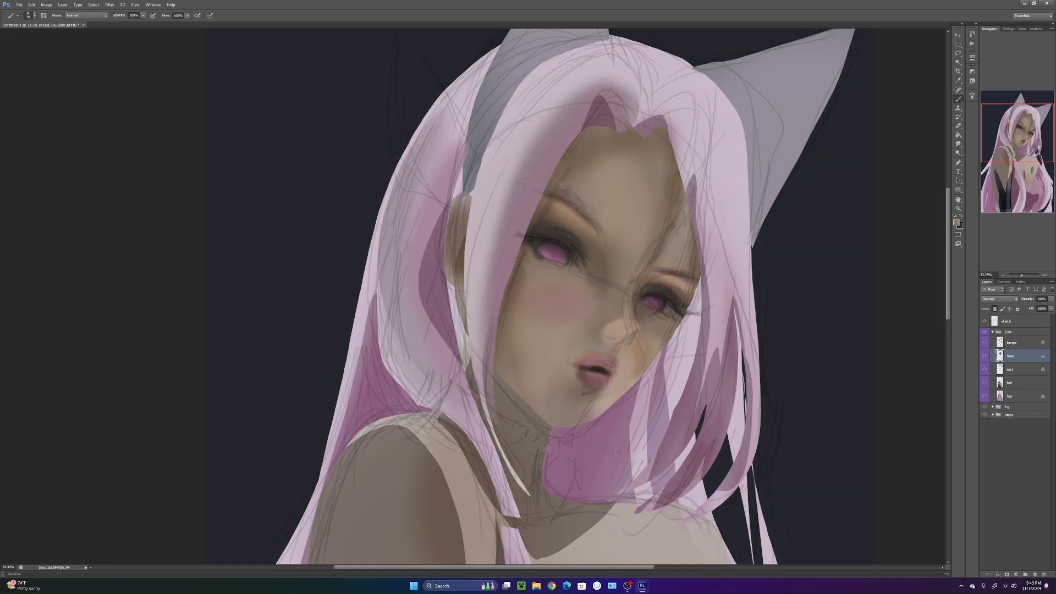
# - Paint sampled brown shading over the far eyebrow and the adjoining temple
pyautogui.keyDown('alt'); pyautogui.click(679, 239); pyautogui.keyUp('alt')
pyautogui.moveTo(671, 220)
pyautogui.mouseDown()
pyautogui.moveTo(691, 283)
pyautogui.moveTo(689, 267)
pyautogui.mouseUp()
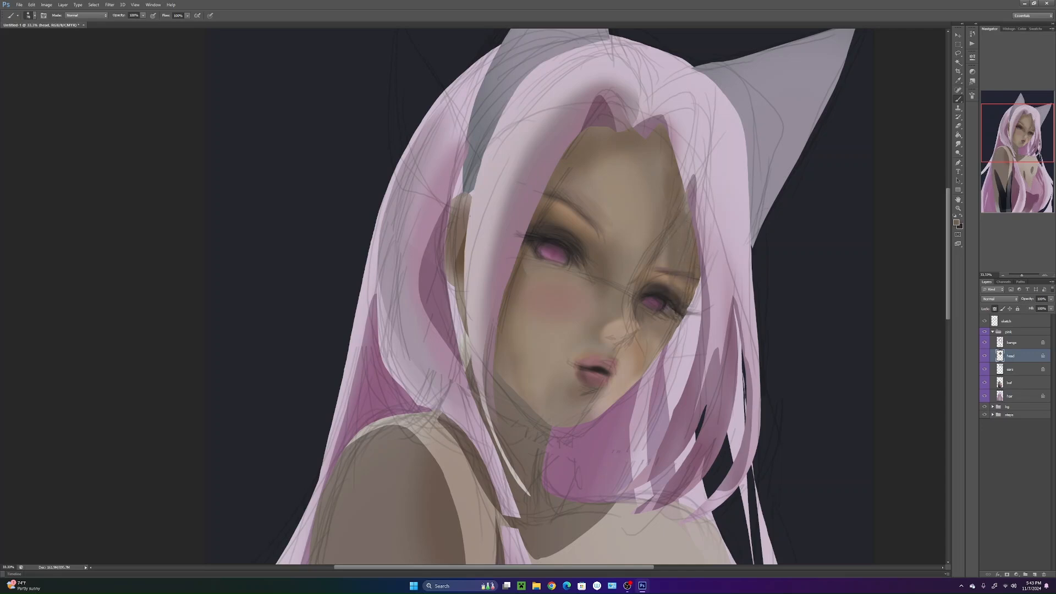
pyautogui.keyDown('alt'); pyautogui.click(662, 289); pyautogui.keyUp('alt')
pyautogui.moveTo(671, 171)
pyautogui.mouseDown()
pyautogui.moveTo(686, 204)
pyautogui.moveTo(690, 286)
pyautogui.mouseUp()
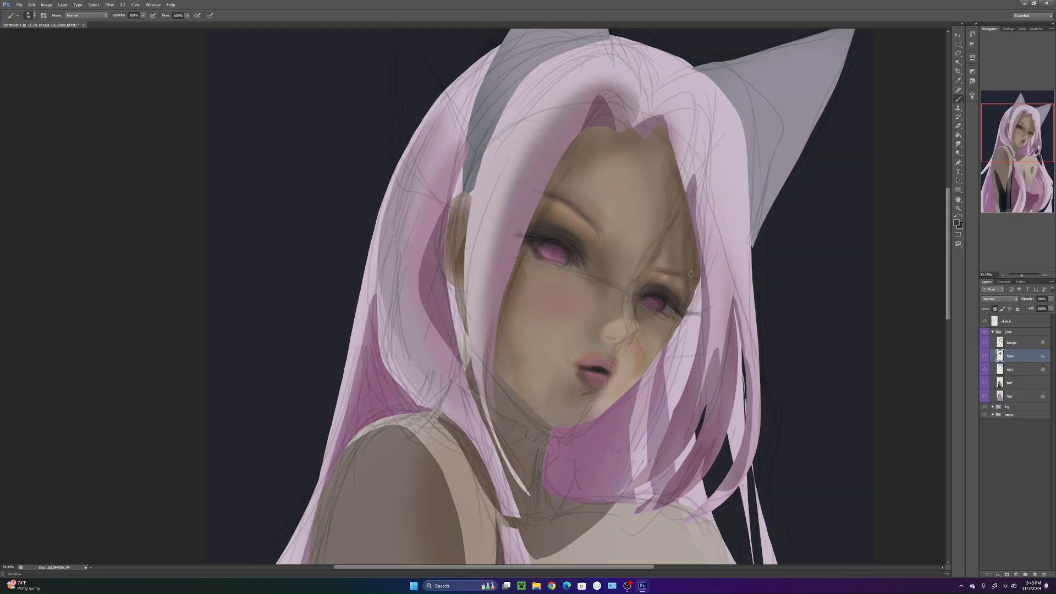
# - Deepen the shadow along the far edge of the forehead beside the hair, using a resized brush and resampled skin tones
pyautogui.rightClick(690, 246)
pyautogui.click(734, 261)
pyautogui.press('Return')
pyautogui.moveTo(681, 182); pyautogui.dragTo(692, 274)
pyautogui.moveTo(691, 235); pyautogui.dragTo(694, 287)
pyautogui.keyDown('alt'); pyautogui.click(679, 236); pyautogui.keyUp('alt')
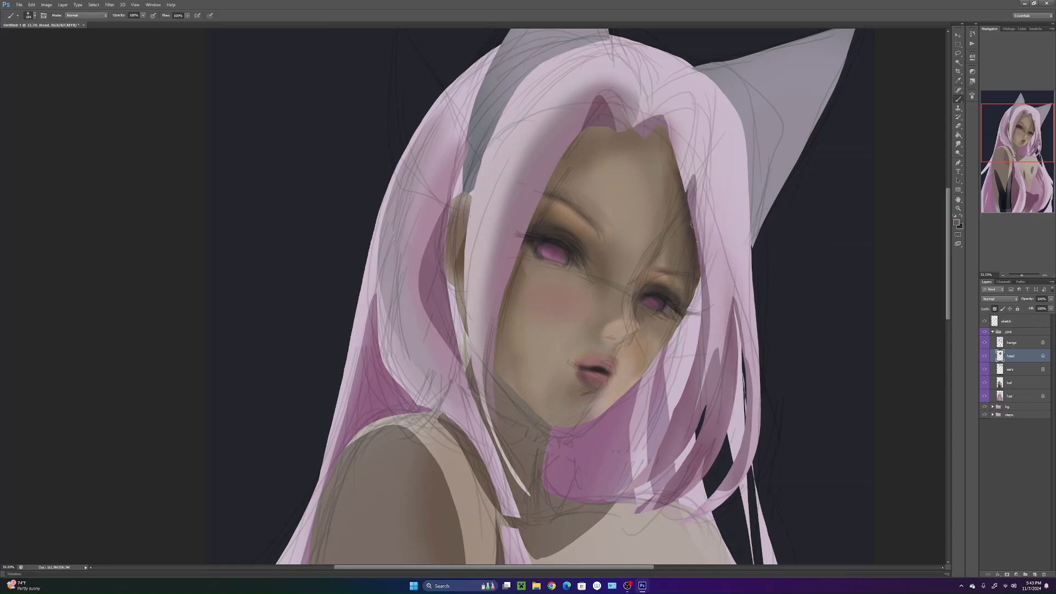
pyautogui.keyDown('alt'); pyautogui.click(674, 226); pyautogui.keyUp('alt')
pyautogui.moveTo(682, 194); pyautogui.dragTo(696, 282)
pyautogui.keyDown('alt'); pyautogui.click(683, 198); pyautogui.keyUp('alt')
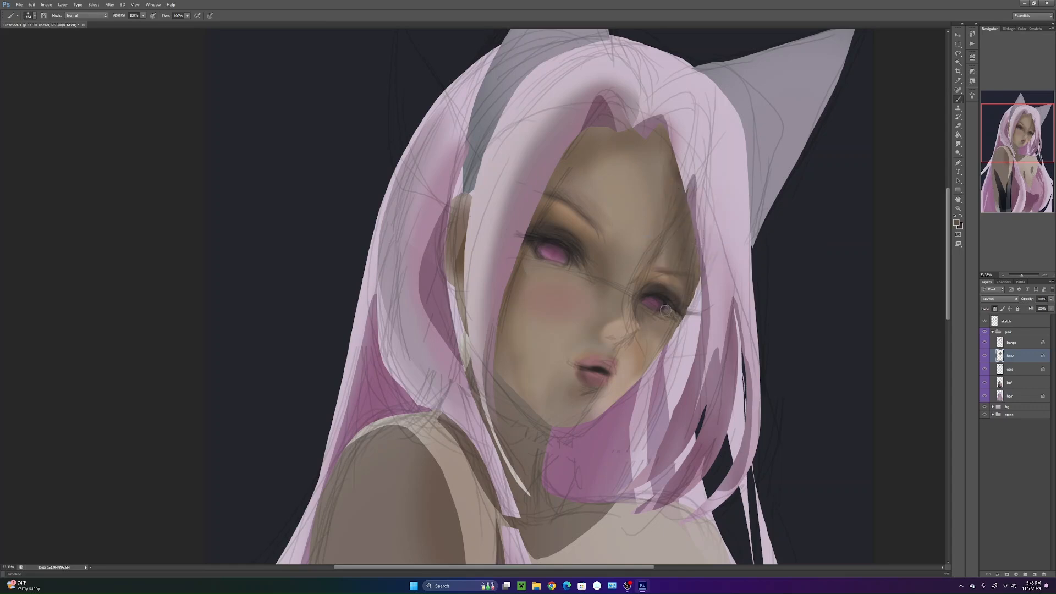
# - Shade the near side of the cheek and the area beneath the near eye with sampled skin tones
pyautogui.scroll(-5, 663, 476)
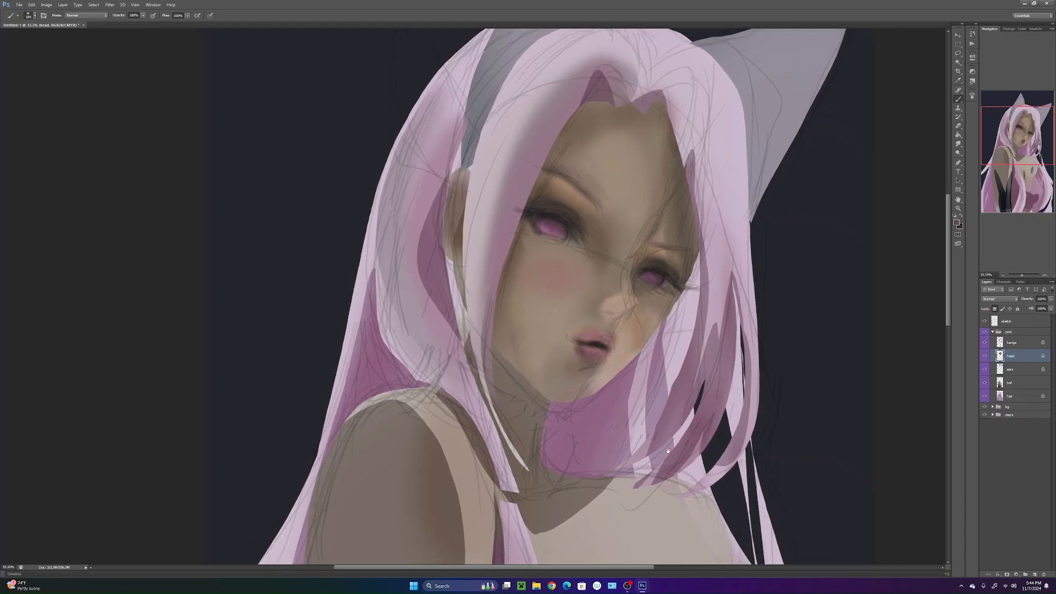
pyautogui.moveTo(689, 450)
pyautogui.mouseDown()
pyautogui.moveTo(695, 427)
pyautogui.moveTo(687, 451)
pyautogui.mouseUp()
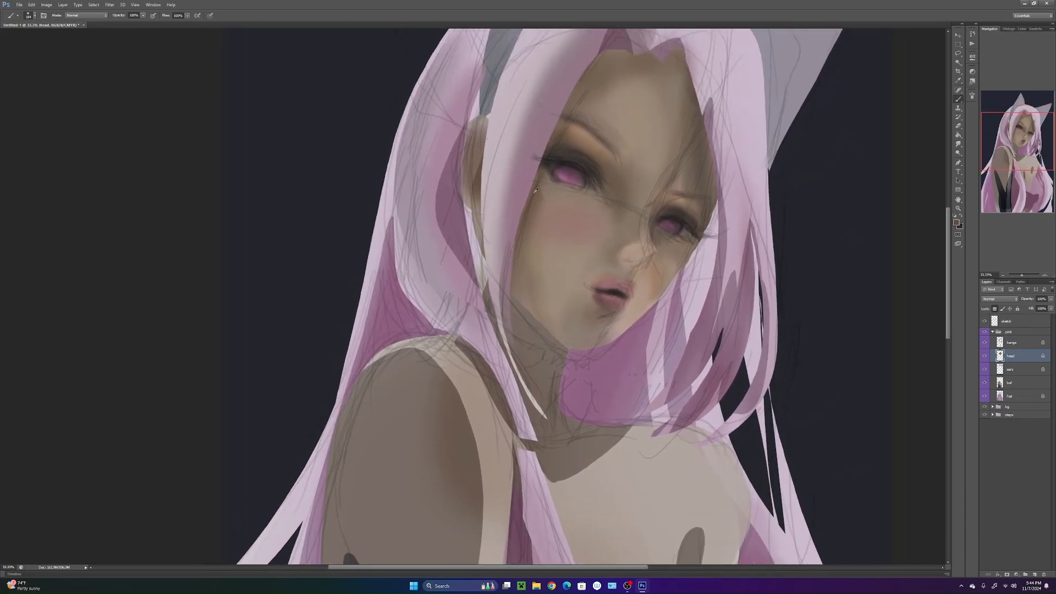
pyautogui.moveTo(530, 220); pyautogui.dragTo(525, 285)
pyautogui.moveTo(534, 239); pyautogui.dragTo(546, 326)
pyautogui.keyDown('alt'); pyautogui.click(549, 205); pyautogui.keyUp('alt')
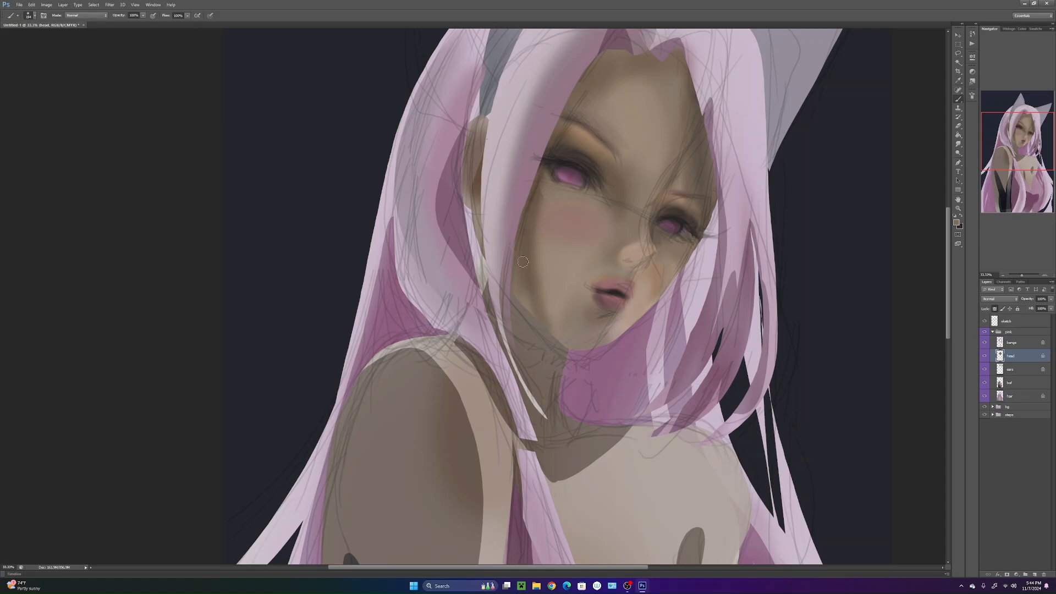
pyautogui.moveTo(549, 182); pyautogui.dragTo(579, 200)
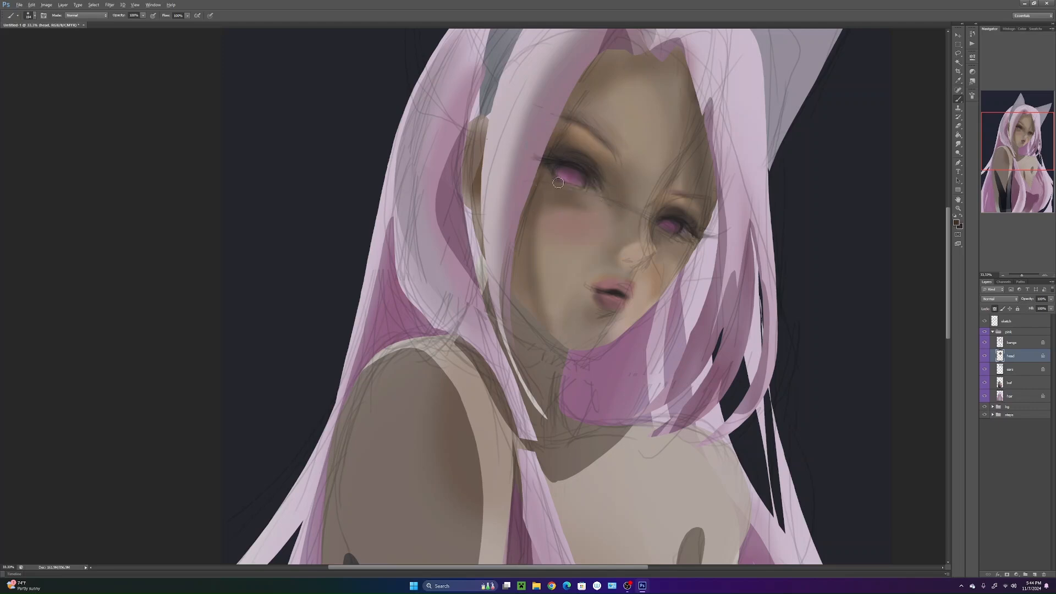
# - Blend sampled skin tones between the nose bridge and the area beneath the far eye
pyautogui.keyDown('alt'); pyautogui.click(650, 248); pyautogui.keyUp('alt')
pyautogui.keyDown('alt'); pyautogui.click(663, 241); pyautogui.keyUp('alt')
pyautogui.moveTo(674, 255); pyautogui.dragTo(670, 269)
# - Resize the brush and switch to the body layer
pyautogui.moveTo(661, 334); pyautogui.dragTo(631, 411)
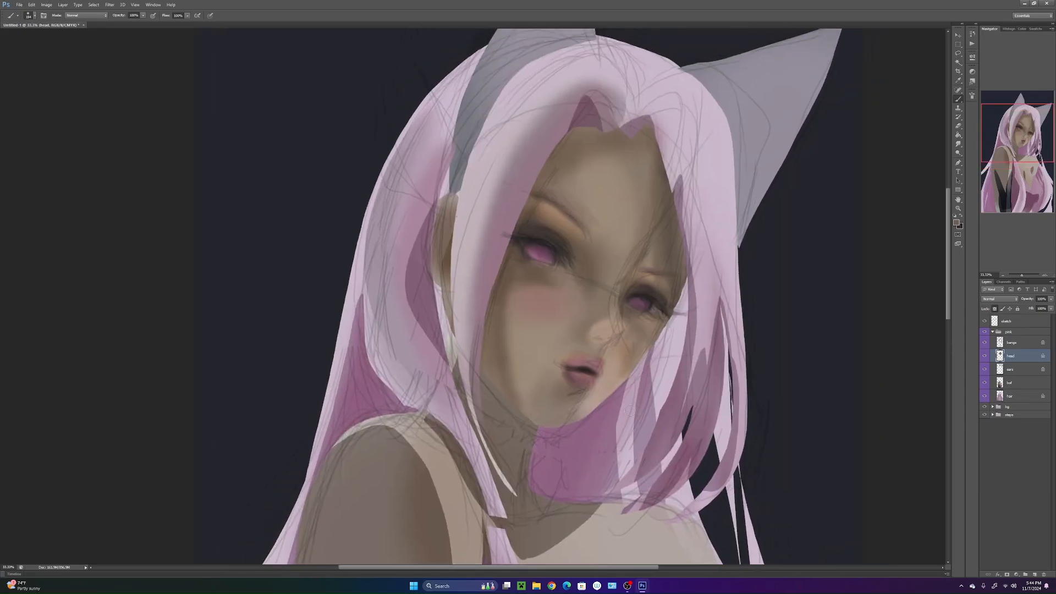
pyautogui.moveTo(637, 540); pyautogui.dragTo(667, 362)
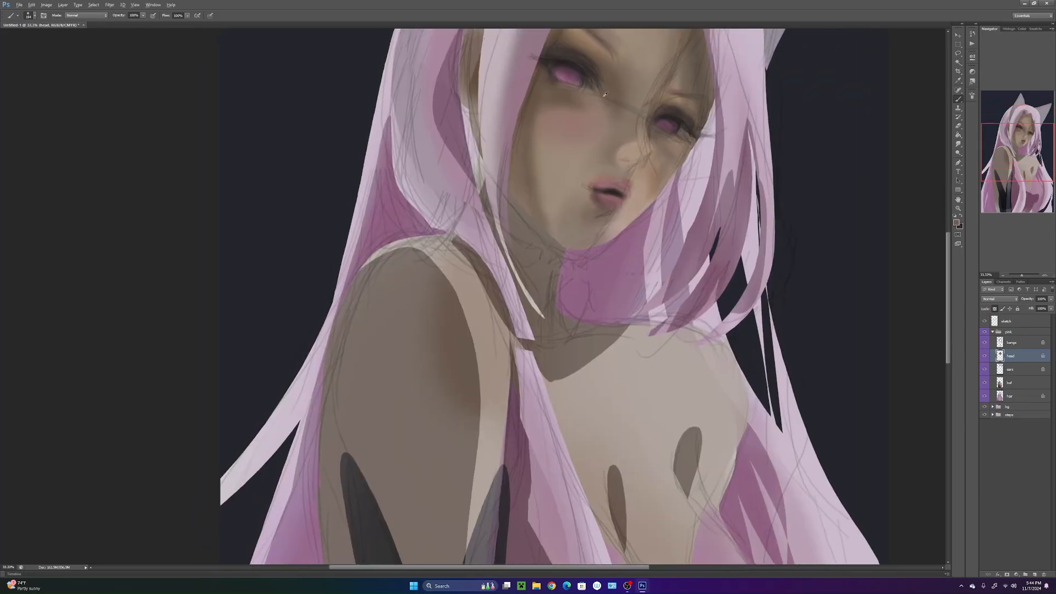
pyautogui.rightClick(444, 314)
pyautogui.click(506, 330)
pyautogui.press('Return')
pyautogui.click(1031, 383)
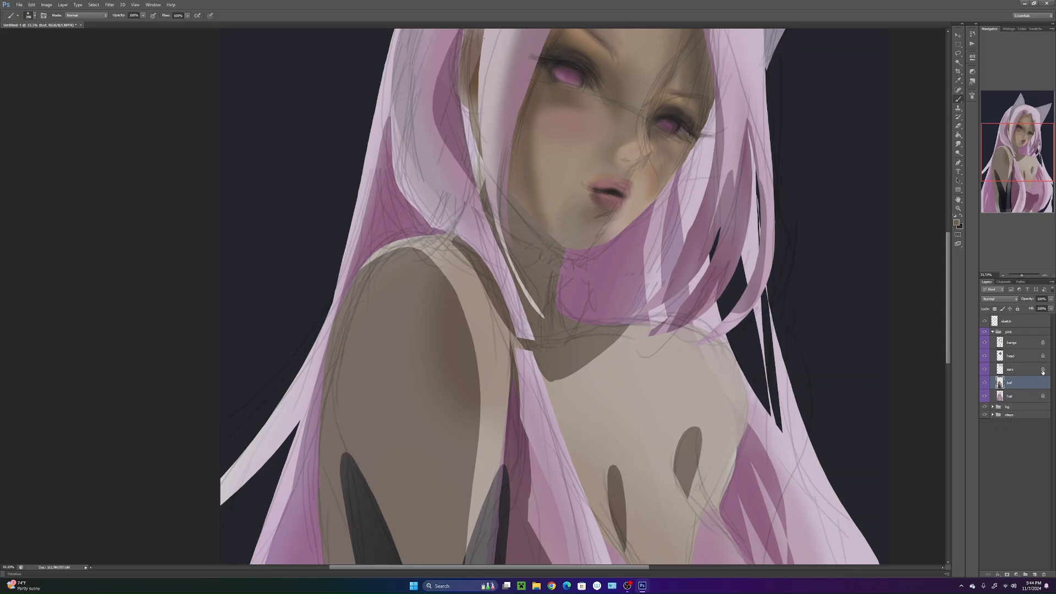
pyautogui.moveTo(612, 383)
pyautogui.mouseDown()
pyautogui.moveTo(577, 463)
pyautogui.moveTo(569, 410)
pyautogui.mouseUp()
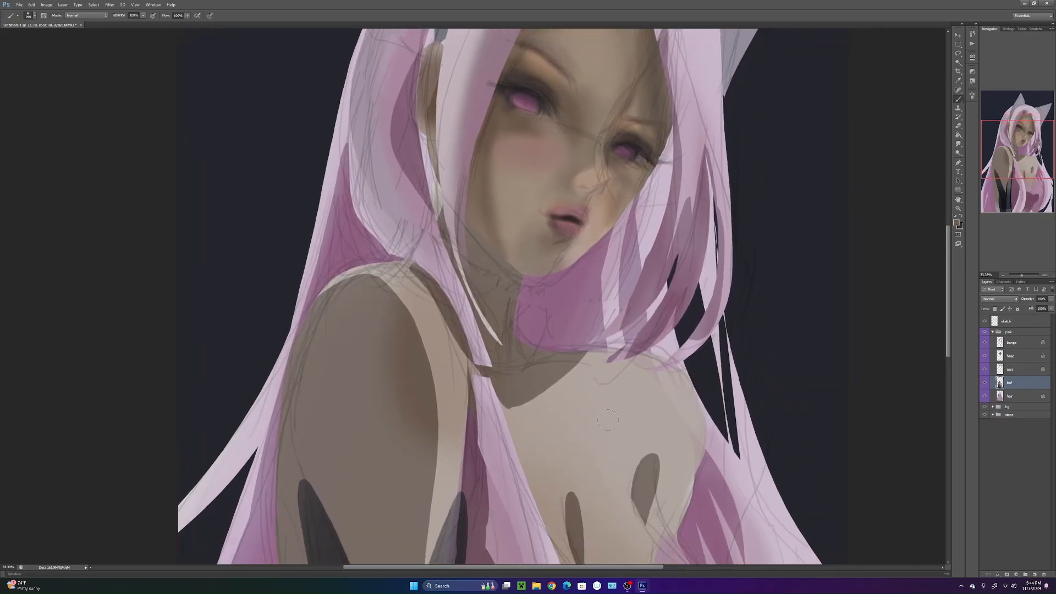
pyautogui.moveTo(646, 375); pyautogui.dragTo(635, 417)
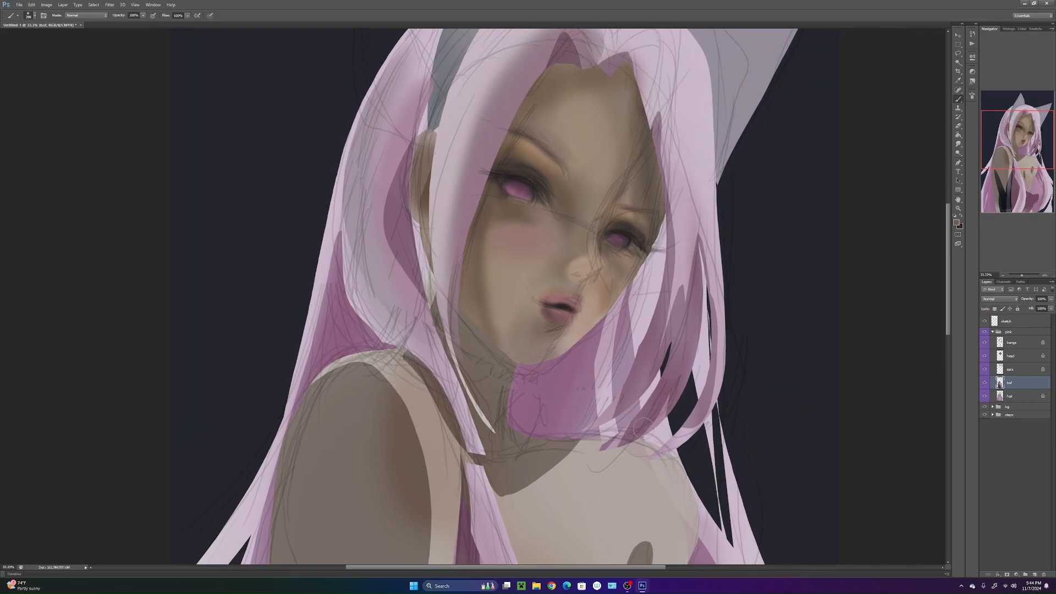
# - Try a freehand selection along the far cheek and jaw on the head layer, then step back and deselect
pyautogui.press('l')
pyautogui.click(1010, 358)
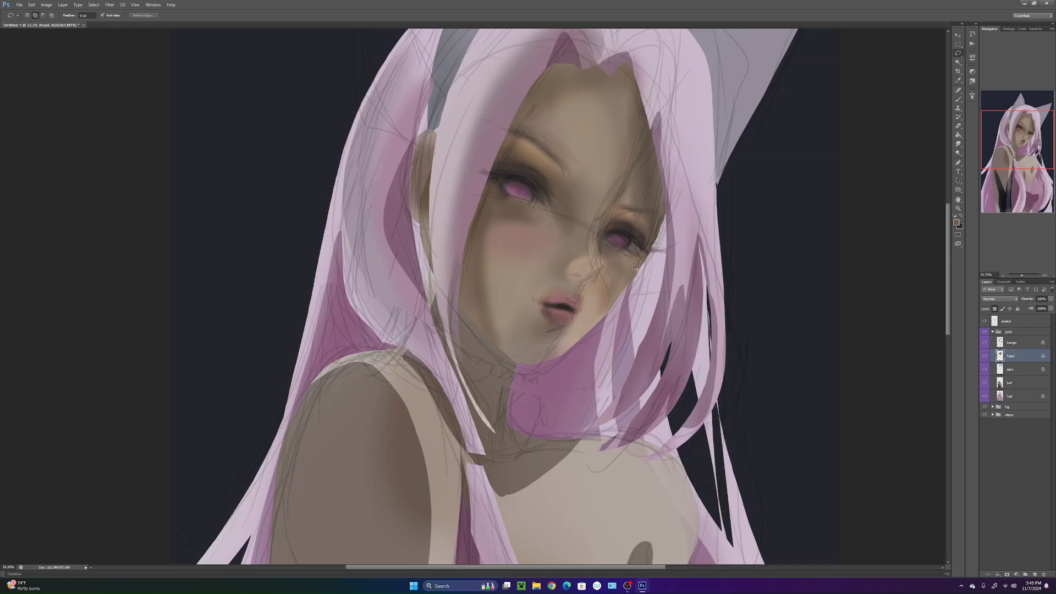
pyautogui.moveTo(602, 381); pyautogui.dragTo(696, 202)
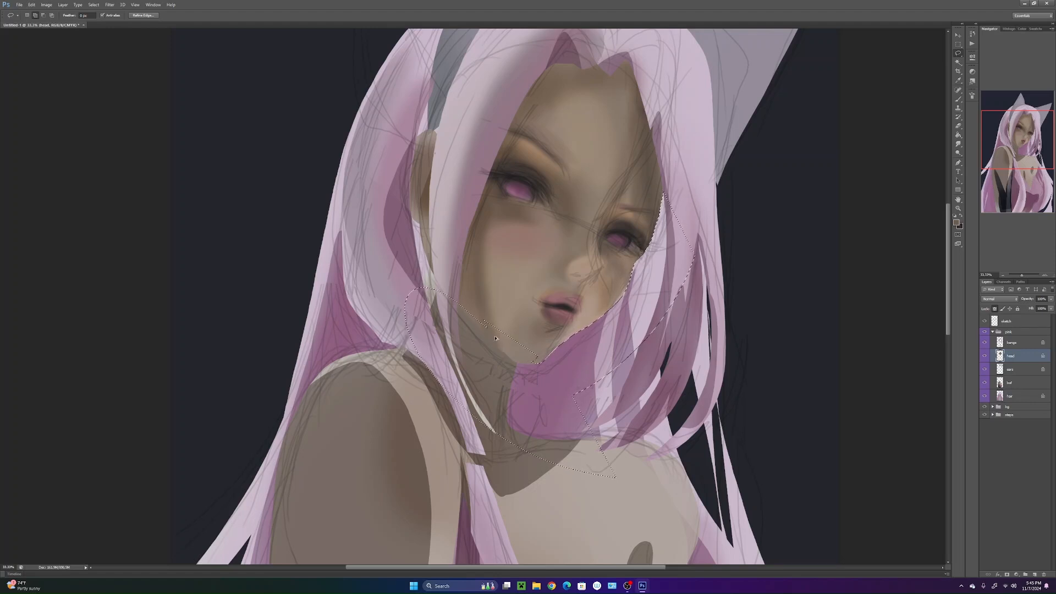
pyautogui.hotkey('ctrl', 'alt', 'z')
pyautogui.press('shift')
pyautogui.hotkey('ctrl', 'alt', 'z')
pyautogui.hotkey('ctrl', 'd')
# - Copy a freehand selection of the upper face around the eyes to a new layer and adjust its placement with Free Transform
pyautogui.moveTo(675, 484); pyautogui.dragTo(716, 462)
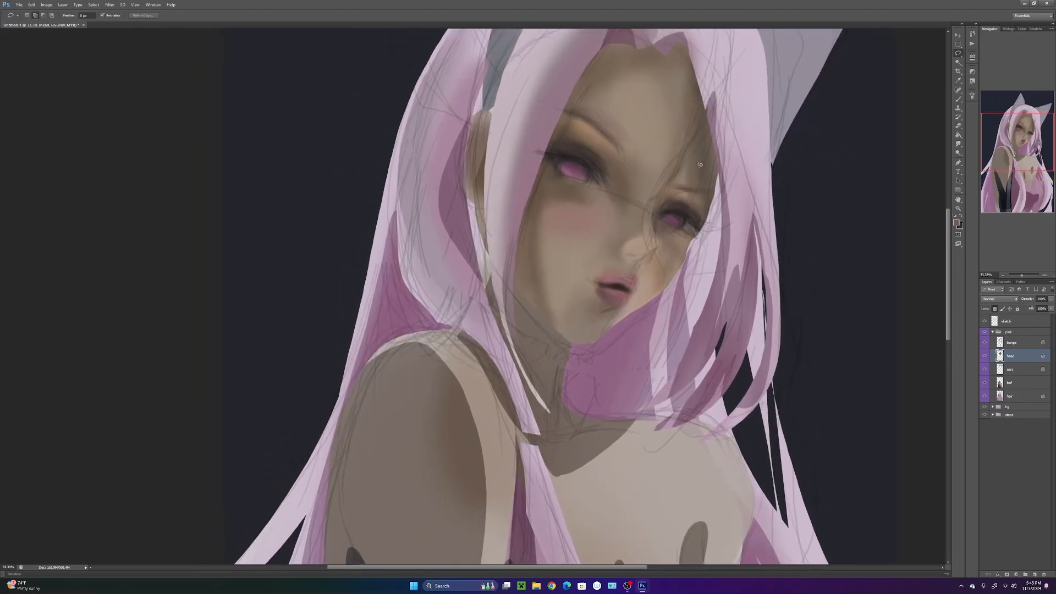
pyautogui.moveTo(705, 155); pyautogui.dragTo(701, 227)
pyautogui.moveTo(561, 126); pyautogui.dragTo(706, 157)
pyautogui.hotkey('ctrl', 'j')
pyautogui.hotkey('ctrl', 't')
pyautogui.moveTo(708, 77); pyautogui.dragTo(704, 82)
pyautogui.moveTo(678, 154); pyautogui.dragTo(676, 152)
pyautogui.press('Return')
pyautogui.press('l')
# - Lower the opacity of the copied face layer and merge it down into the head layer
pyautogui.moveTo(704, 413); pyautogui.dragTo(728, 434)
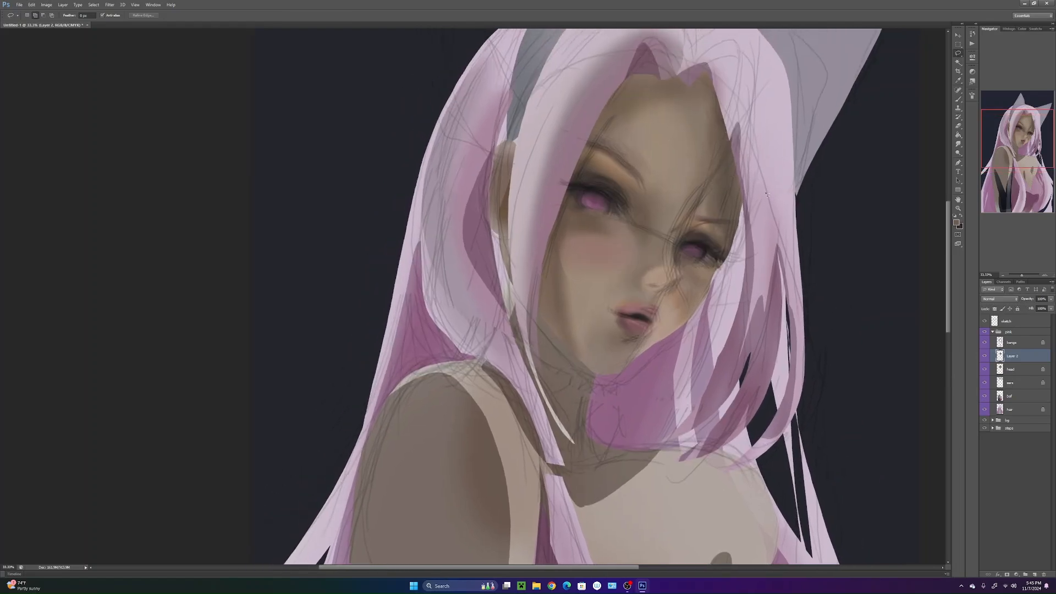
pyautogui.click(1051, 300)
pyautogui.moveTo(1051, 306); pyautogui.dragTo(1039, 307)
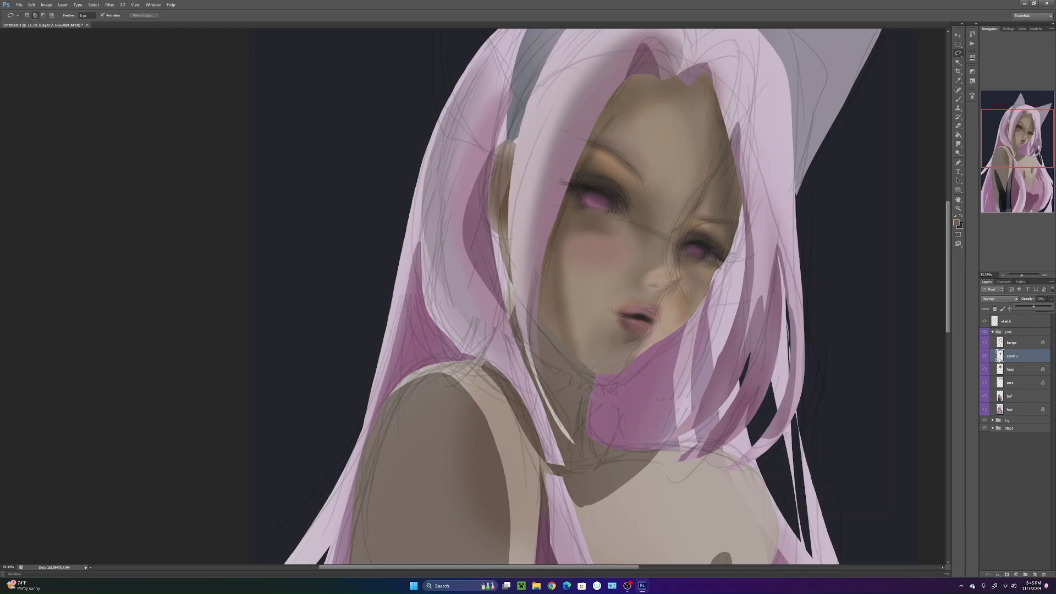
pyautogui.moveTo(789, 454)
pyautogui.mouseDown()
pyautogui.moveTo(780, 342)
pyautogui.moveTo(821, 366)
pyautogui.moveTo(822, 382)
pyautogui.moveTo(829, 339)
pyautogui.moveTo(817, 370)
pyautogui.moveTo(826, 437)
pyautogui.mouseUp()
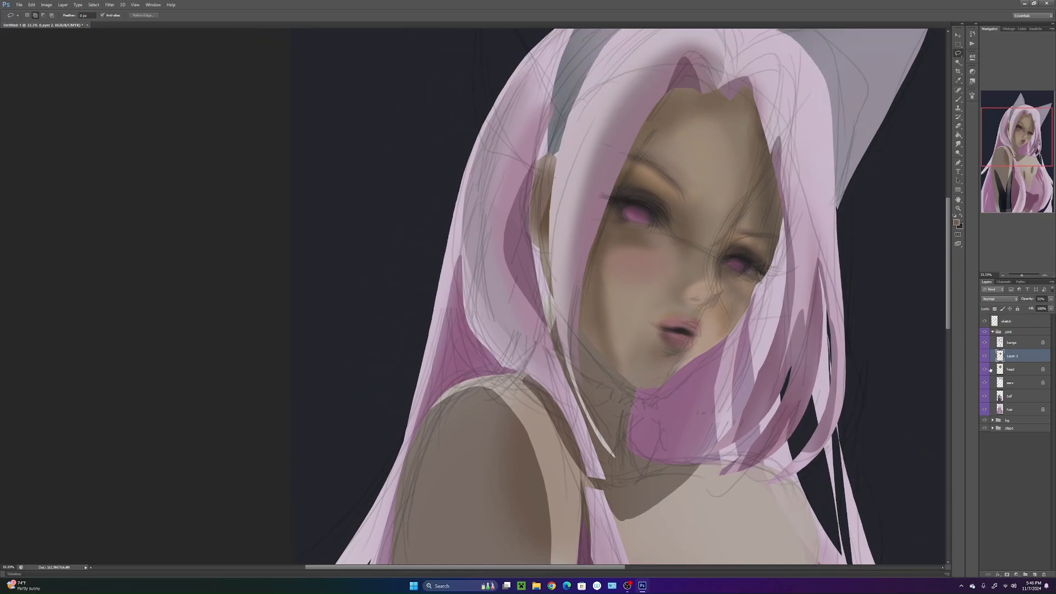
pyautogui.hotkey('ctrl', 'e')
# - Switch to the body layer with the Brush tool and set the foreground colour to warm tan #a18466
pyautogui.scroll(-5, 729, 446)
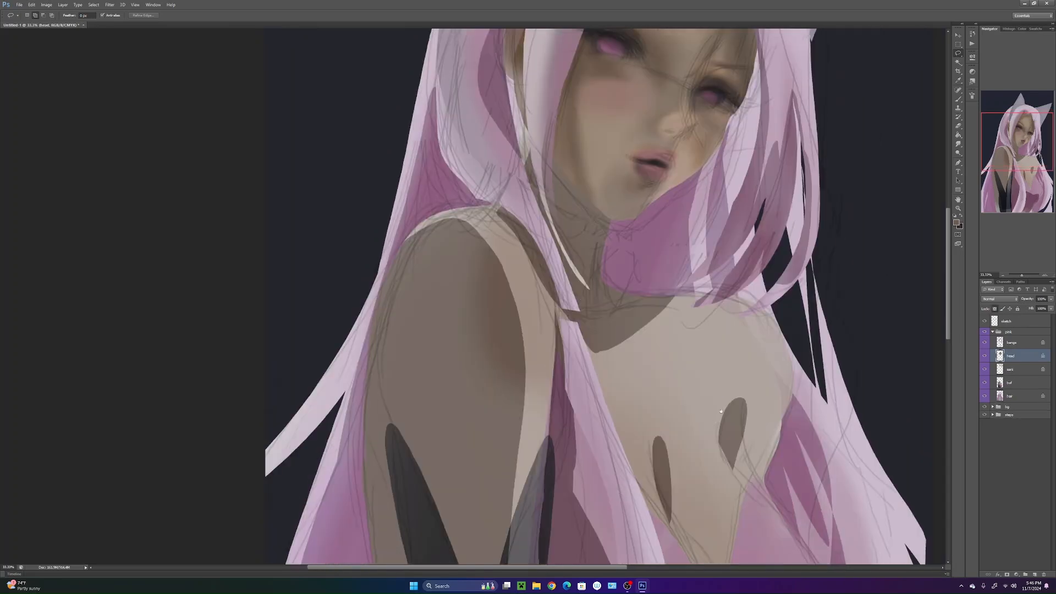
pyautogui.click(1019, 371)
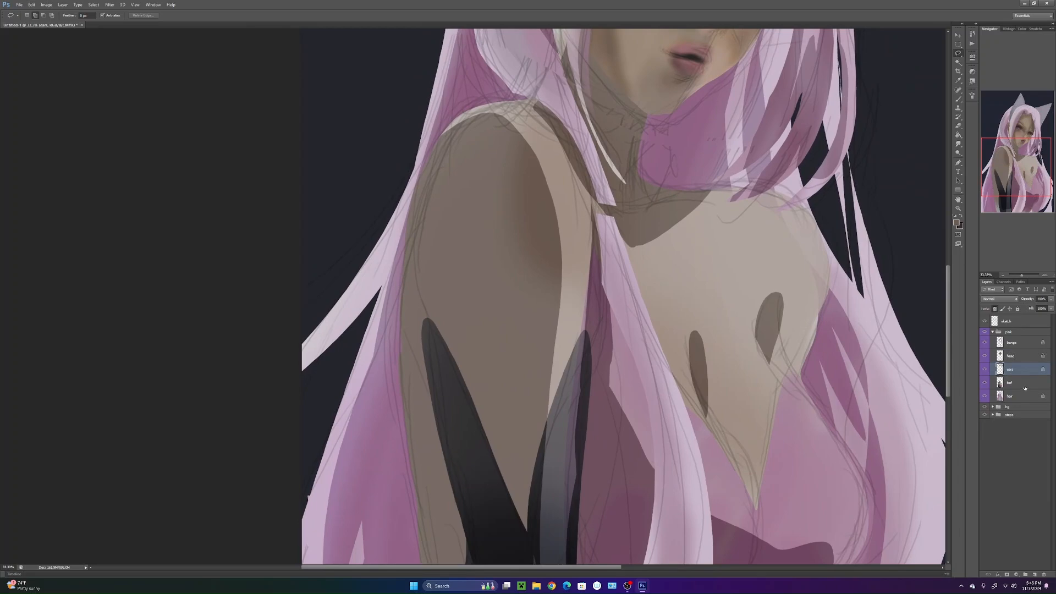
pyautogui.click(1023, 385)
pyautogui.press('b')
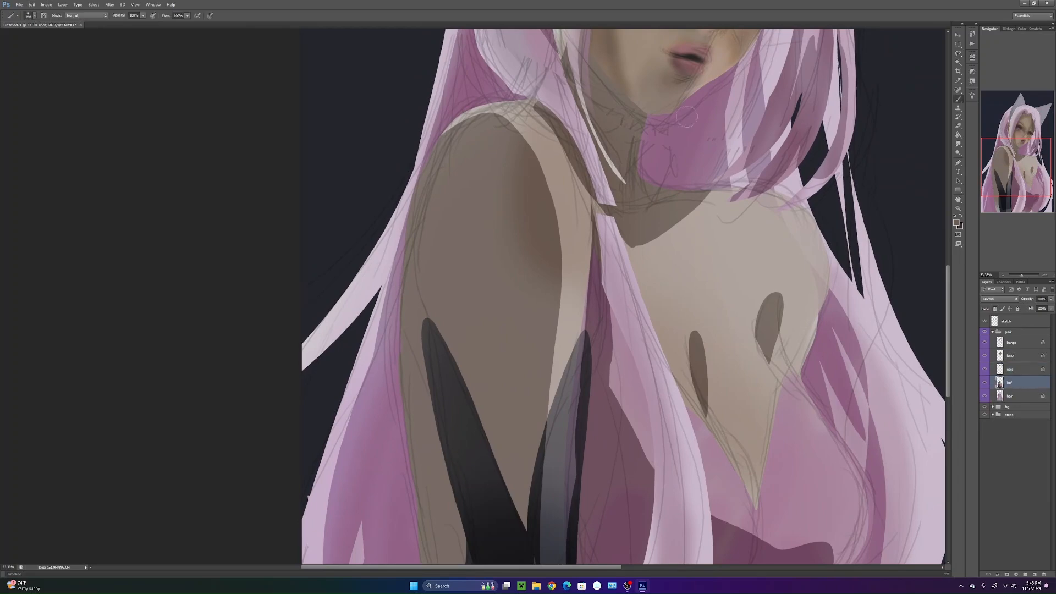
pyautogui.click(957, 223)
pyautogui.click(738, 376)
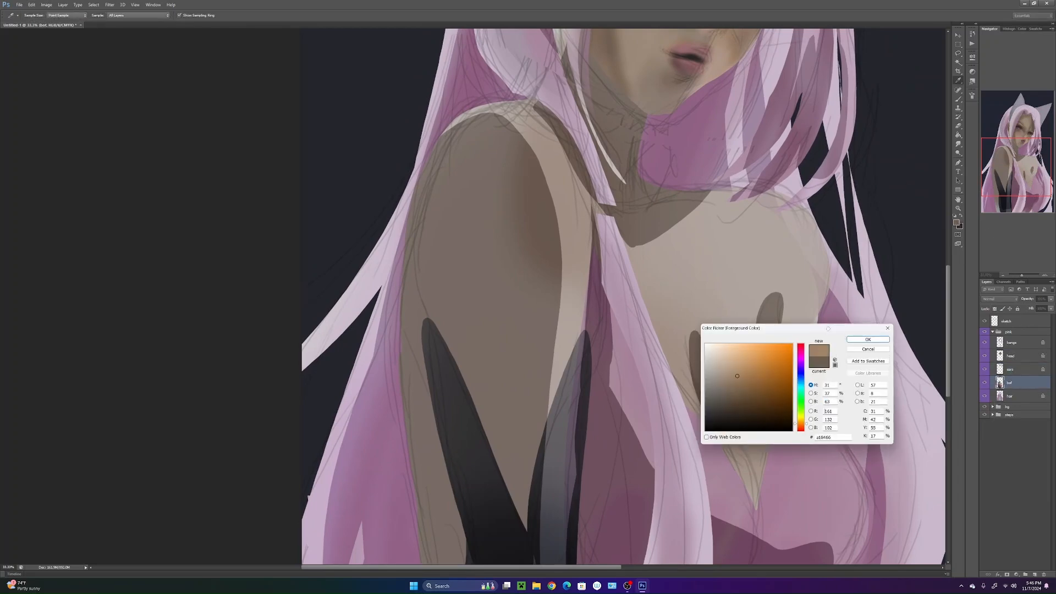
pyautogui.click(866, 339)
# - Brush the warm tan over the middle of the upper arm and down to the sleeve opening, blending its edge with sampled skin tones
pyautogui.rightClick(566, 393)
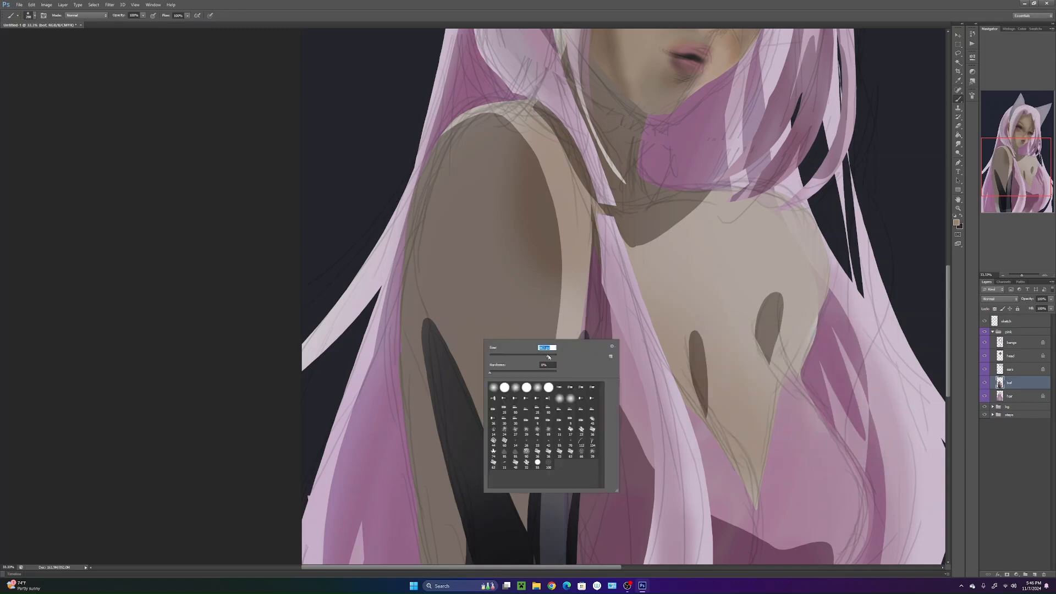
pyautogui.press('Return')
pyautogui.moveTo(463, 162); pyautogui.dragTo(484, 421)
pyautogui.moveTo(485, 256); pyautogui.dragTo(529, 496)
pyautogui.moveTo(503, 336); pyautogui.dragTo(530, 514)
pyautogui.keyDown('alt'); pyautogui.click(507, 331); pyautogui.keyUp('alt')
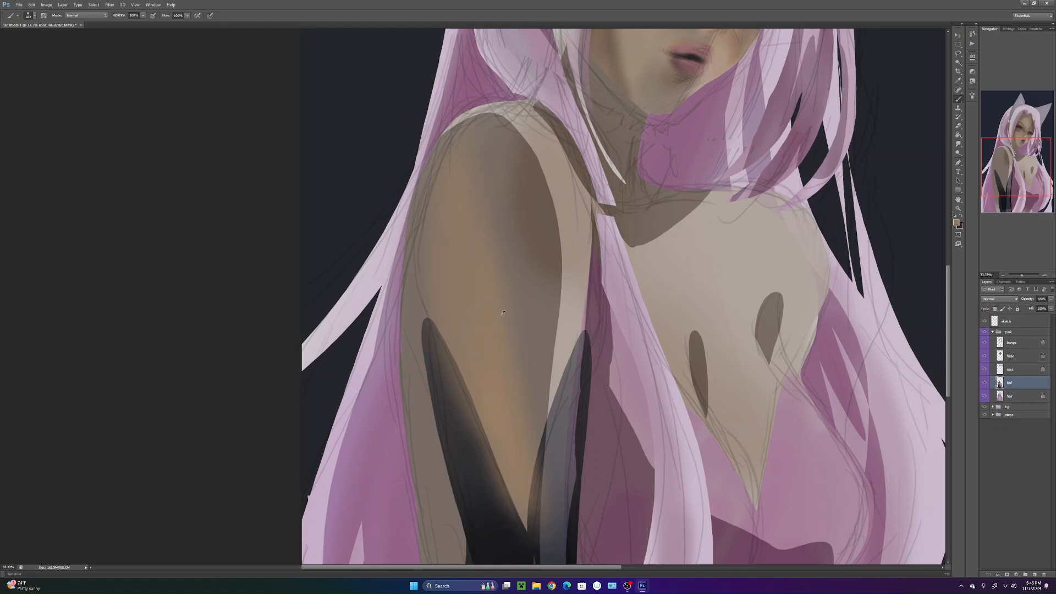
pyautogui.moveTo(493, 236); pyautogui.dragTo(512, 519)
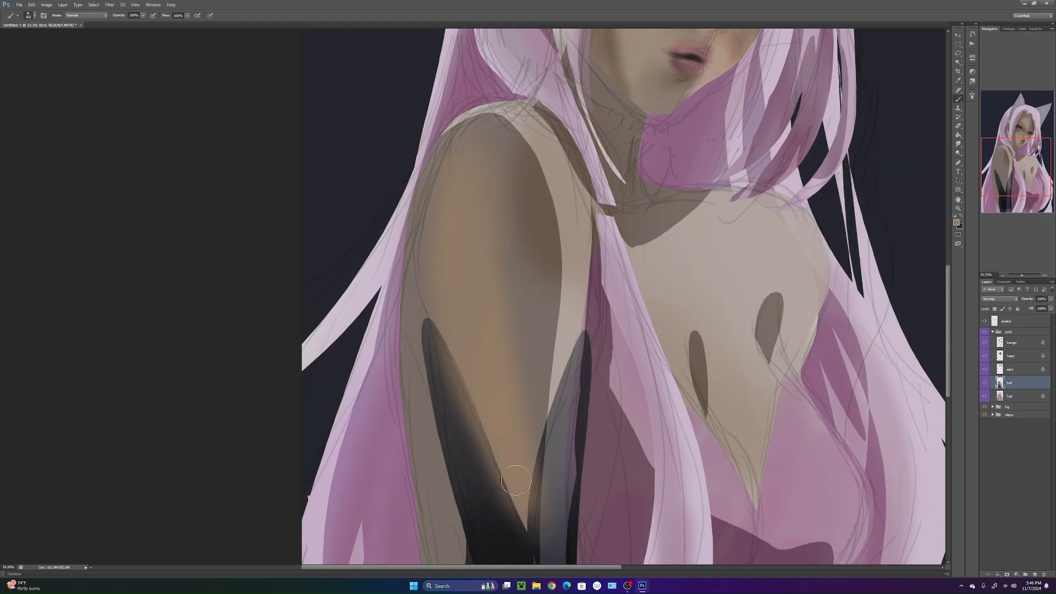
pyautogui.moveTo(530, 354); pyautogui.dragTo(526, 337)
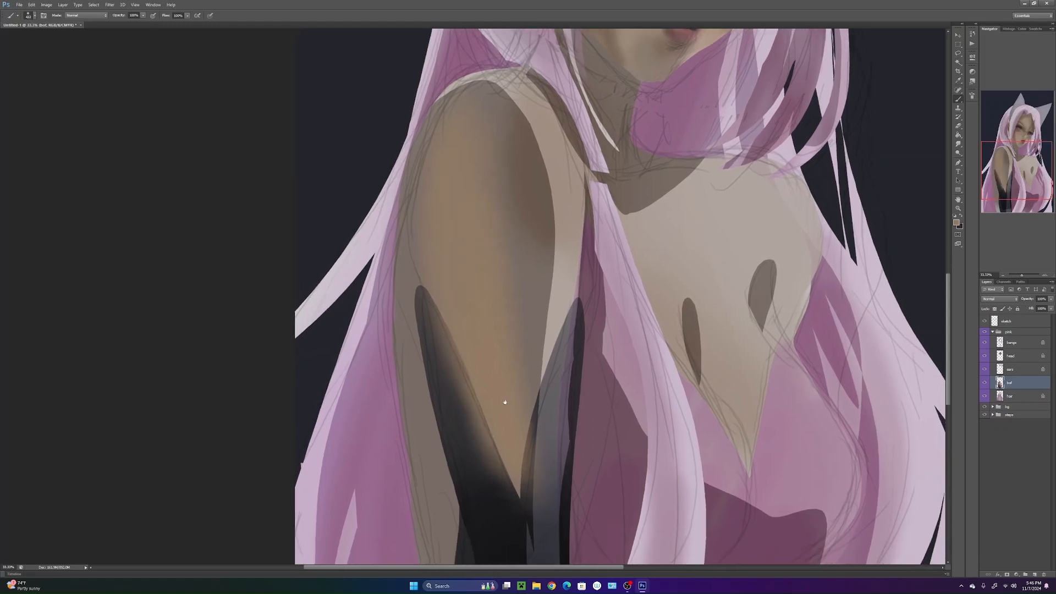
# - Brush a muted mauve along the outer edge of the upper arm and blend it down beside the dark sleeve
pyautogui.scroll(-4, 501, 384)
pyautogui.scroll(-1, 417, 251)
pyautogui.keyDown('alt'); pyautogui.click(626, 341); pyautogui.keyUp('alt')
pyautogui.moveTo(413, 144); pyautogui.dragTo(448, 440)
pyautogui.moveTo(422, 219); pyautogui.dragTo(464, 512)
pyautogui.moveTo(458, 416); pyautogui.dragTo(464, 502)
pyautogui.moveTo(446, 435); pyautogui.dragTo(463, 545)
pyautogui.moveTo(462, 291)
pyautogui.mouseDown()
pyautogui.moveTo(449, 256)
pyautogui.moveTo(490, 415)
pyautogui.mouseUp()
pyautogui.moveTo(498, 535); pyautogui.dragTo(523, 434)
pyautogui.keyDown('alt'); pyautogui.click(515, 449); pyautogui.keyUp('alt')
# - Select the arm and dark sleeve area freehand and brush a sampled arm tone down the inside of the selection
pyautogui.press('l')
pyautogui.moveTo(433, 176)
pyautogui.mouseDown()
pyautogui.moveTo(470, 385)
pyautogui.moveTo(466, 500)
pyautogui.mouseUp()
pyautogui.moveTo(541, 564)
pyautogui.mouseDown()
pyautogui.moveTo(583, 536)
pyautogui.moveTo(582, 205)
pyautogui.mouseUp()
pyautogui.press('b')
pyautogui.keyDown('alt'); pyautogui.click(462, 242); pyautogui.keyUp('alt')
pyautogui.moveTo(432, 213); pyautogui.dragTo(481, 431)
pyautogui.moveTo(486, 586); pyautogui.dragTo(494, 353)
# - Blend sampled tan and dark tones over the lower arm and both sides of the sleeve, and clear the selection
pyautogui.keyDown('alt'); pyautogui.click(507, 403); pyautogui.keyUp('alt')
pyautogui.moveTo(462, 259); pyautogui.dragTo(537, 536)
pyautogui.moveTo(561, 237)
pyautogui.mouseDown()
pyautogui.moveTo(562, 563)
pyautogui.moveTo(566, 417)
pyautogui.moveTo(572, 533)
pyautogui.mouseUp()
pyautogui.keyDown('alt'); pyautogui.click(573, 219); pyautogui.keyUp('alt')
pyautogui.moveTo(562, 264)
pyautogui.mouseDown()
pyautogui.moveTo(580, 566)
pyautogui.moveTo(550, 485)
pyautogui.moveTo(563, 509)
pyautogui.mouseUp()
pyautogui.keyDown('alt'); pyautogui.click(535, 392); pyautogui.keyUp('alt')
pyautogui.moveTo(552, 339)
pyautogui.mouseDown()
pyautogui.moveTo(521, 445)
pyautogui.moveTo(529, 510)
pyautogui.moveTo(525, 471)
pyautogui.moveTo(497, 431)
pyautogui.moveTo(528, 535)
pyautogui.mouseUp()
pyautogui.hotkey('ctrl', 'd')
# - Select the sliver between the upper arm and the hair lock freehand and fill it with sampled brown skin tone
pyautogui.moveTo(624, 395)
pyautogui.mouseDown()
pyautogui.moveTo(657, 482)
pyautogui.moveTo(620, 534)
pyautogui.moveTo(738, 247)
pyautogui.moveTo(701, 420)
pyautogui.moveTo(718, 507)
pyautogui.moveTo(685, 522)
pyautogui.moveTo(683, 492)
pyautogui.mouseUp()
pyautogui.press('l')
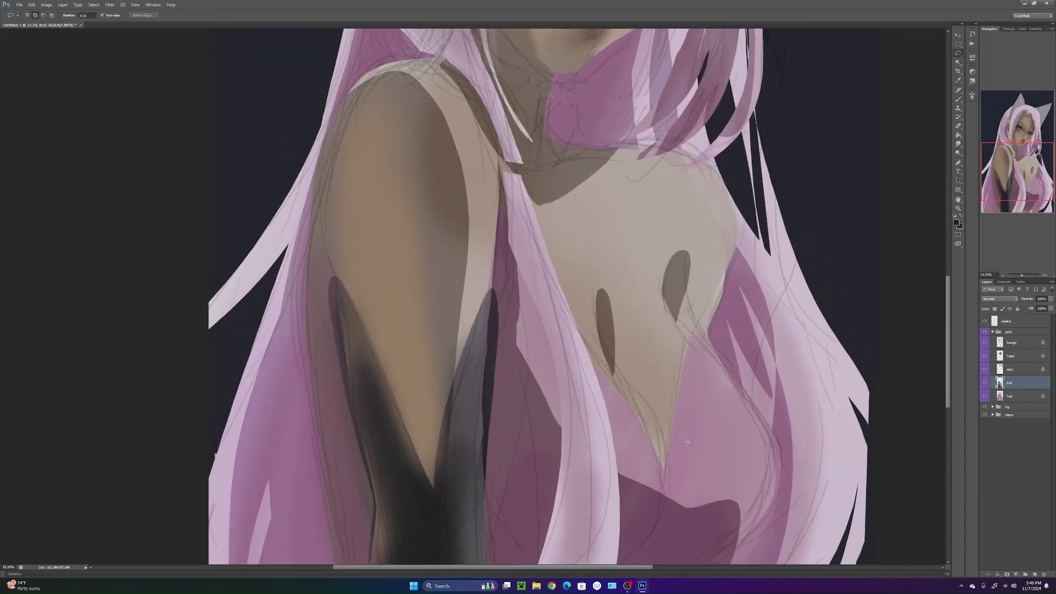
pyautogui.moveTo(499, 310); pyautogui.dragTo(491, 309)
pyautogui.press('b')
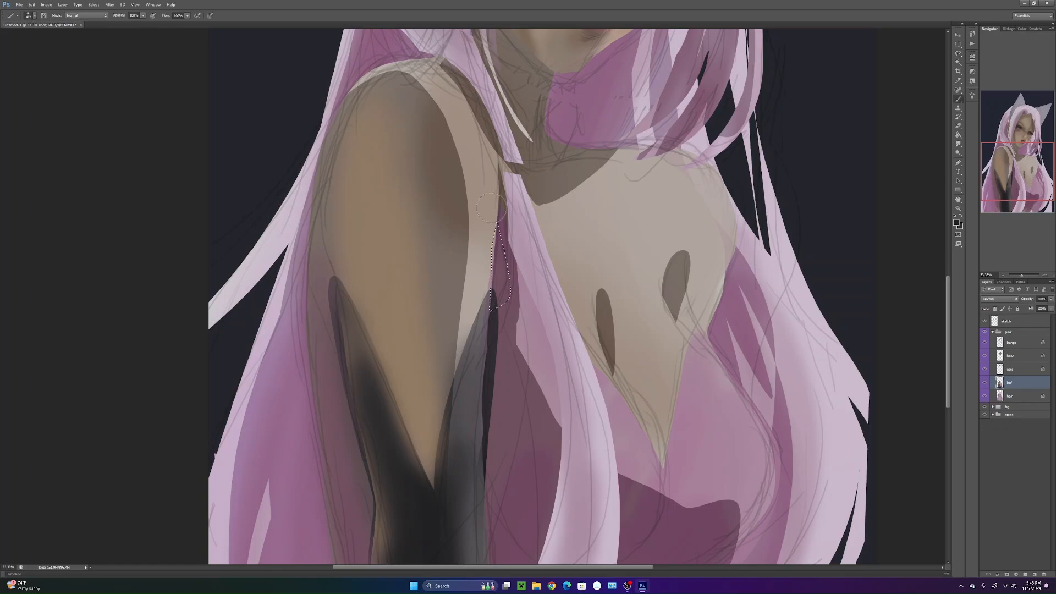
pyautogui.keyDown('alt'); pyautogui.click(457, 233); pyautogui.keyUp('alt')
pyautogui.press('super')
pyautogui.press('super')
pyautogui.press('super')
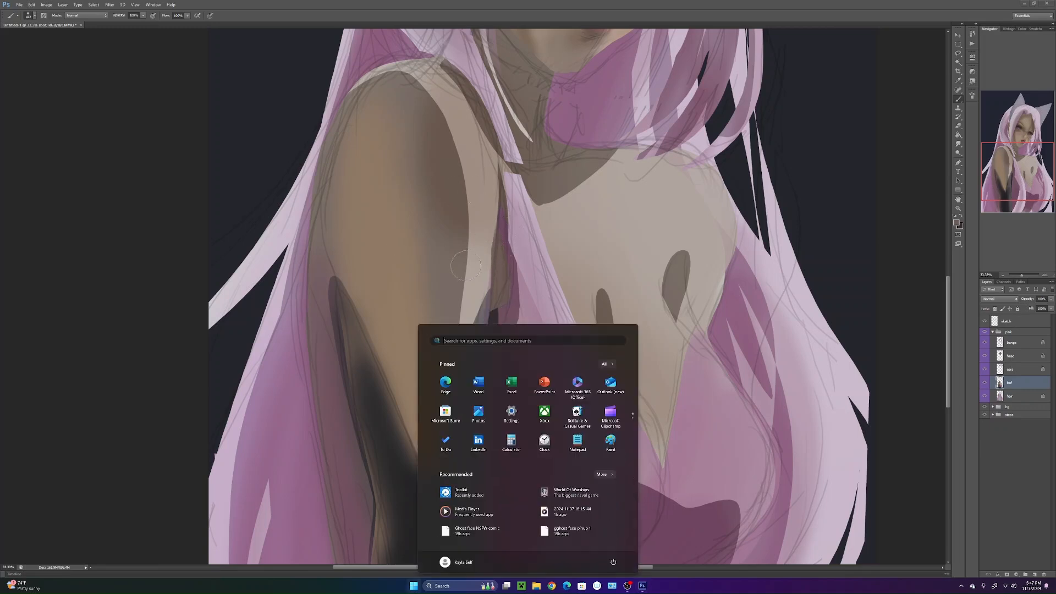
pyautogui.press('super')
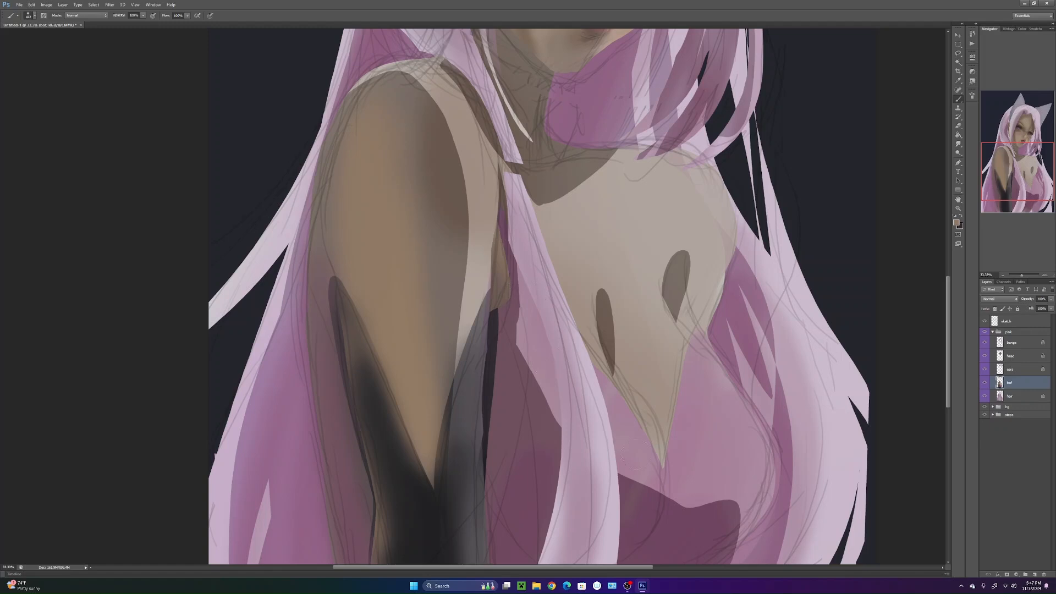
# - Sample the brown shadow colour and brush soft shadows between the breasts and across the upper chest below the neck
pyautogui.moveTo(672, 501); pyautogui.dragTo(668, 530)
pyautogui.keyDown('alt'); pyautogui.click(603, 349); pyautogui.keyUp('alt')
pyautogui.moveTo(605, 341); pyautogui.dragTo(624, 388)
pyautogui.moveTo(545, 230)
pyautogui.mouseDown()
pyautogui.moveTo(570, 219)
pyautogui.moveTo(537, 275)
pyautogui.moveTo(550, 297)
pyautogui.moveTo(564, 202)
pyautogui.moveTo(622, 189)
pyautogui.mouseUp()
pyautogui.moveTo(466, 156); pyautogui.dragTo(445, 107)
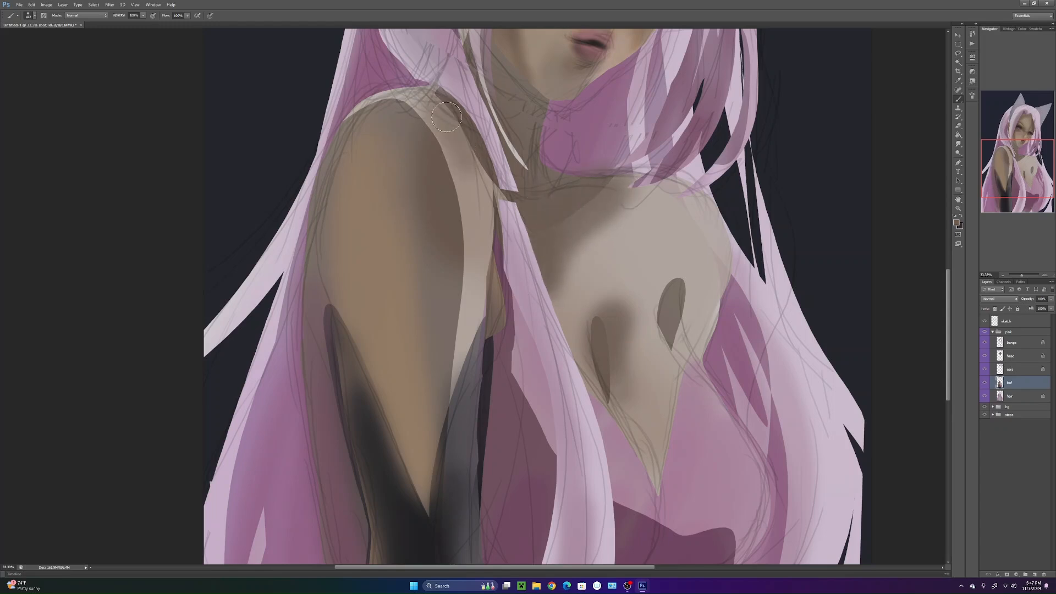
# - Select the shoulder and inner upper arm freehand, adjust the brush size, and soften the light strip with a sampled skin tone
pyautogui.click(958, 53)
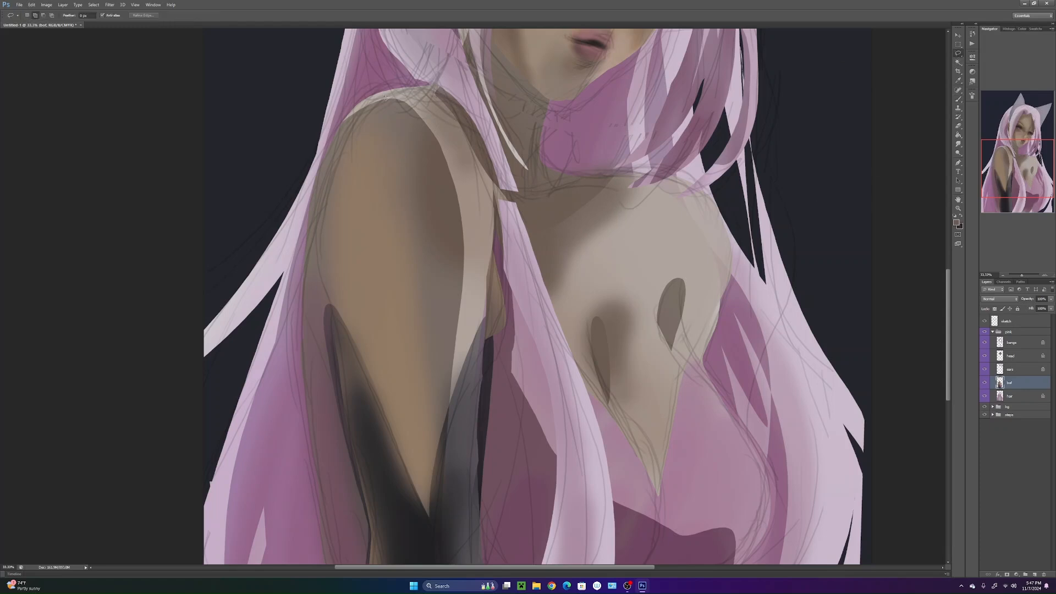
pyautogui.moveTo(486, 158); pyautogui.dragTo(350, 110)
pyautogui.press('b')
pyautogui.keyDown('alt'); pyautogui.click(472, 158); pyautogui.keyUp('alt')
pyautogui.rightClick(489, 197)
pyautogui.moveTo(552, 214); pyautogui.dragTo(554, 214)
pyautogui.press('Return')
pyautogui.moveTo(463, 130)
pyautogui.mouseDown()
pyautogui.moveTo(452, 101)
pyautogui.moveTo(502, 287)
pyautogui.mouseUp()
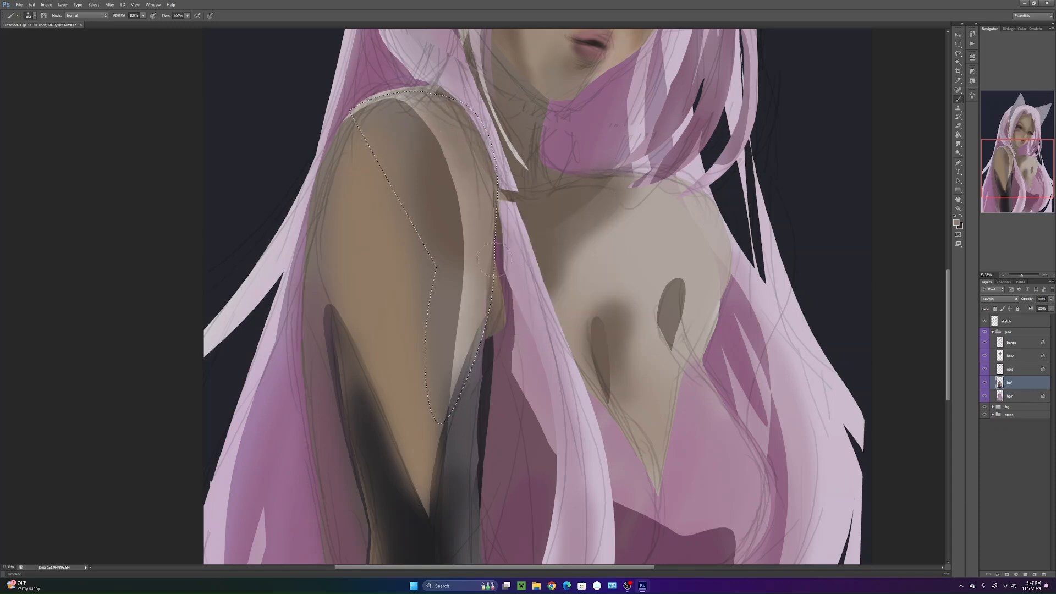
# - Set the foreground to a pale cream, highlight the selected inner arm edge, deselect, and brush the cream onto both sides of the chest
pyautogui.click(957, 223)
pyautogui.click(722, 365)
pyautogui.click(802, 421)
pyautogui.moveTo(802, 422); pyautogui.dragTo(803, 423)
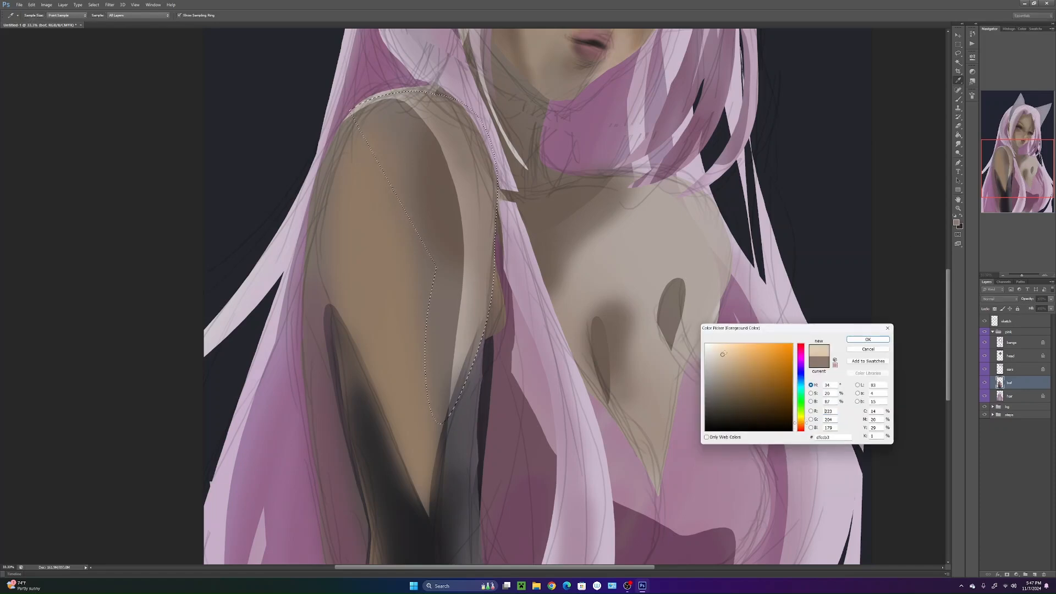
pyautogui.click(868, 339)
pyautogui.press('b')
pyautogui.moveTo(484, 131); pyautogui.dragTo(500, 349)
pyautogui.moveTo(490, 209); pyautogui.dragTo(500, 499)
pyautogui.hotkey('ctrl', 'd')
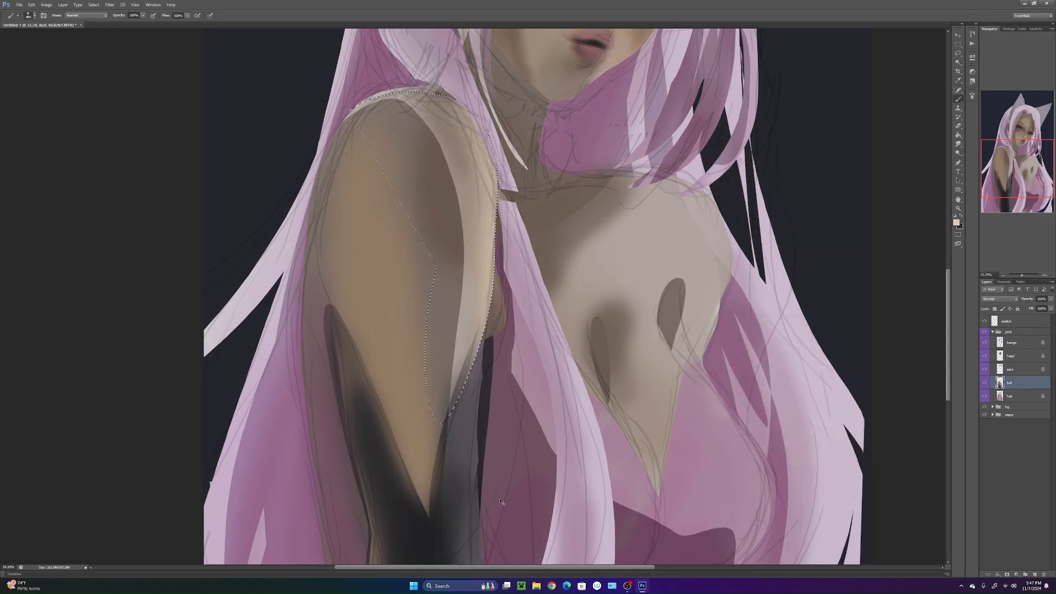
pyautogui.moveTo(566, 297)
pyautogui.mouseDown()
pyautogui.moveTo(573, 361)
pyautogui.moveTo(566, 306)
pyautogui.moveTo(601, 424)
pyautogui.mouseUp()
pyautogui.moveTo(641, 335)
pyautogui.mouseDown()
pyautogui.moveTo(668, 401)
pyautogui.moveTo(685, 388)
pyautogui.mouseUp()
# - Select the far breast freehand and model it with sampled brown shadow along the cleavage and light skin tone across the form
pyautogui.press('l')
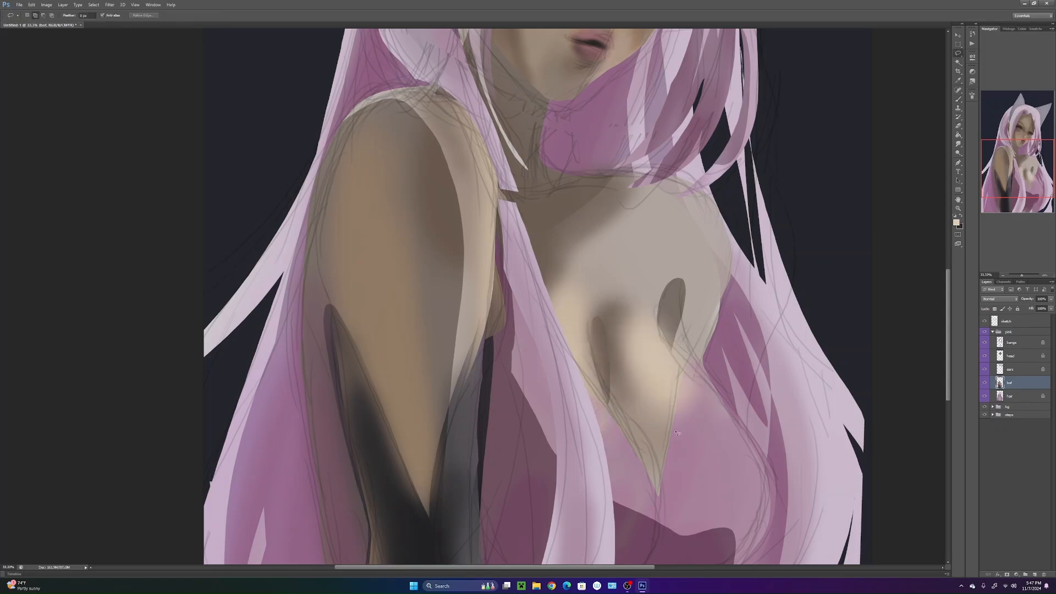
pyautogui.moveTo(525, 322); pyautogui.dragTo(527, 336)
pyautogui.click(670, 479)
pyautogui.click(709, 436)
pyautogui.moveTo(655, 261)
pyautogui.mouseDown()
pyautogui.moveTo(625, 291)
pyautogui.moveTo(605, 385)
pyautogui.moveTo(658, 263)
pyautogui.mouseUp()
pyautogui.press('b')
pyautogui.keyDown('alt'); pyautogui.click(598, 353); pyautogui.keyUp('alt')
pyautogui.moveTo(610, 401)
pyautogui.mouseDown()
pyautogui.moveTo(641, 462)
pyautogui.moveTo(644, 390)
pyautogui.moveTo(668, 429)
pyautogui.mouseUp()
pyautogui.keyDown('alt'); pyautogui.click(373, 320); pyautogui.keyUp('alt')
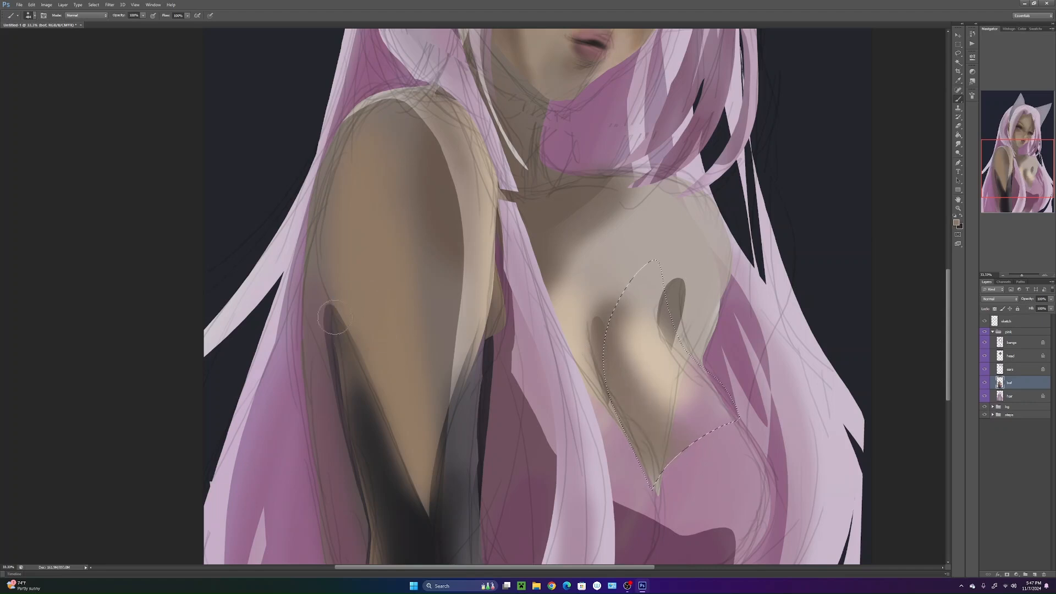
pyautogui.moveTo(613, 371)
pyautogui.mouseDown()
pyautogui.moveTo(627, 415)
pyautogui.moveTo(625, 395)
pyautogui.moveTo(662, 416)
pyautogui.moveTo(652, 374)
pyautogui.moveTo(715, 408)
pyautogui.moveTo(718, 395)
pyautogui.moveTo(677, 435)
pyautogui.mouseUp()
pyautogui.keyDown('alt'); pyautogui.click(654, 357); pyautogui.keyUp('alt')
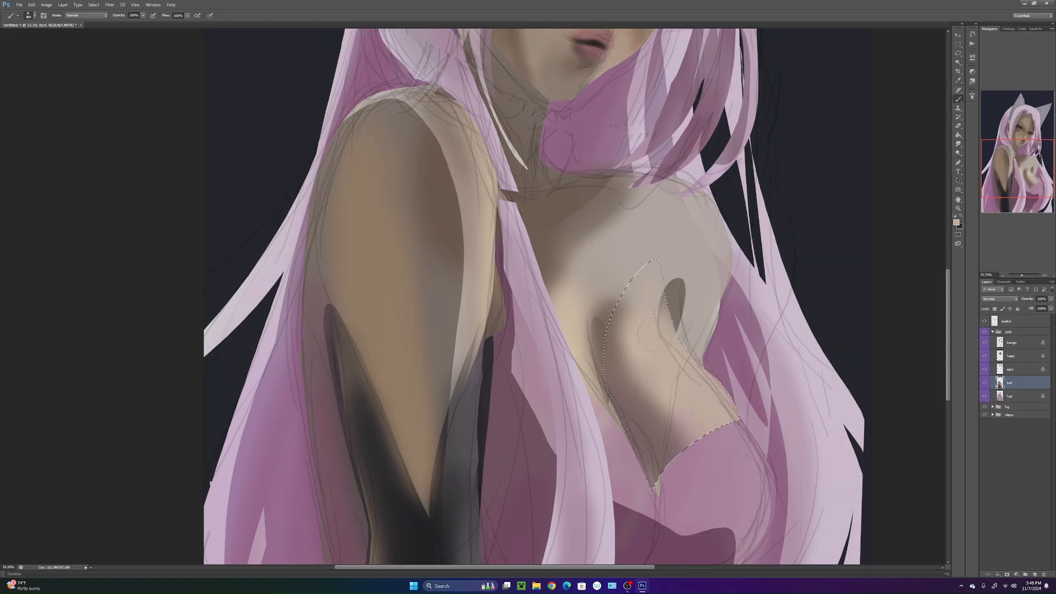
pyautogui.moveTo(698, 380); pyautogui.dragTo(634, 389)
# - Choose a reddish brown foreground colour and warm the cleavage shadow inside the selection, blending it with sampled skin tones
pyautogui.click(957, 222)
pyautogui.moveTo(802, 421); pyautogui.dragTo(804, 433)
pyautogui.click(746, 394)
pyautogui.click(868, 340)
pyautogui.press('b')
pyautogui.keyDown('alt'); pyautogui.click(649, 362); pyautogui.keyUp('alt')
pyautogui.keyDown('alt'); pyautogui.click(617, 368); pyautogui.keyUp('alt')
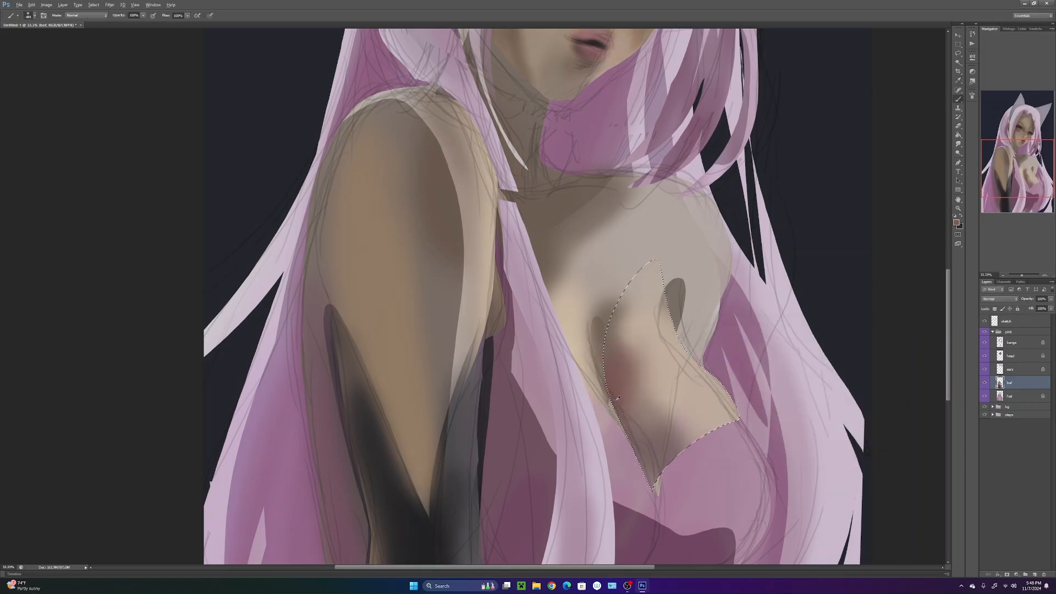
pyautogui.keyDown('alt'); pyautogui.click(680, 384); pyautogui.keyUp('alt')
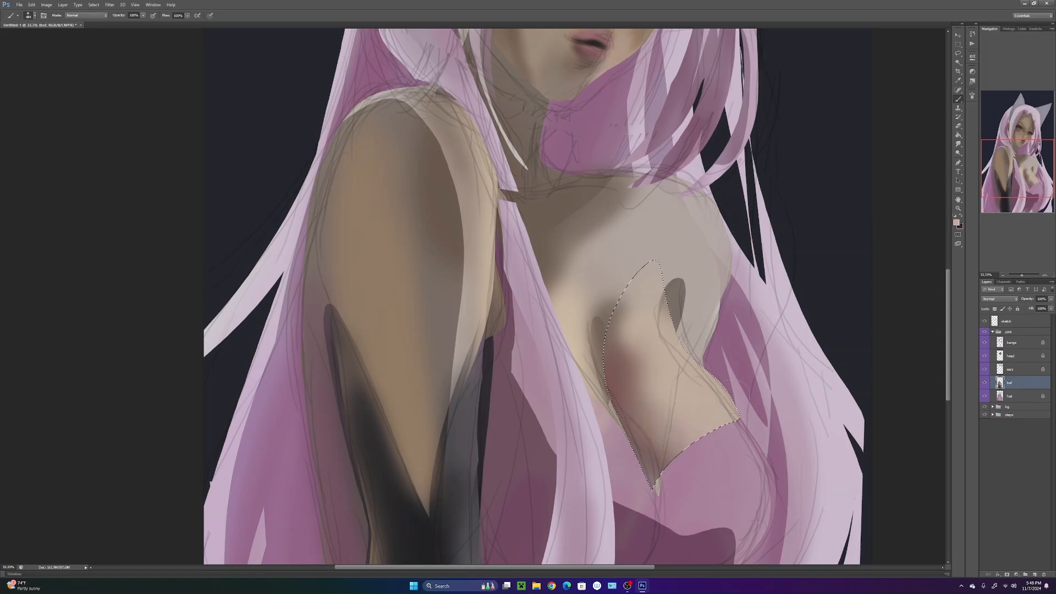
pyautogui.hotkey('ctrl', 's')
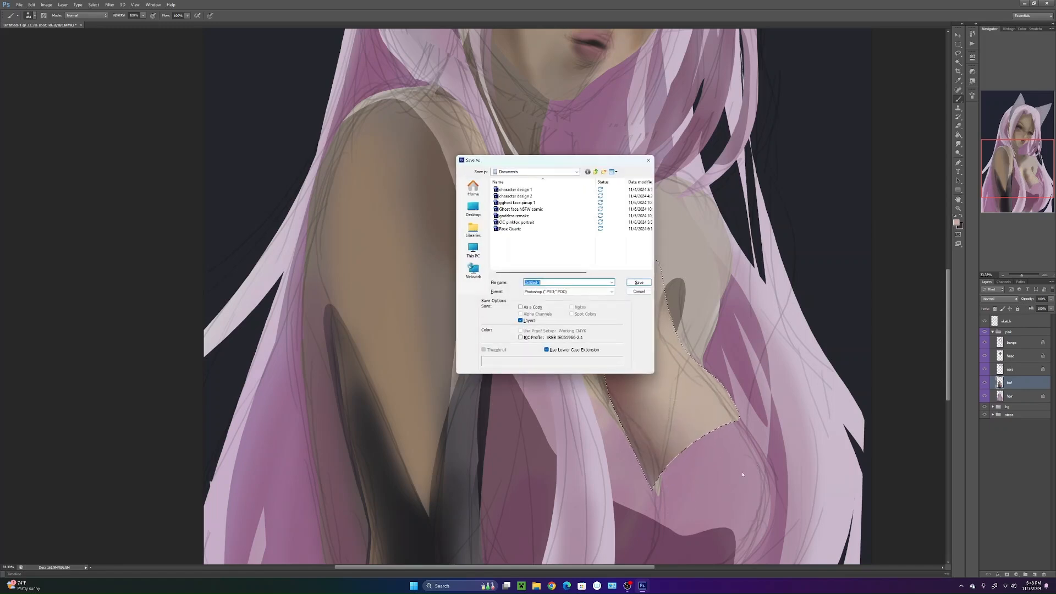
pyautogui.click(640, 292)
pyautogui.press('Return')
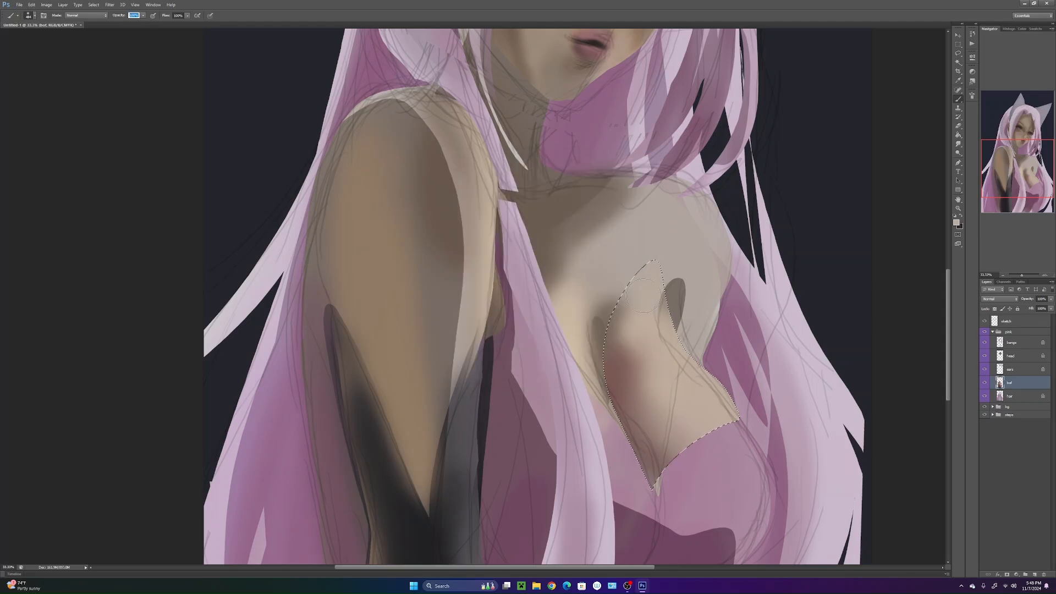
# - Replace the selection with a freehand one around the near breast and brush sampled light skin tone along its cleavage edge
pyautogui.hotkey('ctrl', 'd')
pyautogui.moveTo(704, 433); pyautogui.dragTo(702, 426)
pyautogui.press('l')
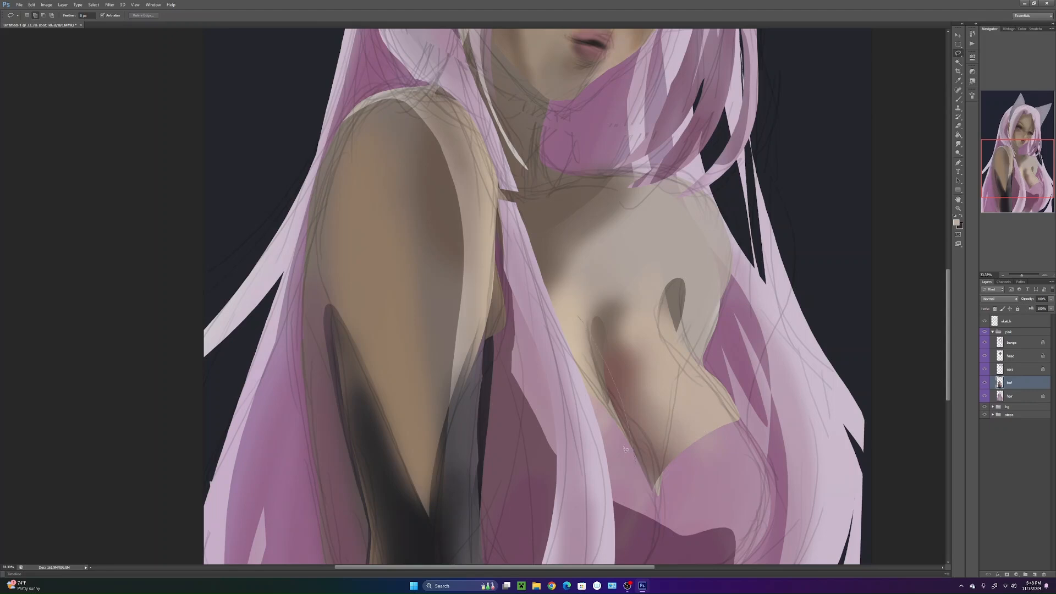
pyautogui.moveTo(518, 306); pyautogui.dragTo(519, 292)
pyautogui.press('b')
pyautogui.keyDown('alt'); pyautogui.click(674, 352); pyautogui.keyUp('alt')
pyautogui.moveTo(604, 350)
pyautogui.mouseDown()
pyautogui.moveTo(627, 440)
pyautogui.moveTo(612, 416)
pyautogui.mouseUp()
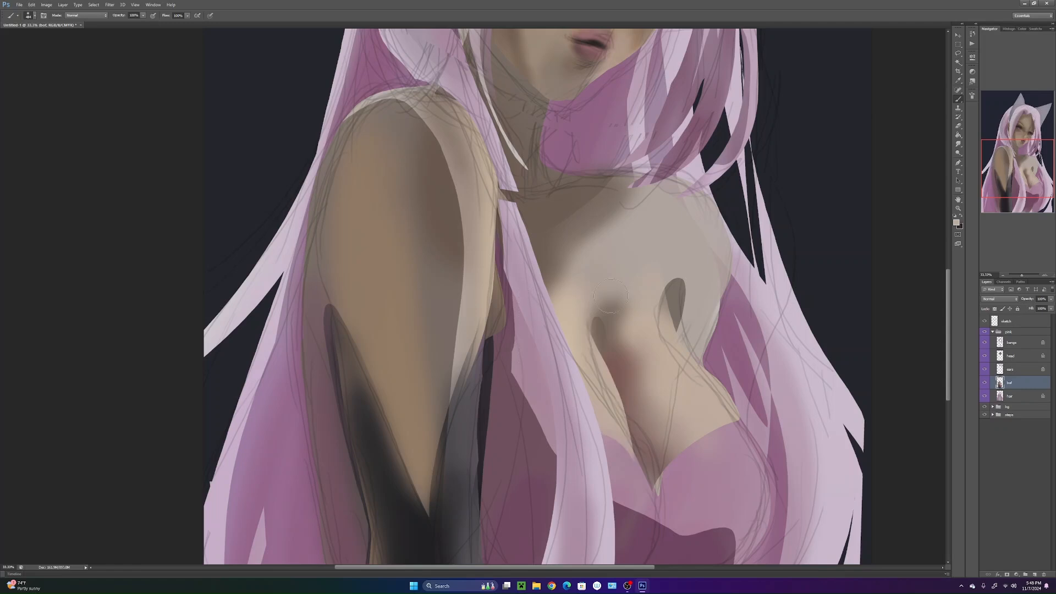
# - Lower the opacity of the sketch layer and hide it
pyautogui.click(1009, 321)
pyautogui.click(1051, 299)
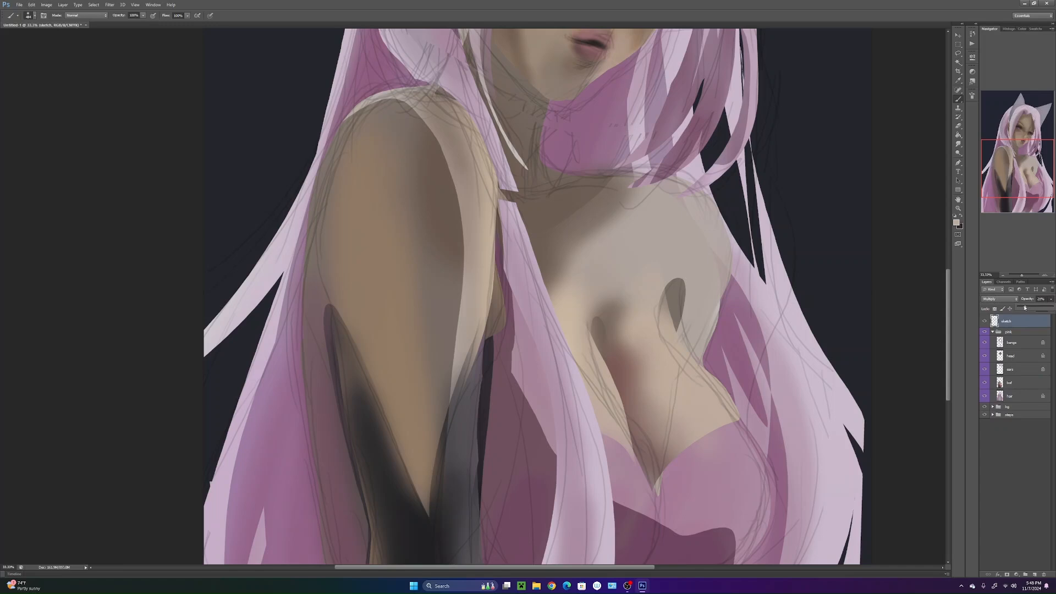
pyautogui.moveTo(1025, 308); pyautogui.dragTo(1024, 309)
pyautogui.click(985, 321)
pyautogui.moveTo(728, 312); pyautogui.dragTo(726, 386)
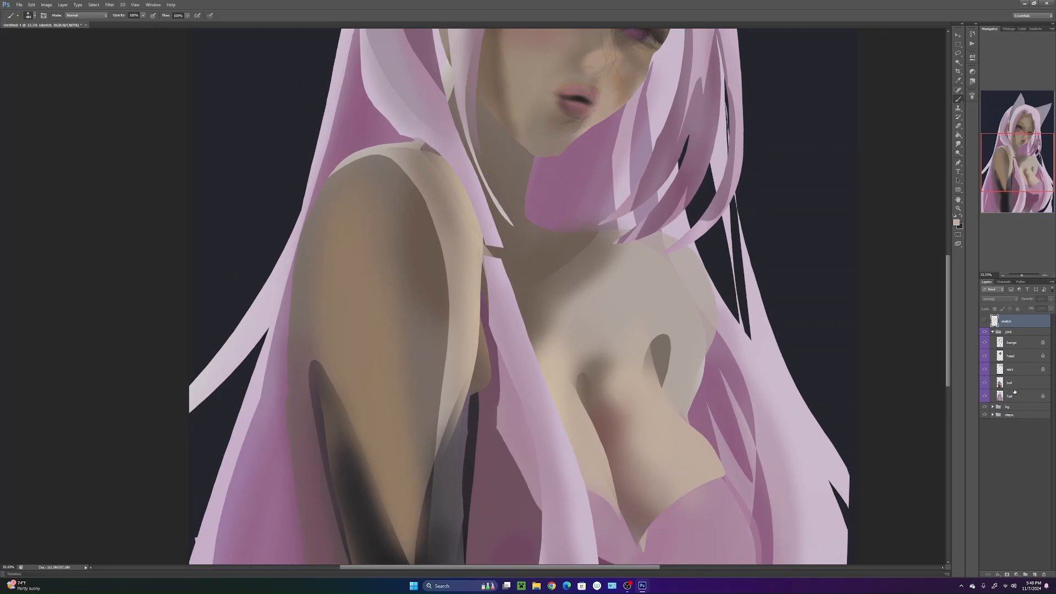
# - Select the lower chest freehand on the body layer and copy it to a new layer
pyautogui.click(1014, 385)
pyautogui.press('l')
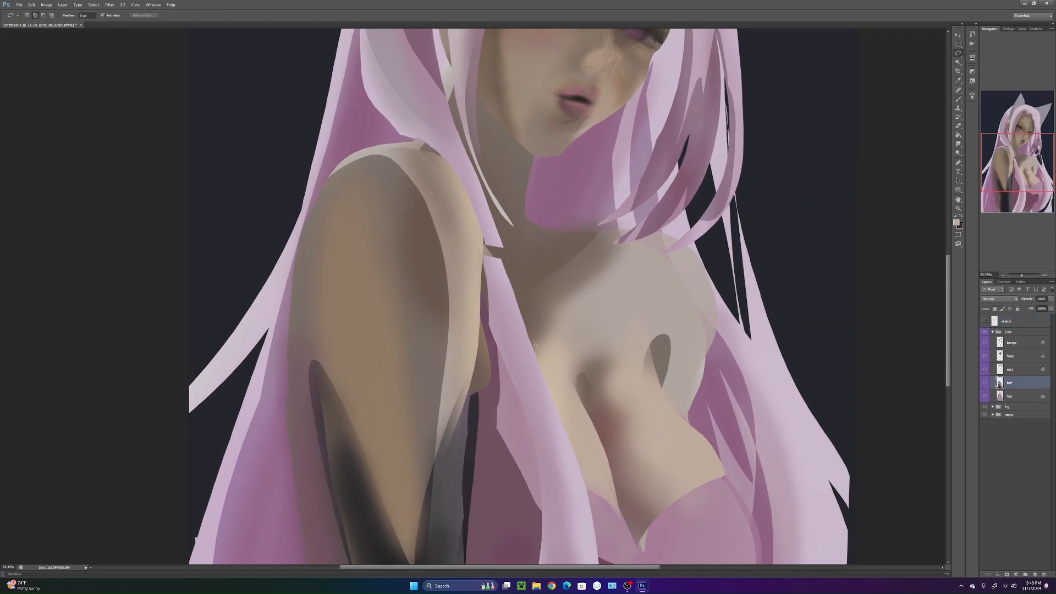
pyautogui.moveTo(538, 353)
pyautogui.mouseDown()
pyautogui.moveTo(579, 477)
pyautogui.moveTo(602, 503)
pyautogui.mouseUp()
pyautogui.moveTo(593, 298); pyautogui.dragTo(592, 299)
pyautogui.rightClick(595, 382)
pyautogui.click(666, 411)
pyautogui.hotkey('ctrl', 'j')
# - Warp the copied chest layer with Free Transform, pulling the far breast outward and rounding the near one, and apply it
pyautogui.press('t')
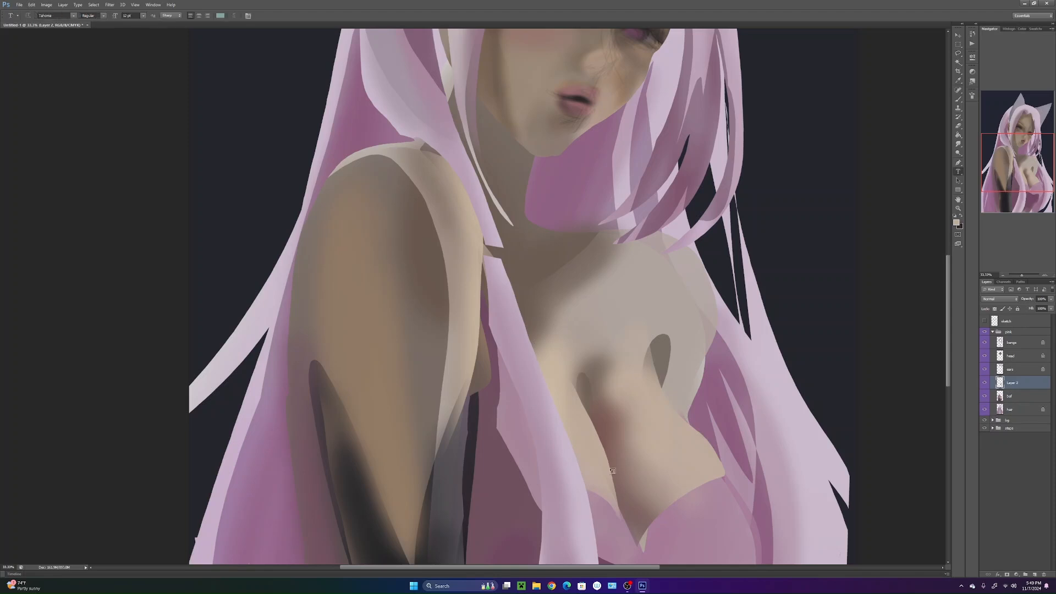
pyautogui.hotkey('ctrl', 't')
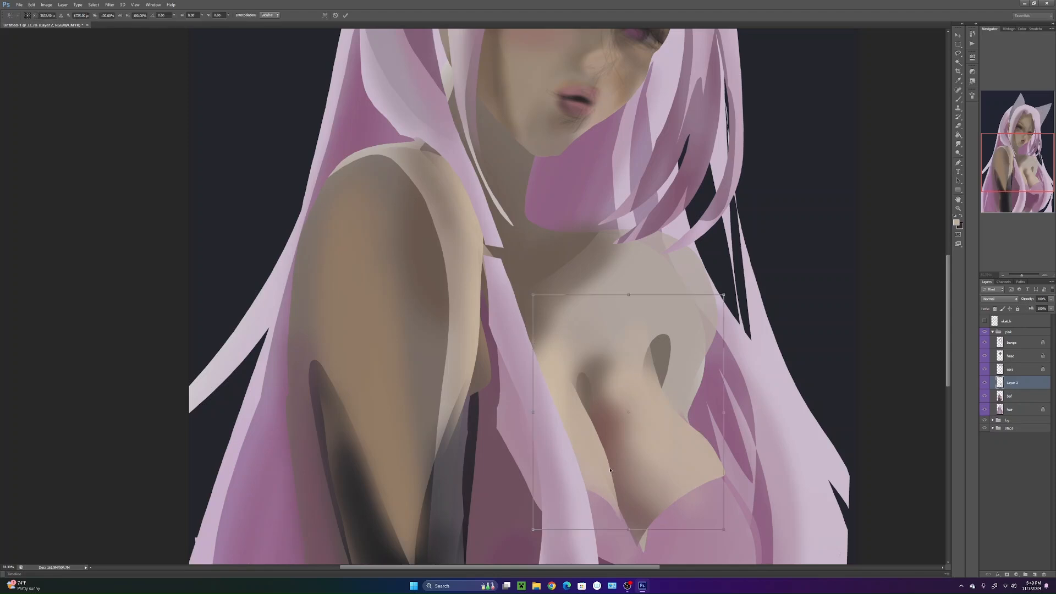
pyautogui.rightClick(677, 408)
pyautogui.click(694, 462)
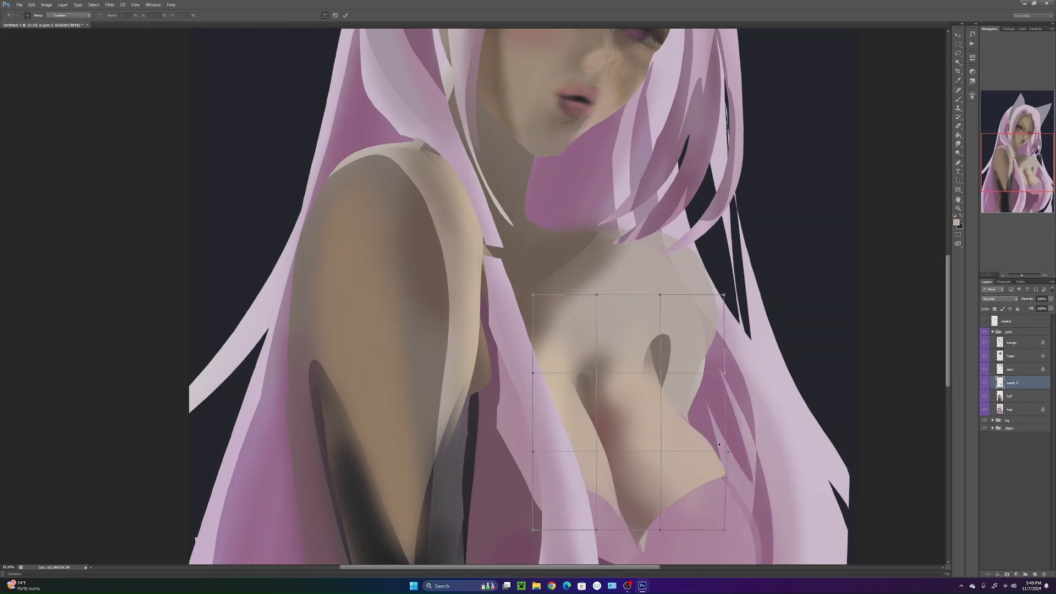
pyautogui.moveTo(669, 379); pyautogui.dragTo(738, 480)
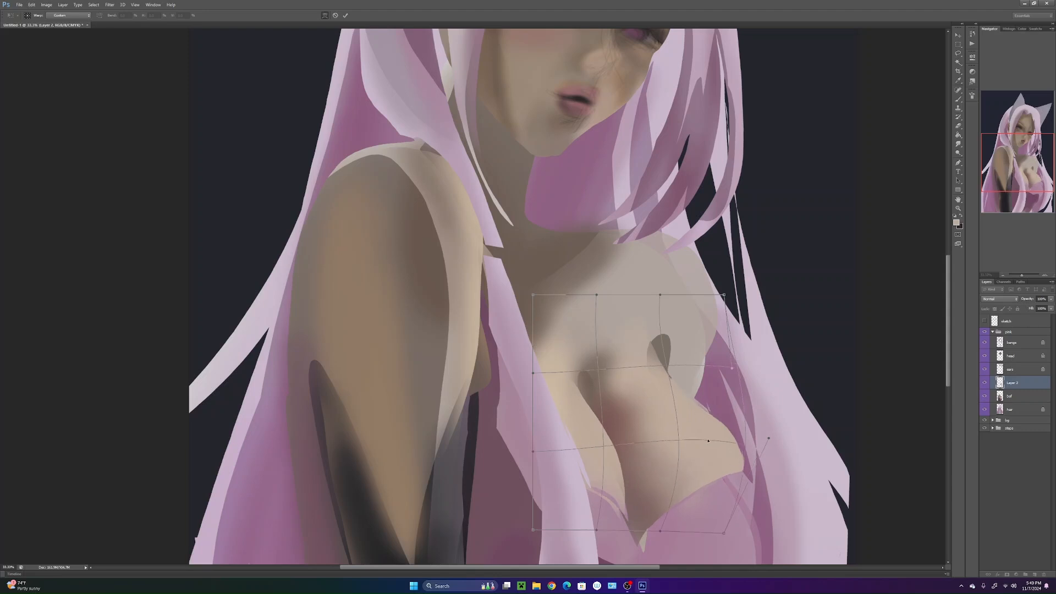
pyautogui.moveTo(699, 377); pyautogui.dragTo(704, 374)
pyautogui.moveTo(676, 335); pyautogui.dragTo(671, 332)
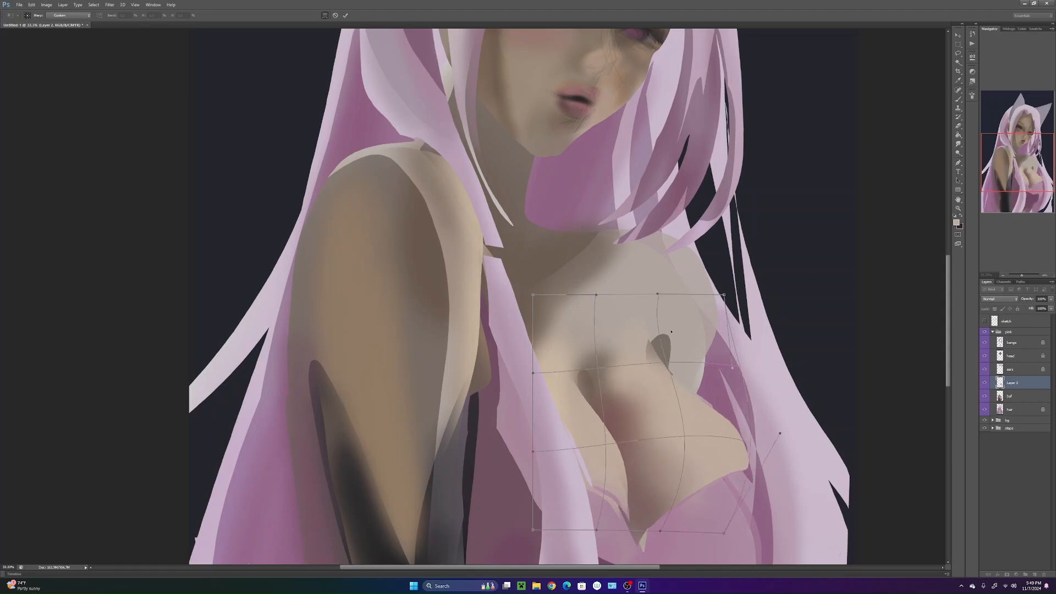
pyautogui.press('Return')
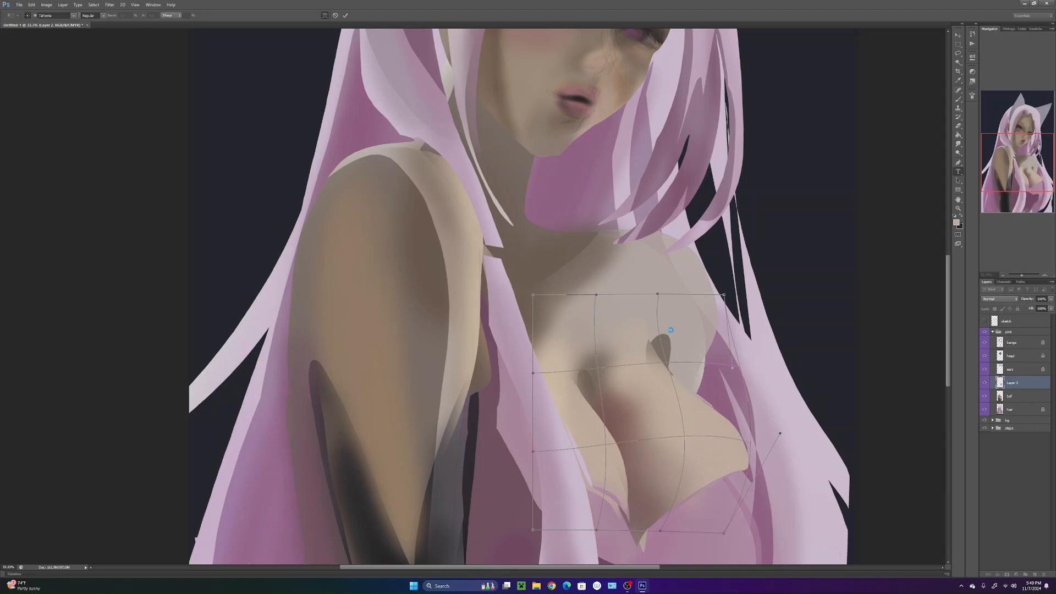
pyautogui.press('t')
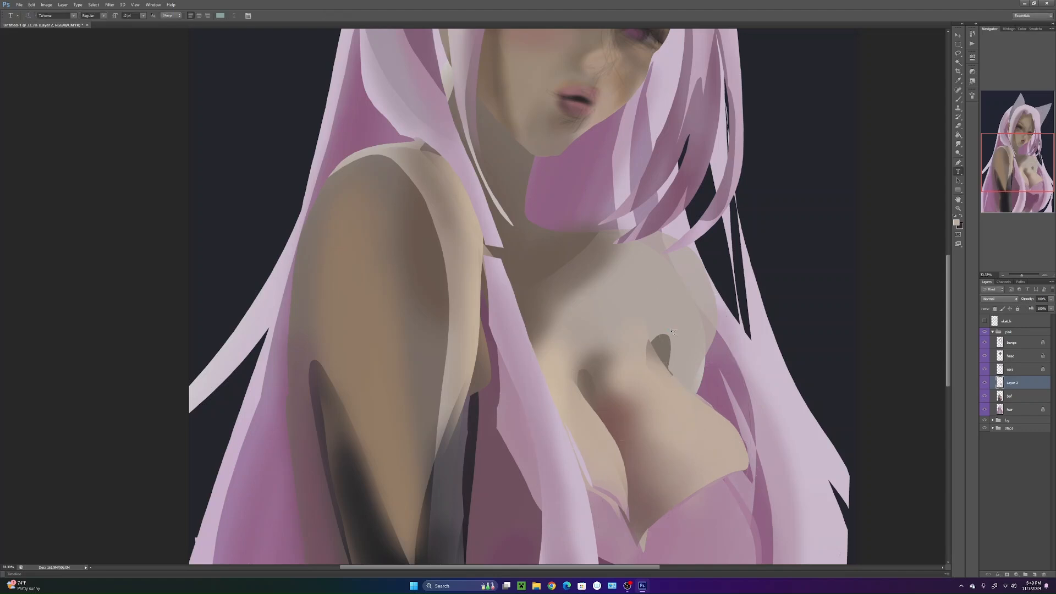
# - Show the sketch layer again, brush a sampled reddish brown over the upper chest, and lock the copied chest layer's transparent pixels
pyautogui.press('b')
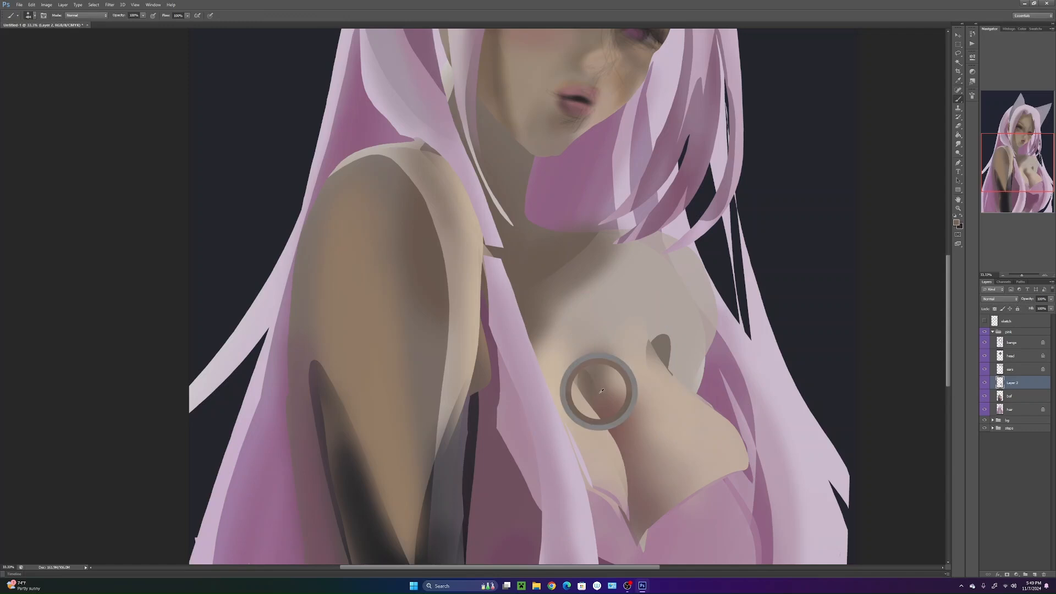
pyautogui.moveTo(537, 300)
pyautogui.mouseDown()
pyautogui.moveTo(550, 344)
pyautogui.moveTo(605, 314)
pyautogui.mouseUp()
pyautogui.click(984, 321)
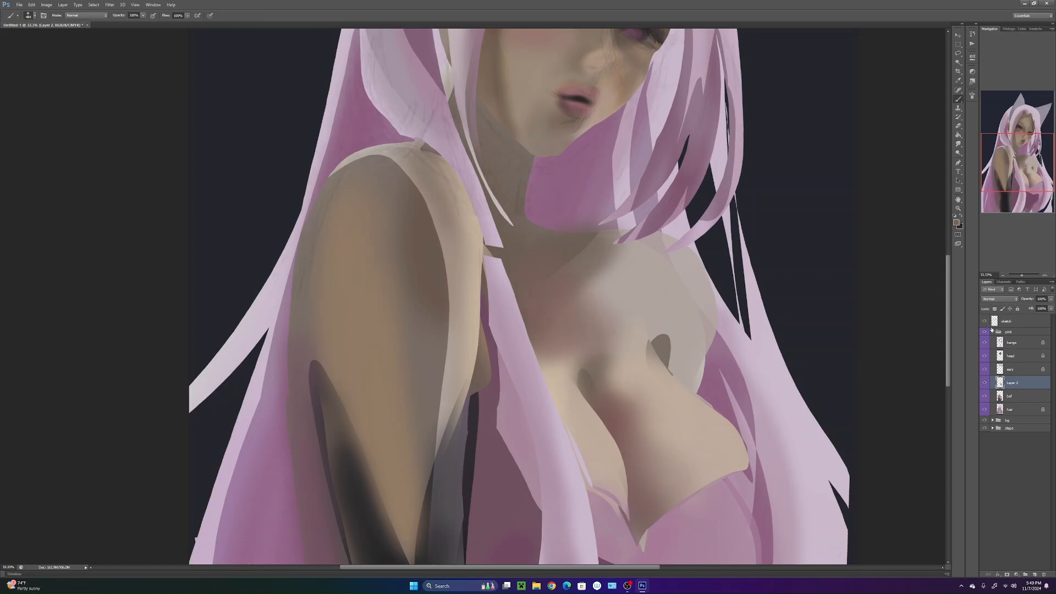
pyautogui.moveTo(571, 264); pyautogui.dragTo(602, 319)
pyautogui.moveTo(495, 165)
pyautogui.mouseDown()
pyautogui.moveTo(493, 140)
pyautogui.moveTo(513, 188)
pyautogui.moveTo(515, 169)
pyautogui.moveTo(528, 221)
pyautogui.moveTo(530, 188)
pyautogui.moveTo(526, 284)
pyautogui.mouseUp()
pyautogui.press('/')
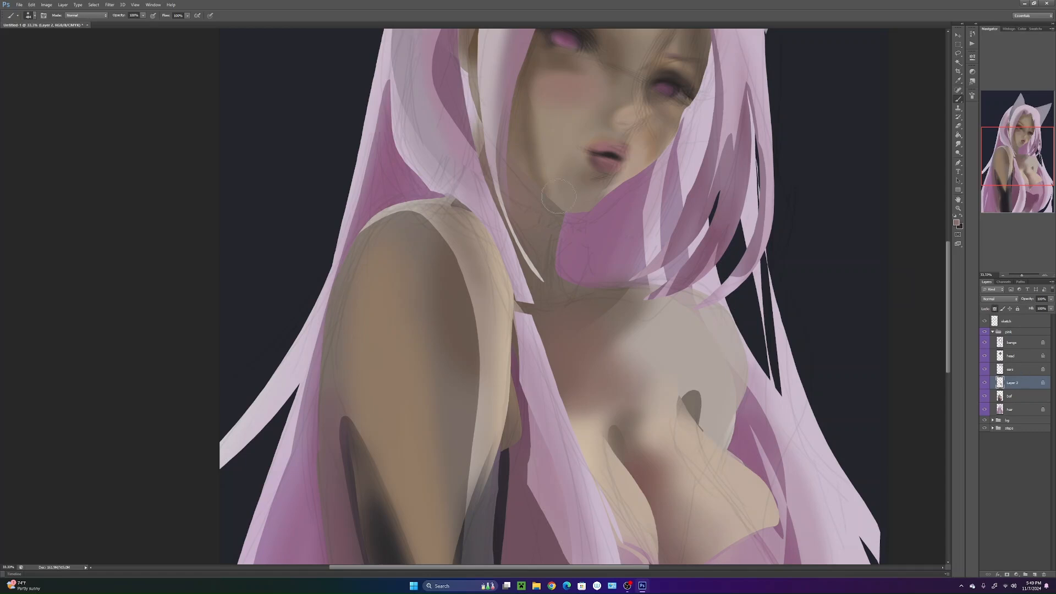
# - Merge the copied chest layer down into the body layer and touch up the neck sliver between the hair strands, picking dark plum #6d3647
pyautogui.hotkey('ctrl', 'e')
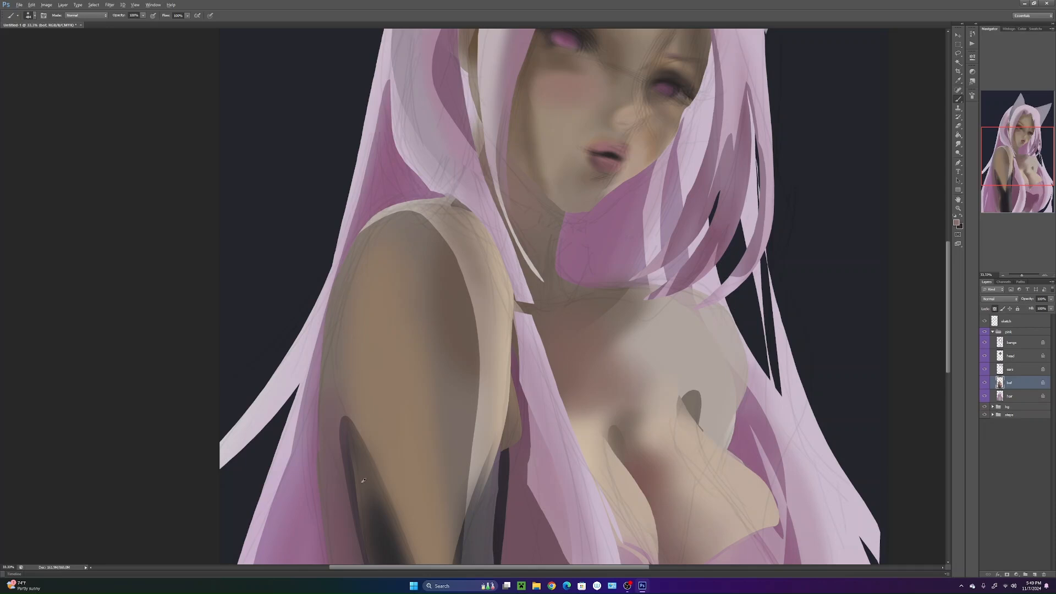
pyautogui.moveTo(473, 165); pyautogui.dragTo(482, 116)
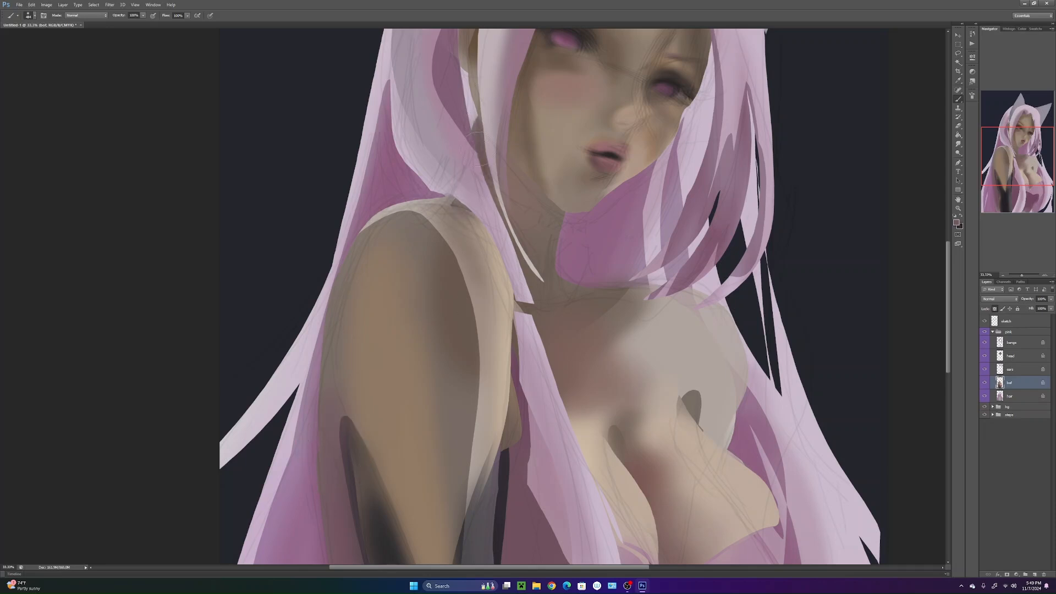
pyautogui.click(957, 223)
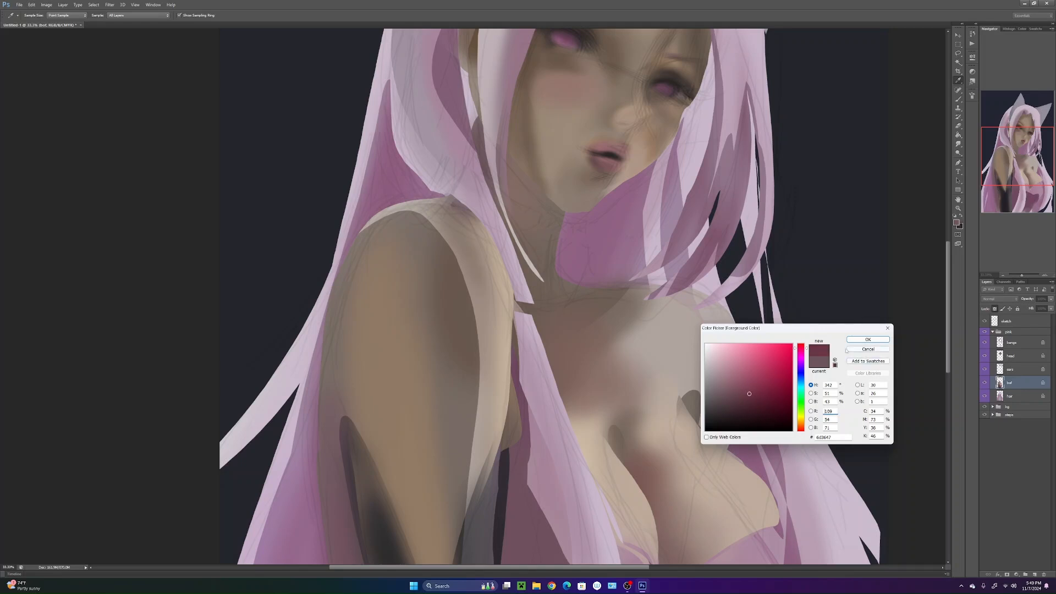
pyautogui.click(866, 340)
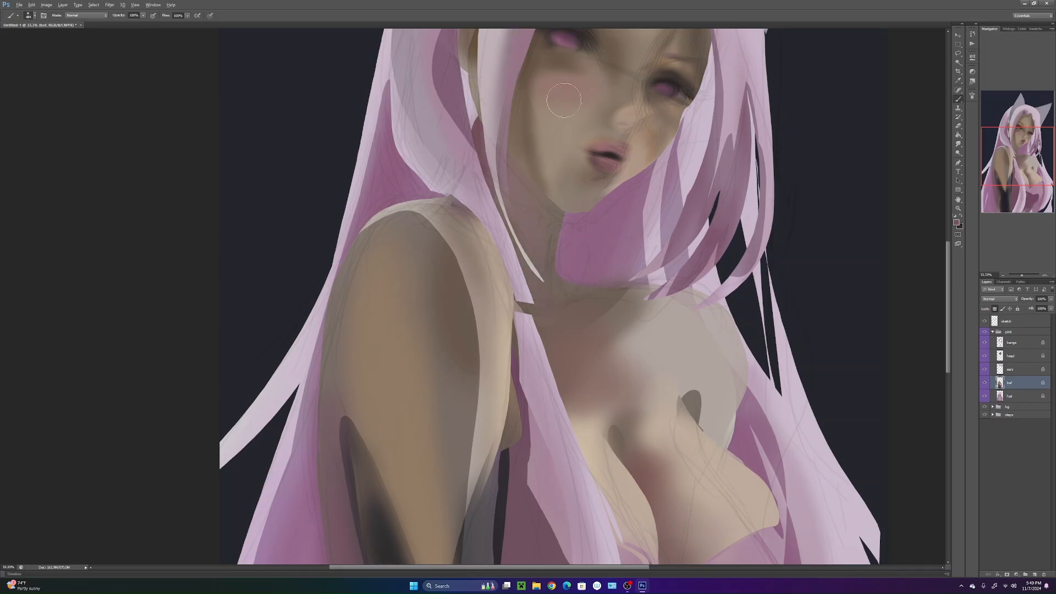
# - Draw the collarbone and the far edge of the neck in dark brown with a small, harder brush
pyautogui.rightClick(569, 165)
pyautogui.moveTo(601, 196); pyautogui.dragTo(622, 196)
pyautogui.click(592, 180)
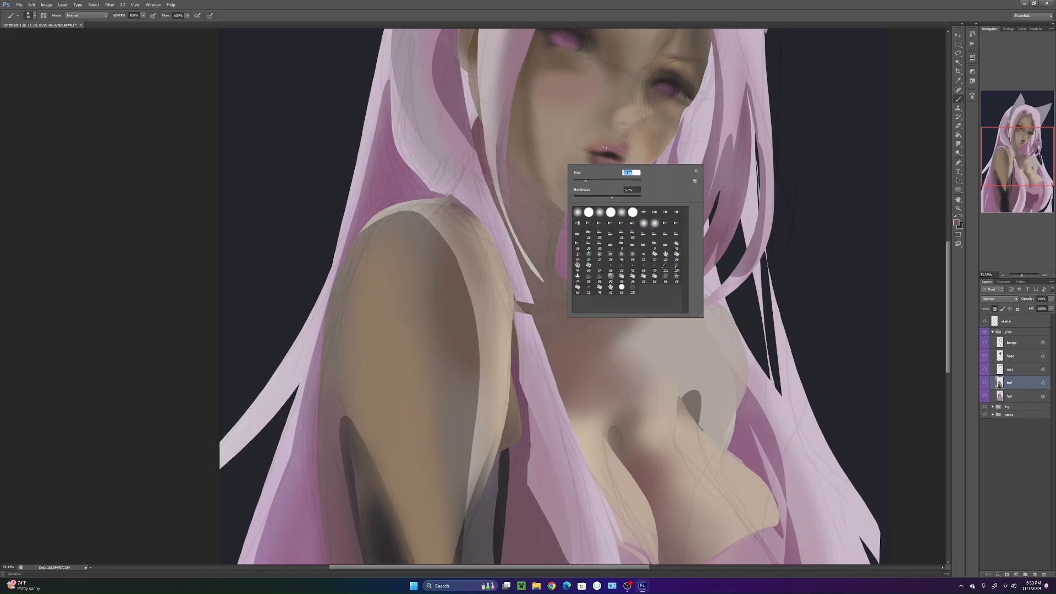
pyautogui.press('Return')
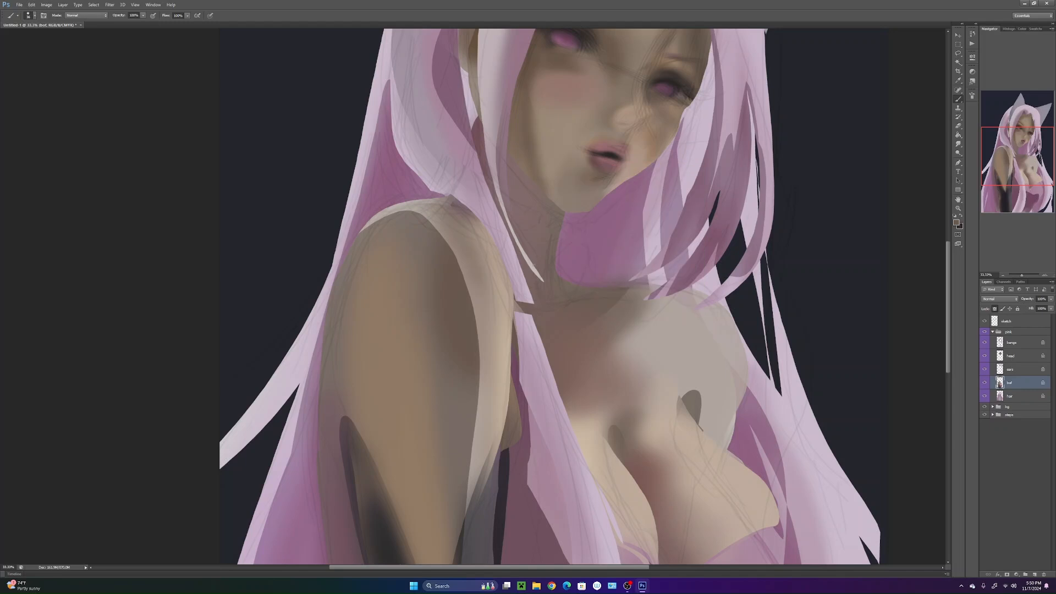
pyautogui.click(957, 221)
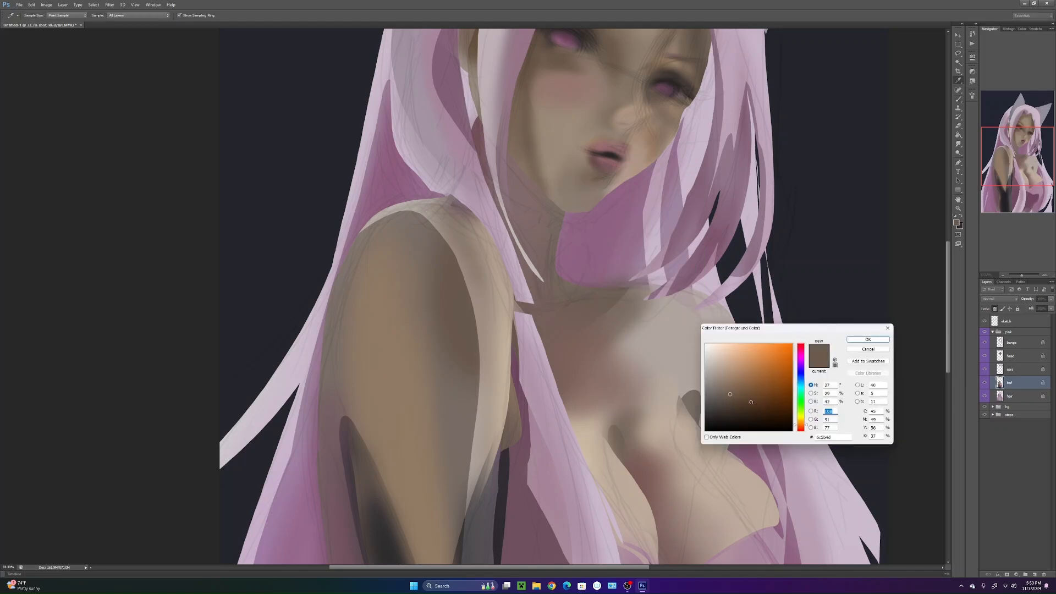
pyautogui.click(803, 428)
pyautogui.moveTo(729, 401); pyautogui.dragTo(735, 404)
pyautogui.click(867, 339)
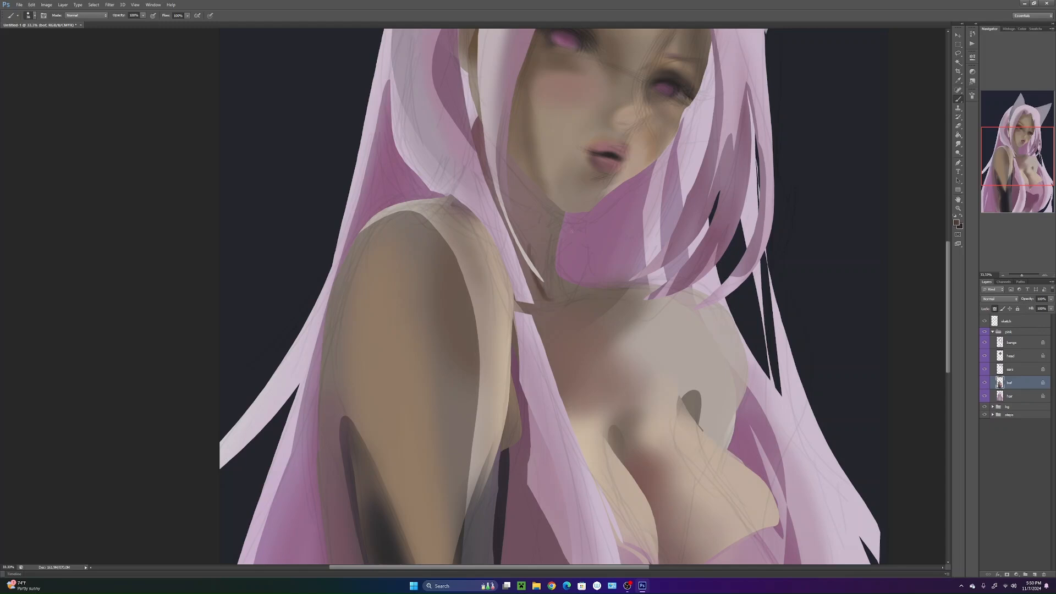
pyautogui.moveTo(560, 298); pyautogui.dragTo(648, 287)
pyautogui.moveTo(565, 213)
pyautogui.mouseDown()
pyautogui.moveTo(562, 275)
pyautogui.moveTo(603, 292)
pyautogui.mouseUp()
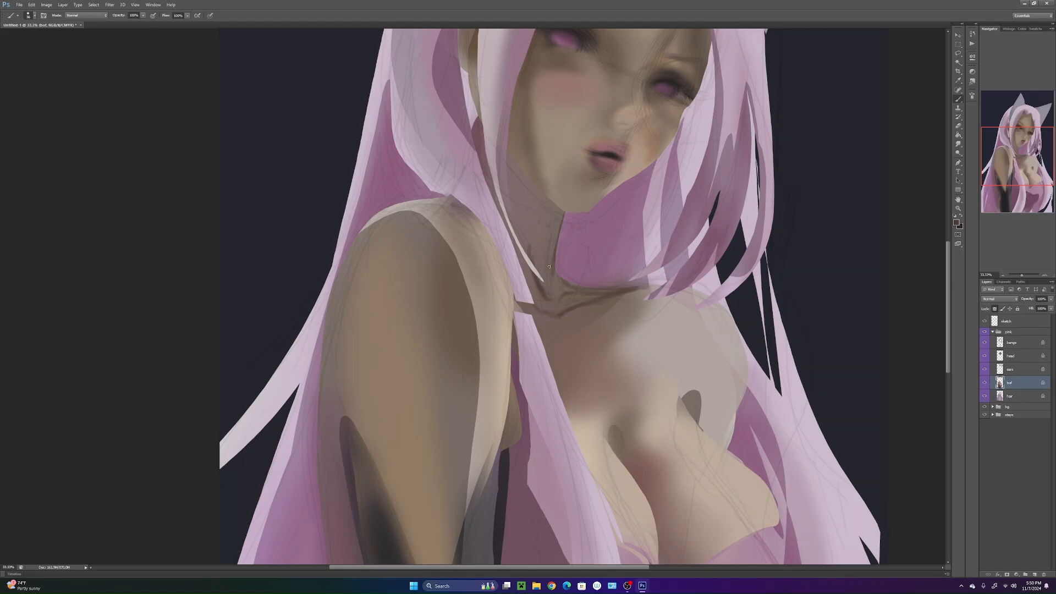
# - Shade the neck below the jaw with a larger brush, layering reddish and brown tones sampled from the chest and face
pyautogui.rightClick(582, 252)
pyautogui.click(600, 268)
pyautogui.click(566, 278)
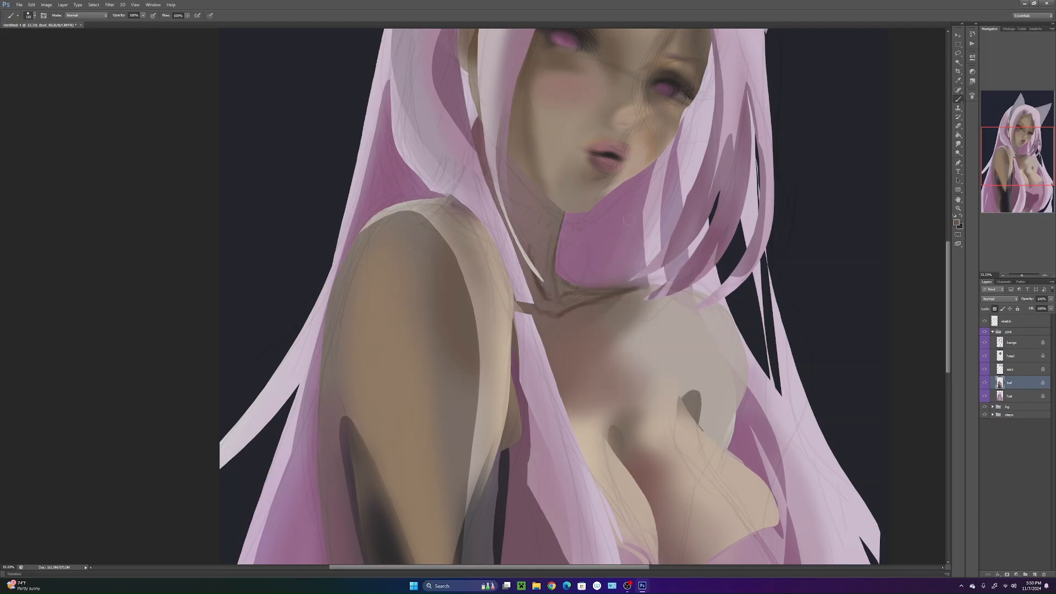
pyautogui.keyDown('alt'); pyautogui.click(571, 307); pyautogui.keyUp('alt')
pyautogui.keyDown('alt'); pyautogui.click(584, 285); pyautogui.keyUp('alt')
pyautogui.moveTo(521, 157); pyautogui.dragTo(544, 226)
pyautogui.moveTo(519, 177); pyautogui.dragTo(550, 241)
pyautogui.moveTo(509, 161); pyautogui.dragTo(535, 236)
pyautogui.moveTo(537, 190); pyautogui.dragTo(556, 220)
pyautogui.moveTo(510, 149); pyautogui.dragTo(530, 234)
pyautogui.moveTo(531, 196); pyautogui.dragTo(541, 245)
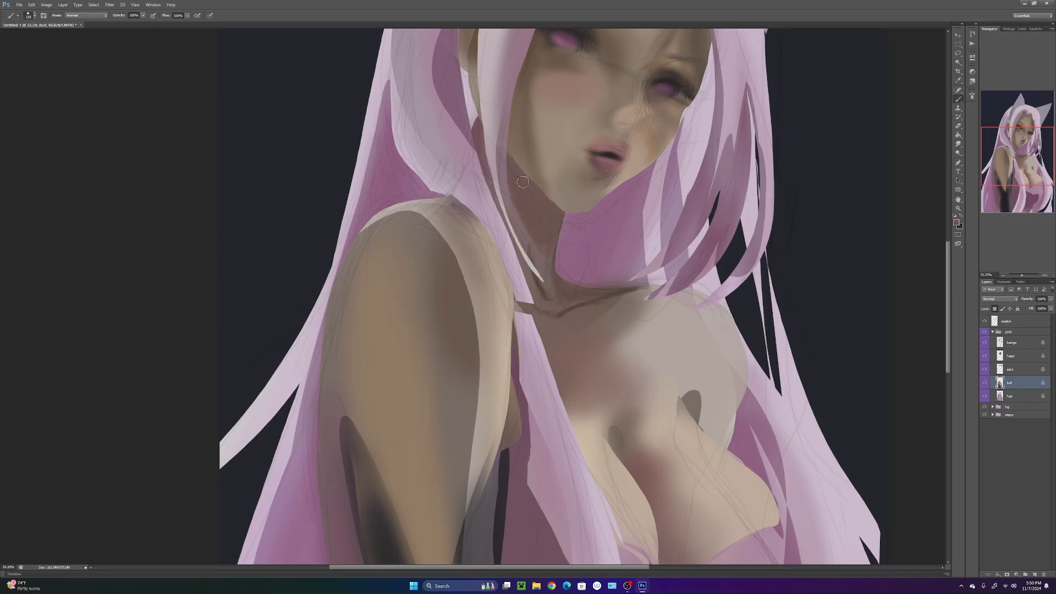
pyautogui.keyDown('alt'); pyautogui.click(576, 50); pyautogui.keyUp('alt')
pyautogui.moveTo(509, 157); pyautogui.dragTo(542, 231)
# - Sample light skin tones and try a highlight at the base of the neck, undoing the last stroke
pyautogui.keyDown('alt'); pyautogui.click(697, 61); pyautogui.keyUp('alt')
pyautogui.moveTo(658, 468)
pyautogui.mouseDown()
pyautogui.moveTo(681, 361)
pyautogui.moveTo(675, 431)
pyautogui.mouseUp()
pyautogui.keyDown('alt'); pyautogui.click(655, 352); pyautogui.keyUp('alt')
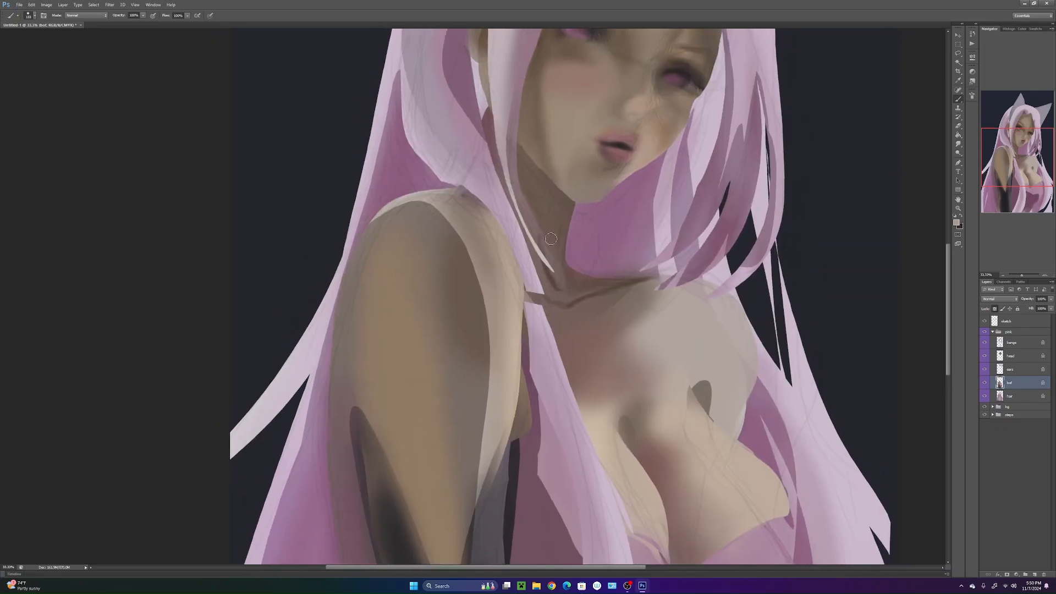
pyautogui.moveTo(535, 256)
pyautogui.mouseDown()
pyautogui.moveTo(545, 295)
pyautogui.moveTo(573, 247)
pyautogui.moveTo(575, 274)
pyautogui.moveTo(602, 223)
pyautogui.moveTo(577, 284)
pyautogui.mouseUp()
pyautogui.hotkey('ctrl', 'z')
# - Select the inner shoulder freehand along the hair strand, from the top of the shoulder down to the armpit
pyautogui.press('l')
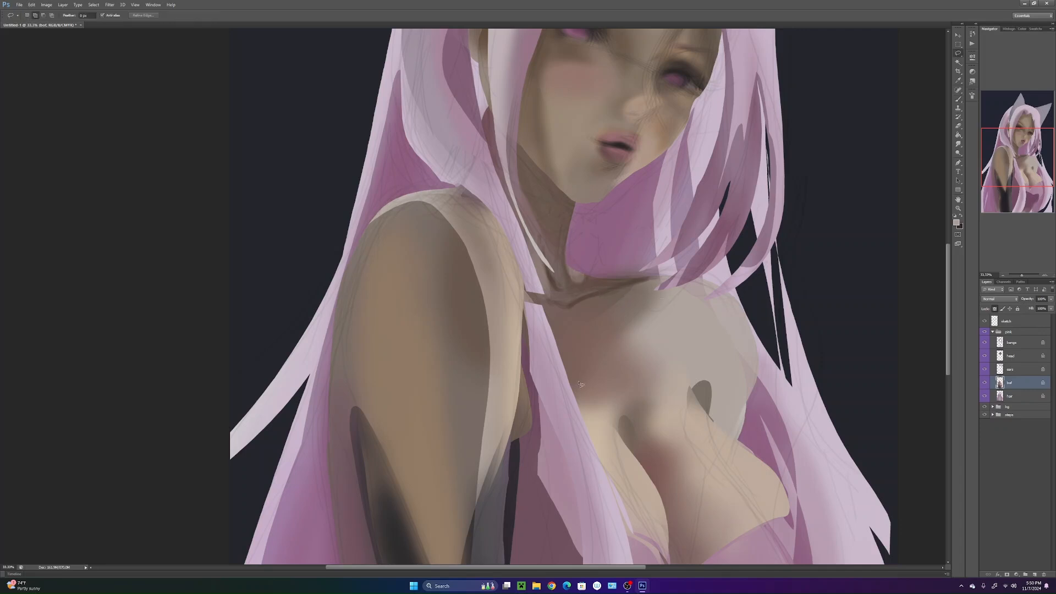
pyautogui.moveTo(501, 227); pyautogui.dragTo(505, 246)
pyautogui.moveTo(505, 437); pyautogui.dragTo(500, 450)
pyautogui.hotkey('ctrl', 'd')
pyautogui.press('b')
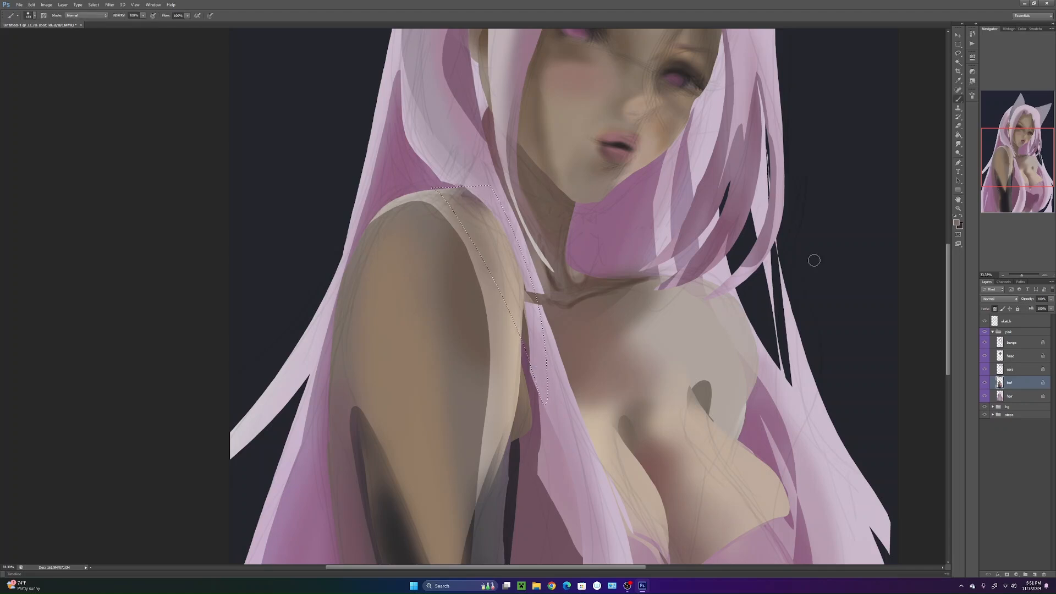
# - Brush a dark brown (#56351e) shadow along the selected shoulder beneath the hair strand and deselect
pyautogui.click(957, 223)
pyautogui.click(763, 402)
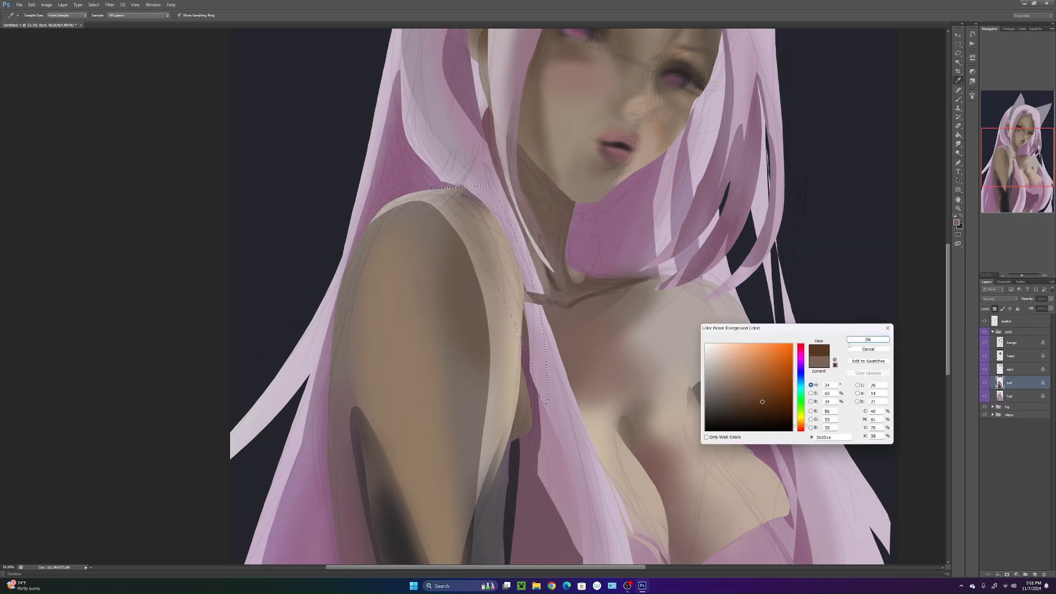
pyautogui.click(868, 339)
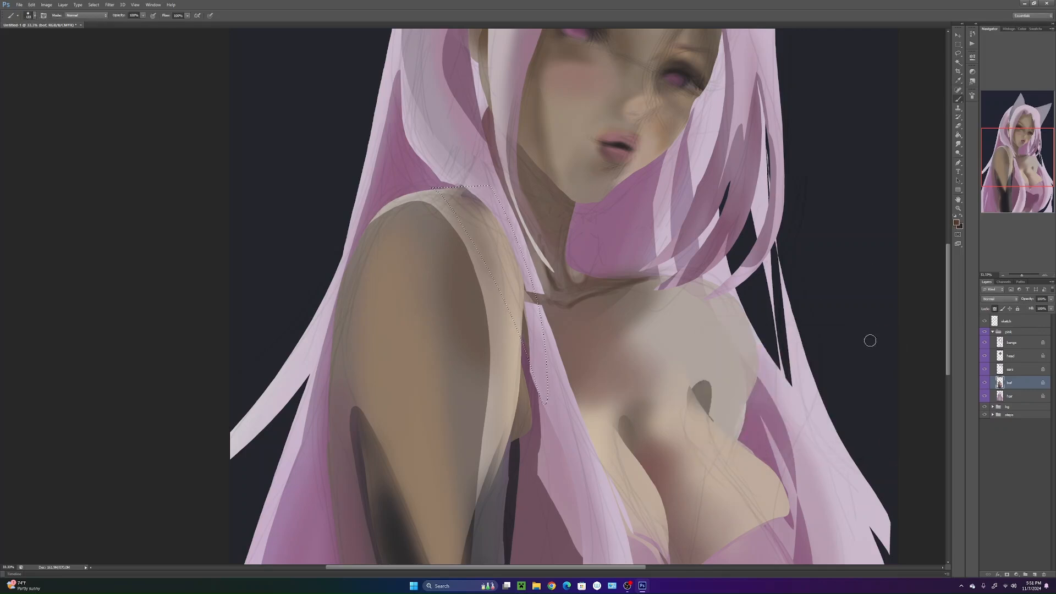
pyautogui.rightClick(478, 330)
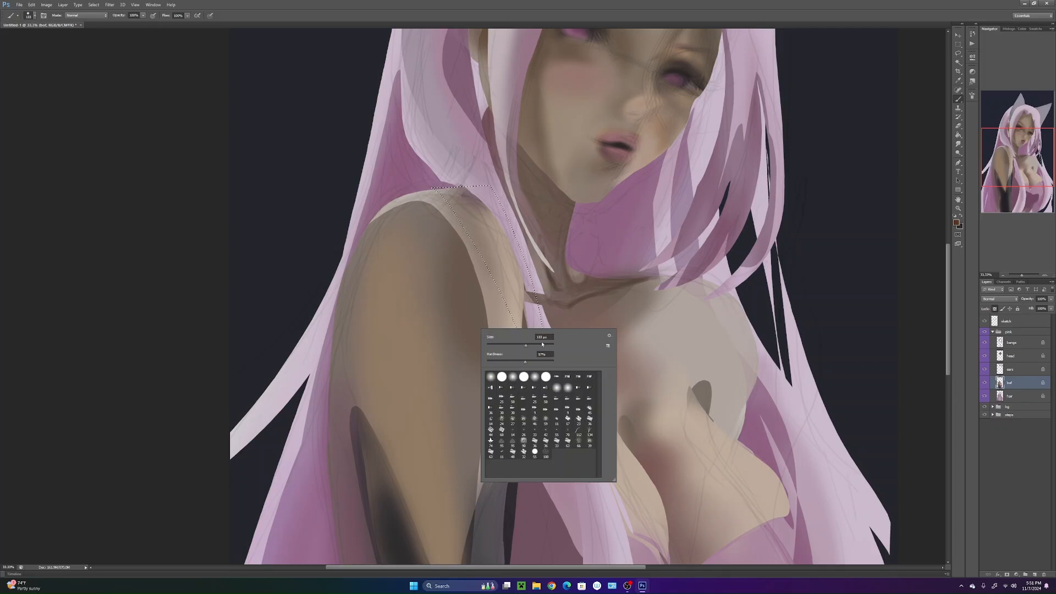
pyautogui.moveTo(458, 174); pyautogui.dragTo(477, 186)
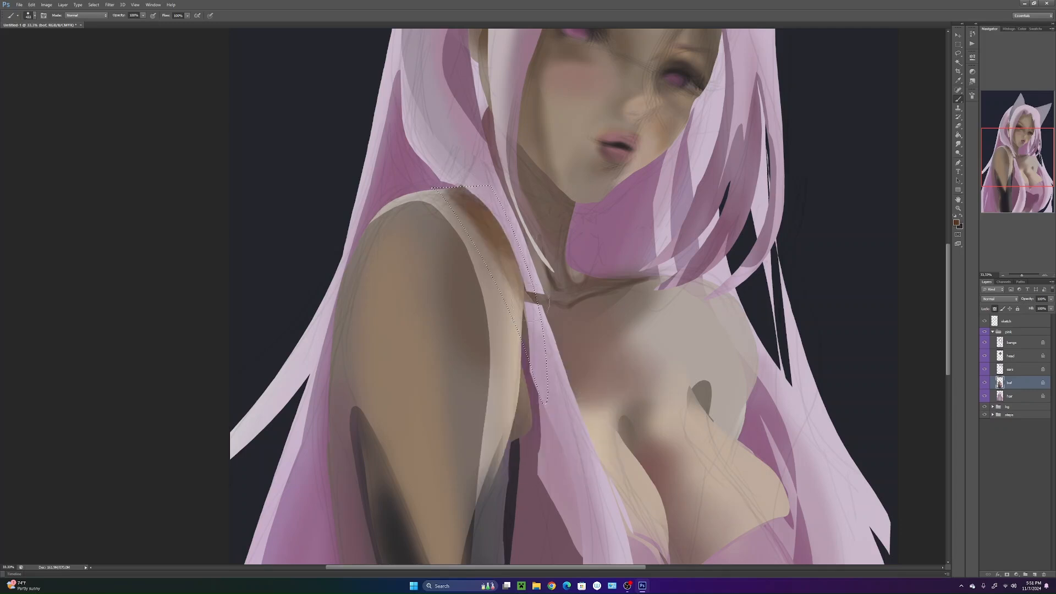
pyautogui.rightClick(505, 228)
pyautogui.press('Return')
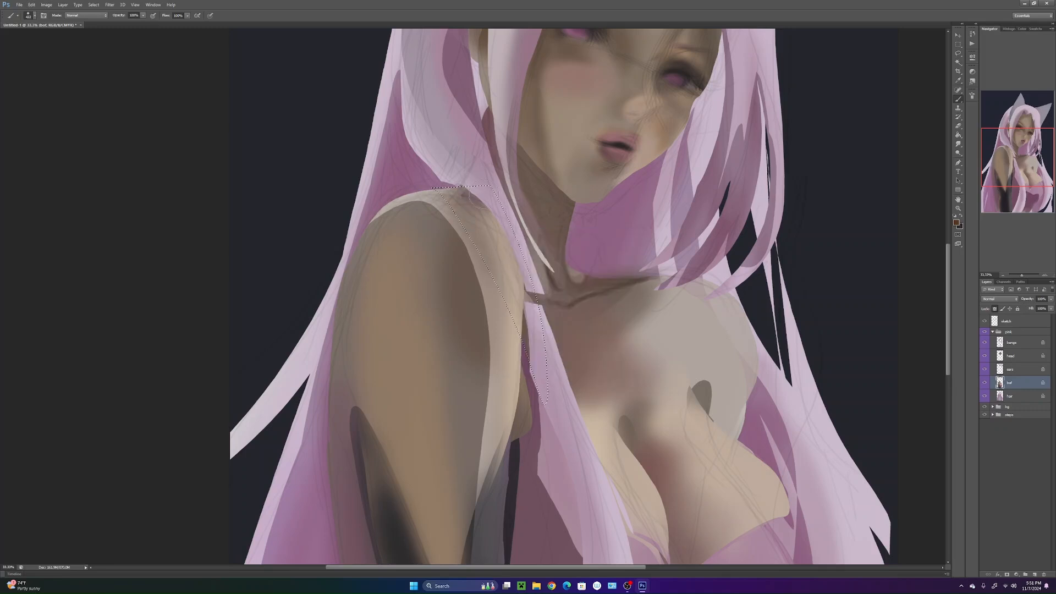
pyautogui.moveTo(461, 191); pyautogui.dragTo(580, 325)
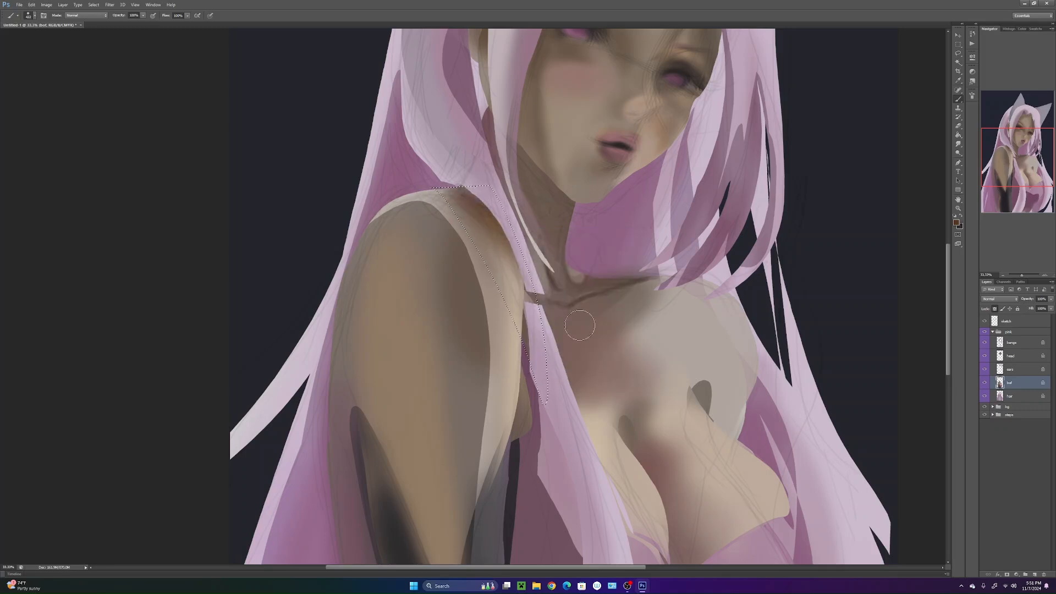
pyautogui.hotkey('ctrl', 'd')
# - Blend the hard-edged light band on the upper arm into the surrounding shading with sampled skin tones
pyautogui.moveTo(655, 360); pyautogui.dragTo(665, 431)
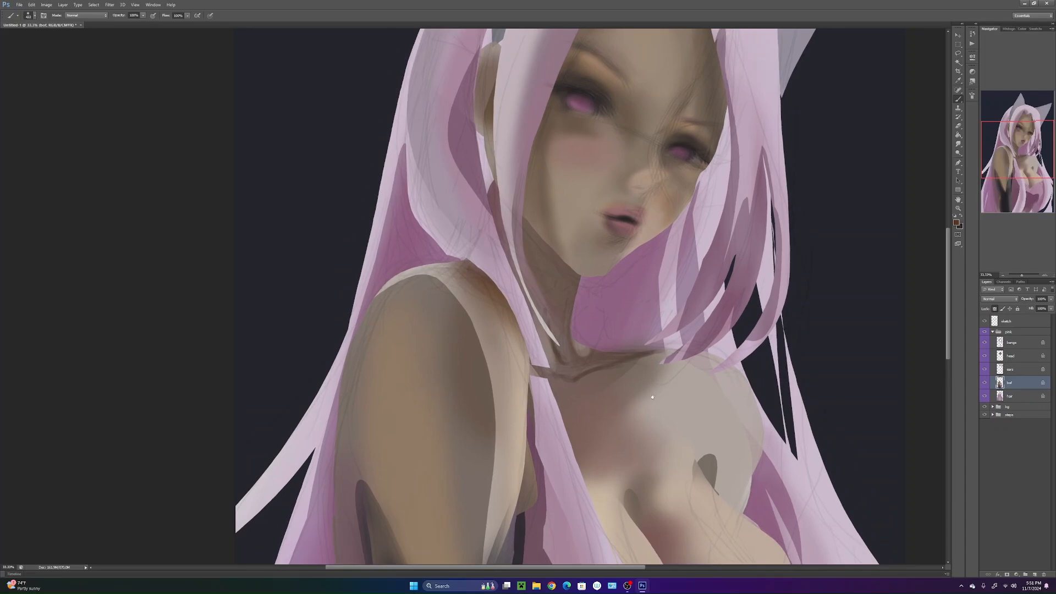
pyautogui.moveTo(651, 386); pyautogui.dragTo(610, 290)
pyautogui.moveTo(425, 192); pyautogui.dragTo(457, 435)
pyautogui.moveTo(585, 384); pyautogui.dragTo(579, 340)
pyautogui.moveTo(613, 466); pyautogui.dragTo(550, 361)
pyautogui.moveTo(566, 410); pyautogui.dragTo(588, 417)
pyautogui.moveTo(600, 401); pyautogui.dragTo(626, 407)
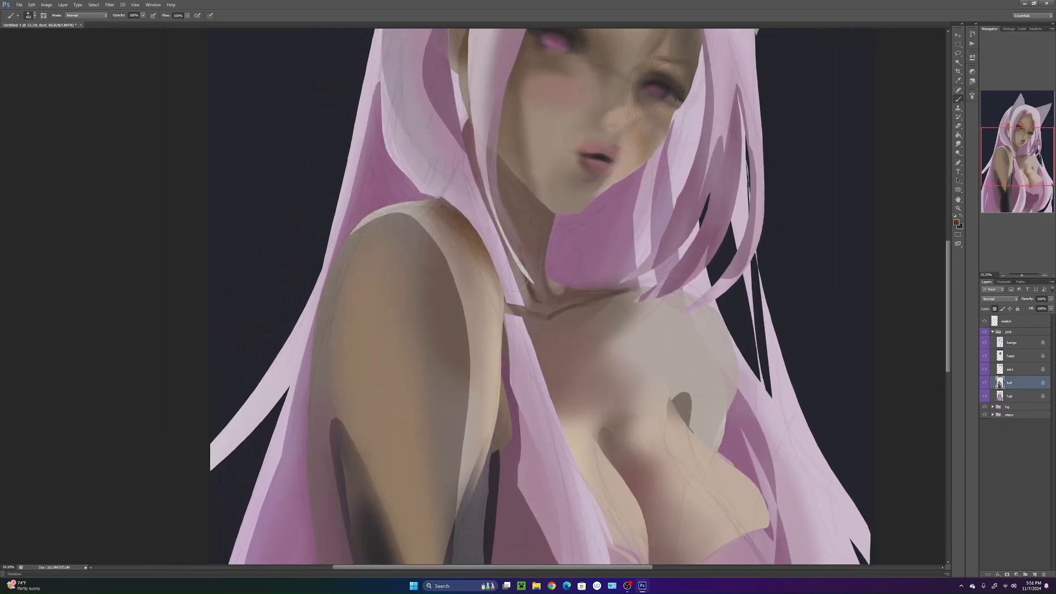
pyautogui.moveTo(419, 222); pyautogui.dragTo(446, 368)
pyautogui.keyDown('alt'); pyautogui.click(450, 315); pyautogui.keyUp('alt')
pyautogui.keyDown('alt'); pyautogui.click(470, 291); pyautogui.keyUp('alt')
pyautogui.moveTo(466, 316); pyautogui.dragTo(452, 489)
pyautogui.moveTo(456, 347); pyautogui.dragTo(443, 534)
pyautogui.keyDown('alt'); pyautogui.click(432, 357); pyautogui.keyUp('alt')
pyautogui.moveTo(429, 279)
pyautogui.mouseDown()
pyautogui.moveTo(407, 272)
pyautogui.moveTo(437, 301)
pyautogui.moveTo(422, 255)
pyautogui.moveTo(427, 334)
pyautogui.mouseUp()
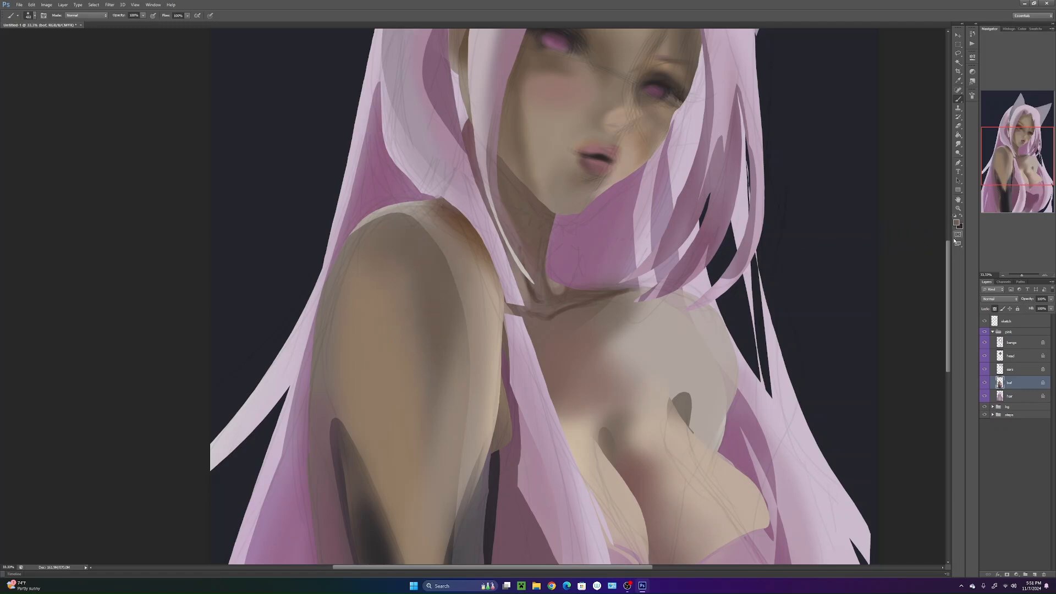
# - Brush a cool light down the middle of the upper arm with pale teal (#b1ddd5) and blend it with a sampled tone
pyautogui.click(957, 223)
pyautogui.click(799, 391)
pyautogui.click(722, 355)
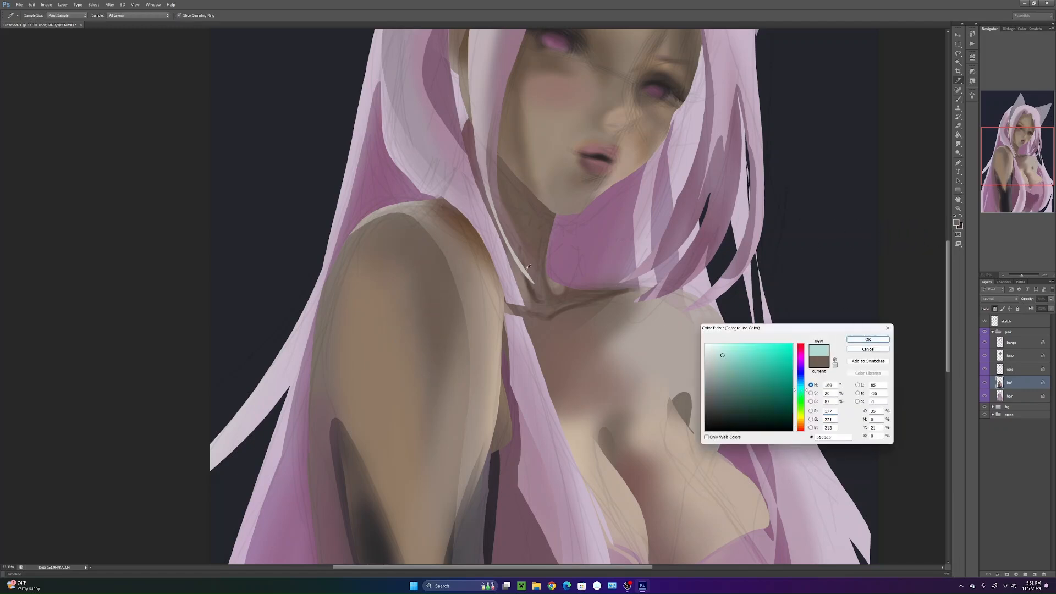
pyautogui.click(872, 340)
pyautogui.moveTo(413, 278); pyautogui.dragTo(385, 476)
pyautogui.keyDown('alt'); pyautogui.click(408, 281); pyautogui.keyUp('alt')
pyautogui.moveTo(414, 277); pyautogui.dragTo(402, 443)
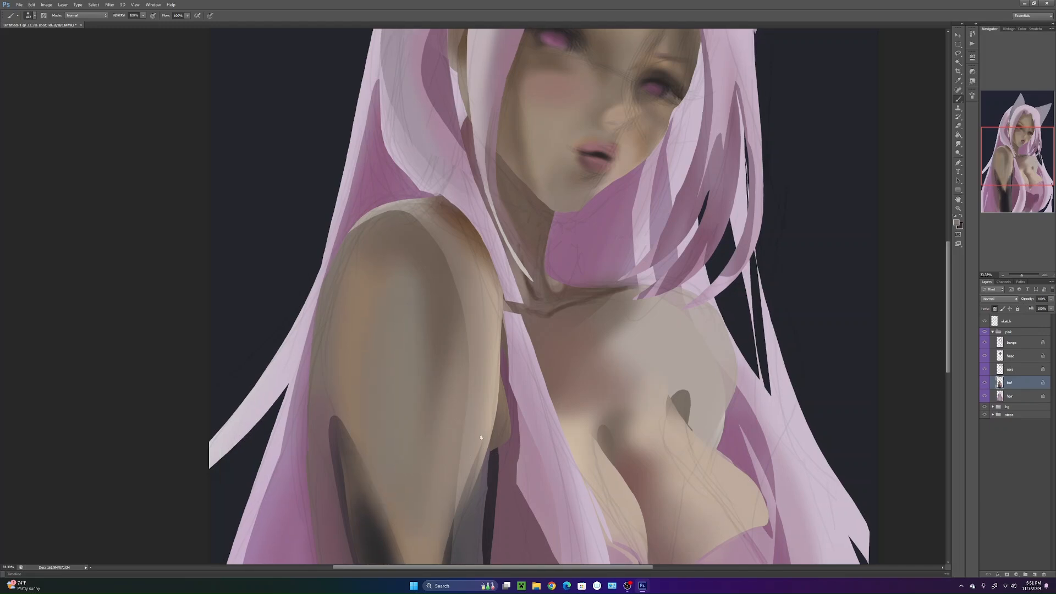
# - Select the near collarbone area freehand, brush a lighter skin tone along its edge at the neck base, and deselect
pyautogui.scroll(-3, 430, 357)
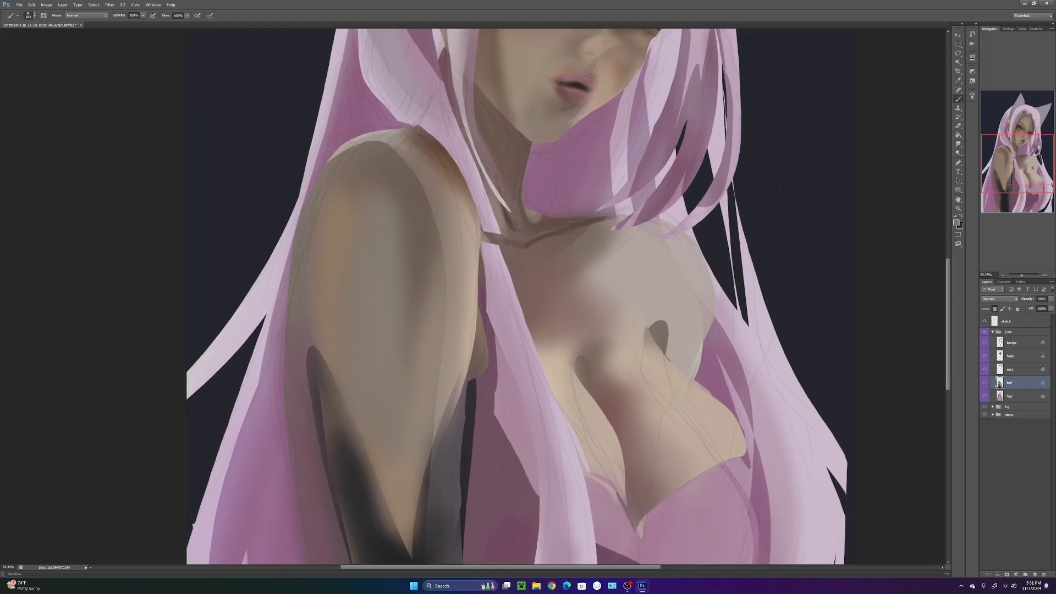
pyautogui.keyDown('alt'); pyautogui.click(520, 253); pyautogui.keyUp('alt')
pyautogui.moveTo(521, 253)
pyautogui.mouseDown()
pyautogui.moveTo(491, 230)
pyautogui.moveTo(505, 271)
pyautogui.moveTo(509, 257)
pyautogui.moveTo(560, 251)
pyautogui.mouseUp()
pyautogui.press('l')
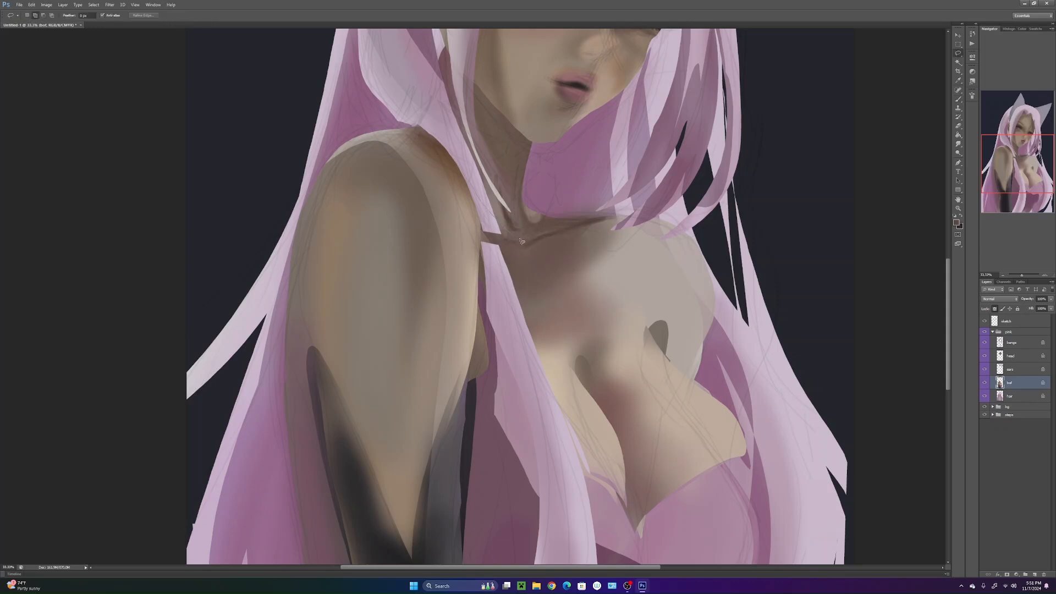
pyautogui.moveTo(527, 293); pyautogui.dragTo(492, 313)
pyautogui.press('b')
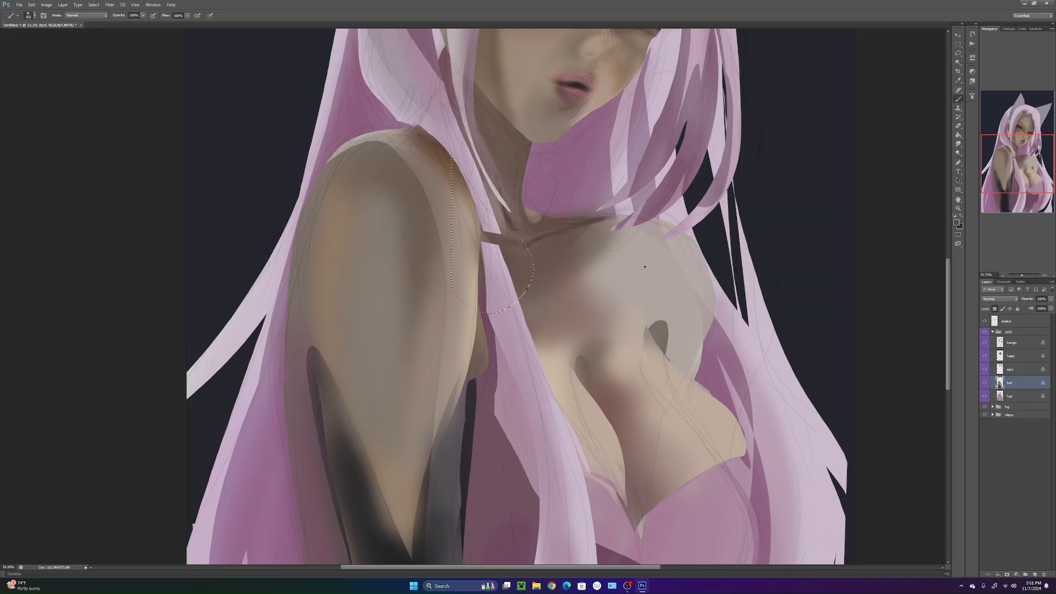
pyautogui.moveTo(515, 223)
pyautogui.mouseDown()
pyautogui.moveTo(498, 207)
pyautogui.moveTo(525, 248)
pyautogui.mouseUp()
pyautogui.hotkey('ctrl', 'd')
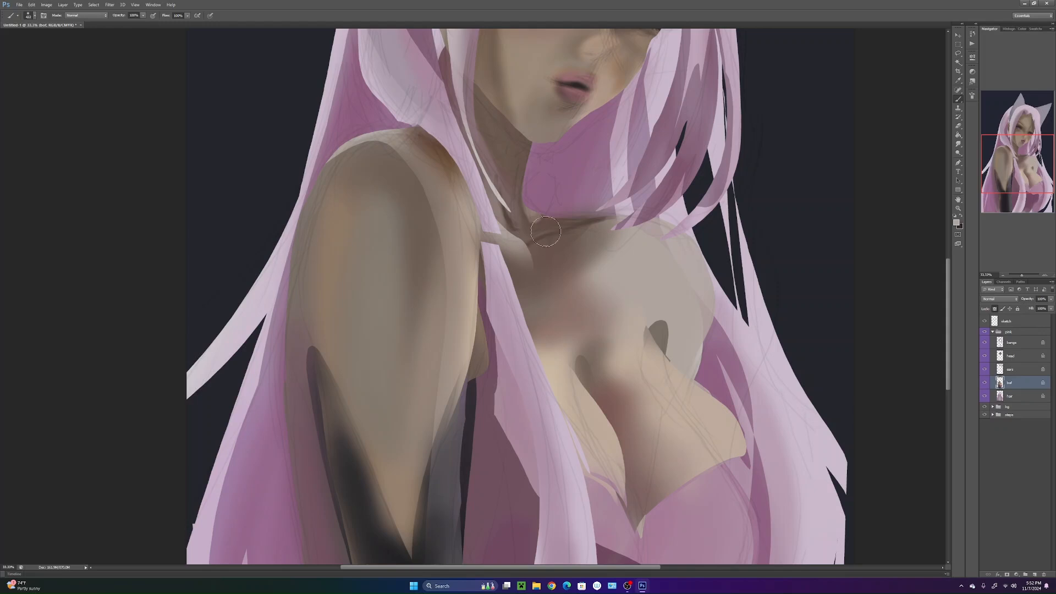
# - Select the area below the far collarbone freehand, brush its upper edge with a sampled skin tone, and deselect
pyautogui.press('l')
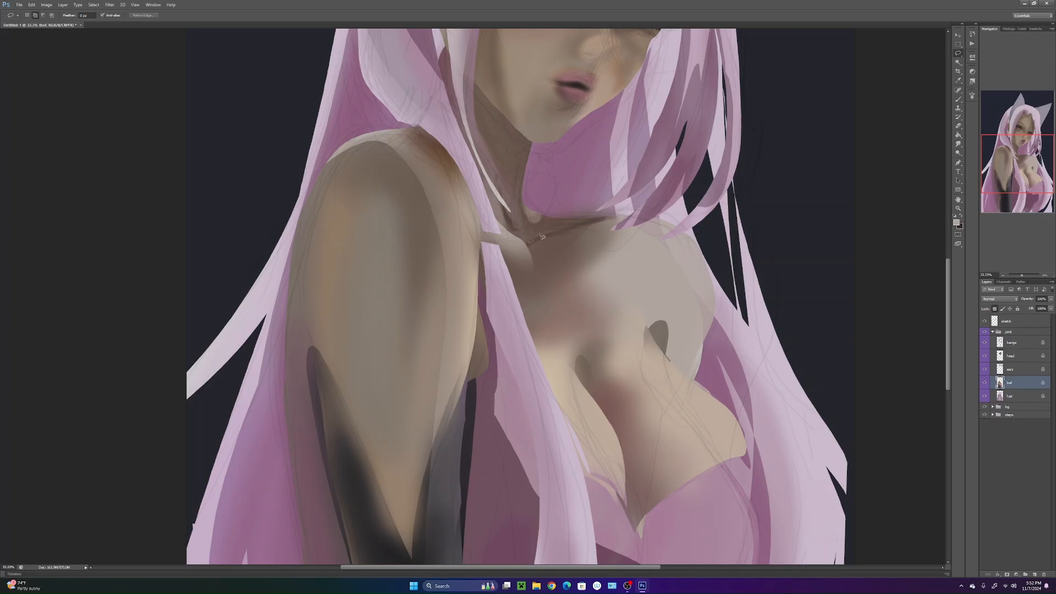
pyautogui.moveTo(597, 220)
pyautogui.mouseDown()
pyautogui.moveTo(688, 253)
pyautogui.moveTo(531, 242)
pyautogui.mouseUp()
pyautogui.press('b')
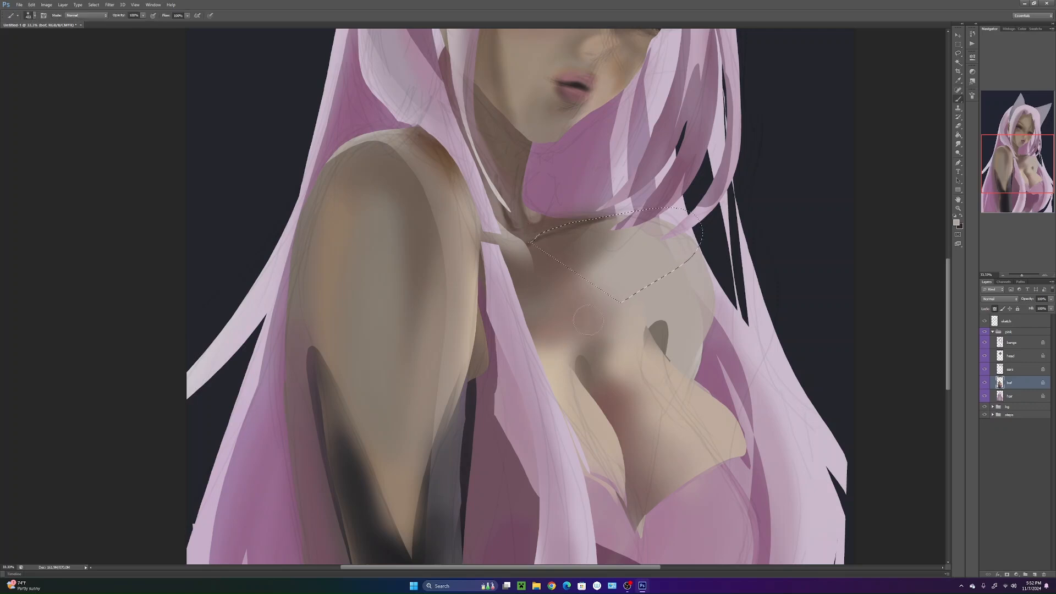
pyautogui.press('l')
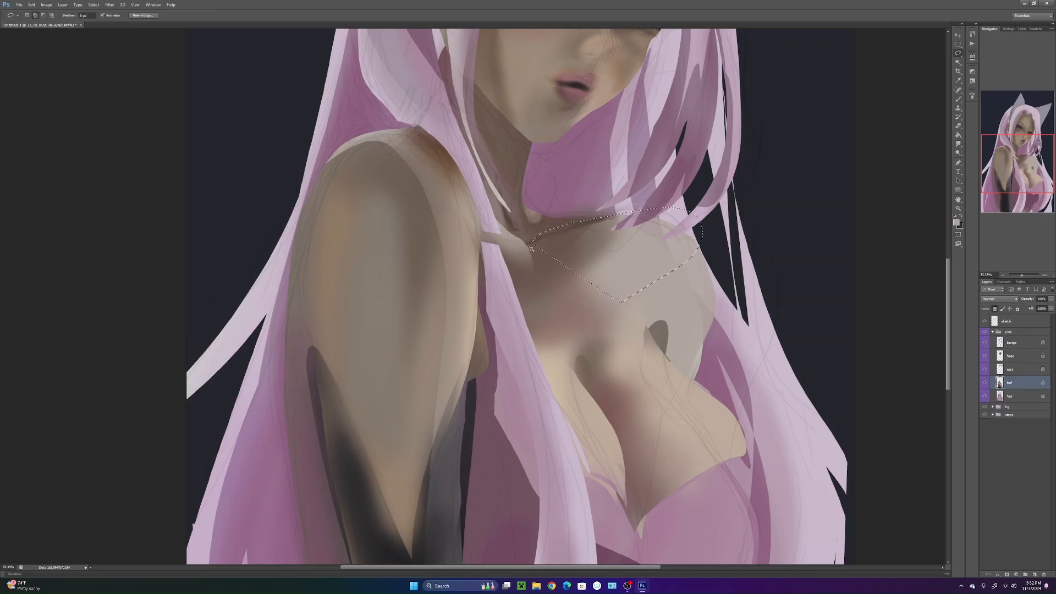
pyautogui.press('b')
pyautogui.keyDown('alt'); pyautogui.click(565, 219); pyautogui.keyUp('alt')
pyautogui.moveTo(572, 234)
pyautogui.mouseDown()
pyautogui.moveTo(609, 231)
pyautogui.moveTo(615, 240)
pyautogui.moveTo(594, 244)
pyautogui.moveTo(605, 245)
pyautogui.mouseUp()
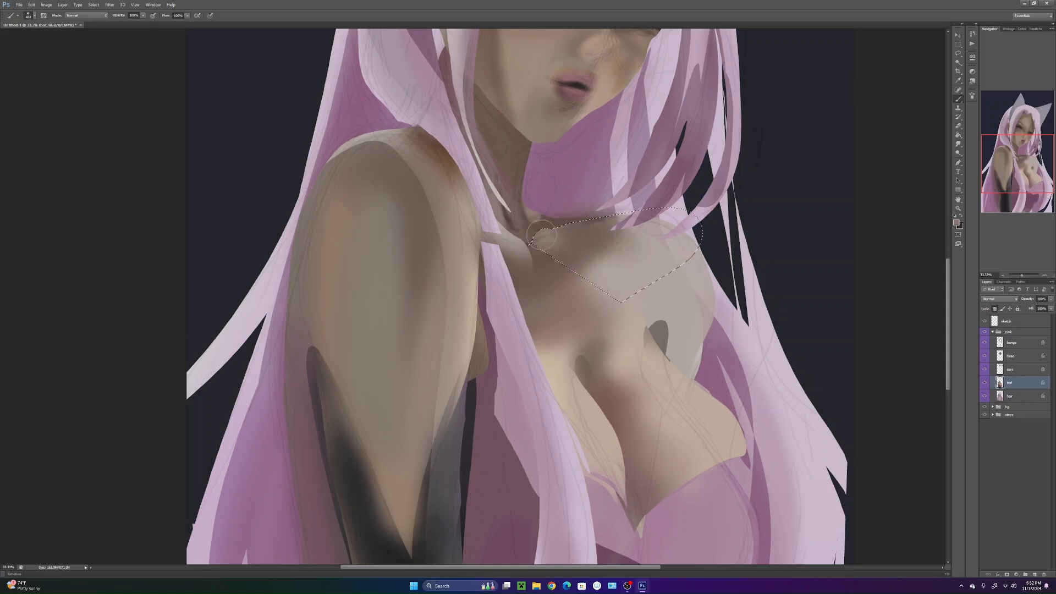
pyautogui.hotkey('ctrl', 'd')
# - Shade the upper chest and the far breast with a sampled brown, covering the pale grey area
pyautogui.keyDown('alt'); pyautogui.click(553, 243); pyautogui.keyUp('alt')
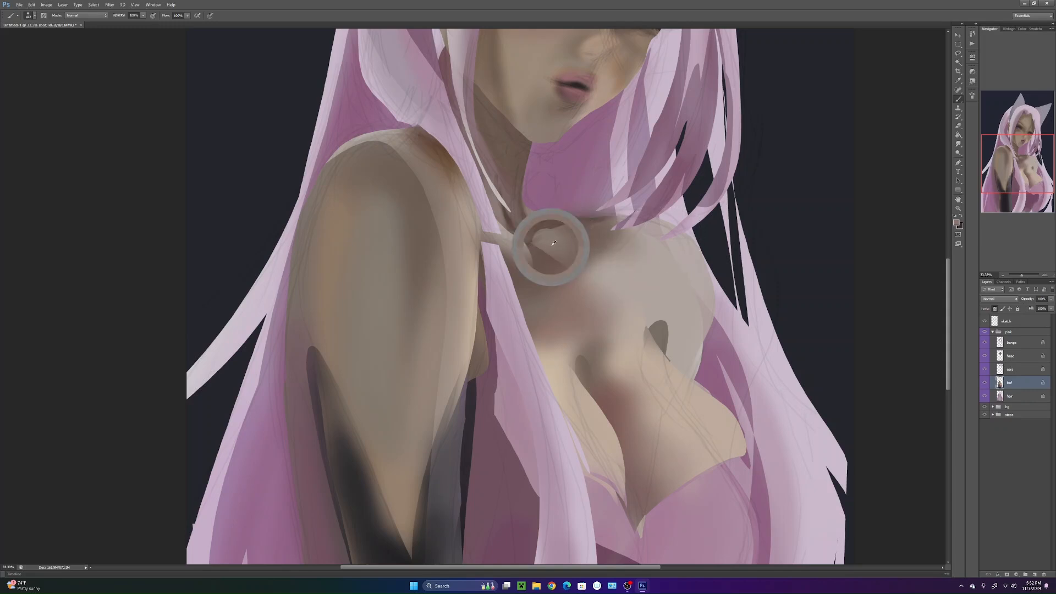
pyautogui.keyDown('alt'); pyautogui.click(585, 256); pyautogui.keyUp('alt')
pyautogui.moveTo(587, 264)
pyautogui.mouseDown()
pyautogui.moveTo(609, 244)
pyautogui.moveTo(622, 303)
pyautogui.mouseUp()
pyautogui.moveTo(633, 264)
pyautogui.mouseDown()
pyautogui.moveTo(639, 311)
pyautogui.moveTo(658, 259)
pyautogui.moveTo(674, 346)
pyautogui.moveTo(652, 336)
pyautogui.mouseUp()
pyautogui.moveTo(642, 284)
pyautogui.mouseDown()
pyautogui.moveTo(616, 281)
pyautogui.moveTo(624, 322)
pyautogui.mouseUp()
pyautogui.moveTo(667, 279); pyautogui.dragTo(653, 250)
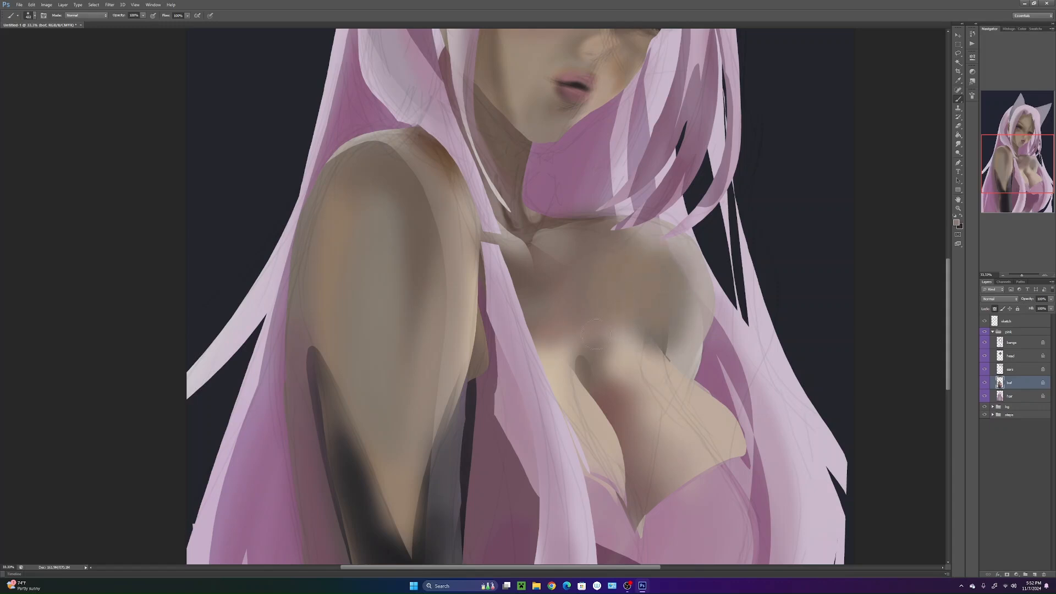
# - Blend the upper chest between the breasts, the near collarbone and the top of the far breast with soft skin-tone strokes
pyautogui.moveTo(615, 307); pyautogui.dragTo(615, 346)
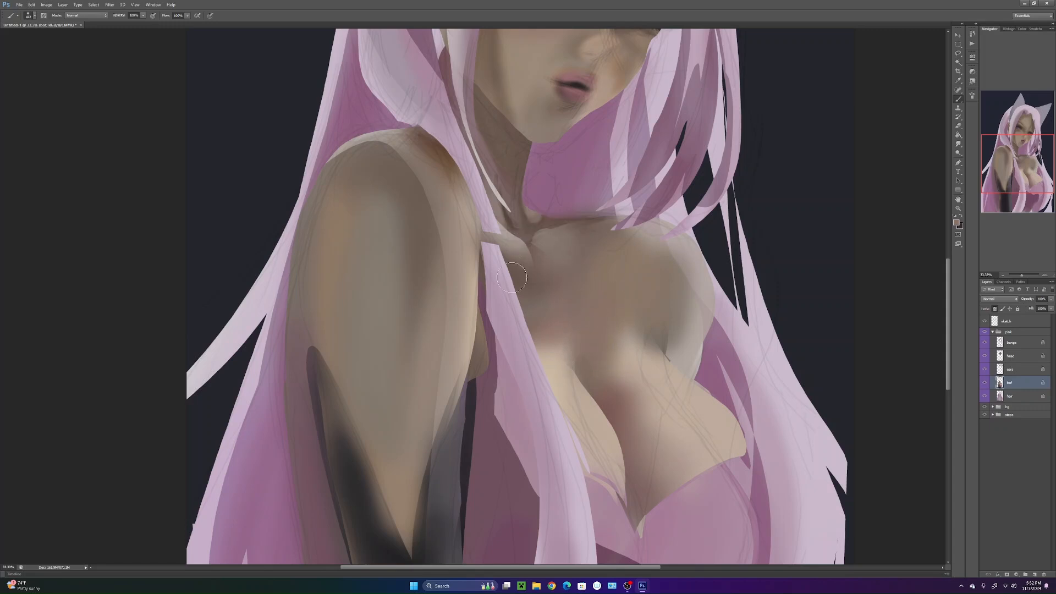
pyautogui.moveTo(515, 267); pyautogui.dragTo(513, 245)
pyautogui.keyDown('alt'); pyautogui.click(661, 375); pyautogui.keyUp('alt')
pyautogui.moveTo(650, 345); pyautogui.dragTo(628, 340)
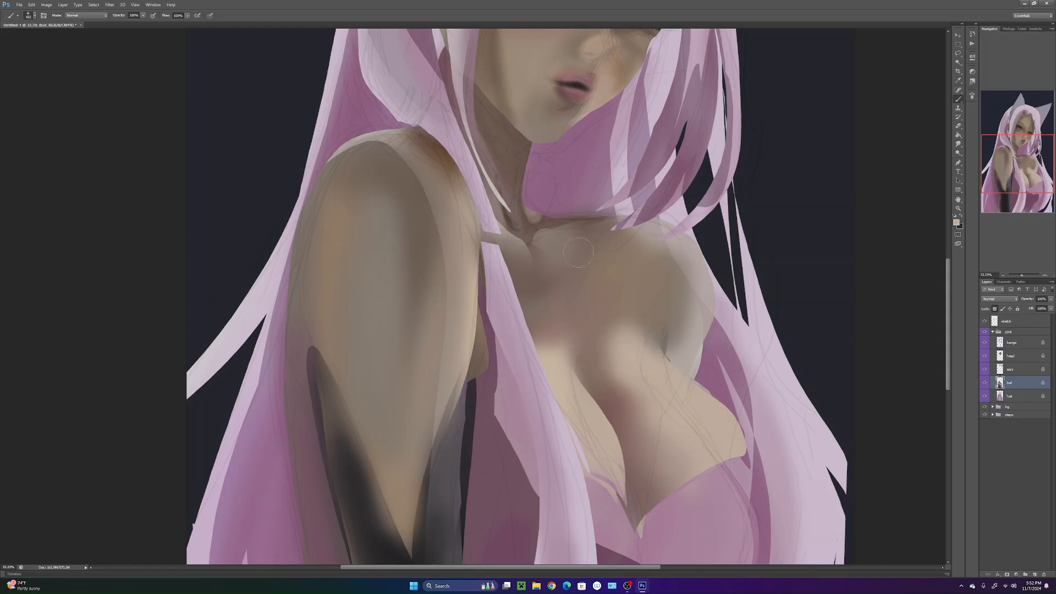
# - Reduce the brush size, choose a dark reddish brown, and draw a short armpit crease beside the far breast
pyautogui.rightClick(532, 241)
pyautogui.moveTo(554, 256); pyautogui.dragTo(549, 256)
pyautogui.click(668, 190)
pyautogui.keyDown('alt'); pyautogui.click(666, 356); pyautogui.keyUp('alt')
pyautogui.click(957, 223)
pyautogui.click(737, 408)
pyautogui.click(868, 340)
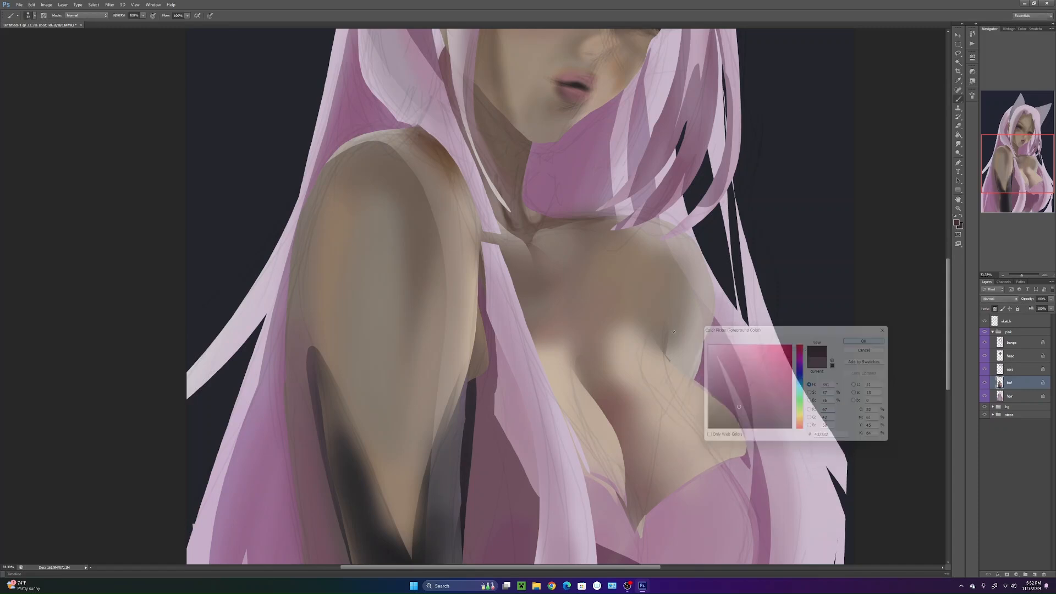
pyautogui.moveTo(664, 351); pyautogui.dragTo(668, 328)
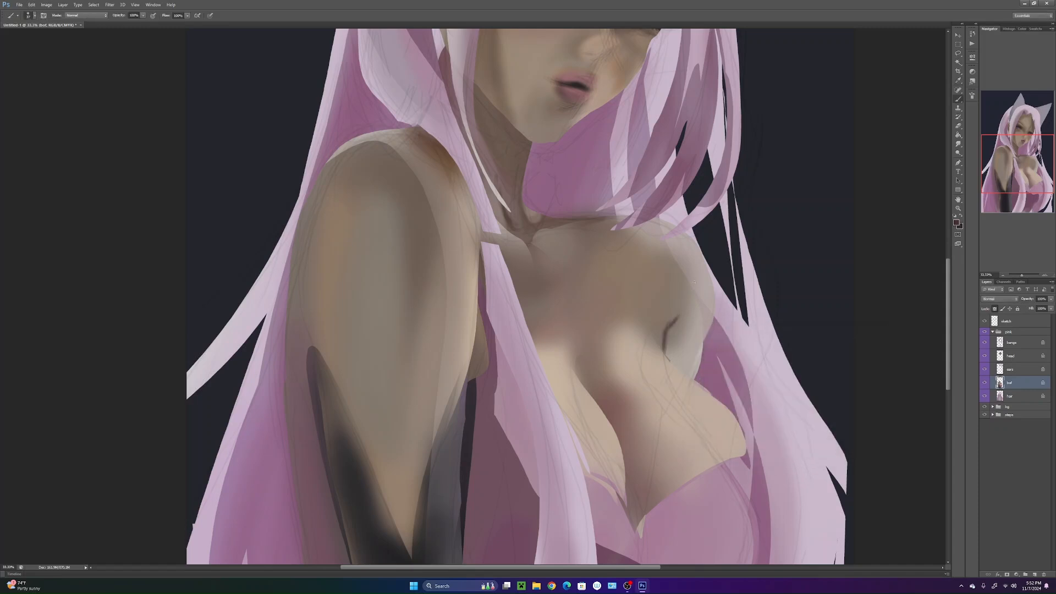
# - Widen the far armpit crease into a soft shadow and blend its edges with sampled surrounding tones
pyautogui.rightClick(681, 331)
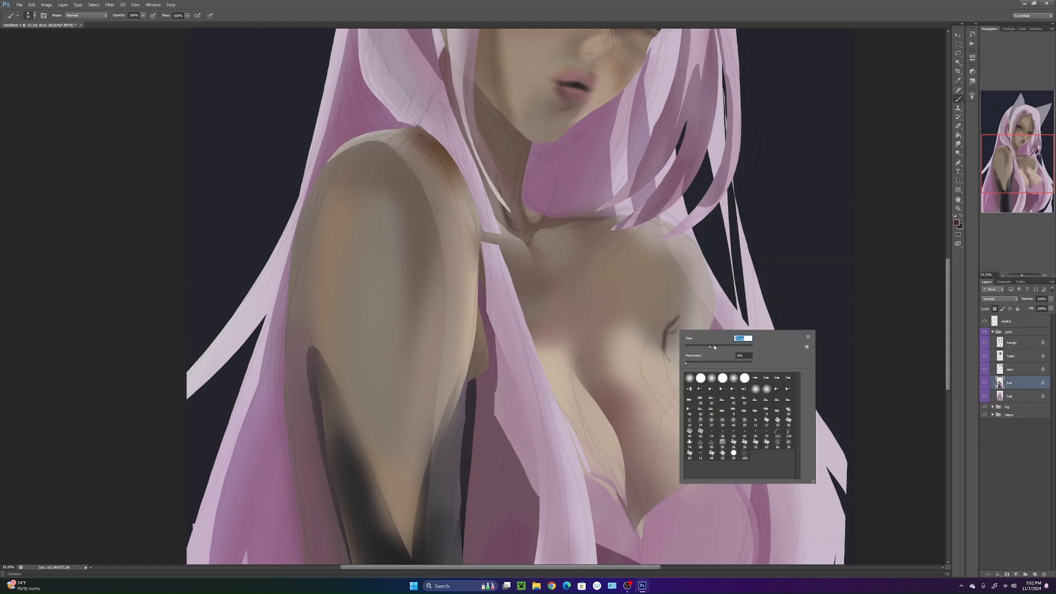
pyautogui.press('Return')
pyautogui.moveTo(675, 322); pyautogui.dragTo(668, 360)
pyautogui.moveTo(677, 318); pyautogui.dragTo(673, 352)
pyautogui.keyDown('alt'); pyautogui.click(673, 325); pyautogui.keyUp('alt')
pyautogui.keyDown('alt'); pyautogui.click(682, 318); pyautogui.keyUp('alt')
pyautogui.keyDown('alt'); pyautogui.click(678, 334); pyautogui.keyUp('alt')
pyautogui.keyDown('alt'); pyautogui.click(655, 352); pyautogui.keyUp('alt')
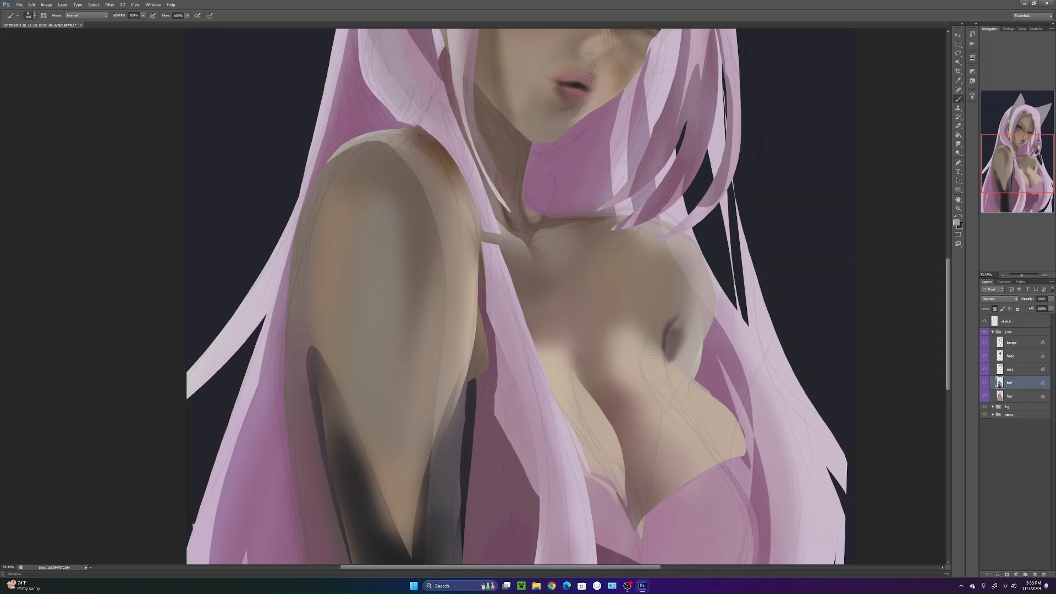
# - Resize the brush and blend the area around the far armpit and below the far collarbone with sampled skin tones
pyautogui.moveTo(702, 387)
pyautogui.mouseDown()
pyautogui.moveTo(698, 332)
pyautogui.moveTo(630, 329)
pyautogui.moveTo(633, 382)
pyautogui.moveTo(630, 350)
pyautogui.moveTo(612, 361)
pyautogui.moveTo(618, 332)
pyautogui.mouseUp()
pyautogui.rightClick(615, 332)
pyautogui.press('Return')
pyautogui.keyDown('alt'); pyautogui.click(607, 343); pyautogui.keyUp('alt')
pyautogui.keyDown('alt'); pyautogui.click(605, 316); pyautogui.keyUp('alt')
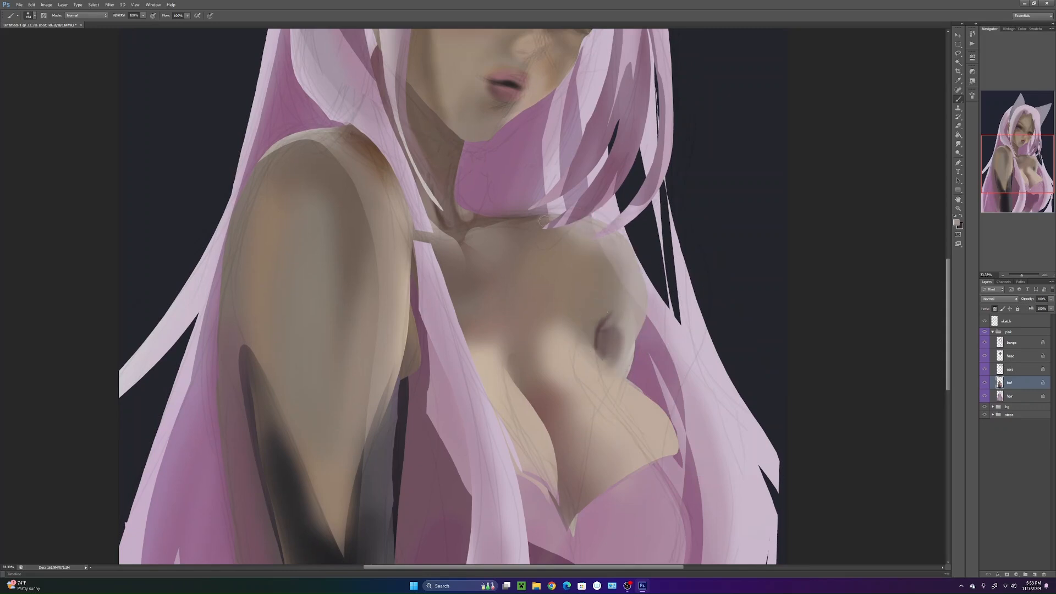
pyautogui.moveTo(520, 222)
pyautogui.mouseDown()
pyautogui.moveTo(500, 229)
pyautogui.moveTo(520, 230)
pyautogui.mouseUp()
pyautogui.keyDown('alt'); pyautogui.click(479, 221); pyautogui.keyUp('alt')
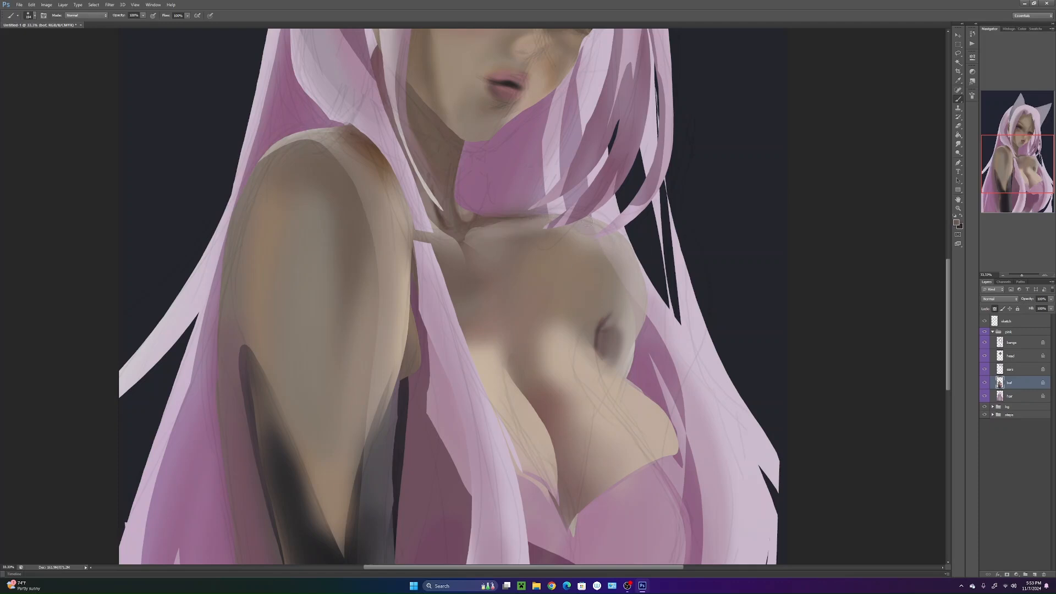
# - Select the neck and upper chest area freehand and clear the pink hair inside the selection on the hair layer
pyautogui.press('l')
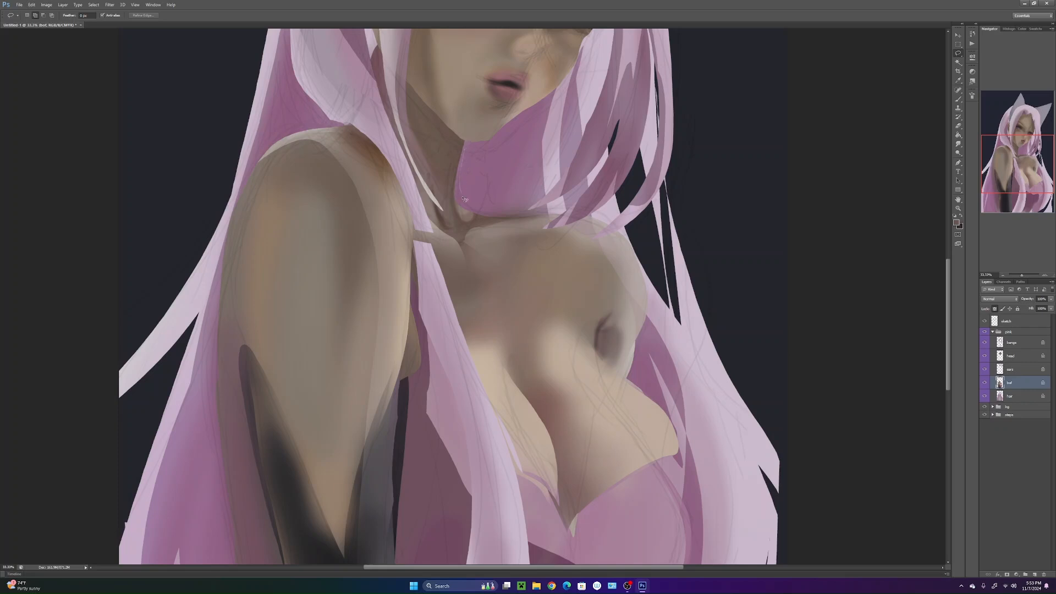
pyautogui.moveTo(479, 210); pyautogui.dragTo(532, 216)
pyautogui.moveTo(405, 192); pyautogui.dragTo(468, 140)
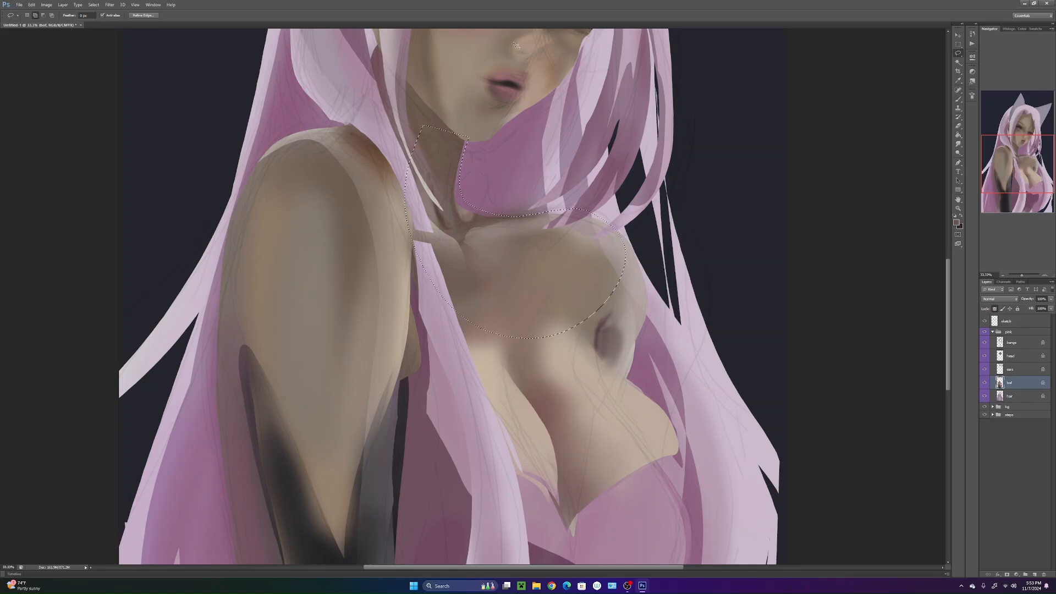
pyautogui.click(1025, 394)
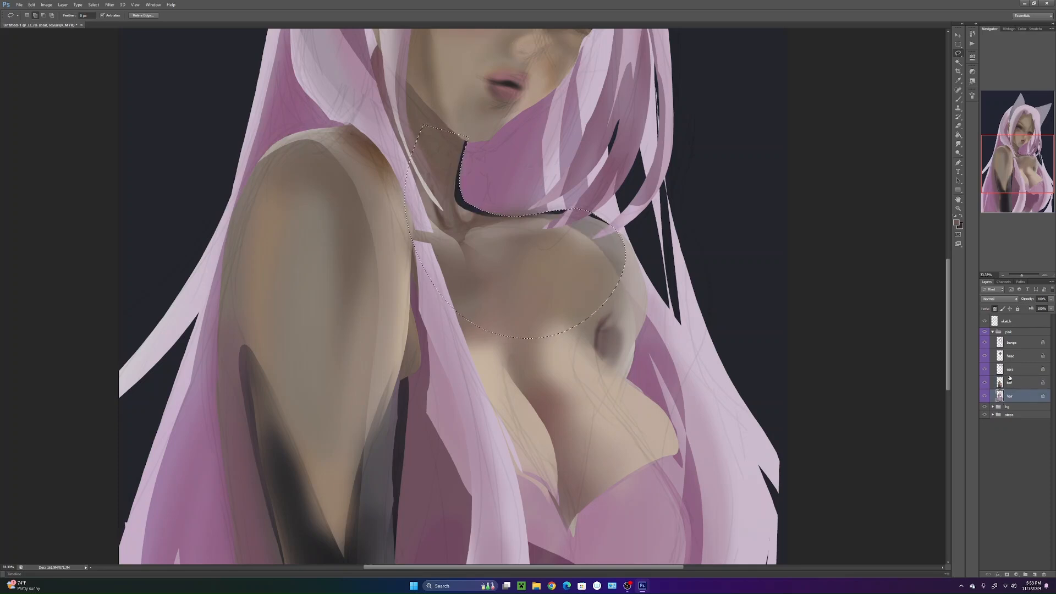
# - Unlock transparency on the body layer and brush skin tone into the gap along the neck and far shoulder
pyautogui.click(1031, 387)
pyautogui.click(995, 310)
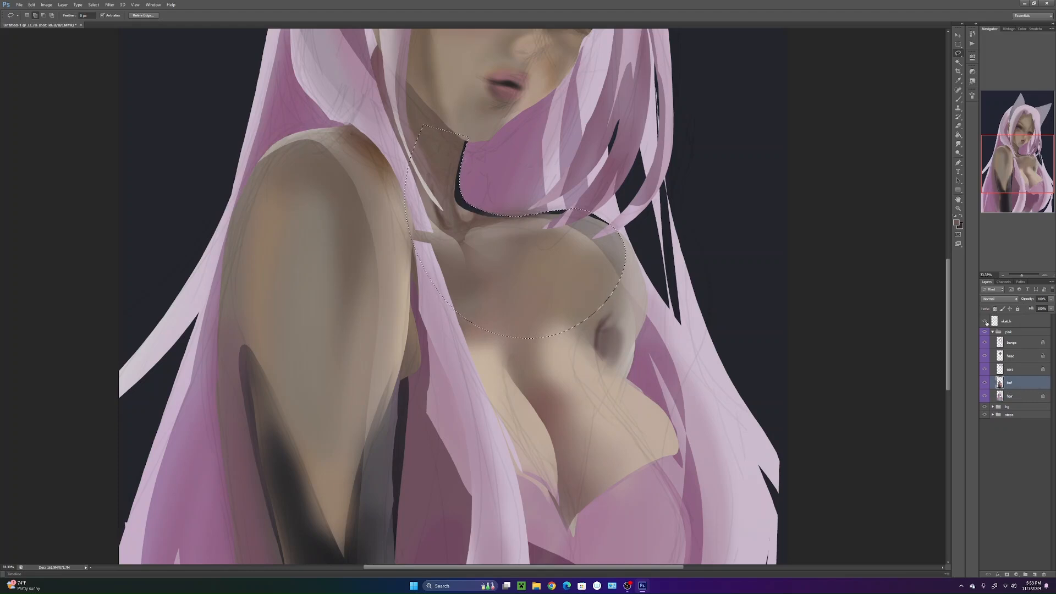
pyautogui.press('b')
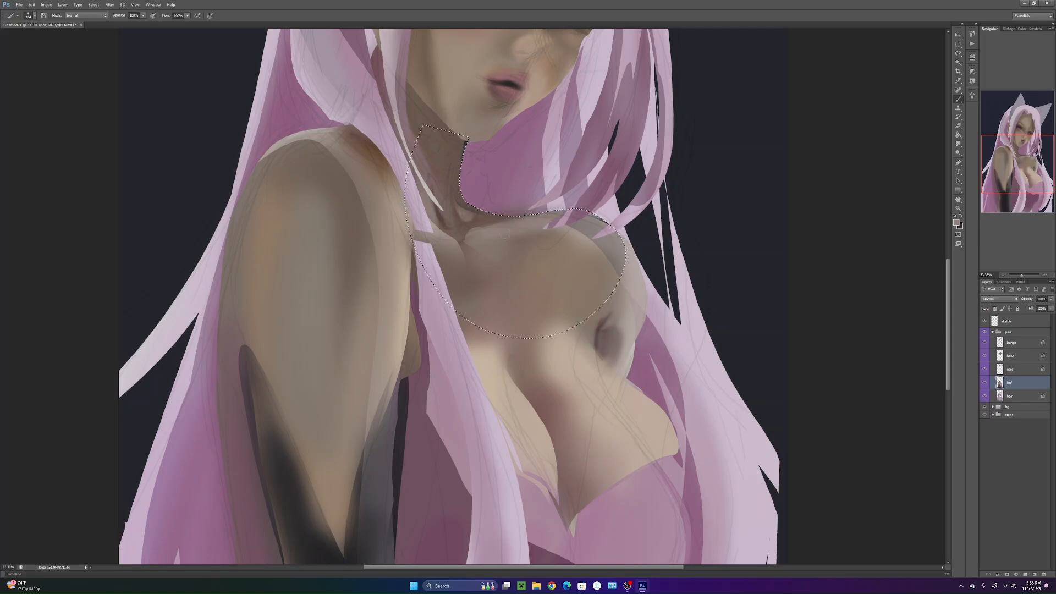
pyautogui.rightClick(638, 254)
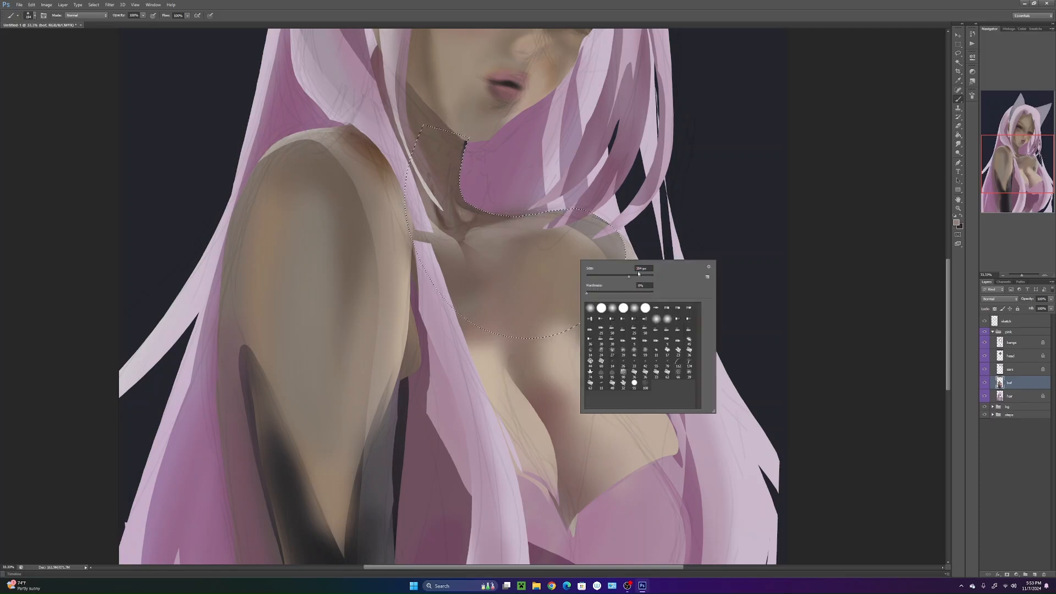
# - Clear the chest selection and paint the far shoulder's outer edge down to the armpit with a soft brush
pyautogui.click(582, 239)
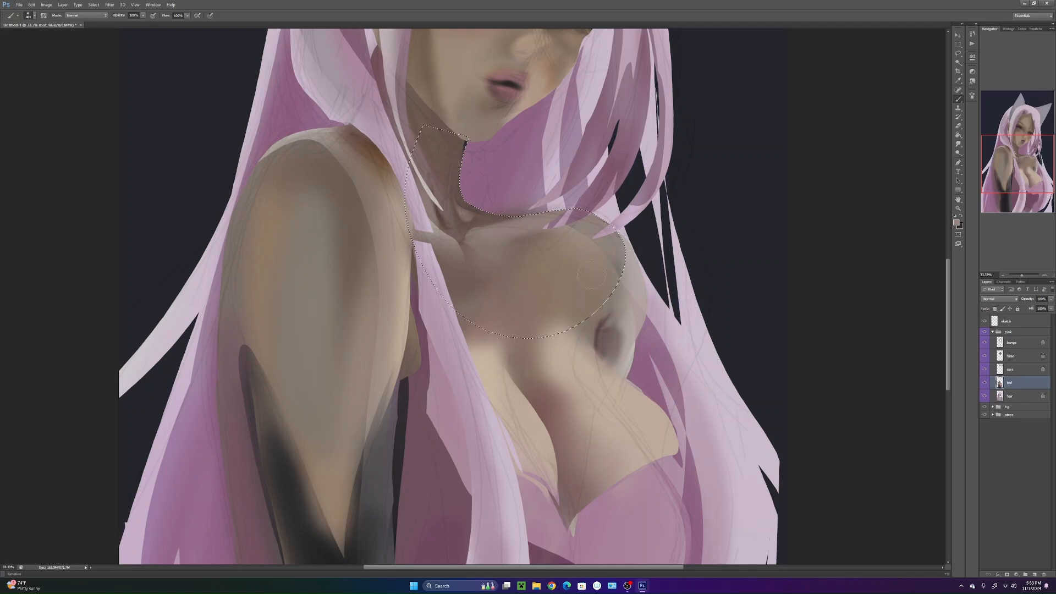
pyautogui.hotkey('ctrl', 'd')
pyautogui.moveTo(624, 264); pyautogui.dragTo(637, 234)
pyautogui.click(995, 309)
pyautogui.moveTo(625, 241); pyautogui.dragTo(632, 396)
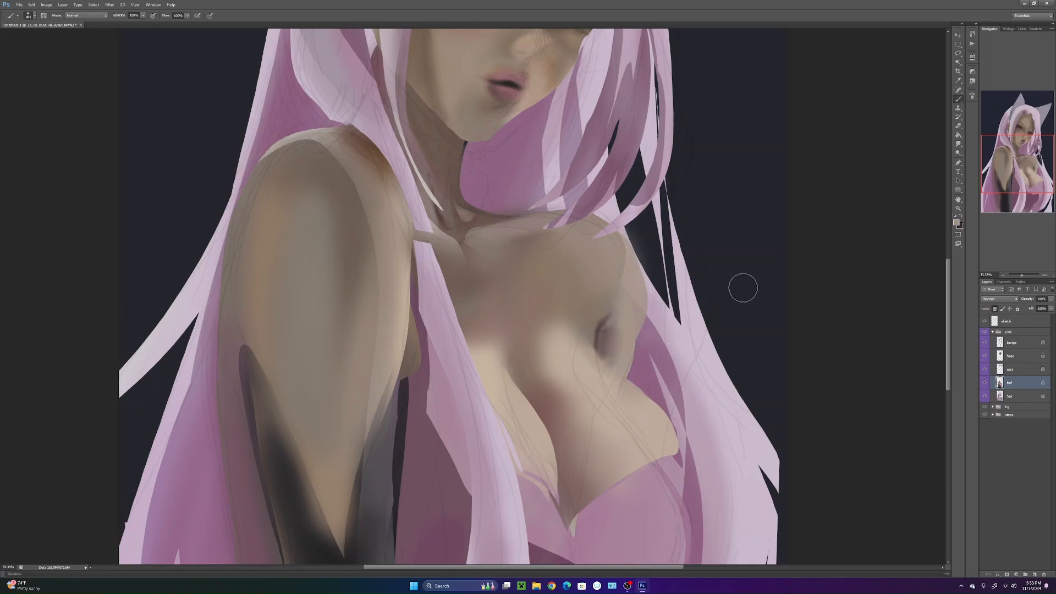
# - Lasso the stray paint outside the far shoulder, delete it, save the document and clear the selection
pyautogui.press('l')
pyautogui.moveTo(633, 380)
pyautogui.mouseDown()
pyautogui.moveTo(689, 226)
pyautogui.moveTo(632, 242)
pyautogui.moveTo(635, 379)
pyautogui.mouseUp()
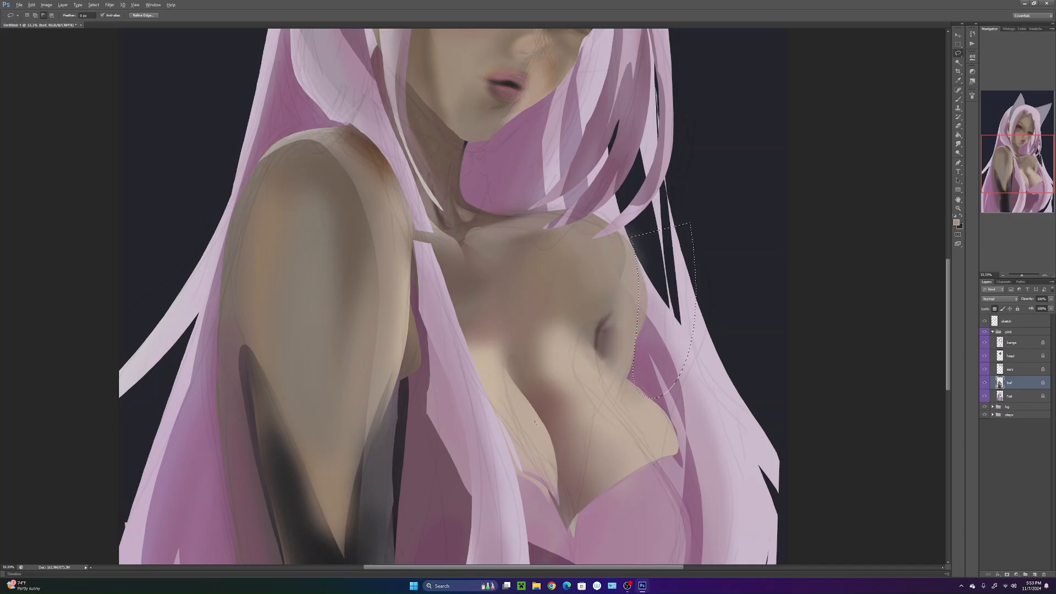
pyautogui.press('Delete')
pyautogui.hotkey('ctrl', 's')
pyautogui.click(638, 292)
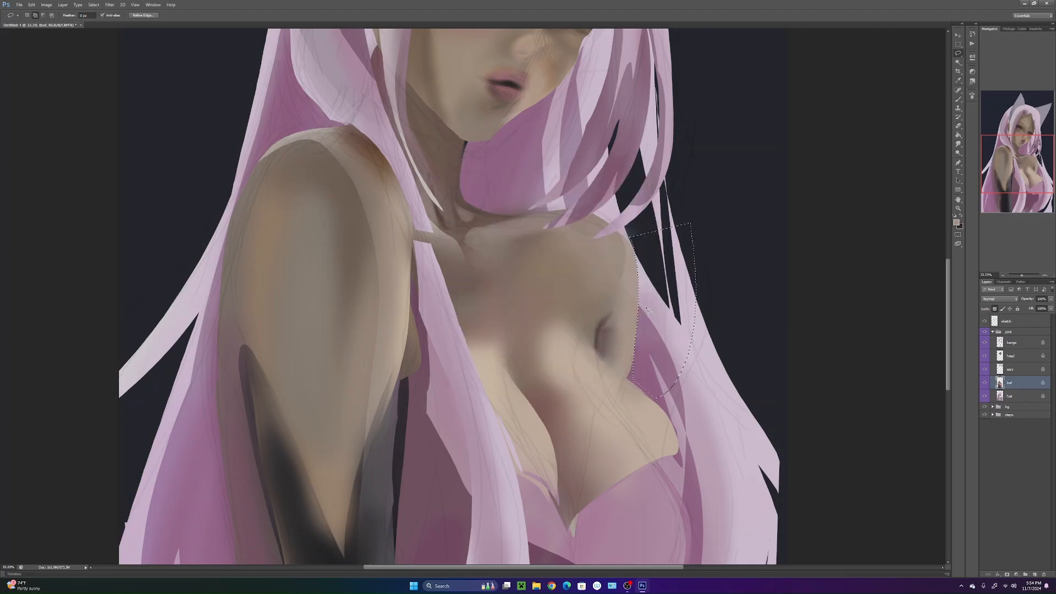
pyautogui.hotkey('ctrl', 'd')
# - Shade the outer edge of the far side of the bust within a lasso selection
pyautogui.hotkey('ctrl', 'shift', 'd')
pyautogui.press('b')
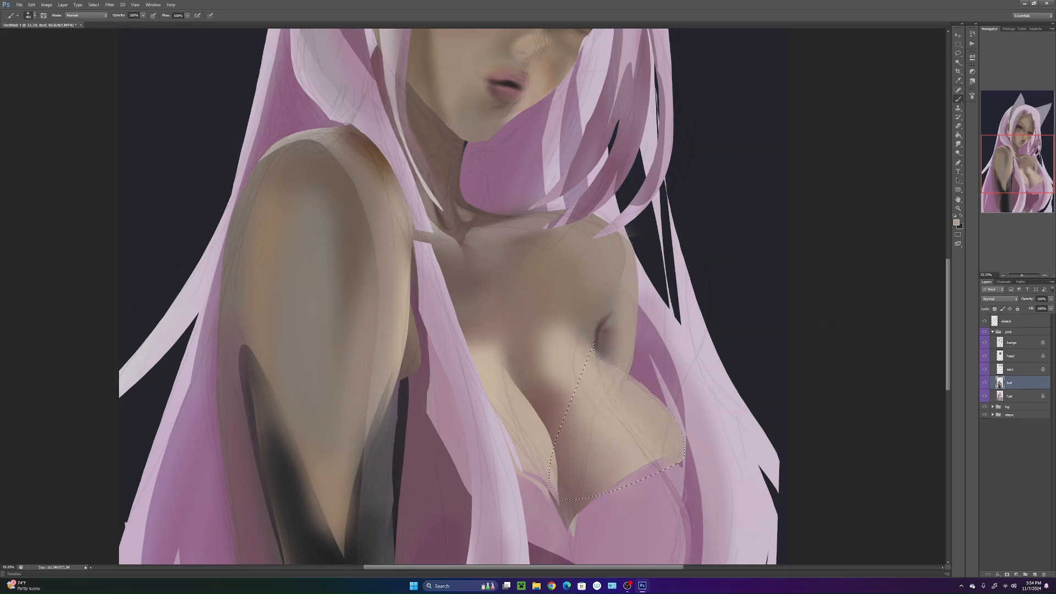
pyautogui.moveTo(671, 495); pyautogui.dragTo(705, 408)
# - Sample the warm brown near the shoulder and brush soft shadows onto the cleavage and the upper chest
pyautogui.moveTo(633, 220)
pyautogui.mouseDown()
pyautogui.moveTo(709, 439)
pyautogui.moveTo(728, 448)
pyautogui.moveTo(747, 436)
pyautogui.mouseUp()
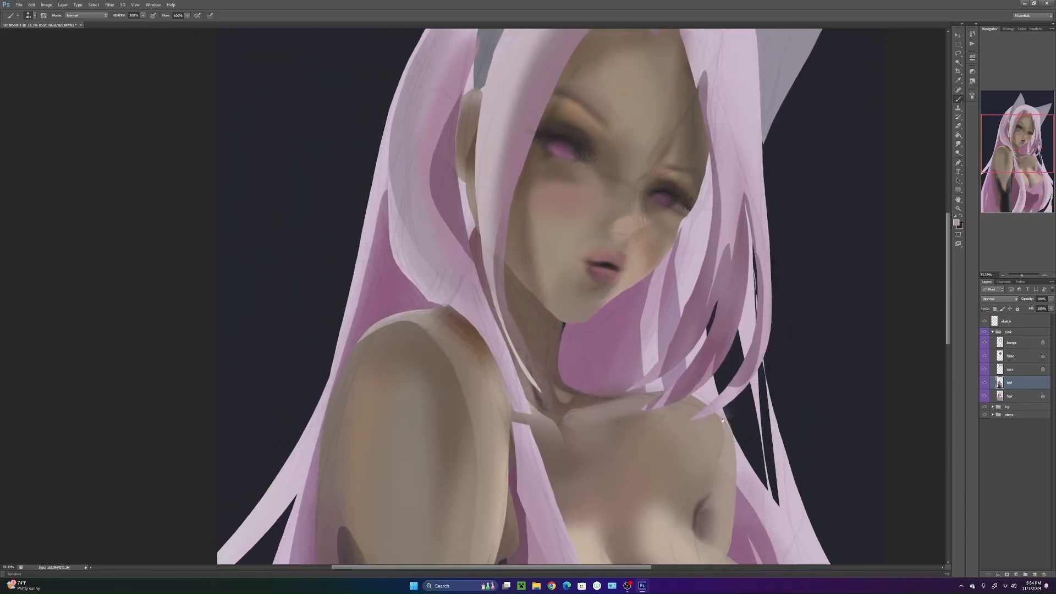
pyautogui.keyDown('alt'); pyautogui.click(479, 259); pyautogui.keyUp('alt')
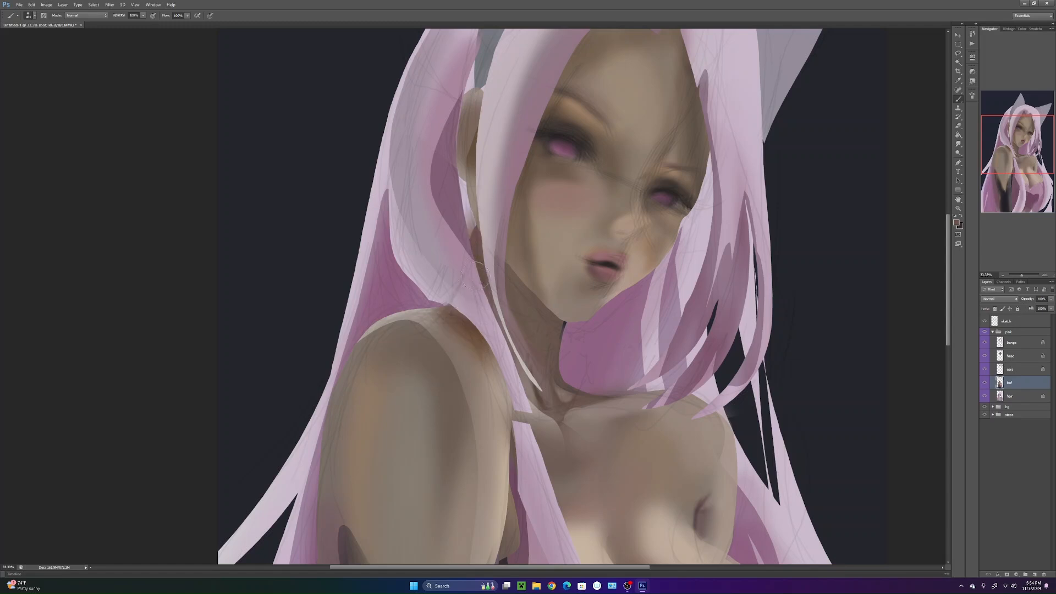
pyautogui.moveTo(600, 458); pyautogui.dragTo(582, 267)
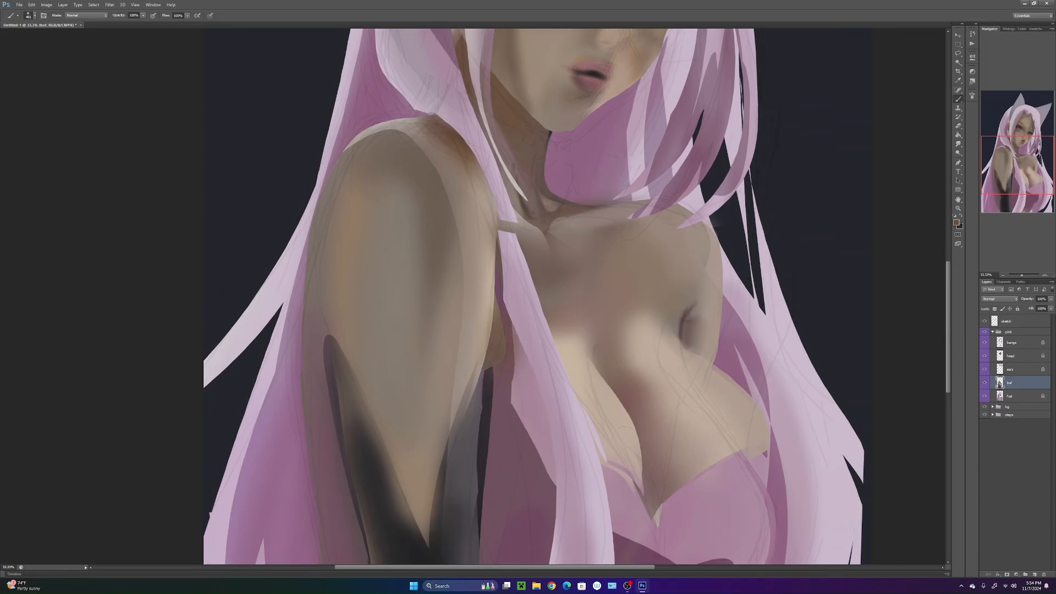
pyautogui.moveTo(627, 406)
pyautogui.mouseDown()
pyautogui.moveTo(622, 357)
pyautogui.moveTo(633, 368)
pyautogui.moveTo(628, 385)
pyautogui.moveTo(632, 363)
pyautogui.mouseUp()
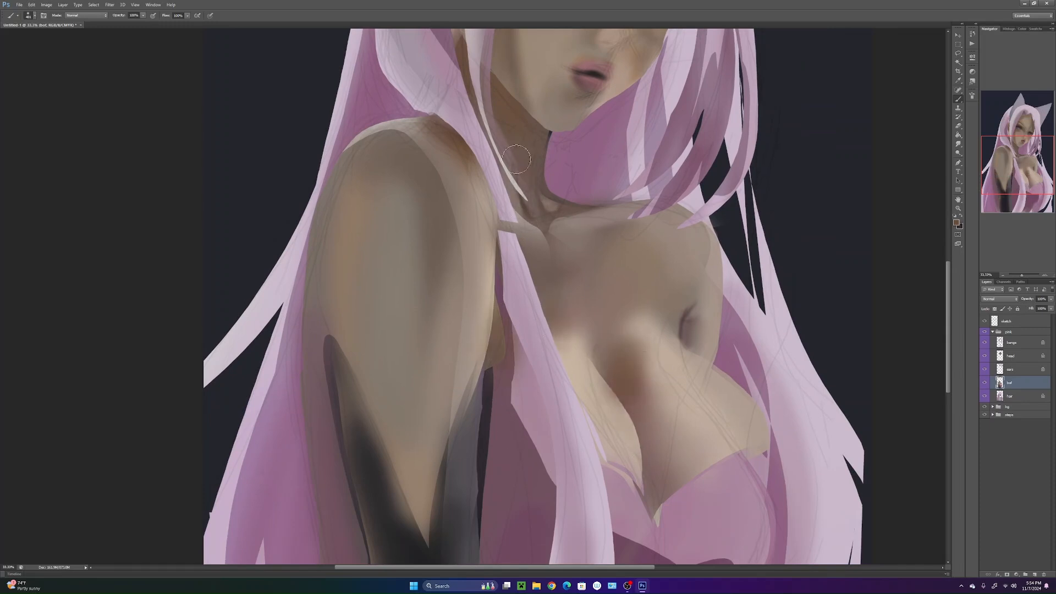
pyautogui.moveTo(663, 243)
pyautogui.mouseDown()
pyautogui.moveTo(656, 288)
pyautogui.moveTo(623, 256)
pyautogui.moveTo(664, 281)
pyautogui.moveTo(683, 238)
pyautogui.mouseUp()
# - Blend the chest shading with sampled skin tones, carrying soft strokes from the upper chest down through the cleavage
pyautogui.keyDown('alt'); pyautogui.click(658, 306); pyautogui.keyUp('alt')
pyautogui.keyDown('alt'); pyautogui.click(637, 323); pyautogui.keyUp('alt')
pyautogui.keyDown('alt'); pyautogui.click(637, 300); pyautogui.keyUp('alt')
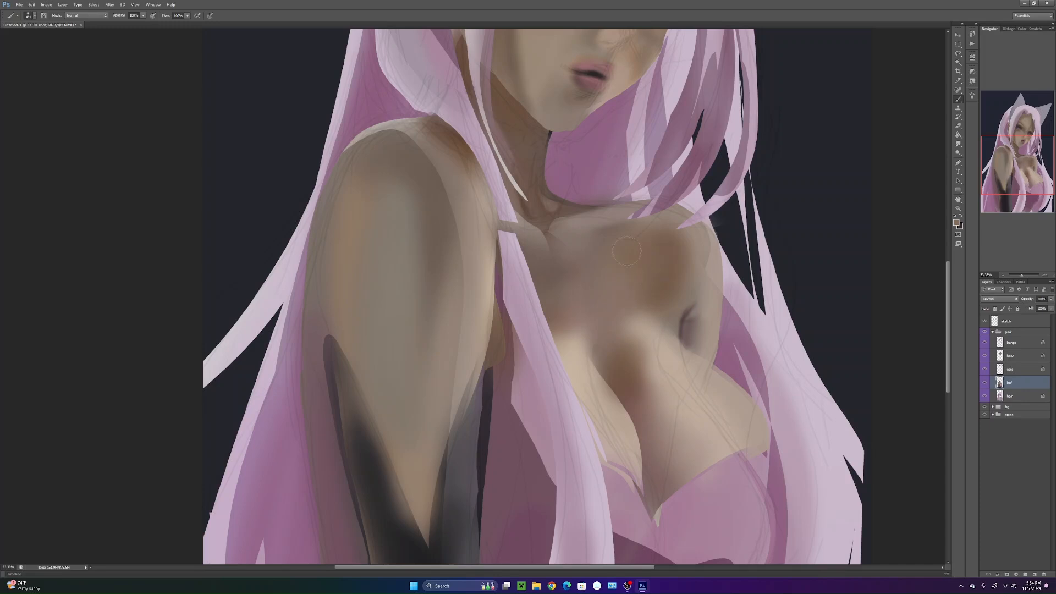
pyautogui.keyDown('alt'); pyautogui.click(595, 260); pyautogui.keyUp('alt')
pyautogui.keyDown('alt'); pyautogui.click(619, 242); pyautogui.keyUp('alt')
pyautogui.keyDown('alt'); pyautogui.click(630, 360); pyautogui.keyUp('alt')
pyautogui.keyDown('alt'); pyautogui.click(638, 257); pyautogui.keyUp('alt')
pyautogui.moveTo(550, 309)
pyautogui.mouseDown()
pyautogui.moveTo(563, 363)
pyautogui.moveTo(552, 350)
pyautogui.moveTo(600, 443)
pyautogui.moveTo(621, 425)
pyautogui.moveTo(619, 380)
pyautogui.moveTo(601, 372)
pyautogui.mouseUp()
pyautogui.moveTo(609, 308); pyautogui.dragTo(655, 439)
pyautogui.moveTo(660, 449); pyautogui.dragTo(666, 473)
# - Lasso a strip along the near arm's outer edge and paint a darker brown shadow inside it down to the sleeve
pyautogui.press('l')
pyautogui.moveTo(365, 335)
pyautogui.mouseDown()
pyautogui.moveTo(376, 454)
pyautogui.moveTo(377, 275)
pyautogui.mouseUp()
pyautogui.press('b')
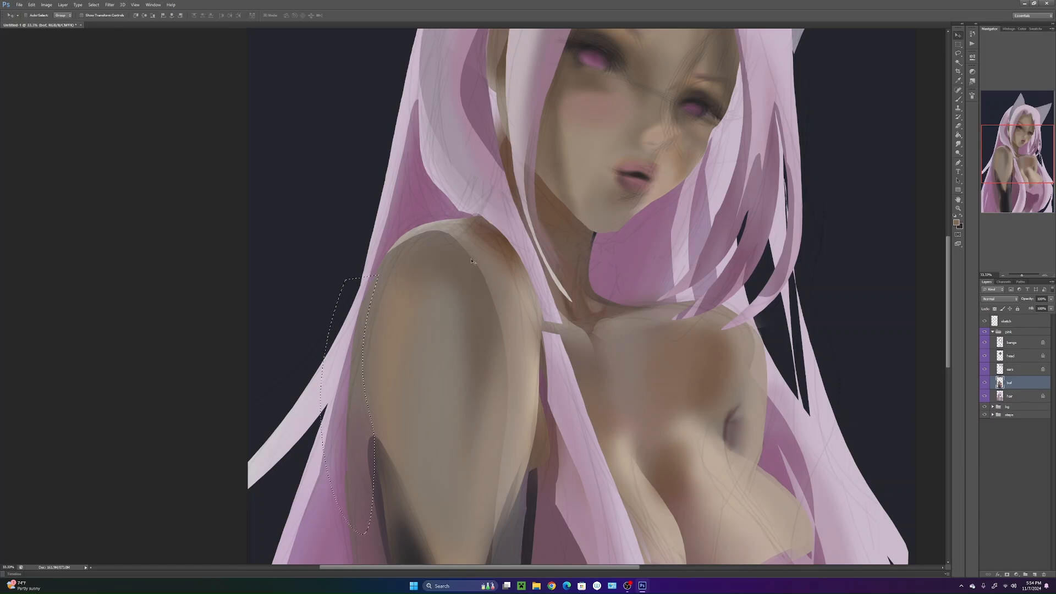
pyautogui.moveTo(379, 307); pyautogui.dragTo(378, 523)
pyautogui.hotkey('ctrl', 'd')
pyautogui.moveTo(513, 481); pyautogui.dragTo(508, 427)
pyautogui.press('l')
pyautogui.moveTo(374, 222)
pyautogui.mouseDown()
pyautogui.moveTo(342, 226)
pyautogui.moveTo(322, 385)
pyautogui.moveTo(358, 479)
pyautogui.moveTo(380, 434)
pyautogui.mouseUp()
pyautogui.press('b')
pyautogui.keyDown('alt'); pyautogui.click(384, 451); pyautogui.keyUp('alt')
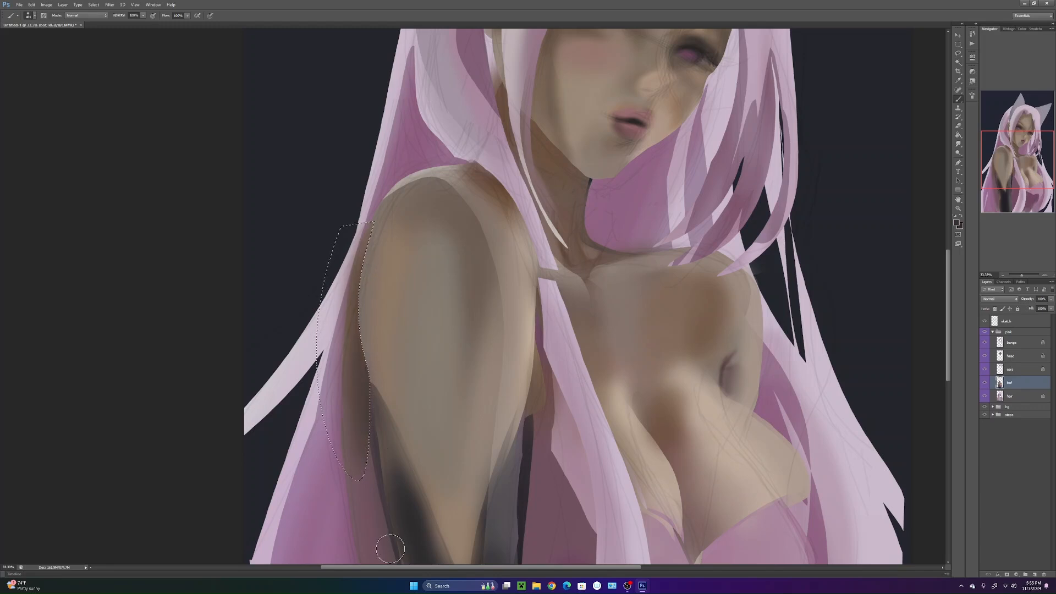
pyautogui.hotkey('ctrl', 'd')
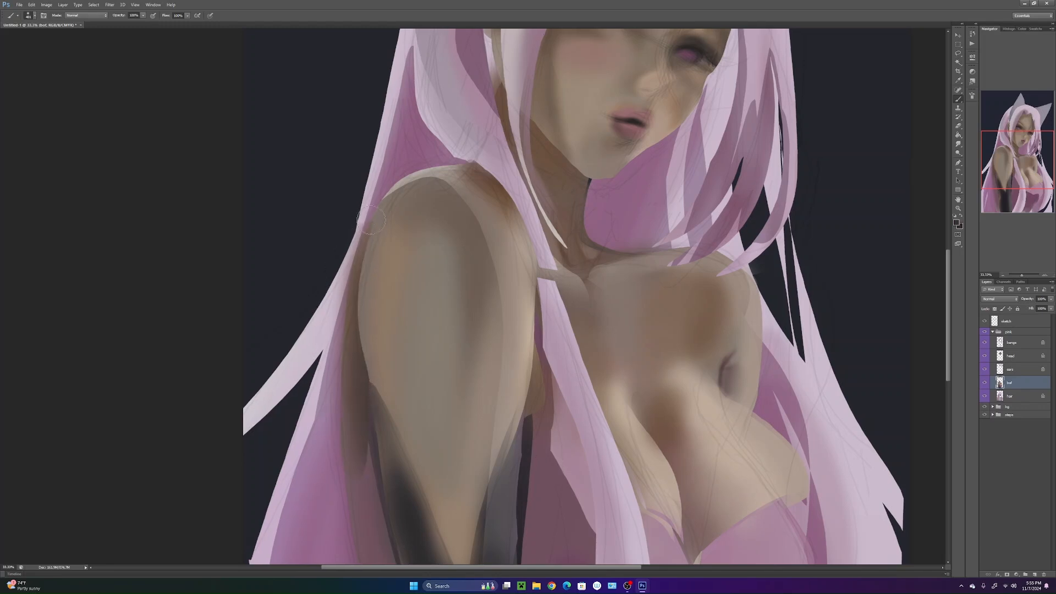
# - Lasso the excess paint outside the near arm's upper edge, delete it and clear the selection
pyautogui.press('l')
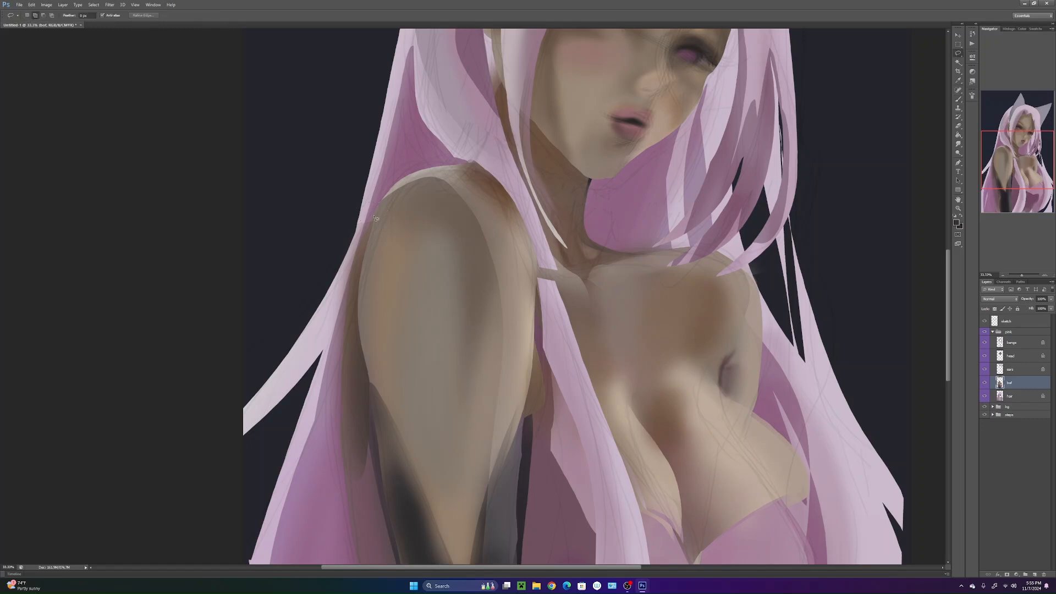
pyautogui.moveTo(374, 215); pyautogui.dragTo(332, 146)
pyautogui.press('Delete')
pyautogui.hotkey('ctrl', 'd')
pyautogui.moveTo(550, 398); pyautogui.dragTo(490, 235)
pyautogui.moveTo(632, 228); pyautogui.dragTo(681, 584)
pyautogui.click(1003, 275)
pyautogui.click(1003, 275)
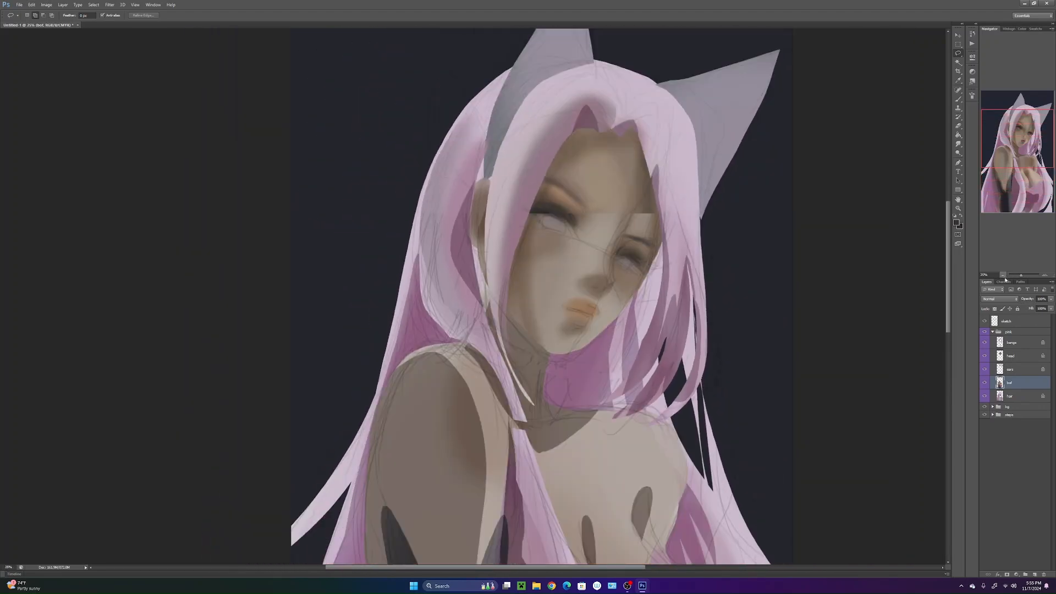
pyautogui.click(1003, 275)
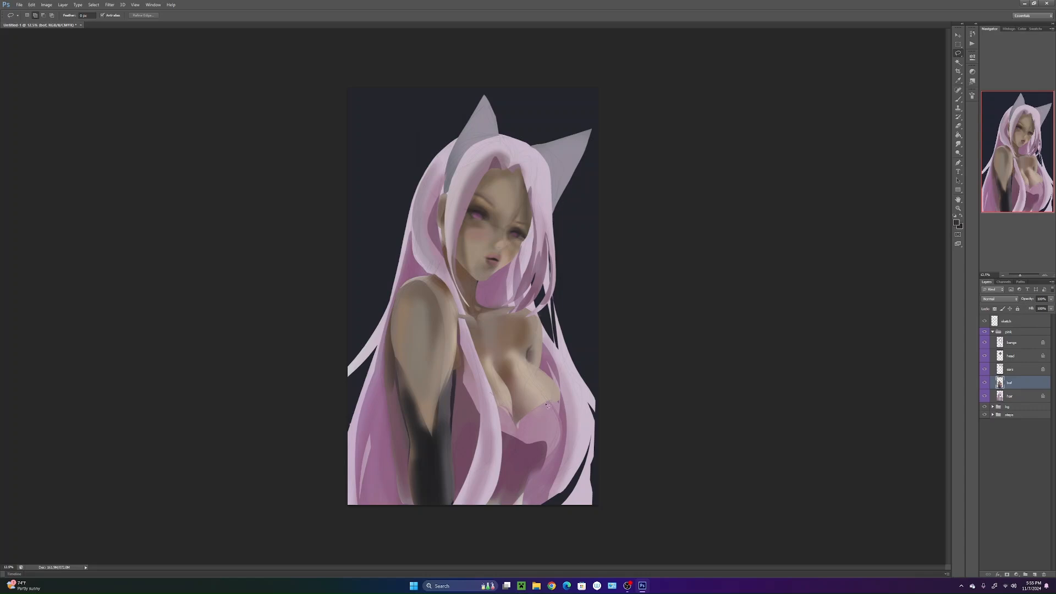
pyautogui.moveTo(556, 452)
pyautogui.mouseDown()
pyautogui.moveTo(470, 536)
pyautogui.moveTo(556, 454)
pyautogui.mouseUp()
pyautogui.hotkey('ctrl', 'd')
# - Store a merged duplicate of the sketch layer and the two painting groups beneath it as one layer inside the steps group
pyautogui.click(994, 332)
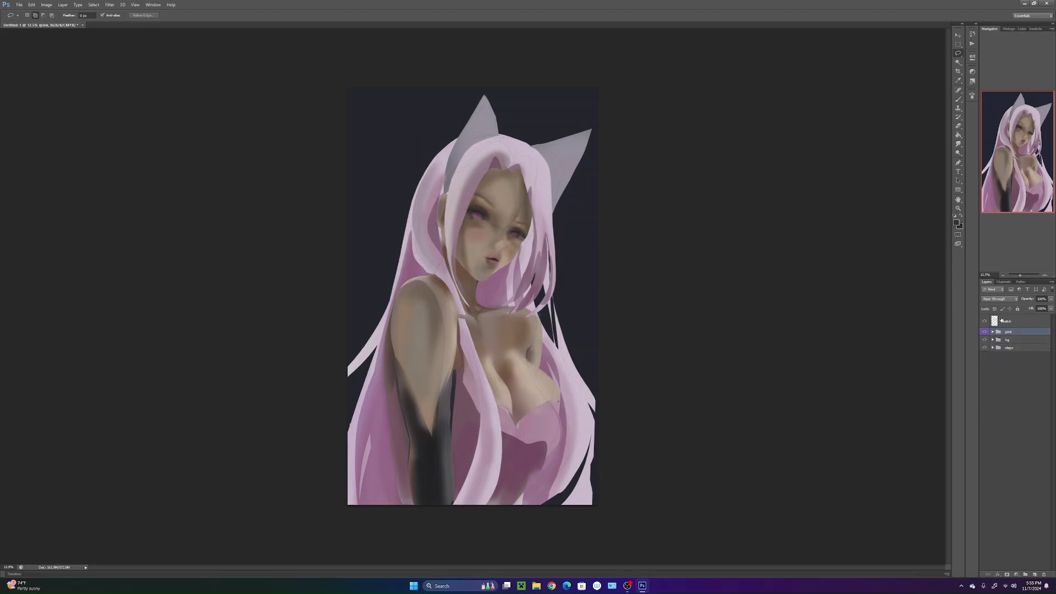
pyautogui.click(1010, 321)
pyautogui.keyDown('shift'); pyautogui.click(1013, 340); pyautogui.keyUp('shift')
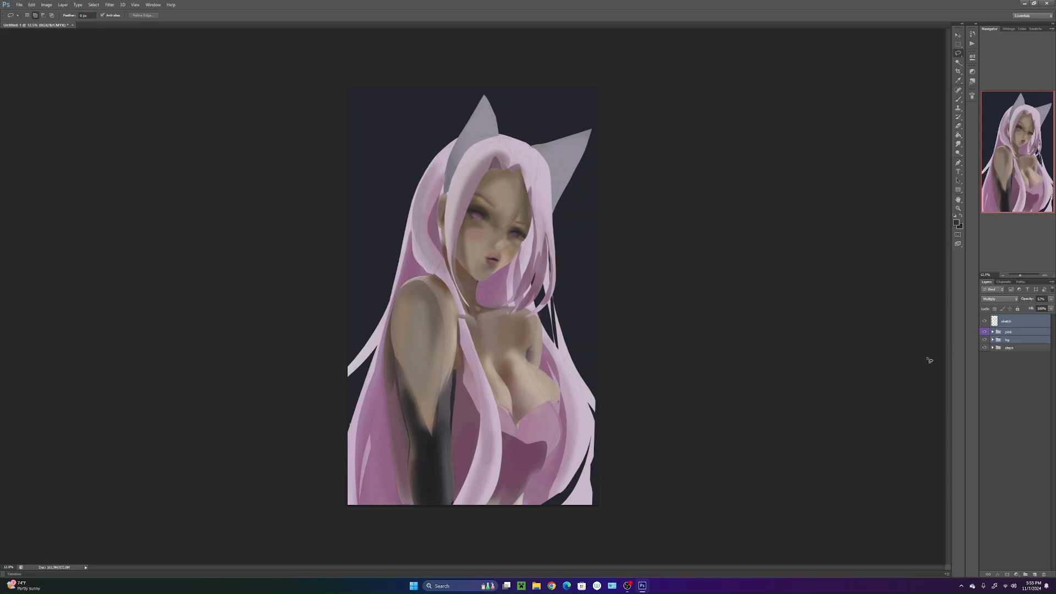
pyautogui.rightClick(1018, 330)
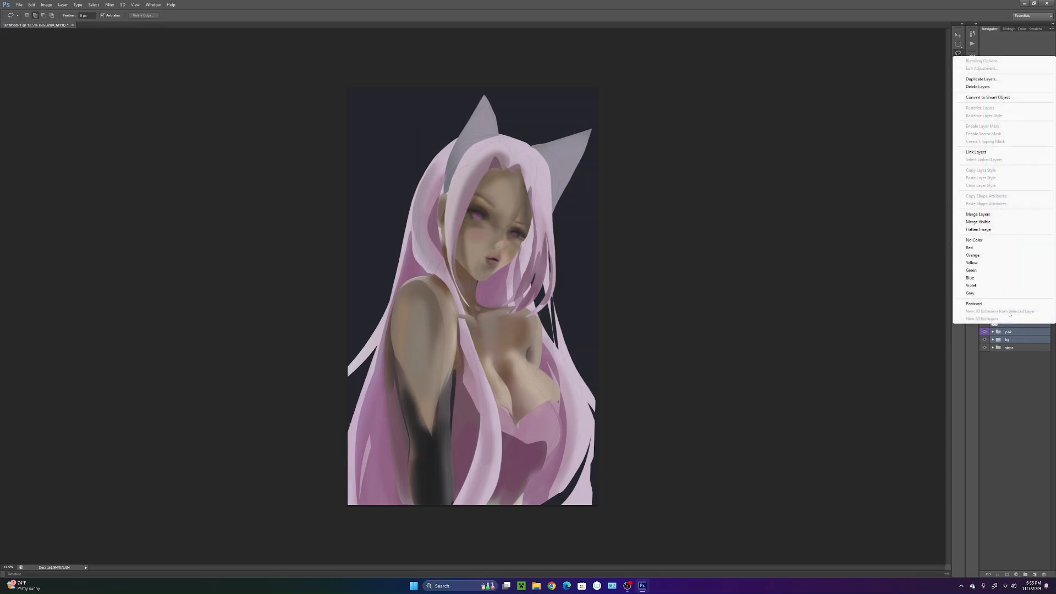
pyautogui.click(1000, 80)
pyautogui.press('Return')
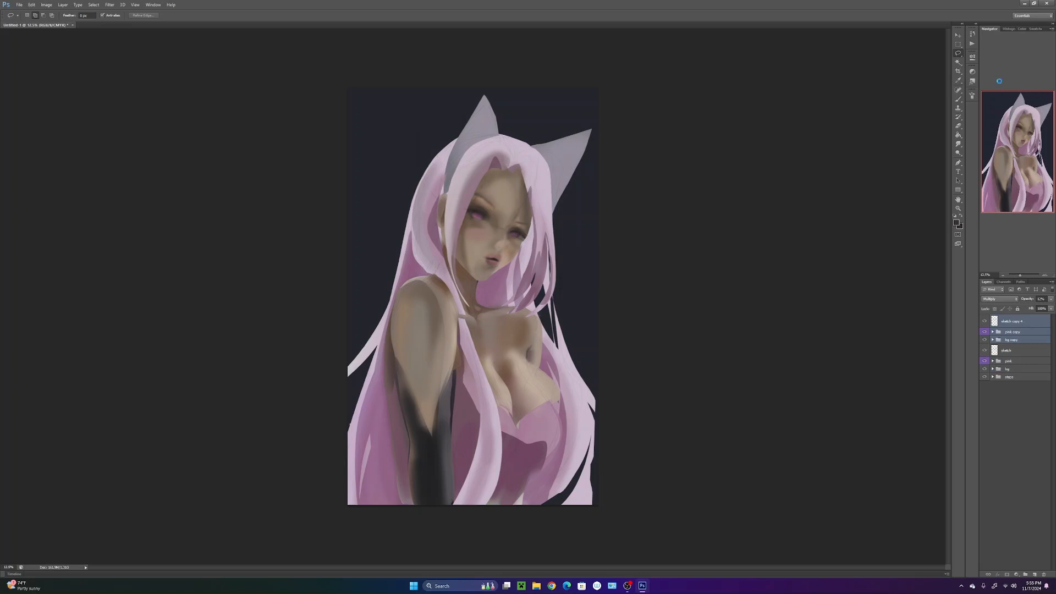
pyautogui.hotkey('ctrl', 'e')
pyautogui.moveTo(1018, 322); pyautogui.dragTo(1014, 360)
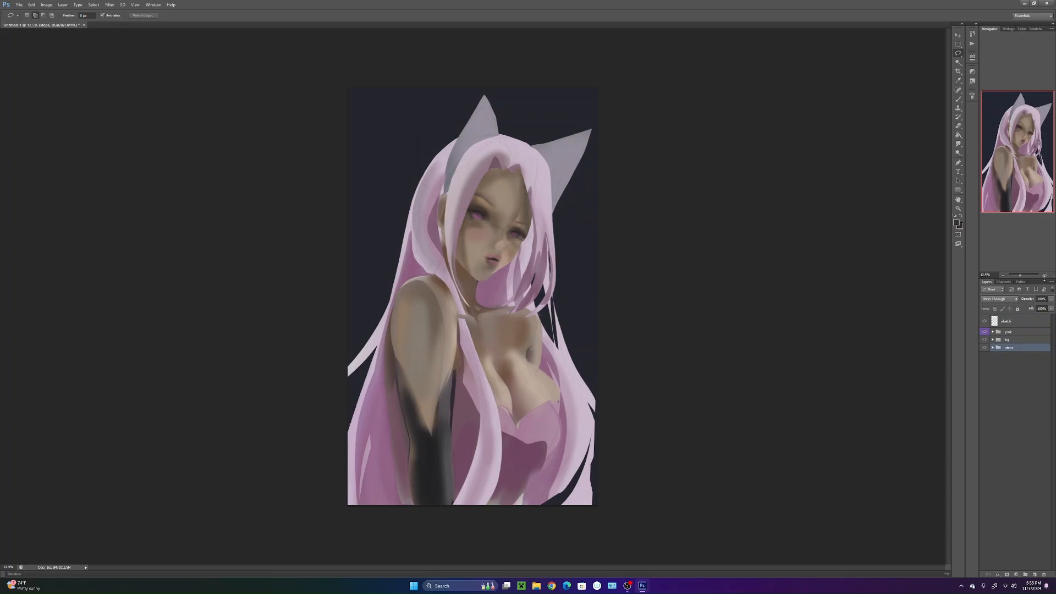
# - Expand the main painting group and make the bangs layer active, with the head in view
pyautogui.hotkey('ctrl', '+')
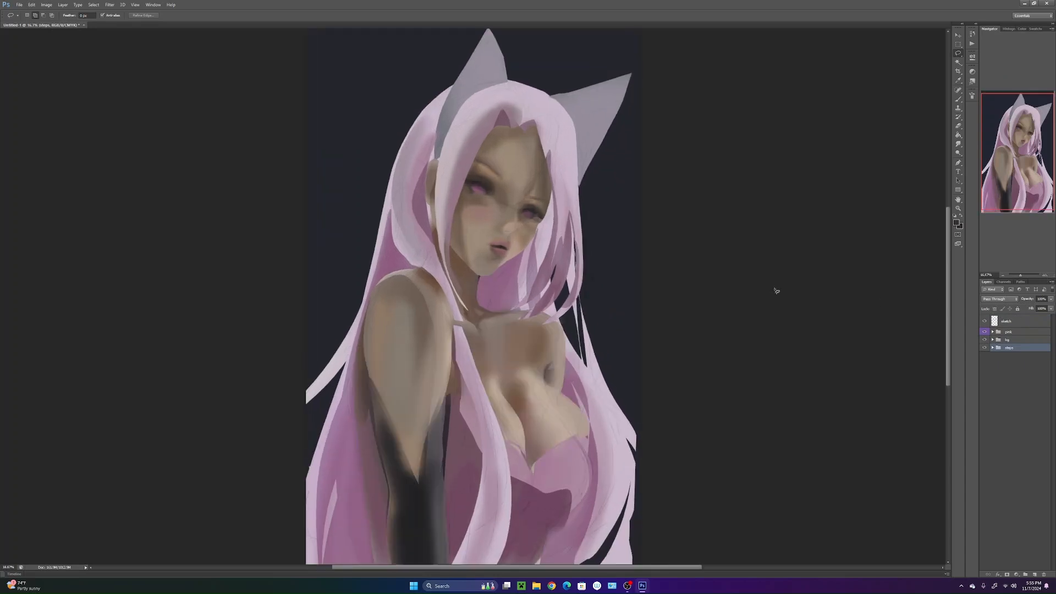
pyautogui.click(1046, 277)
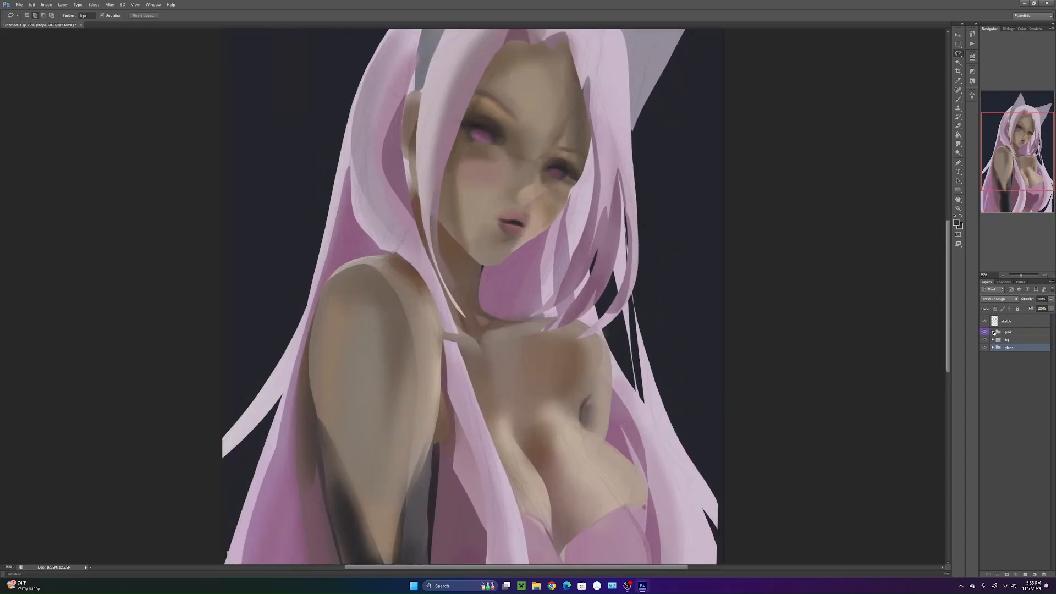
pyautogui.click(993, 332)
pyautogui.click(1020, 358)
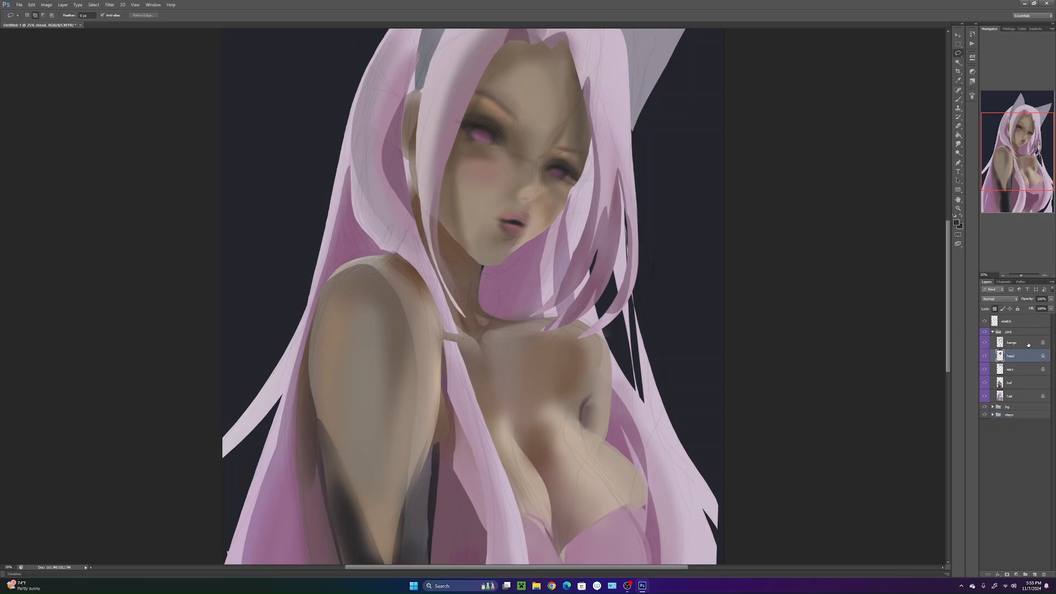
pyautogui.click(1028, 343)
pyautogui.moveTo(602, 255); pyautogui.dragTo(651, 383)
# - Set up a smaller, harder brush with a sampled hair colour and unlock the bangs layer's transparent pixels
pyautogui.press('b')
pyautogui.keyDown('alt'); pyautogui.click(665, 376); pyautogui.keyUp('alt')
pyautogui.rightClick(612, 359)
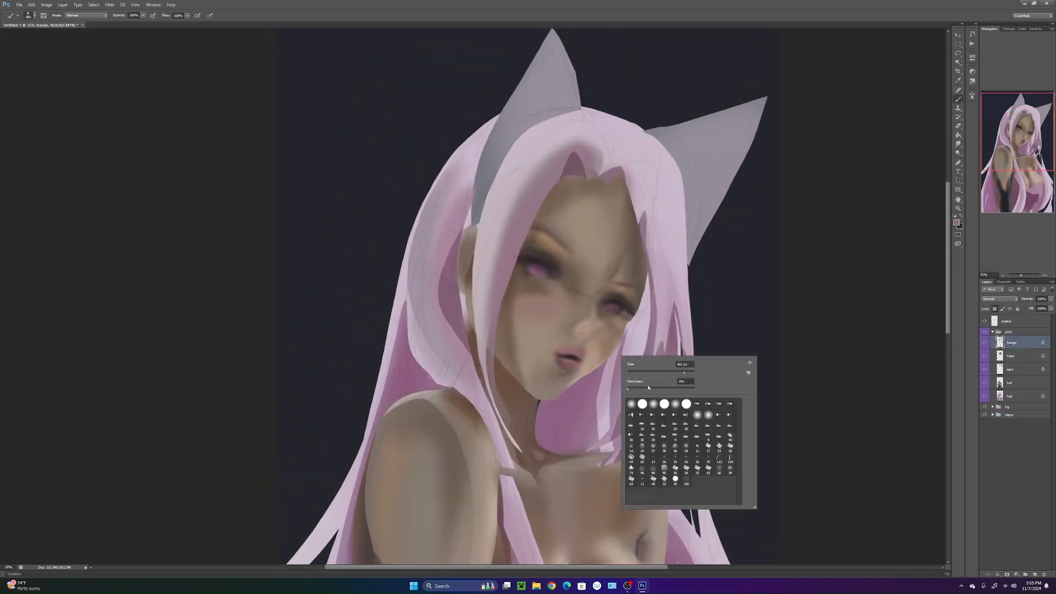
pyautogui.press('Return')
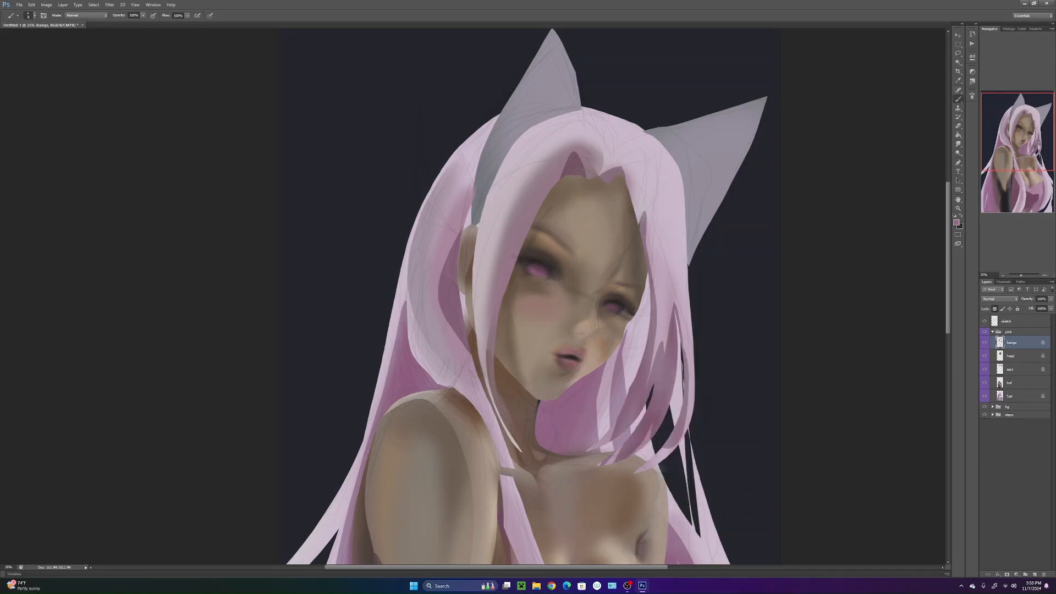
pyautogui.rightClick(612, 190)
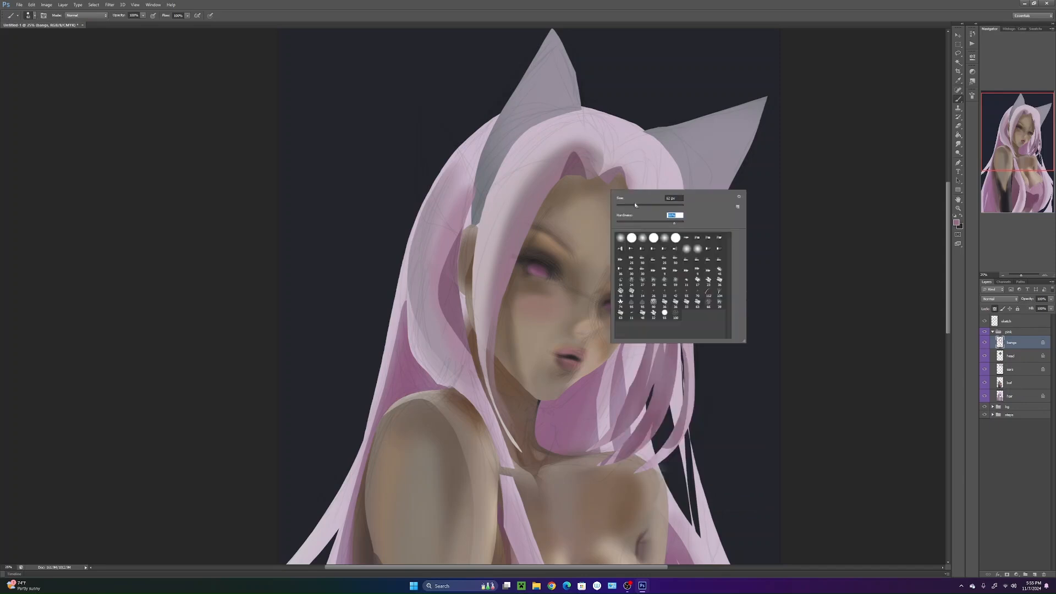
pyautogui.press('Return')
pyautogui.click(995, 310)
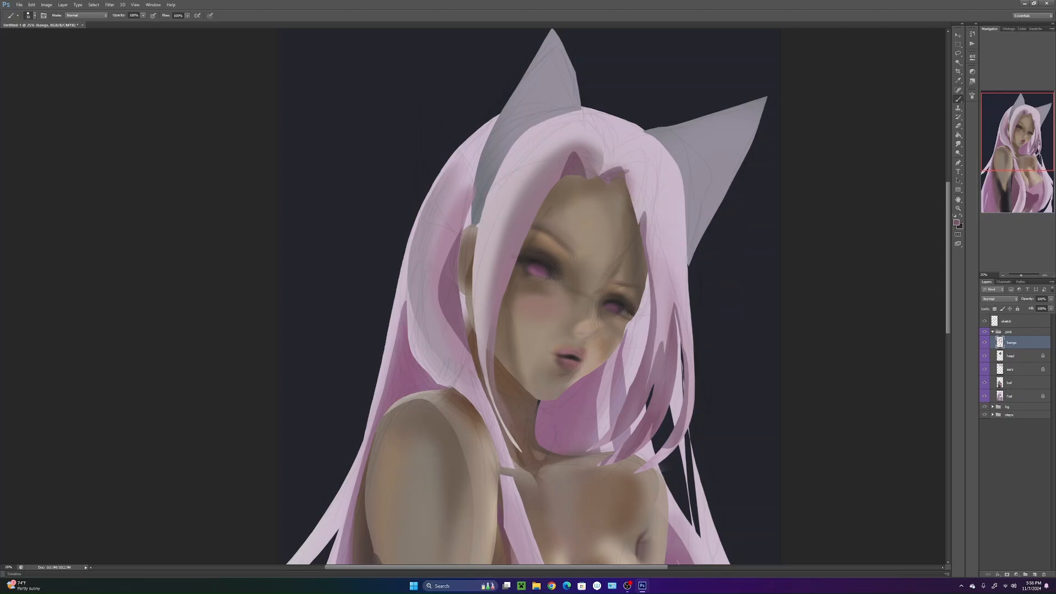
# - Adjust the brush size and hardness and paint strands from the hair parting down the bangs on the far side
pyautogui.rightClick(597, 158)
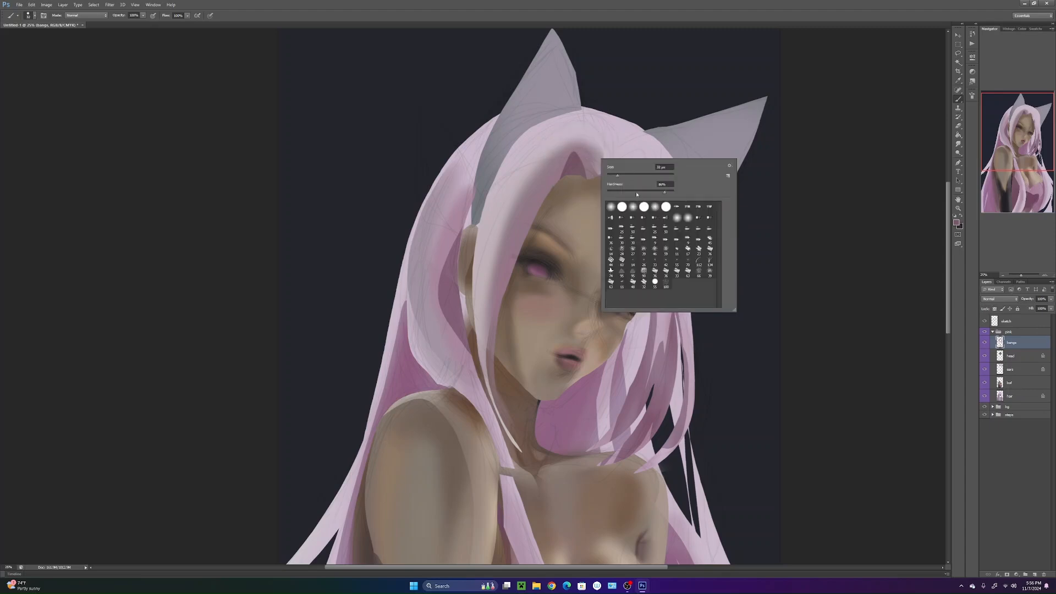
pyautogui.click(662, 192)
pyautogui.click(629, 175)
pyautogui.click(691, 131)
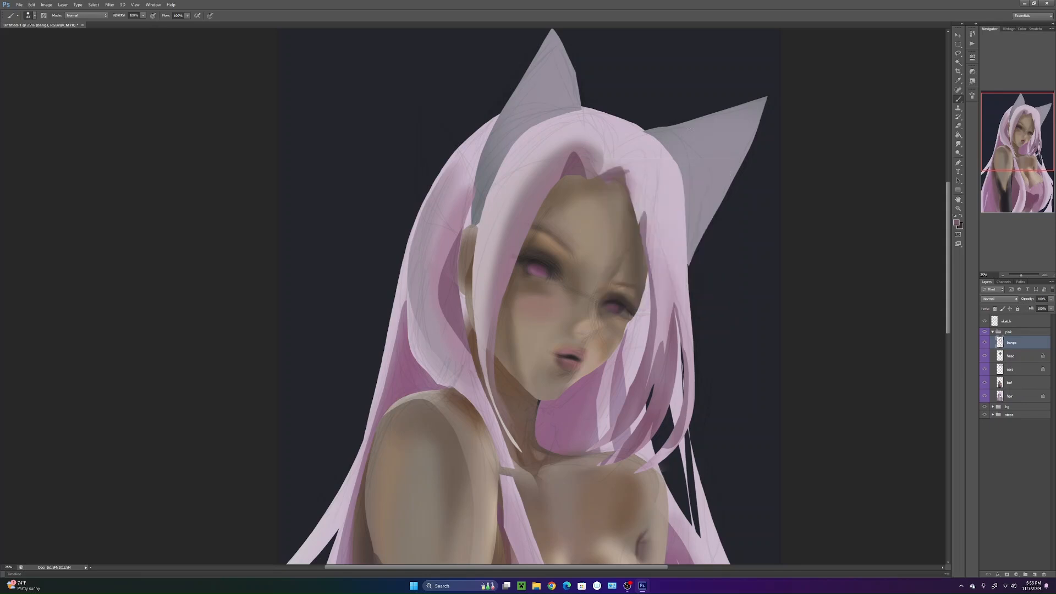
pyautogui.moveTo(599, 173)
pyautogui.mouseDown()
pyautogui.moveTo(630, 179)
pyautogui.moveTo(640, 220)
pyautogui.moveTo(630, 179)
pyautogui.moveTo(653, 297)
pyautogui.mouseUp()
pyautogui.keyDown('alt'); pyautogui.click(636, 181); pyautogui.keyUp('alt')
pyautogui.moveTo(650, 259); pyautogui.dragTo(663, 442)
pyautogui.moveTo(665, 338)
pyautogui.mouseDown()
pyautogui.moveTo(654, 440)
pyautogui.moveTo(659, 432)
pyautogui.mouseUp()
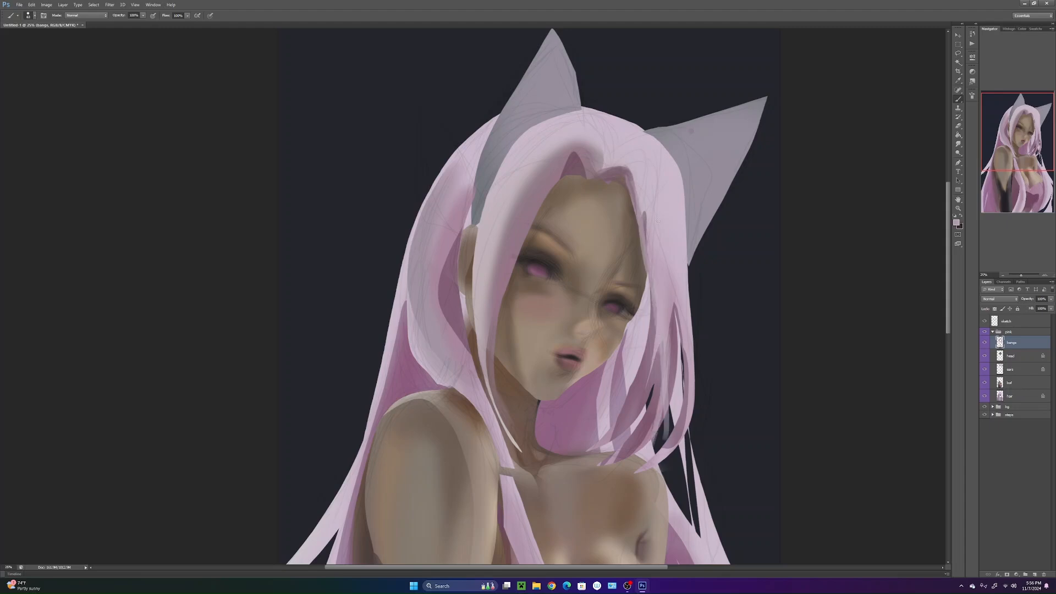
# - Add long thin strands along the far-side bangs with sampled hair tones, from beside the forehead to the tips
pyautogui.keyDown('alt'); pyautogui.click(677, 341); pyautogui.keyUp('alt')
pyautogui.moveTo(663, 237); pyautogui.dragTo(667, 371)
pyautogui.moveTo(662, 208); pyautogui.dragTo(674, 394)
pyautogui.moveTo(682, 407); pyautogui.dragTo(676, 464)
pyautogui.keyDown('alt'); pyautogui.click(653, 195); pyautogui.keyUp('alt')
pyautogui.moveTo(656, 198); pyautogui.dragTo(678, 311)
pyautogui.moveTo(658, 223); pyautogui.dragTo(685, 325)
# - Paint darker strands beside the hair parting and down the length of the near-side bangs with a sampled pink shade
pyautogui.keyDown('alt'); pyautogui.click(612, 170); pyautogui.keyUp('alt')
pyautogui.moveTo(606, 156)
pyautogui.mouseDown()
pyautogui.moveTo(638, 138)
pyautogui.moveTo(642, 147)
pyautogui.mouseUp()
pyautogui.moveTo(552, 125); pyautogui.dragTo(517, 202)
pyautogui.moveTo(536, 145)
pyautogui.mouseDown()
pyautogui.moveTo(500, 221)
pyautogui.moveTo(487, 322)
pyautogui.mouseUp()
pyautogui.moveTo(515, 174); pyautogui.dragTo(482, 378)
pyautogui.moveTo(498, 204); pyautogui.dragTo(498, 416)
pyautogui.moveTo(509, 175)
pyautogui.mouseDown()
pyautogui.moveTo(486, 247)
pyautogui.moveTo(483, 342)
pyautogui.mouseUp()
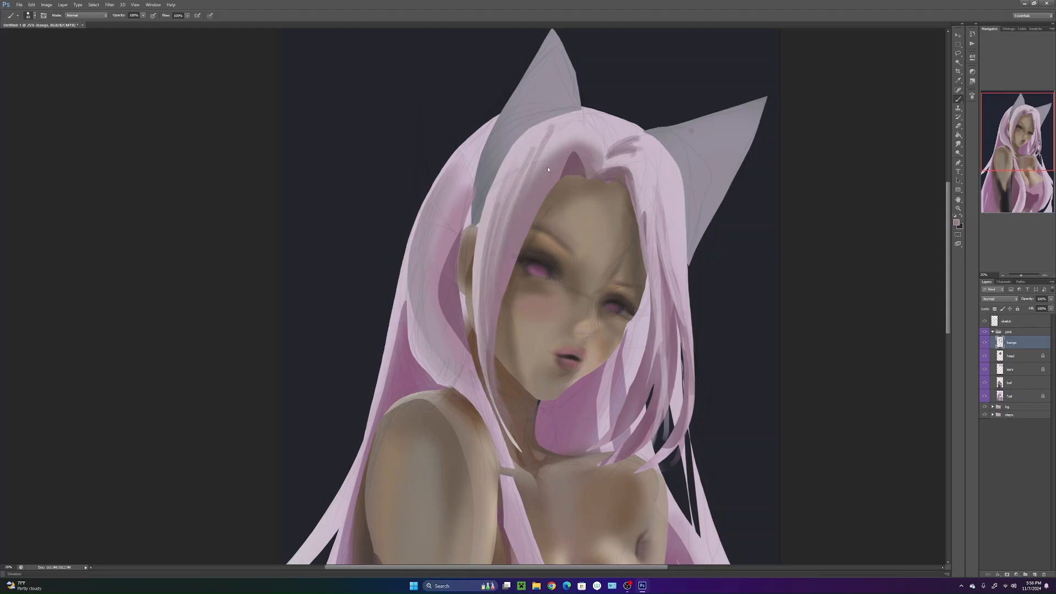
# - Layer darker and lighter strands over the near-side bangs using colours sampled from the hair
pyautogui.keyDown('alt'); pyautogui.click(570, 140); pyautogui.keyUp('alt')
pyautogui.moveTo(547, 156); pyautogui.dragTo(500, 291)
pyautogui.moveTo(534, 176)
pyautogui.mouseDown()
pyautogui.moveTo(500, 254)
pyautogui.moveTo(491, 367)
pyautogui.mouseUp()
pyautogui.keyDown('alt'); pyautogui.click(509, 190); pyautogui.keyUp('alt')
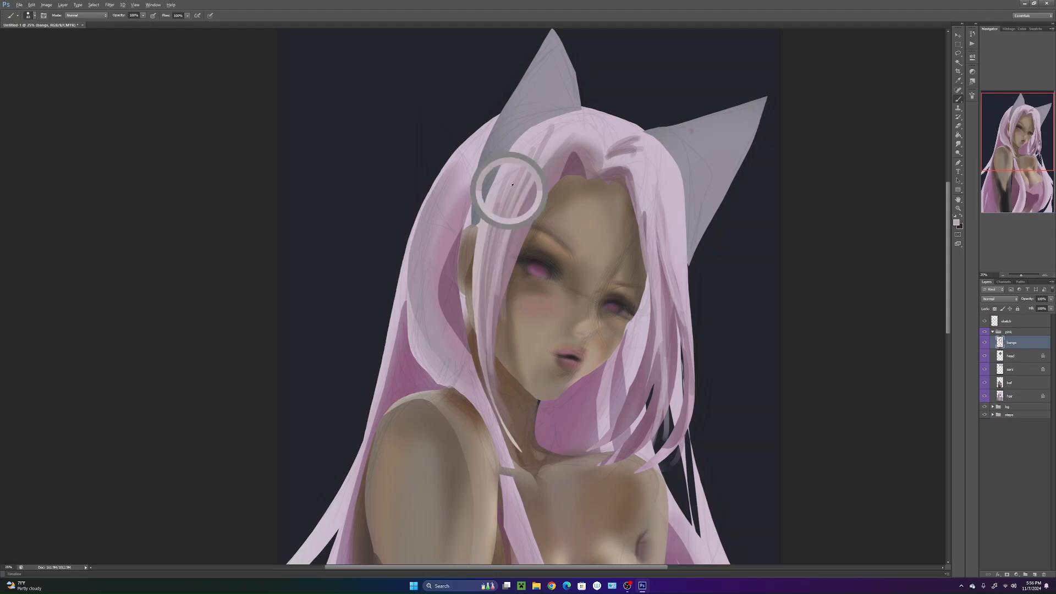
pyautogui.moveTo(543, 132)
pyautogui.mouseDown()
pyautogui.moveTo(488, 204)
pyautogui.moveTo(476, 368)
pyautogui.mouseUp()
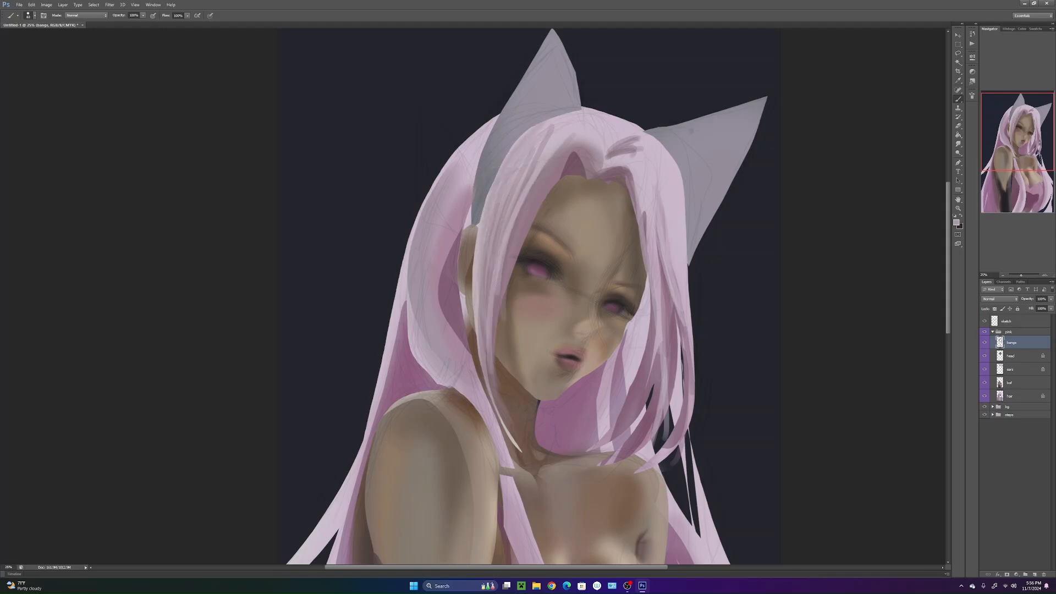
pyautogui.moveTo(526, 238)
pyautogui.mouseDown()
pyautogui.moveTo(487, 367)
pyautogui.moveTo(490, 407)
pyautogui.mouseUp()
pyautogui.keyDown('alt'); pyautogui.click(500, 292); pyautogui.keyUp('alt')
pyautogui.moveTo(500, 287); pyautogui.dragTo(499, 439)
pyautogui.hotkey('ctrl', 'alt', 'z')
pyautogui.hotkey('ctrl', 'alt', 'z')
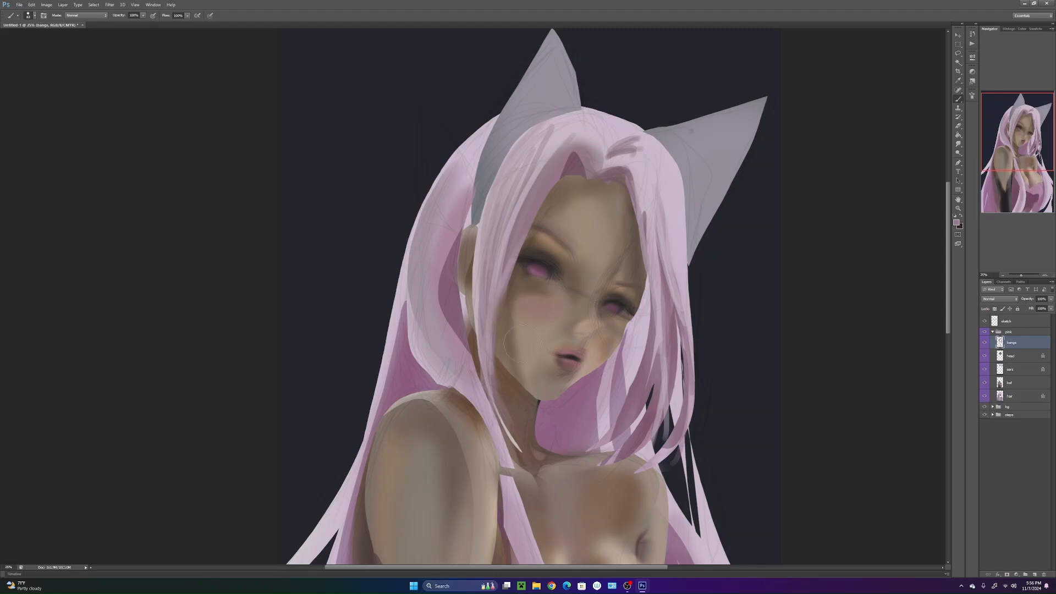
pyautogui.keyDown('alt'); pyautogui.click(547, 186); pyautogui.keyUp('alt')
pyautogui.moveTo(554, 186); pyautogui.dragTo(574, 304)
pyautogui.hotkey('ctrl', 'alt', 'z')
pyautogui.hotkey('ctrl', 'alt', 'z')
# - Paint darker strands across the crown beside the hair parting with pink shades sampled from the hair
pyautogui.keyDown('alt'); pyautogui.click(573, 161); pyautogui.keyUp('alt')
pyautogui.moveTo(562, 168); pyautogui.dragTo(512, 262)
pyautogui.moveTo(605, 143)
pyautogui.mouseDown()
pyautogui.moveTo(596, 121)
pyautogui.moveTo(539, 137)
pyautogui.mouseUp()
pyautogui.keyDown('alt'); pyautogui.click(594, 133); pyautogui.keyUp('alt')
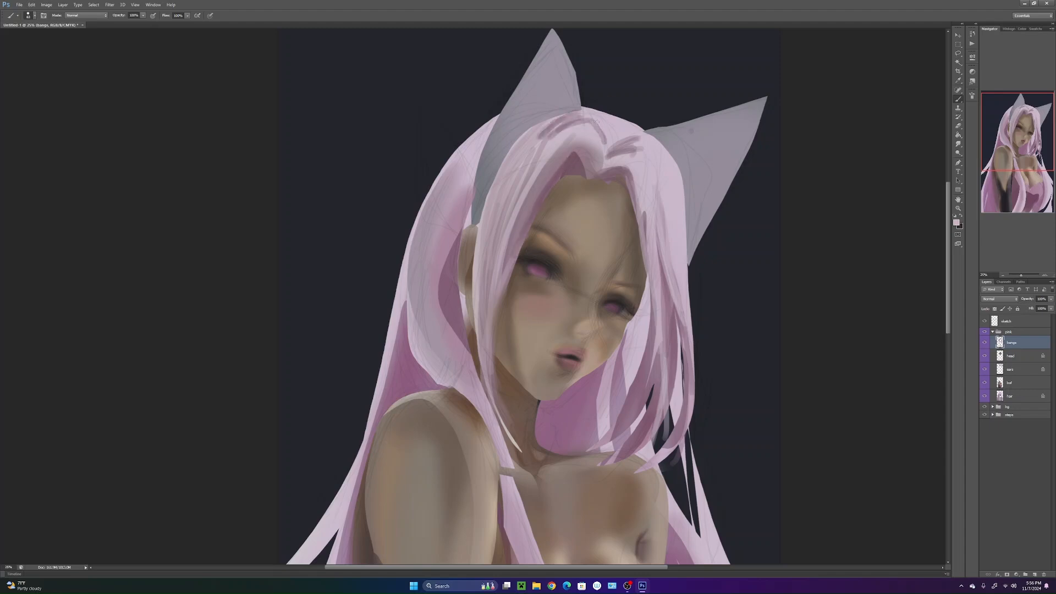
pyautogui.moveTo(614, 139)
pyautogui.mouseDown()
pyautogui.moveTo(581, 114)
pyautogui.moveTo(617, 117)
pyautogui.mouseUp()
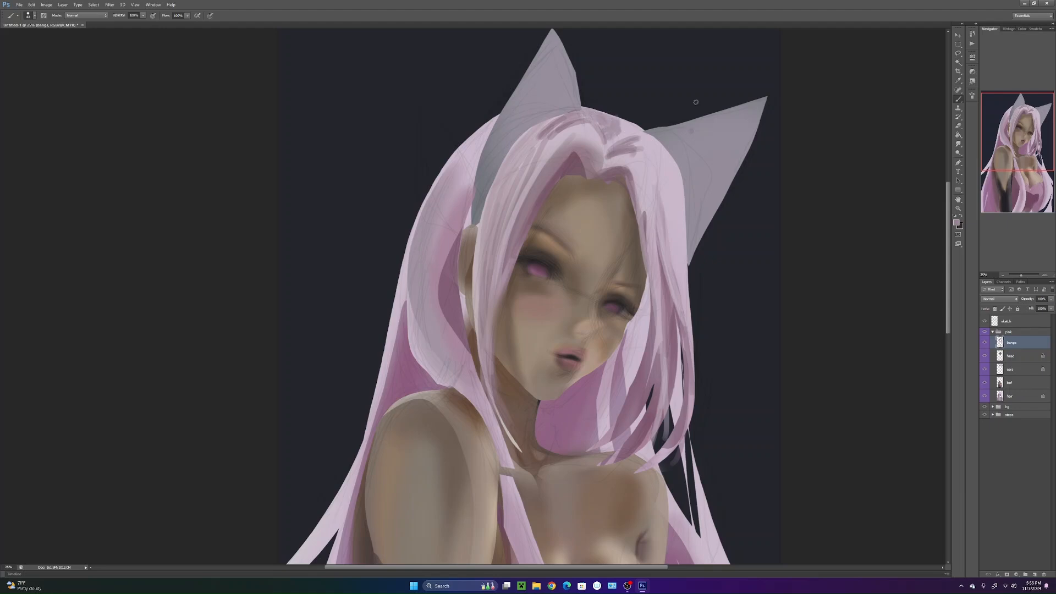
pyautogui.keyDown('alt'); pyautogui.click(609, 128); pyautogui.keyUp('alt')
# - Round off the tip of the far-side cat ear by lassoing the outer area and deleting it from the ears layer
pyautogui.moveTo(642, 376); pyautogui.dragTo(642, 467)
pyautogui.click(1004, 374)
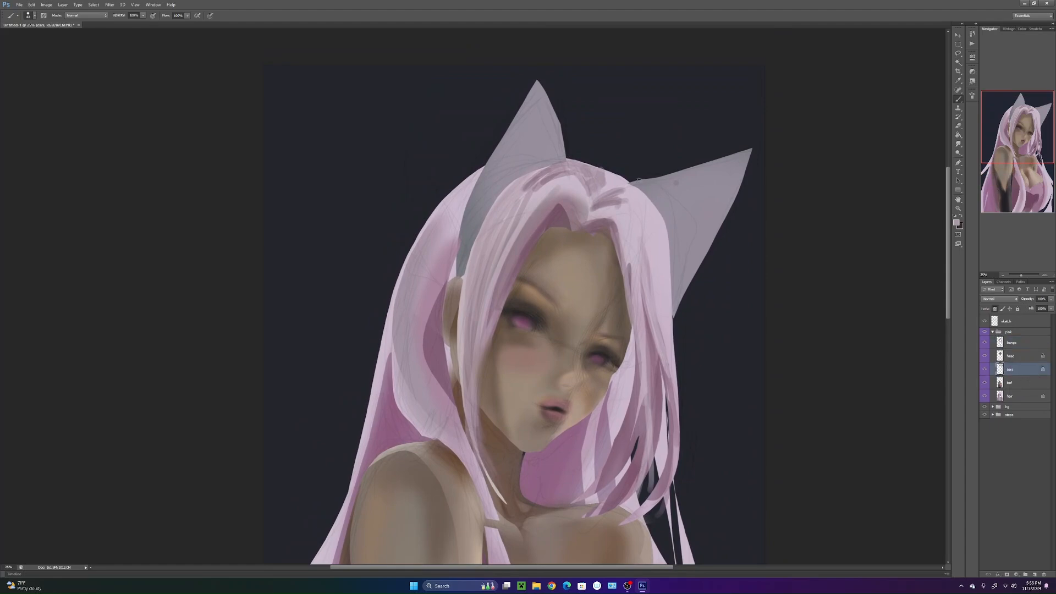
pyautogui.hotkey('alt', ']')
pyautogui.hotkey('alt', ']')
pyautogui.press('l')
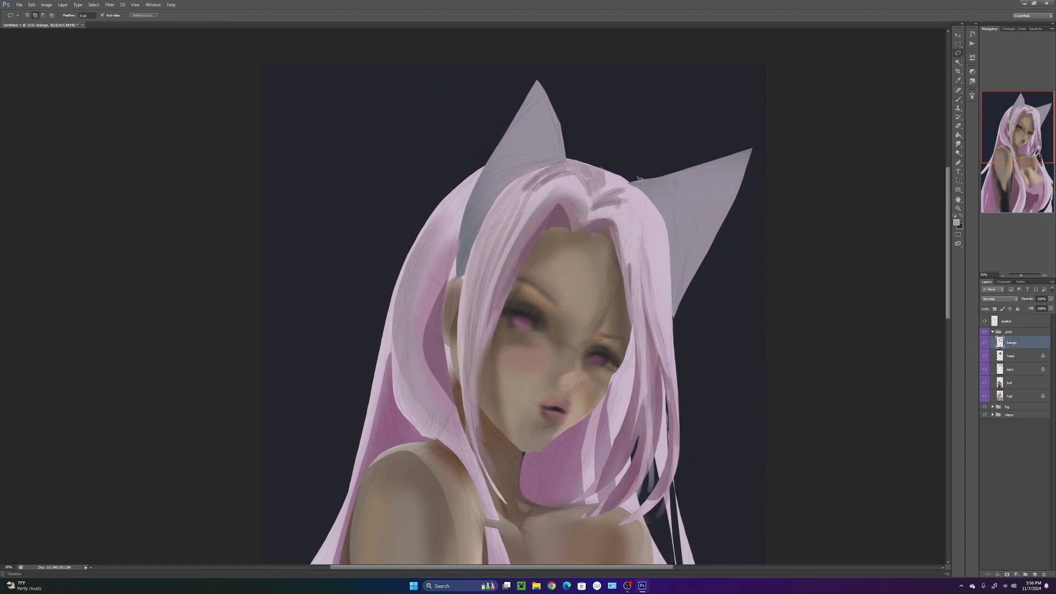
pyautogui.moveTo(628, 181)
pyautogui.mouseDown()
pyautogui.moveTo(797, 130)
pyautogui.moveTo(706, 104)
pyautogui.mouseUp()
pyautogui.click(1011, 369)
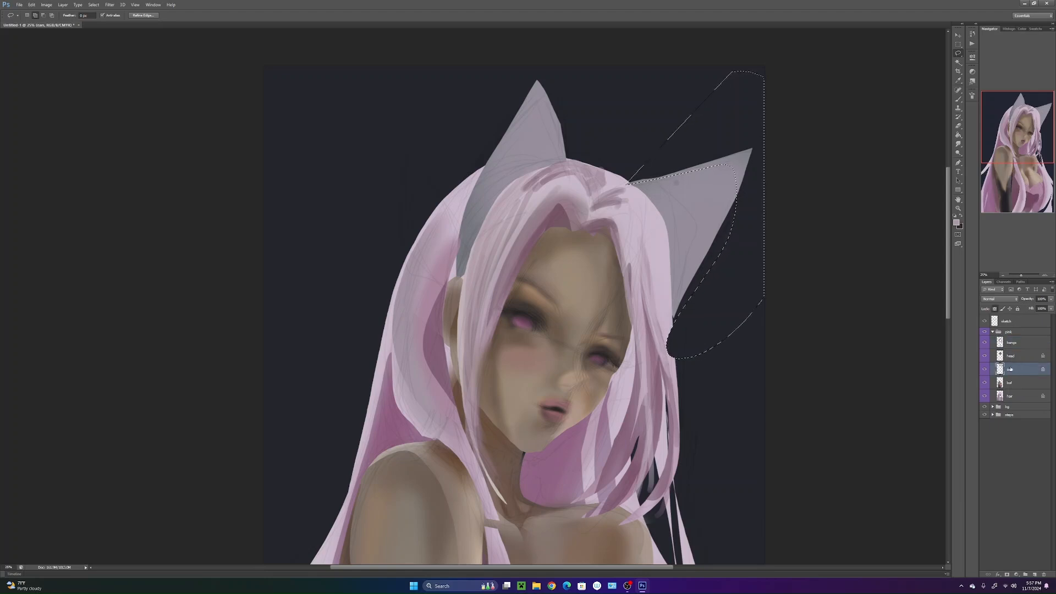
pyautogui.hotkey('alt', ']')
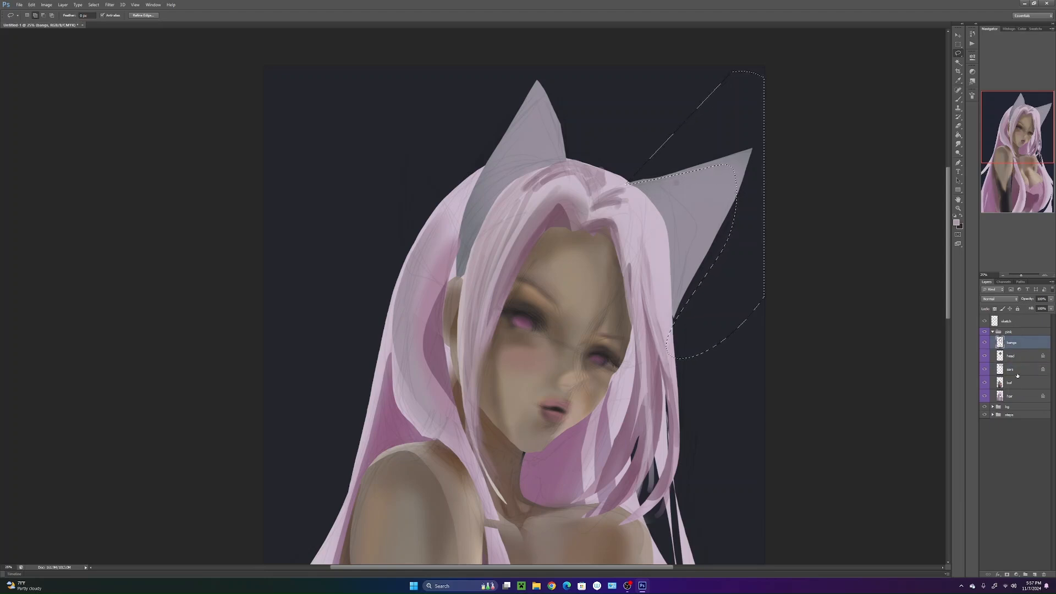
pyautogui.click(1019, 372)
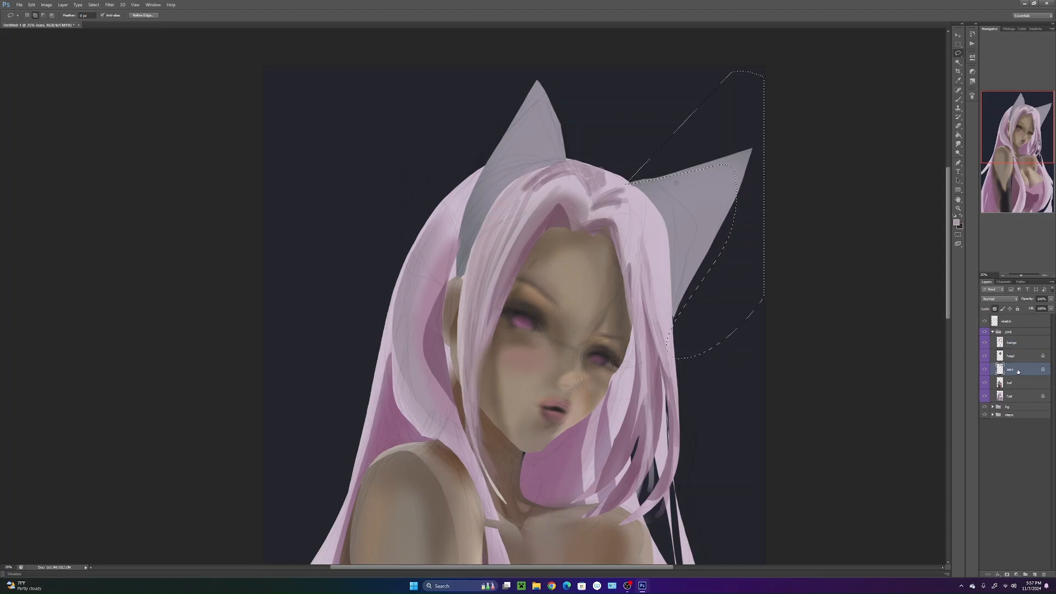
pyautogui.press('Delete')
pyautogui.hotkey('ctrl', 'd')
# - Lasso the inner areas of both cat ears and raise their brightness and contrast
pyautogui.moveTo(649, 436); pyautogui.dragTo(638, 414)
pyautogui.scroll(2, 638, 414)
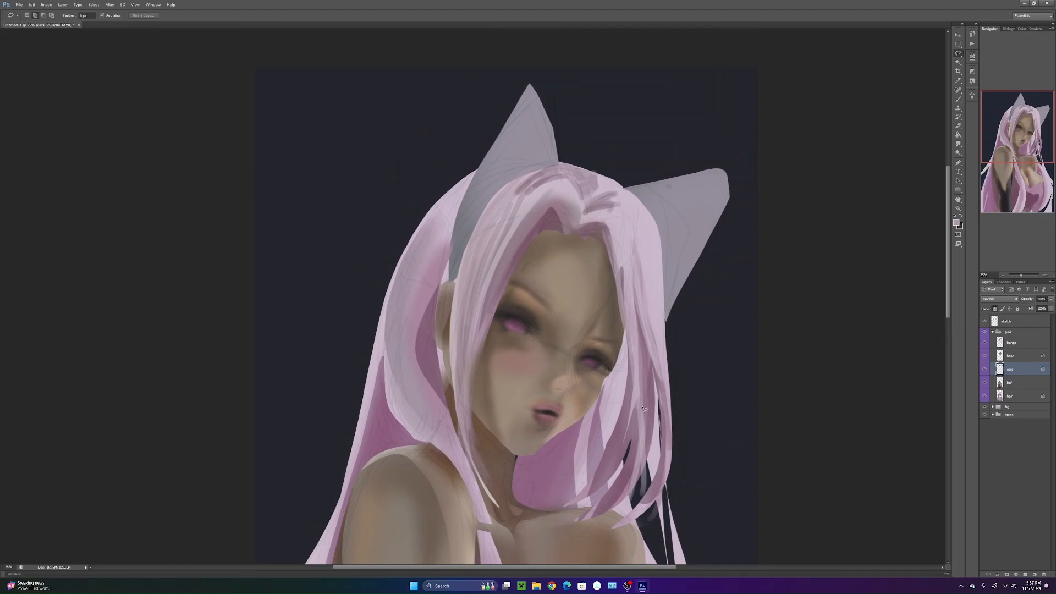
pyautogui.moveTo(531, 83); pyautogui.dragTo(466, 267)
pyautogui.moveTo(635, 350); pyautogui.dragTo(640, 342)
pyautogui.click(61, 4)
pyautogui.moveTo(46, 4)
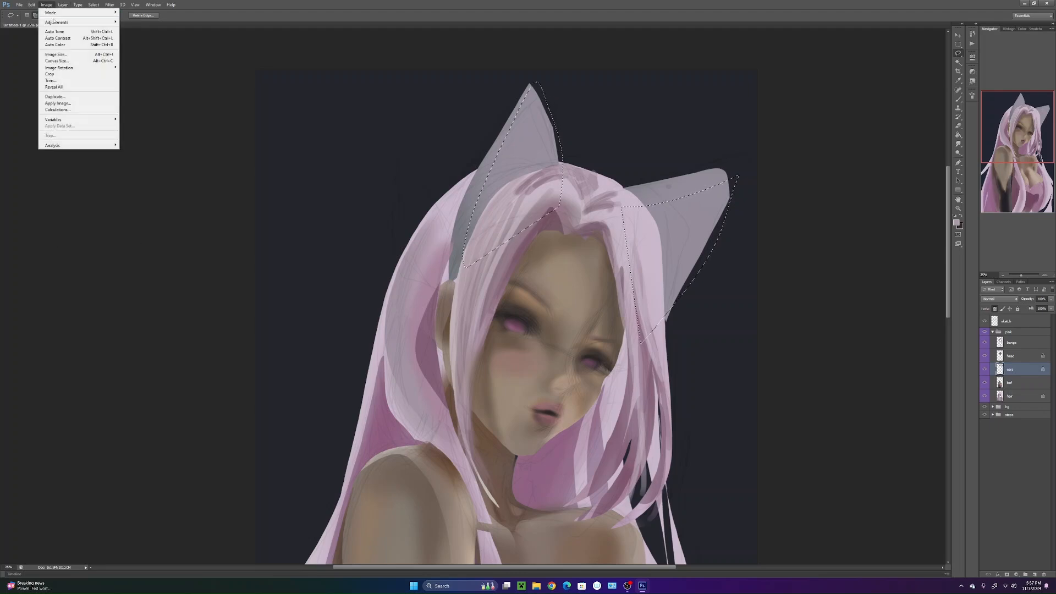
pyautogui.moveTo(77, 22)
pyautogui.click(143, 22)
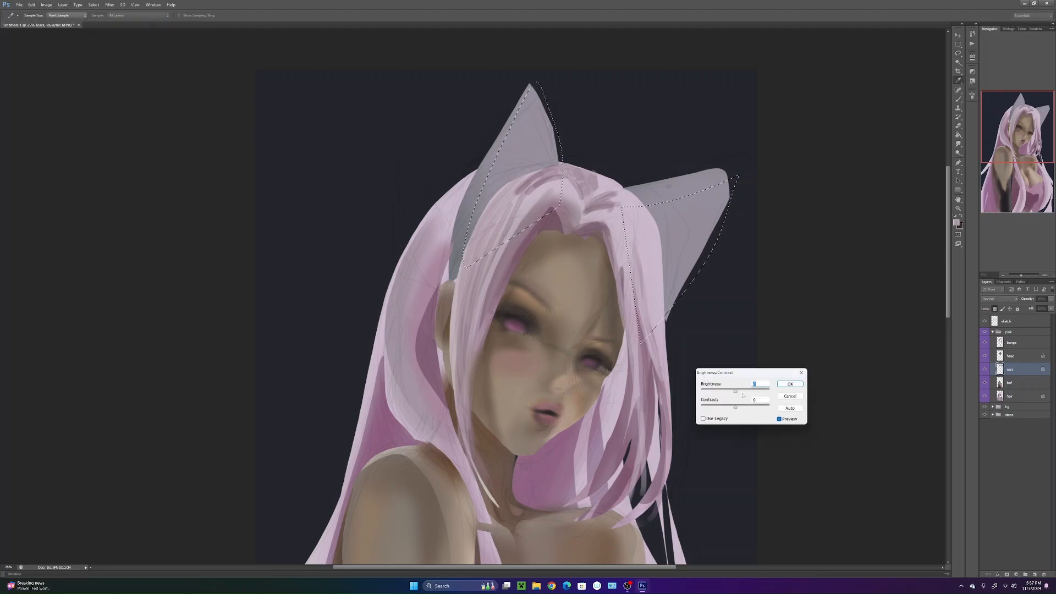
pyautogui.moveTo(738, 408)
pyautogui.mouseDown()
pyautogui.moveTo(751, 407)
pyautogui.moveTo(750, 391)
pyautogui.mouseUp()
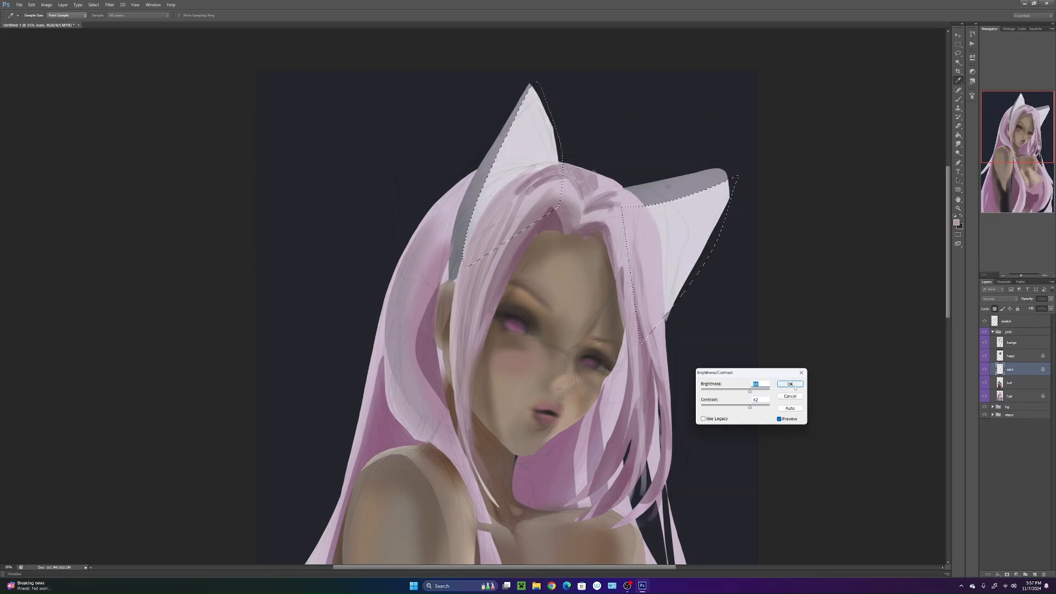
pyautogui.click(781, 385)
# - Paint the selected inner areas of both cat ears with a sampled pink using an enlarged brush
pyautogui.press('b')
pyautogui.keyDown('alt'); pyautogui.click(538, 297); pyautogui.keyUp('alt')
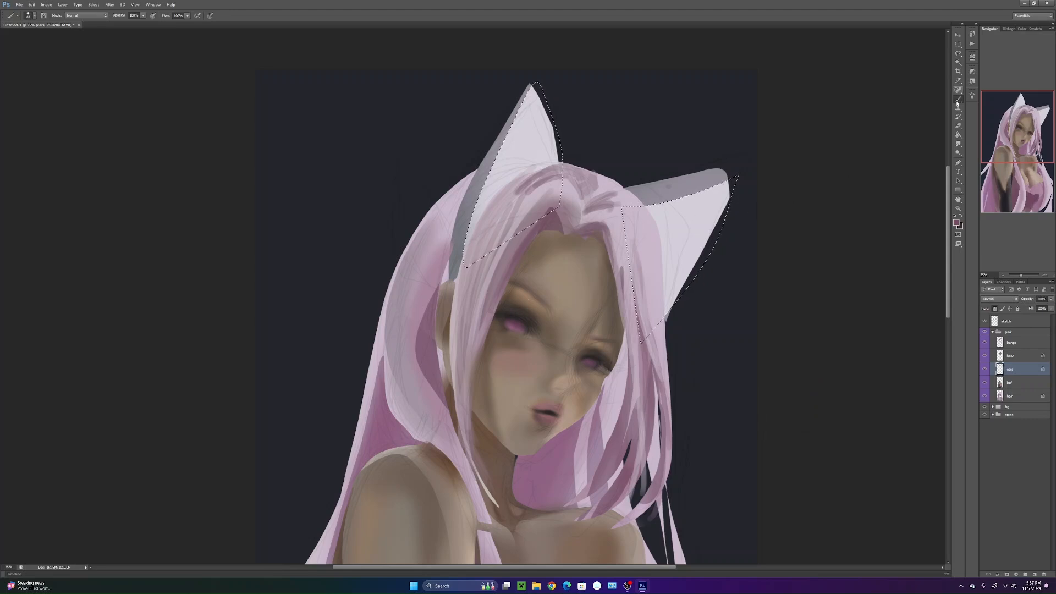
pyautogui.press('g')
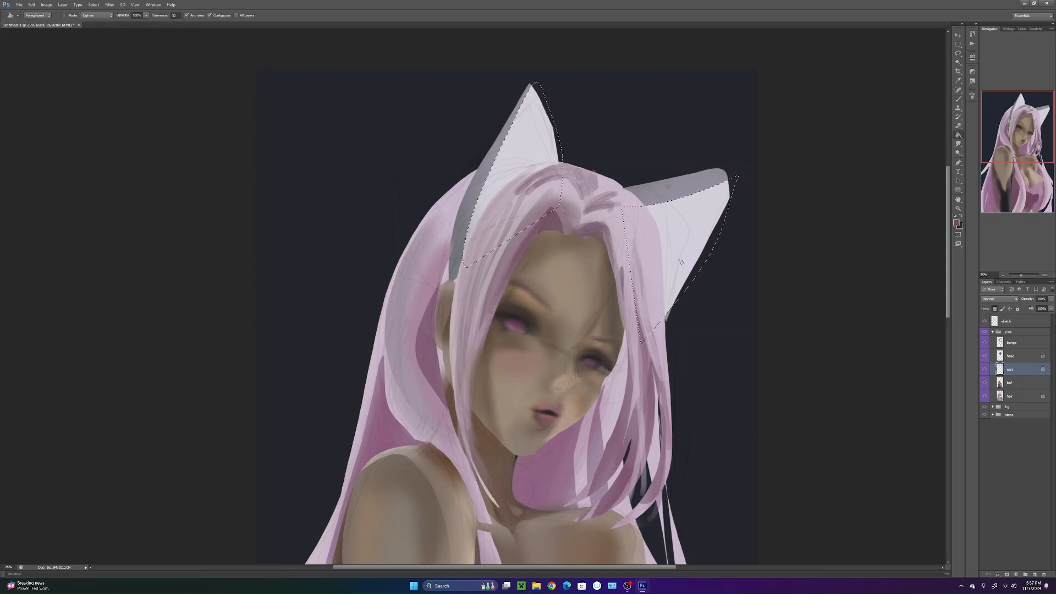
pyautogui.press('b')
pyautogui.rightClick(654, 233)
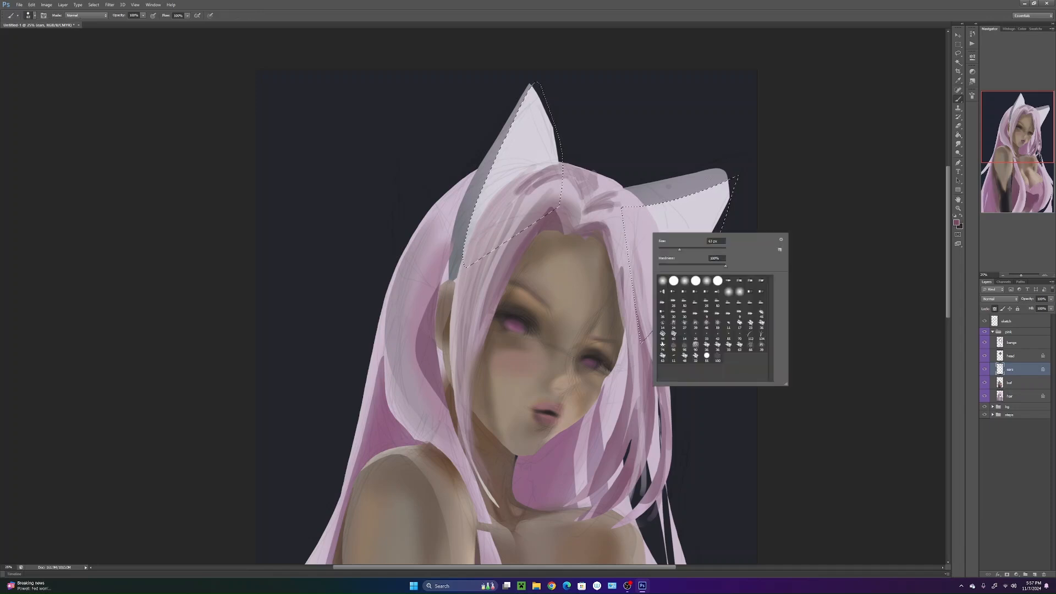
pyautogui.moveTo(717, 251)
pyautogui.mouseDown()
pyautogui.moveTo(722, 236)
pyautogui.moveTo(717, 249)
pyautogui.mouseUp()
pyautogui.press('Return')
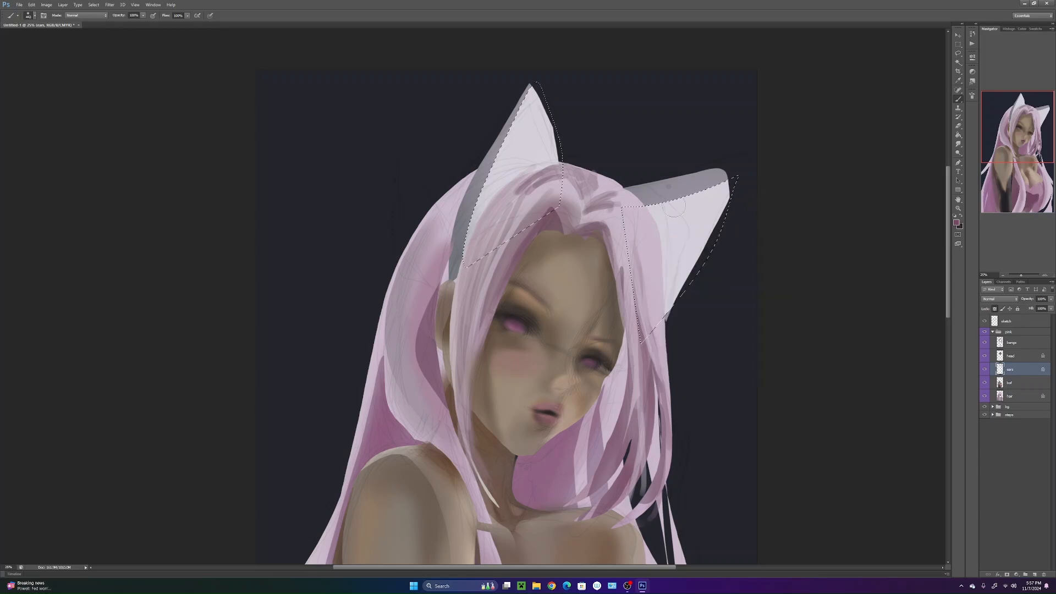
pyautogui.moveTo(546, 231)
pyautogui.mouseDown()
pyautogui.moveTo(513, 158)
pyautogui.moveTo(521, 106)
pyautogui.mouseUp()
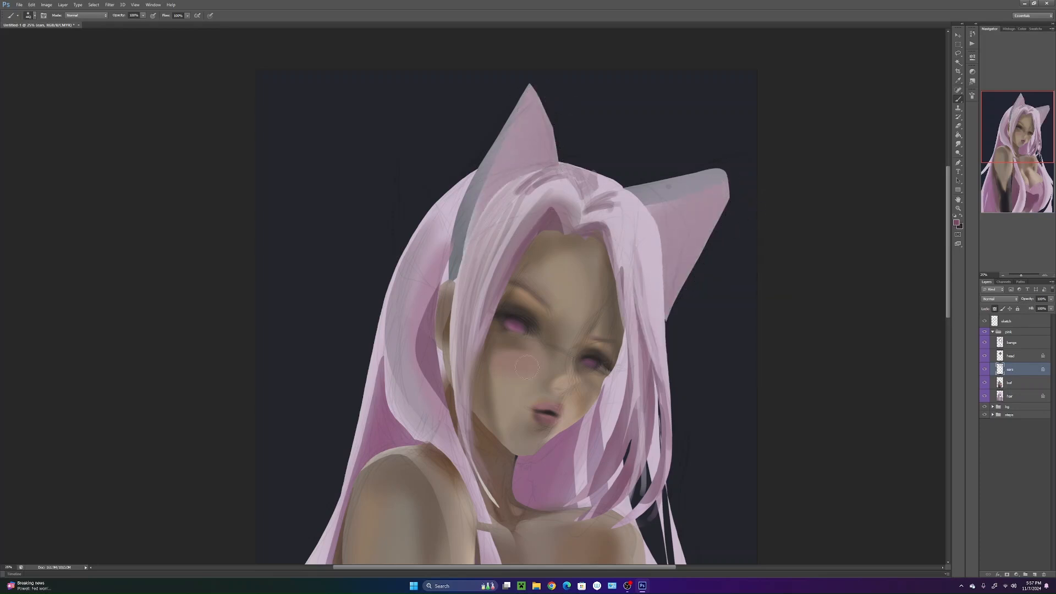
# - Lasso the inner strands of the far-side bangs beside the face and delete them from the bangs layer
pyautogui.moveTo(617, 457); pyautogui.dragTo(682, 182)
pyautogui.moveTo(675, 313); pyautogui.dragTo(684, 450)
pyautogui.moveTo(694, 395)
pyautogui.mouseDown()
pyautogui.moveTo(681, 450)
pyautogui.moveTo(668, 451)
pyautogui.mouseUp()
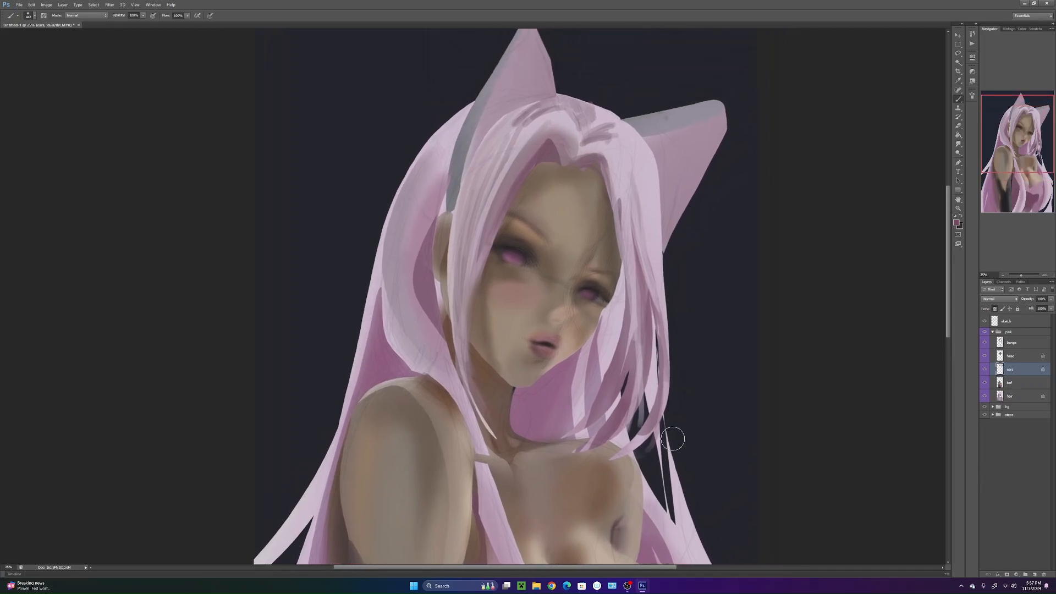
pyautogui.press('l')
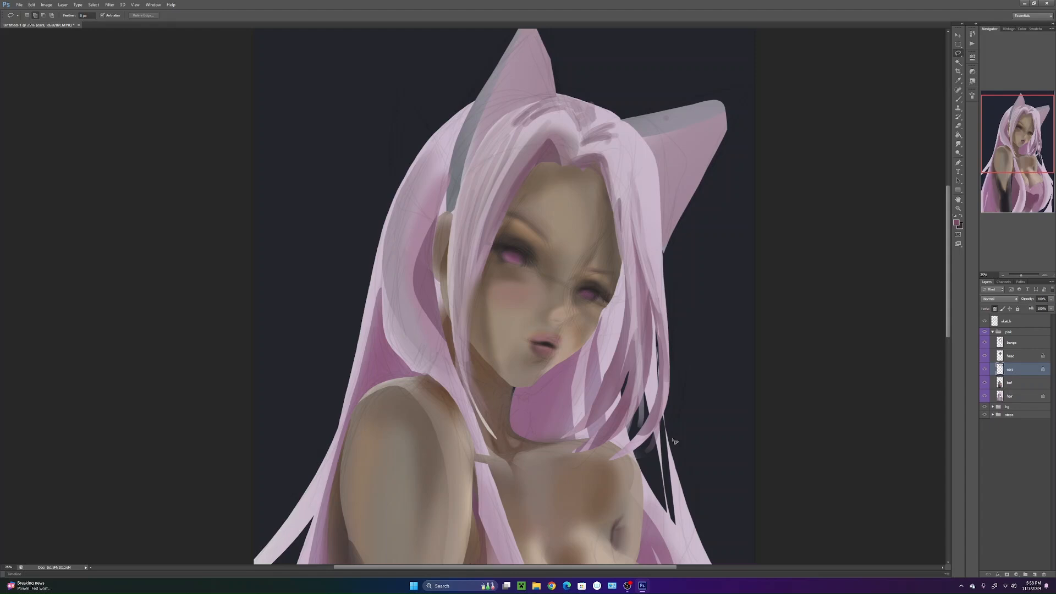
pyautogui.click(1027, 343)
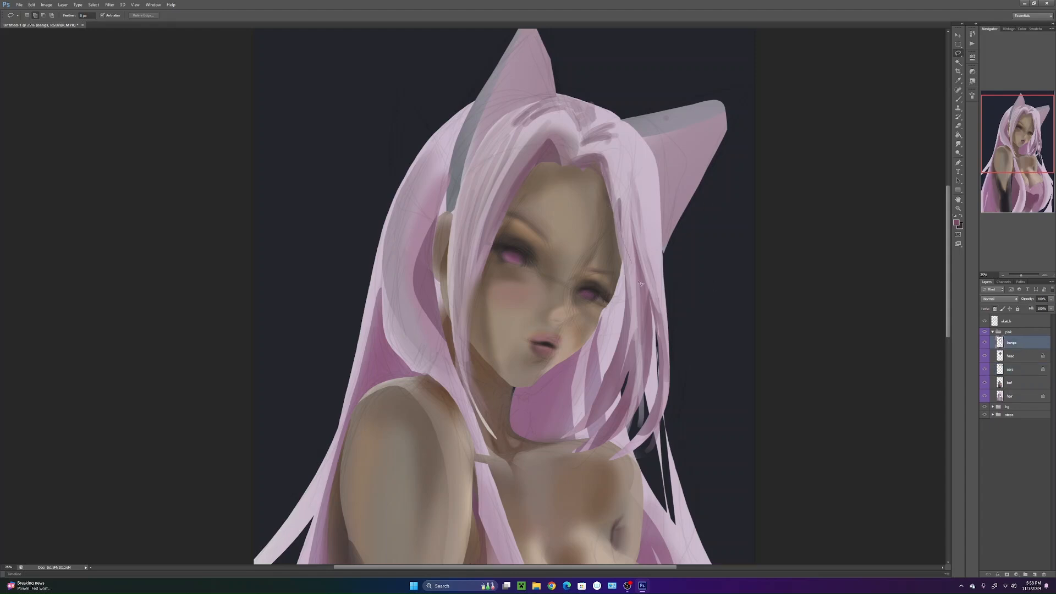
pyautogui.moveTo(540, 488); pyautogui.dragTo(584, 207)
pyautogui.press('Delete')
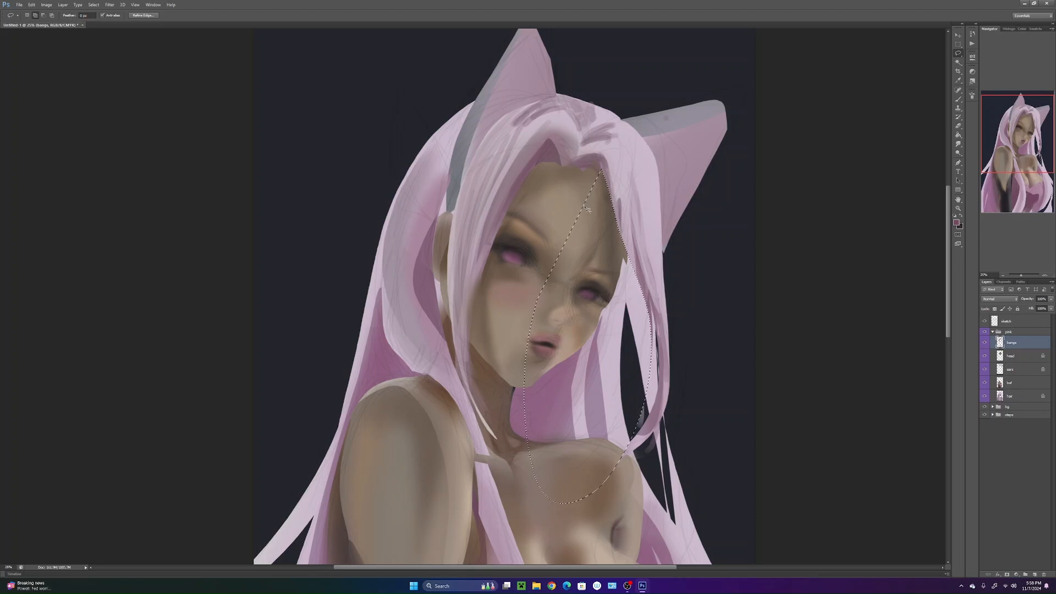
pyautogui.moveTo(615, 493); pyautogui.dragTo(600, 478)
pyautogui.hotkey('ctrl', 'd')
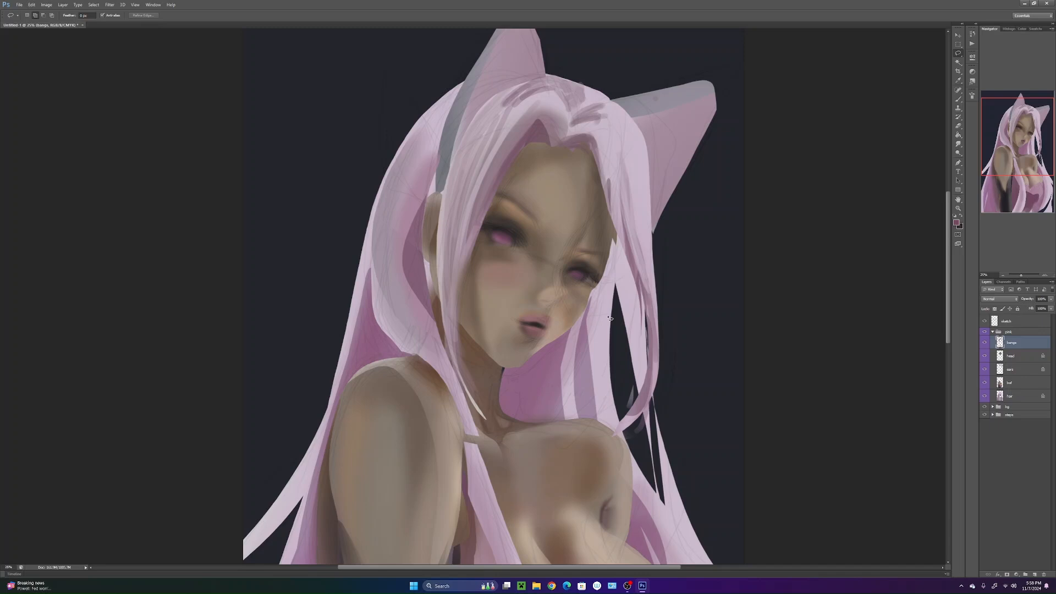
# - Lasso the far-side back hair on the hair layer and warp it up and outward so its strands curve beside the face
pyautogui.click(1016, 397)
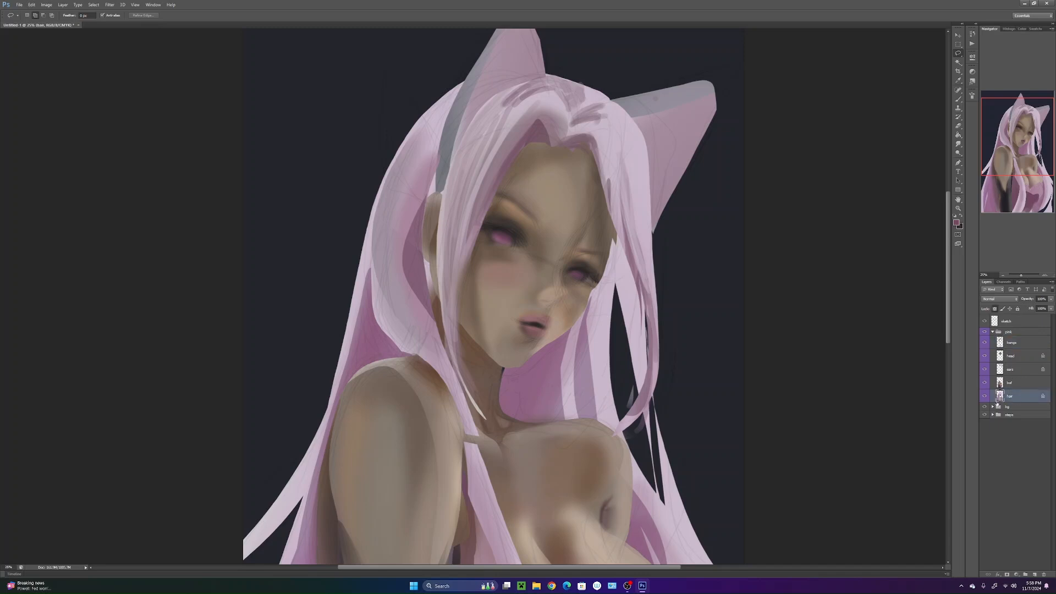
pyautogui.moveTo(609, 288)
pyautogui.mouseDown()
pyautogui.moveTo(715, 522)
pyautogui.moveTo(617, 230)
pyautogui.mouseUp()
pyautogui.rightClick(646, 357)
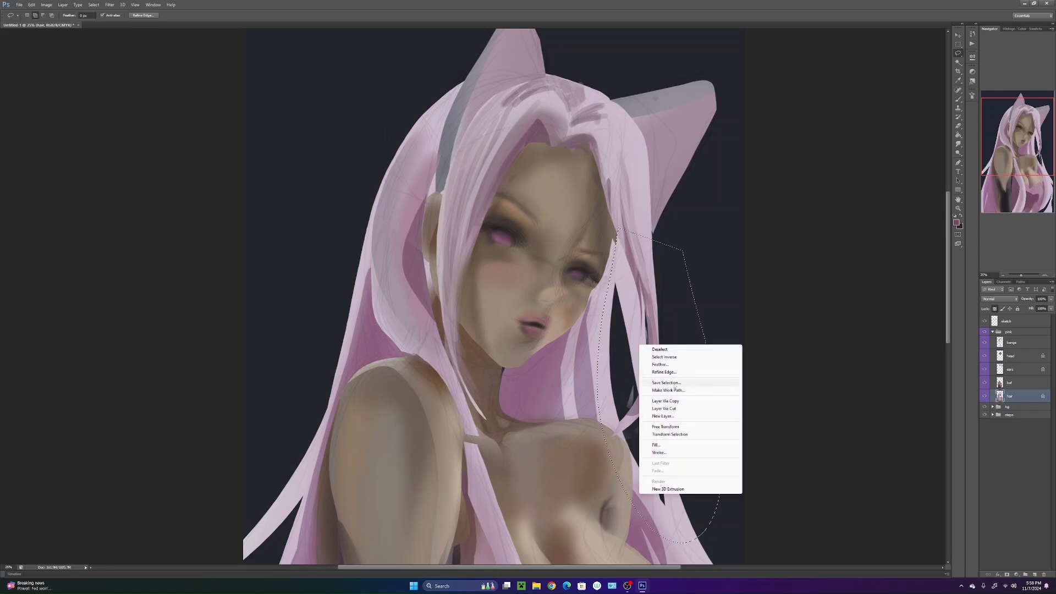
pyautogui.click(666, 427)
pyautogui.rightClick(637, 332)
pyautogui.click(646, 385)
pyautogui.moveTo(644, 385); pyautogui.dragTo(637, 398)
pyautogui.moveTo(678, 513)
pyautogui.mouseDown()
pyautogui.moveTo(707, 474)
pyautogui.moveTo(687, 504)
pyautogui.moveTo(690, 530)
pyautogui.mouseUp()
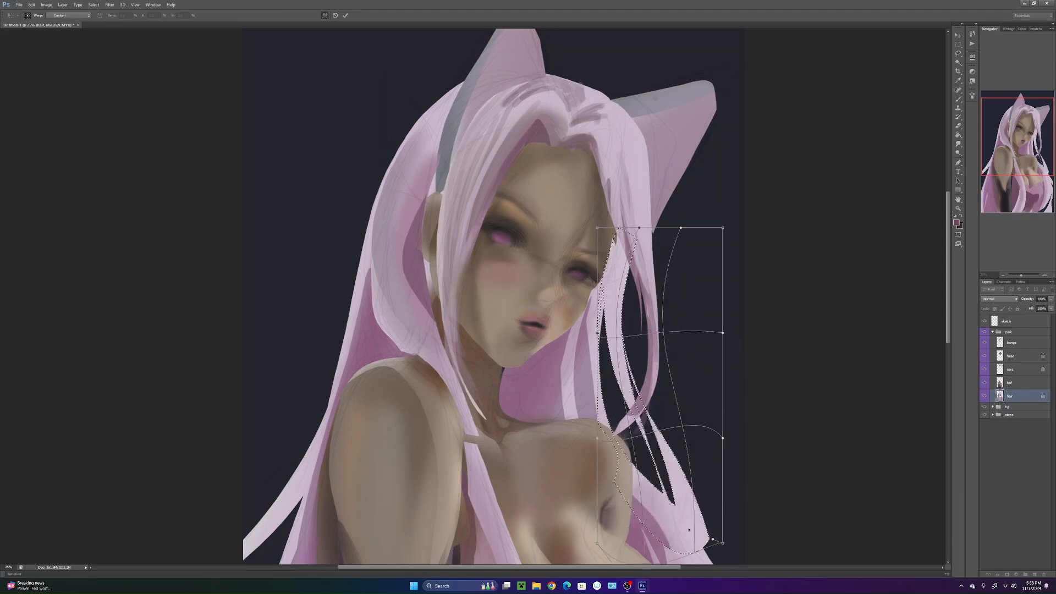
pyautogui.moveTo(652, 311)
pyautogui.mouseDown()
pyautogui.moveTo(637, 301)
pyautogui.moveTo(657, 322)
pyautogui.mouseUp()
pyautogui.moveTo(610, 236); pyautogui.dragTo(623, 223)
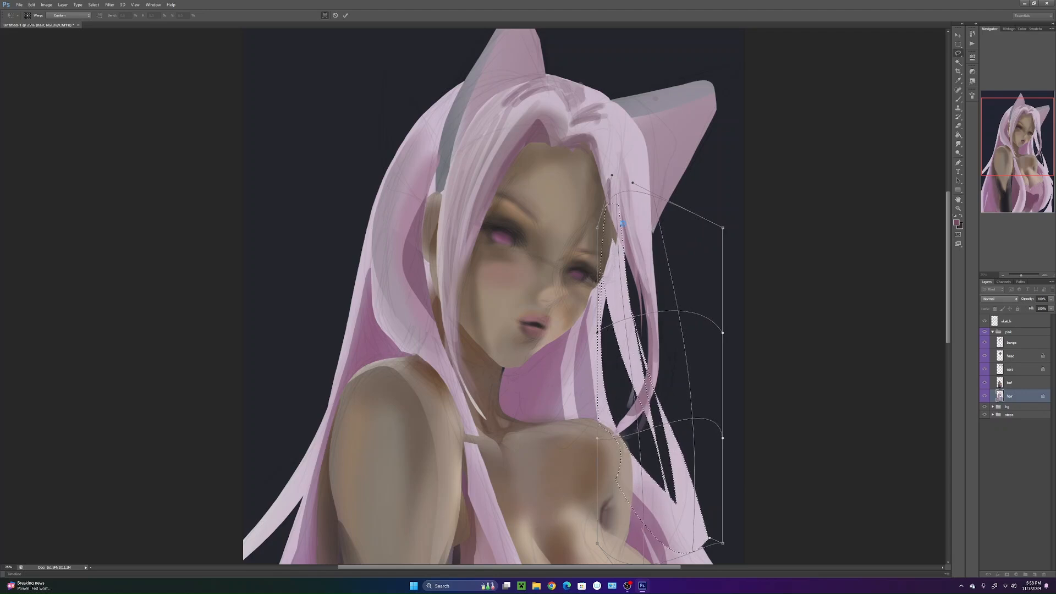
pyautogui.hotkey('ctrl', 'd')
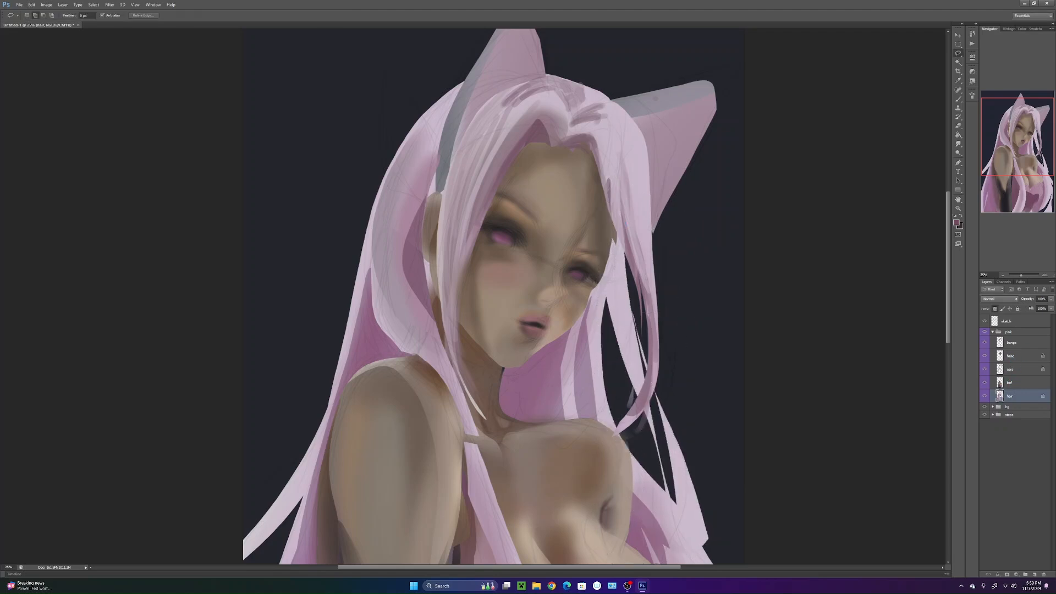
pyautogui.click(1014, 370)
pyautogui.click(1016, 358)
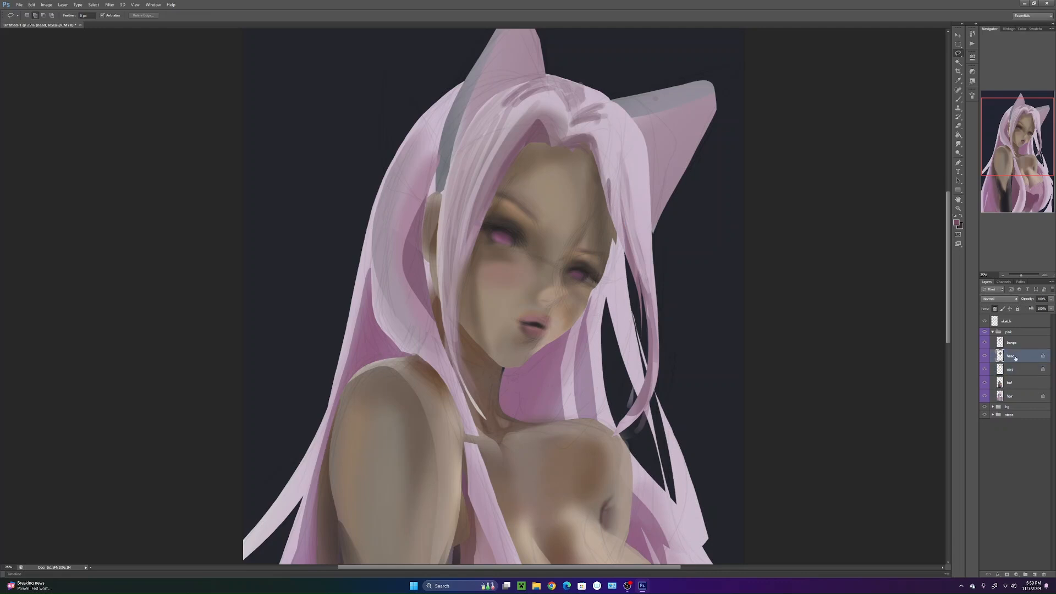
pyautogui.moveTo(624, 302); pyautogui.dragTo(622, 317)
pyautogui.hotkey('ctrl', 's')
pyautogui.click(638, 283)
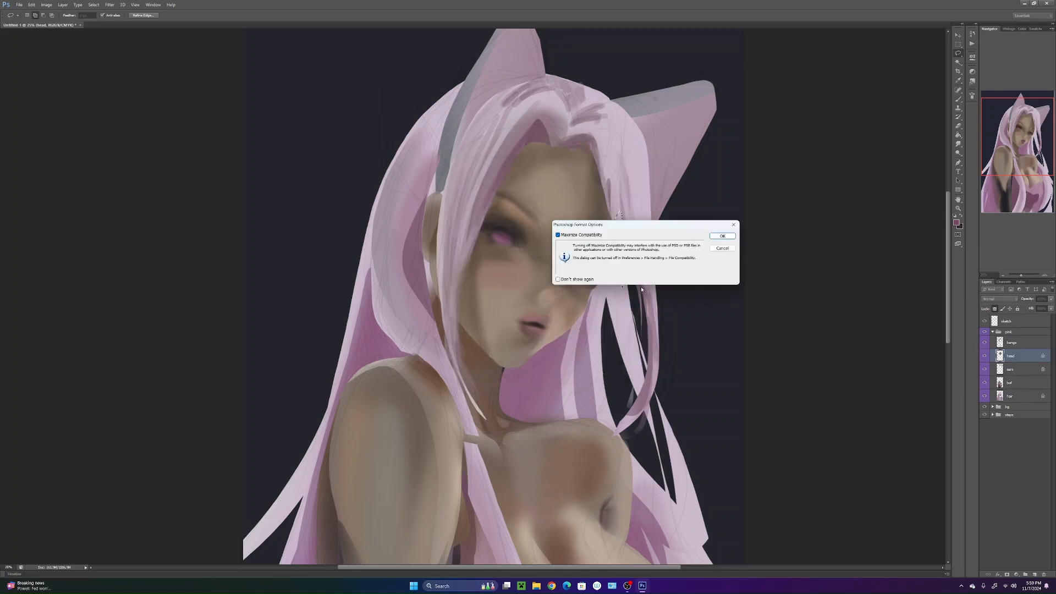
pyautogui.click(718, 248)
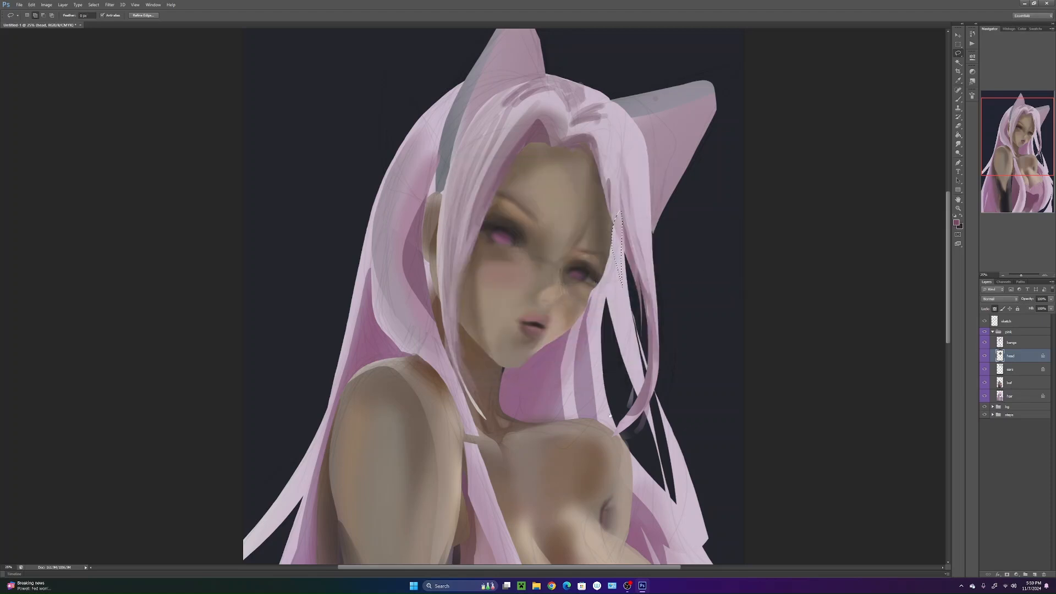
pyautogui.moveTo(613, 422); pyautogui.dragTo(604, 436)
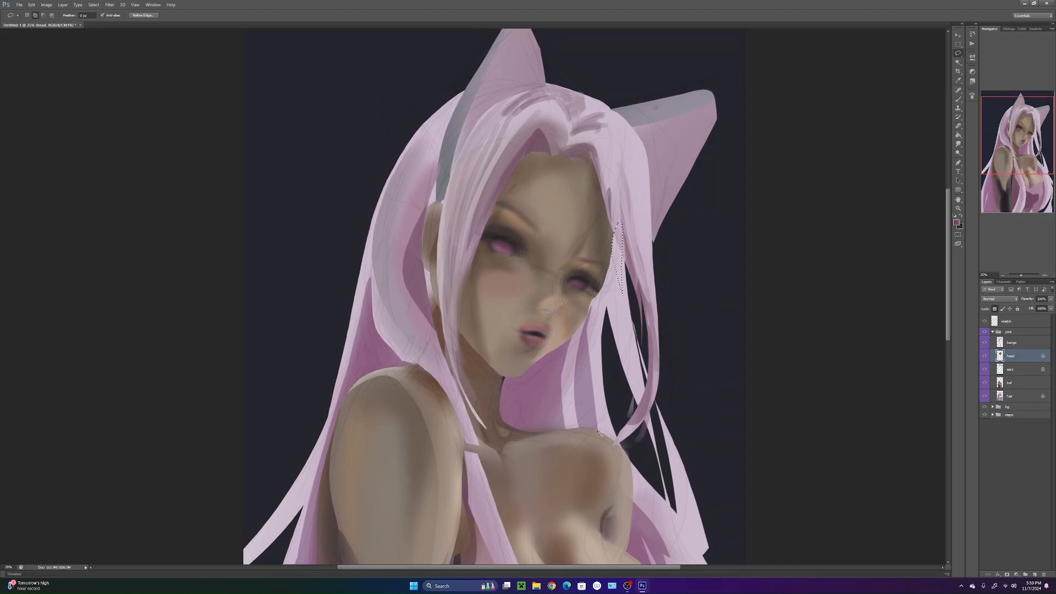
pyautogui.hotkey('ctrl', 'd')
pyautogui.moveTo(603, 480)
pyautogui.mouseDown()
pyautogui.moveTo(587, 460)
pyautogui.moveTo(585, 471)
pyautogui.moveTo(599, 397)
pyautogui.mouseUp()
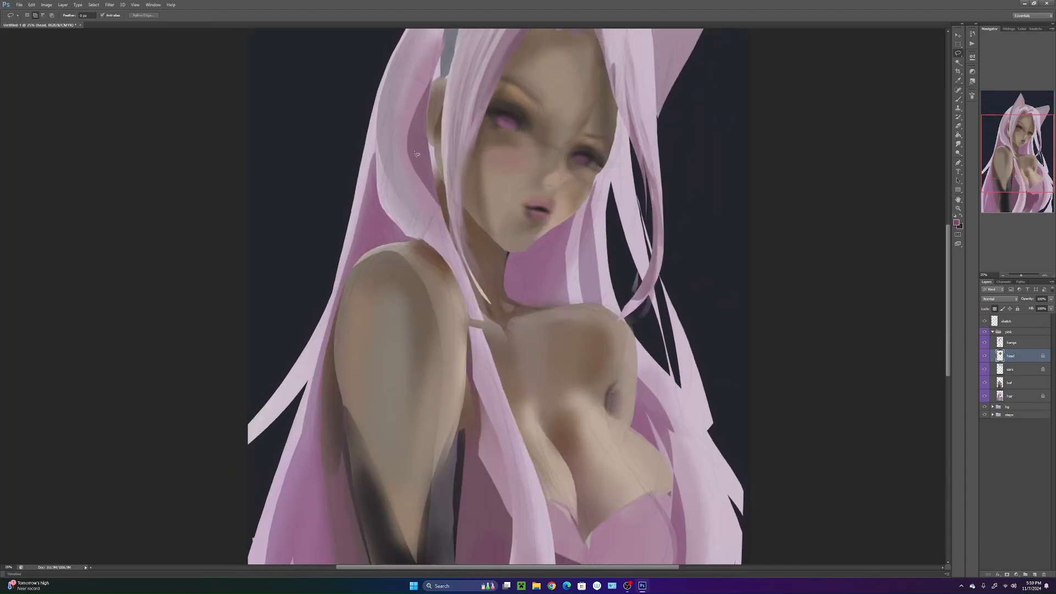
pyautogui.moveTo(490, 434); pyautogui.dragTo(416, 174)
pyautogui.click(1032, 344)
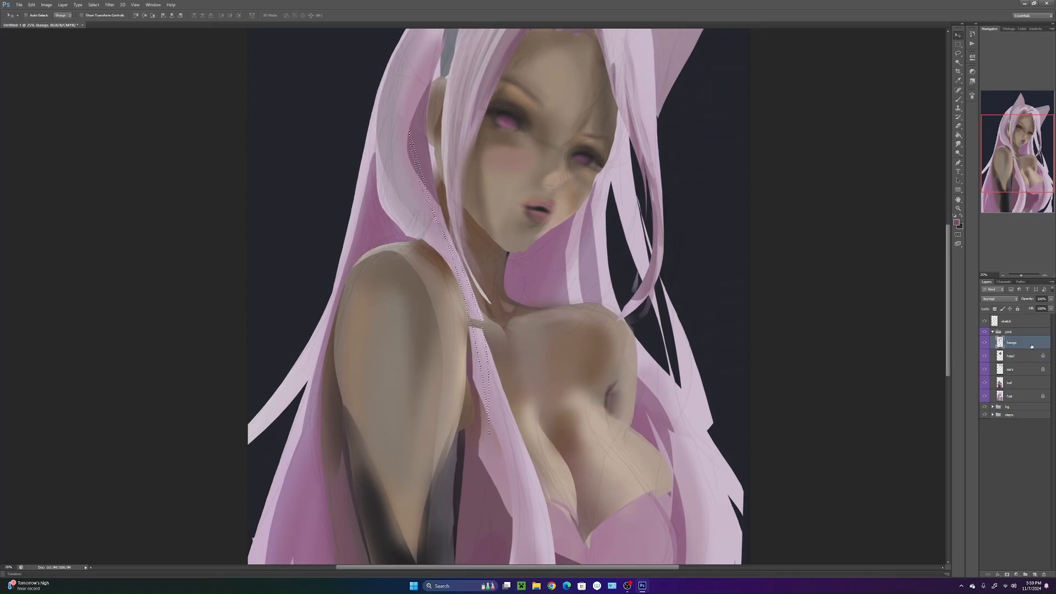
pyautogui.press('b')
pyautogui.keyDown('alt'); pyautogui.click(447, 271); pyautogui.keyUp('alt')
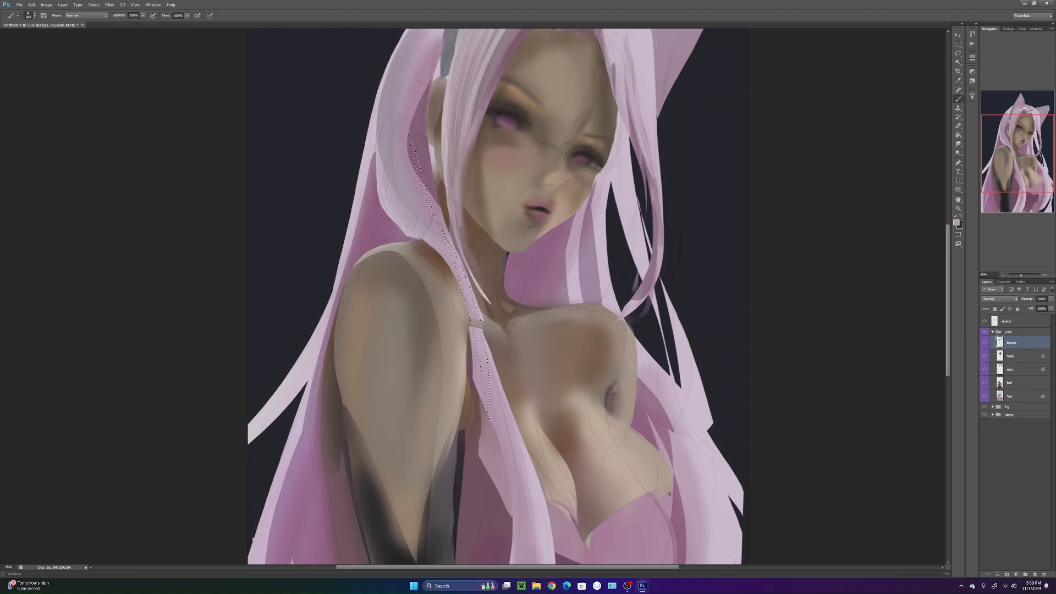
pyautogui.hotkey('ctrl', 'd')
# - Paint the selected near-side lock falling past the ear and shoulder with a sampled pink
pyautogui.keyDown('alt'); pyautogui.click(423, 149); pyautogui.keyUp('alt')
pyautogui.rightClick(397, 172)
pyautogui.moveTo(422, 204)
pyautogui.mouseDown()
pyautogui.moveTo(476, 233)
pyautogui.moveTo(466, 473)
pyautogui.mouseUp()
pyautogui.click(516, 127)
# - Resize the brush and paint darker pink strands from the parting down the near-side bangs beside the face
pyautogui.rightClick(469, 221)
pyautogui.rightClick(485, 296)
pyautogui.click(521, 266)
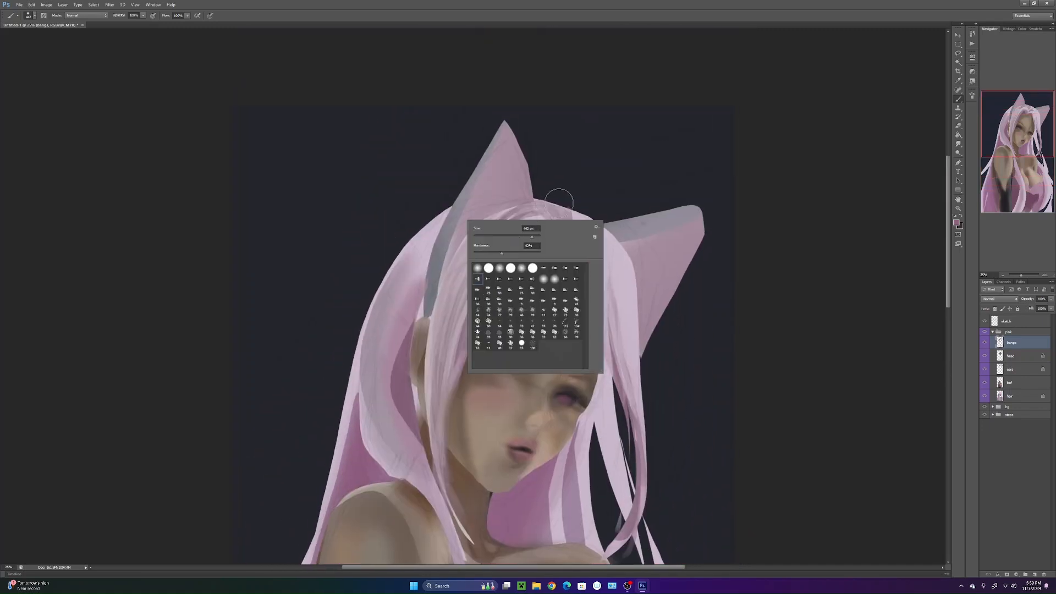
pyautogui.click(567, 212)
pyautogui.rightClick(483, 290)
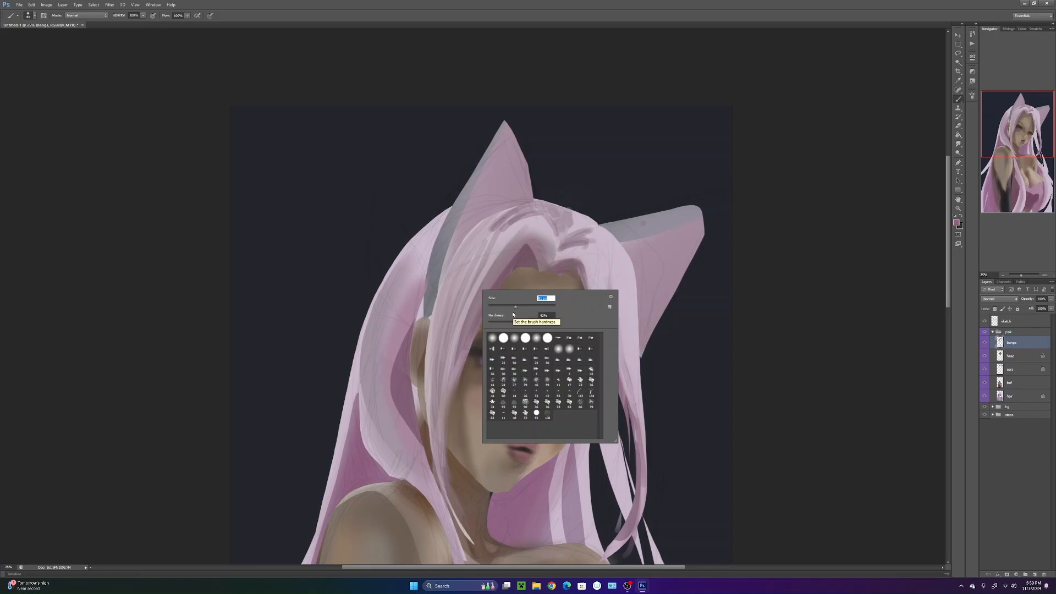
pyautogui.click(504, 234)
pyautogui.moveTo(503, 234)
pyautogui.mouseDown()
pyautogui.moveTo(451, 345)
pyautogui.moveTo(432, 424)
pyautogui.mouseUp()
pyautogui.moveTo(473, 257); pyautogui.dragTo(429, 461)
pyautogui.moveTo(461, 265)
pyautogui.mouseDown()
pyautogui.moveTo(440, 334)
pyautogui.moveTo(436, 445)
pyautogui.mouseUp()
pyautogui.moveTo(488, 264); pyautogui.dragTo(437, 472)
pyautogui.keyDown('alt'); pyautogui.click(534, 235); pyautogui.keyUp('alt')
pyautogui.moveTo(499, 251); pyautogui.dragTo(453, 378)
pyautogui.moveTo(493, 232); pyautogui.dragTo(460, 249)
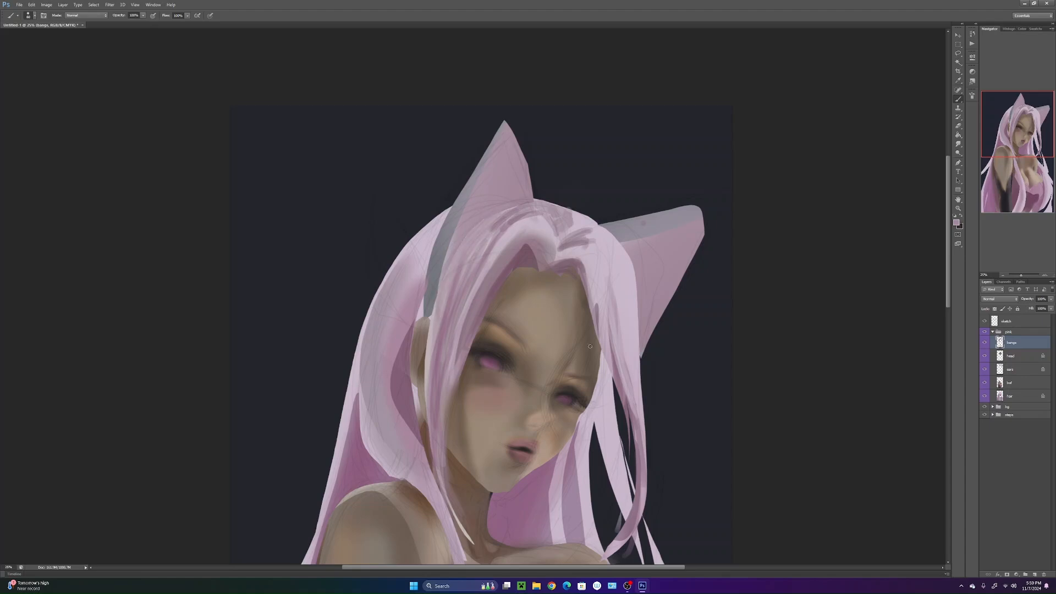
# - Paint a darker pink shadow along the inner edge of the far-side bangs using a resized brush and sampled tones
pyautogui.moveTo(587, 274)
pyautogui.mouseDown()
pyautogui.moveTo(639, 449)
pyautogui.moveTo(628, 390)
pyautogui.mouseUp()
pyautogui.keyDown('alt'); pyautogui.click(621, 395); pyautogui.keyUp('alt')
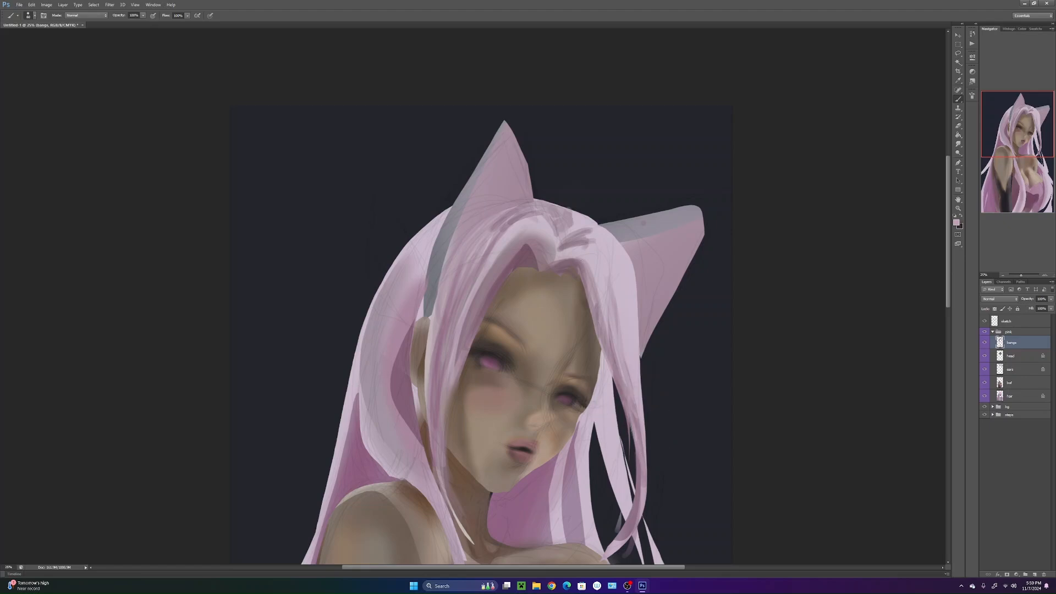
pyautogui.keyDown('alt'); pyautogui.click(525, 258); pyautogui.keyUp('alt')
pyautogui.rightClick(581, 276)
pyautogui.press('Escape')
pyautogui.rightClick(601, 302)
pyautogui.click(640, 318)
pyautogui.press('Return')
pyautogui.moveTo(561, 262)
pyautogui.mouseDown()
pyautogui.moveTo(590, 301)
pyautogui.moveTo(629, 409)
pyautogui.moveTo(639, 532)
pyautogui.mouseUp()
# - Add strand shading along the middle and lower length of the far-side bangs with resampled pinks
pyautogui.keyDown('alt'); pyautogui.click(617, 326); pyautogui.keyUp('alt')
pyautogui.keyDown('alt'); pyautogui.click(617, 334); pyautogui.keyUp('alt')
pyautogui.moveTo(617, 336); pyautogui.dragTo(625, 389)
pyautogui.moveTo(619, 311); pyautogui.dragTo(622, 380)
pyautogui.moveTo(620, 330); pyautogui.dragTo(636, 412)
pyautogui.moveTo(607, 292)
pyautogui.mouseDown()
pyautogui.moveTo(621, 386)
pyautogui.moveTo(646, 419)
pyautogui.mouseUp()
pyautogui.keyDown('alt'); pyautogui.click(610, 273); pyautogui.keyUp('alt')
pyautogui.moveTo(617, 329)
pyautogui.mouseDown()
pyautogui.moveTo(618, 295)
pyautogui.moveTo(642, 452)
pyautogui.mouseUp()
pyautogui.keyDown('alt'); pyautogui.click(619, 361); pyautogui.keyUp('alt')
pyautogui.moveTo(616, 308); pyautogui.dragTo(628, 356)
pyautogui.moveTo(623, 322); pyautogui.dragTo(641, 420)
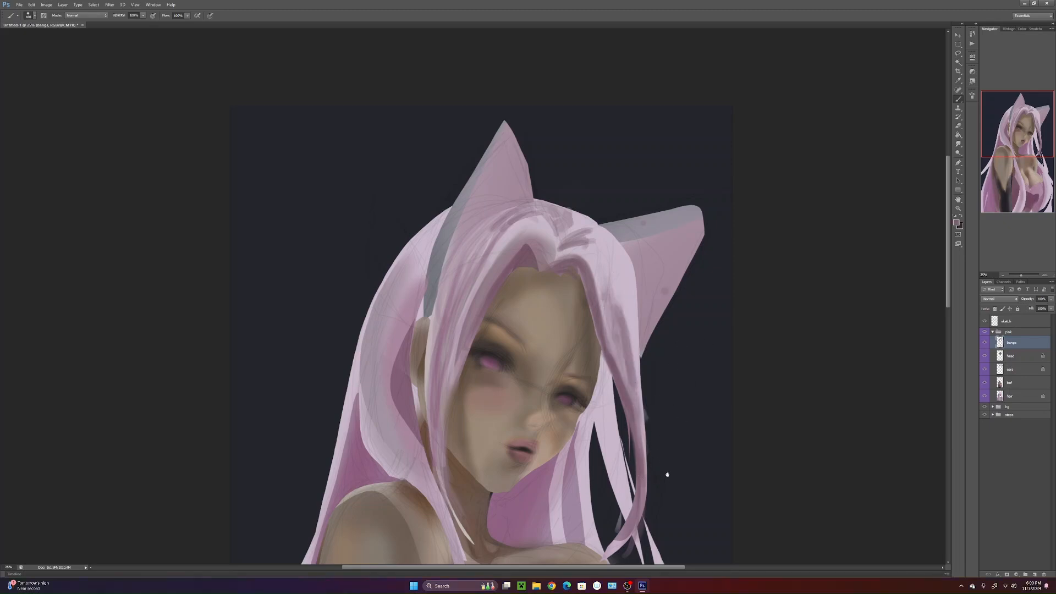
# - Lasso thin curving strands running from the near-side bangs across the collarbone and down the chest
pyautogui.scroll(-5, 660, 408)
pyautogui.moveTo(668, 392)
pyautogui.mouseDown()
pyautogui.moveTo(671, 464)
pyautogui.moveTo(682, 474)
pyautogui.moveTo(663, 425)
pyautogui.moveTo(649, 438)
pyautogui.moveTo(653, 419)
pyautogui.mouseUp()
pyautogui.moveTo(663, 479)
pyautogui.mouseDown()
pyautogui.moveTo(658, 408)
pyautogui.moveTo(651, 460)
pyautogui.mouseUp()
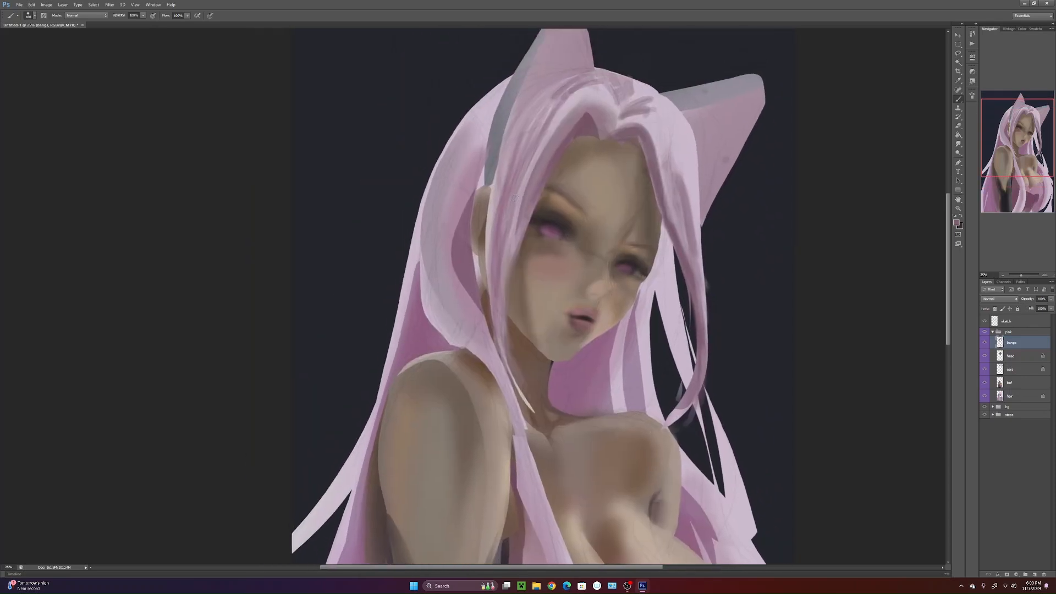
pyautogui.press('l')
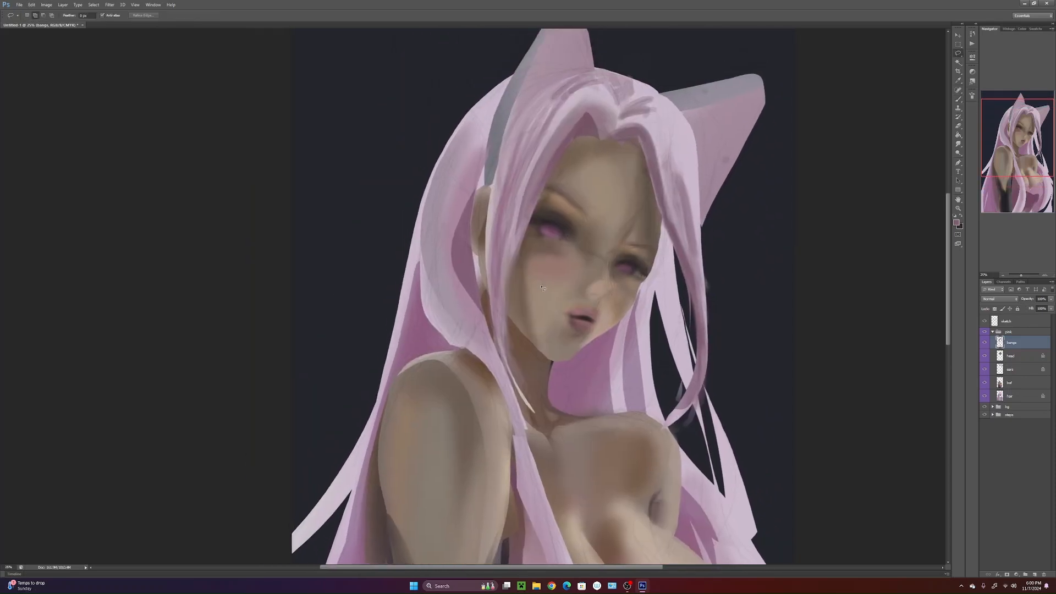
pyautogui.moveTo(499, 237); pyautogui.dragTo(606, 371)
pyautogui.moveTo(511, 231); pyautogui.dragTo(523, 226)
pyautogui.moveTo(501, 270); pyautogui.dragTo(505, 293)
# - Fill the selected thin strands with brush strokes in sampled darker and lighter pinks
pyautogui.press('b')
pyautogui.press('alt')
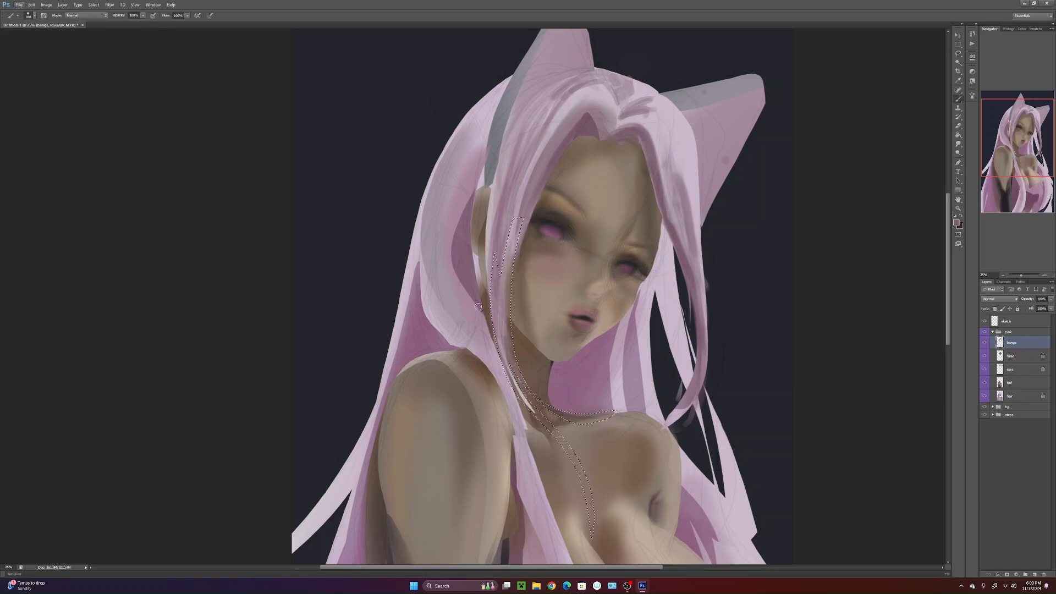
pyautogui.click(478, 306)
pyautogui.rightClick(501, 265)
pyautogui.moveTo(553, 281); pyautogui.dragTo(564, 281)
pyautogui.press('Return')
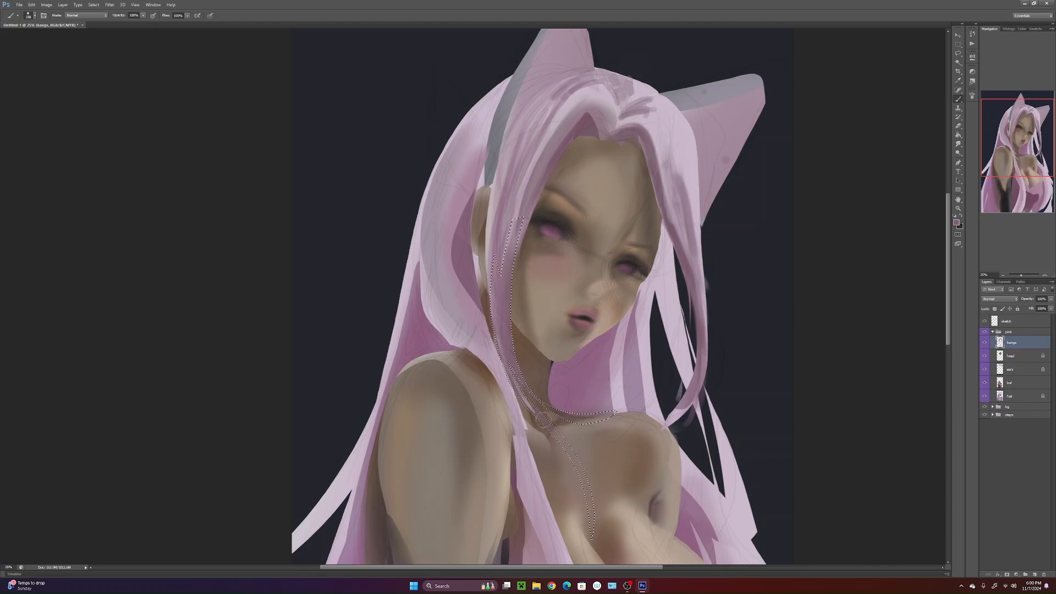
pyautogui.keyDown('alt'); pyautogui.click(619, 362); pyautogui.keyUp('alt')
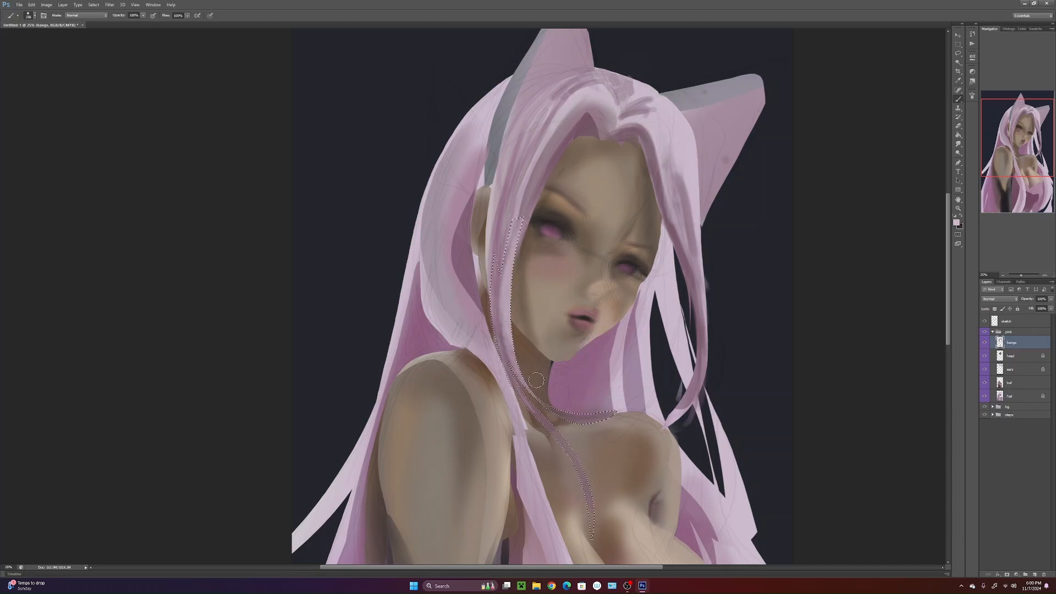
pyautogui.moveTo(614, 393); pyautogui.dragTo(513, 330)
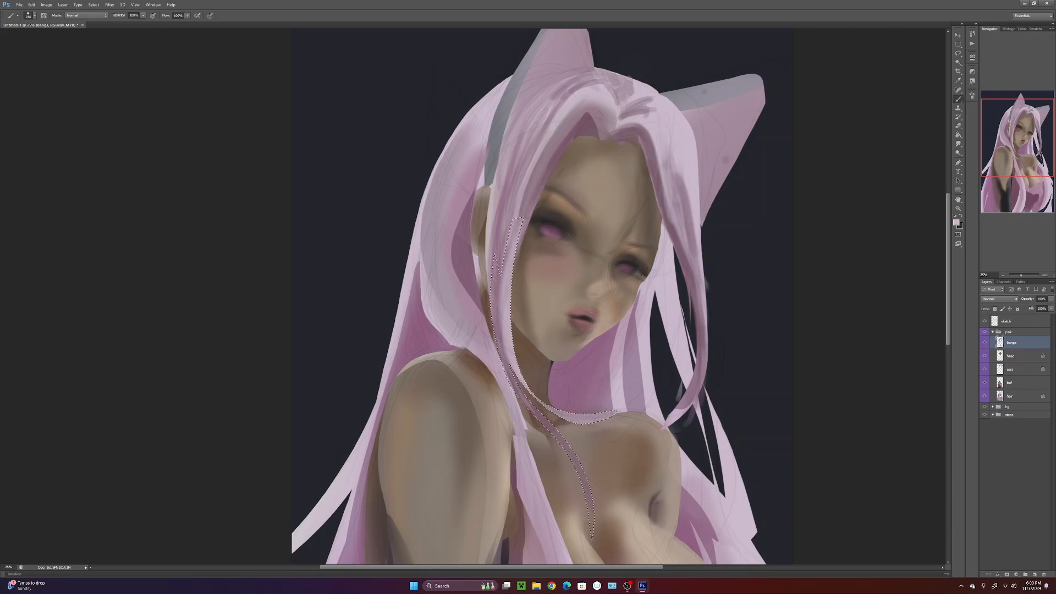
pyautogui.keyDown('alt'); pyautogui.click(499, 292); pyautogui.keyUp('alt')
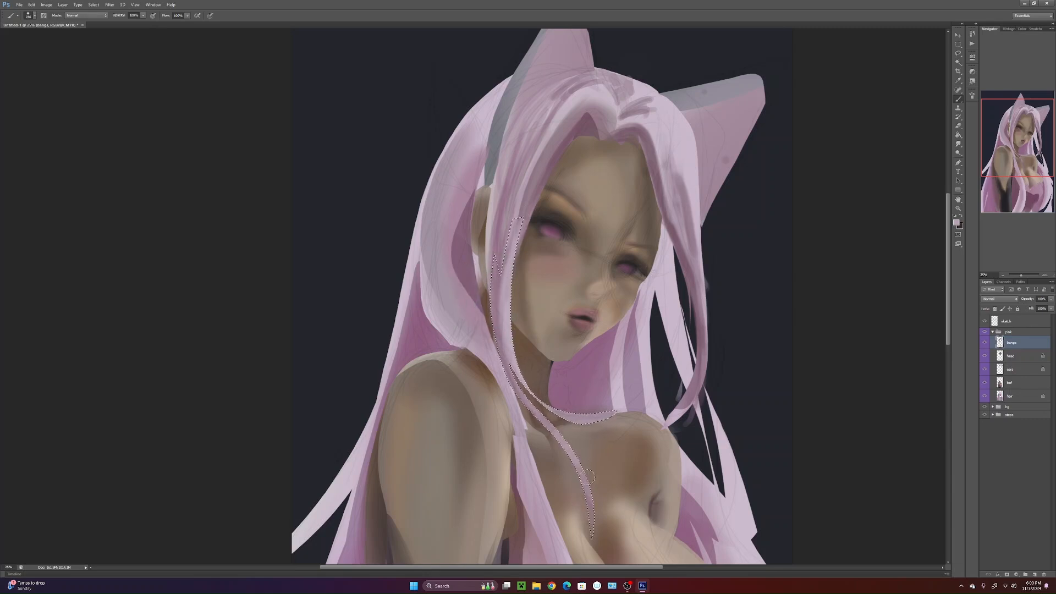
pyautogui.keyDown('alt'); pyautogui.click(562, 360); pyautogui.keyUp('alt')
# - Set the brush size to 98 px and paint darker strands through the near-side hair loop beside the ear
pyautogui.moveTo(622, 512); pyautogui.dragTo(602, 375)
pyautogui.moveTo(699, 340)
pyautogui.mouseDown()
pyautogui.moveTo(746, 314)
pyautogui.moveTo(719, 450)
pyautogui.moveTo(749, 518)
pyautogui.mouseUp()
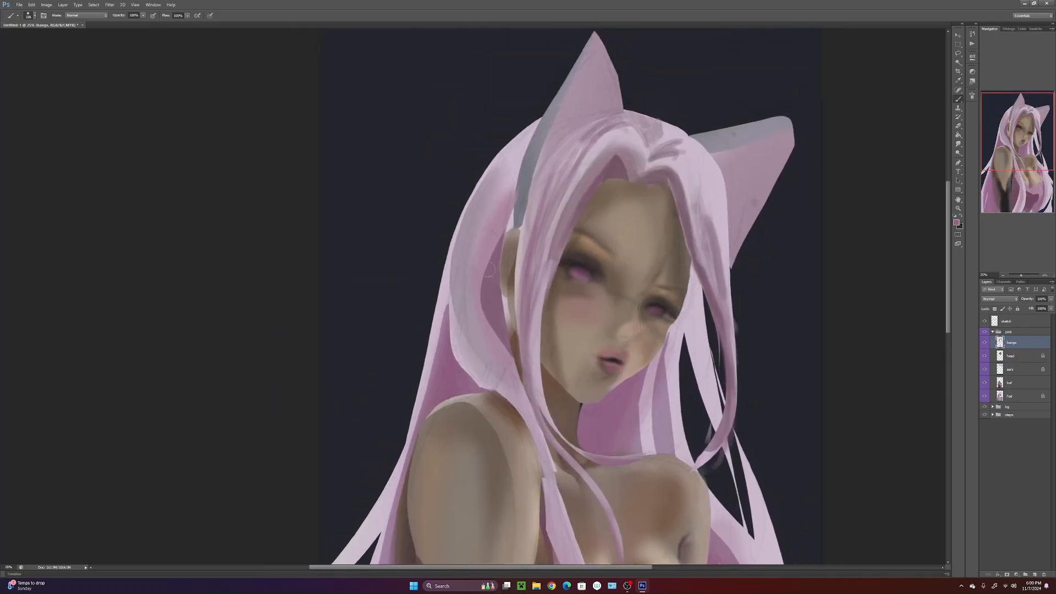
pyautogui.rightClick(463, 316)
pyautogui.write('98')
pyautogui.press('Return')
pyautogui.moveTo(485, 288)
pyautogui.mouseDown()
pyautogui.moveTo(477, 229)
pyautogui.moveTo(493, 185)
pyautogui.mouseUp()
pyautogui.moveTo(474, 247)
pyautogui.mouseDown()
pyautogui.moveTo(489, 350)
pyautogui.moveTo(512, 399)
pyautogui.mouseUp()
pyautogui.moveTo(465, 220)
pyautogui.mouseDown()
pyautogui.moveTo(484, 379)
pyautogui.moveTo(470, 315)
pyautogui.mouseUp()
pyautogui.keyDown('alt'); pyautogui.click(465, 308); pyautogui.keyUp('alt')
pyautogui.moveTo(495, 197); pyautogui.dragTo(492, 355)
pyautogui.moveTo(478, 231)
pyautogui.mouseDown()
pyautogui.moveTo(492, 355)
pyautogui.moveTo(533, 432)
pyautogui.mouseUp()
# - Sample pinks from the near-side hair and layer long strands along its outer curve beside the ear
pyautogui.keyDown('alt'); pyautogui.click(459, 307); pyautogui.keyUp('alt')
pyautogui.keyDown('alt'); pyautogui.click(466, 320); pyautogui.keyUp('alt')
pyautogui.moveTo(483, 380)
pyautogui.mouseDown()
pyautogui.moveTo(466, 355)
pyautogui.moveTo(458, 279)
pyautogui.mouseUp()
pyautogui.moveTo(457, 331)
pyautogui.mouseDown()
pyautogui.moveTo(461, 224)
pyautogui.moveTo(485, 172)
pyautogui.mouseUp()
pyautogui.moveTo(456, 311); pyautogui.dragTo(477, 370)
pyautogui.keyDown('alt'); pyautogui.click(505, 170); pyautogui.keyUp('alt')
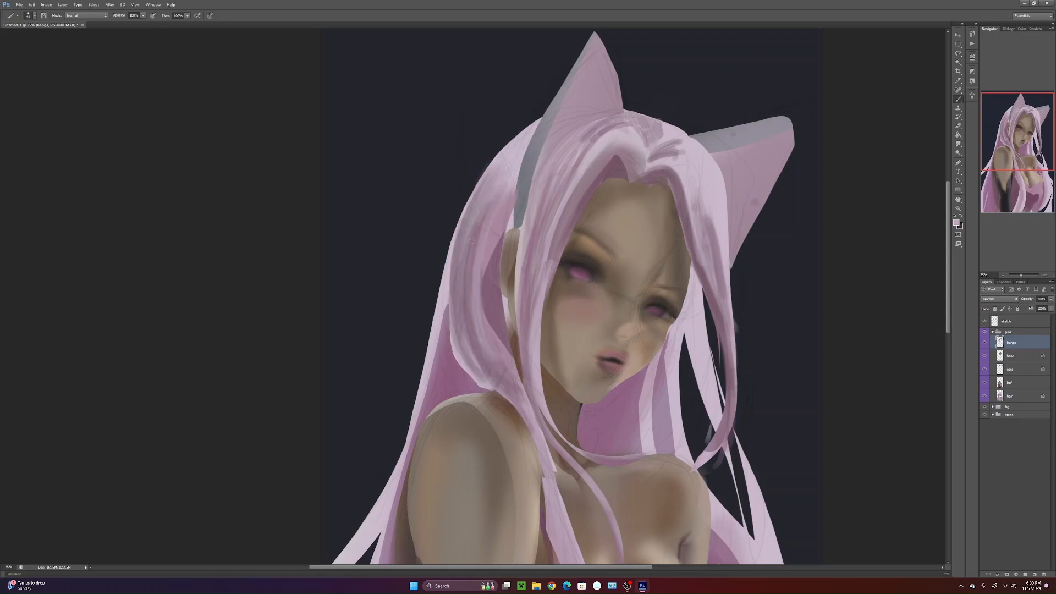
pyautogui.moveTo(486, 203); pyautogui.dragTo(471, 264)
pyautogui.moveTo(486, 206); pyautogui.dragTo(459, 334)
pyautogui.moveTo(472, 209); pyautogui.dragTo(458, 302)
pyautogui.moveTo(506, 201); pyautogui.dragTo(506, 328)
# - Paint shadow strands around the near ear and down the lock leading to the shoulder
pyautogui.keyDown('alt'); pyautogui.click(491, 310); pyautogui.keyUp('alt')
pyautogui.moveTo(495, 239)
pyautogui.mouseDown()
pyautogui.moveTo(494, 317)
pyautogui.moveTo(506, 219)
pyautogui.moveTo(484, 272)
pyautogui.mouseUp()
pyautogui.moveTo(497, 298)
pyautogui.mouseDown()
pyautogui.moveTo(497, 313)
pyautogui.moveTo(505, 297)
pyautogui.mouseUp()
pyautogui.moveTo(510, 211)
pyautogui.mouseDown()
pyautogui.moveTo(508, 229)
pyautogui.moveTo(505, 215)
pyautogui.mouseUp()
pyautogui.moveTo(487, 321); pyautogui.dragTo(522, 393)
pyautogui.moveTo(512, 356); pyautogui.dragTo(540, 453)
# - Paint long strands down the near-side back hair behind the shoulder and arm with sampled pinks
pyautogui.moveTo(592, 524)
pyautogui.mouseDown()
pyautogui.moveTo(566, 410)
pyautogui.moveTo(586, 415)
pyautogui.mouseUp()
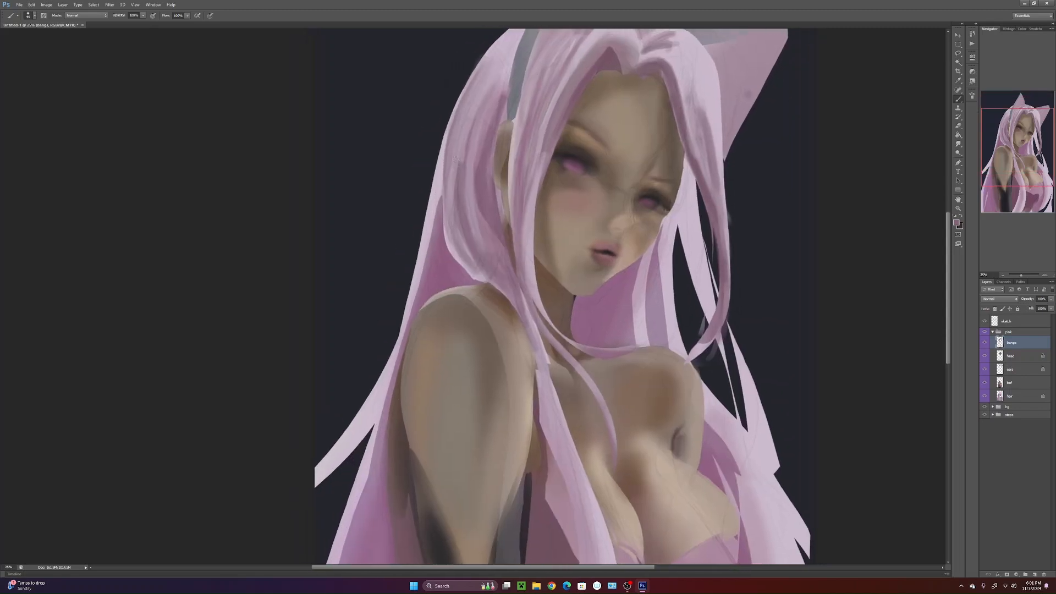
pyautogui.moveTo(420, 314)
pyautogui.mouseDown()
pyautogui.moveTo(438, 206)
pyautogui.moveTo(402, 382)
pyautogui.mouseUp()
pyautogui.keyDown('alt'); pyautogui.click(439, 198); pyautogui.keyUp('alt')
pyautogui.moveTo(417, 282); pyautogui.dragTo(375, 496)
pyautogui.moveTo(409, 330); pyautogui.dragTo(357, 550)
pyautogui.moveTo(493, 478)
pyautogui.mouseDown()
pyautogui.moveTo(500, 464)
pyautogui.moveTo(504, 490)
pyautogui.mouseUp()
pyautogui.keyDown('alt'); pyautogui.click(444, 275); pyautogui.keyUp('alt')
pyautogui.moveTo(449, 221); pyautogui.dragTo(440, 285)
pyautogui.moveTo(452, 208); pyautogui.dragTo(372, 507)
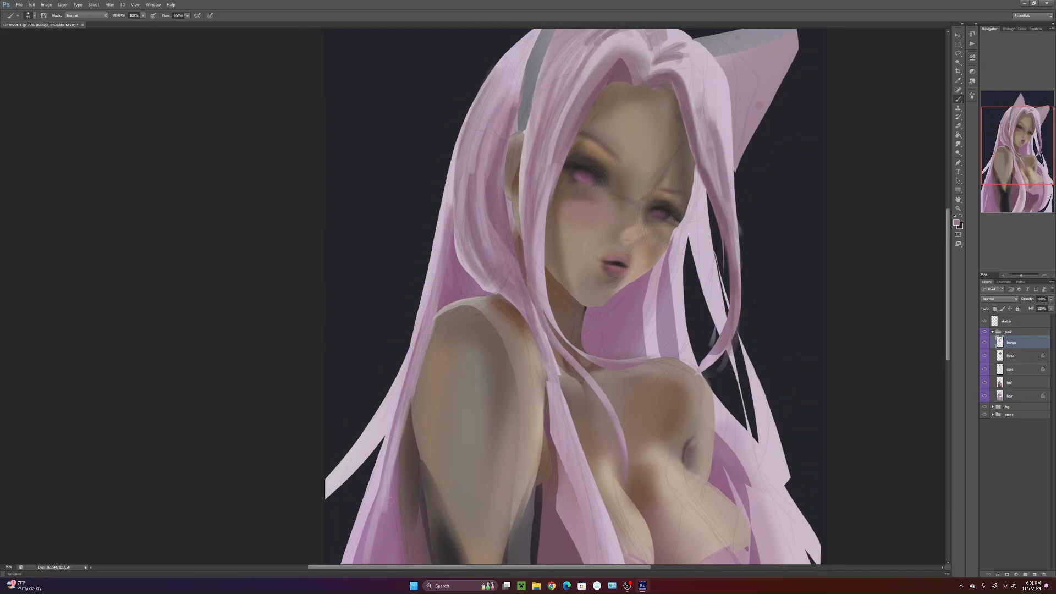
pyautogui.moveTo(537, 480); pyautogui.dragTo(537, 478)
pyautogui.keyDown('alt'); pyautogui.click(449, 207); pyautogui.keyUp('alt')
pyautogui.moveTo(442, 274)
pyautogui.mouseDown()
pyautogui.moveTo(450, 205)
pyautogui.moveTo(424, 338)
pyautogui.mouseUp()
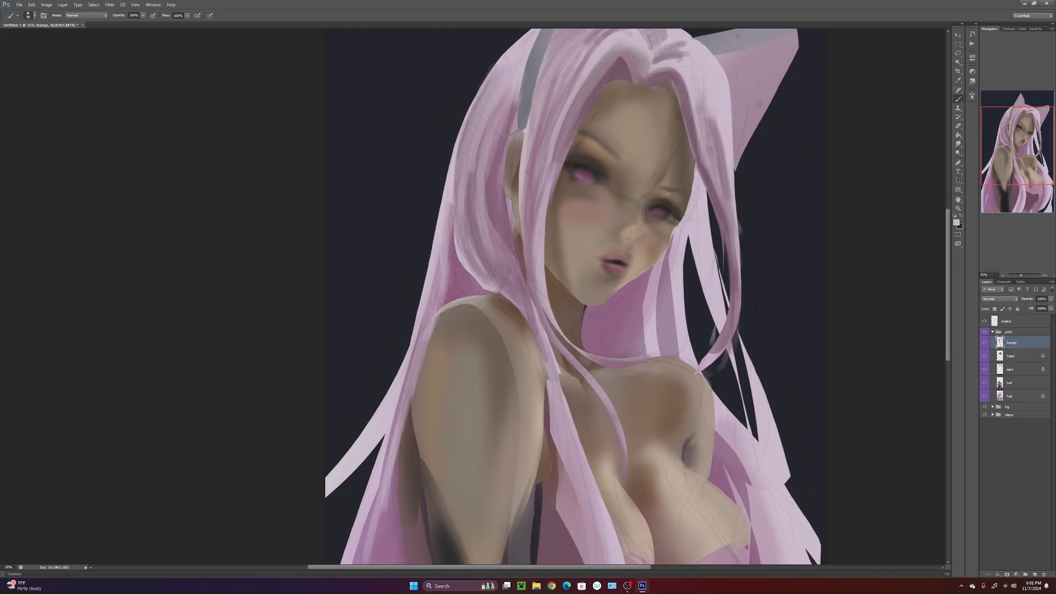
# - Resize the brush and add finer strands where the near-side back hair meets the shoulder
pyautogui.rightClick(452, 319)
pyautogui.click(466, 336)
pyautogui.press('Return')
pyautogui.moveTo(448, 226); pyautogui.dragTo(453, 300)
pyautogui.moveTo(452, 261); pyautogui.dragTo(406, 404)
pyautogui.keyDown('alt'); pyautogui.click(458, 263); pyautogui.keyUp('alt')
pyautogui.moveTo(445, 246); pyautogui.dragTo(446, 277)
pyautogui.moveTo(446, 206)
pyautogui.mouseDown()
pyautogui.moveTo(446, 286)
pyautogui.moveTo(407, 396)
pyautogui.mouseUp()
pyautogui.moveTo(425, 354); pyautogui.dragTo(406, 413)
pyautogui.moveTo(454, 192); pyautogui.dragTo(449, 278)
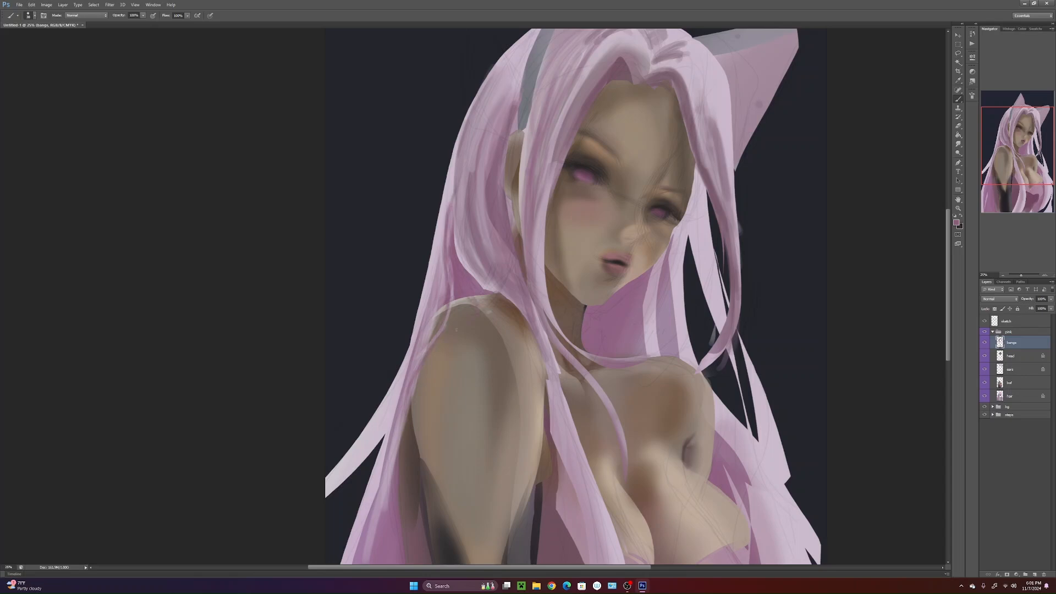
# - Paint loose curling light pink strands over the near shoulder and upper arm
pyautogui.keyDown('alt'); pyautogui.click(472, 190); pyautogui.keyUp('alt')
pyautogui.moveTo(482, 302)
pyautogui.mouseDown()
pyautogui.moveTo(423, 378)
pyautogui.moveTo(430, 464)
pyautogui.mouseUp()
pyautogui.moveTo(575, 420); pyautogui.dragTo(555, 300)
pyautogui.moveTo(613, 391)
pyautogui.mouseDown()
pyautogui.moveTo(573, 453)
pyautogui.moveTo(564, 516)
pyautogui.mouseUp()
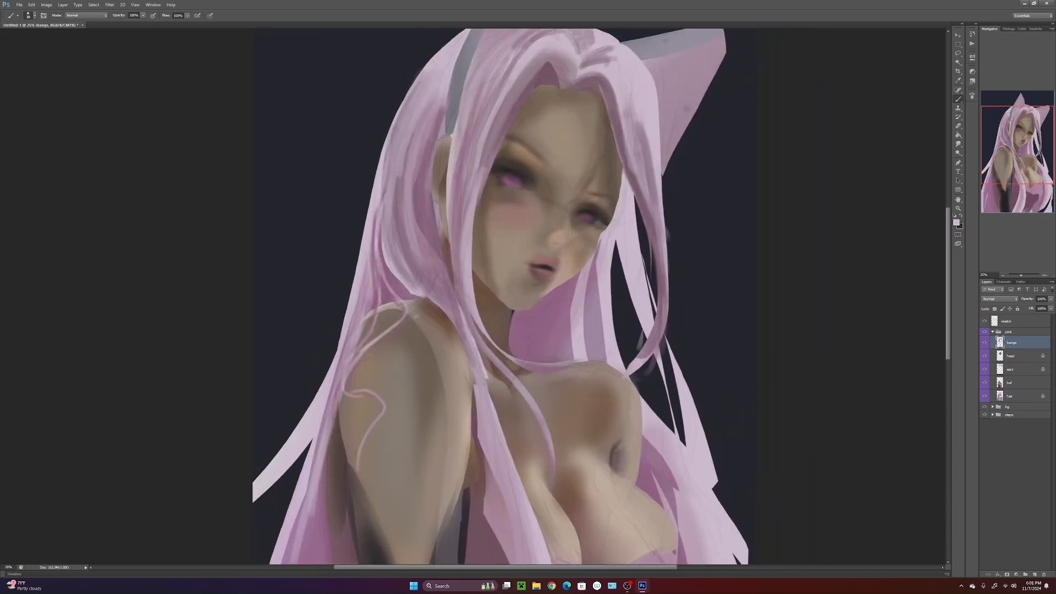
# - On the hair layer, paint alternating dark and light vertical strands in the back hair behind the neck
pyautogui.rightClick(576, 285)
pyautogui.press('Return')
pyautogui.click(1012, 397)
pyautogui.moveTo(577, 276); pyautogui.dragTo(559, 357)
pyautogui.moveTo(554, 301); pyautogui.dragTo(546, 359)
pyautogui.moveTo(548, 295); pyautogui.dragTo(536, 360)
pyautogui.keyDown('alt'); pyautogui.click(557, 297); pyautogui.keyUp('alt')
pyautogui.moveTo(556, 301)
pyautogui.mouseDown()
pyautogui.moveTo(550, 359)
pyautogui.moveTo(560, 359)
pyautogui.mouseUp()
pyautogui.moveTo(578, 270); pyautogui.dragTo(570, 362)
pyautogui.moveTo(592, 257); pyautogui.dragTo(584, 358)
pyautogui.moveTo(583, 283); pyautogui.dragTo(588, 360)
pyautogui.keyDown('alt'); pyautogui.click(528, 319); pyautogui.keyUp('alt')
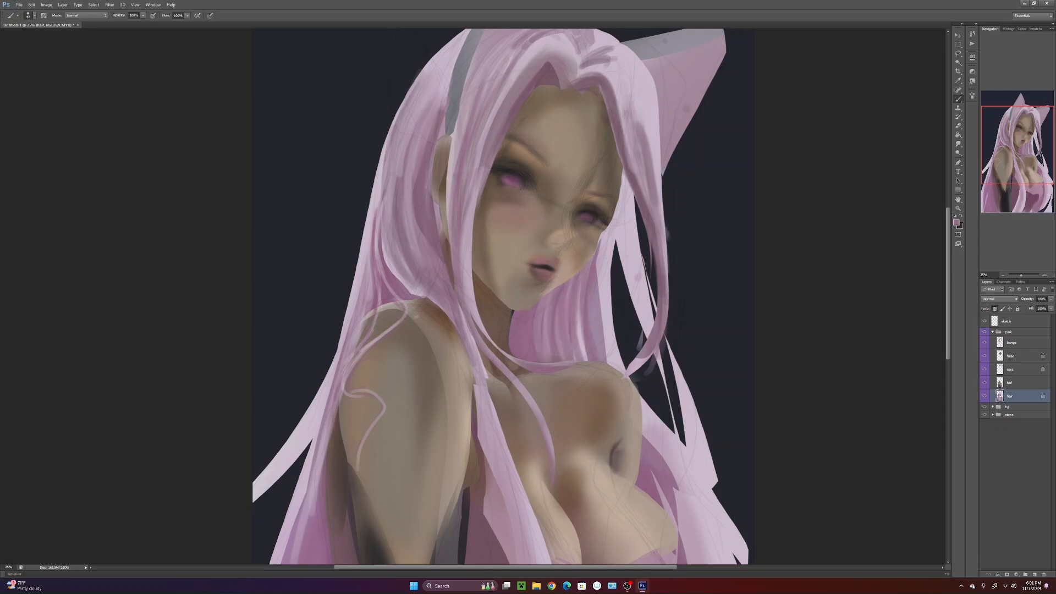
# - Paint strands down the far-side back hair beside the cheek and behind the long bangs
pyautogui.moveTo(601, 234); pyautogui.dragTo(600, 295)
pyautogui.moveTo(614, 210); pyautogui.dragTo(649, 337)
pyautogui.moveTo(621, 243); pyautogui.dragTo(649, 337)
pyautogui.moveTo(613, 192); pyautogui.dragTo(665, 387)
# - Shade the outer far-side locks beside the far shoulder with long downward strokes
pyautogui.moveTo(670, 347); pyautogui.dragTo(708, 498)
pyautogui.moveTo(678, 388)
pyautogui.mouseDown()
pyautogui.moveTo(706, 514)
pyautogui.moveTo(678, 468)
pyautogui.mouseUp()
pyautogui.moveTo(679, 407); pyautogui.dragTo(695, 489)
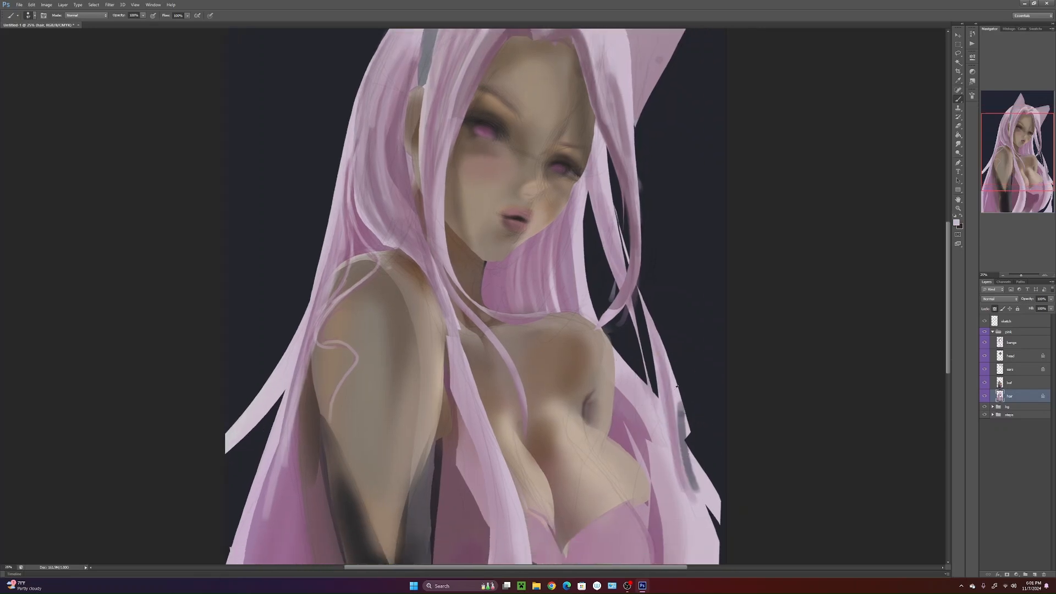
pyautogui.moveTo(680, 404); pyautogui.dragTo(695, 491)
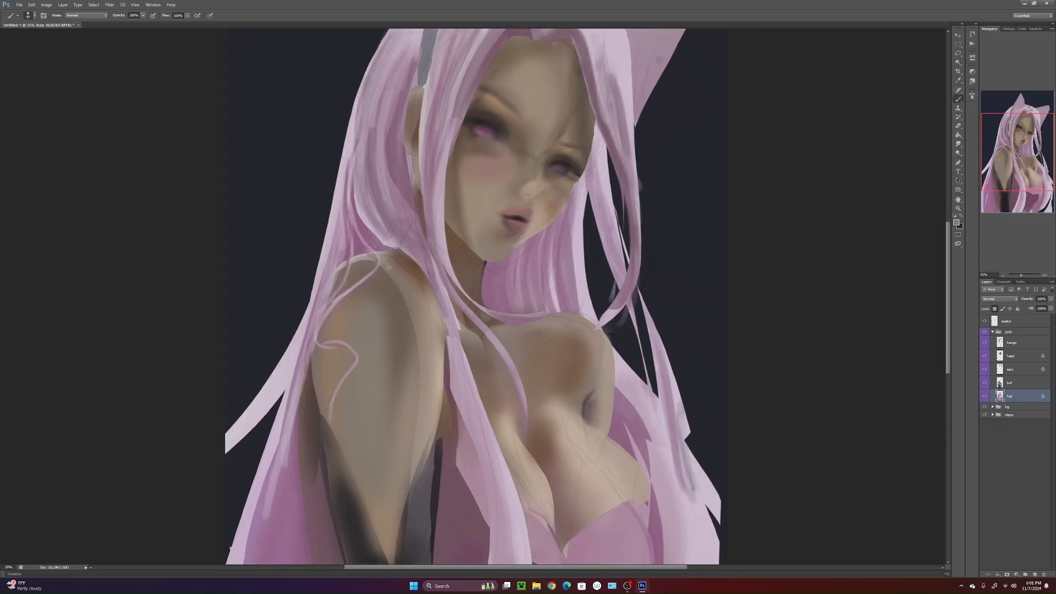
# - Resize the brush and paint broad strokes down the lower far-side back hair beside the chest and dress
pyautogui.moveTo(627, 542)
pyautogui.mouseDown()
pyautogui.moveTo(585, 460)
pyautogui.moveTo(585, 400)
pyautogui.moveTo(630, 366)
pyautogui.mouseUp()
pyautogui.rightClick(547, 361)
pyautogui.click(584, 289)
pyautogui.moveTo(585, 283); pyautogui.dragTo(649, 416)
pyautogui.moveTo(609, 302)
pyautogui.mouseDown()
pyautogui.moveTo(622, 340)
pyautogui.moveTo(594, 549)
pyautogui.mouseUp()
pyautogui.moveTo(622, 405)
pyautogui.mouseDown()
pyautogui.moveTo(617, 489)
pyautogui.moveTo(593, 550)
pyautogui.mouseUp()
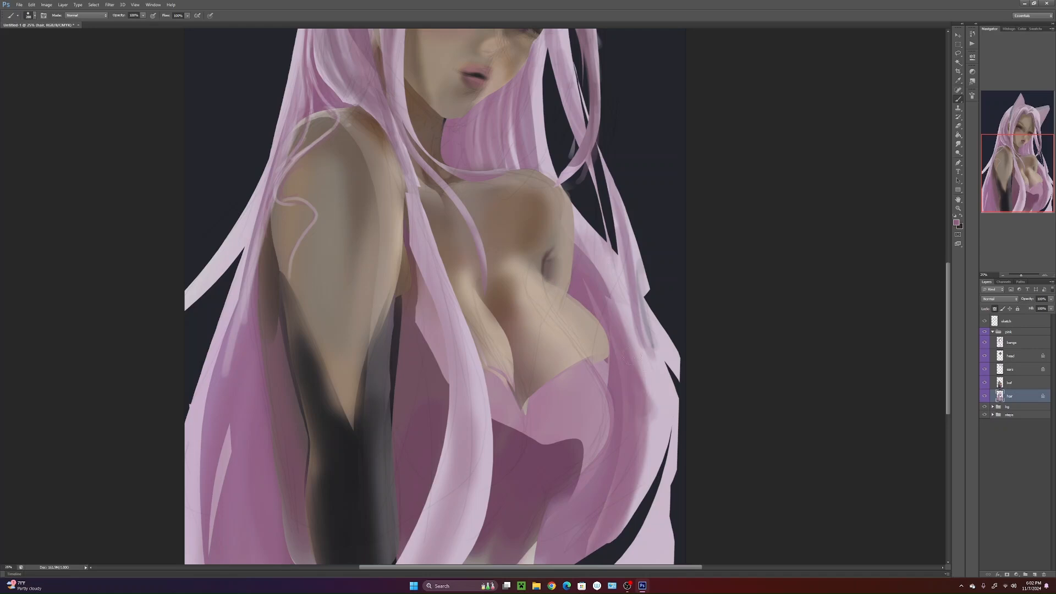
# - Lasso the outer lower part of the far-side hair, clear it, and deselect
pyautogui.scroll(-2, 640, 473)
pyautogui.press('l')
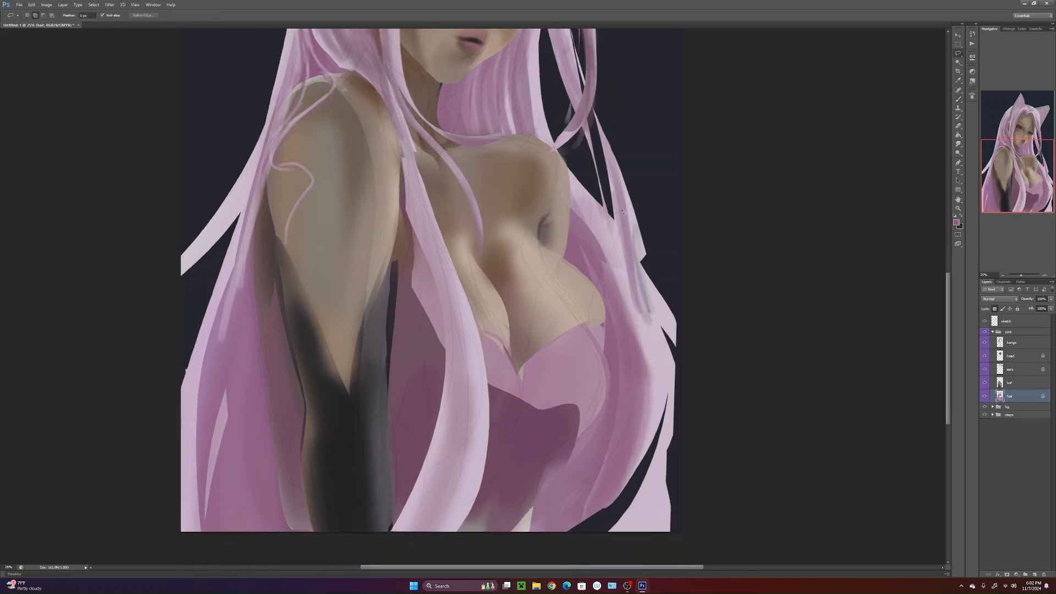
pyautogui.click(636, 189)
pyautogui.press('Return')
pyautogui.moveTo(643, 340)
pyautogui.mouseDown()
pyautogui.moveTo(681, 525)
pyautogui.moveTo(640, 208)
pyautogui.mouseUp()
pyautogui.press('Delete')
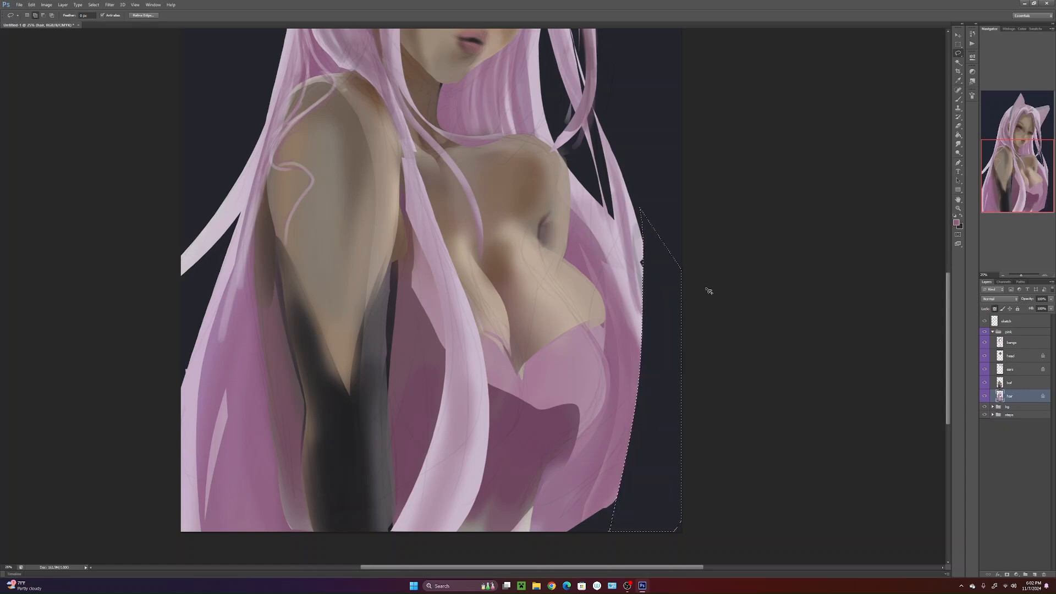
pyautogui.hotkey('ctrl', 'd')
pyautogui.click(632, 203)
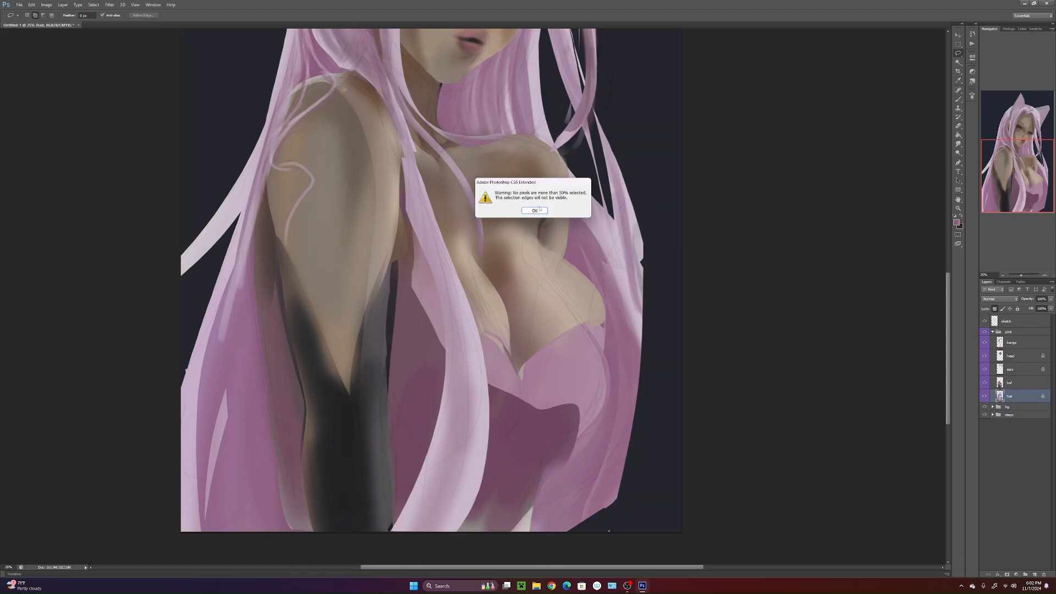
pyautogui.press('Return')
# - Unlock the hair layer's transparency and paint a lassoed, outward-flicking far-side strand in light pink
pyautogui.moveTo(705, 296)
pyautogui.mouseDown()
pyautogui.moveTo(668, 293)
pyautogui.moveTo(626, 124)
pyautogui.mouseUp()
pyautogui.press('b')
pyautogui.press('x')
pyautogui.click(997, 311)
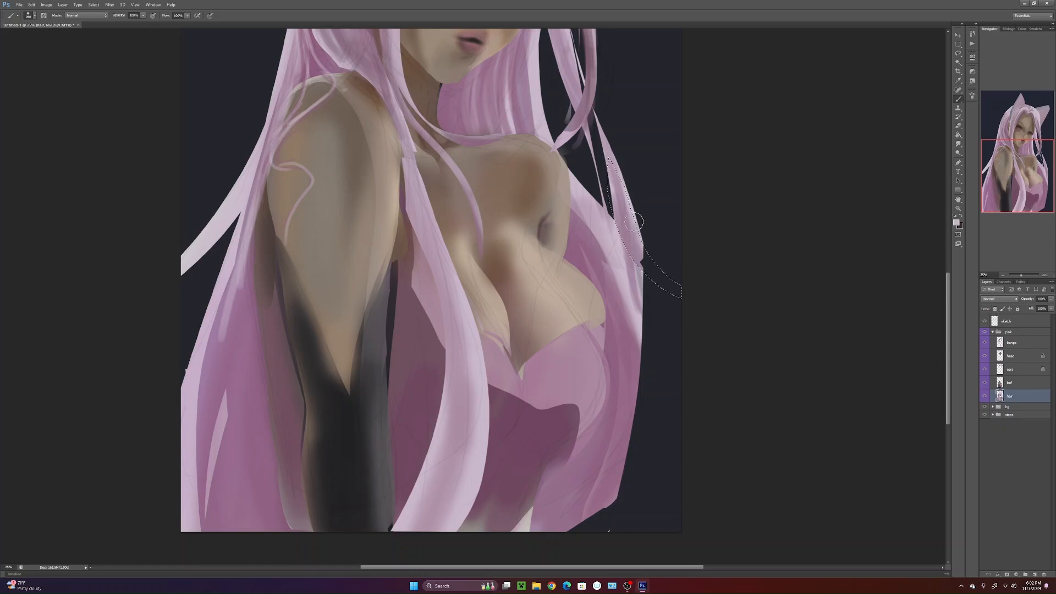
pyautogui.moveTo(638, 220)
pyautogui.mouseDown()
pyautogui.moveTo(717, 298)
pyautogui.moveTo(644, 231)
pyautogui.moveTo(680, 293)
pyautogui.moveTo(638, 203)
pyautogui.mouseUp()
pyautogui.hotkey('ctrl', 'd')
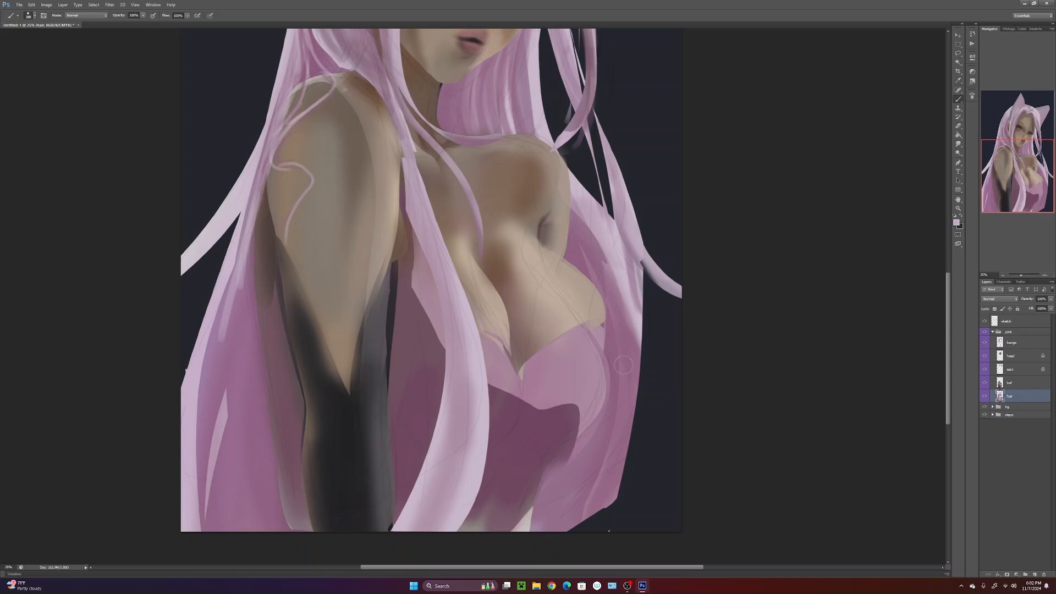
# - Lasso the far-side hair from beside the neck down to the canvas edge and delete it from the hair layer
pyautogui.press('l')
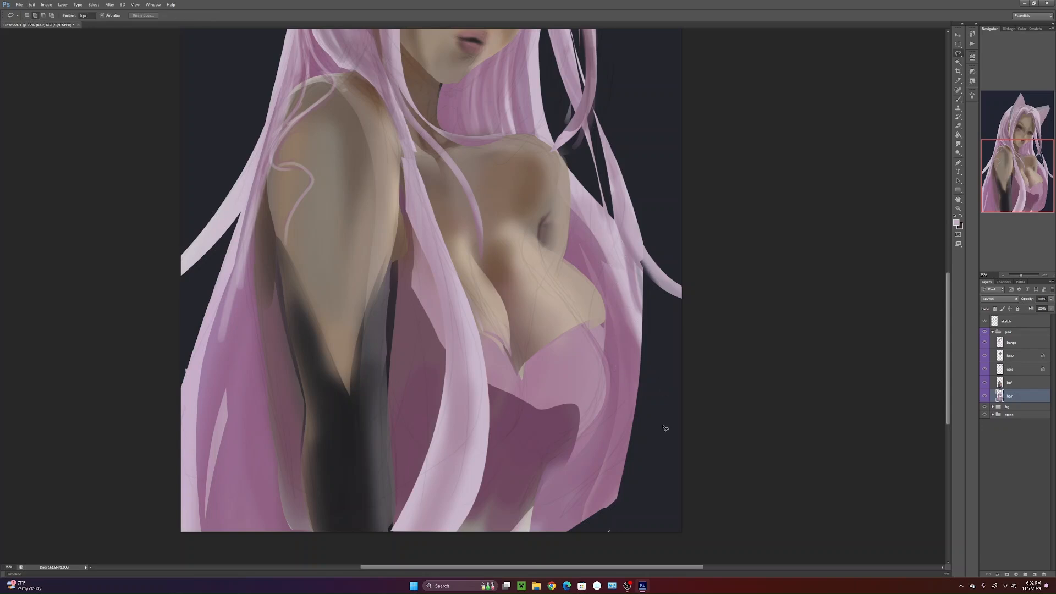
pyautogui.click(570, 199)
pyautogui.click(522, 210)
pyautogui.moveTo(542, 73)
pyautogui.mouseDown()
pyautogui.moveTo(558, 453)
pyautogui.moveTo(689, 398)
pyautogui.moveTo(690, 118)
pyautogui.mouseUp()
pyautogui.press('Delete')
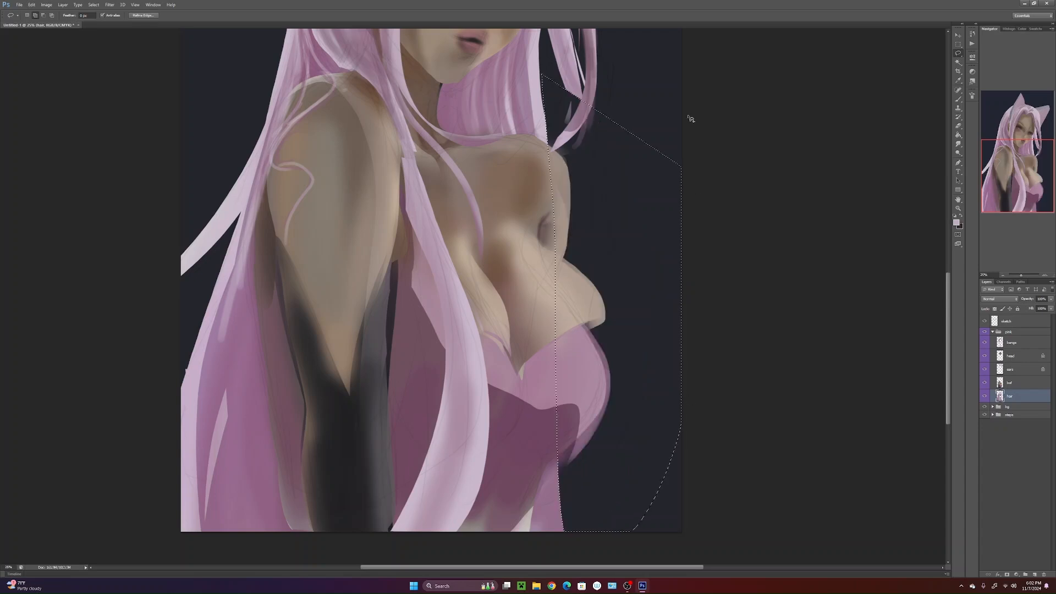
pyautogui.moveTo(609, 466)
pyautogui.mouseDown()
pyautogui.moveTo(700, 442)
pyautogui.moveTo(682, 542)
pyautogui.moveTo(660, 556)
pyautogui.mouseUp()
pyautogui.moveTo(710, 422)
pyautogui.mouseDown()
pyautogui.moveTo(705, 477)
pyautogui.moveTo(720, 518)
pyautogui.mouseUp()
pyautogui.moveTo(718, 477)
pyautogui.mouseDown()
pyautogui.moveTo(706, 507)
pyautogui.moveTo(679, 441)
pyautogui.moveTo(701, 475)
pyautogui.mouseUp()
pyautogui.press('Return')
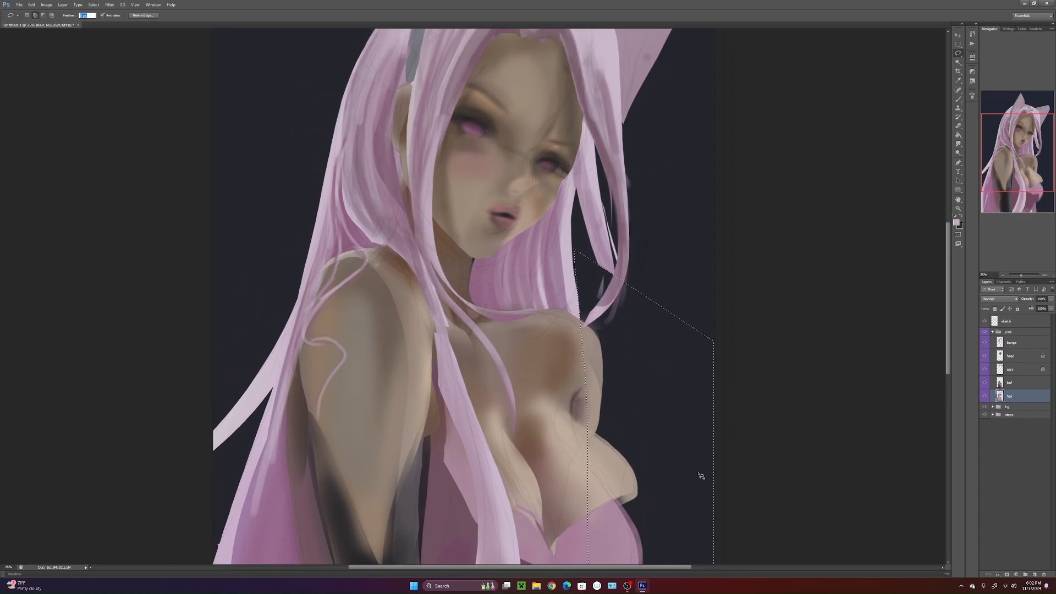
# - Clear the old selection, lasso the inner far-side strand beside the face, and fill its gap with sampled light pink
pyautogui.hotkey('ctrl', 'd')
pyautogui.moveTo(598, 252)
pyautogui.mouseDown()
pyautogui.moveTo(585, 308)
pyautogui.moveTo(601, 275)
pyautogui.mouseUp()
pyautogui.hotkey('ctrl', 'd')
pyautogui.moveTo(587, 219); pyautogui.dragTo(614, 298)
pyautogui.moveTo(610, 81); pyautogui.dragTo(579, 324)
pyautogui.press('b')
pyautogui.keyDown('alt'); pyautogui.click(545, 256); pyautogui.keyUp('alt')
pyautogui.moveTo(587, 277)
pyautogui.mouseDown()
pyautogui.moveTo(587, 303)
pyautogui.moveTo(581, 190)
pyautogui.moveTo(619, 264)
pyautogui.moveTo(589, 332)
pyautogui.mouseUp()
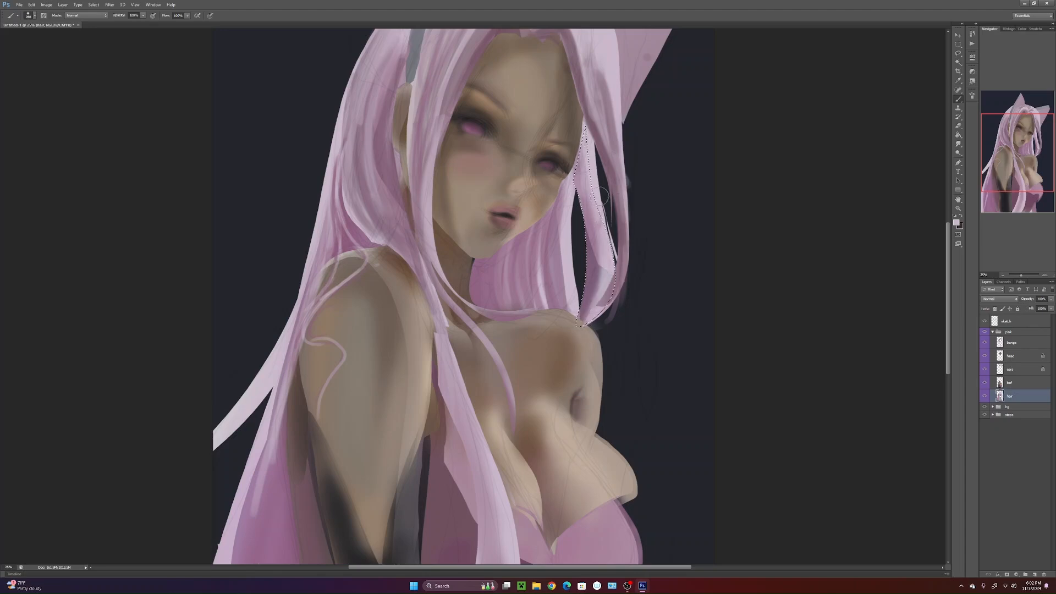
# - Resize the brush, refine the lassoed far-side strand with sampled pinks, and touch up the back hair beside the jaw
pyautogui.moveTo(591, 217); pyautogui.dragTo(600, 255)
pyautogui.keyDown('alt'); pyautogui.click(591, 277); pyautogui.keyUp('alt')
pyautogui.moveTo(594, 325)
pyautogui.mouseDown()
pyautogui.moveTo(597, 267)
pyautogui.moveTo(609, 302)
pyautogui.moveTo(589, 270)
pyautogui.moveTo(578, 181)
pyautogui.mouseUp()
pyautogui.rightClick(602, 276)
pyautogui.click(624, 291)
pyautogui.rightClick(614, 284)
pyautogui.moveTo(590, 270); pyautogui.dragTo(601, 306)
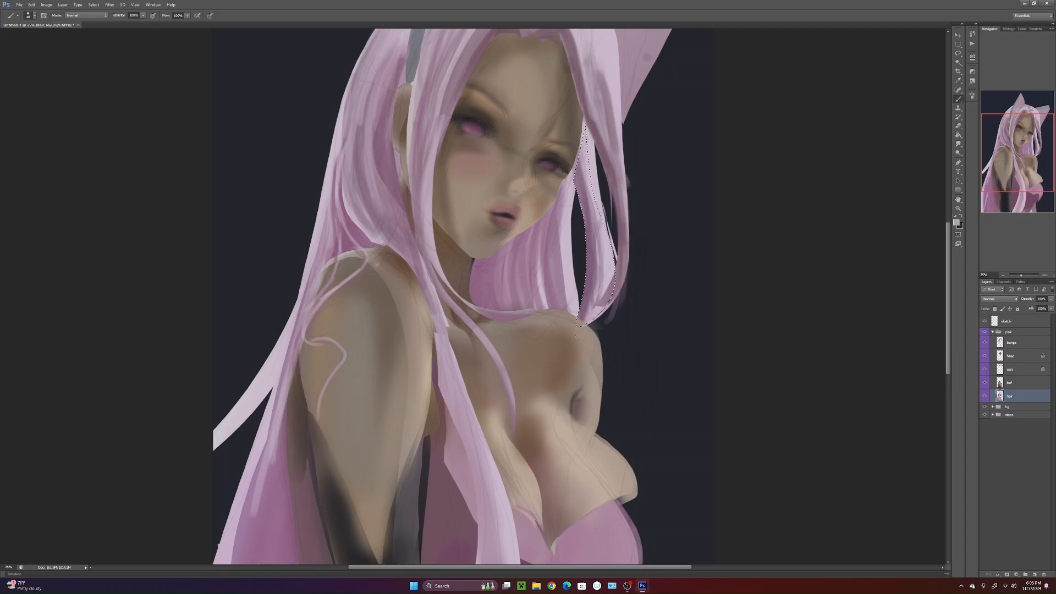
pyautogui.keyDown('alt'); pyautogui.click(575, 178); pyautogui.keyUp('alt')
pyautogui.moveTo(568, 188); pyautogui.dragTo(572, 314)
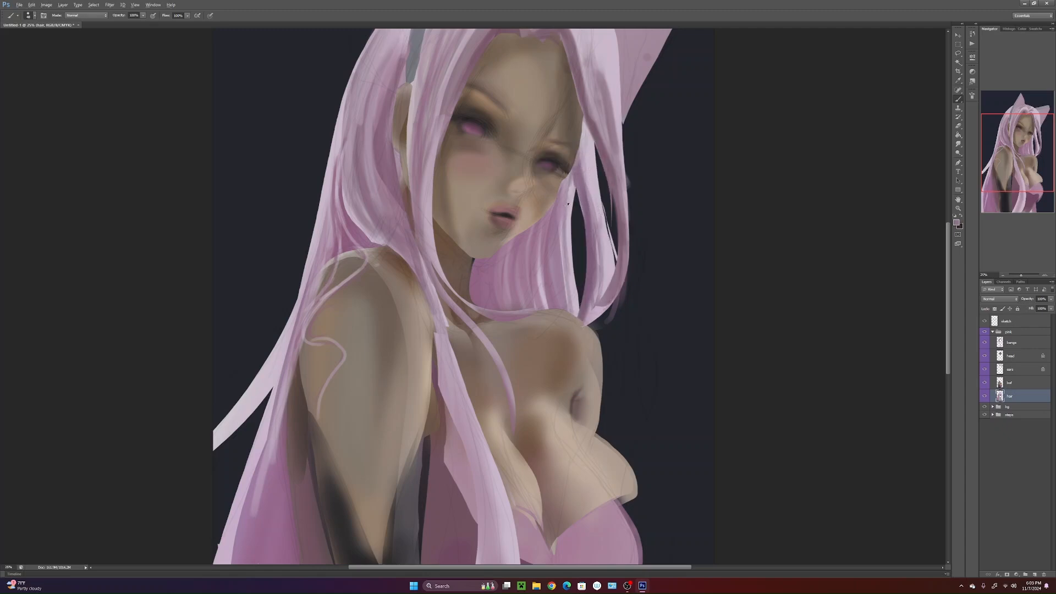
pyautogui.moveTo(629, 453); pyautogui.dragTo(644, 329)
pyautogui.moveTo(600, 394); pyautogui.dragTo(633, 461)
pyautogui.moveTo(646, 379); pyautogui.dragTo(630, 428)
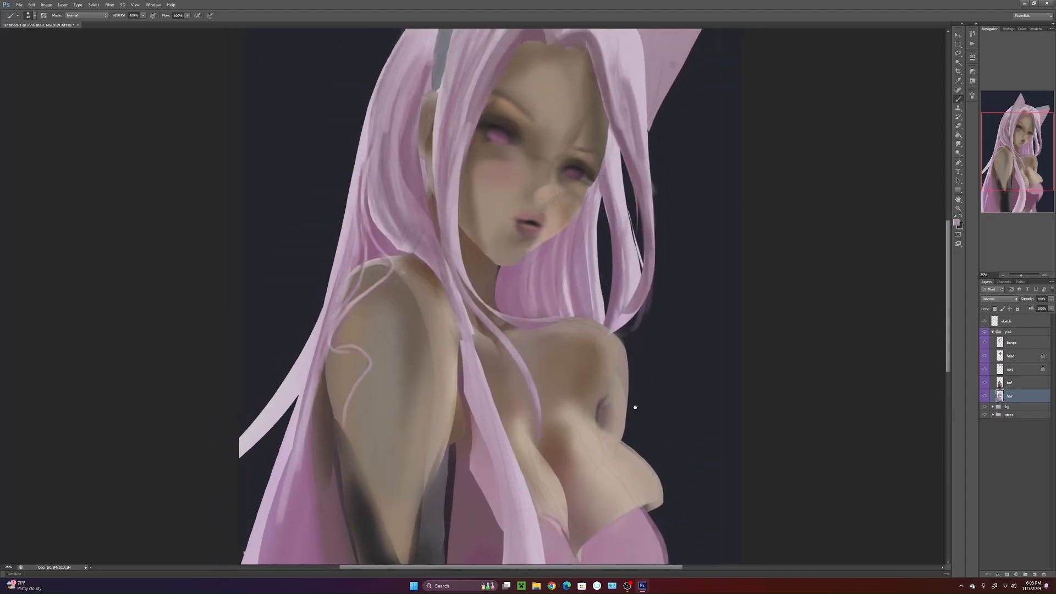
pyautogui.click(1019, 342)
pyautogui.moveTo(640, 246)
pyautogui.mouseDown()
pyautogui.moveTo(665, 281)
pyautogui.moveTo(700, 285)
pyautogui.mouseUp()
pyautogui.moveTo(641, 241)
pyautogui.mouseDown()
pyautogui.moveTo(656, 268)
pyautogui.moveTo(696, 290)
pyautogui.mouseUp()
pyautogui.hotkey('ctrl', 'z')
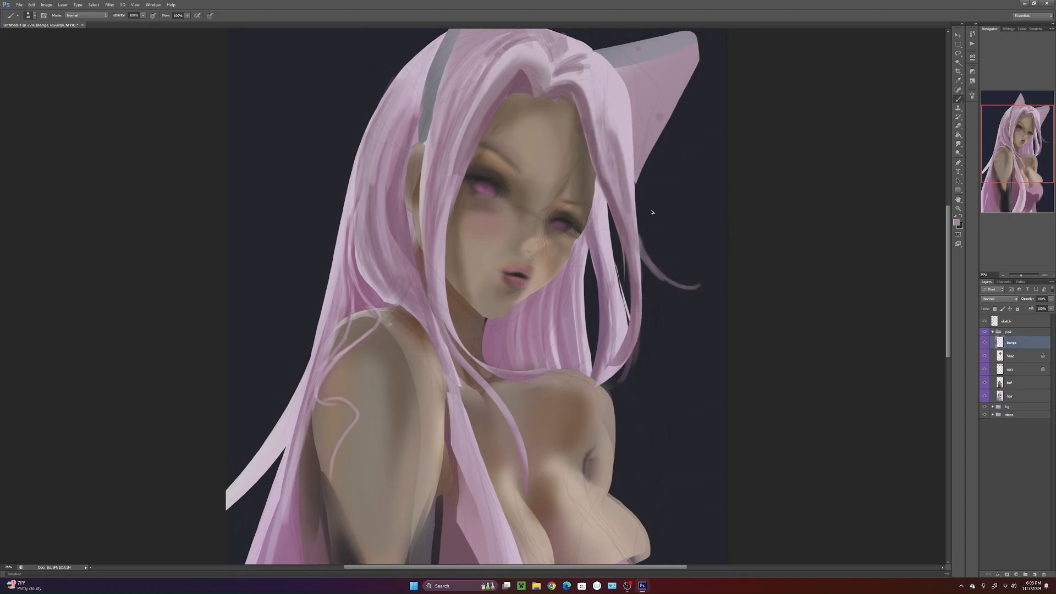
pyautogui.hotkey('ctrl', 'z')
pyautogui.hotkey('ctrl', 'alt', 'z')
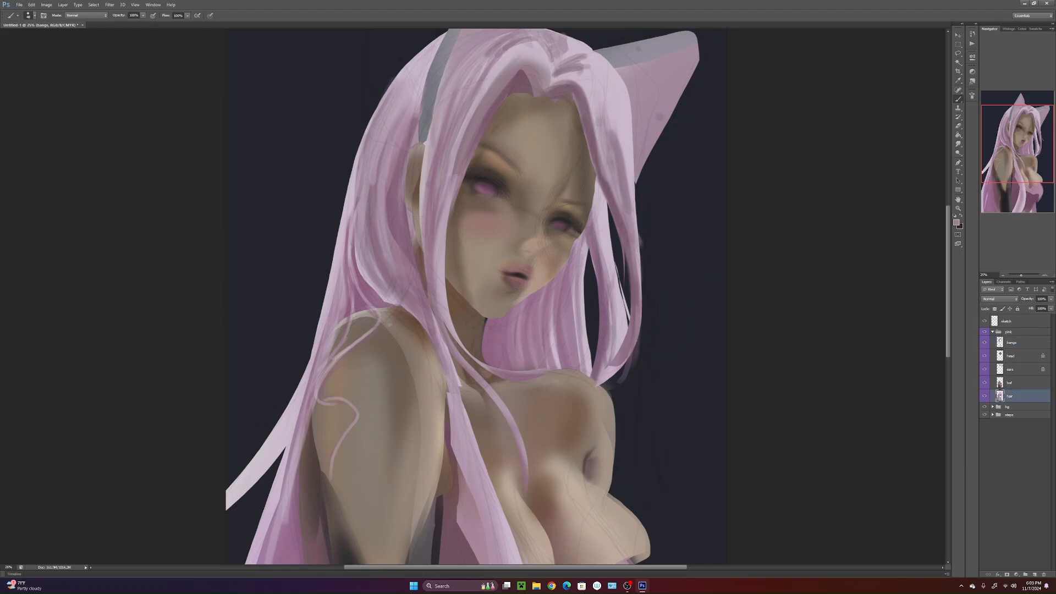
# - Paint thin loose strands on the hair layer, bowing outward from the far-side hair beside the cheek and curving back toward the shoulder
pyautogui.moveTo(638, 215); pyautogui.dragTo(657, 333)
pyautogui.moveTo(667, 270); pyautogui.dragTo(633, 390)
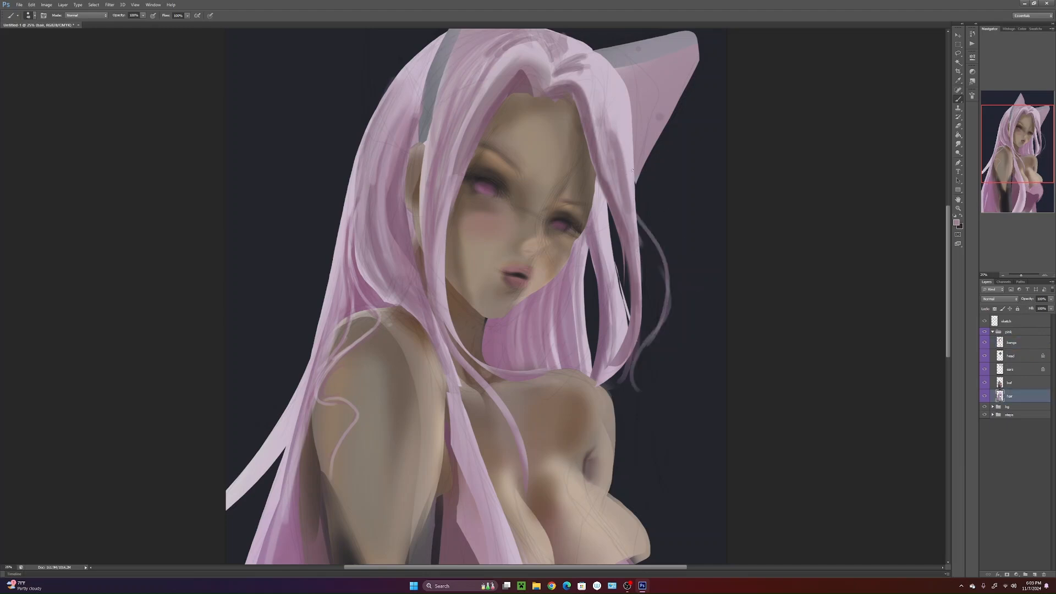
pyautogui.moveTo(637, 206); pyautogui.dragTo(688, 325)
pyautogui.hotkey('ctrl', 'z')
pyautogui.hotkey('ctrl', 'alt', 'z')
pyautogui.hotkey('ctrl', 'alt', 'z')
pyautogui.hotkey('ctrl', 'shift', 'z')
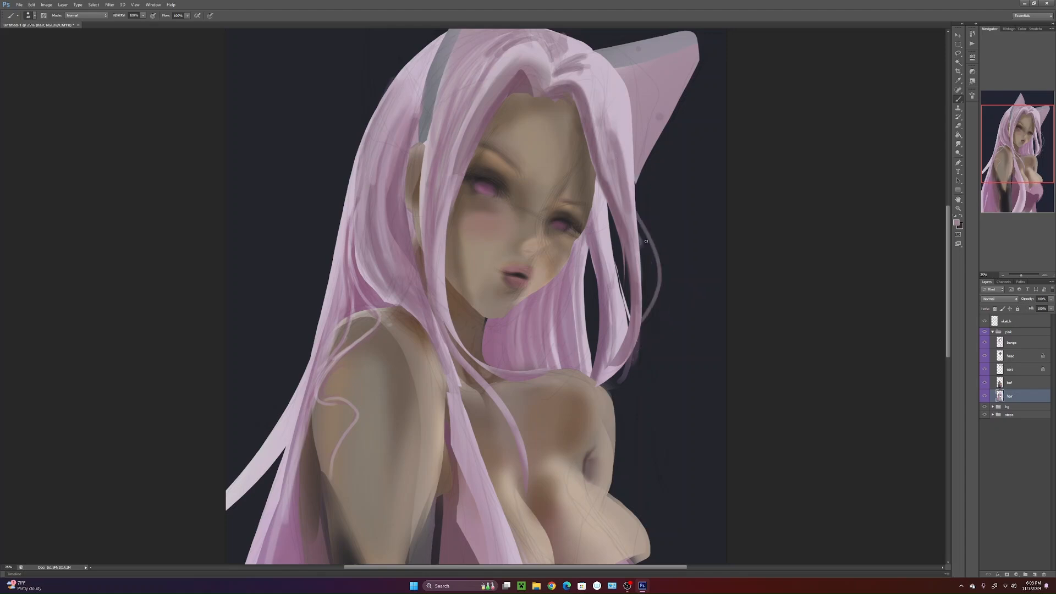
pyautogui.hotkey('ctrl', 'shift', 'z')
pyautogui.moveTo(638, 213)
pyautogui.mouseDown()
pyautogui.moveTo(662, 272)
pyautogui.moveTo(638, 346)
pyautogui.mouseUp()
pyautogui.scroll(-2, 661, 267)
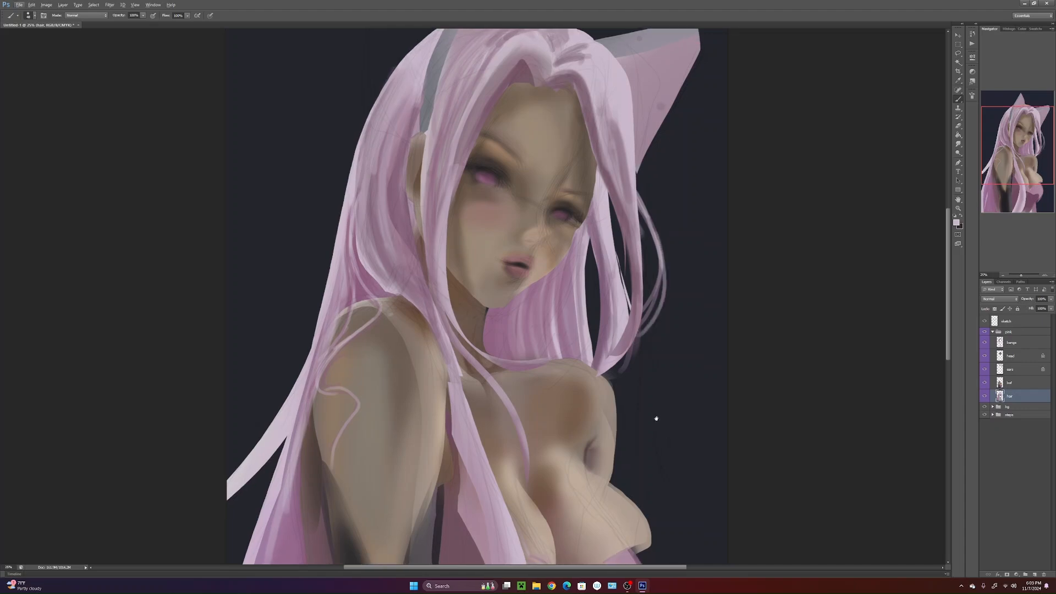
# - Sample a muted strand tone and paint a small wisp flicking outward beside the far shoulder
pyautogui.keyDown('alt'); pyautogui.click(659, 292); pyautogui.keyUp('alt')
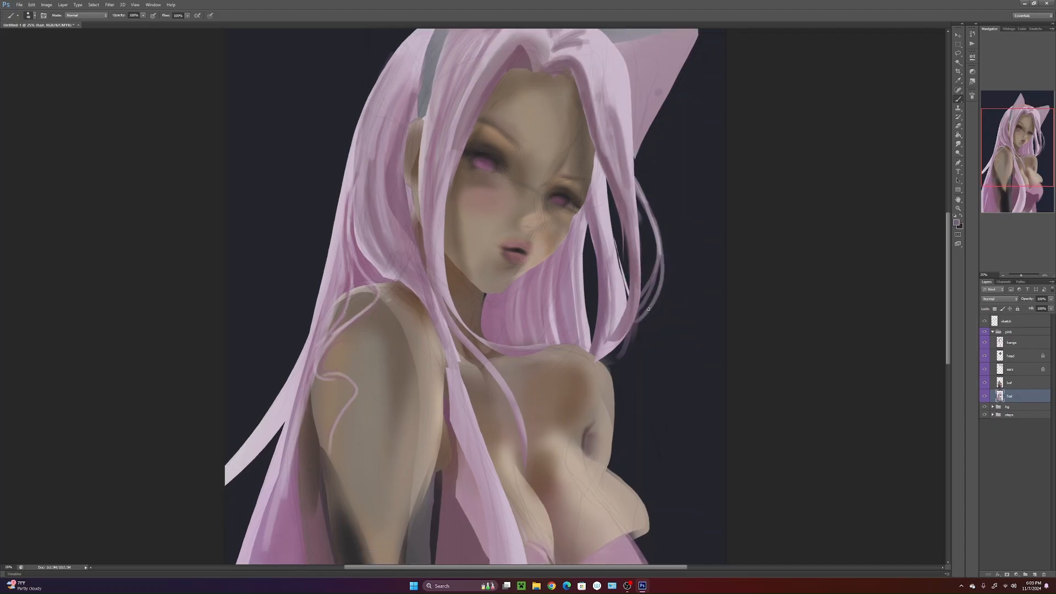
pyautogui.moveTo(619, 347)
pyautogui.mouseDown()
pyautogui.moveTo(620, 387)
pyautogui.moveTo(647, 386)
pyautogui.mouseUp()
pyautogui.moveTo(651, 445)
pyautogui.mouseDown()
pyautogui.moveTo(644, 378)
pyautogui.moveTo(666, 417)
pyautogui.mouseUp()
# - Sample a hair pink and paint over the loose far-side strands and shoulder wisp on the bangs layer
pyautogui.keyDown('alt'); pyautogui.click(588, 320); pyautogui.keyUp('alt')
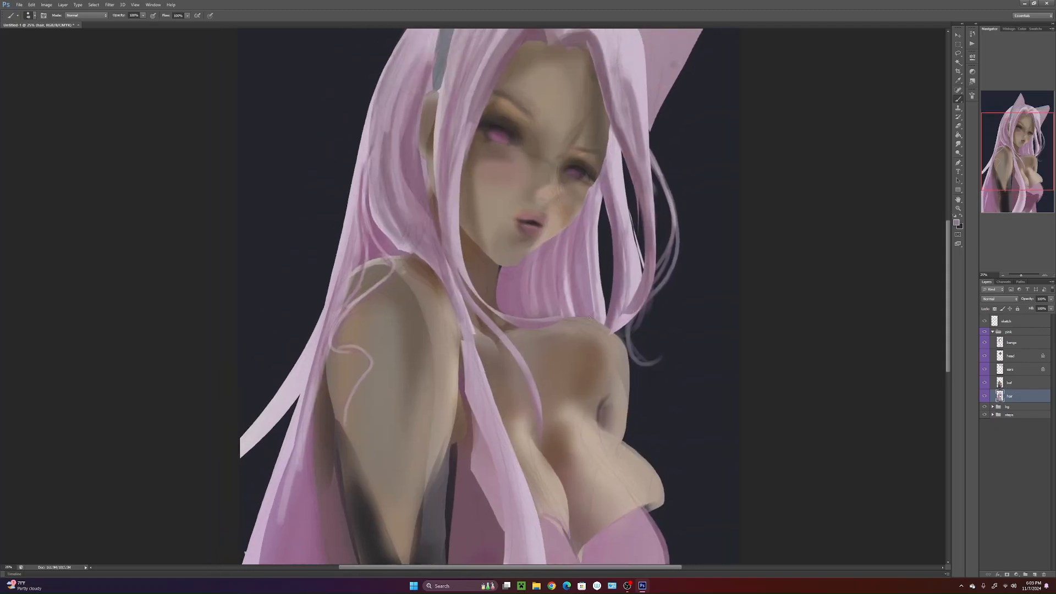
pyautogui.click(1037, 348)
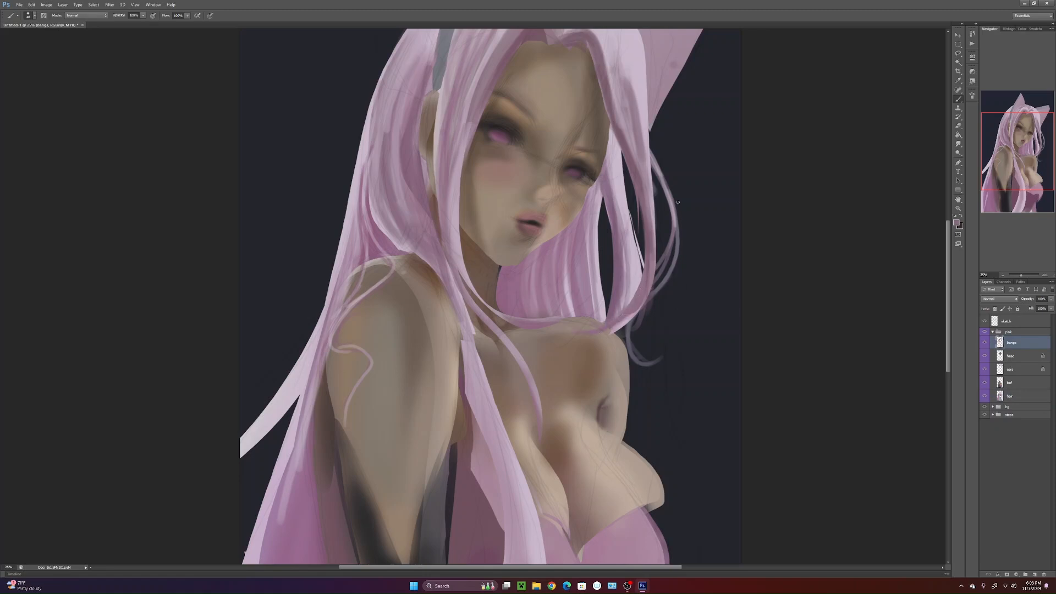
pyautogui.moveTo(625, 340); pyautogui.dragTo(667, 356)
pyautogui.moveTo(644, 428)
pyautogui.mouseDown()
pyautogui.moveTo(640, 344)
pyautogui.moveTo(673, 440)
pyautogui.moveTo(668, 465)
pyautogui.mouseUp()
# - Sample hair pinks and paint strands along the near-side bangs from the forehead down past the ear
pyautogui.keyDown('alt'); pyautogui.click(495, 172); pyautogui.keyUp('alt')
pyautogui.moveTo(474, 302); pyautogui.dragTo(487, 202)
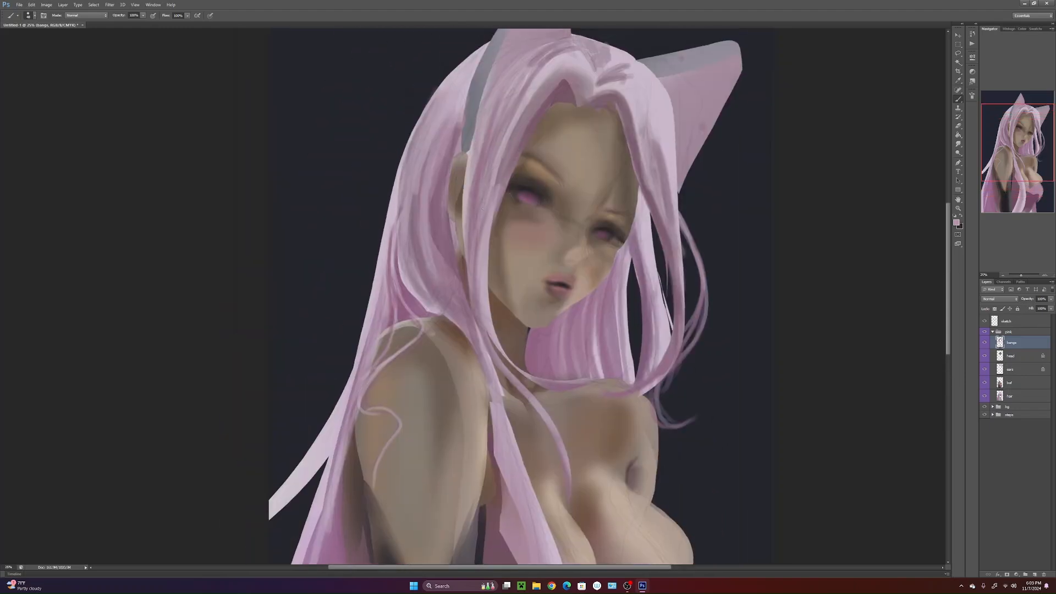
pyautogui.keyDown('alt'); pyautogui.click(525, 159); pyautogui.keyUp('alt')
pyautogui.moveTo(552, 98); pyautogui.dragTo(515, 128)
pyautogui.moveTo(472, 291); pyautogui.dragTo(469, 170)
pyautogui.moveTo(475, 319); pyautogui.dragTo(466, 151)
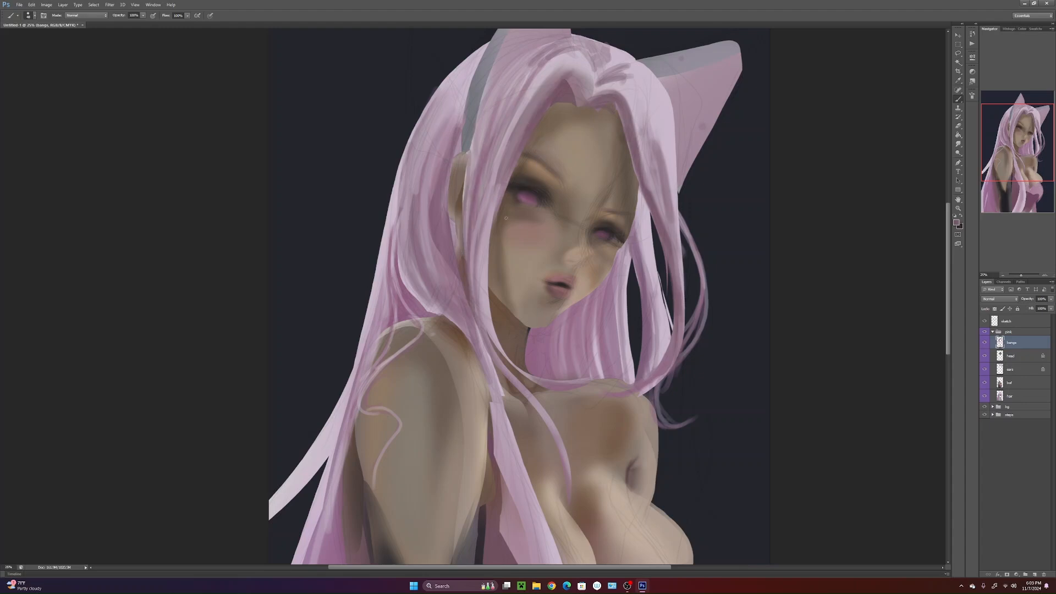
# - Set the foreground colour to #83355d, resize the brush, and shade the hair behind the near-side ear
pyautogui.click(957, 224)
pyautogui.click(757, 385)
pyautogui.click(860, 339)
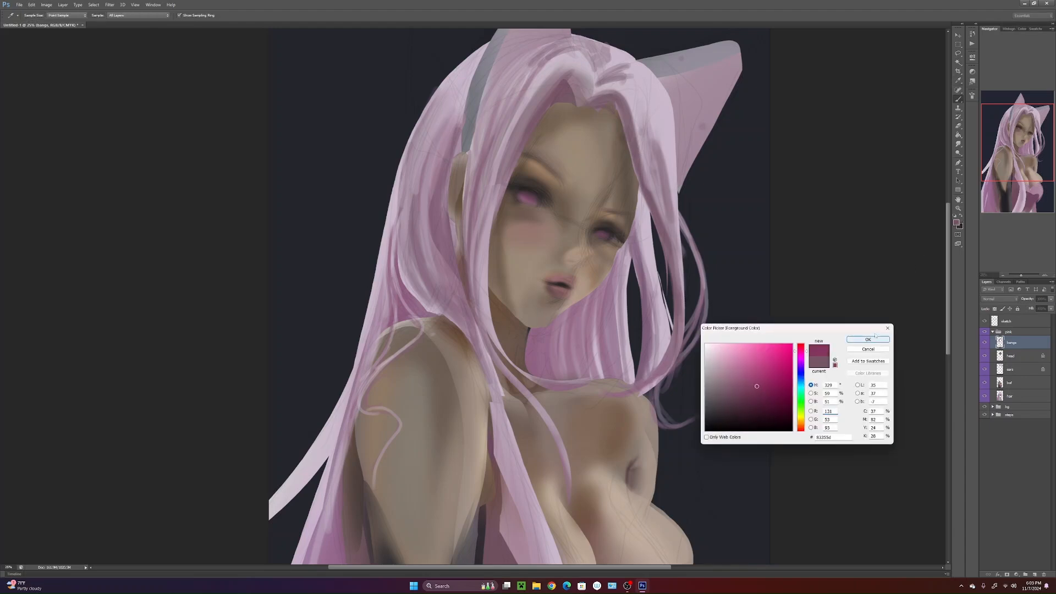
pyautogui.rightClick(466, 254)
pyautogui.click(522, 270)
pyautogui.click(472, 286)
pyautogui.click(530, 269)
pyautogui.press('Return')
pyautogui.moveTo(598, 53); pyautogui.dragTo(625, 69)
pyautogui.hotkey('ctrl', 'z')
pyautogui.moveTo(440, 122); pyautogui.dragTo(424, 234)
pyautogui.moveTo(423, 160)
pyautogui.mouseDown()
pyautogui.moveTo(435, 190)
pyautogui.moveTo(428, 250)
pyautogui.mouseUp()
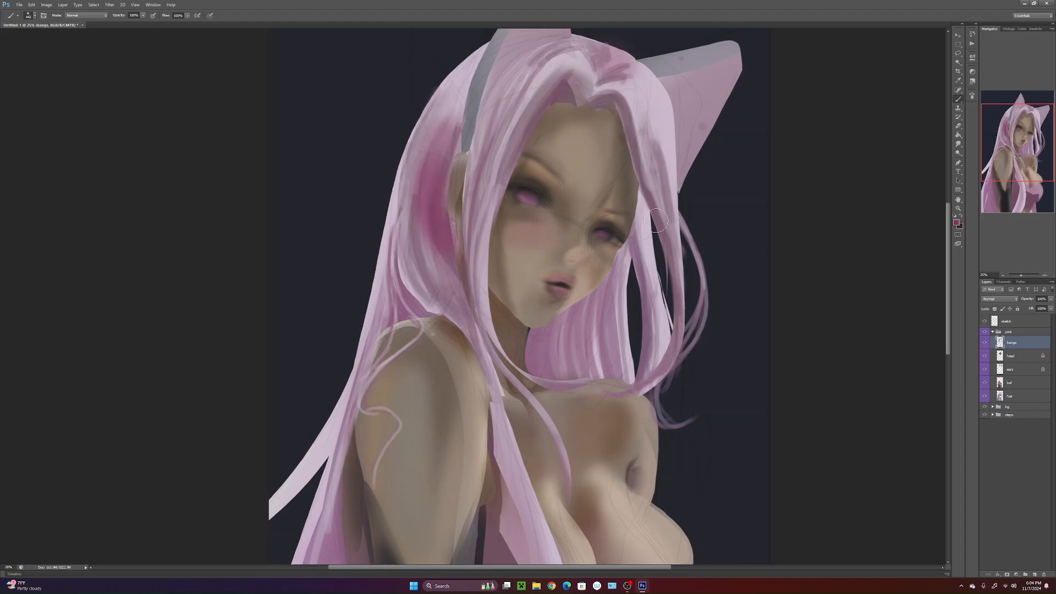
# - Lock the bangs layer's transparency, shade the far-side front strand deep pink, and blend light pink along its upper part
pyautogui.click(995, 309)
pyautogui.moveTo(639, 172); pyautogui.dragTo(674, 289)
pyautogui.moveTo(665, 358); pyautogui.dragTo(640, 389)
pyautogui.keyDown('alt'); pyautogui.click(663, 143); pyautogui.keyUp('alt')
pyautogui.moveTo(662, 143); pyautogui.dragTo(671, 251)
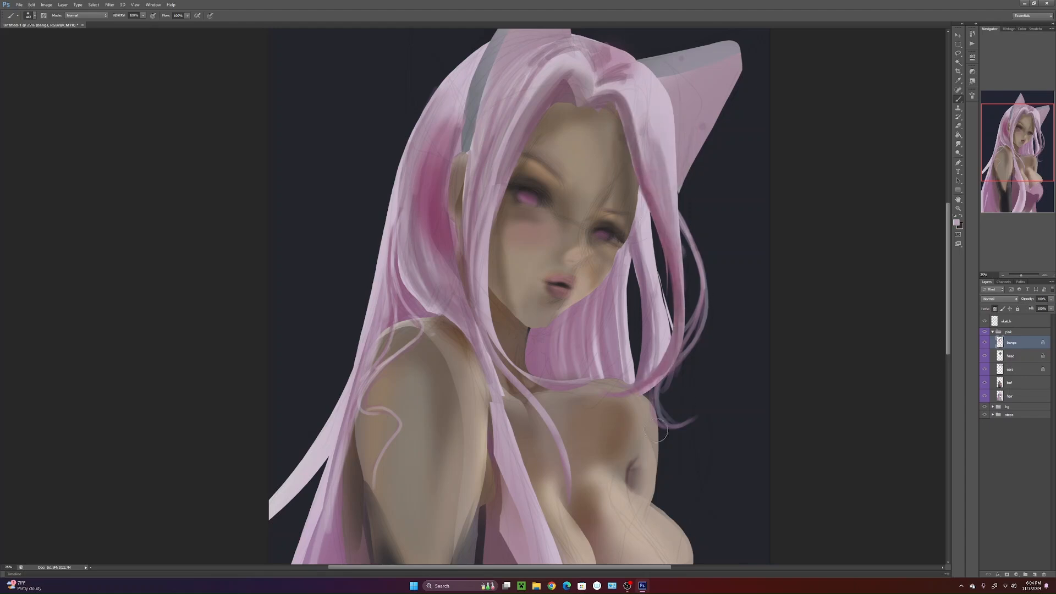
# - Blend the deep pink shading around the near-side ear and touch up the parting with sampled hair tones
pyautogui.moveTo(442, 116); pyautogui.dragTo(432, 241)
pyautogui.keyDown('alt'); pyautogui.click(450, 197); pyautogui.keyUp('alt')
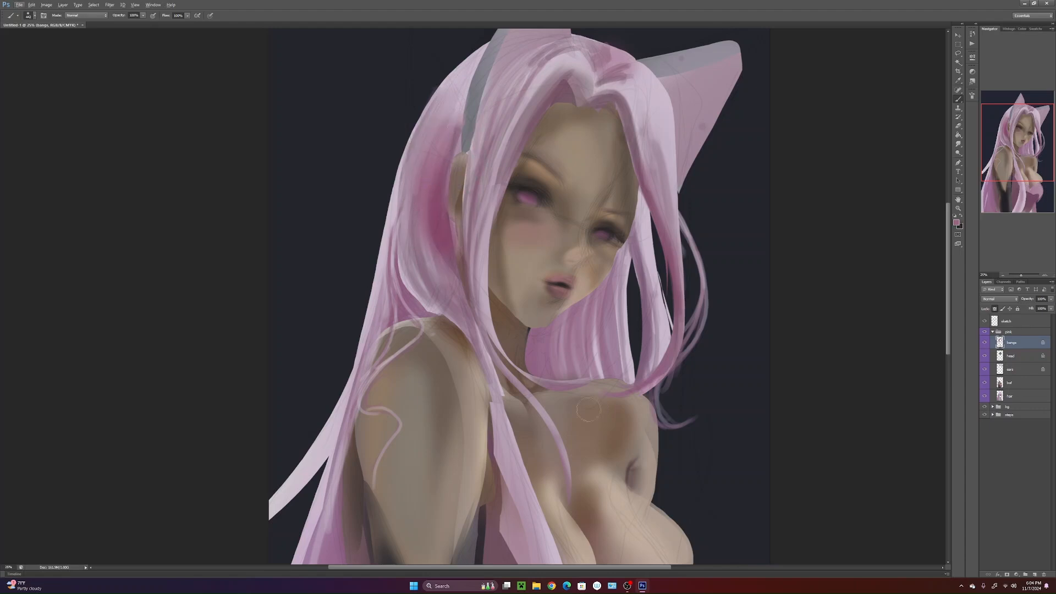
pyautogui.moveTo(605, 110); pyautogui.dragTo(607, 106)
pyautogui.keyDown('alt'); pyautogui.click(453, 184); pyautogui.keyUp('alt')
pyautogui.moveTo(443, 160)
pyautogui.mouseDown()
pyautogui.moveTo(434, 186)
pyautogui.moveTo(452, 241)
pyautogui.mouseUp()
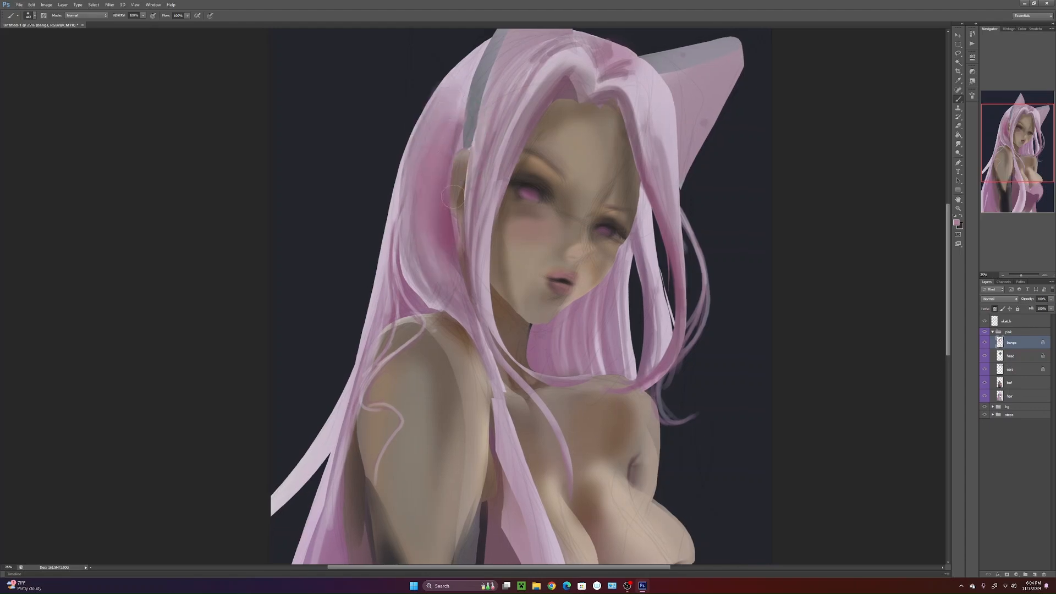
# - Switch to the hair layer, set the foreground colour to #56213f, and shade the back hair beside the neck
pyautogui.moveTo(597, 390); pyautogui.dragTo(608, 452)
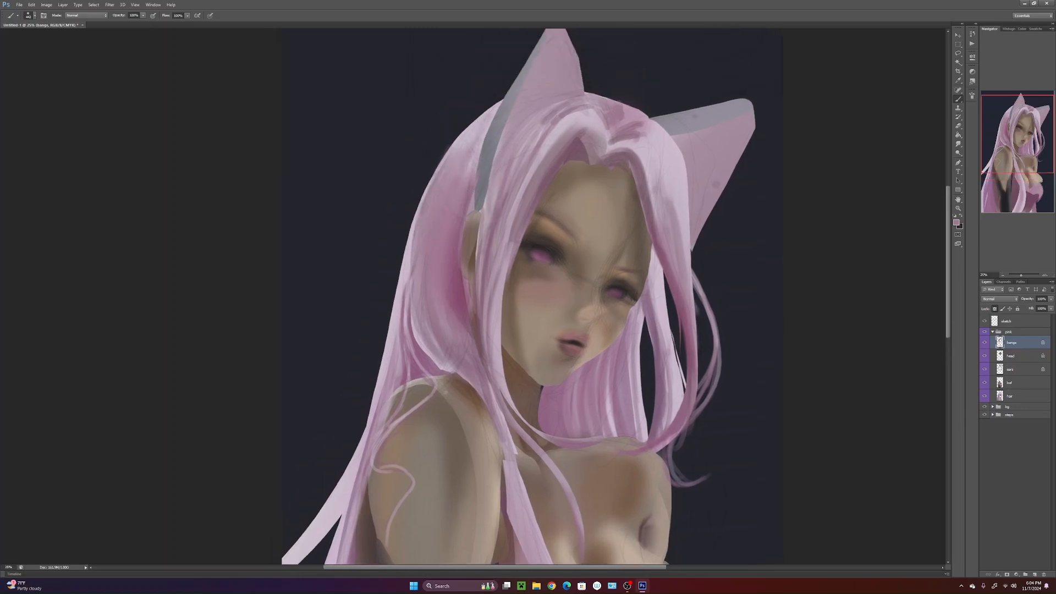
pyautogui.click(1016, 395)
pyautogui.moveTo(482, 169)
pyautogui.mouseDown()
pyautogui.moveTo(493, 115)
pyautogui.moveTo(474, 167)
pyautogui.mouseUp()
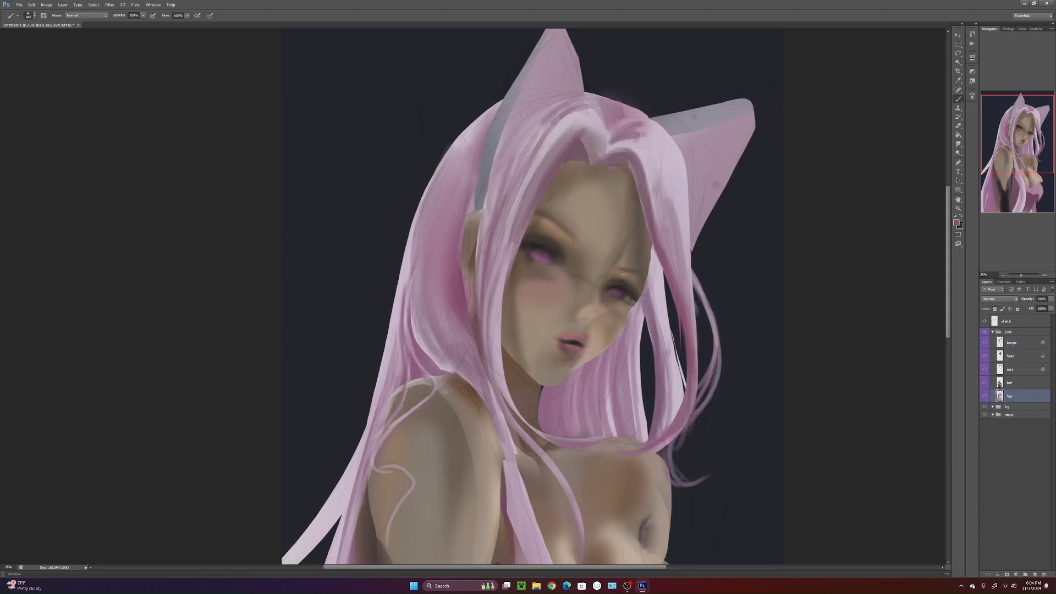
pyautogui.moveTo(568, 390)
pyautogui.mouseDown()
pyautogui.moveTo(600, 287)
pyautogui.moveTo(562, 240)
pyautogui.moveTo(580, 242)
pyautogui.moveTo(597, 209)
pyautogui.mouseUp()
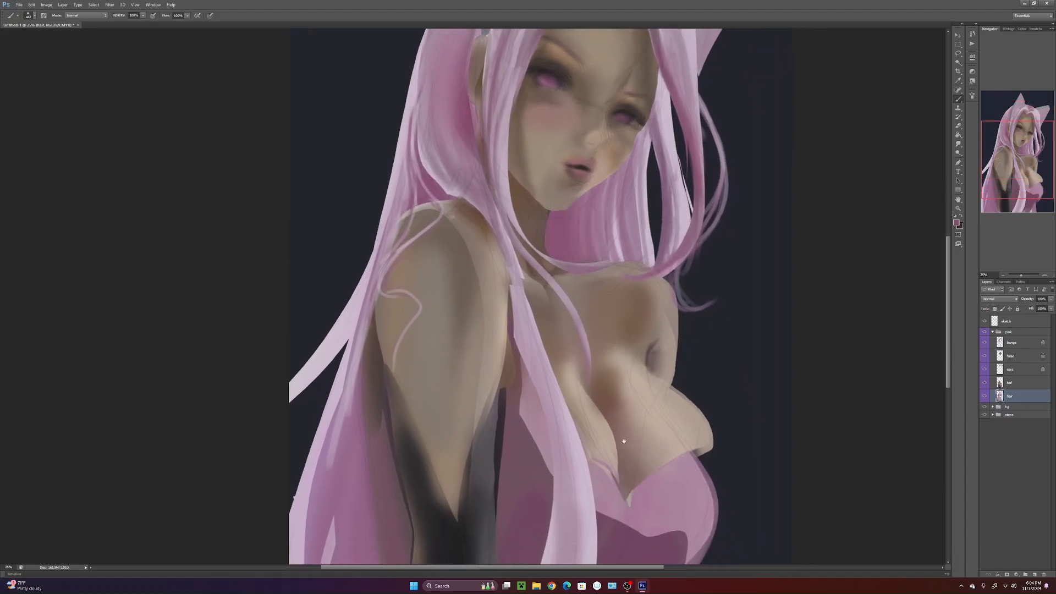
pyautogui.click(956, 222)
pyautogui.click(759, 401)
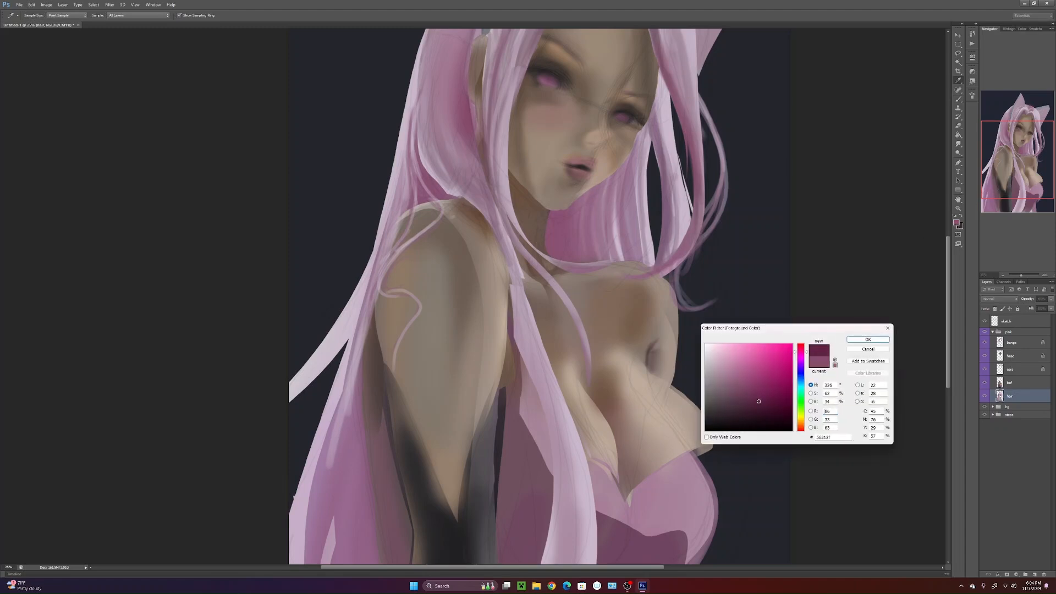
pyautogui.click(863, 342)
pyautogui.moveTo(554, 228)
pyautogui.mouseDown()
pyautogui.moveTo(580, 241)
pyautogui.moveTo(605, 203)
pyautogui.moveTo(619, 248)
pyautogui.mouseUp()
# - Darken the lower near-side back hair behind the arm with broad dark plum strokes
pyautogui.moveTo(404, 428); pyautogui.dragTo(423, 344)
pyautogui.moveTo(499, 431); pyautogui.dragTo(539, 240)
pyautogui.moveTo(430, 233)
pyautogui.mouseDown()
pyautogui.moveTo(414, 391)
pyautogui.moveTo(398, 374)
pyautogui.moveTo(435, 397)
pyautogui.mouseUp()
pyautogui.moveTo(450, 320); pyautogui.dragTo(434, 445)
pyautogui.moveTo(711, 308)
pyautogui.mouseDown()
pyautogui.moveTo(693, 394)
pyautogui.moveTo(725, 393)
pyautogui.moveTo(695, 468)
pyautogui.mouseUp()
pyautogui.moveTo(724, 381); pyautogui.dragTo(699, 478)
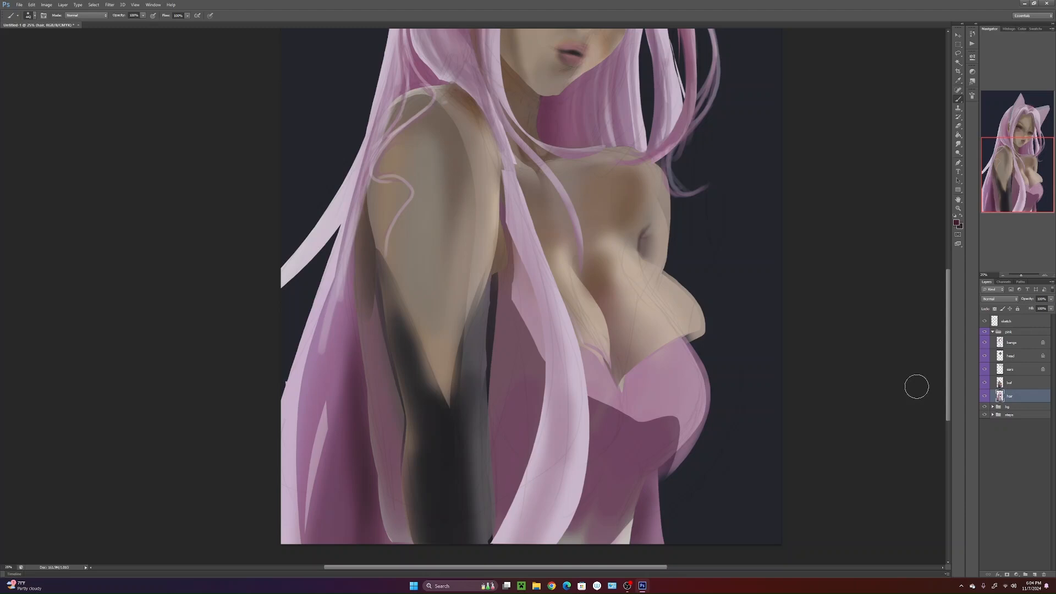
pyautogui.click(627, 586)
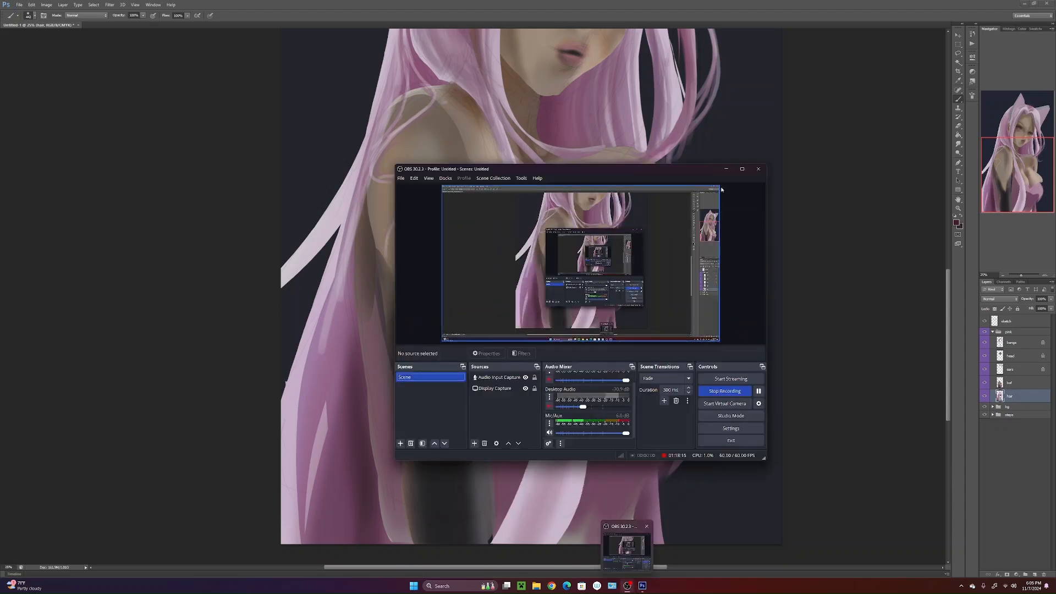
pyautogui.click(627, 586)
# - Lasso the outer bust contour on the body layer, extend the dress with sampled pink, and deselect
pyautogui.moveTo(653, 263); pyautogui.dragTo(623, 368)
pyautogui.click(1021, 382)
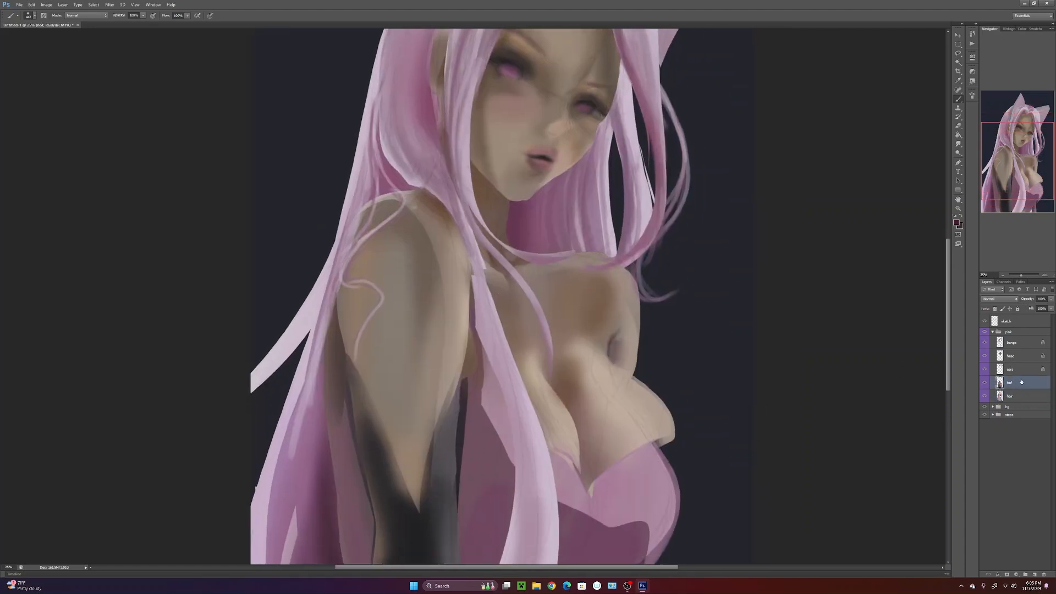
pyautogui.press('l')
pyautogui.scroll(-1, 677, 416)
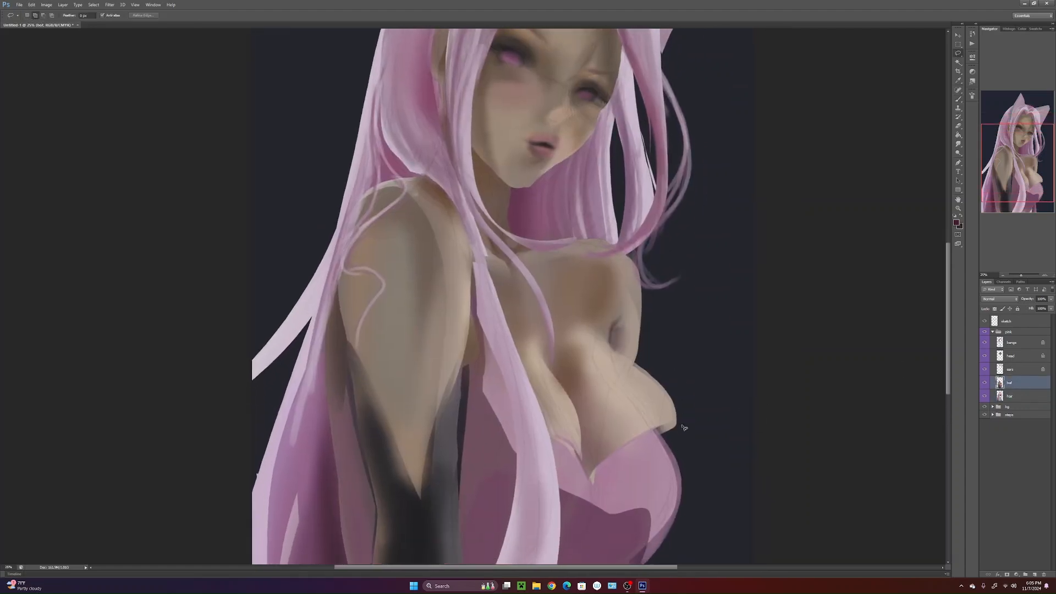
pyautogui.moveTo(676, 422)
pyautogui.mouseDown()
pyautogui.moveTo(670, 537)
pyautogui.moveTo(587, 564)
pyautogui.mouseUp()
pyautogui.moveTo(702, 496); pyautogui.dragTo(708, 471)
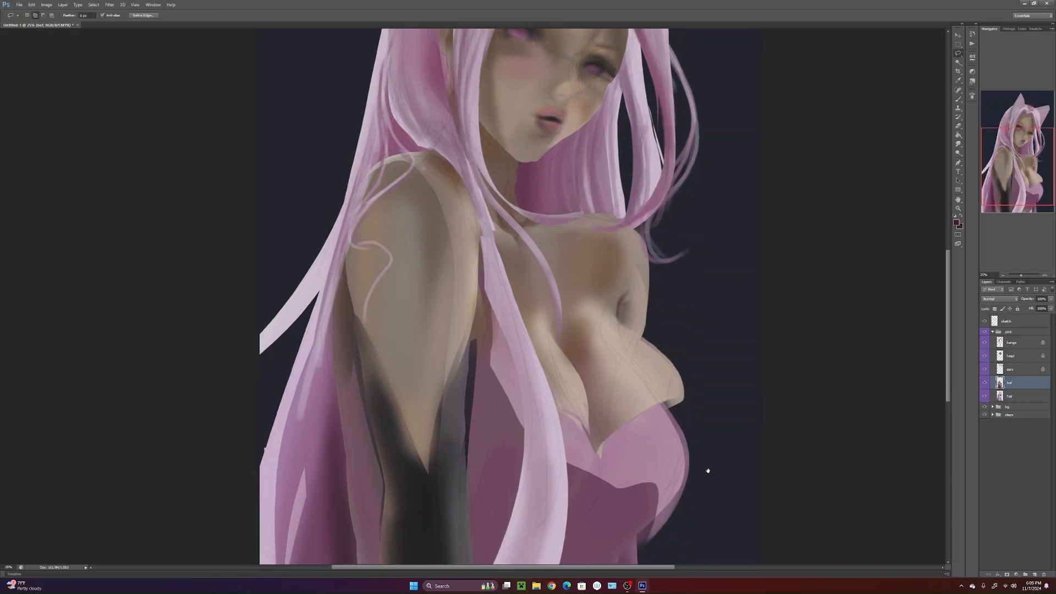
pyautogui.moveTo(682, 397)
pyautogui.mouseDown()
pyautogui.moveTo(634, 424)
pyautogui.moveTo(624, 455)
pyautogui.moveTo(683, 406)
pyautogui.mouseUp()
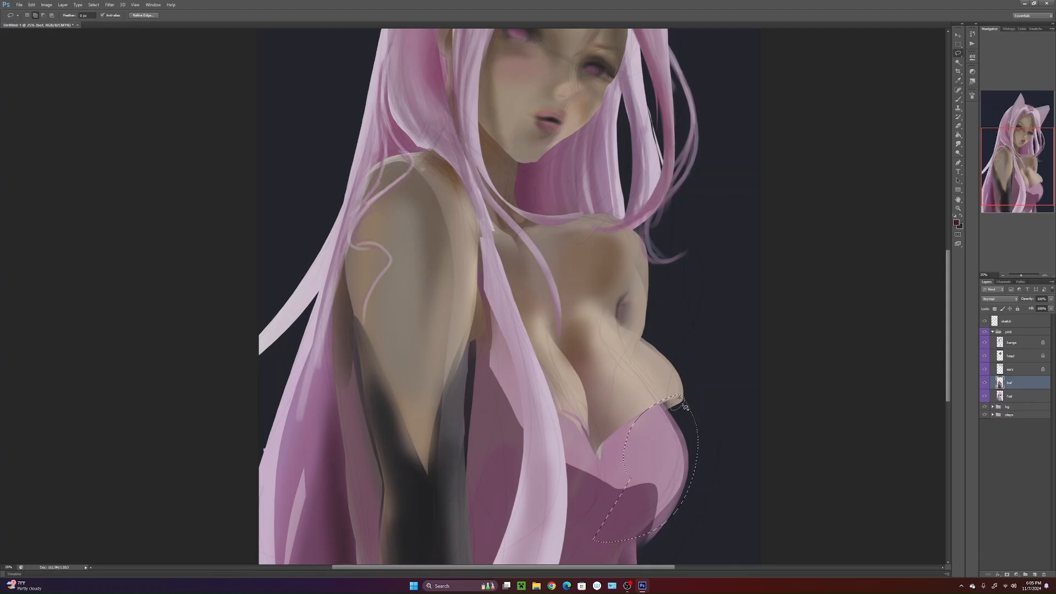
pyautogui.press('b')
pyautogui.keyDown('alt'); pyautogui.click(672, 410); pyautogui.keyUp('alt')
pyautogui.moveTo(661, 424)
pyautogui.mouseDown()
pyautogui.moveTo(685, 392)
pyautogui.moveTo(691, 455)
pyautogui.moveTo(691, 425)
pyautogui.moveTo(642, 534)
pyautogui.moveTo(697, 467)
pyautogui.mouseUp()
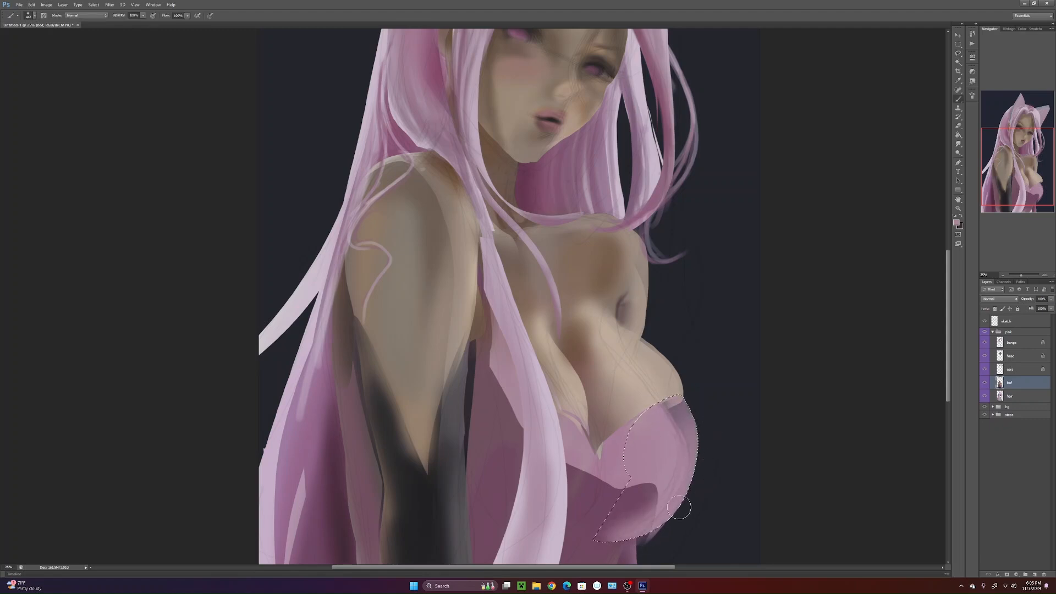
pyautogui.hotkey('ctrl', 'd')
# - Set the brush size to 40 px, paint the raised neckline and fold strokes across the bodice, and undo the last strokes
pyautogui.keyDown('alt'); pyautogui.click(619, 499); pyautogui.keyUp('alt')
pyautogui.rightClick(635, 424)
pyautogui.write('40')
pyautogui.press('Return')
pyautogui.press('Return')
pyautogui.moveTo(570, 448)
pyautogui.mouseDown()
pyautogui.moveTo(634, 442)
pyautogui.moveTo(573, 452)
pyautogui.mouseUp()
pyautogui.moveTo(638, 453); pyautogui.dragTo(571, 456)
pyautogui.moveTo(681, 401)
pyautogui.mouseDown()
pyautogui.moveTo(564, 441)
pyautogui.moveTo(586, 421)
pyautogui.moveTo(659, 408)
pyautogui.moveTo(618, 427)
pyautogui.moveTo(561, 421)
pyautogui.moveTo(606, 446)
pyautogui.mouseUp()
pyautogui.hotkey('ctrl', 'alt', 'z')
pyautogui.hotkey('ctrl', 'alt', 'z')
# - Resize the brush and rework the bodice's neckline and fabric folds with sampled dress and skin tones
pyautogui.keyDown('alt'); pyautogui.click(641, 422); pyautogui.keyUp('alt')
pyautogui.rightClick(626, 423)
pyautogui.click(652, 438)
pyautogui.press('Return')
pyautogui.keyDown('alt'); pyautogui.click(643, 427); pyautogui.keyUp('alt')
pyautogui.keyDown('alt'); pyautogui.click(595, 436); pyautogui.keyUp('alt')
pyautogui.keyDown('alt'); pyautogui.click(570, 423); pyautogui.keyUp('alt')
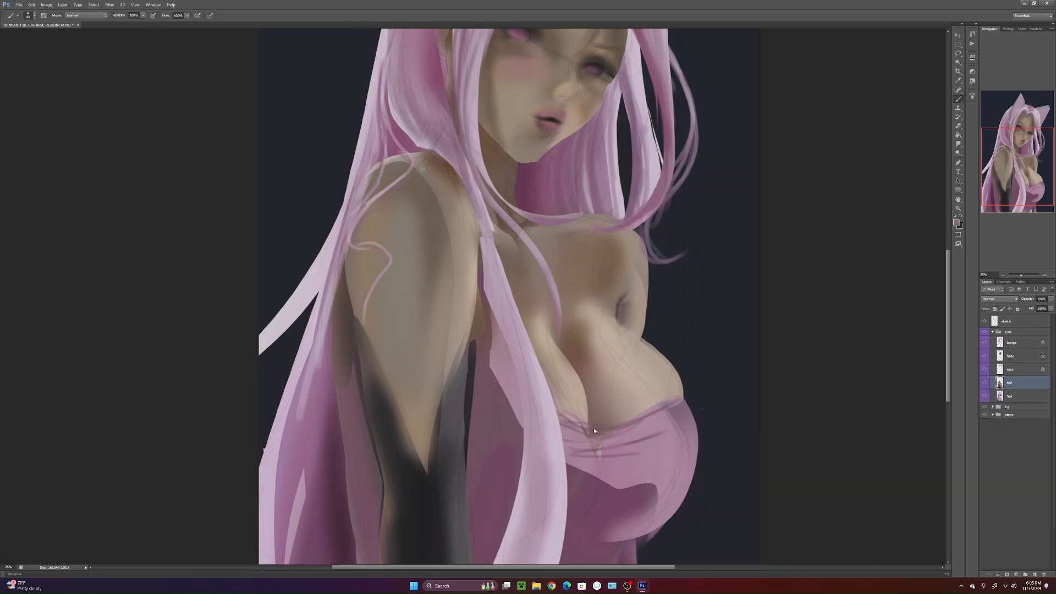
pyautogui.moveTo(657, 424); pyautogui.dragTo(640, 426)
pyautogui.moveTo(599, 450); pyautogui.dragTo(581, 452)
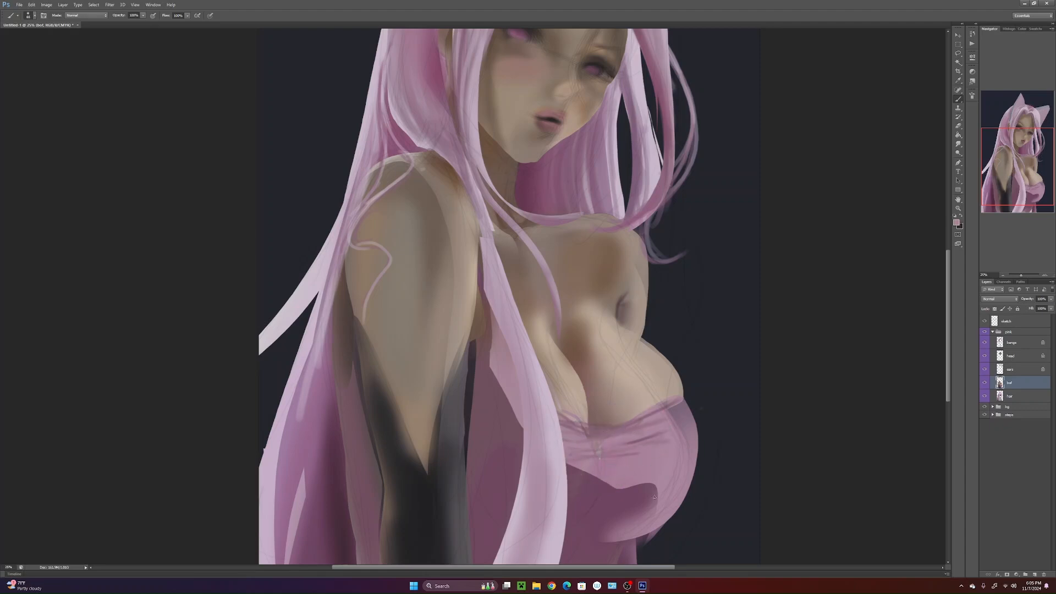
# - Resize the brush and blend the shadow beneath the bust on the pink bodice with sampled dress tones
pyautogui.moveTo(657, 493); pyautogui.dragTo(701, 449)
pyautogui.rightClick(687, 408)
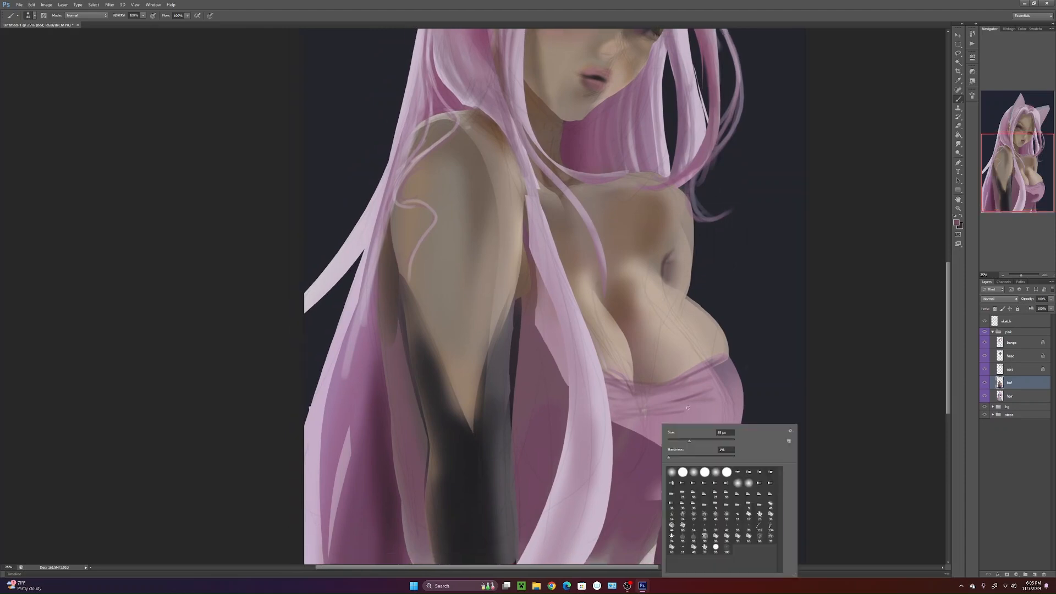
pyautogui.click(693, 441)
pyautogui.click(678, 418)
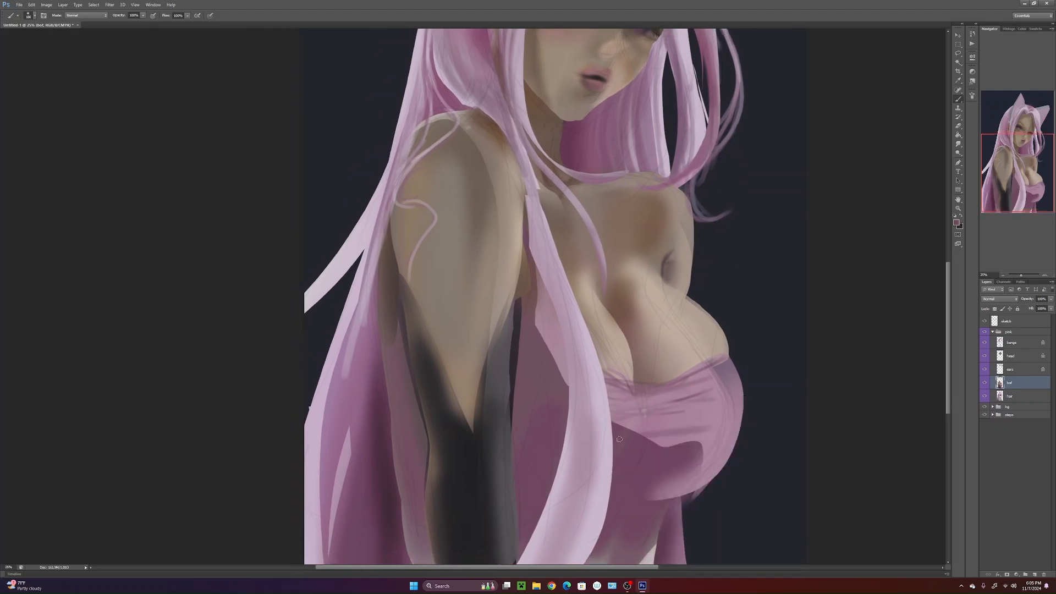
pyautogui.keyDown('alt'); pyautogui.click(715, 438); pyautogui.keyUp('alt')
pyautogui.moveTo(613, 443)
pyautogui.mouseDown()
pyautogui.moveTo(690, 435)
pyautogui.moveTo(616, 453)
pyautogui.mouseUp()
pyautogui.keyDown('alt'); pyautogui.click(656, 455); pyautogui.keyUp('alt')
pyautogui.moveTo(702, 452)
pyautogui.mouseDown()
pyautogui.moveTo(655, 483)
pyautogui.moveTo(685, 484)
pyautogui.moveTo(663, 486)
pyautogui.mouseUp()
pyautogui.keyDown('alt'); pyautogui.click(688, 472); pyautogui.keyUp('alt')
# - Enlarge the brush and soften the bodice and waist shading, adding a light reflection under the bust with sampled pinks
pyautogui.rightClick(551, 456)
pyautogui.click(606, 442)
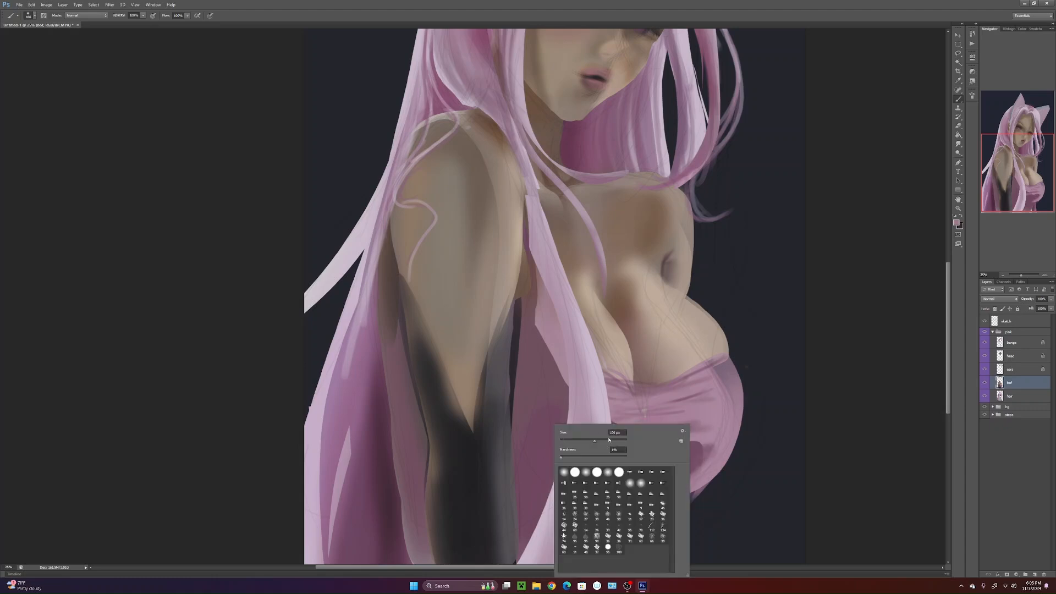
pyautogui.click(582, 364)
pyautogui.moveTo(536, 408)
pyautogui.mouseDown()
pyautogui.moveTo(542, 472)
pyautogui.moveTo(557, 410)
pyautogui.moveTo(560, 443)
pyautogui.mouseUp()
pyautogui.keyDown('alt'); pyautogui.click(657, 463); pyautogui.keyUp('alt')
pyautogui.moveTo(663, 437)
pyautogui.mouseDown()
pyautogui.moveTo(703, 423)
pyautogui.moveTo(633, 410)
pyautogui.moveTo(619, 393)
pyautogui.moveTo(622, 441)
pyautogui.mouseUp()
pyautogui.keyDown('alt'); pyautogui.click(718, 385); pyautogui.keyUp('alt')
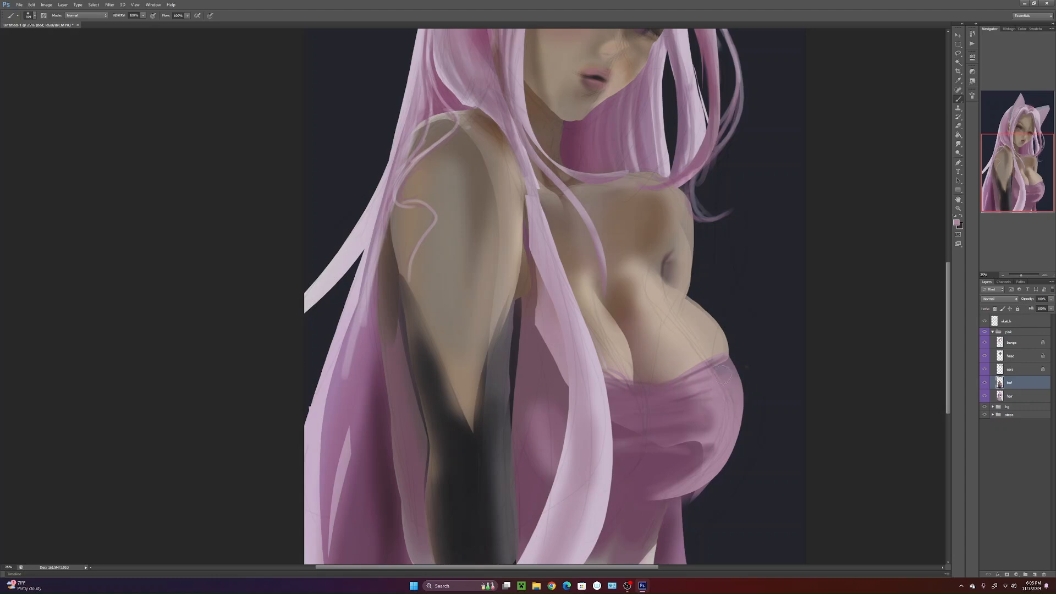
pyautogui.moveTo(709, 447)
pyautogui.mouseDown()
pyautogui.moveTo(688, 488)
pyautogui.moveTo(663, 487)
pyautogui.moveTo(731, 470)
pyautogui.moveTo(721, 411)
pyautogui.mouseUp()
pyautogui.moveTo(683, 447); pyautogui.dragTo(659, 449)
pyautogui.moveTo(568, 423); pyautogui.dragTo(552, 367)
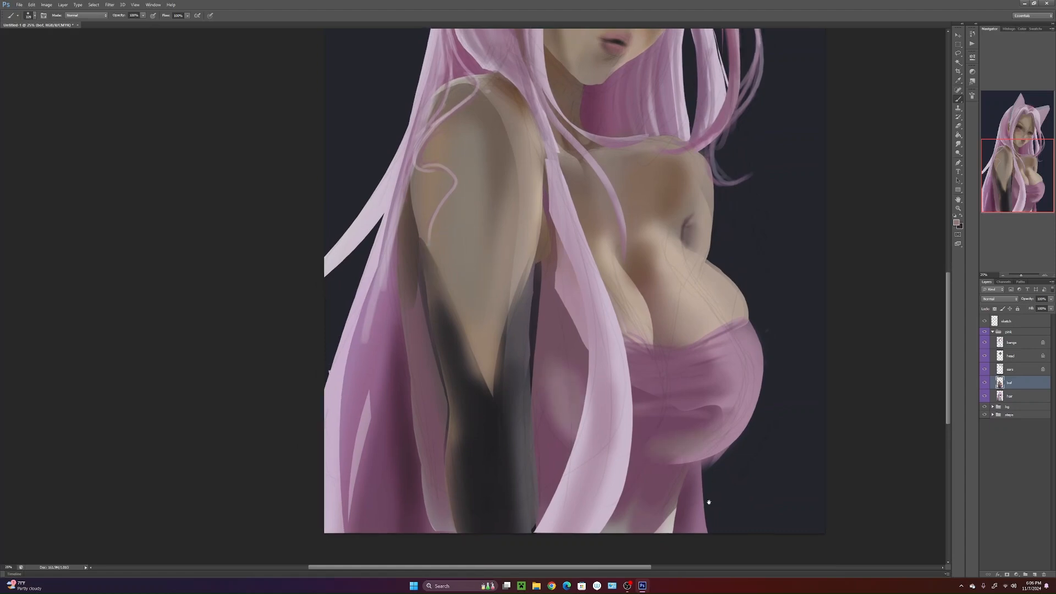
# - On the ears layer, lasso the grey back of the far cat ear and shade it dark slate
pyautogui.moveTo(708, 468); pyautogui.dragTo(738, 484)
pyautogui.click(1006, 372)
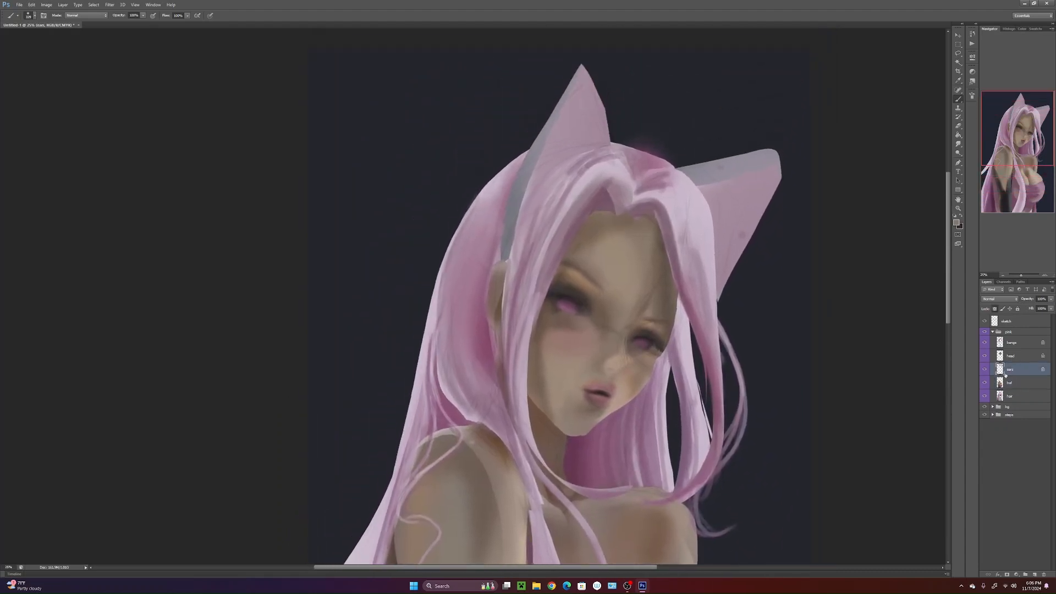
pyautogui.click(985, 369)
pyautogui.click(985, 370)
pyautogui.click(959, 54)
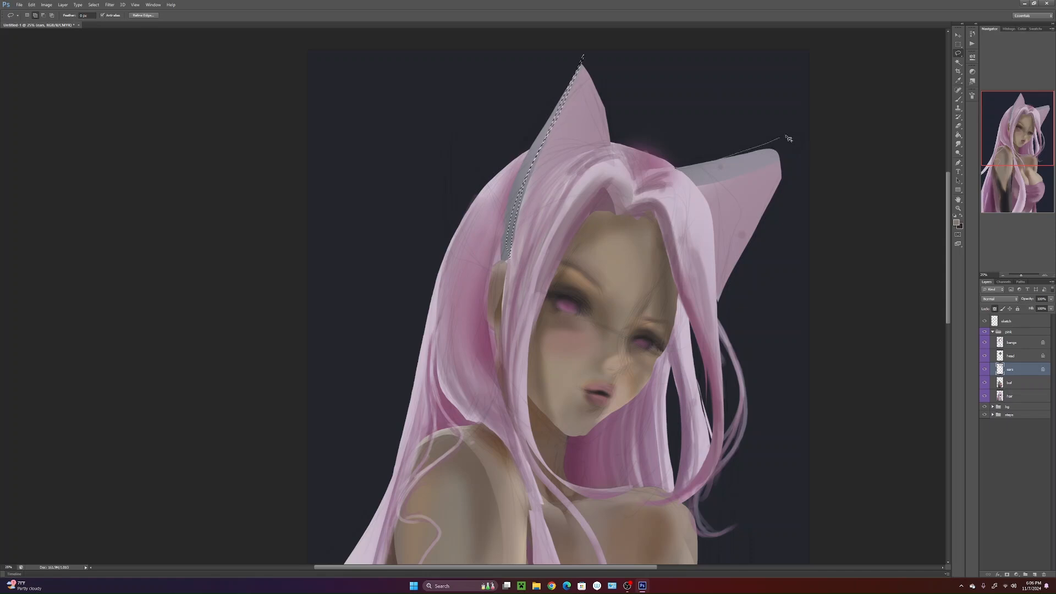
pyautogui.moveTo(705, 191); pyautogui.dragTo(680, 172)
pyautogui.press('b')
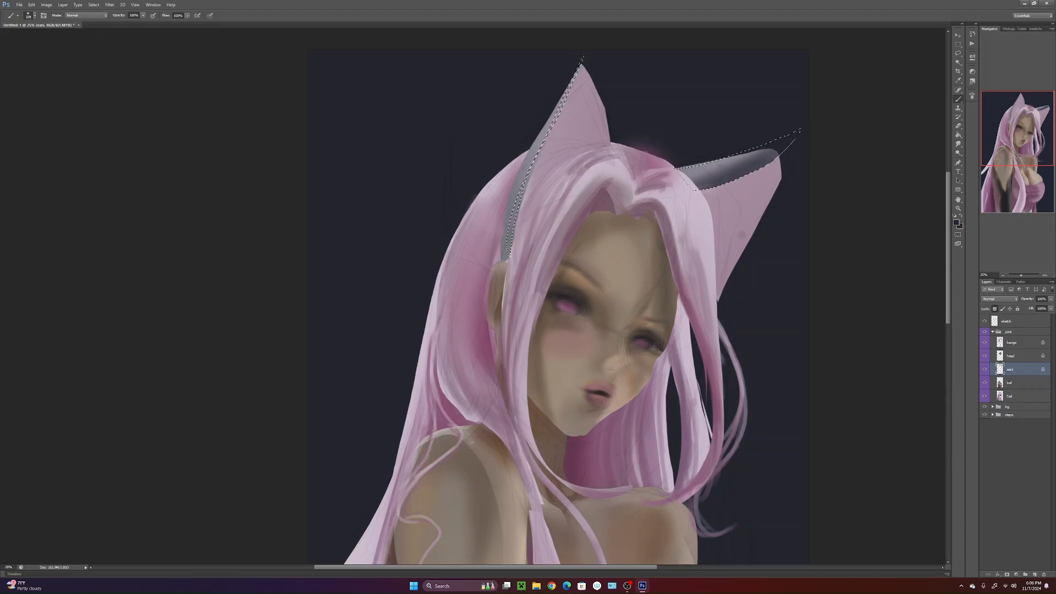
# - Lasso the grey strip along the near cat ear, darken it with soft dark slate strokes, and deselect
pyautogui.press('l')
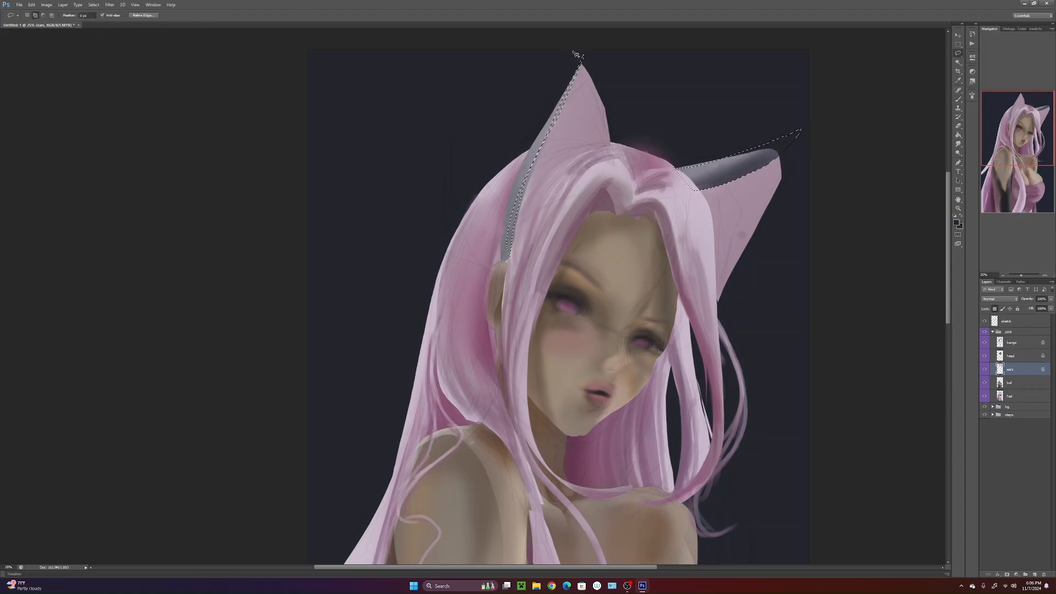
pyautogui.moveTo(581, 59)
pyautogui.mouseDown()
pyautogui.moveTo(505, 220)
pyautogui.moveTo(509, 260)
pyautogui.moveTo(530, 258)
pyautogui.mouseUp()
pyautogui.press('b')
pyautogui.moveTo(556, 110)
pyautogui.mouseDown()
pyautogui.moveTo(512, 245)
pyautogui.moveTo(545, 165)
pyautogui.moveTo(536, 187)
pyautogui.mouseUp()
pyautogui.hotkey('ctrl', 'd')
pyautogui.scroll(2, 718, 422)
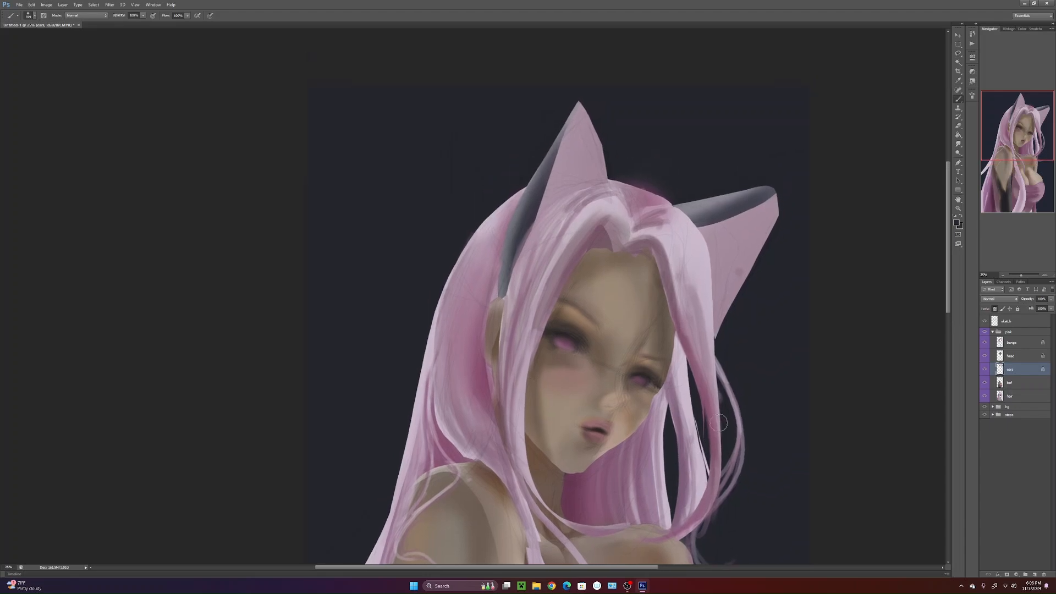
# - Lasso a pointed extension at the far ear's tip, unlock the layer's transparency, and paint it with sampled greys, then deselect
pyautogui.press('l')
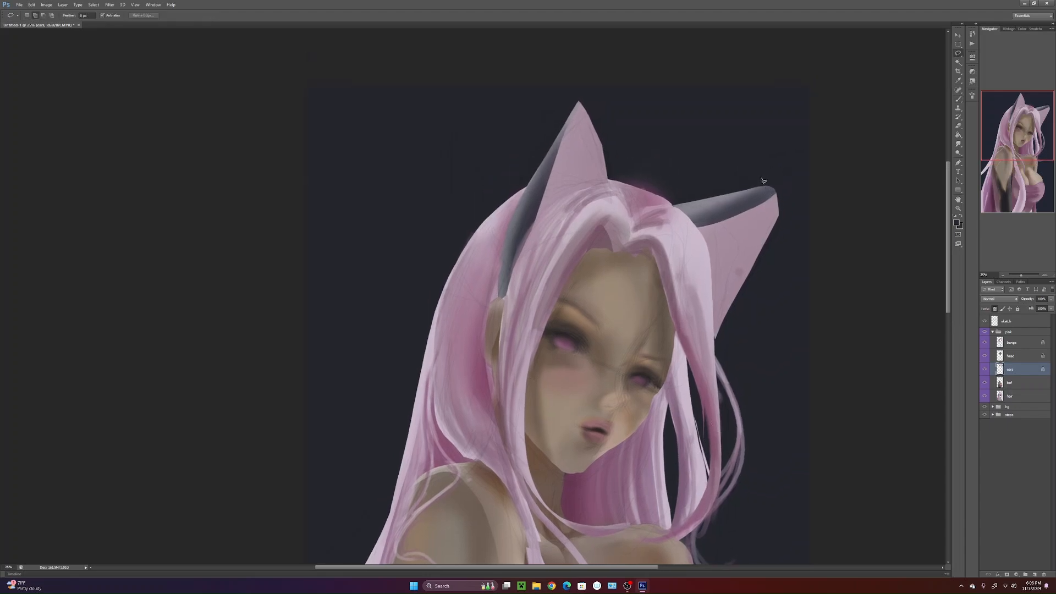
pyautogui.moveTo(747, 190)
pyautogui.mouseDown()
pyautogui.moveTo(805, 170)
pyautogui.moveTo(738, 217)
pyautogui.mouseUp()
pyautogui.press('b')
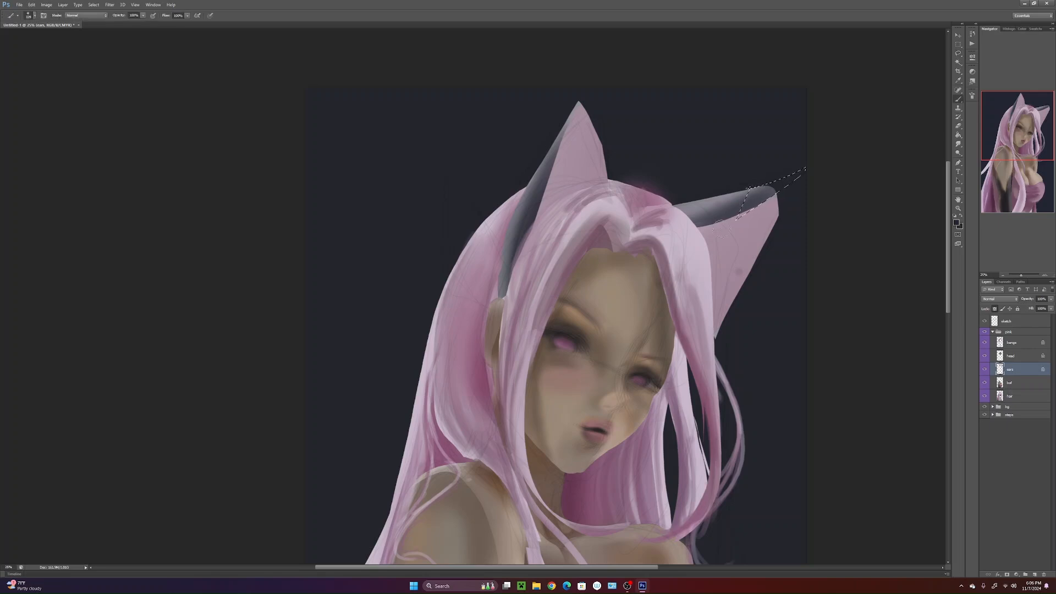
pyautogui.keyDown('alt'); pyautogui.click(722, 199); pyautogui.keyUp('alt')
pyautogui.moveTo(762, 180)
pyautogui.mouseDown()
pyautogui.moveTo(742, 189)
pyautogui.moveTo(804, 157)
pyautogui.moveTo(759, 204)
pyautogui.mouseUp()
pyautogui.moveTo(735, 188); pyautogui.dragTo(803, 153)
pyautogui.keyDown('alt'); pyautogui.click(722, 216); pyautogui.keyUp('alt')
pyautogui.moveTo(722, 215)
pyautogui.mouseDown()
pyautogui.moveTo(781, 187)
pyautogui.moveTo(770, 209)
pyautogui.mouseUp()
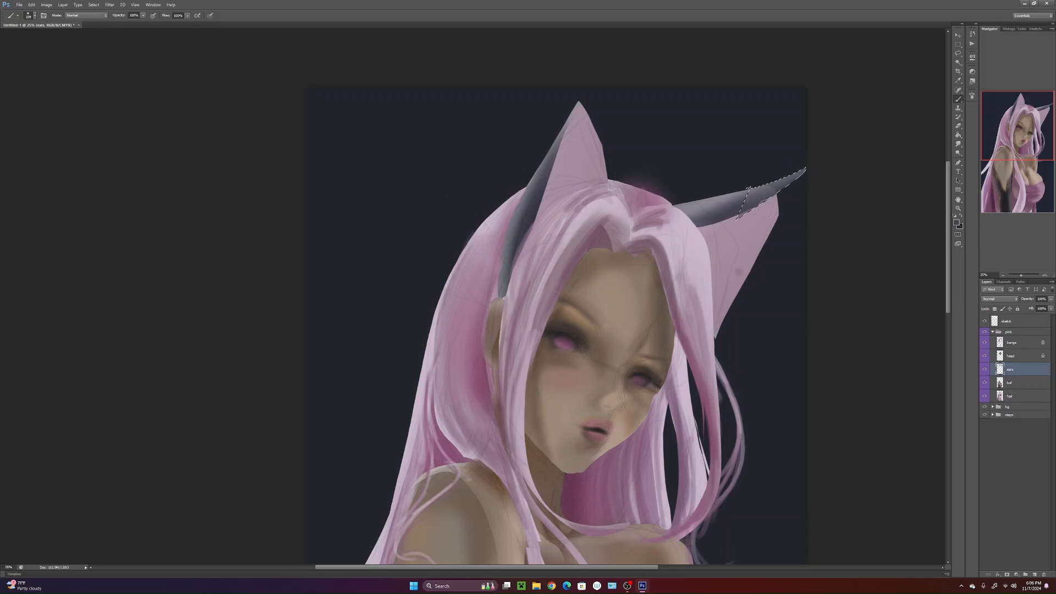
pyautogui.hotkey('ctrl', 'd')
# - Lasso the excess along the upper edge of the far ear's new tip, delete it, and deselect
pyautogui.press('l')
pyautogui.moveTo(806, 184); pyautogui.dragTo(769, 139)
pyautogui.press('Delete')
pyautogui.hotkey('ctrl', 'd')
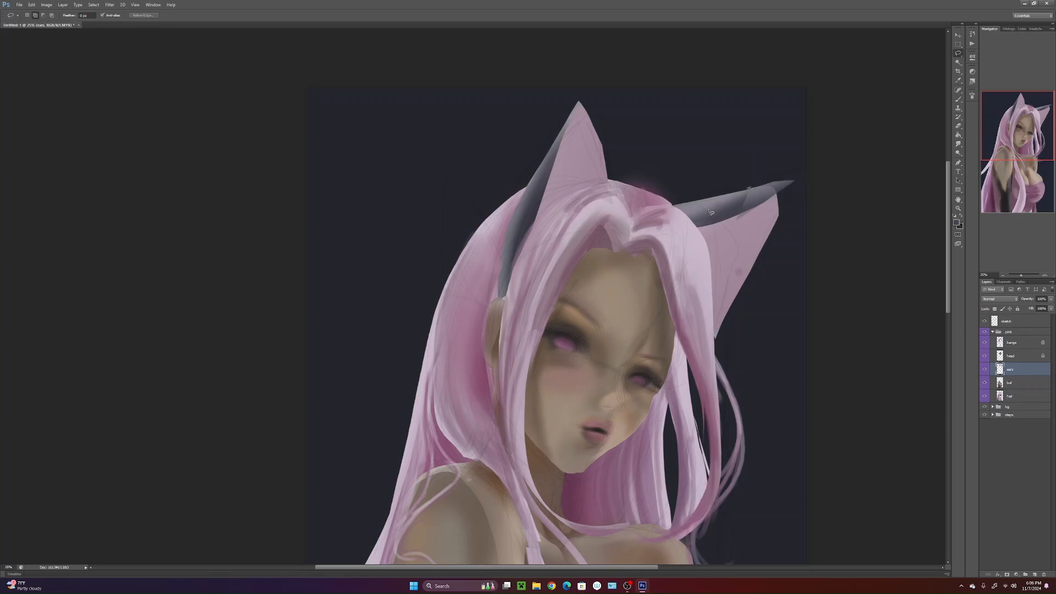
# - Try to erase the soft pink glow above the crown from the hair layer with a lasso selection
pyautogui.click(1020, 344)
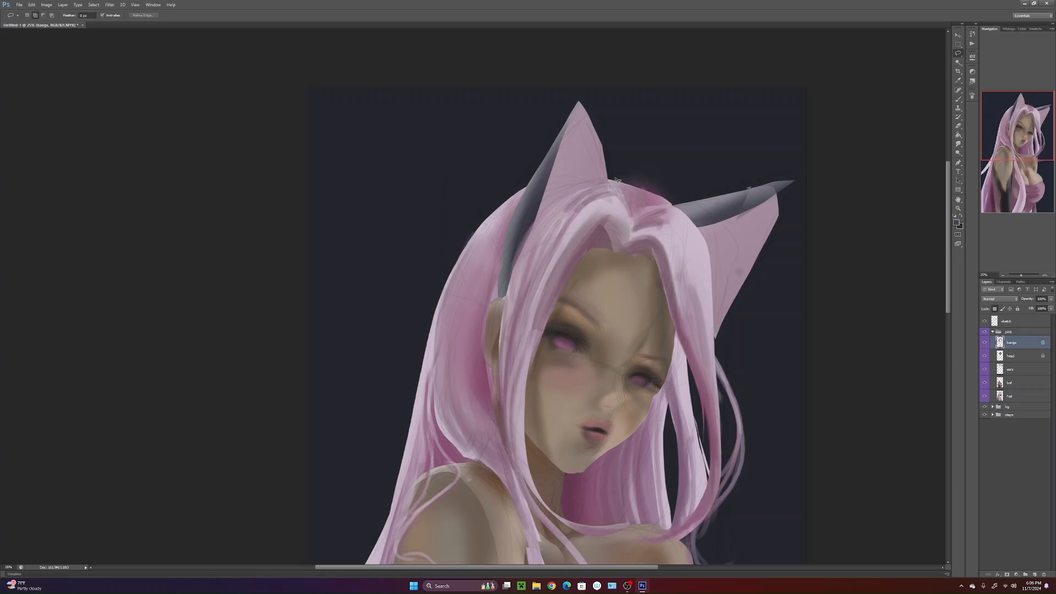
pyautogui.moveTo(620, 190)
pyautogui.mouseDown()
pyautogui.moveTo(657, 194)
pyautogui.moveTo(612, 136)
pyautogui.mouseUp()
pyautogui.click(1011, 396)
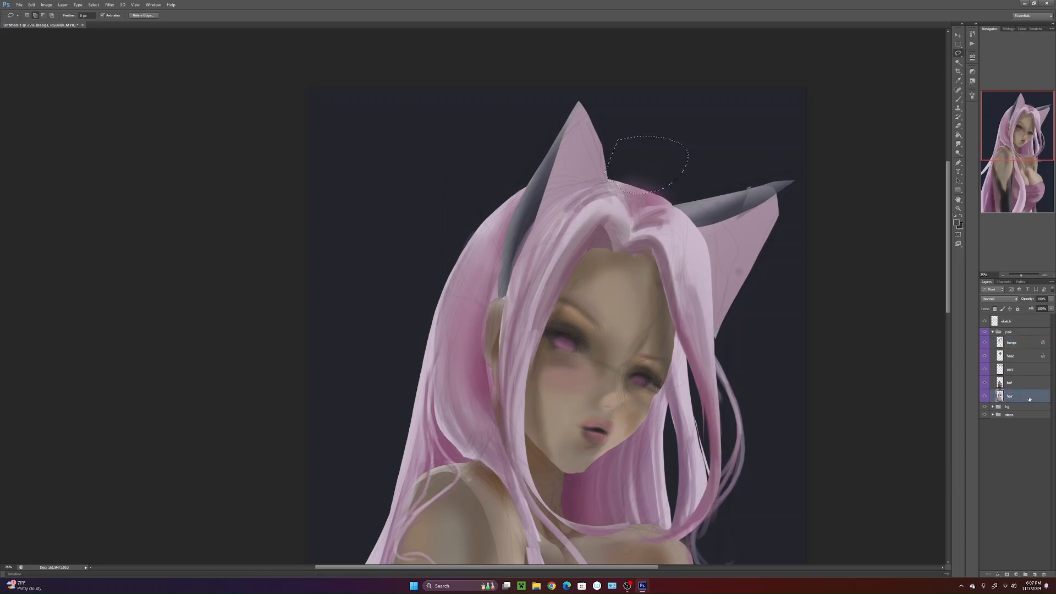
pyautogui.press('Delete')
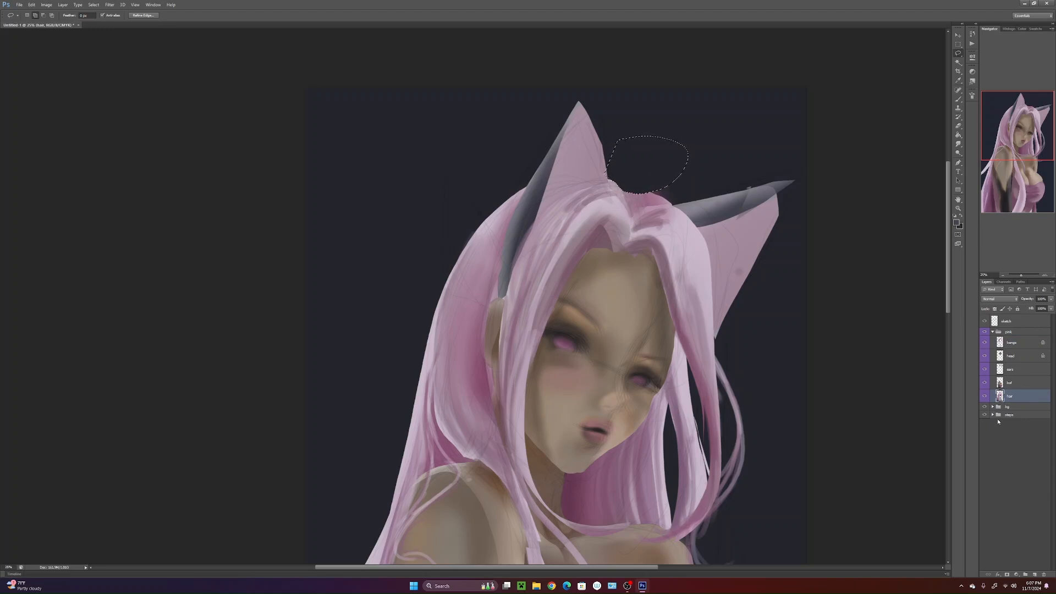
pyautogui.hotkey('ctrl', 'z')
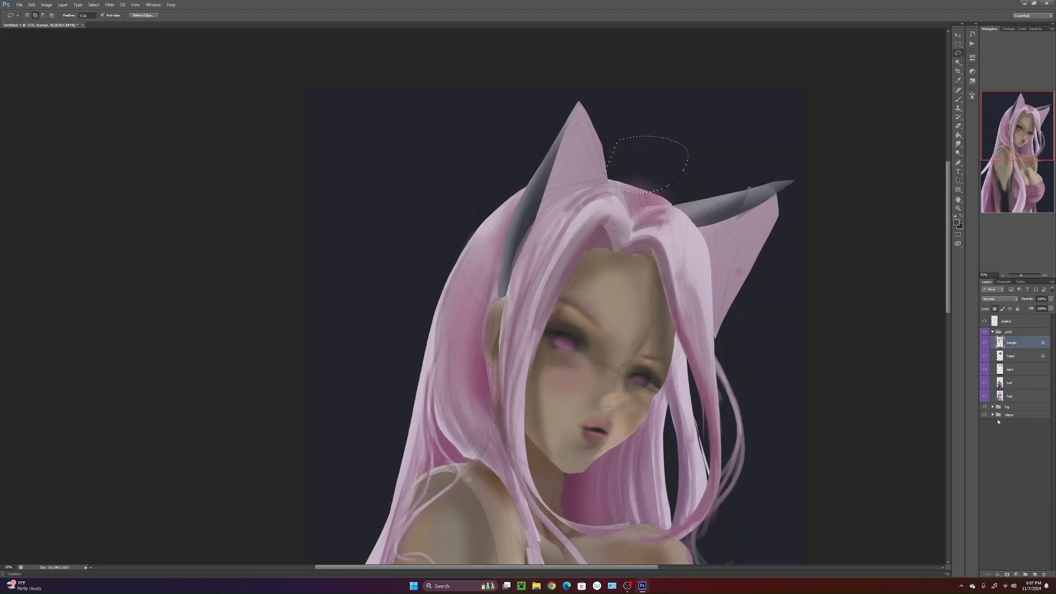
pyautogui.hotkey('ctrl', 'd')
# - Lasso the crown area between the ears on the bangs layer and try the Paint Bucket on it
pyautogui.moveTo(613, 181)
pyautogui.mouseDown()
pyautogui.moveTo(649, 186)
pyautogui.moveTo(651, 213)
pyautogui.moveTo(612, 174)
pyautogui.mouseUp()
pyautogui.hotkey('ctrl', 'd')
pyautogui.press('g')
pyautogui.press('l')
pyautogui.press('g')
pyautogui.hotkey('ctrl', 'z')
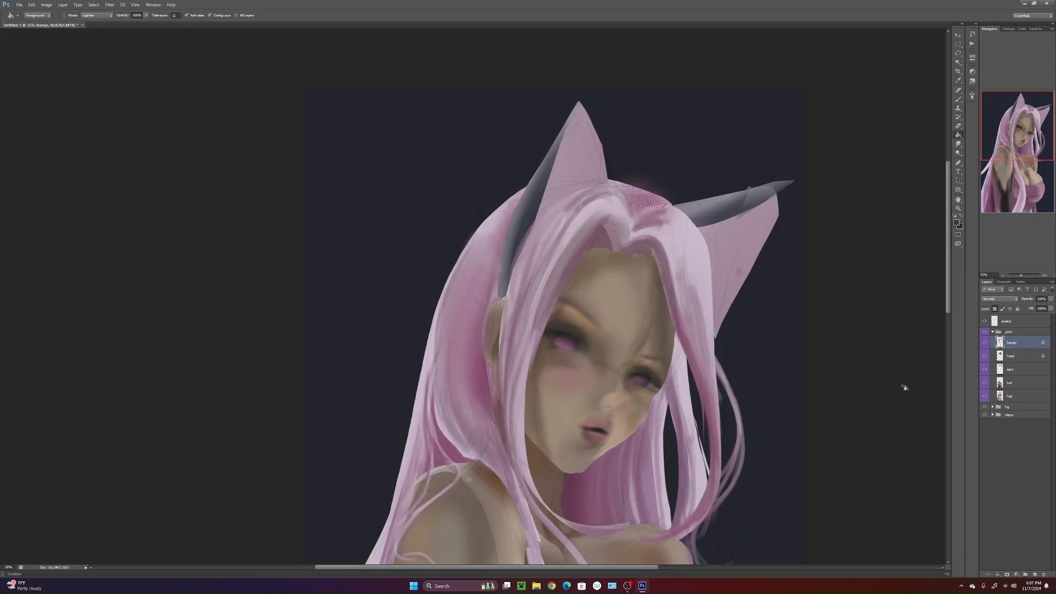
# - Paint the selected crown area between the ears dark slate on the bangs layer
pyautogui.press('b')
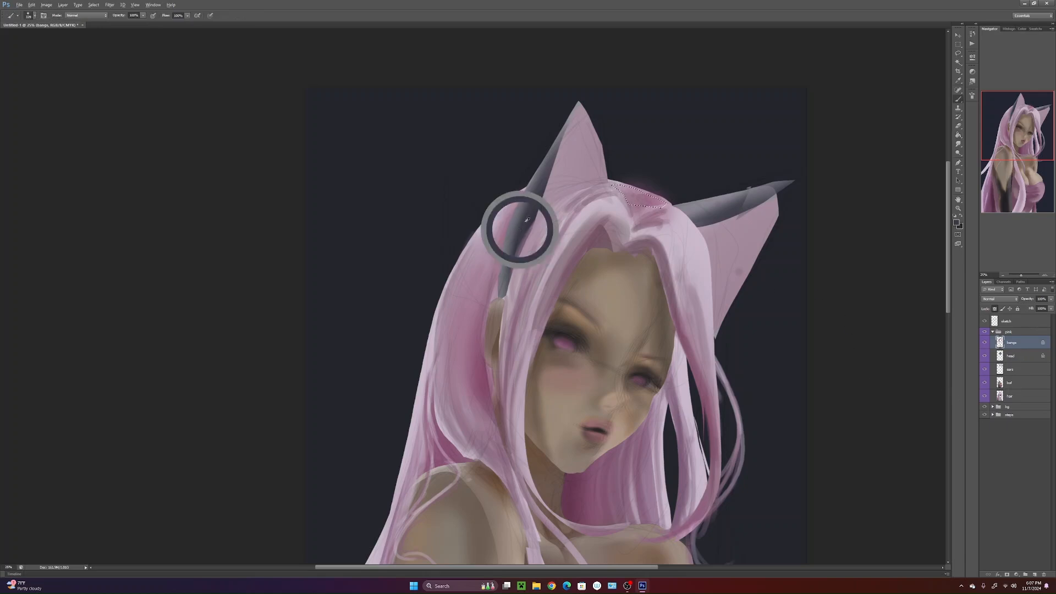
pyautogui.moveTo(650, 204)
pyautogui.mouseDown()
pyautogui.moveTo(623, 167)
pyautogui.moveTo(652, 244)
pyautogui.mouseUp()
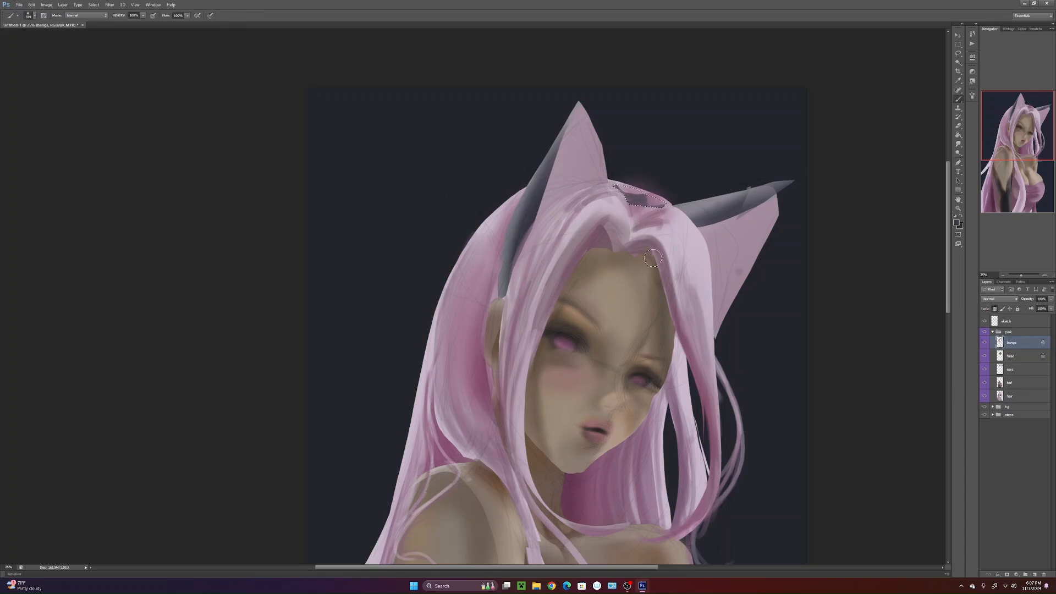
pyautogui.click(1027, 398)
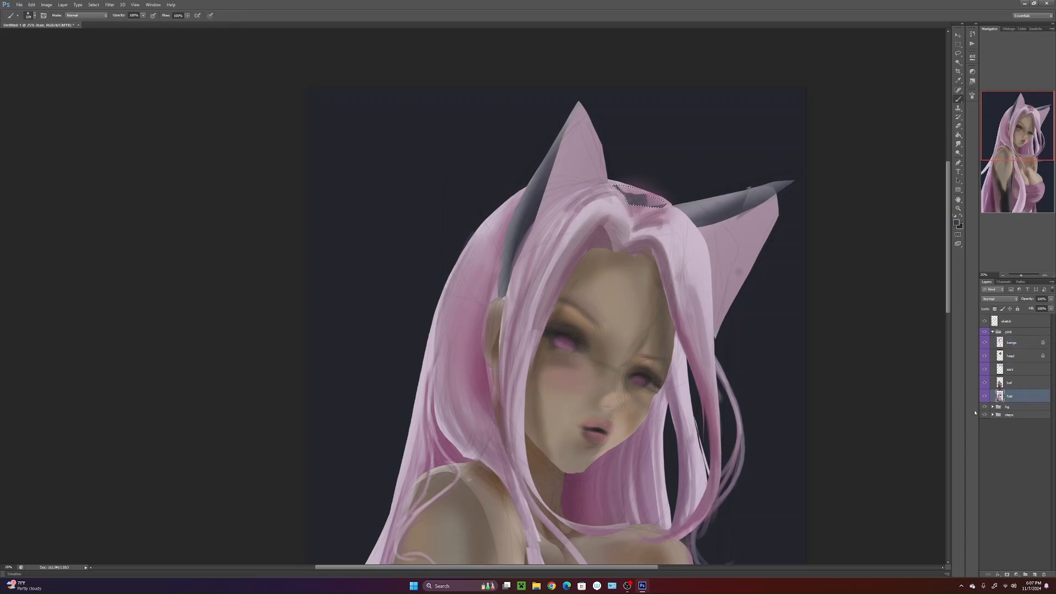
pyautogui.click(1021, 342)
pyautogui.keyDown('alt'); pyautogui.click(637, 213); pyautogui.keyUp('alt')
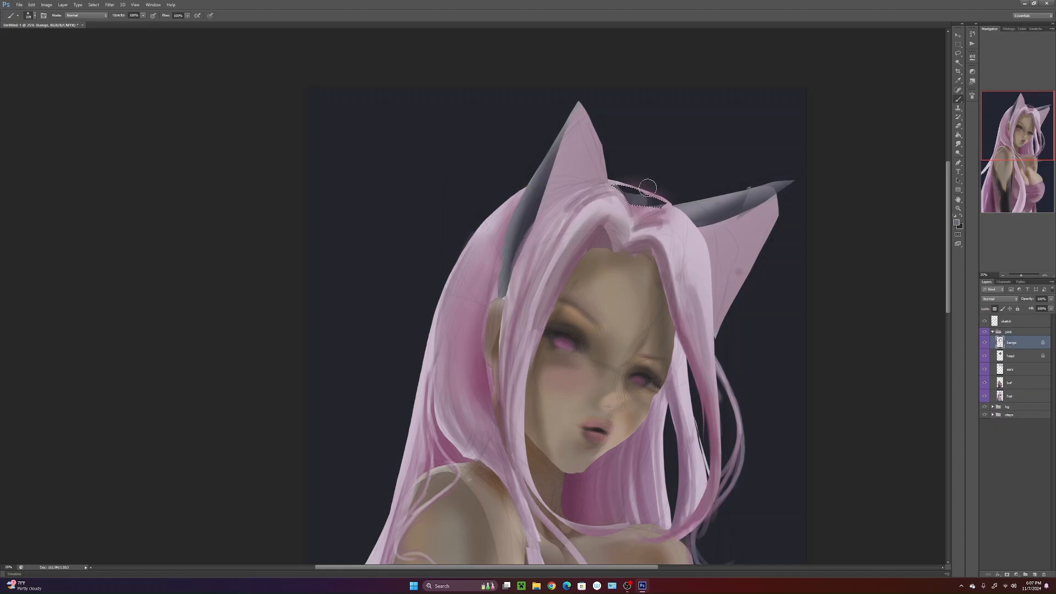
# - Unlock transparency on the bangs layer and finish the dark crown section between the ears with a sampled background tone
pyautogui.click(995, 310)
pyautogui.keyDown('alt'); pyautogui.click(666, 150); pyautogui.keyUp('alt')
pyautogui.click(641, 201)
pyautogui.hotkey('ctrl', 'e')
pyautogui.hotkey('ctrl', 'z')
pyautogui.press('Return')
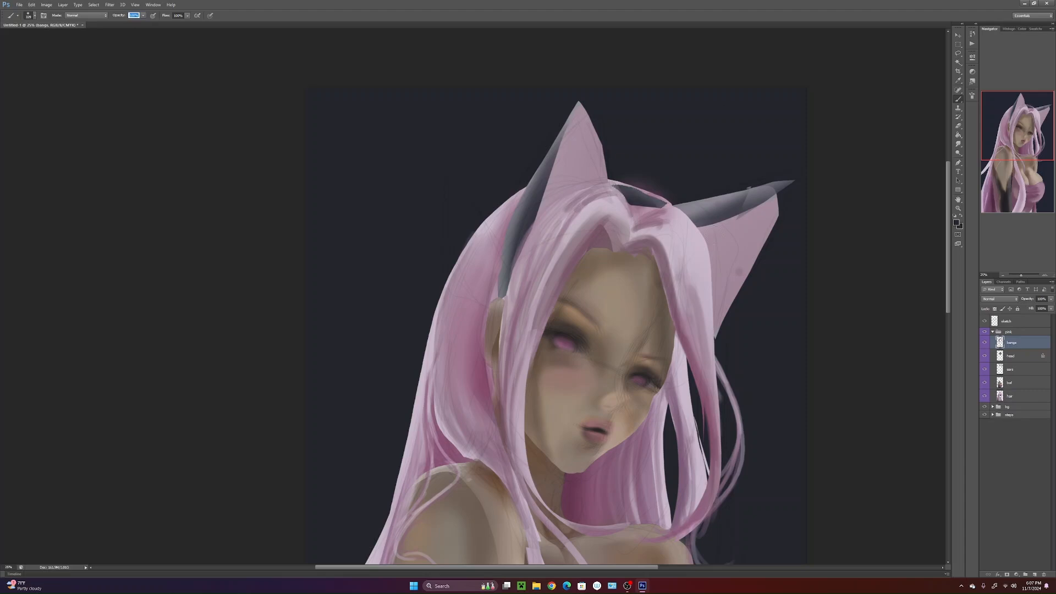
pyautogui.press('Return')
# - Lasso the inner hair sections beside the near ear, darken them with Brightness/Contrast, and deselect
pyautogui.moveTo(723, 325)
pyautogui.mouseDown()
pyautogui.moveTo(715, 245)
pyautogui.moveTo(725, 232)
pyautogui.moveTo(731, 261)
pyautogui.moveTo(754, 264)
pyautogui.mouseUp()
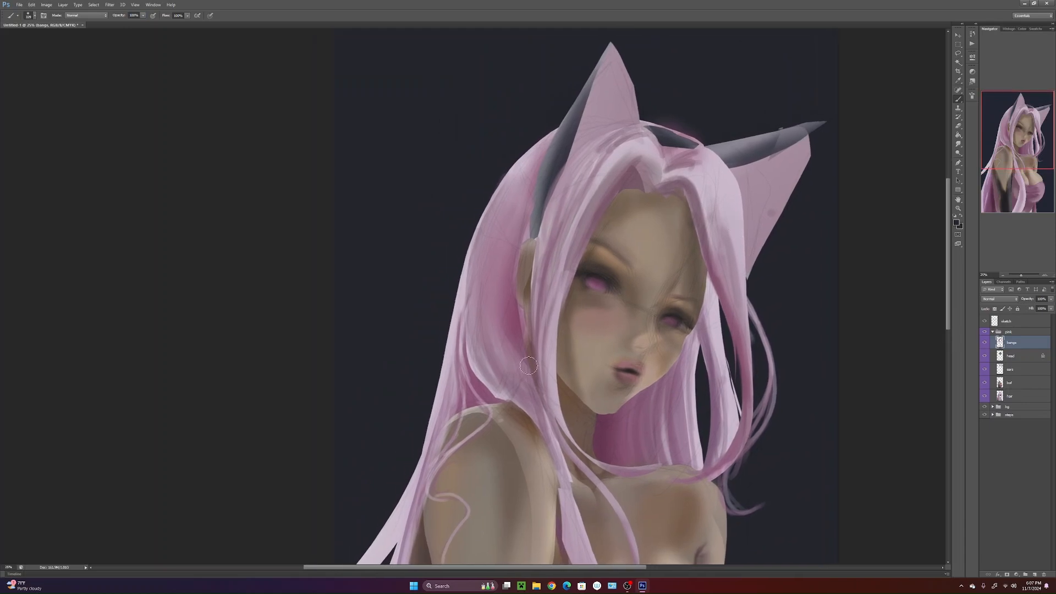
pyautogui.press('l')
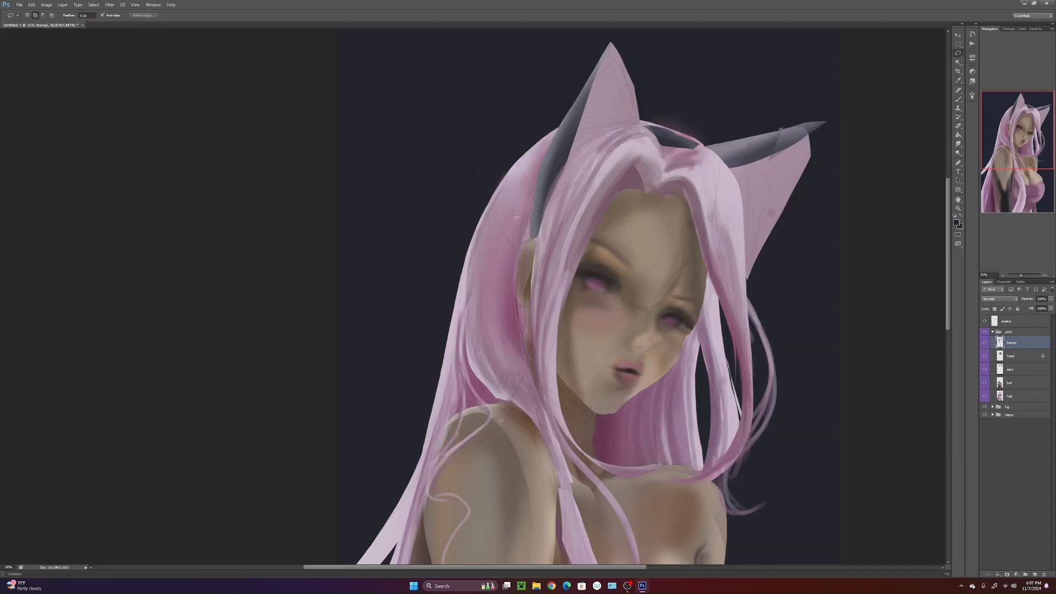
pyautogui.moveTo(530, 336); pyautogui.dragTo(531, 361)
pyautogui.click(46, 5)
pyautogui.moveTo(88, 22)
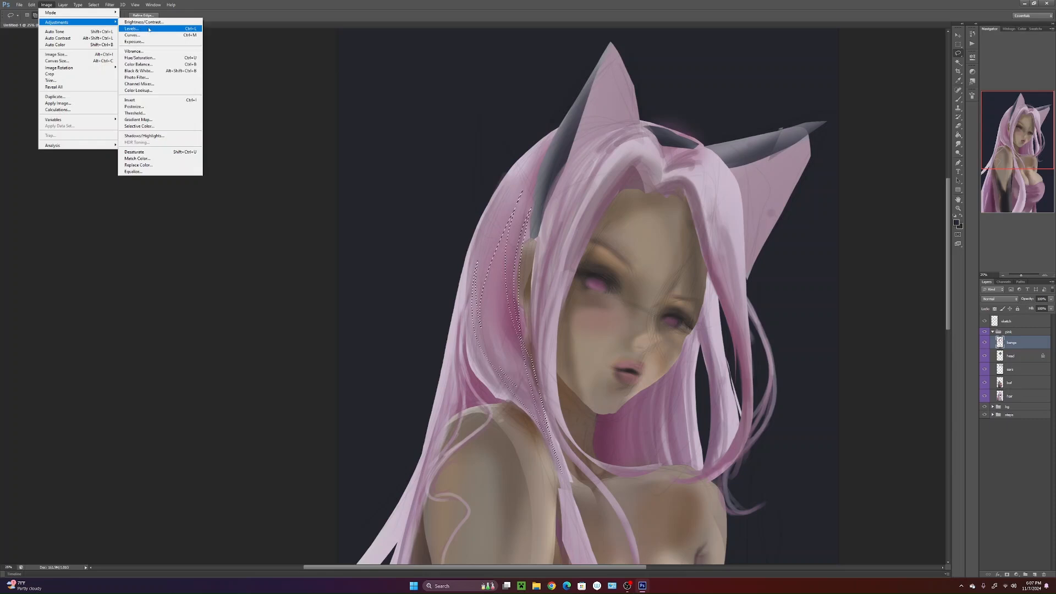
pyautogui.click(144, 22)
pyautogui.moveTo(734, 391); pyautogui.dragTo(729, 392)
pyautogui.click(790, 384)
pyautogui.press('l')
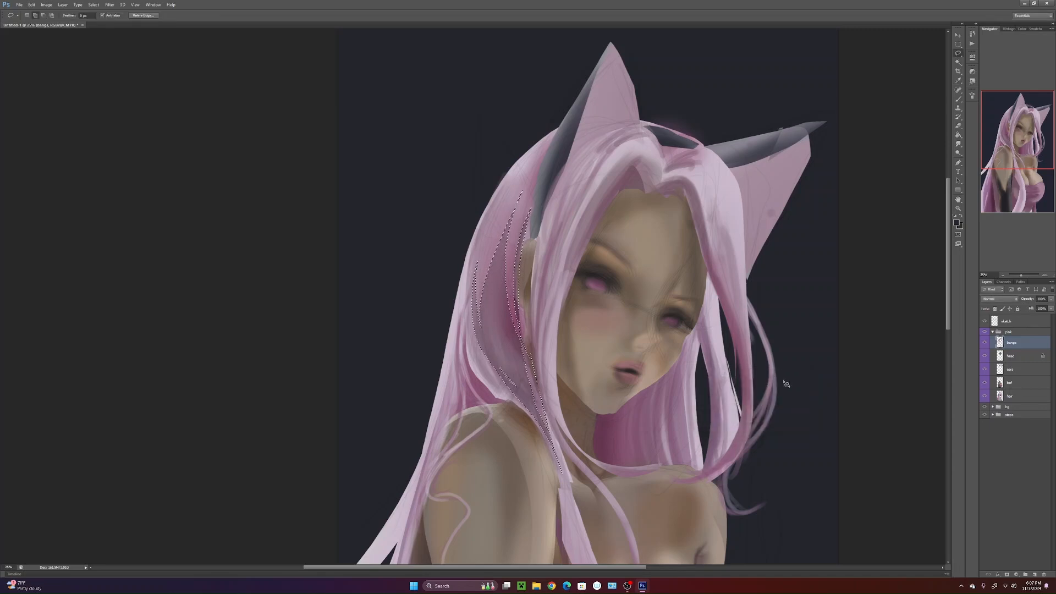
pyautogui.hotkey('ctrl', 'd')
pyautogui.moveTo(722, 425); pyautogui.dragTo(715, 419)
pyautogui.scroll(-5, 715, 419)
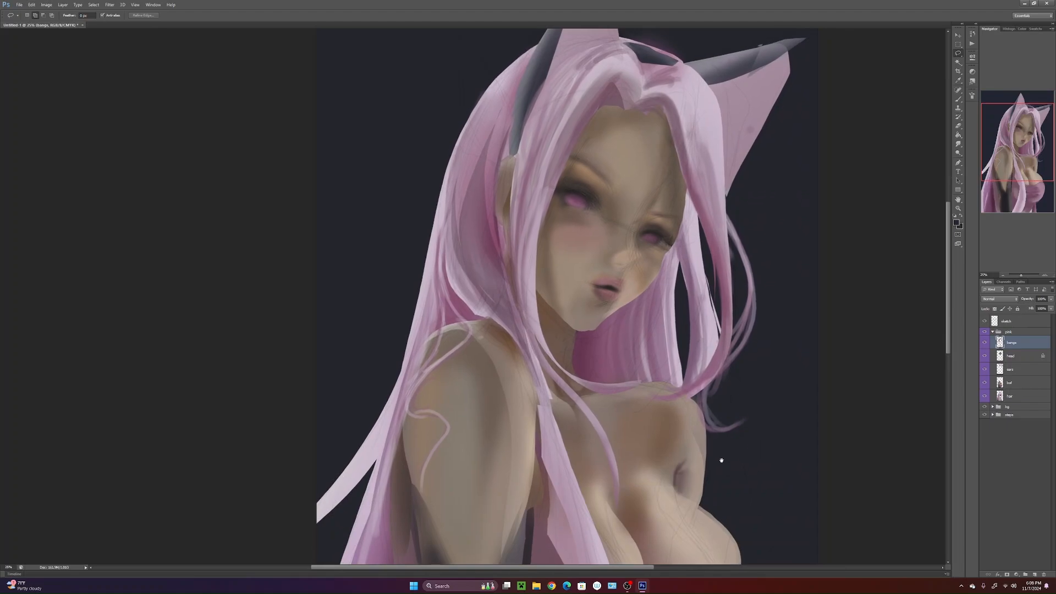
pyautogui.scroll(4, 723, 419)
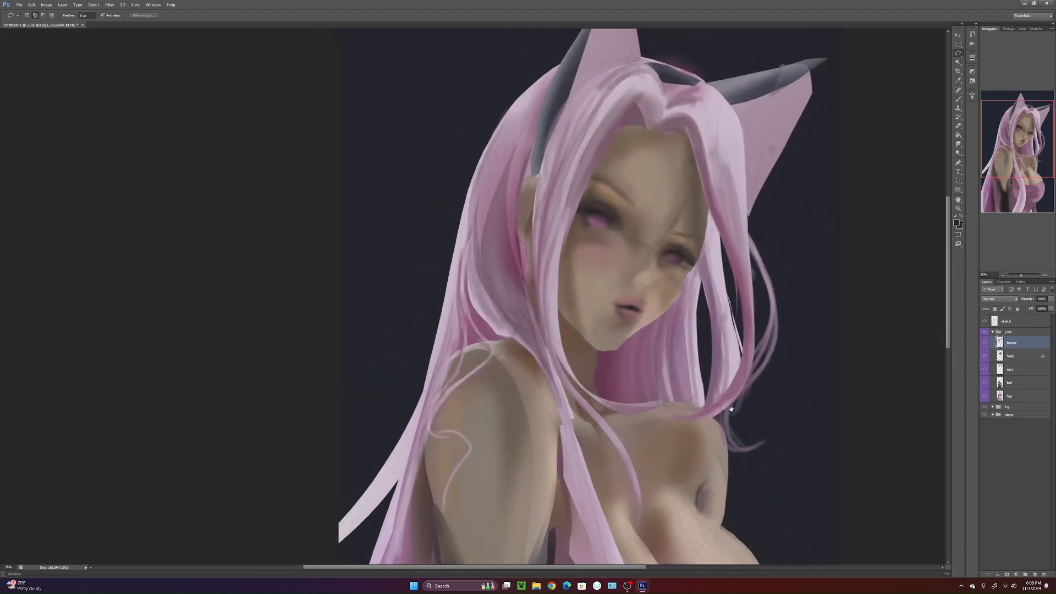
pyautogui.scroll(-5, 731, 420)
pyautogui.scroll(4, 721, 420)
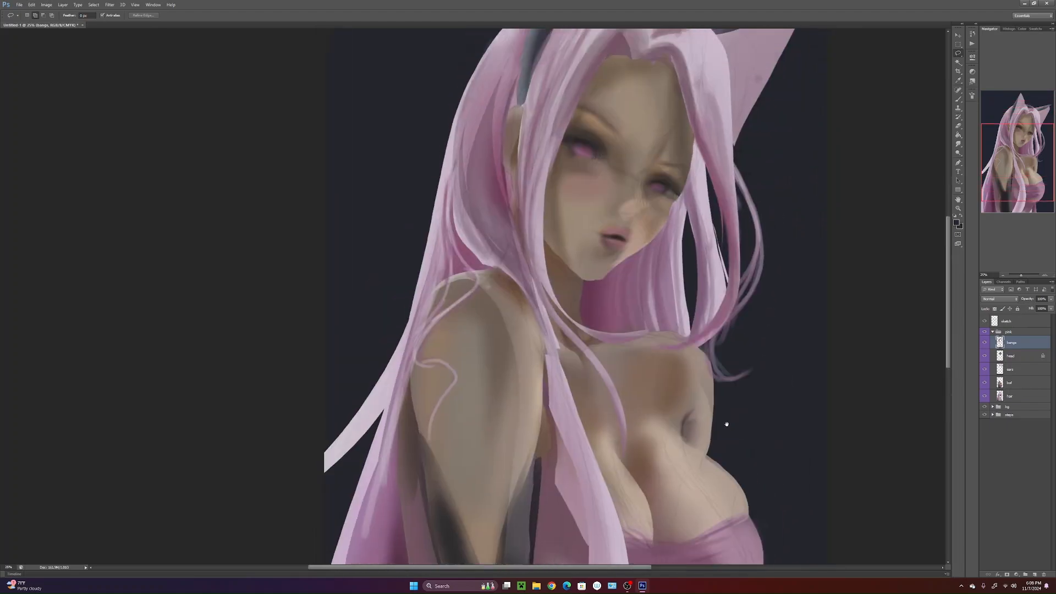
# - Select the head layer and lasso around the far eye
pyautogui.click(1030, 358)
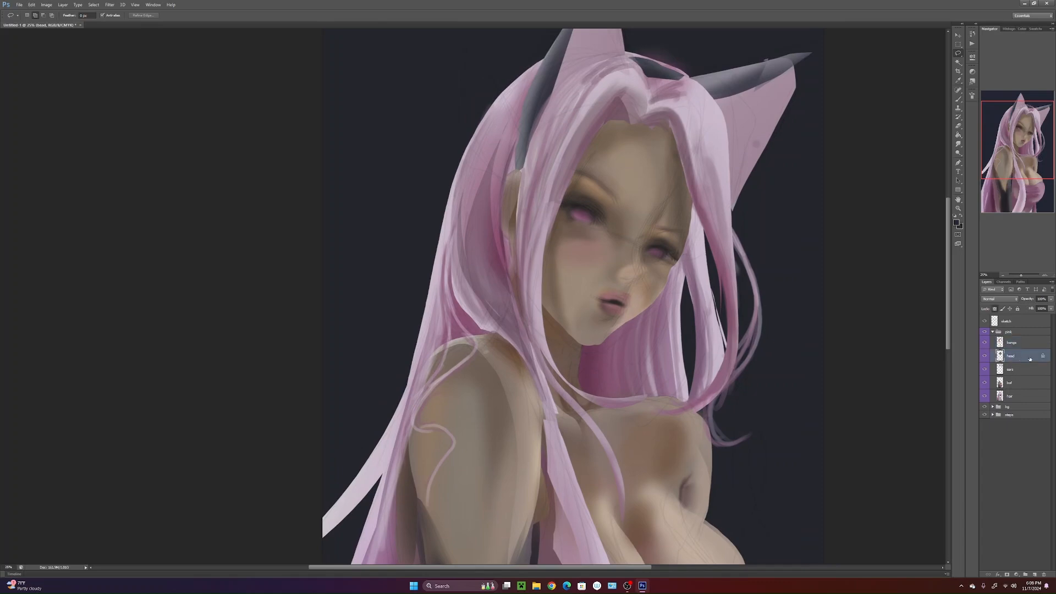
pyautogui.click(1044, 276)
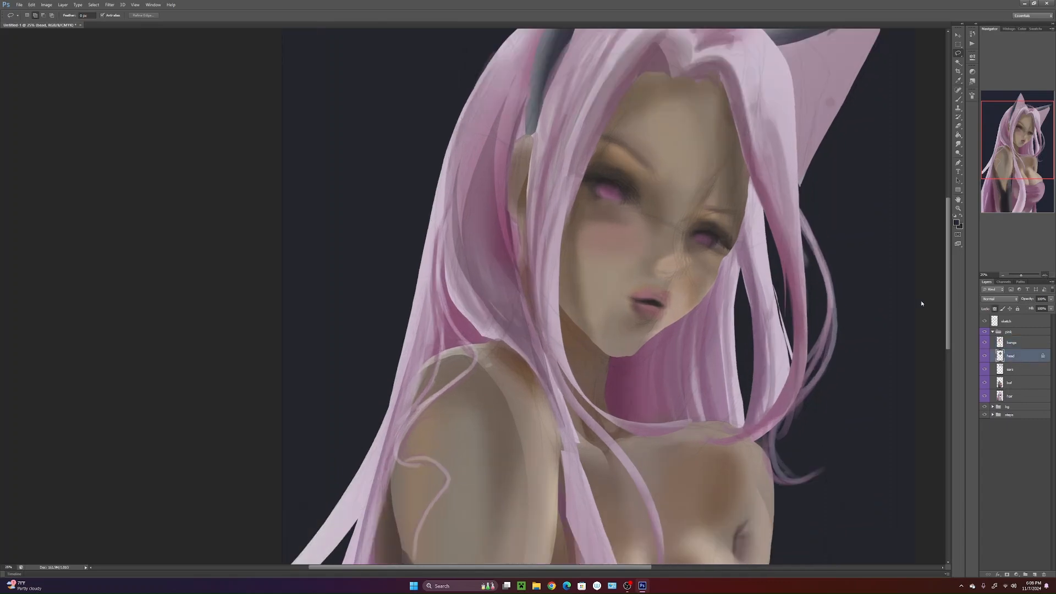
pyautogui.moveTo(776, 375); pyautogui.dragTo(726, 426)
pyautogui.moveTo(792, 391); pyautogui.dragTo(754, 424)
pyautogui.scroll(-3, 794, 367)
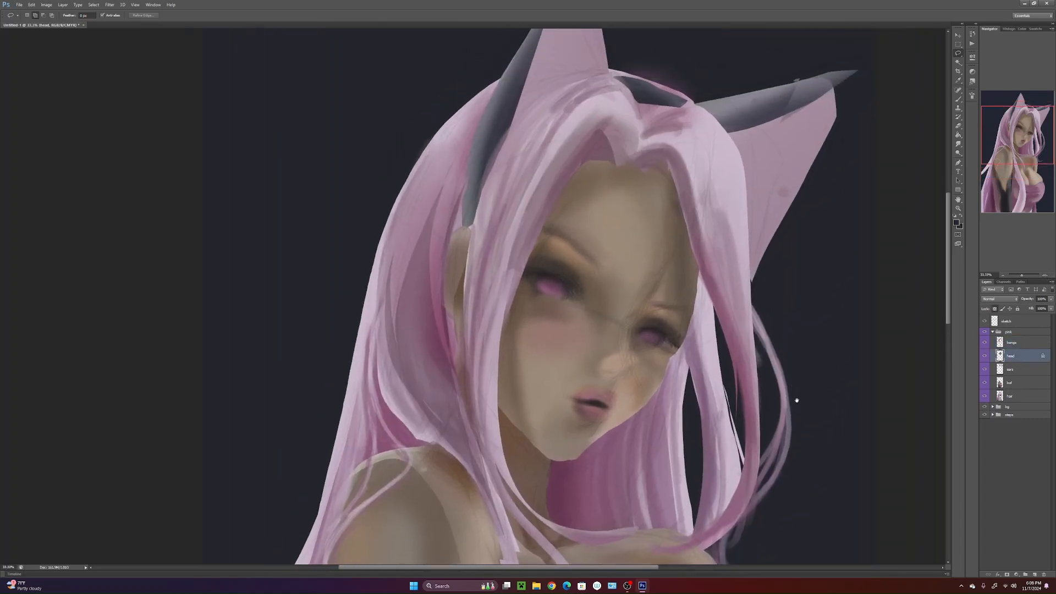
pyautogui.moveTo(784, 333); pyautogui.dragTo(803, 378)
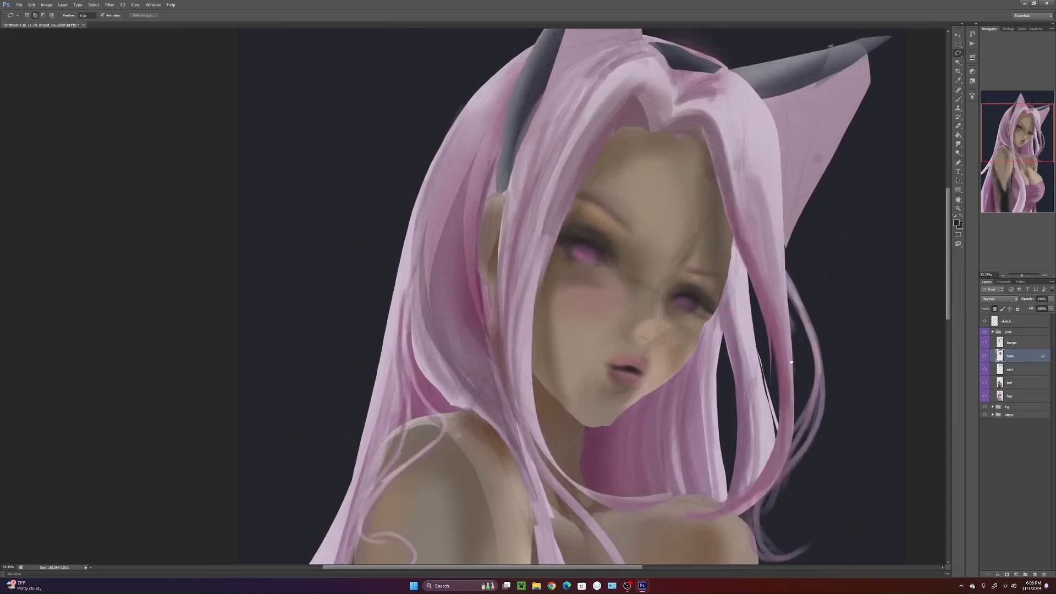
pyautogui.moveTo(711, 251); pyautogui.dragTo(713, 320)
# - Duplicate the head layer and hide the original head layer
pyautogui.press('alt')
pyautogui.press('shift')
pyautogui.rightClick(1000, 355)
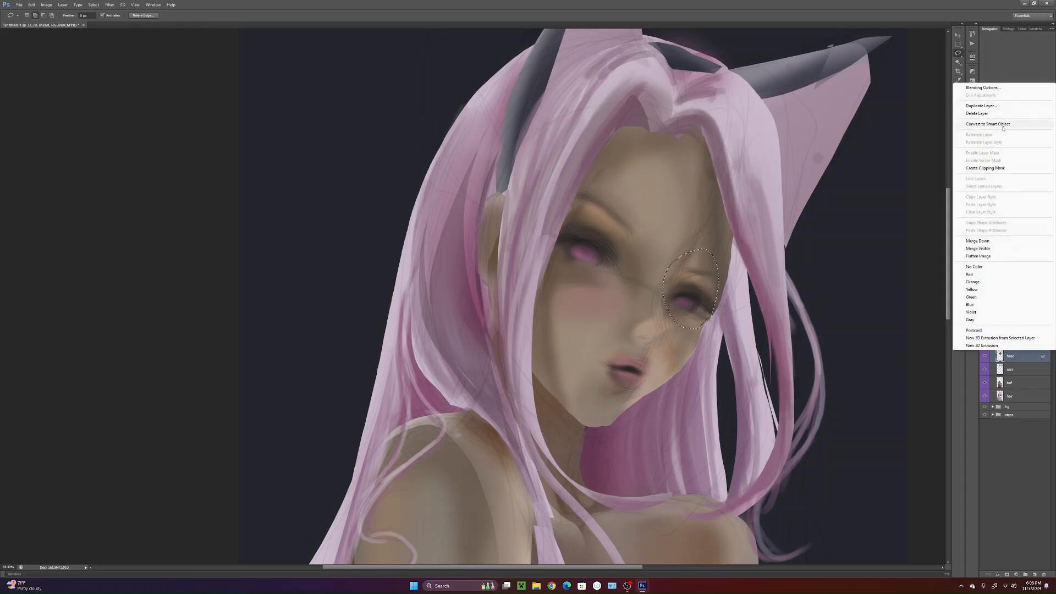
pyautogui.click(1002, 106)
pyautogui.press('Return')
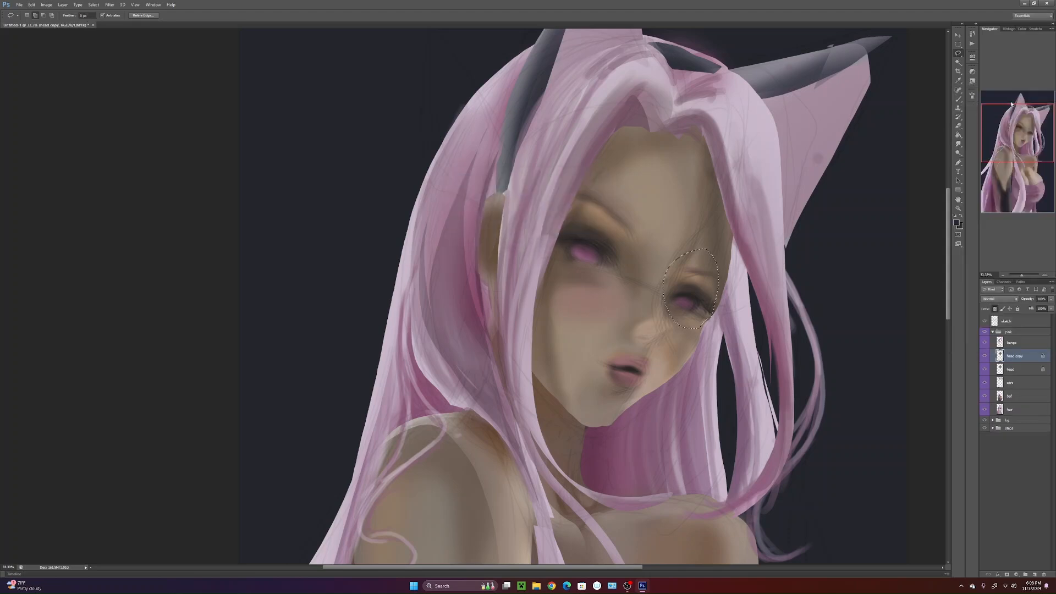
pyautogui.click(985, 369)
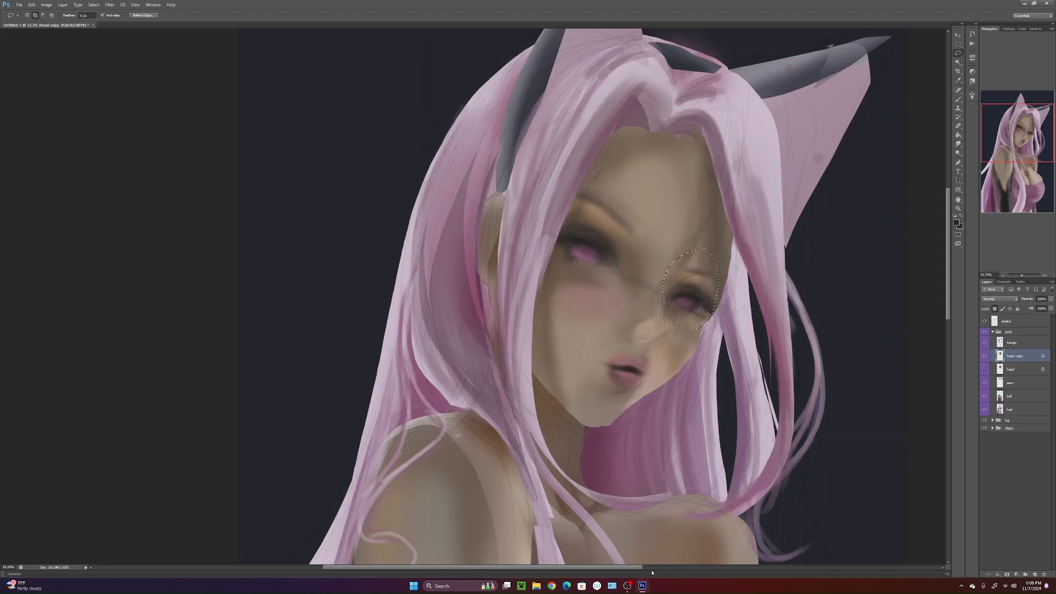
# - Copy the lassoed far eye to a new layer, enlarge it and shift it slightly upward with Free Transform
pyautogui.hotkey('ctrl', 'j')
pyautogui.hotkey('ctrl', 't')
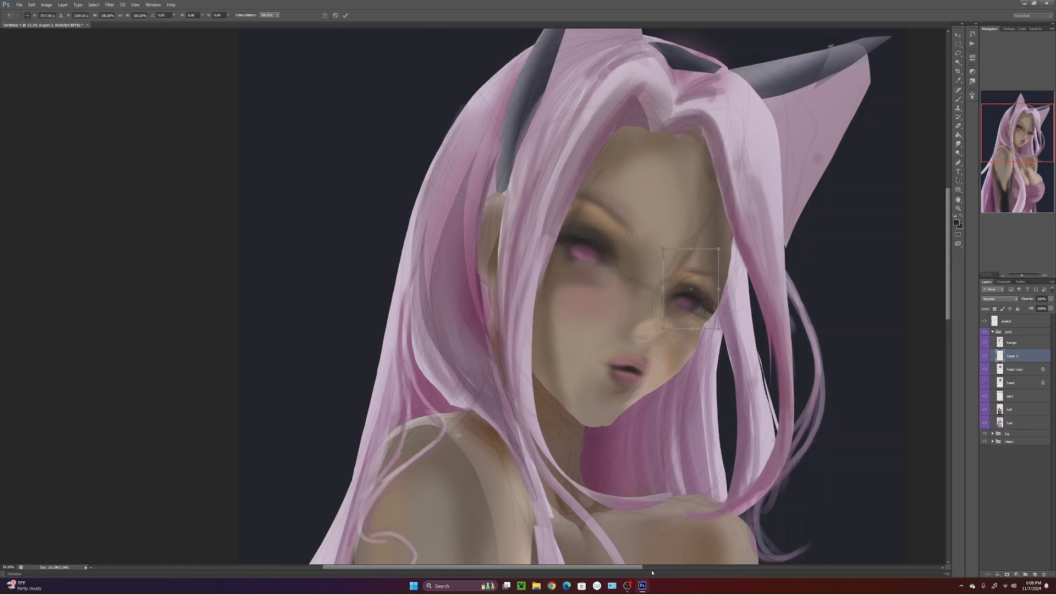
pyautogui.moveTo(712, 304)
pyautogui.mouseDown()
pyautogui.moveTo(718, 328)
pyautogui.moveTo(704, 304)
pyautogui.mouseUp()
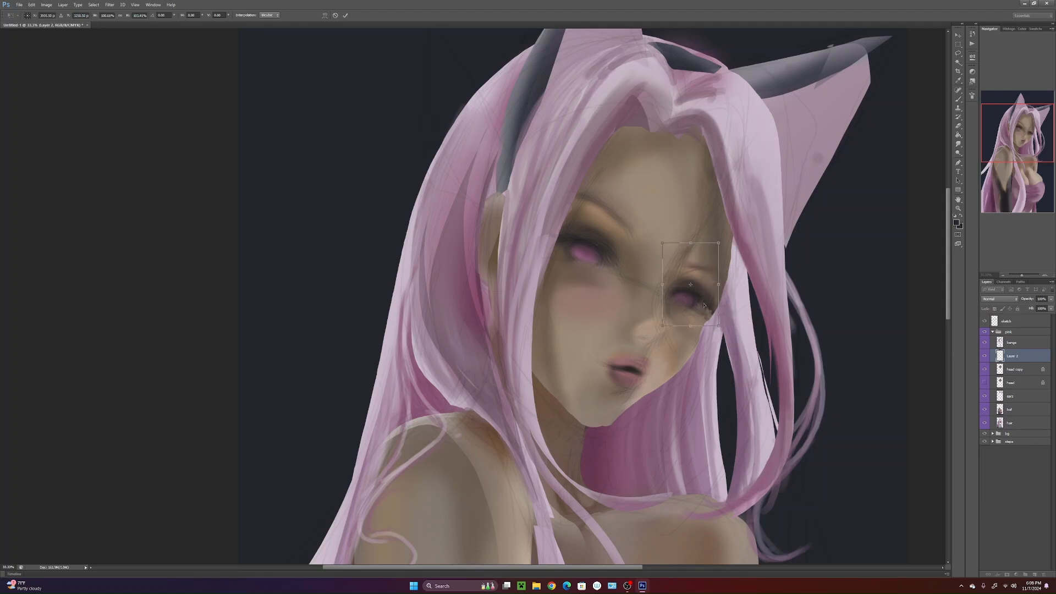
pyautogui.press('Return')
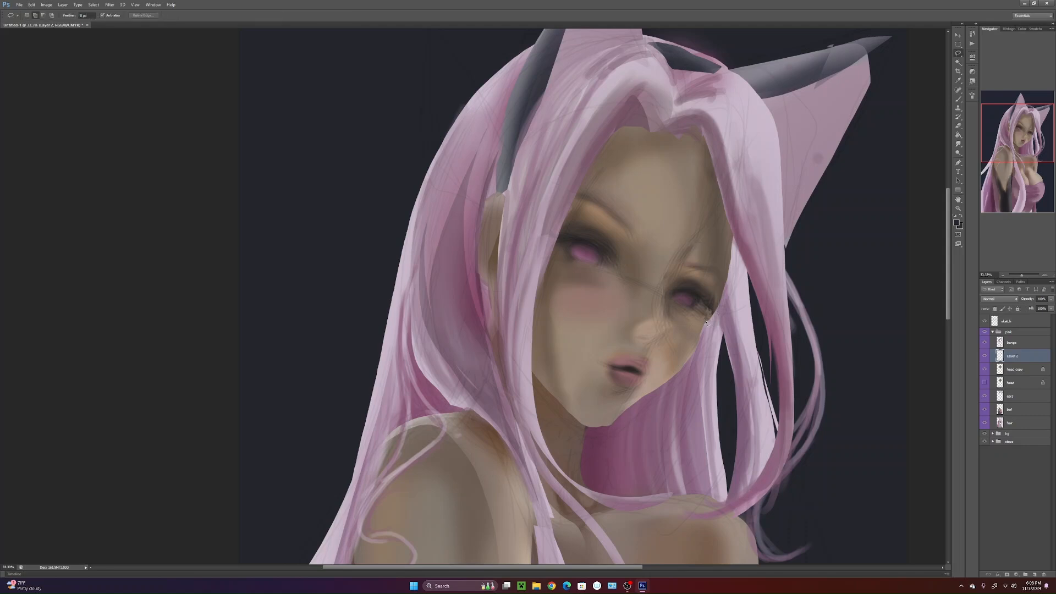
# - Brush a sampled skin tone beside the far eye and merge the eye layer down into the head copy
pyautogui.press('b')
pyautogui.keyDown('alt'); pyautogui.click(659, 322); pyautogui.keyUp('alt')
pyautogui.moveTo(720, 245)
pyautogui.mouseDown()
pyautogui.moveTo(718, 206)
pyautogui.moveTo(732, 277)
pyautogui.mouseUp()
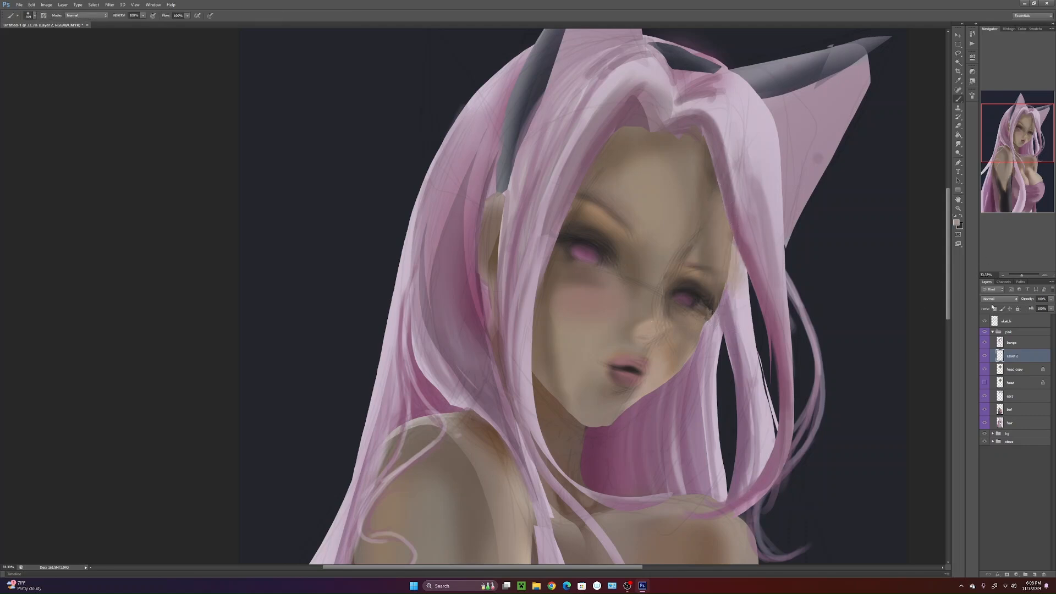
pyautogui.click(994, 309)
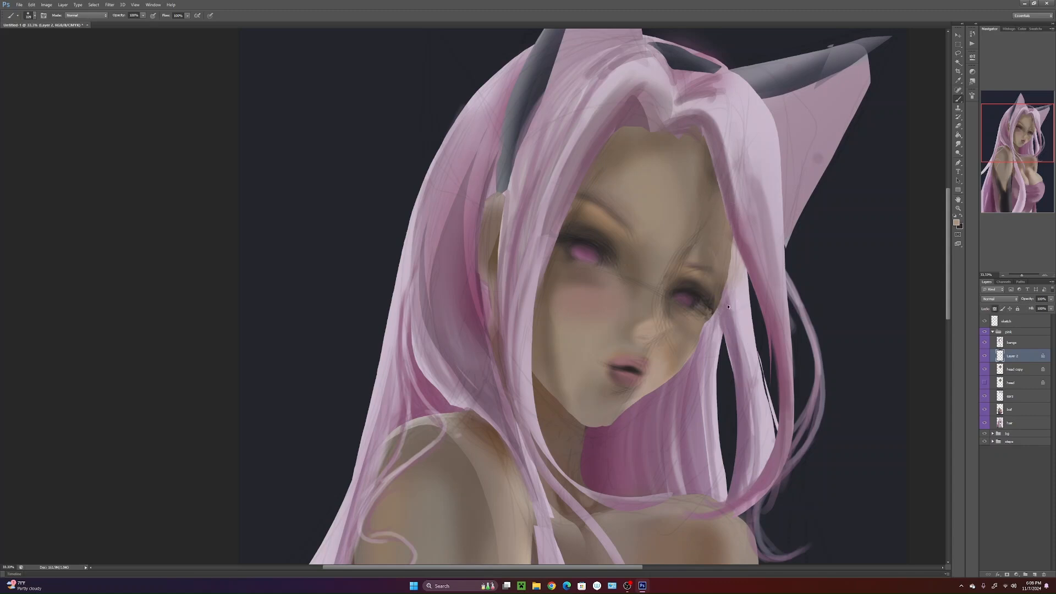
pyautogui.click(994, 308)
pyautogui.press('Delete')
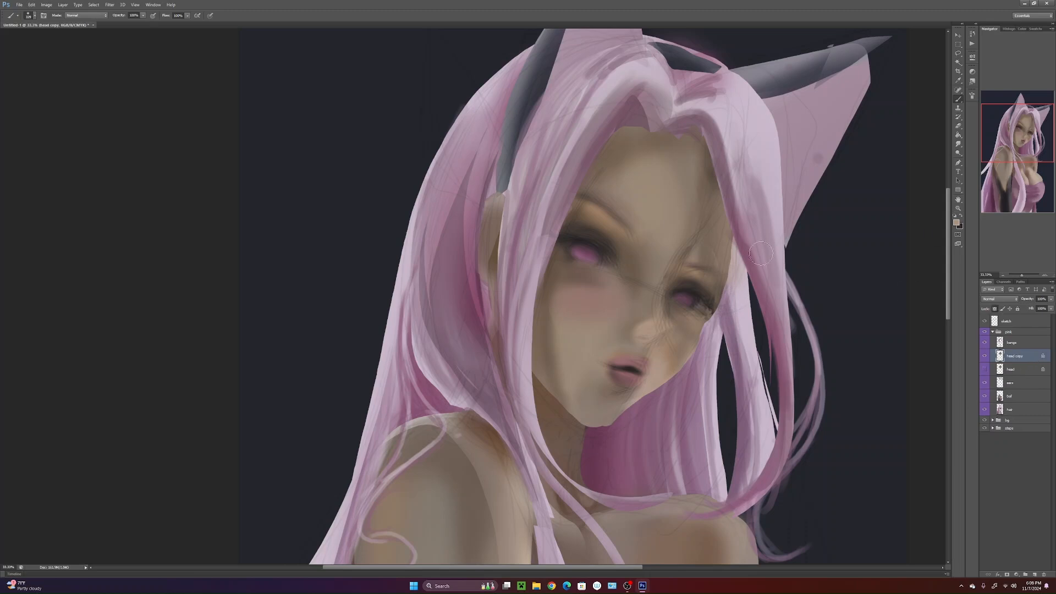
# - Smooth the far side of the forehead with sampled skin tones and hide the sketch layer
pyautogui.moveTo(709, 179); pyautogui.dragTo(720, 275)
pyautogui.keyDown('alt'); pyautogui.click(703, 220); pyautogui.keyUp('alt')
pyautogui.moveTo(708, 155); pyautogui.dragTo(703, 224)
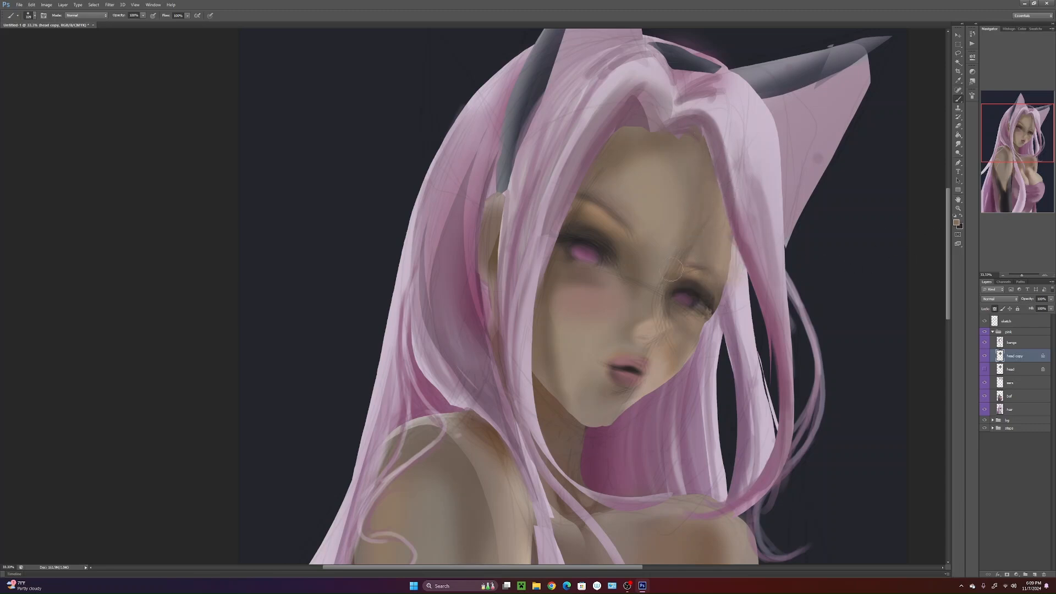
pyautogui.click(984, 321)
# - Define both eyebrows using a small brush with a sampled dark tone and a purple tint from the hair
pyautogui.keyDown('alt'); pyautogui.click(591, 237); pyautogui.keyUp('alt')
pyautogui.rightClick(625, 251)
pyautogui.click(658, 271)
pyautogui.moveTo(609, 208); pyautogui.dragTo(582, 194)
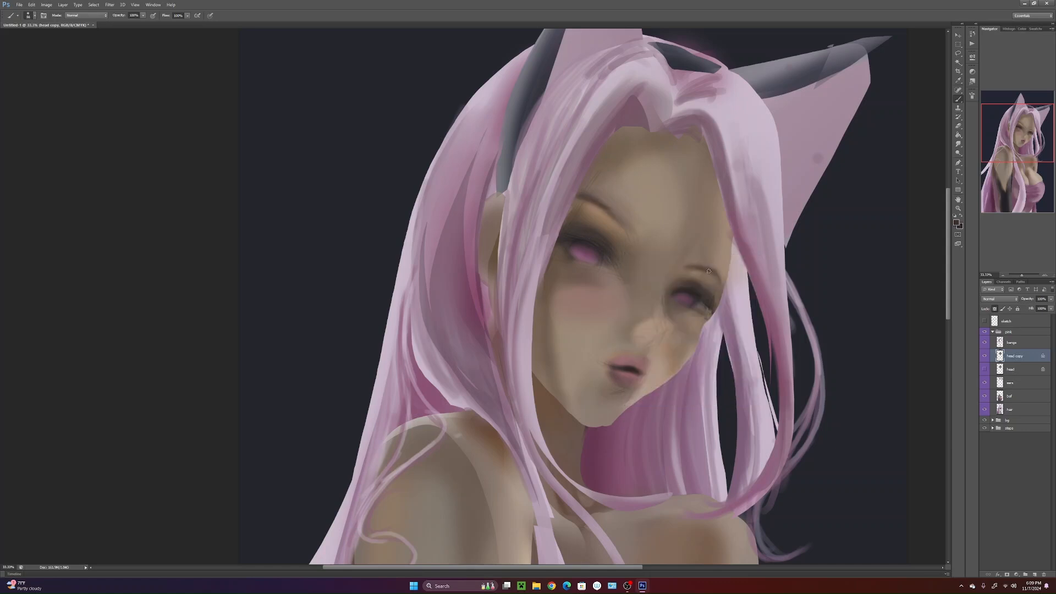
pyautogui.keyDown('alt'); pyautogui.click(740, 233); pyautogui.keyUp('alt')
pyautogui.moveTo(745, 246); pyautogui.dragTo(775, 284)
pyautogui.moveTo(785, 226); pyautogui.dragTo(775, 283)
pyautogui.moveTo(775, 244); pyautogui.dragTo(776, 267)
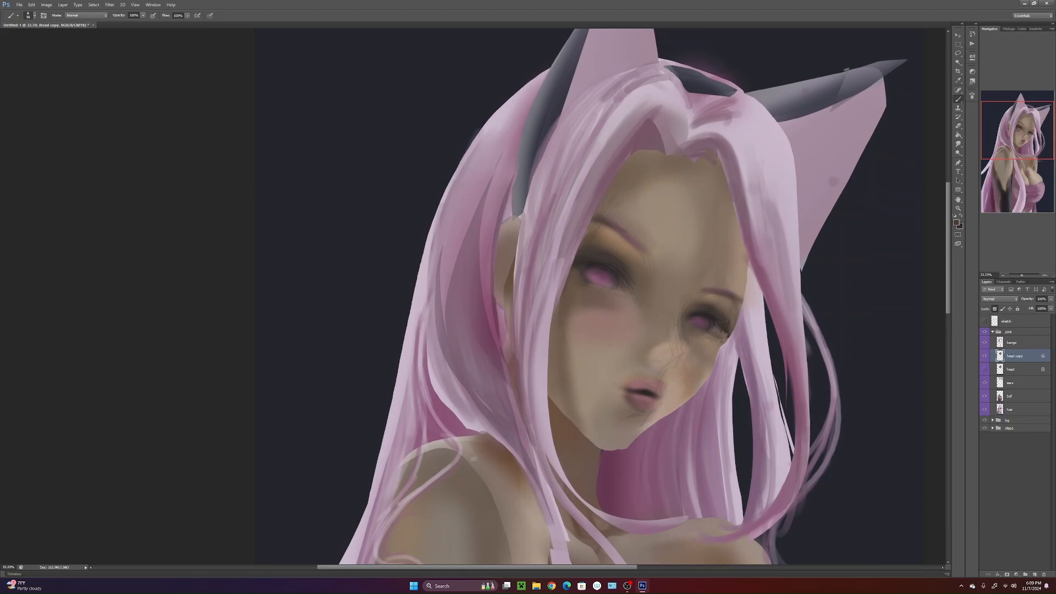
# - Paint the nostrils and the dark side contour of the nose with a resized soft brush
pyautogui.rightClick(709, 309)
pyautogui.click(730, 323)
pyautogui.press('Return')
pyautogui.moveTo(687, 353); pyautogui.dragTo(678, 365)
pyautogui.moveTo(702, 381); pyautogui.dragTo(686, 396)
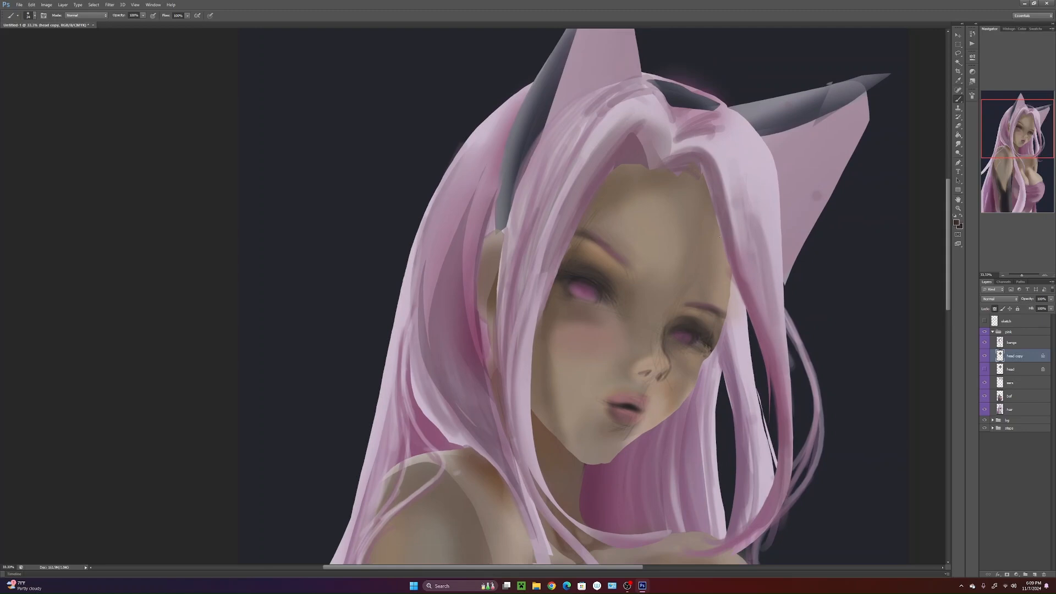
# - Repaint the far eye's iris and lid with a small soft brush and tones sampled around the eye
pyautogui.rightClick(693, 326)
pyautogui.click(717, 342)
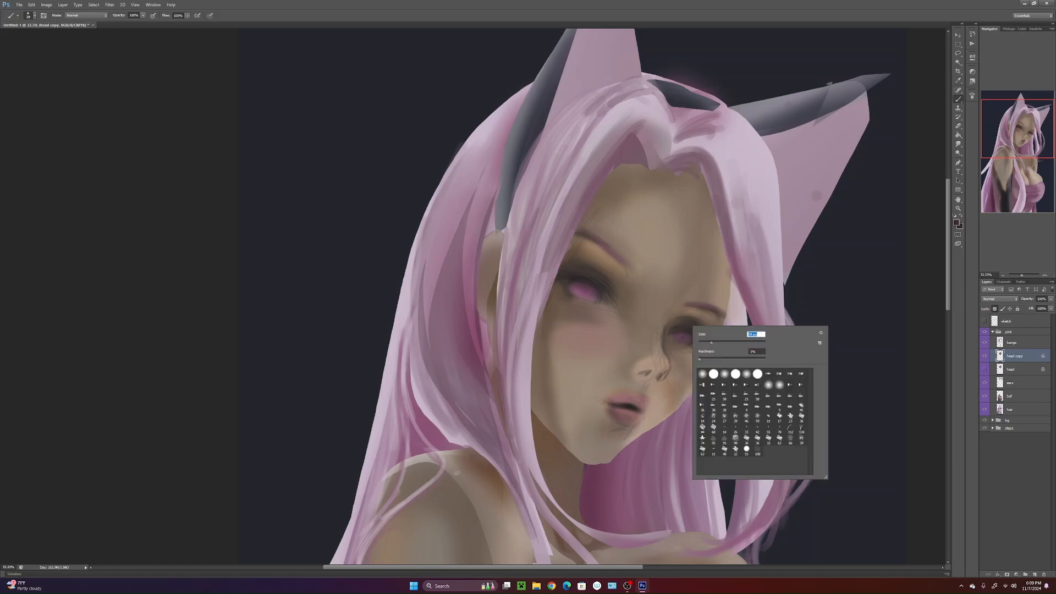
pyautogui.click(688, 334)
pyautogui.keyDown('alt'); pyautogui.click(671, 333); pyautogui.keyUp('alt')
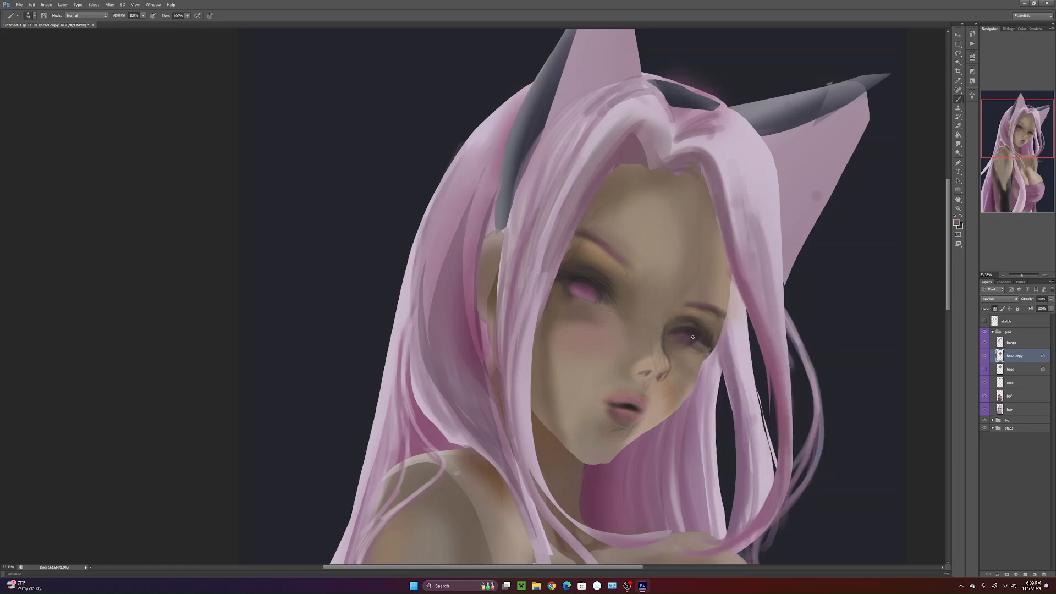
pyautogui.keyDown('alt'); pyautogui.click(693, 332); pyautogui.keyUp('alt')
pyautogui.keyDown('alt'); pyautogui.click(695, 317); pyautogui.keyUp('alt')
pyautogui.scroll(-2, 745, 318)
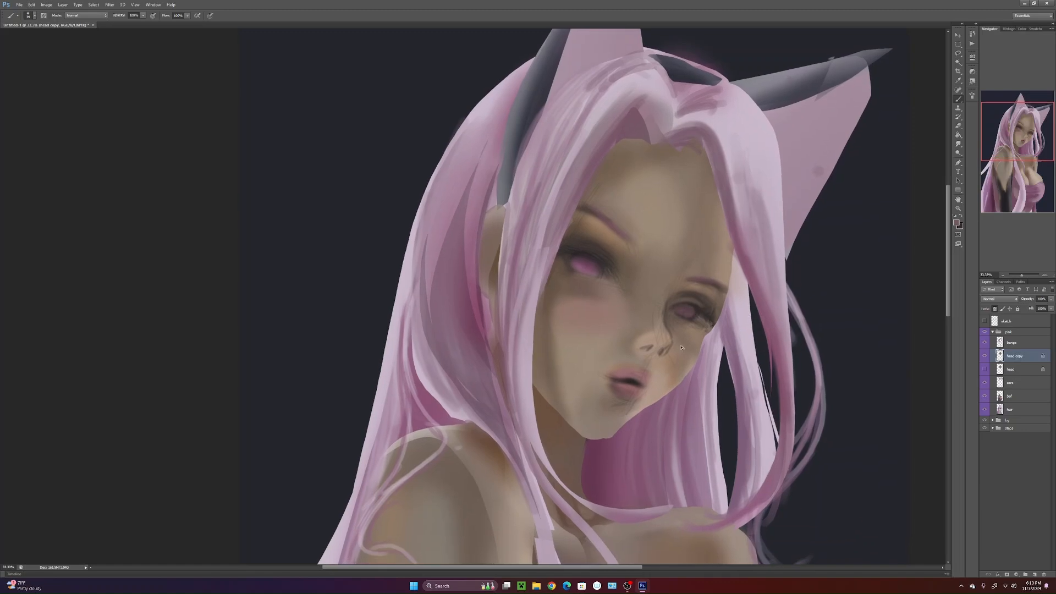
# - Refine the far eye's iris and lower lid with sampled purple and skin tones
pyautogui.moveTo(673, 325); pyautogui.dragTo(671, 330)
pyautogui.keyDown('alt'); pyautogui.click(677, 309); pyautogui.keyUp('alt')
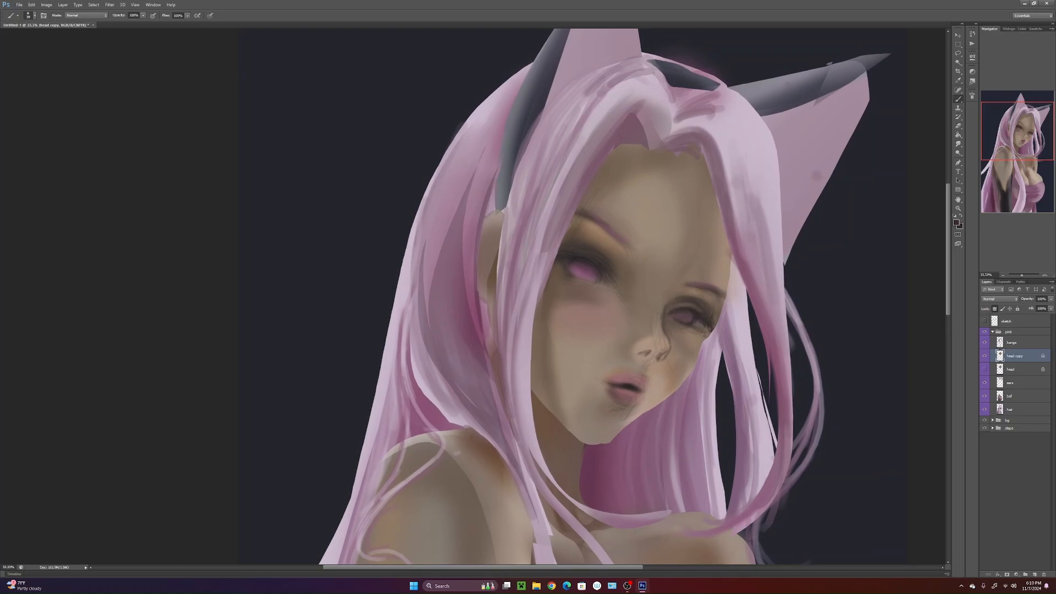
pyautogui.keyDown('alt'); pyautogui.click(685, 337); pyautogui.keyUp('alt')
pyautogui.keyDown('alt'); pyautogui.click(673, 323); pyautogui.keyUp('alt')
# - Pick a lighter warm brown, enlarge the brush, and paint it around the far eye's lid
pyautogui.click(957, 223)
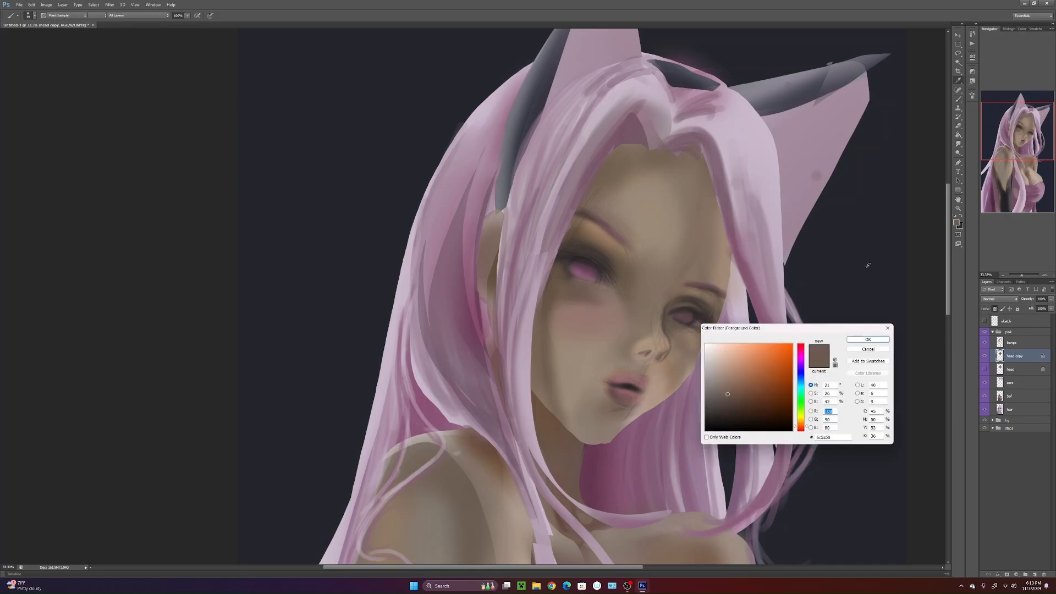
pyautogui.press('Return')
pyautogui.rightClick(667, 335)
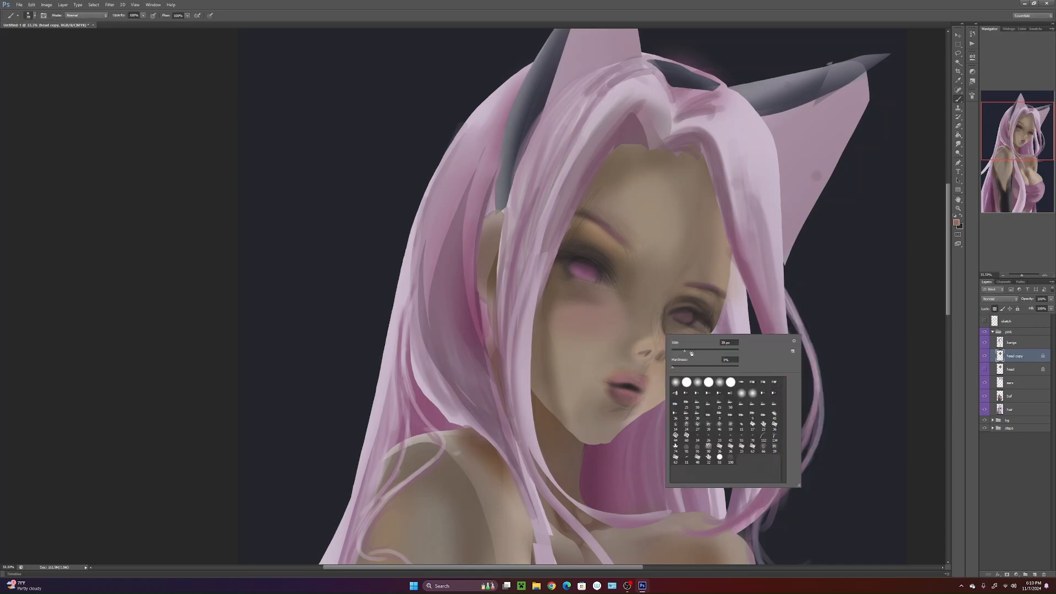
pyautogui.moveTo(695, 350); pyautogui.dragTo(708, 351)
pyautogui.press('Return')
pyautogui.moveTo(677, 308); pyautogui.dragTo(702, 315)
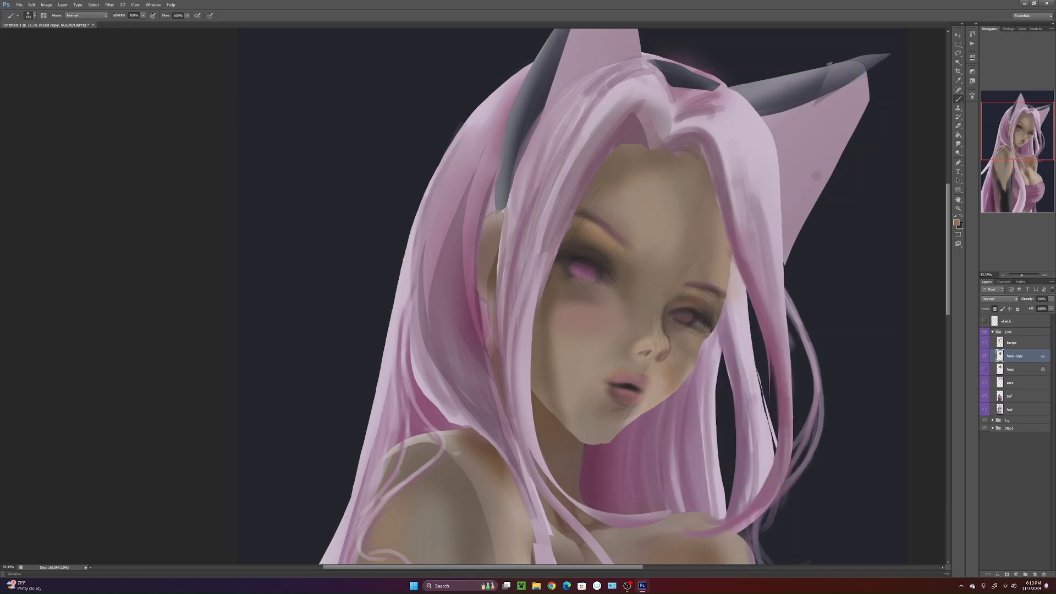
# - Deepen the far eye's upper lid with warm brown and blend soft tones across the near brow and forehead
pyautogui.rightClick(698, 335)
pyautogui.moveTo(748, 353); pyautogui.dragTo(751, 351)
pyautogui.press('Return')
pyautogui.moveTo(677, 307)
pyautogui.mouseDown()
pyautogui.moveTo(703, 295)
pyautogui.moveTo(699, 314)
pyautogui.moveTo(692, 303)
pyautogui.mouseUp()
pyautogui.keyDown('alt'); pyautogui.click(696, 310); pyautogui.keyUp('alt')
pyautogui.moveTo(609, 219)
pyautogui.mouseDown()
pyautogui.moveTo(643, 172)
pyautogui.moveTo(660, 245)
pyautogui.mouseUp()
pyautogui.moveTo(657, 184); pyautogui.dragTo(674, 253)
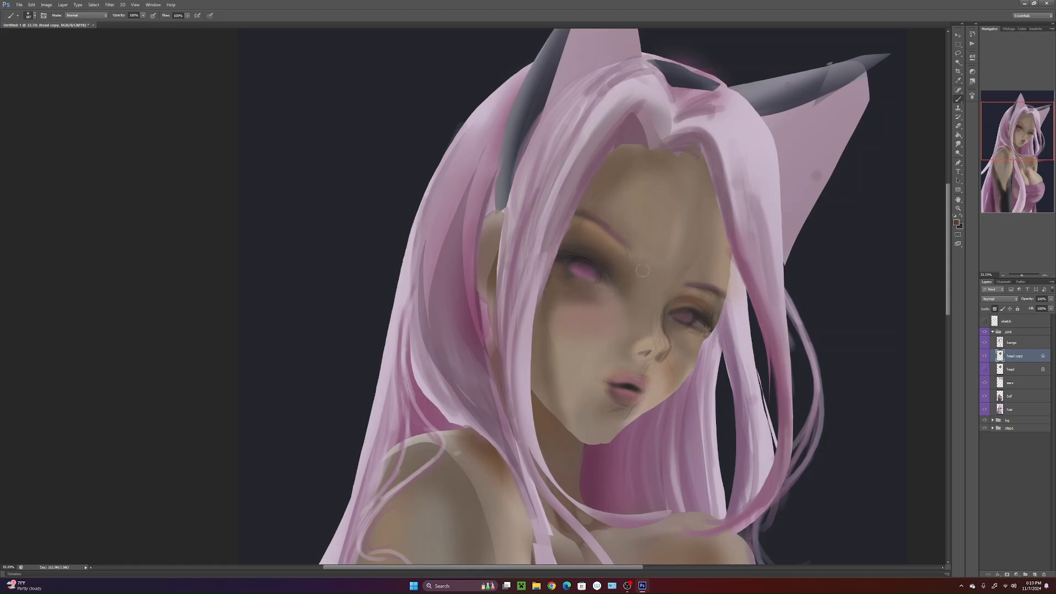
# - Blend the nose bridge and the inner brow of the far eye with sampled skin tones
pyautogui.keyDown('alt'); pyautogui.click(624, 282); pyautogui.keyUp('alt')
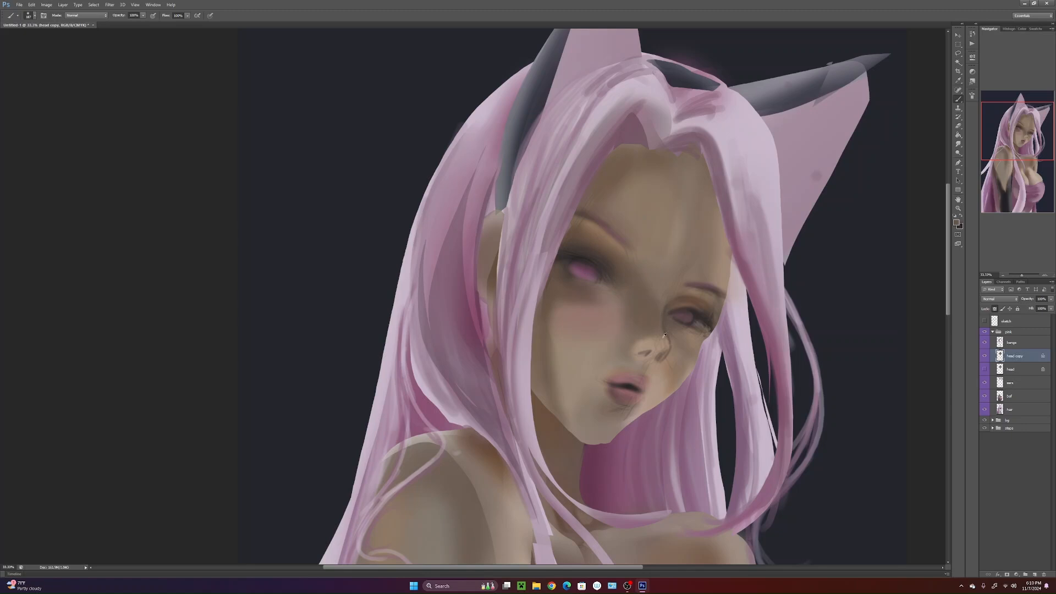
pyautogui.keyDown('alt'); pyautogui.click(654, 268); pyautogui.keyUp('alt')
pyautogui.keyDown('alt'); pyautogui.click(656, 304); pyautogui.keyUp('alt')
pyautogui.keyDown('alt'); pyautogui.click(678, 301); pyautogui.keyUp('alt')
pyautogui.moveTo(678, 287)
pyautogui.mouseDown()
pyautogui.moveTo(667, 298)
pyautogui.moveTo(684, 284)
pyautogui.mouseUp()
pyautogui.press('alt')
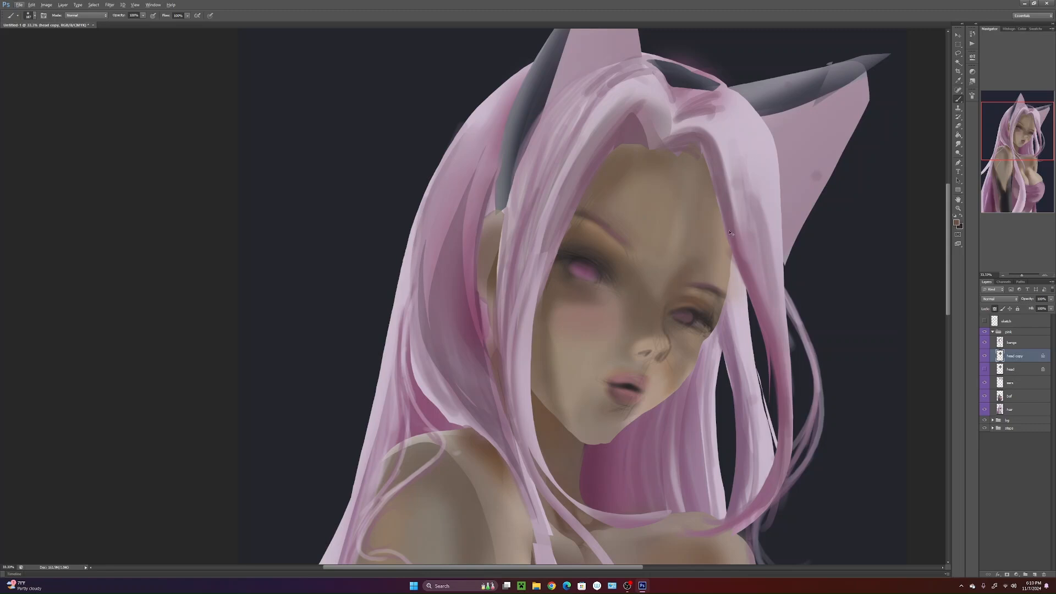
# - Soften the side of the nose and repaint the mouth as closed, muted mauve lips with sampled tones
pyautogui.keyDown('alt'); pyautogui.click(660, 344); pyautogui.keyUp('alt')
pyautogui.keyDown('alt'); pyautogui.click(673, 350); pyautogui.keyUp('alt')
pyautogui.moveTo(662, 352); pyautogui.dragTo(652, 362)
pyautogui.keyDown('alt'); pyautogui.click(626, 385); pyautogui.keyUp('alt')
pyautogui.keyDown('alt'); pyautogui.click(644, 380); pyautogui.keyUp('alt')
pyautogui.moveTo(630, 381)
pyautogui.mouseDown()
pyautogui.moveTo(632, 356)
pyautogui.moveTo(636, 384)
pyautogui.mouseUp()
pyautogui.keyDown('alt'); pyautogui.click(656, 385); pyautogui.keyUp('alt')
# - Enlarge the brush and paint over the blush on the near cheek with a sampled skin tone
pyautogui.keyDown('alt'); pyautogui.click(587, 301); pyautogui.keyUp('alt')
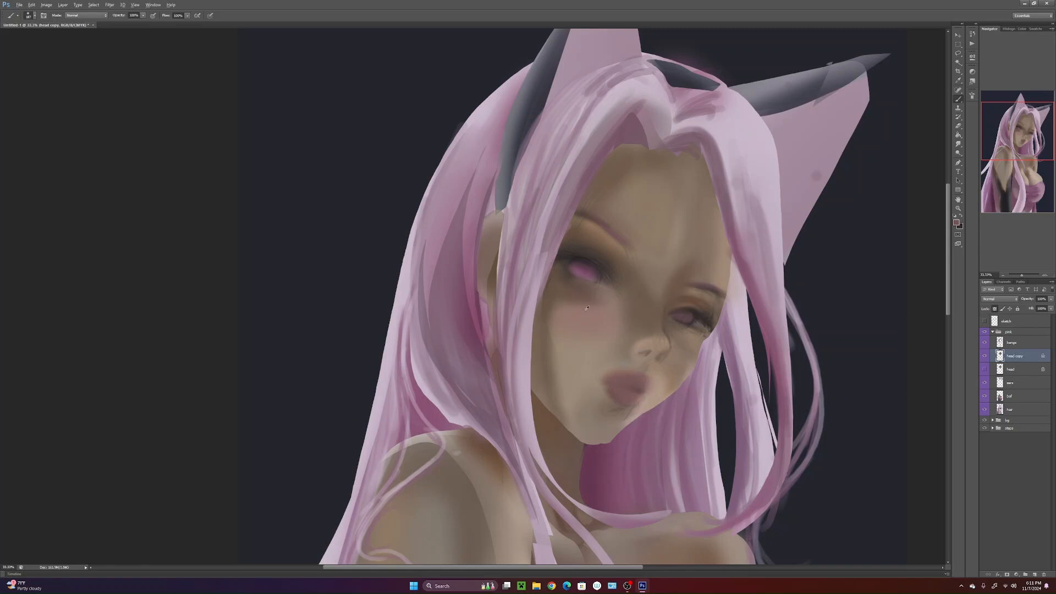
pyautogui.rightClick(588, 301)
pyautogui.click(632, 323)
pyautogui.press('Return')
pyautogui.moveTo(553, 307)
pyautogui.mouseDown()
pyautogui.moveTo(559, 367)
pyautogui.moveTo(564, 353)
pyautogui.moveTo(587, 358)
pyautogui.moveTo(607, 306)
pyautogui.mouseUp()
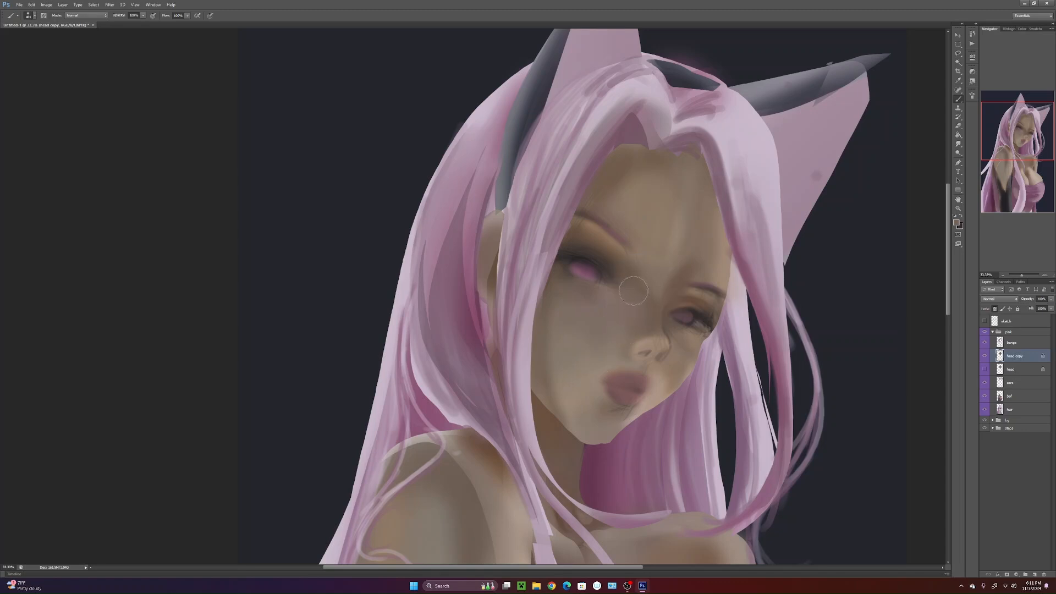
# - Lasso the near eye, copy it to a new layer, reposition it closer to the nose with Free Transform, and merge it down
pyautogui.moveTo(725, 297)
pyautogui.mouseDown()
pyautogui.moveTo(730, 245)
pyautogui.moveTo(721, 293)
pyautogui.moveTo(736, 349)
pyautogui.mouseUp()
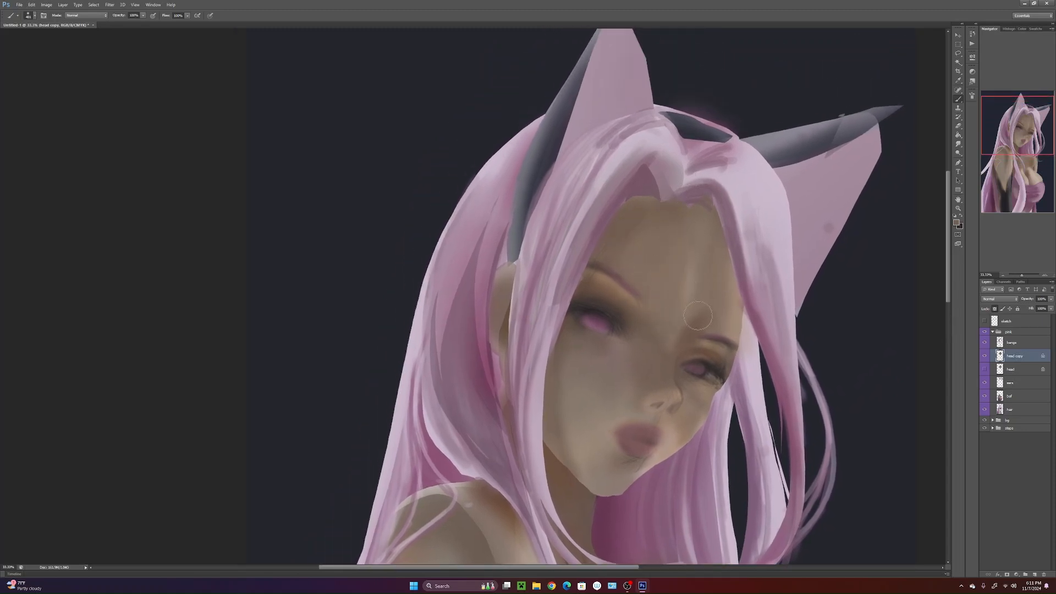
pyautogui.moveTo(703, 292)
pyautogui.mouseDown()
pyautogui.moveTo(710, 174)
pyautogui.moveTo(711, 232)
pyautogui.mouseUp()
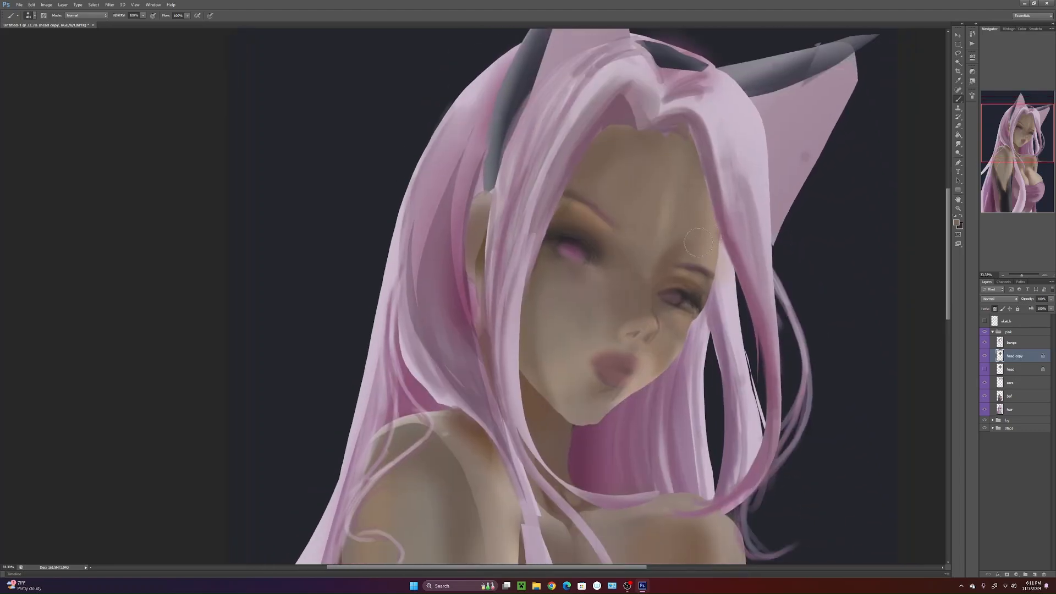
pyautogui.press('l')
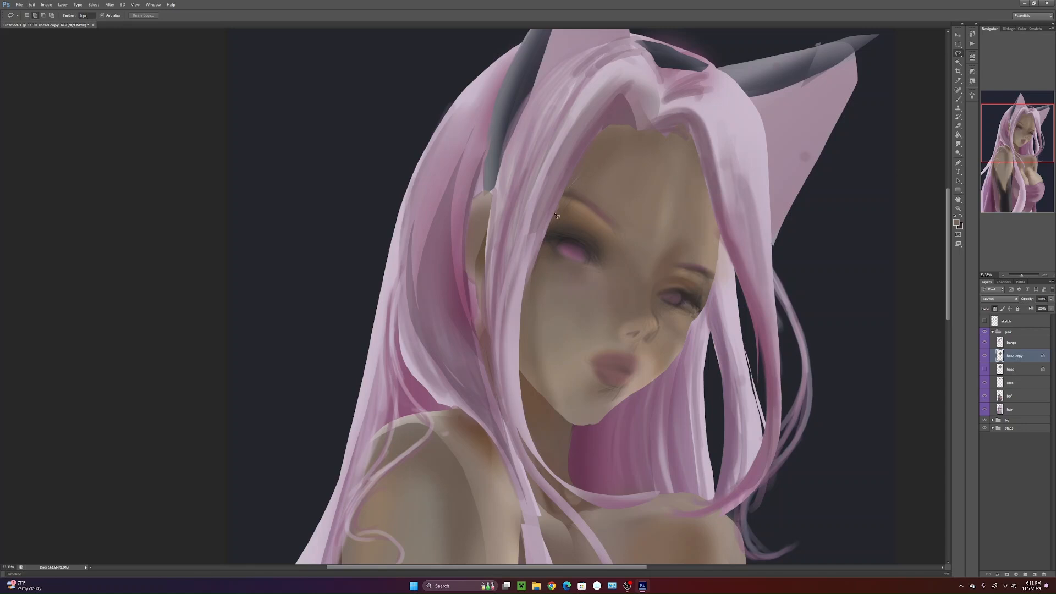
pyautogui.moveTo(586, 161); pyautogui.dragTo(586, 160)
pyautogui.hotkey('ctrl', 'j')
pyautogui.hotkey('ctrl', 't')
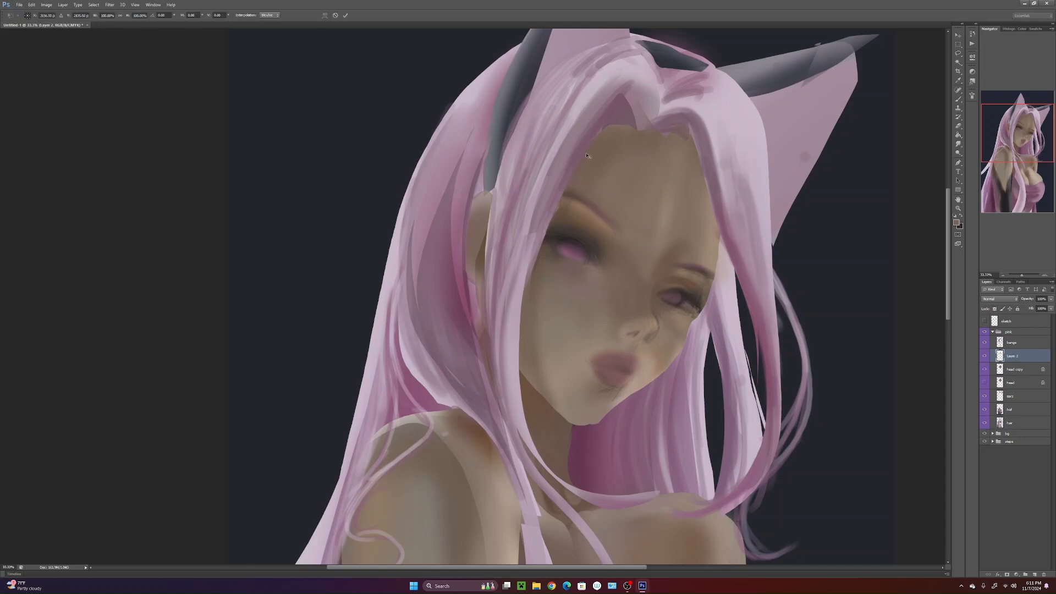
pyautogui.moveTo(631, 274); pyautogui.dragTo(630, 278)
pyautogui.moveTo(643, 315); pyautogui.dragTo(631, 290)
pyautogui.press('Return')
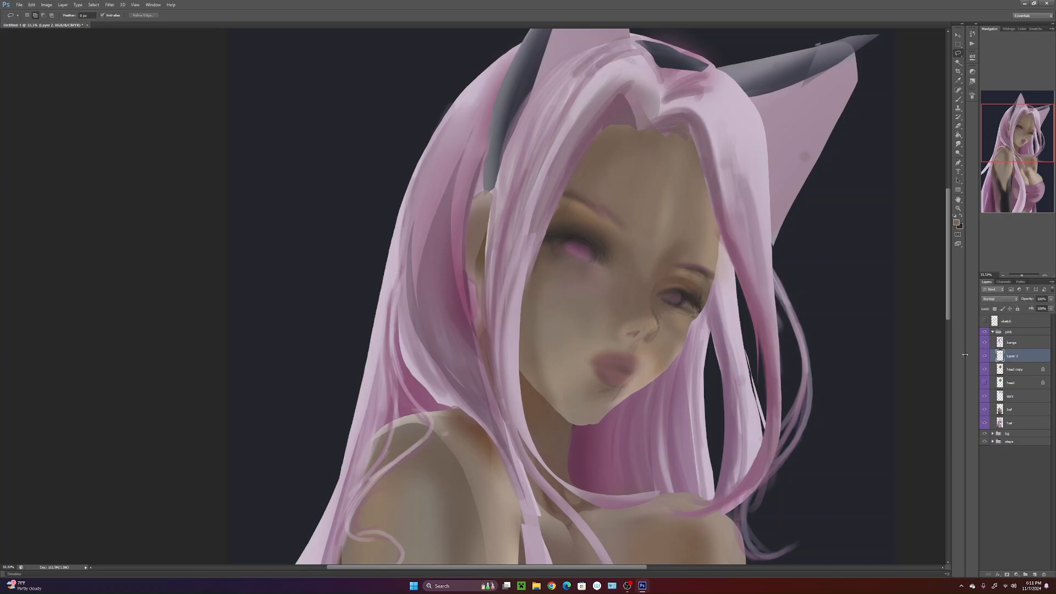
pyautogui.press('Delete')
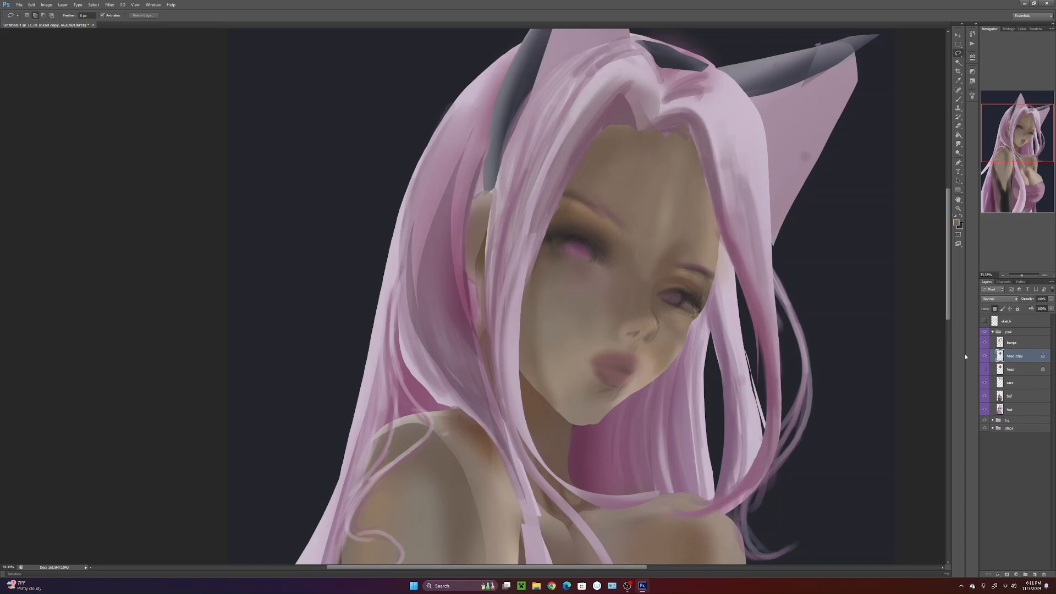
# - Reset the swatches to default and choose a very dark reddish-black foreground colour
pyautogui.click(1044, 275)
pyautogui.moveTo(773, 402); pyautogui.dragTo(674, 423)
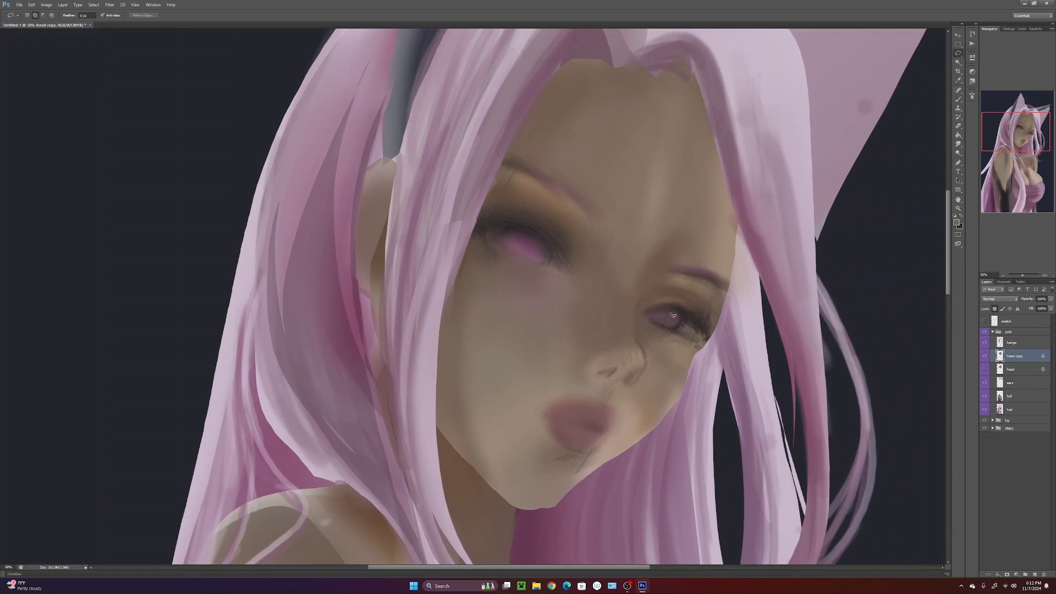
pyautogui.press('alt')
pyautogui.press('x')
pyautogui.press('d')
pyautogui.click(957, 224)
pyautogui.click(770, 419)
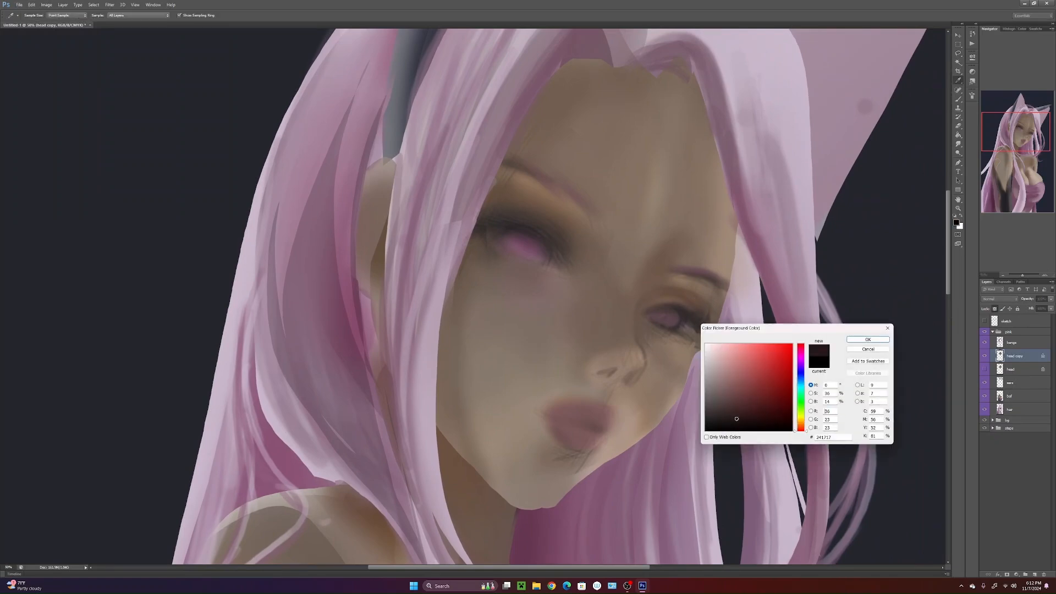
pyautogui.click(868, 339)
# - Switch to the Brush tool and make it a small brush with 100% hardness
pyautogui.rightClick(634, 348)
pyautogui.click(719, 331)
pyautogui.press('v')
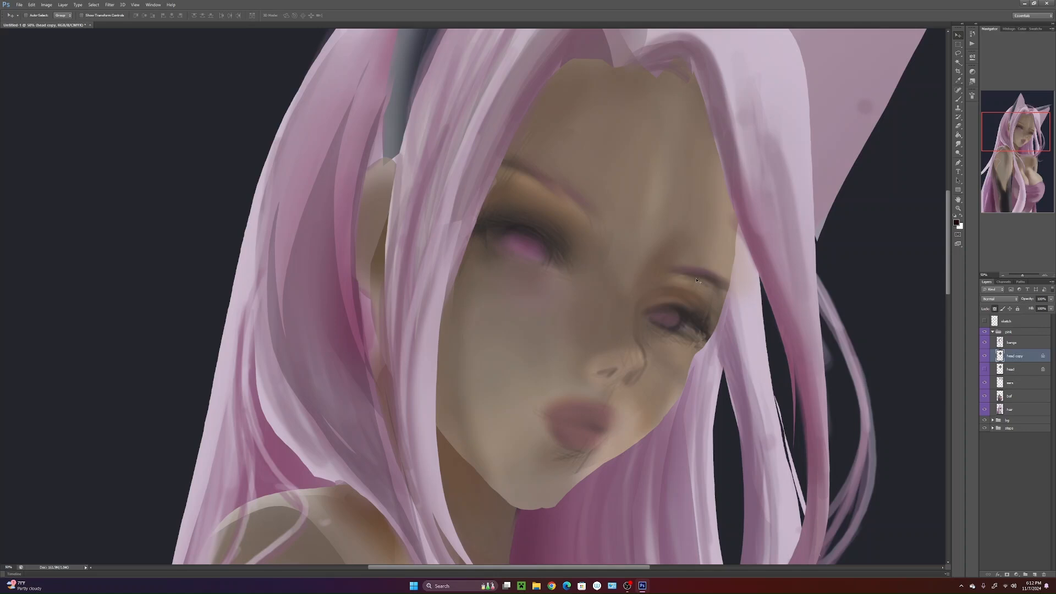
pyautogui.press('b')
pyautogui.rightClick(678, 275)
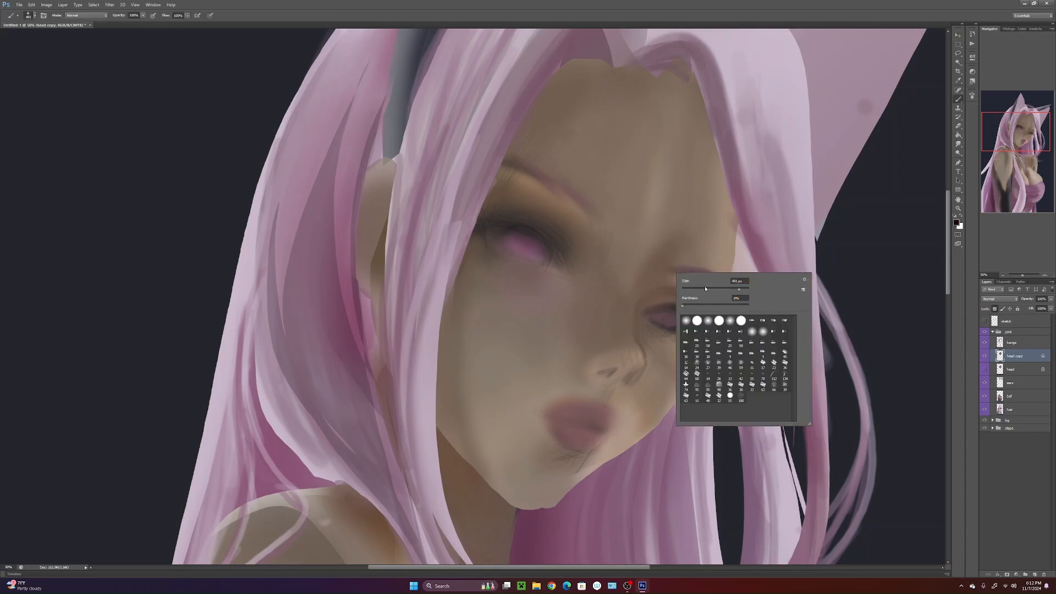
pyautogui.moveTo(691, 308); pyautogui.dragTo(732, 306)
pyautogui.click(685, 289)
pyautogui.moveTo(746, 305); pyautogui.dragTo(750, 305)
pyautogui.click(686, 288)
pyautogui.press('Return')
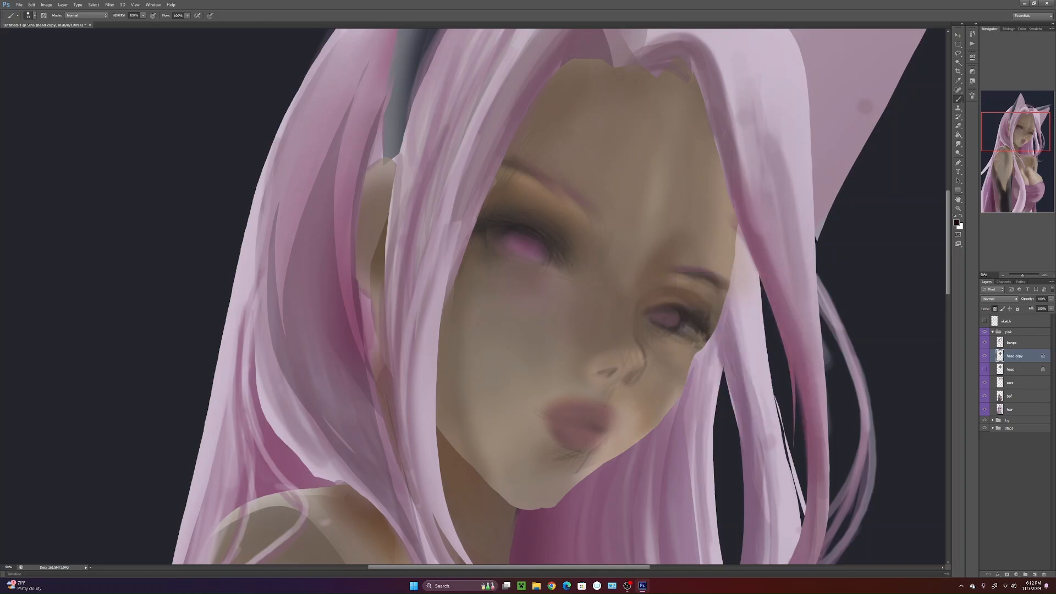
# - Darken the upper lid line of the far eye and readjust the brush size for fine line work
pyautogui.moveTo(667, 308); pyautogui.dragTo(649, 314)
pyautogui.rightClick(693, 310)
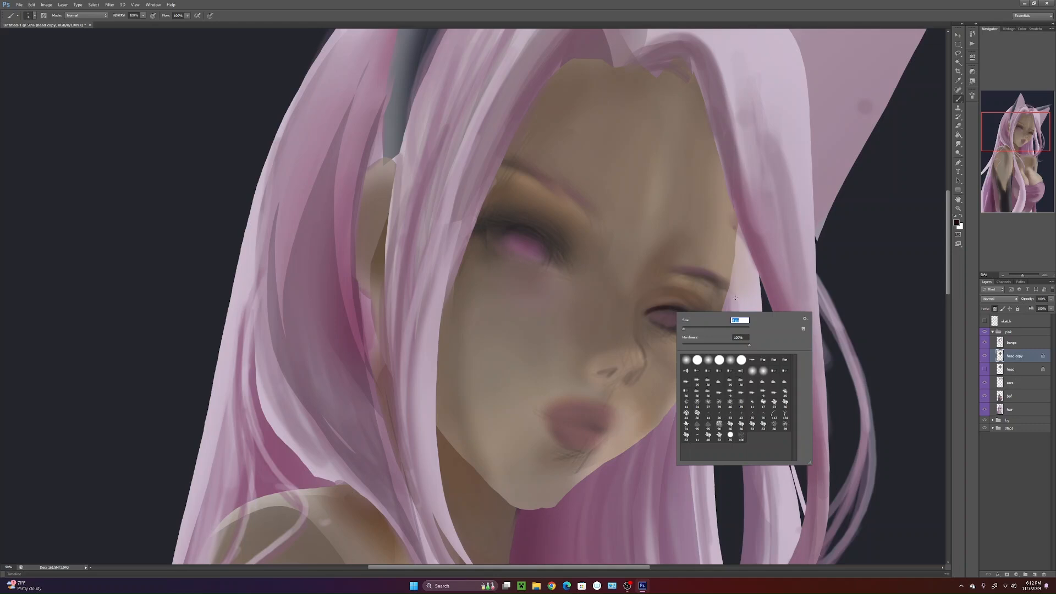
pyautogui.press('Return')
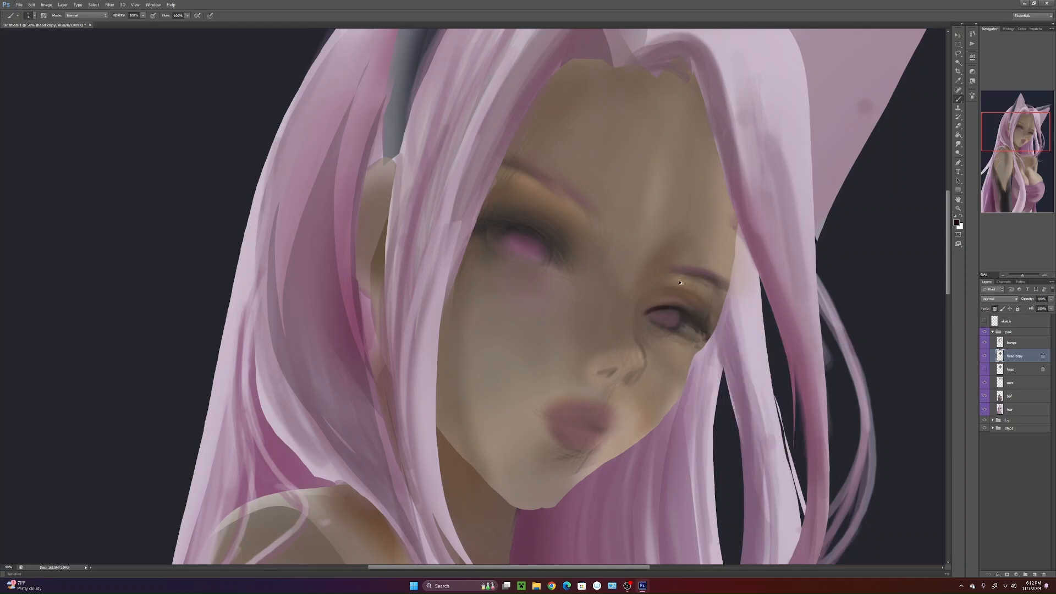
pyautogui.rightClick(668, 325)
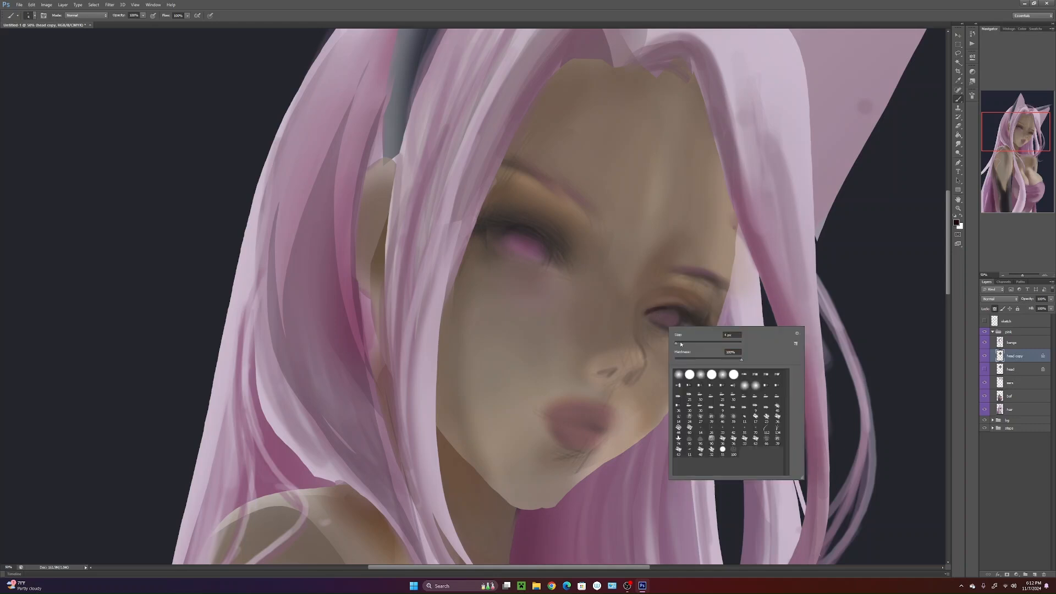
pyautogui.press('Return')
pyautogui.rightClick(665, 328)
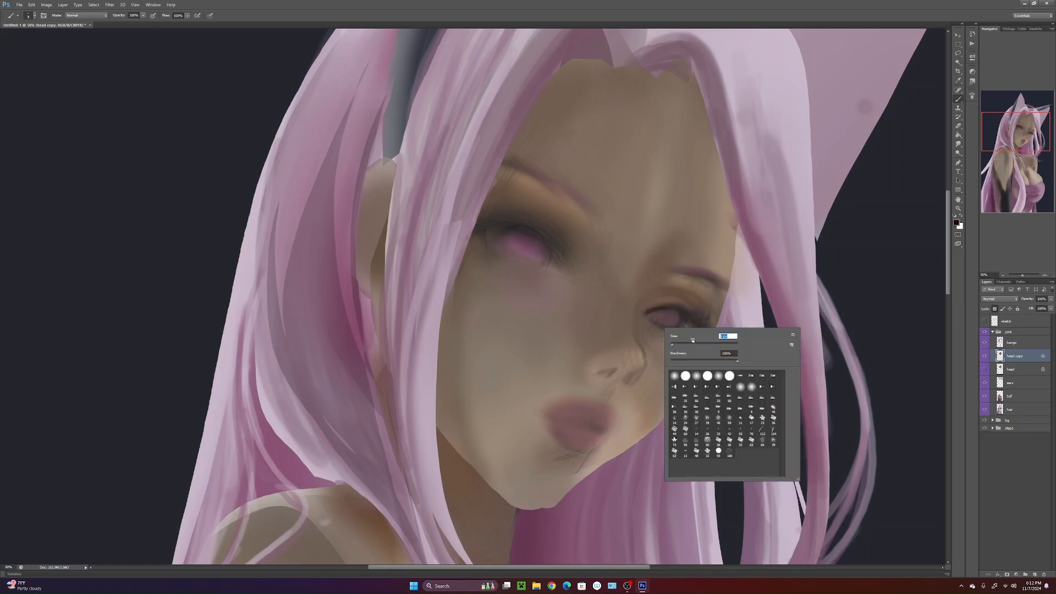
pyautogui.press('Return')
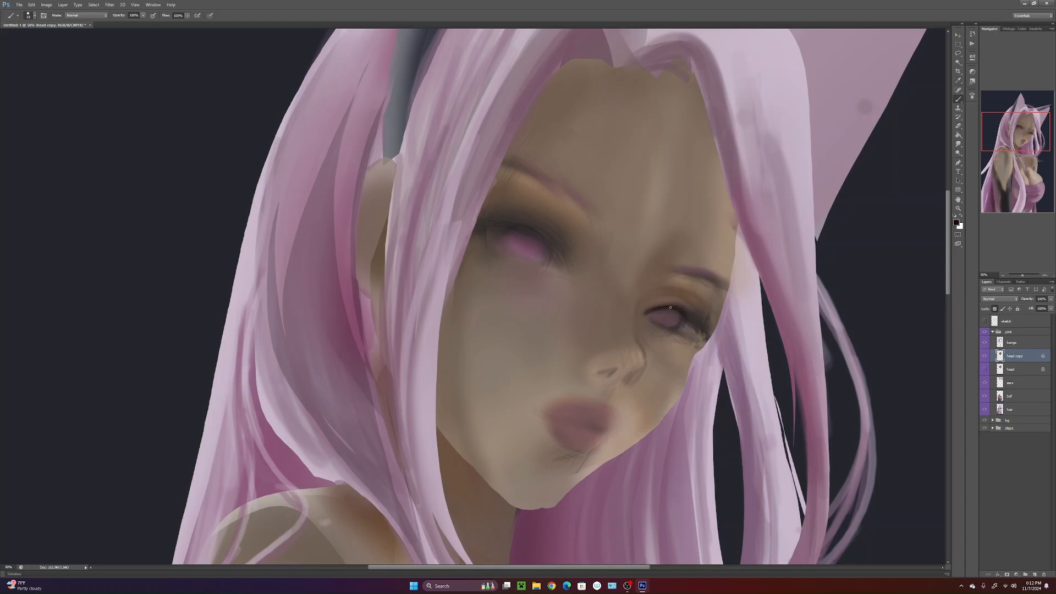
# - Unlock the head layer's transparent pixels and draw the far eye's lid crease, lash line and outward-flaring lashes
pyautogui.moveTo(658, 306); pyautogui.dragTo(672, 301)
pyautogui.click(995, 308)
pyautogui.moveTo(700, 328); pyautogui.dragTo(727, 337)
pyautogui.moveTo(651, 305); pyautogui.dragTo(687, 303)
pyautogui.moveTo(662, 298); pyautogui.dragTo(704, 307)
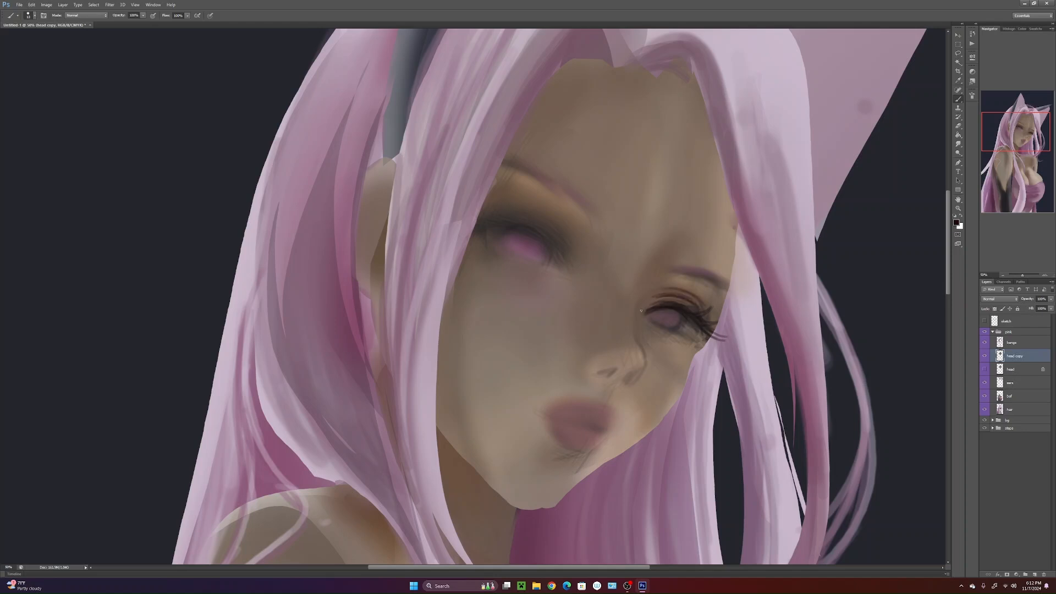
# - Define the side of the nose, the outer lashes and the brow above the far eye with dark strokes
pyautogui.moveTo(634, 323); pyautogui.dragTo(635, 334)
pyautogui.moveTo(714, 332); pyautogui.dragTo(728, 336)
pyautogui.moveTo(673, 270); pyautogui.dragTo(714, 279)
pyautogui.keyDown('alt'); pyautogui.click(681, 267); pyautogui.keyUp('alt')
# - Draw the near eye's upper lash line, lashes and brow hairs with thin dark strokes
pyautogui.moveTo(672, 373); pyautogui.dragTo(697, 323)
pyautogui.keyDown('alt'); pyautogui.click(684, 247); pyautogui.keyUp('alt')
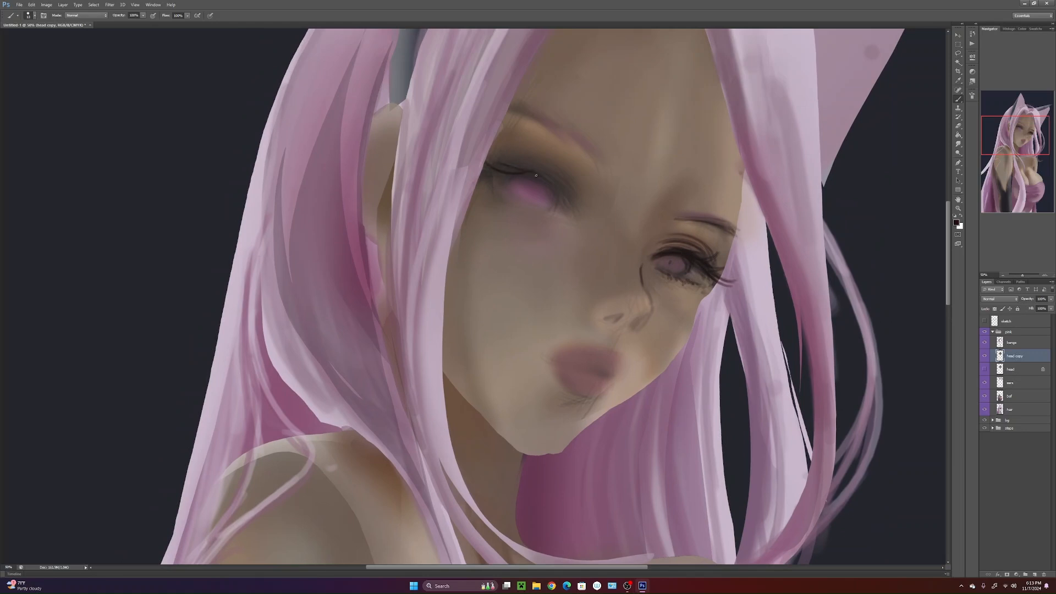
pyautogui.moveTo(555, 193); pyautogui.dragTo(566, 206)
pyautogui.moveTo(561, 204); pyautogui.dragTo(574, 219)
pyautogui.moveTo(520, 105)
pyautogui.mouseDown()
pyautogui.moveTo(583, 148)
pyautogui.moveTo(509, 107)
pyautogui.moveTo(570, 140)
pyautogui.mouseUp()
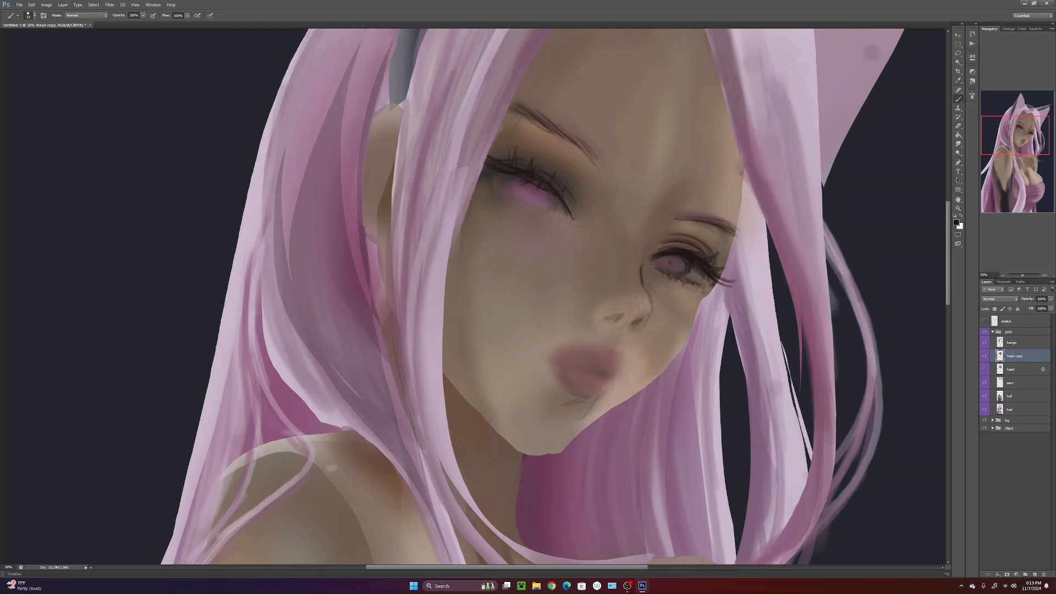
# - Line the nostrils and draw the parting and lower edge of the lips in a dark tone
pyautogui.moveTo(606, 317); pyautogui.dragTo(619, 319)
pyautogui.moveTo(603, 368)
pyautogui.mouseDown()
pyautogui.moveTo(559, 363)
pyautogui.moveTo(604, 366)
pyautogui.moveTo(602, 374)
pyautogui.moveTo(566, 360)
pyautogui.moveTo(620, 382)
pyautogui.moveTo(584, 395)
pyautogui.mouseUp()
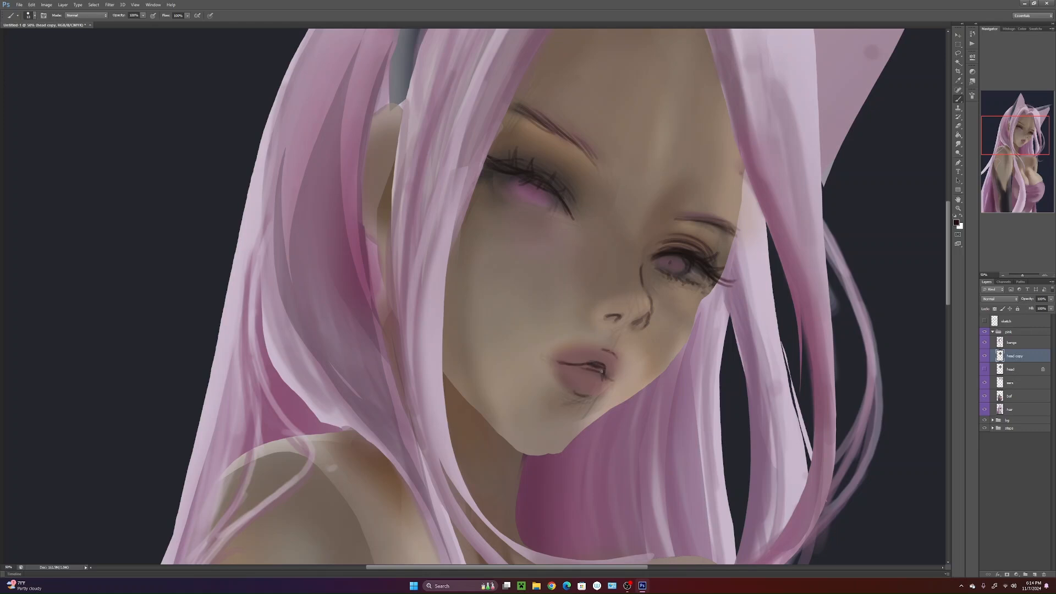
pyautogui.moveTo(637, 472); pyautogui.dragTo(680, 438)
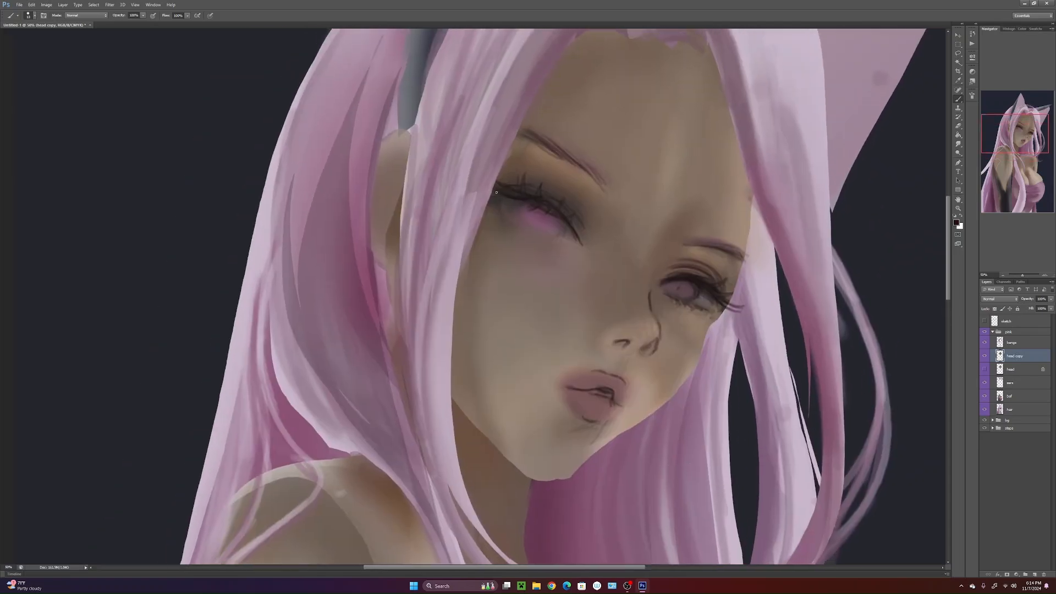
# - Outline the near eye's lower lid, refine the far eye's crease, and repaint the irises with a sampled pink-mauve
pyautogui.moveTo(523, 225); pyautogui.dragTo(513, 221)
pyautogui.moveTo(687, 260); pyautogui.dragTo(671, 265)
pyautogui.keyDown('alt'); pyautogui.click(537, 211); pyautogui.keyUp('alt')
pyautogui.rightClick(563, 228)
pyautogui.click(602, 244)
pyautogui.click(701, 221)
pyautogui.moveTo(676, 292); pyautogui.dragTo(683, 288)
pyautogui.moveTo(686, 519); pyautogui.dragTo(691, 387)
pyautogui.moveTo(697, 323); pyautogui.dragTo(703, 457)
# - Choose a pale, nearly white foreground colour for the eye whites
pyautogui.click(956, 222)
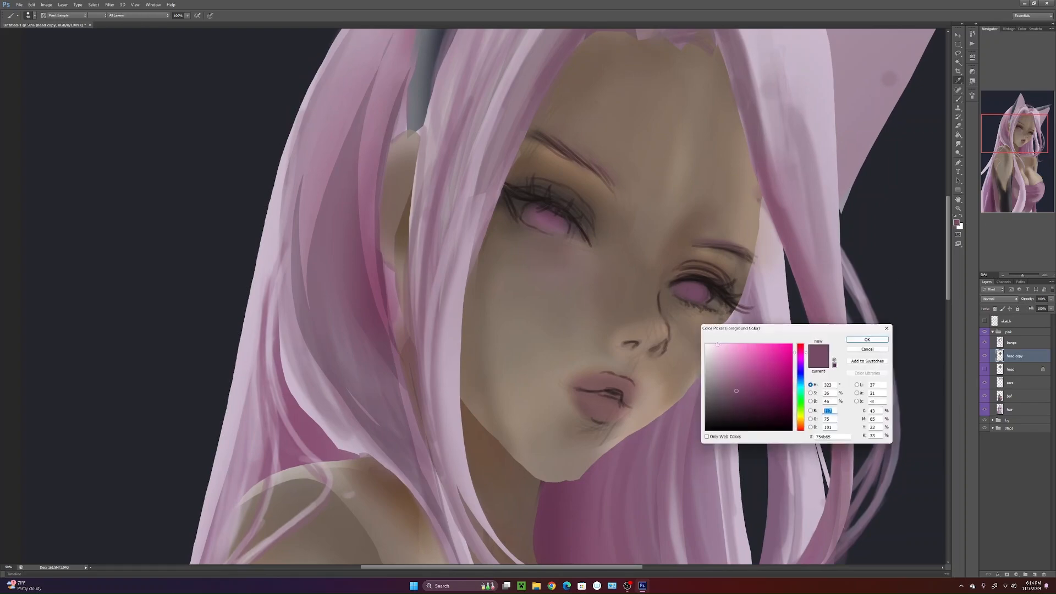
pyautogui.click(712, 361)
pyautogui.click(869, 341)
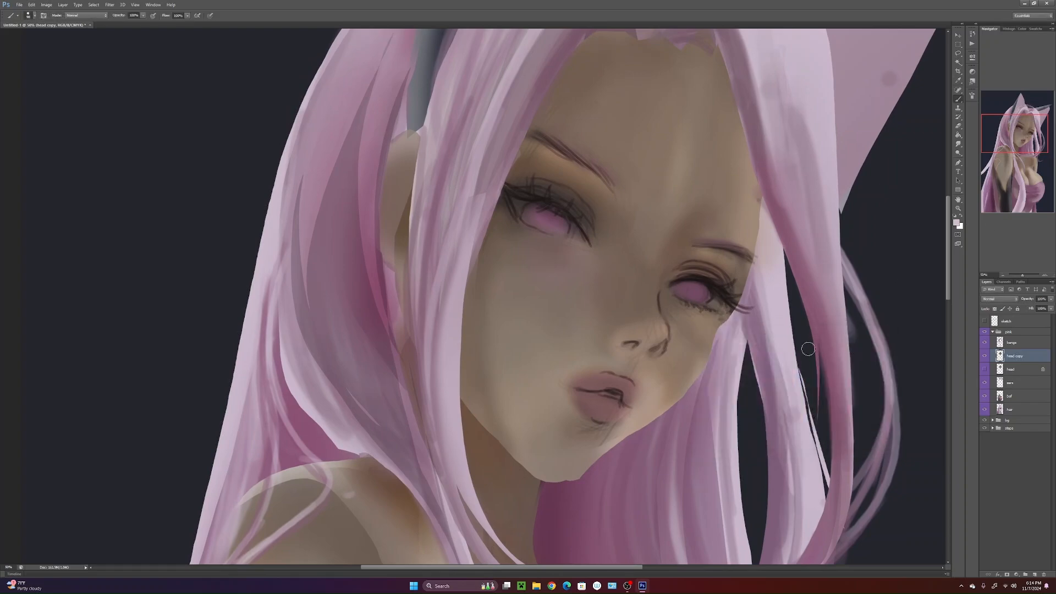
pyautogui.rightClick(801, 349)
pyautogui.press('i')
pyautogui.click(957, 222)
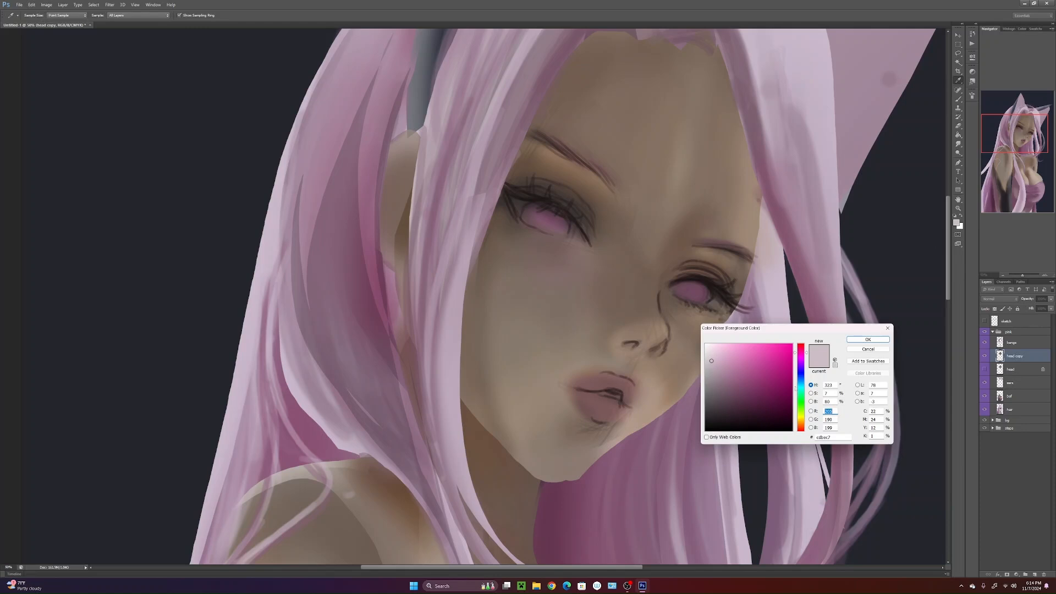
pyautogui.moveTo(720, 369); pyautogui.dragTo(708, 355)
pyautogui.click(800, 385)
pyautogui.click(707, 351)
pyautogui.click(869, 340)
# - Adjust the brush size and paint the whites in the corners of both eyes
pyautogui.rightClick(711, 318)
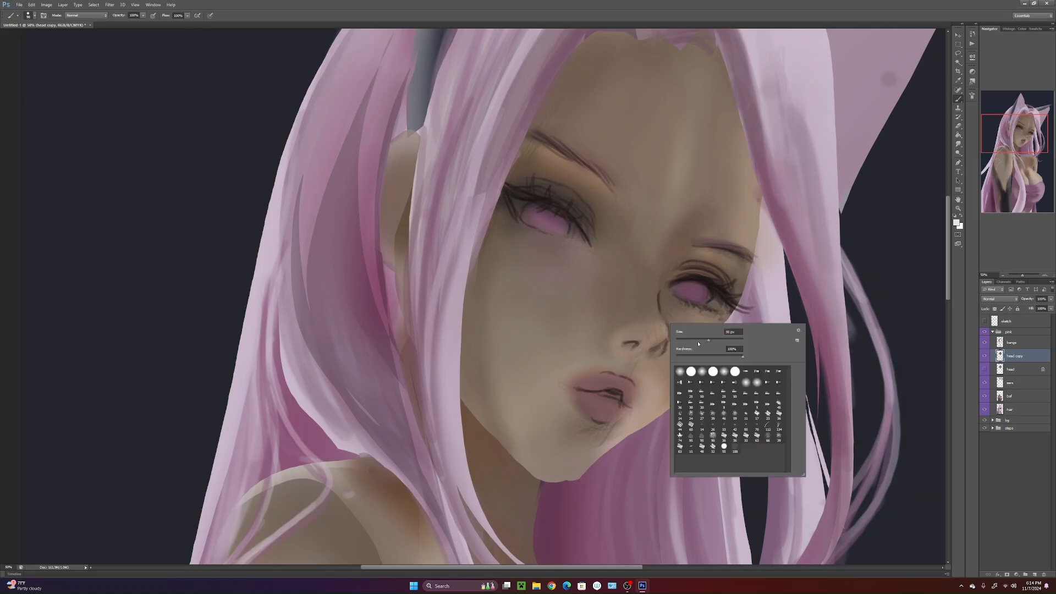
pyautogui.moveTo(712, 309); pyautogui.dragTo(720, 305)
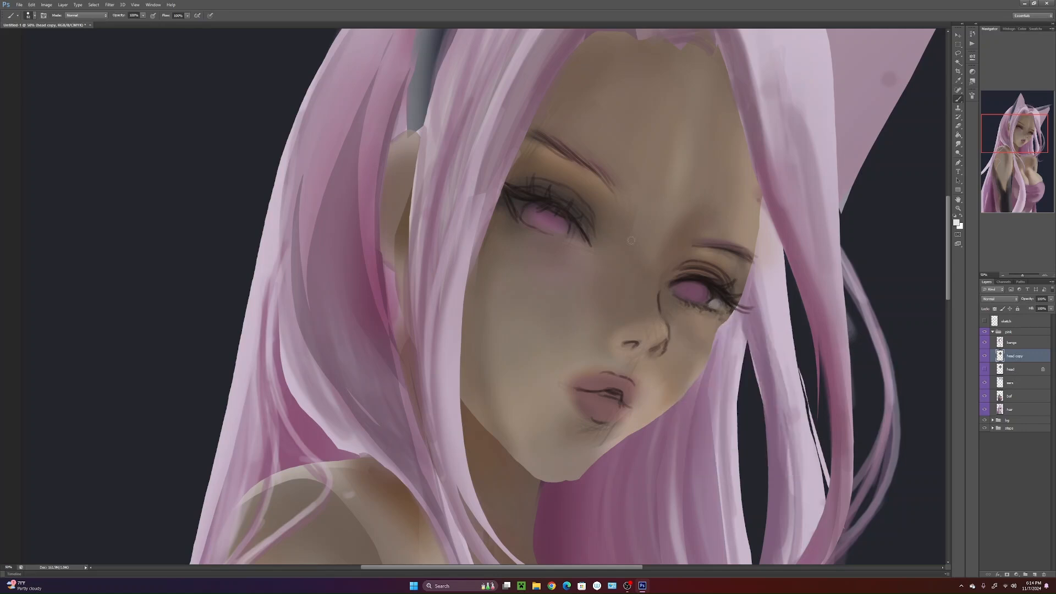
pyautogui.click(520, 206)
pyautogui.moveTo(571, 235); pyautogui.dragTo(583, 242)
# - Adjust the brush size and shade the upper lids and eye whites with a sampled dark tone
pyautogui.rightClick(538, 215)
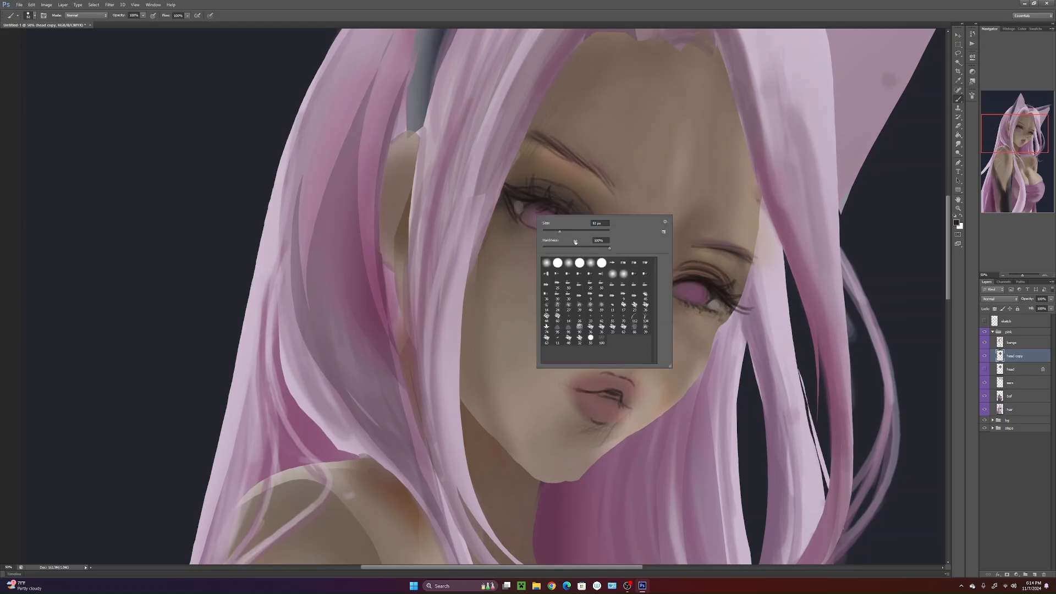
pyautogui.click(569, 232)
pyautogui.keyDown('alt'); pyautogui.click(528, 198); pyautogui.keyUp('alt')
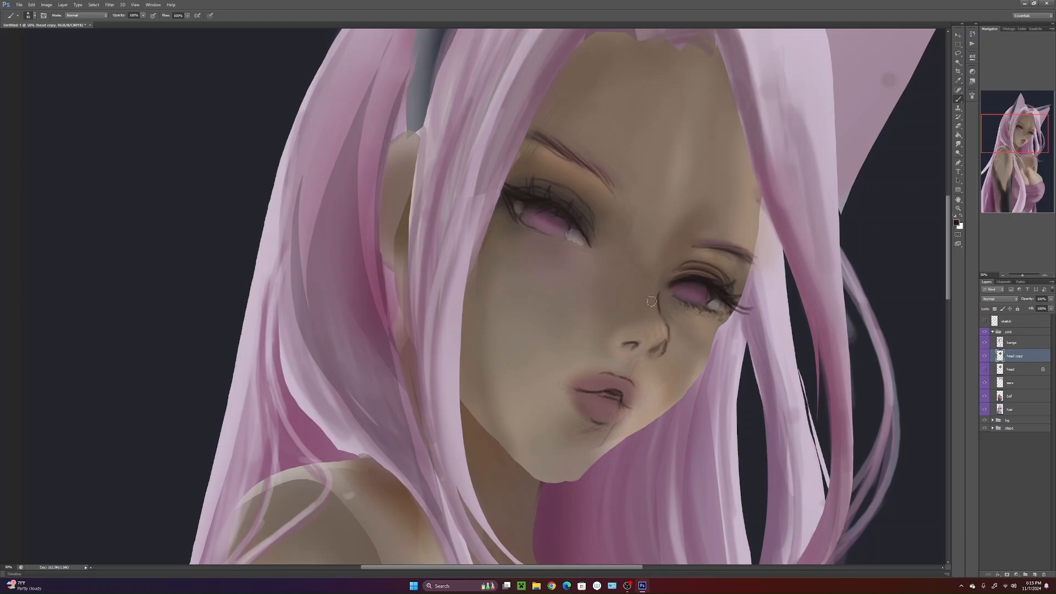
# - Resize the brush and shade the irises of both eyes with darker mauve beneath the upper lids
pyautogui.moveTo(694, 393)
pyautogui.mouseDown()
pyautogui.moveTo(672, 195)
pyautogui.moveTo(730, 435)
pyautogui.mouseUp()
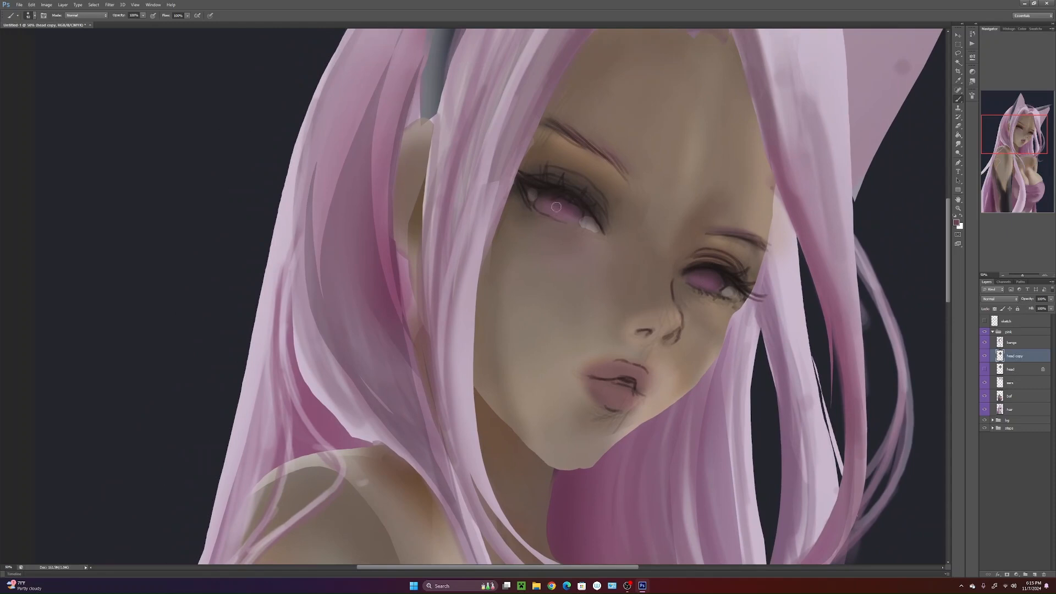
pyautogui.rightClick(586, 206)
pyautogui.moveTo(624, 222); pyautogui.dragTo(617, 222)
pyautogui.click(578, 202)
pyautogui.moveTo(540, 210)
pyautogui.mouseDown()
pyautogui.moveTo(572, 197)
pyautogui.moveTo(536, 205)
pyautogui.moveTo(608, 240)
pyautogui.moveTo(564, 207)
pyautogui.mouseUp()
pyautogui.moveTo(700, 282); pyautogui.dragTo(702, 278)
# - Lasso the far side of the face, from the forehead past the far eye to the cheek
pyautogui.press('l')
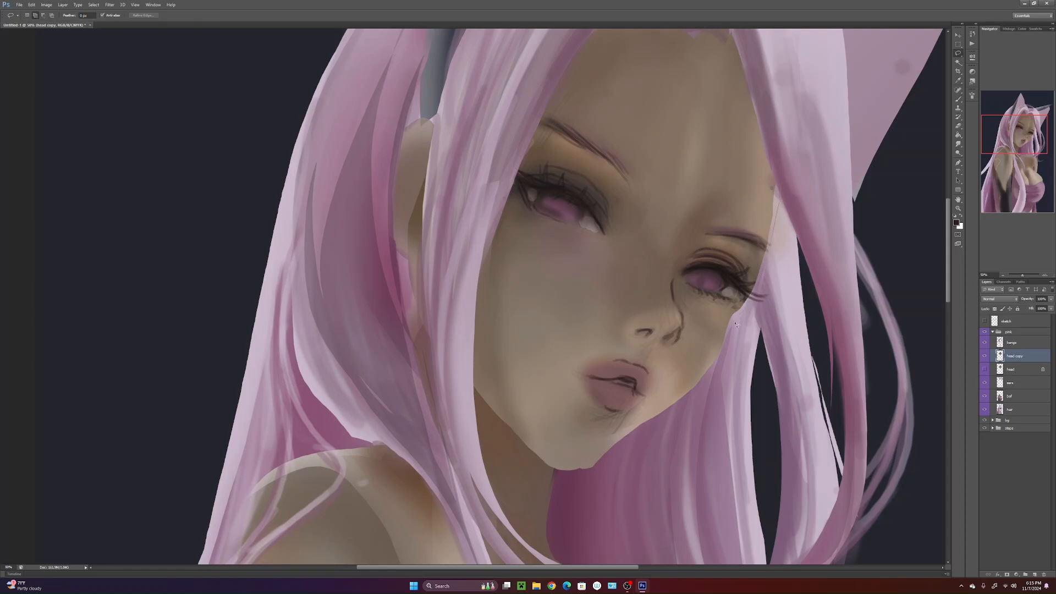
pyautogui.moveTo(689, 149)
pyautogui.mouseDown()
pyautogui.moveTo(760, 286)
pyautogui.moveTo(676, 363)
pyautogui.moveTo(688, 151)
pyautogui.mouseUp()
pyautogui.click(995, 310)
pyautogui.click(995, 309)
# - Paint the selected far edge of the face with sampled skin tones using a resized brush, and deselect
pyautogui.press('b')
pyautogui.keyDown('alt'); pyautogui.click(771, 205); pyautogui.keyUp('alt')
pyautogui.rightClick(770, 205)
pyautogui.click(814, 219)
pyautogui.press('Return')
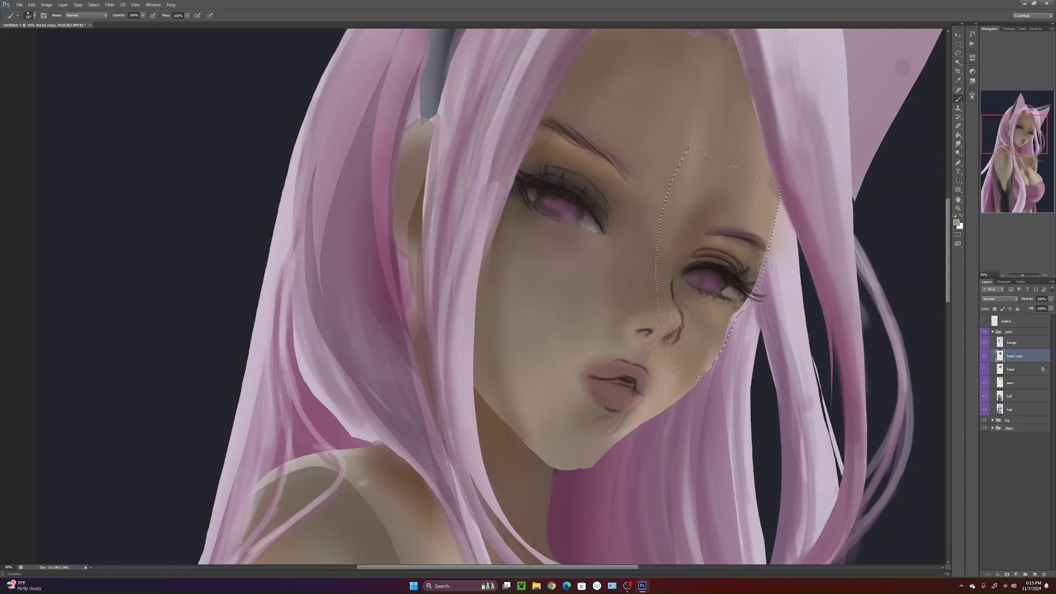
pyautogui.keyDown('alt'); pyautogui.click(756, 267); pyautogui.keyUp('alt')
pyautogui.keyDown('alt'); pyautogui.click(737, 311); pyautogui.keyUp('alt')
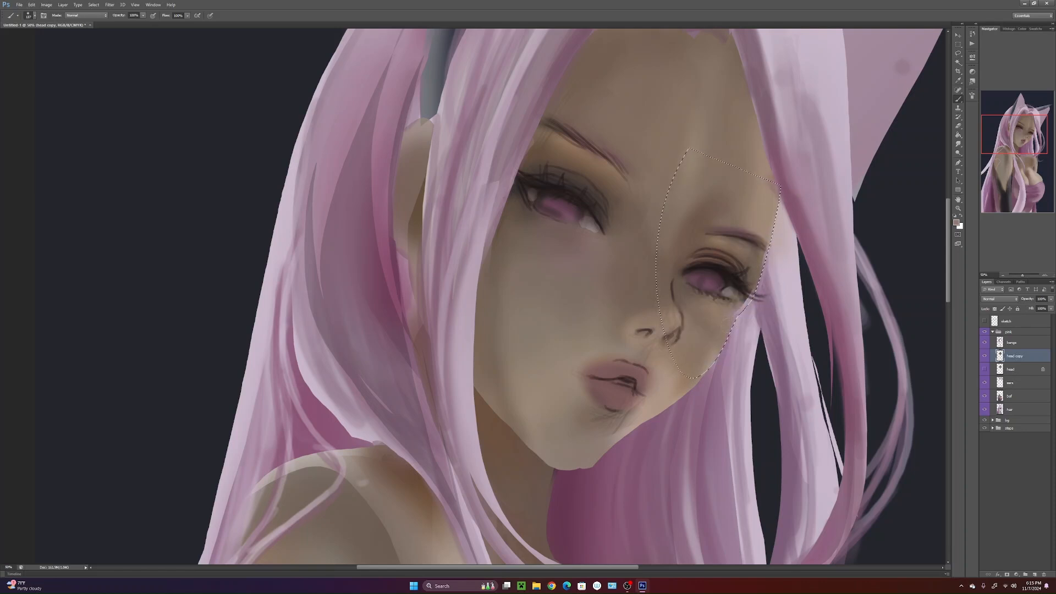
pyautogui.keyDown('alt'); pyautogui.click(716, 348); pyautogui.keyUp('alt')
pyautogui.press('alt')
pyautogui.hotkey('ctrl', 'd')
# - Enlarge the brush and blend skin tones across the near cheek and the nose bridge
pyautogui.rightClick(554, 342)
pyautogui.click(588, 358)
pyautogui.press('Return')
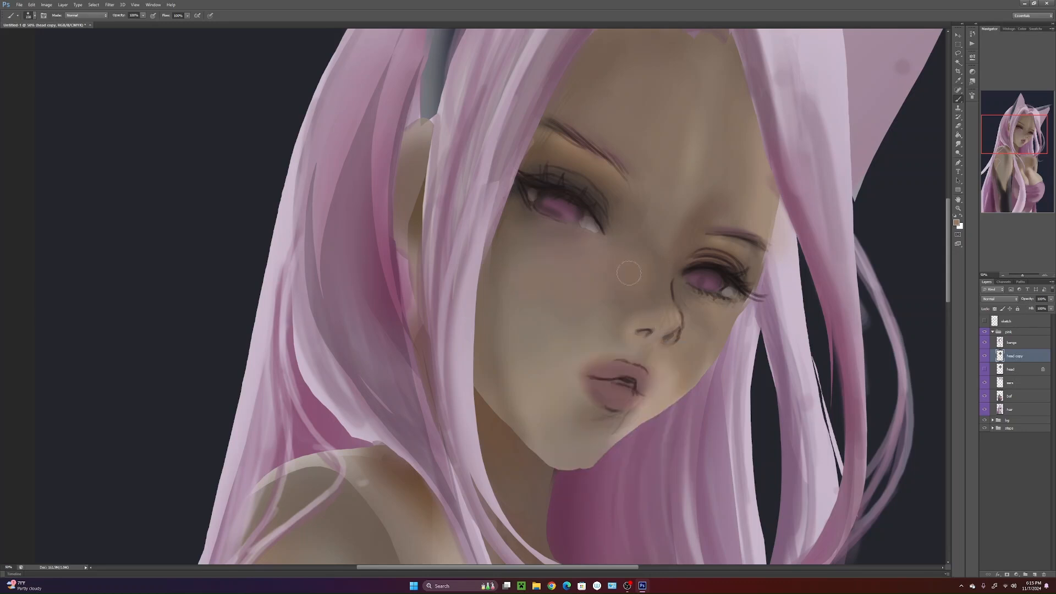
pyautogui.keyDown('alt'); pyautogui.click(607, 195); pyautogui.keyUp('alt')
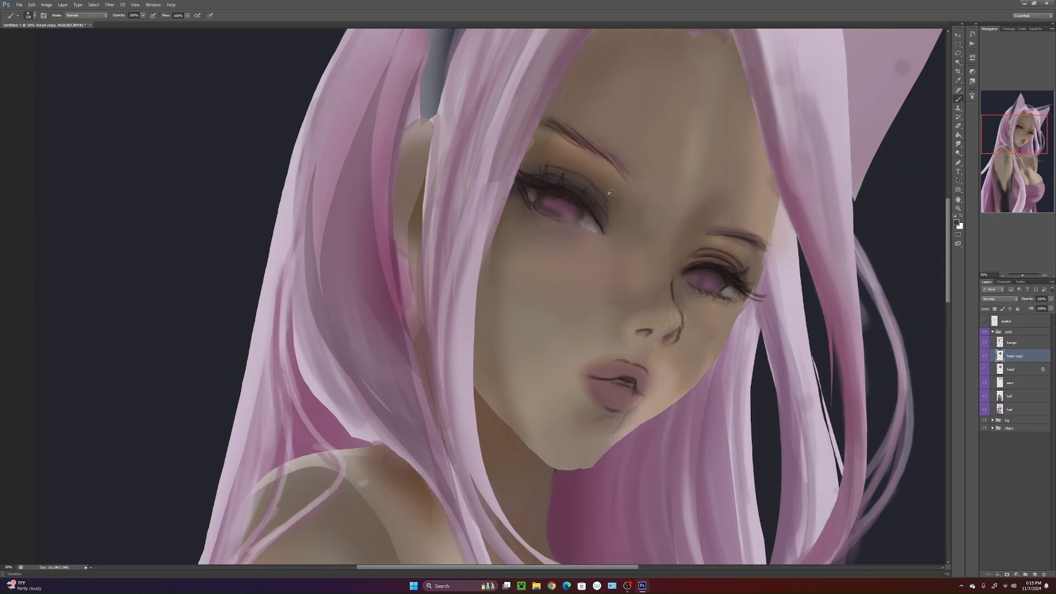
# - Set the brush size to 48 px and soften the lower lip with sampled lip tones
pyautogui.keyDown('alt'); pyautogui.click(627, 381); pyautogui.keyUp('alt')
pyautogui.rightClick(632, 384)
pyautogui.write('48')
pyautogui.press('Return')
pyautogui.moveTo(620, 381)
pyautogui.mouseDown()
pyautogui.moveTo(594, 375)
pyautogui.moveTo(636, 378)
pyautogui.moveTo(595, 374)
pyautogui.moveTo(605, 403)
pyautogui.moveTo(624, 405)
pyautogui.mouseUp()
pyautogui.keyDown('alt'); pyautogui.click(626, 400); pyautogui.keyUp('alt')
# - Shade the opening between the lips, blending a dark tone from the far eye with sampled mauves
pyautogui.keyDown('alt'); pyautogui.click(726, 294); pyautogui.keyUp('alt')
pyautogui.moveTo(629, 382); pyautogui.dragTo(613, 377)
pyautogui.keyDown('alt'); pyautogui.click(614, 382); pyautogui.keyUp('alt')
pyautogui.keyDown('alt'); pyautogui.click(627, 379); pyautogui.keyUp('alt')
pyautogui.keyDown('alt'); pyautogui.click(611, 378); pyautogui.keyUp('alt')
pyautogui.keyDown('alt'); pyautogui.click(647, 375); pyautogui.keyUp('alt')
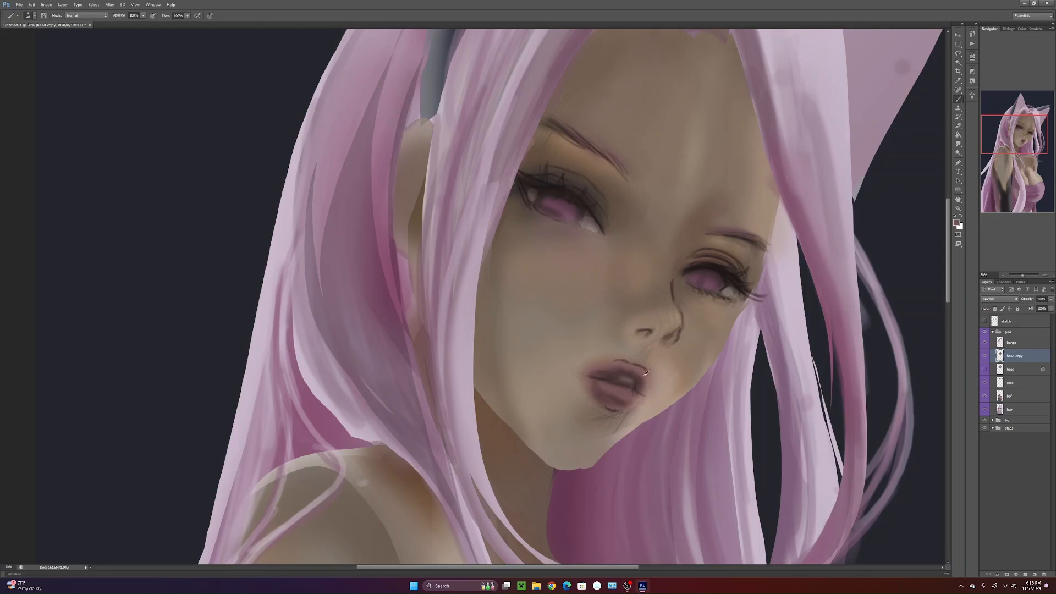
# - Blend the upper lip and the mouth corner with sampled mauve tones
pyautogui.moveTo(624, 366); pyautogui.dragTo(602, 370)
pyautogui.keyDown('alt'); pyautogui.click(631, 370); pyautogui.keyUp('alt')
pyautogui.keyDown('alt'); pyautogui.click(612, 364); pyautogui.keyUp('alt')
pyautogui.keyDown('alt'); pyautogui.click(639, 374); pyautogui.keyUp('alt')
# - Lasso the nose, copy it to a new layer, reposition it slightly with Free Transform, and merge it down
pyautogui.moveTo(713, 477); pyautogui.dragTo(658, 351)
pyautogui.moveTo(716, 441); pyautogui.dragTo(731, 516)
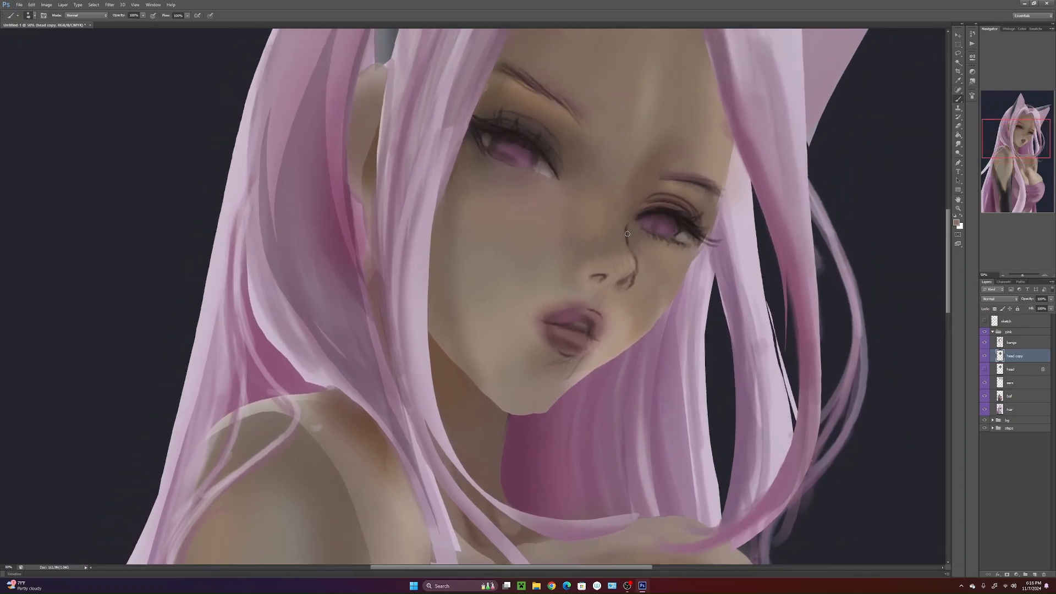
pyautogui.press('l')
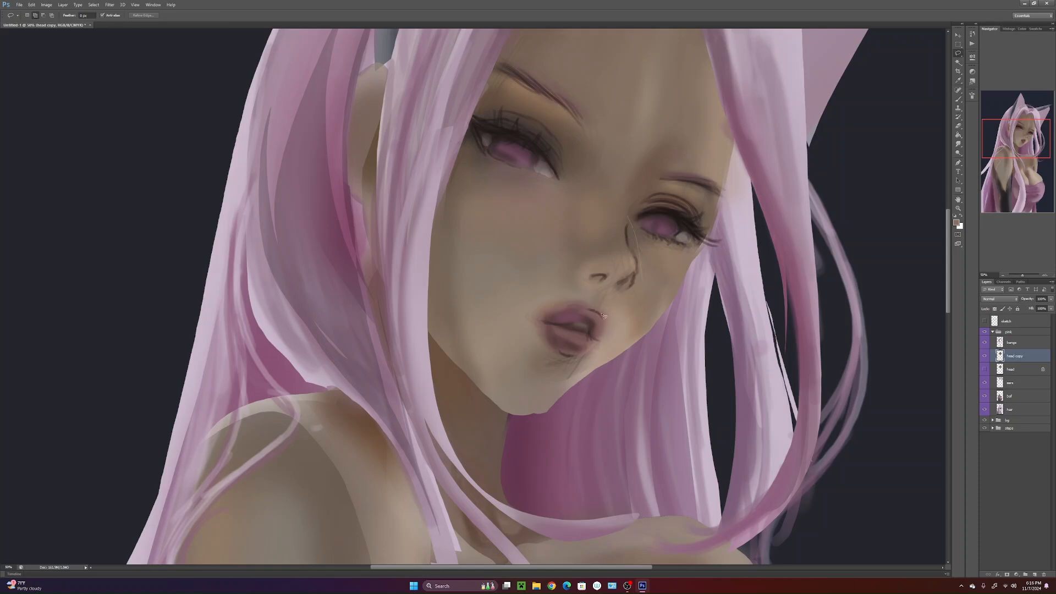
pyautogui.moveTo(628, 217); pyautogui.dragTo(633, 243)
pyautogui.moveTo(591, 297); pyautogui.dragTo(628, 215)
pyautogui.hotkey('ctrl', 'j')
pyautogui.hotkey('ctrl', 't')
pyautogui.moveTo(660, 212); pyautogui.dragTo(621, 256)
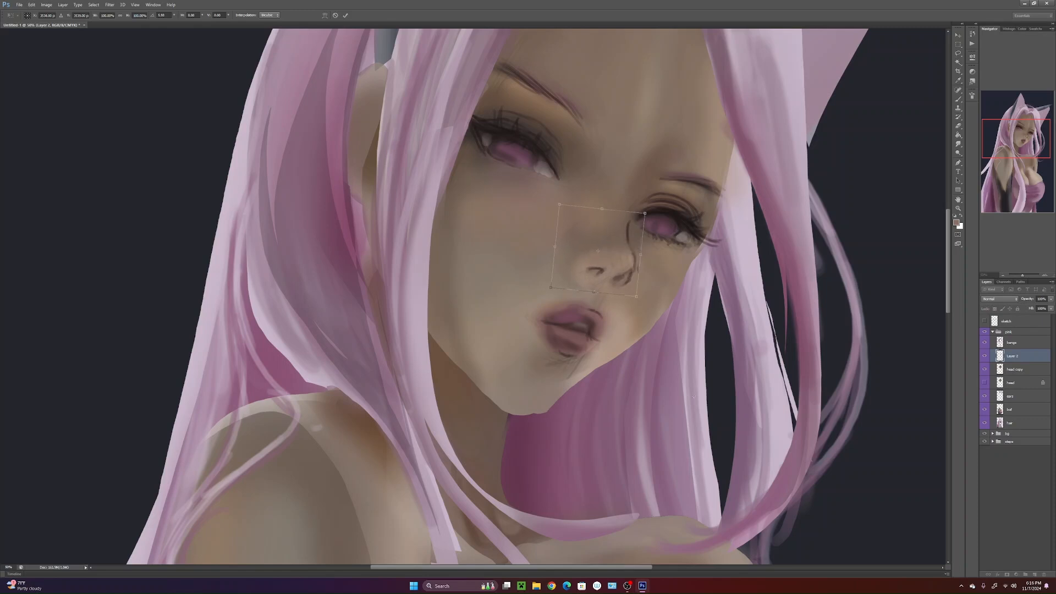
pyautogui.press('Return')
pyautogui.press('l')
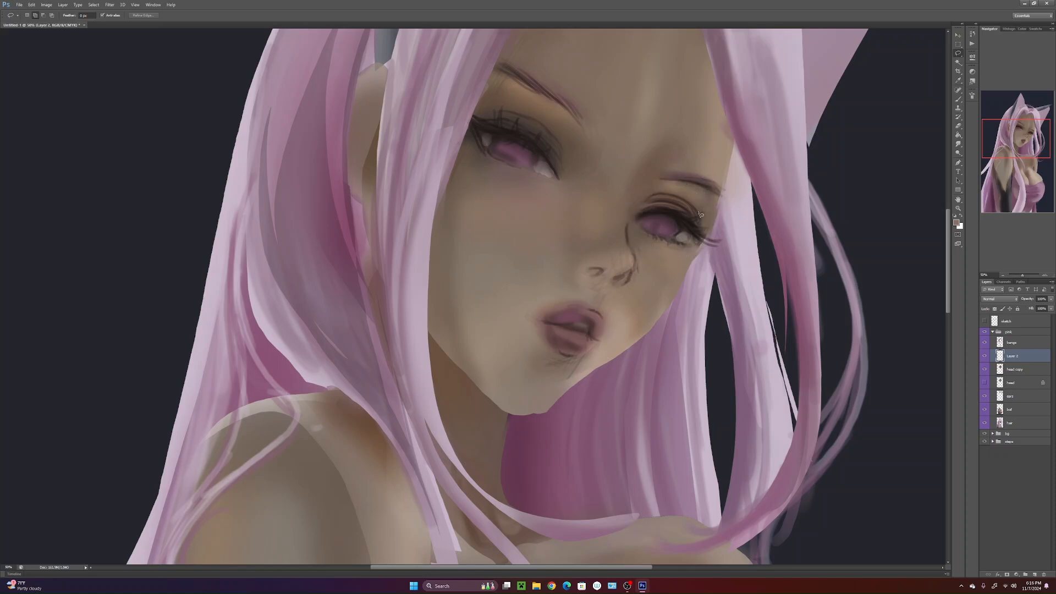
pyautogui.hotkey('ctrl', 'e')
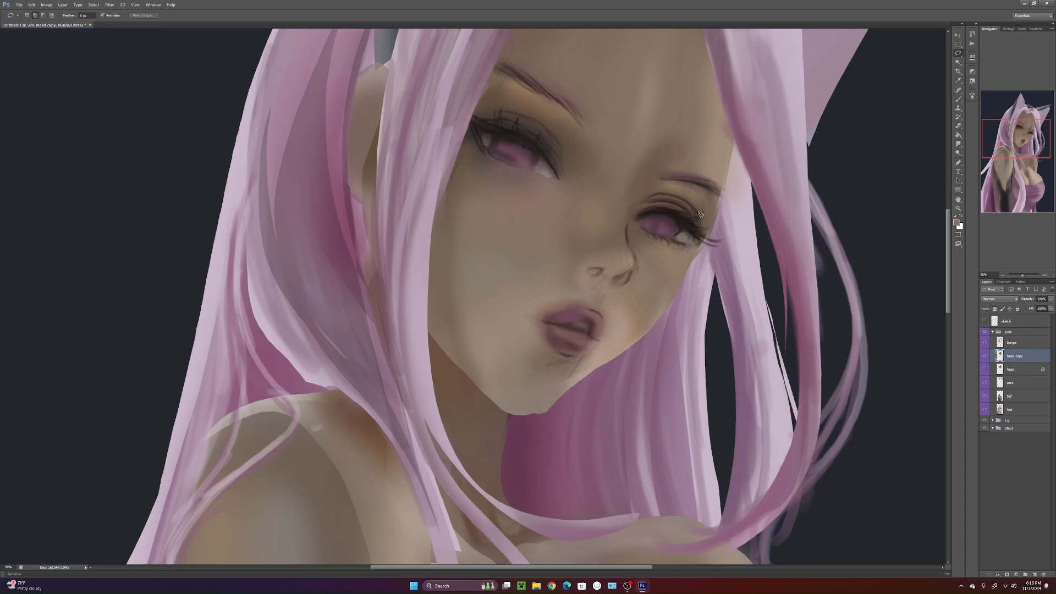
# - Lasso the mouth, copy it to a new layer, and slightly enlarge it with Free Transform
pyautogui.moveTo(601, 292); pyautogui.dragTo(599, 290)
pyautogui.hotkey('ctrl', 'j')
pyautogui.hotkey('ctrl', 'y')
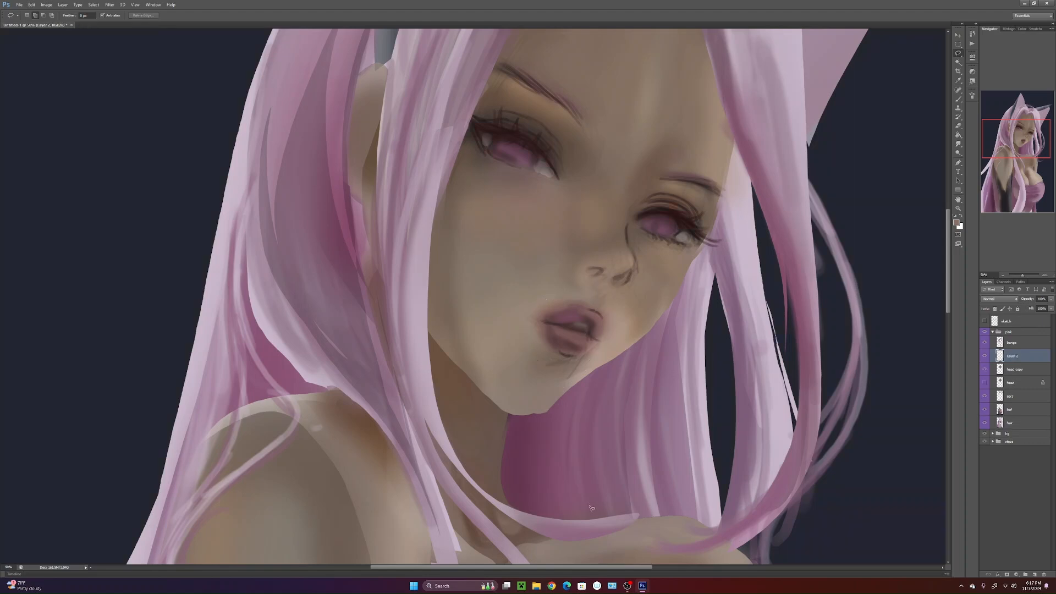
pyautogui.hotkey('ctrl', 'z')
pyautogui.hotkey('ctrl', 't')
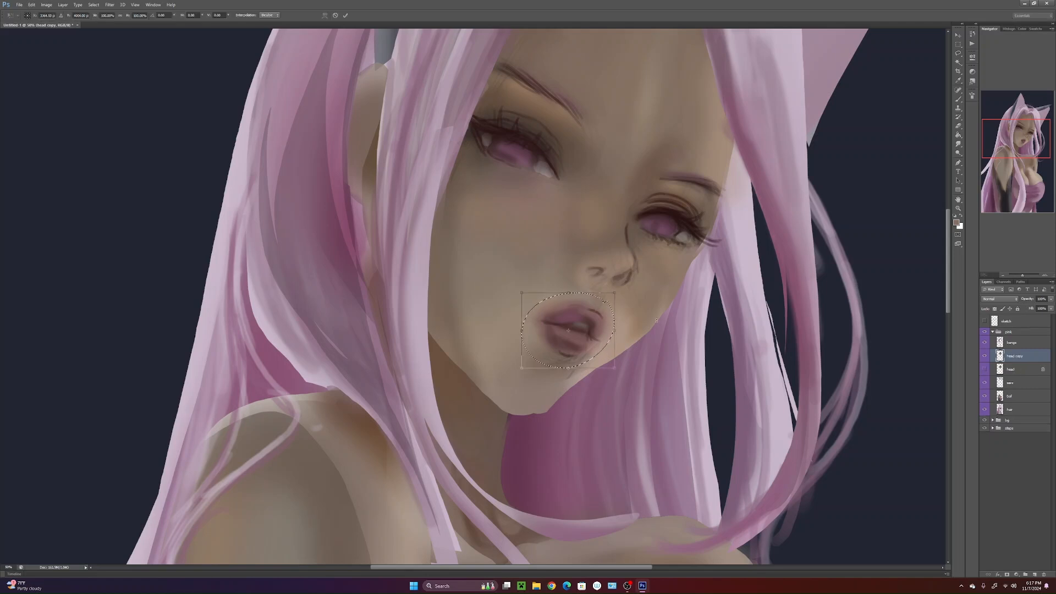
pyautogui.click(335, 15)
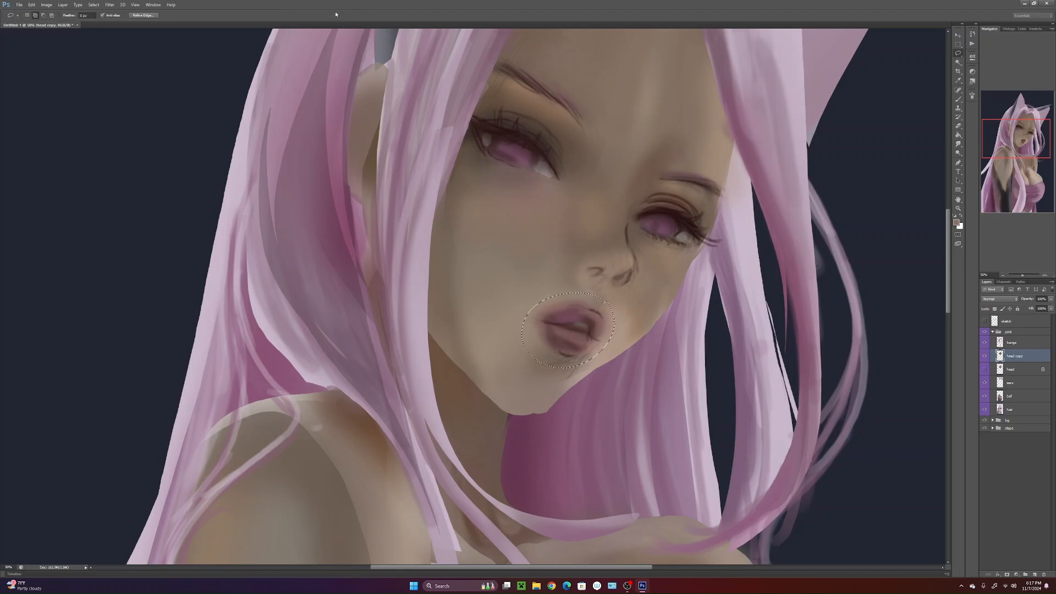
pyautogui.hotkey('ctrl', 'j')
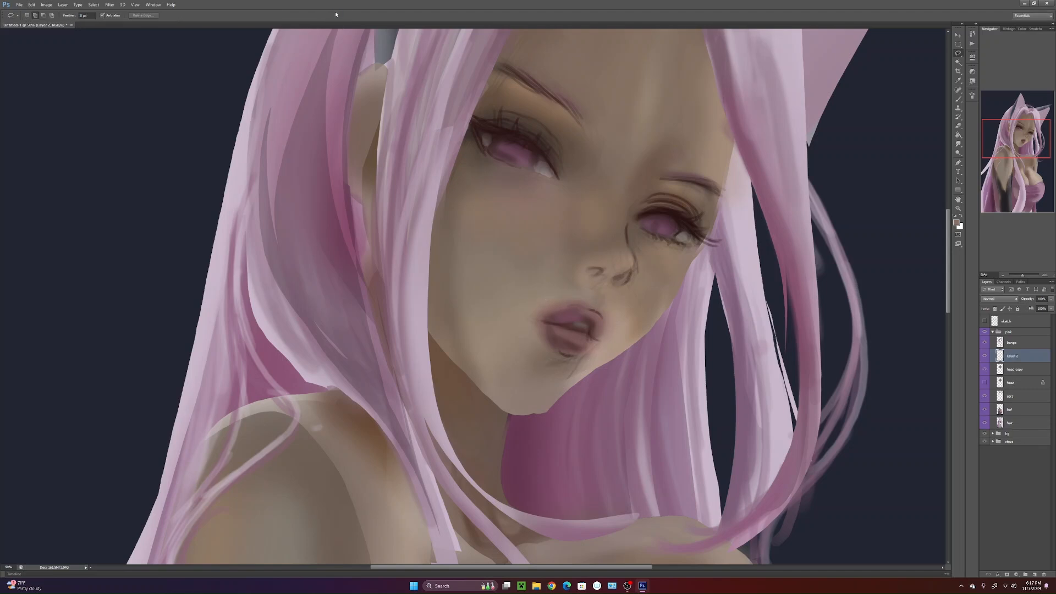
pyautogui.hotkey('ctrl', 't')
pyautogui.moveTo(614, 292); pyautogui.dragTo(614, 291)
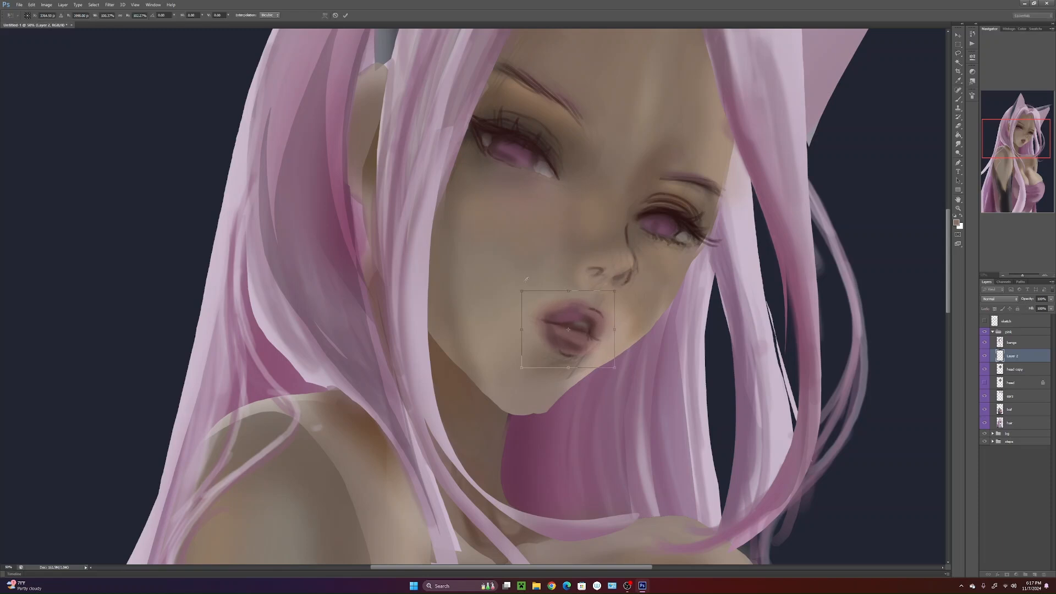
pyautogui.moveTo(520, 290); pyautogui.dragTo(519, 290)
pyautogui.moveTo(753, 230); pyautogui.dragTo(747, 199)
pyautogui.press('Return')
pyautogui.press('l')
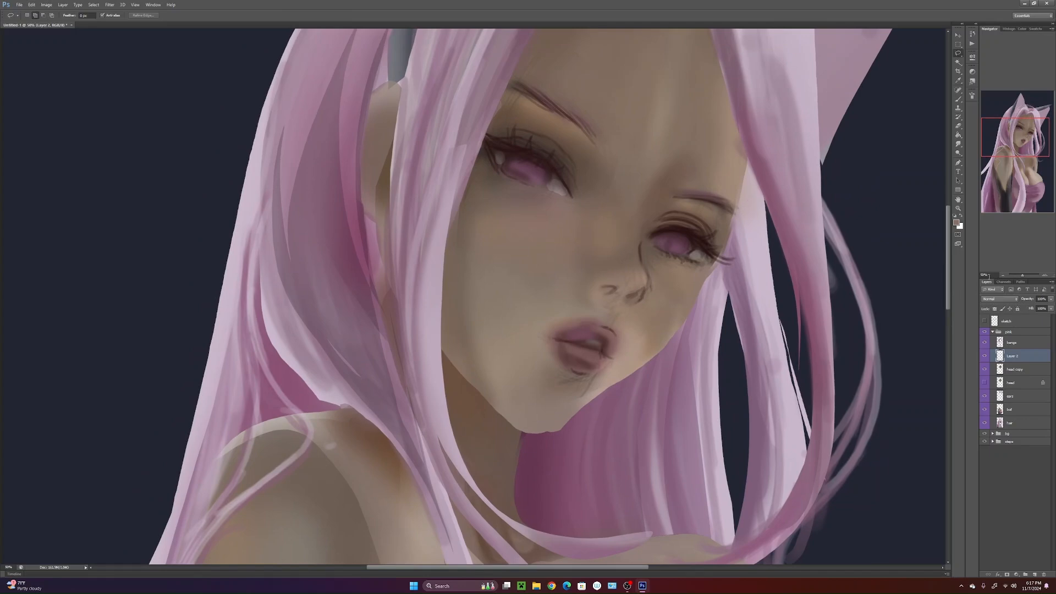
# - Adjust the brush and paint slit pupils and lash details in both eyes with dark tones sampled from the far eye
pyautogui.click(1002, 274)
pyautogui.moveTo(694, 474); pyautogui.dragTo(678, 389)
pyautogui.moveTo(653, 255); pyautogui.dragTo(676, 430)
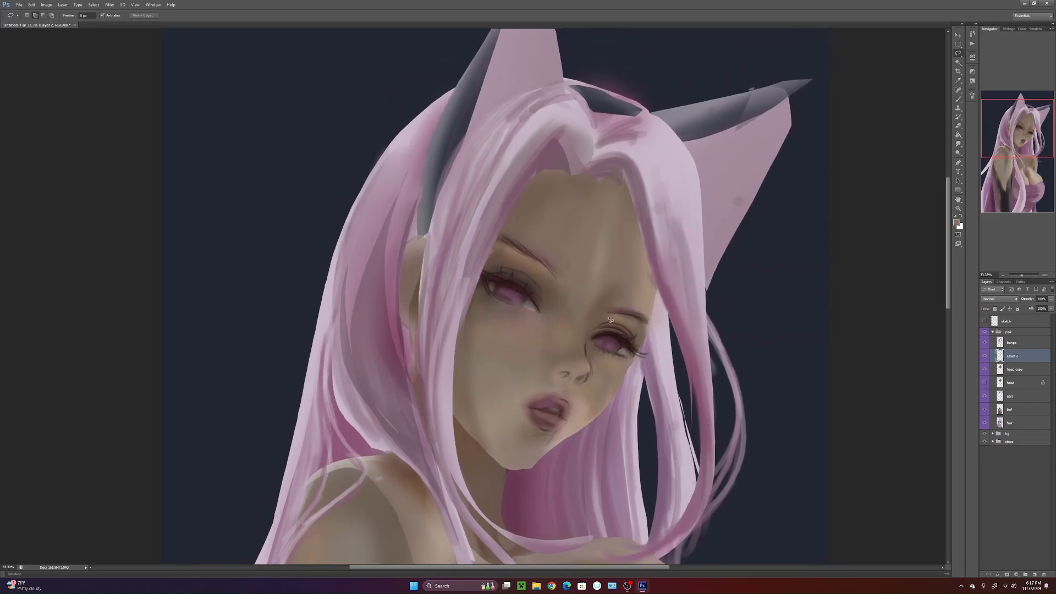
pyautogui.press('b')
pyautogui.keyDown('alt'); pyautogui.click(616, 332); pyautogui.keyUp('alt')
pyautogui.rightClick(615, 330)
pyautogui.click(629, 356)
pyautogui.click(626, 339)
pyautogui.press('Return')
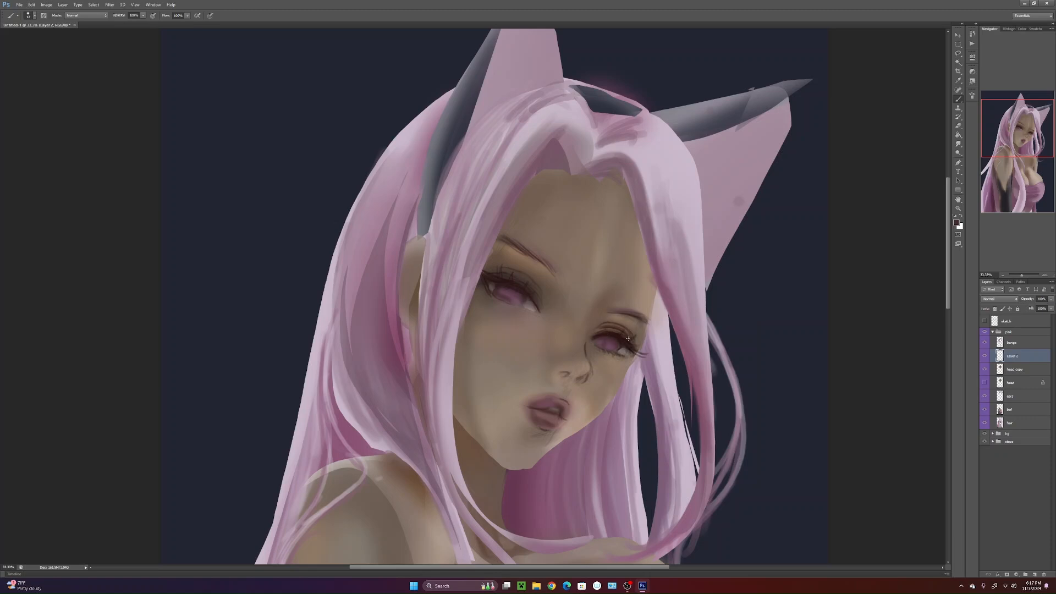
pyautogui.keyDown('alt'); pyautogui.click(618, 339); pyautogui.keyUp('alt')
pyautogui.keyDown('alt'); pyautogui.click(624, 341); pyautogui.keyUp('alt')
pyautogui.keyDown('alt'); pyautogui.click(621, 339); pyautogui.keyUp('alt')
pyautogui.keyDown('alt'); pyautogui.click(623, 343); pyautogui.keyUp('alt')
# - Sample a near-black tone from the far eye, change the brush size, and redraw the nostrils
pyautogui.click(1047, 273)
pyautogui.moveTo(683, 364); pyautogui.dragTo(613, 322)
pyautogui.keyDown('alt'); pyautogui.click(613, 334); pyautogui.keyUp('alt')
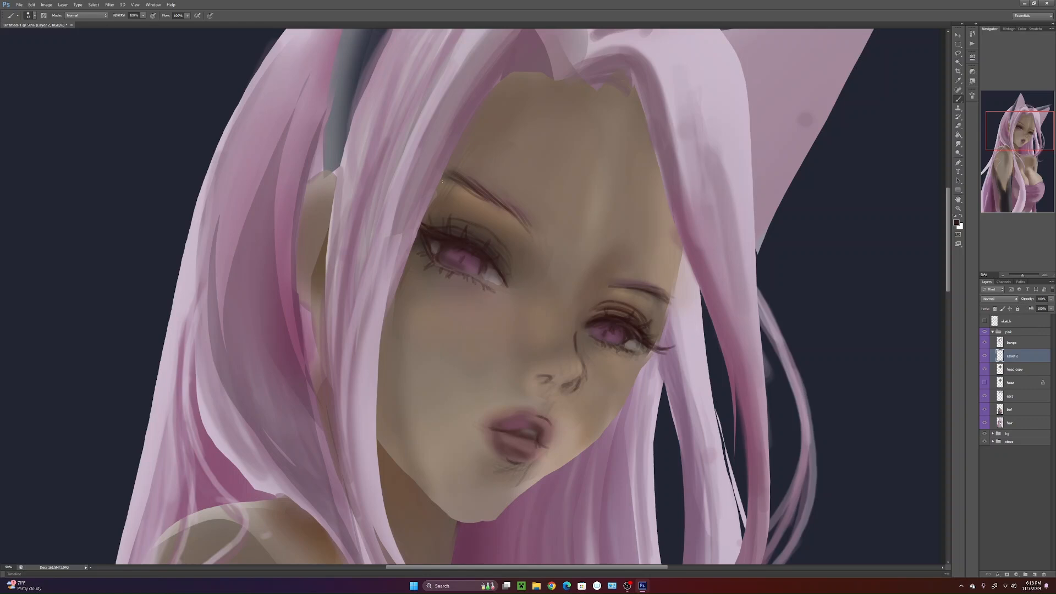
pyautogui.rightClick(542, 380)
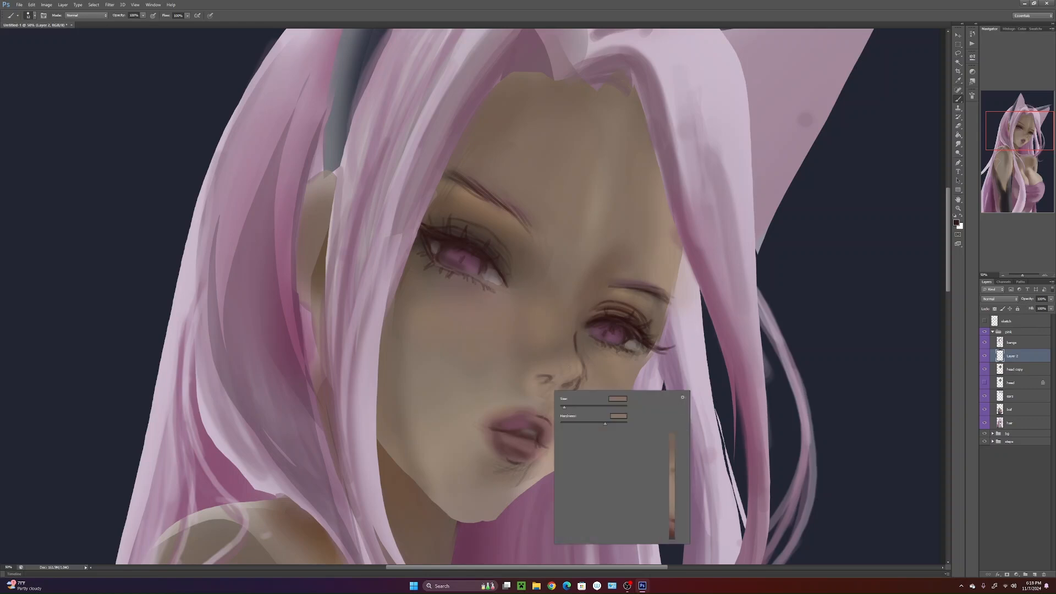
pyautogui.click(569, 408)
pyautogui.press('Return')
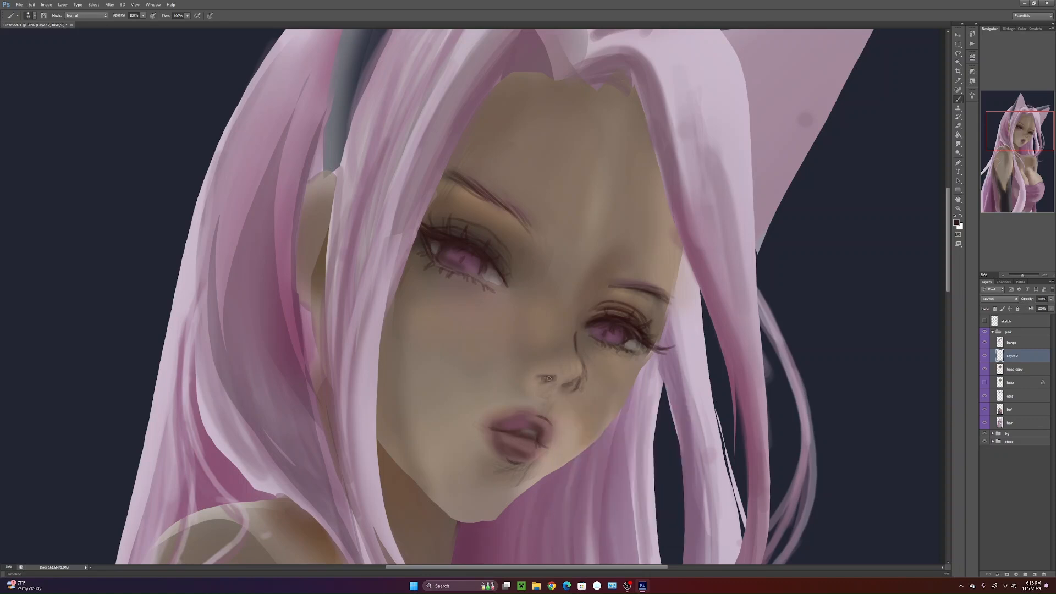
pyautogui.moveTo(554, 378); pyautogui.dragTo(553, 376)
pyautogui.keyDown('alt'); pyautogui.click(549, 383); pyautogui.keyUp('alt')
pyautogui.moveTo(553, 380); pyautogui.dragTo(552, 379)
pyautogui.moveTo(567, 388); pyautogui.dragTo(573, 381)
# - Thicken the shadow along the far side of the nose from the inner eye corner with a sampled tone
pyautogui.keyDown('alt'); pyautogui.click(578, 343); pyautogui.keyUp('alt')
pyautogui.moveTo(586, 362); pyautogui.dragTo(589, 372)
pyautogui.moveTo(631, 401); pyautogui.dragTo(634, 391)
pyautogui.moveTo(640, 310); pyautogui.dragTo(643, 318)
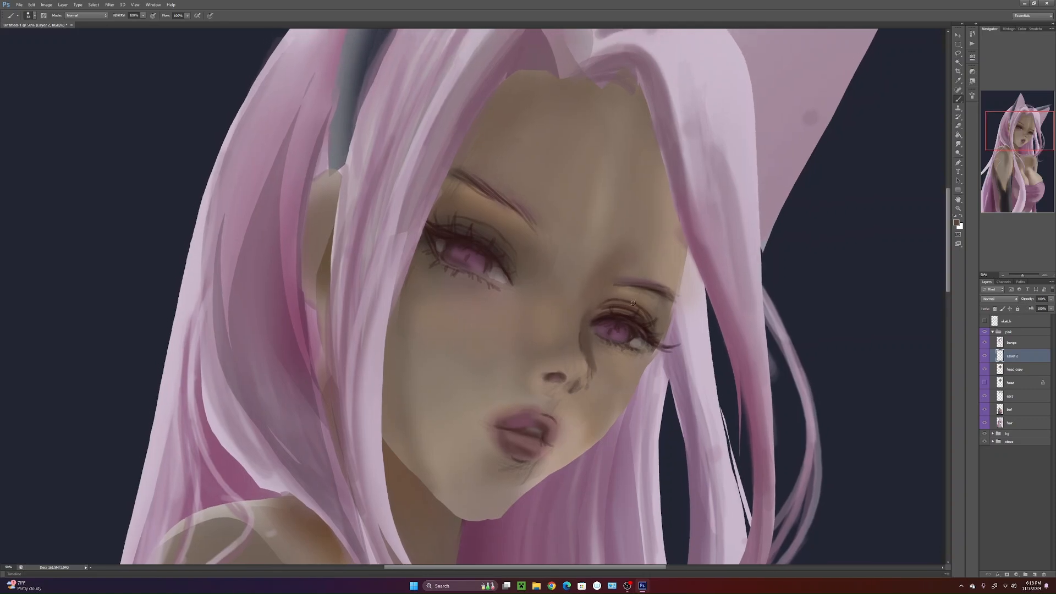
# - Enlarge the soft brush and shade the far eye's upper lid with a sampled brown tone
pyautogui.keyDown('alt'); pyautogui.click(587, 320); pyautogui.keyUp('alt')
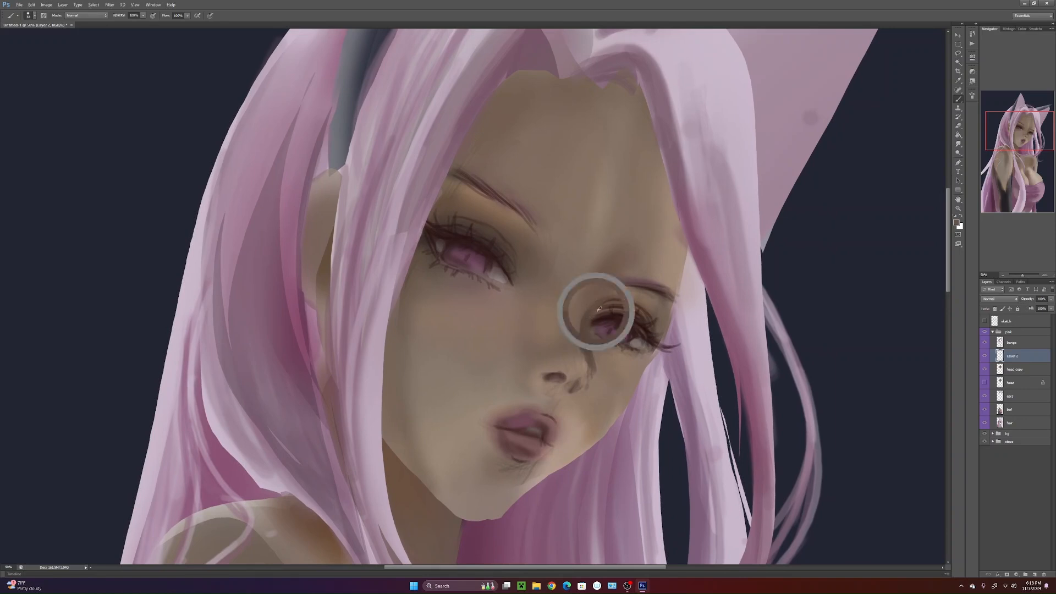
pyautogui.rightClick(625, 315)
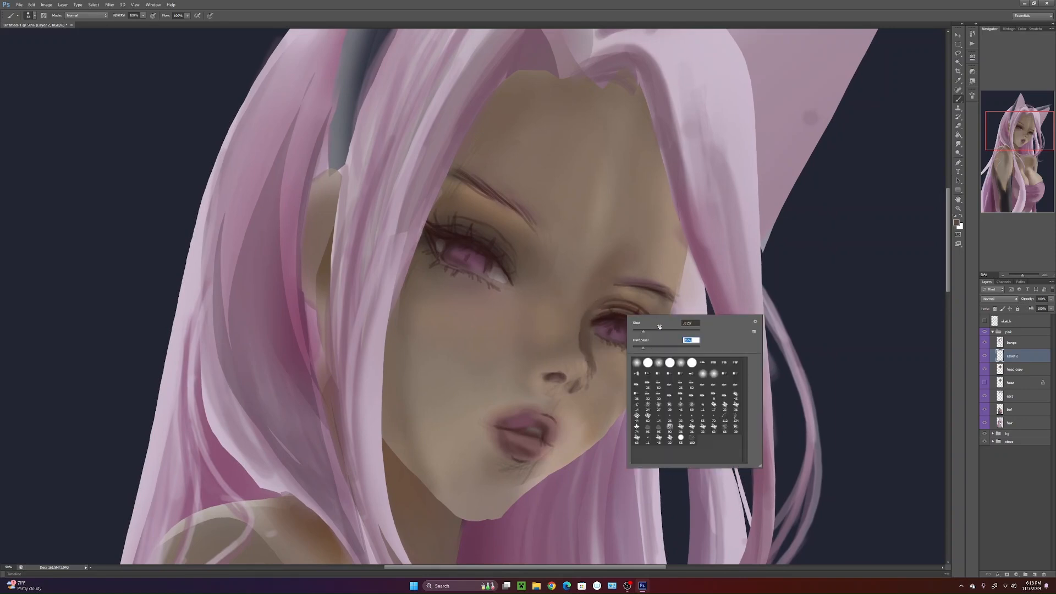
pyautogui.click(696, 300)
pyautogui.rightClick(614, 344)
pyautogui.click(659, 361)
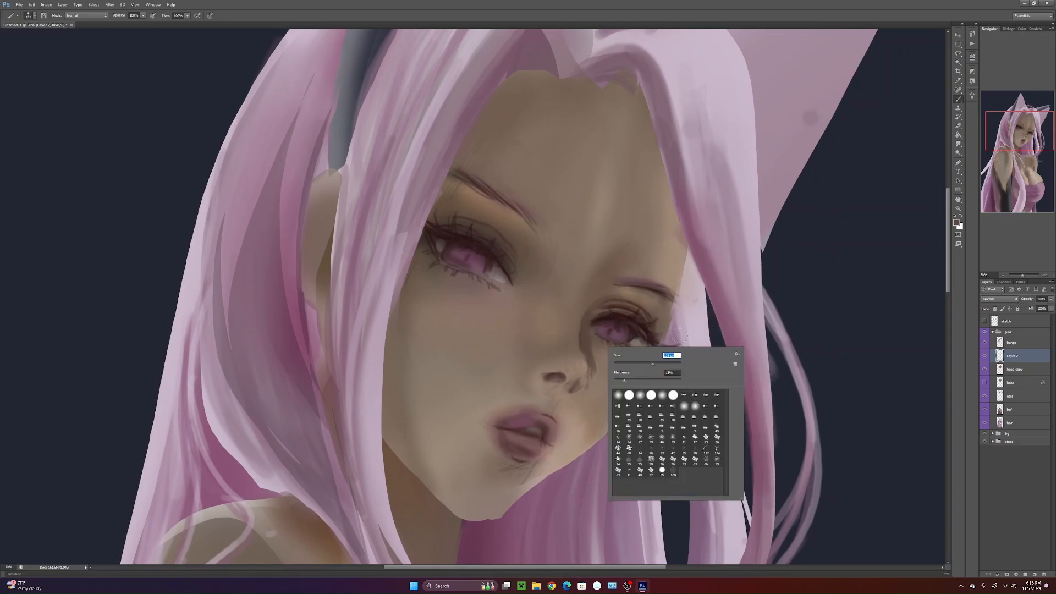
pyautogui.click(683, 322)
pyautogui.keyDown('alt'); pyautogui.click(621, 317); pyautogui.keyUp('alt')
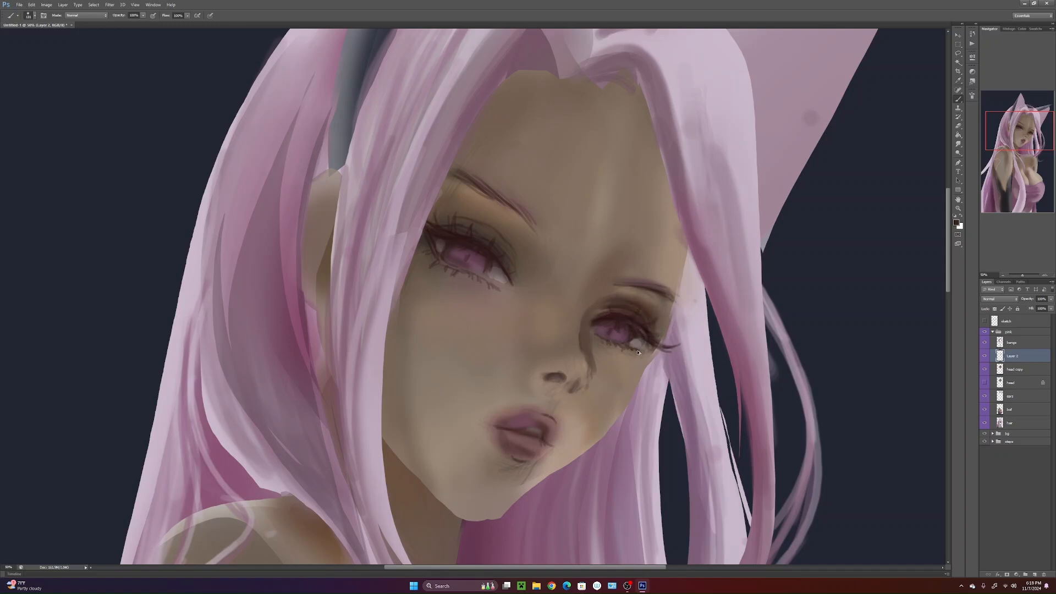
# - Brush smoky eyeshadow over both upper lids, using dark navy sampled from the background and a tone from the far eye
pyautogui.keyDown('alt'); pyautogui.click(713, 280); pyautogui.keyUp('alt')
pyautogui.keyDown('alt'); pyautogui.click(801, 256); pyautogui.keyUp('alt')
pyautogui.moveTo(429, 245)
pyautogui.mouseDown()
pyautogui.moveTo(475, 235)
pyautogui.moveTo(443, 225)
pyautogui.mouseUp()
pyautogui.moveTo(659, 312)
pyautogui.mouseDown()
pyautogui.moveTo(633, 310)
pyautogui.moveTo(658, 349)
pyautogui.moveTo(649, 325)
pyautogui.moveTo(663, 331)
pyautogui.moveTo(646, 307)
pyautogui.moveTo(611, 319)
pyautogui.moveTo(627, 318)
pyautogui.moveTo(604, 313)
pyautogui.mouseUp()
pyautogui.keyDown('alt'); pyautogui.click(613, 328); pyautogui.keyUp('alt')
pyautogui.moveTo(482, 243); pyautogui.dragTo(446, 233)
# - Tint the lower lip pink with a tone sampled from the shaded hair
pyautogui.moveTo(705, 452)
pyautogui.mouseDown()
pyautogui.moveTo(648, 356)
pyautogui.moveTo(653, 400)
pyautogui.mouseUp()
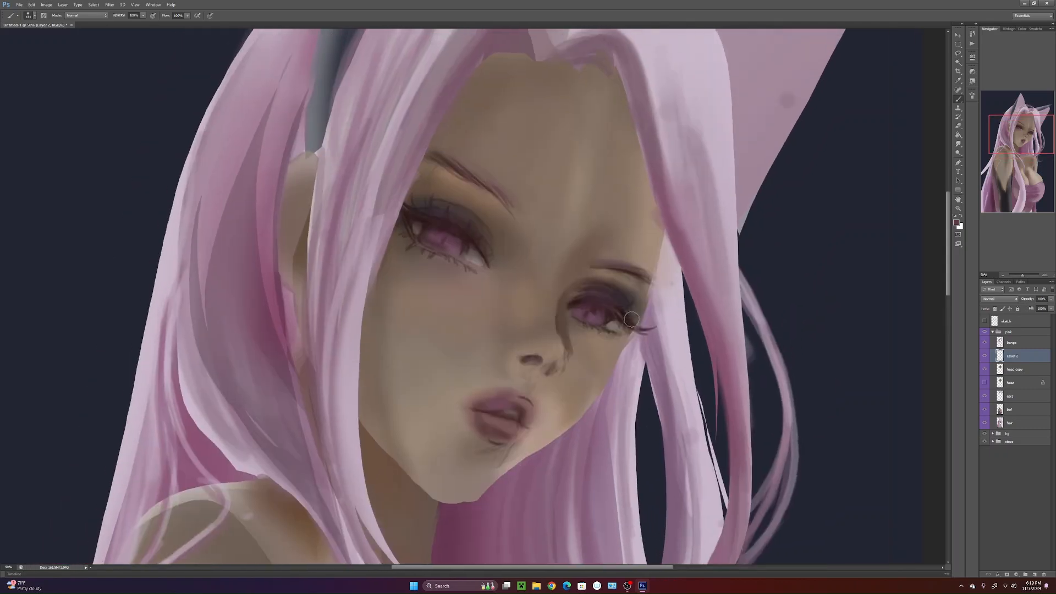
pyautogui.press('alt')
pyautogui.moveTo(499, 405); pyautogui.dragTo(508, 403)
pyautogui.keyDown('alt'); pyautogui.click(273, 312); pyautogui.keyUp('alt')
pyautogui.moveTo(493, 407)
pyautogui.mouseDown()
pyautogui.moveTo(499, 439)
pyautogui.moveTo(512, 430)
pyautogui.mouseUp()
pyautogui.moveTo(657, 402); pyautogui.dragTo(687, 375)
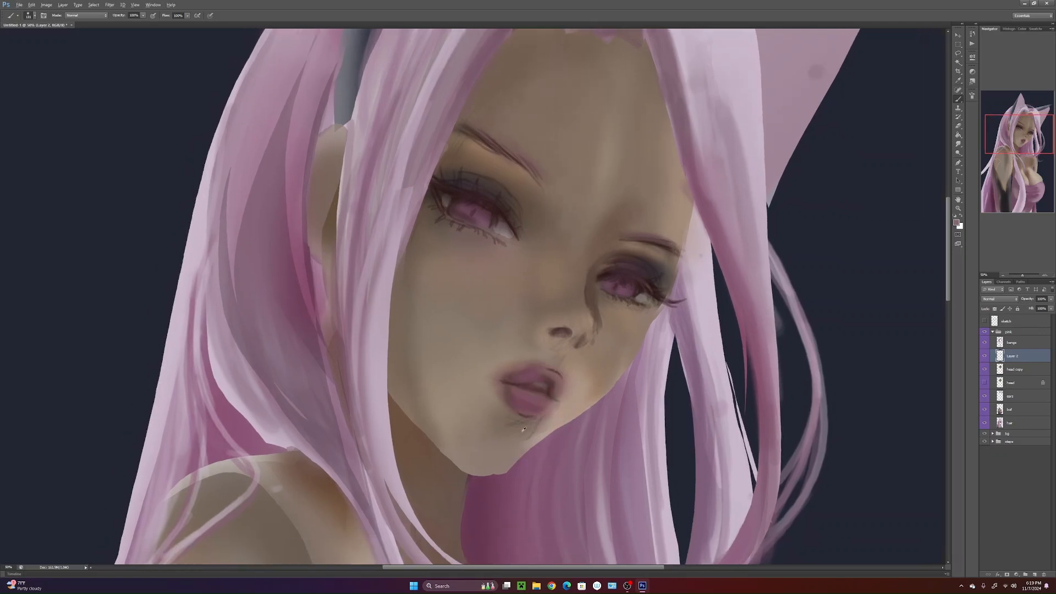
# - Paint a soft shadow beneath the lower lip with sampled skin tones and merge the layer down into the head copy
pyautogui.keyDown('alt'); pyautogui.click(598, 314); pyautogui.keyUp('alt')
pyautogui.moveTo(517, 436)
pyautogui.mouseDown()
pyautogui.moveTo(525, 424)
pyautogui.moveTo(509, 429)
pyautogui.moveTo(542, 431)
pyautogui.mouseUp()
pyautogui.keyDown('alt'); pyautogui.click(541, 428); pyautogui.keyUp('alt')
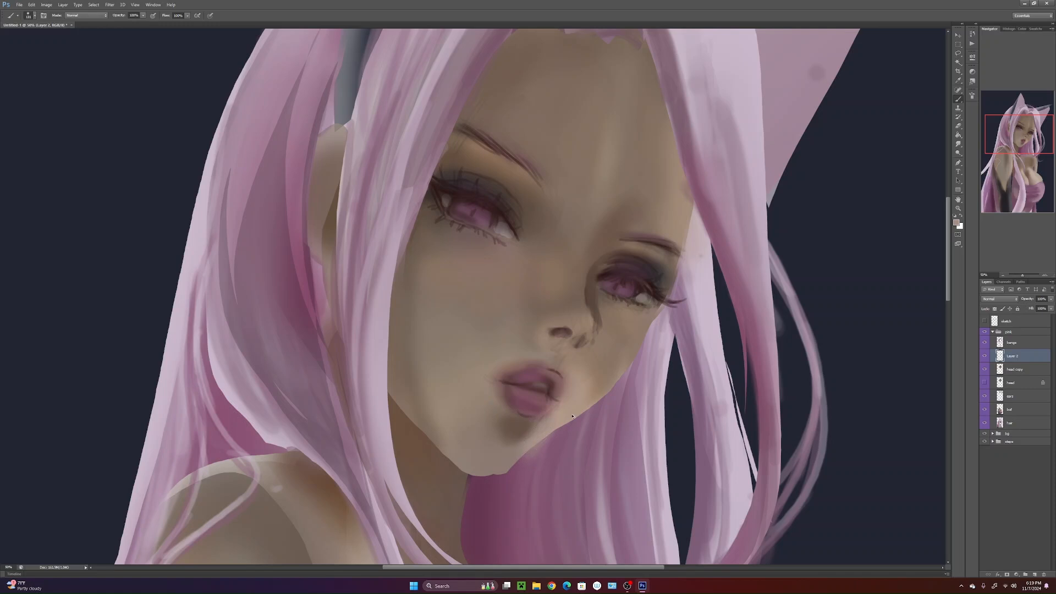
pyautogui.keyDown('alt'); pyautogui.click(1003, 362); pyautogui.keyUp('alt')
pyautogui.hotkey('ctrl', 'e')
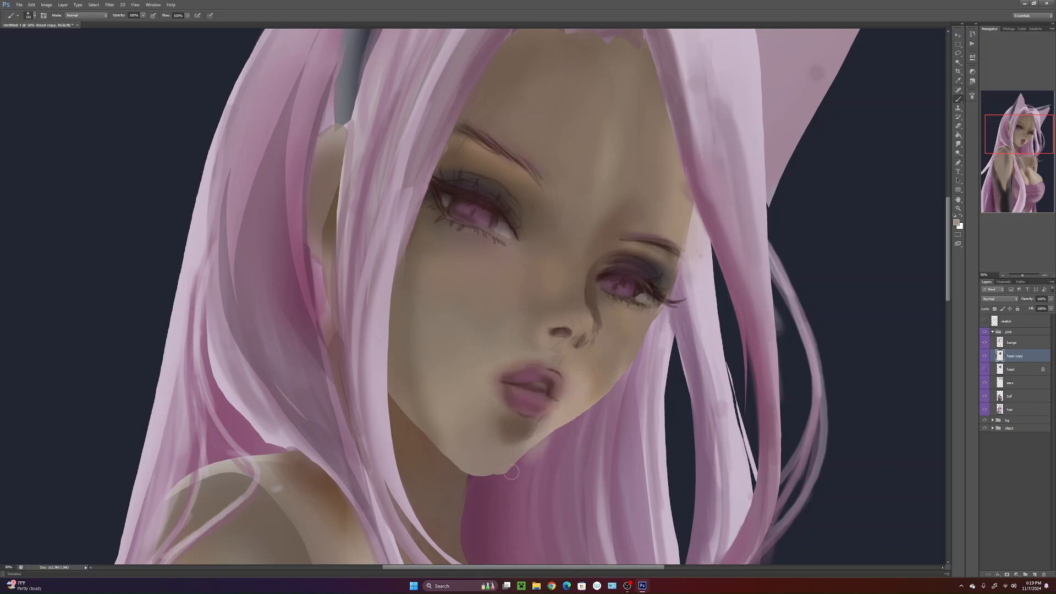
# - Lock the head copy layer's transparent pixels and blend the skin around the near mouth corner and below the lower lip
pyautogui.click(995, 309)
pyautogui.press('/')
pyautogui.click(995, 309)
pyautogui.keyDown('alt'); pyautogui.click(521, 435); pyautogui.keyUp('alt')
pyautogui.moveTo(511, 436); pyautogui.dragTo(498, 425)
pyautogui.moveTo(487, 374); pyautogui.dragTo(490, 374)
pyautogui.keyDown('alt'); pyautogui.click(503, 356); pyautogui.keyUp('alt')
pyautogui.keyDown('alt'); pyautogui.click(486, 368); pyautogui.keyUp('alt')
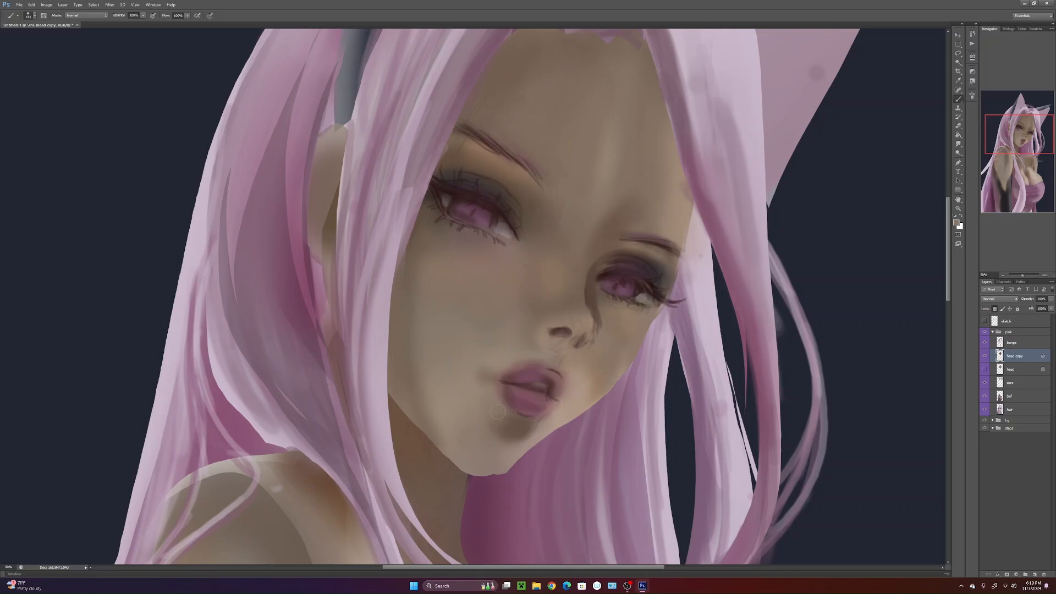
pyautogui.keyDown('alt'); pyautogui.click(504, 434); pyautogui.keyUp('alt')
pyautogui.moveTo(527, 427); pyautogui.dragTo(497, 428)
pyautogui.keyDown('alt'); pyautogui.click(540, 426); pyautogui.keyUp('alt')
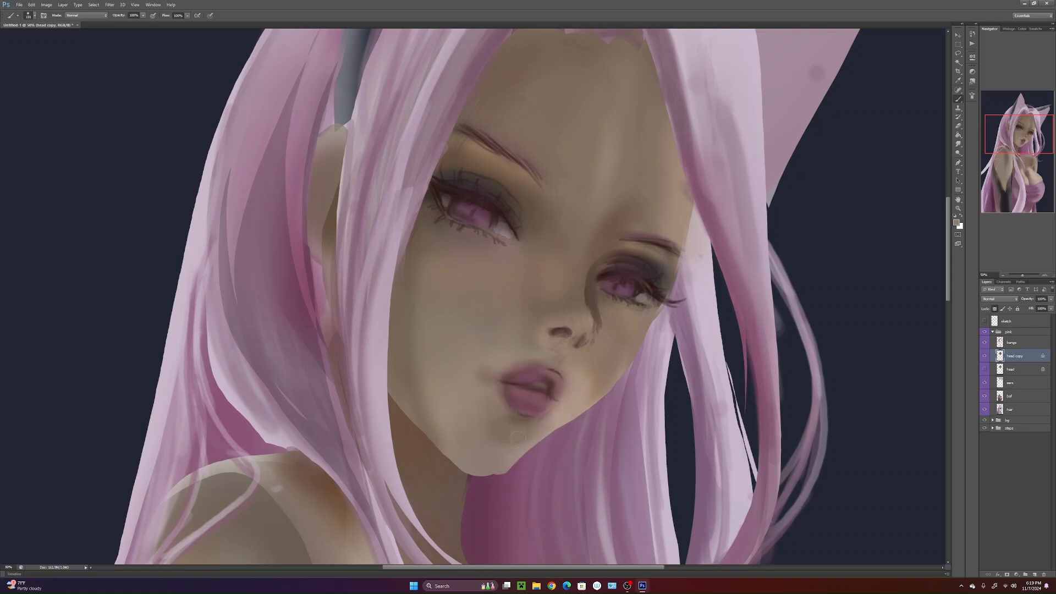
# - Reduce the brush size and refine the shadow along the lower lip's underside with sampled lip and skin tones
pyautogui.rightClick(529, 402)
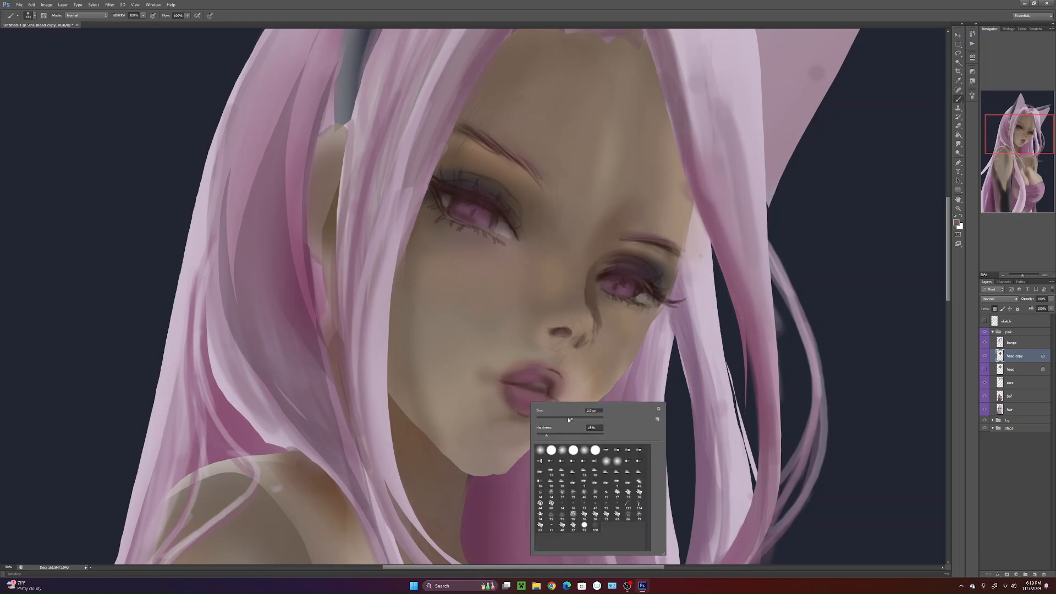
pyautogui.moveTo(572, 419); pyautogui.dragTo(567, 419)
pyautogui.click(573, 385)
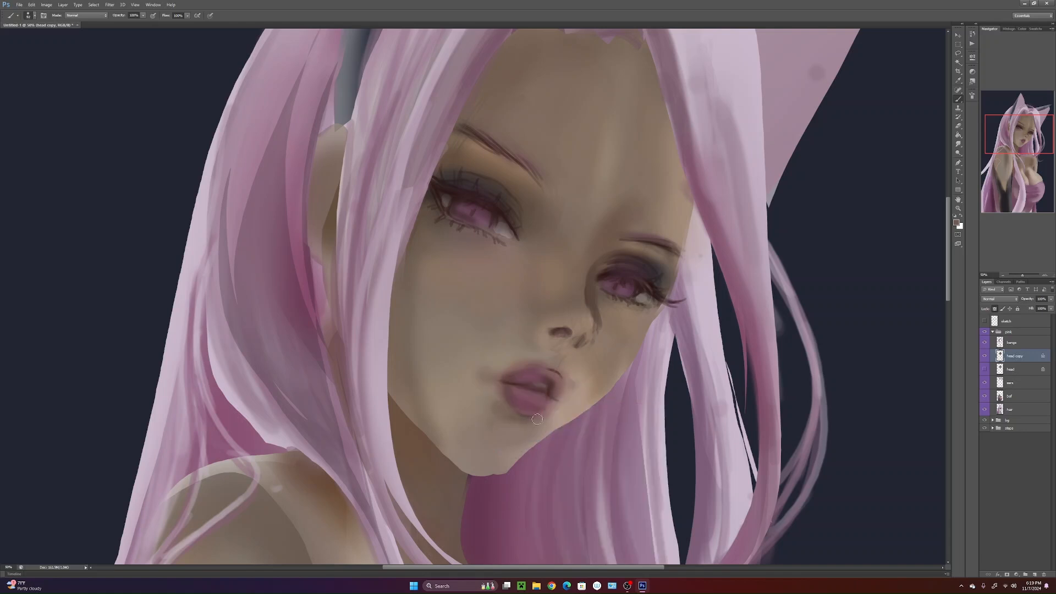
pyautogui.moveTo(498, 409); pyautogui.dragTo(538, 417)
pyautogui.keyDown('alt'); pyautogui.click(500, 401); pyautogui.keyUp('alt')
pyautogui.keyDown('alt'); pyautogui.click(484, 408); pyautogui.keyUp('alt')
pyautogui.keyDown('alt'); pyautogui.click(525, 416); pyautogui.keyUp('alt')
pyautogui.keyDown('alt'); pyautogui.click(573, 370); pyautogui.keyUp('alt')
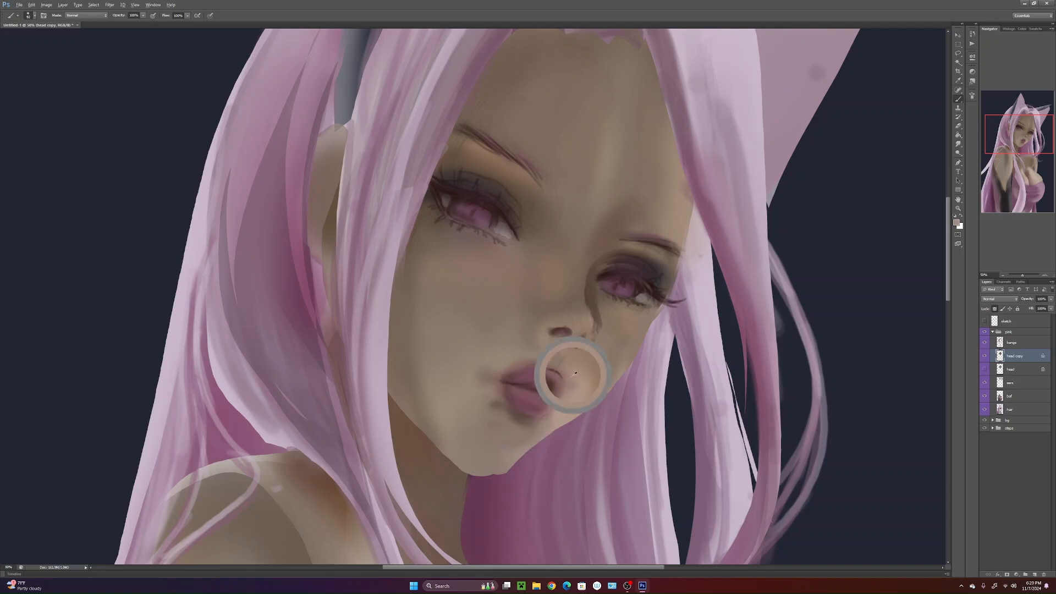
# - Soften the nostrils and blend the far nose wing with sampled skin tones, enlarging the brush for the wing
pyautogui.keyDown('alt'); pyautogui.click(568, 333); pyautogui.keyUp('alt')
pyautogui.moveTo(567, 332)
pyautogui.mouseDown()
pyautogui.moveTo(556, 332)
pyautogui.moveTo(575, 338)
pyautogui.moveTo(572, 347)
pyautogui.mouseUp()
pyautogui.keyDown('alt'); pyautogui.click(566, 338); pyautogui.keyUp('alt')
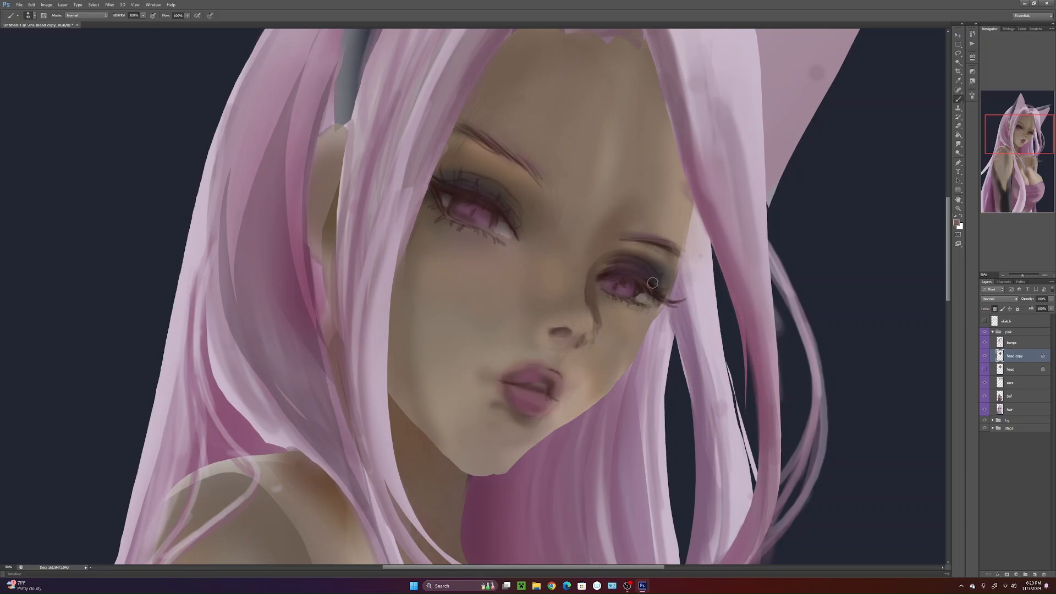
pyautogui.rightClick(559, 252)
pyautogui.moveTo(586, 269); pyautogui.dragTo(593, 269)
pyautogui.click(634, 243)
pyautogui.keyDown('alt'); pyautogui.click(575, 326); pyautogui.keyUp('alt')
pyautogui.moveTo(572, 329)
pyautogui.mouseDown()
pyautogui.moveTo(577, 359)
pyautogui.moveTo(587, 353)
pyautogui.moveTo(566, 412)
pyautogui.moveTo(590, 347)
pyautogui.moveTo(569, 414)
pyautogui.moveTo(589, 358)
pyautogui.mouseUp()
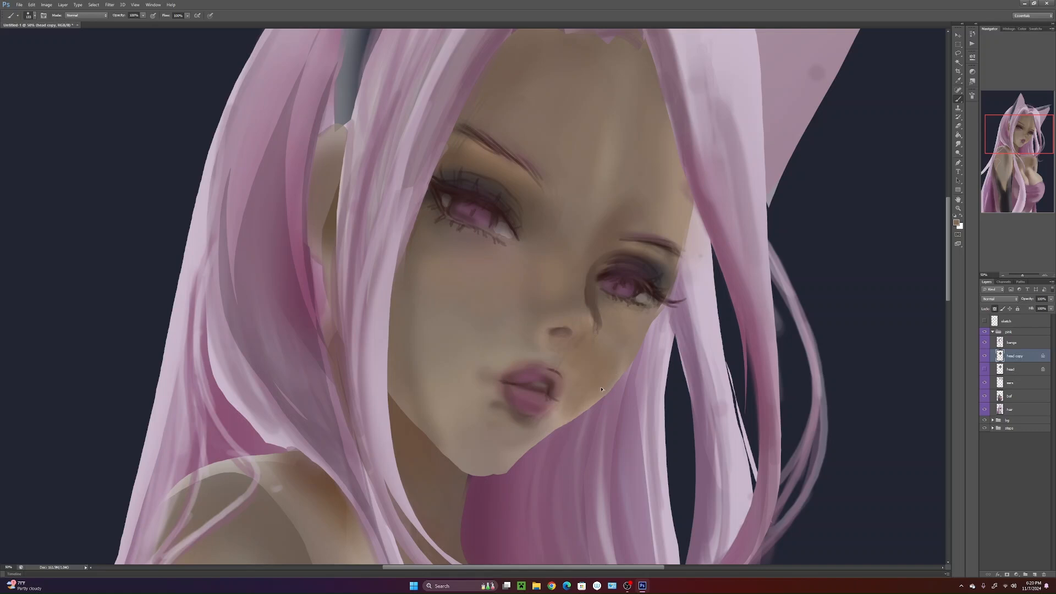
# - Choose a lighter skin color, adjust the brush size, and brighten the skin beside the nose and the far mouth corner
pyautogui.click(957, 222)
pyautogui.click(730, 365)
pyautogui.click(860, 341)
pyautogui.click(573, 400)
pyautogui.rightClick(566, 382)
pyautogui.click(618, 399)
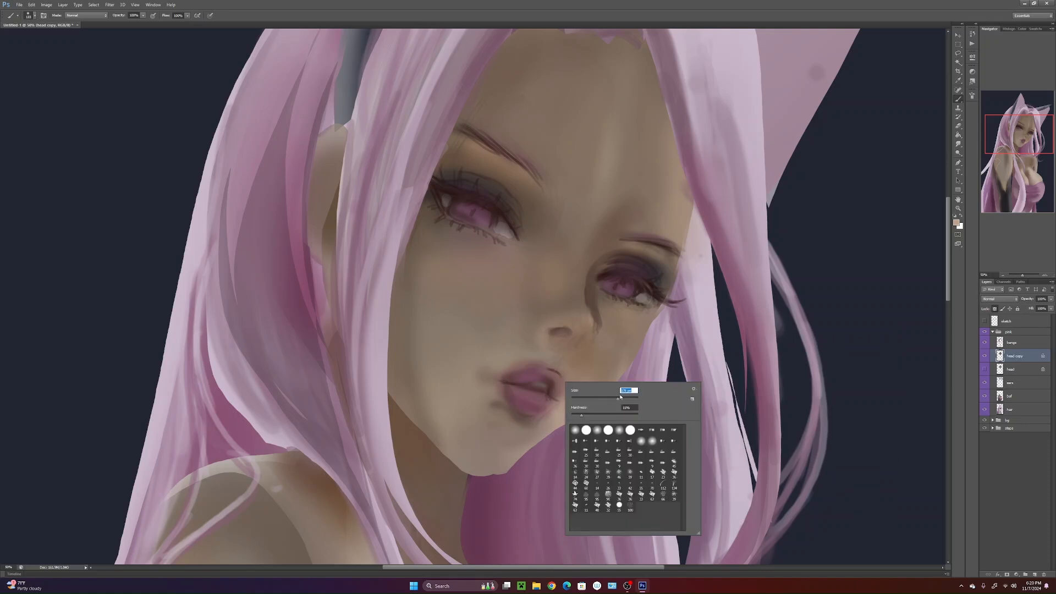
pyautogui.click(644, 330)
pyautogui.moveTo(579, 392); pyautogui.dragTo(586, 345)
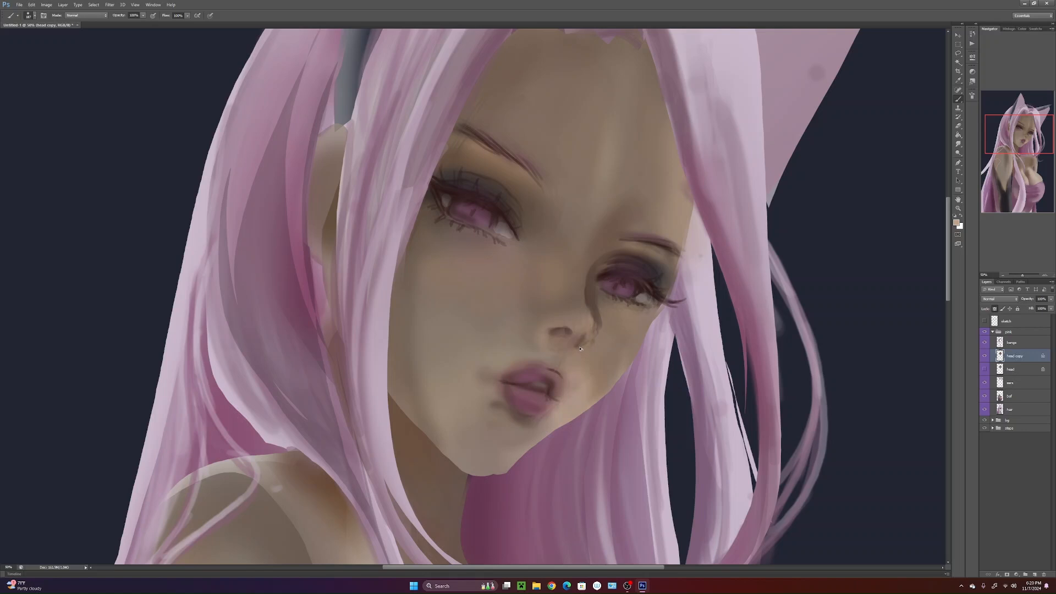
pyautogui.moveTo(581, 349)
pyautogui.mouseDown()
pyautogui.moveTo(567, 336)
pyautogui.moveTo(589, 353)
pyautogui.mouseUp()
pyautogui.moveTo(567, 391); pyautogui.dragTo(600, 384)
# - Shade beneath the far eye with sampled tones, lassoing the eye area to contain the shadow beside the nose, and deselect
pyautogui.keyDown('alt'); pyautogui.click(600, 313); pyautogui.keyUp('alt')
pyautogui.moveTo(595, 308)
pyautogui.mouseDown()
pyautogui.moveTo(614, 313)
pyautogui.moveTo(605, 337)
pyautogui.moveTo(642, 322)
pyautogui.moveTo(624, 368)
pyautogui.moveTo(636, 320)
pyautogui.mouseUp()
pyautogui.keyDown('alt'); pyautogui.click(615, 312); pyautogui.keyUp('alt')
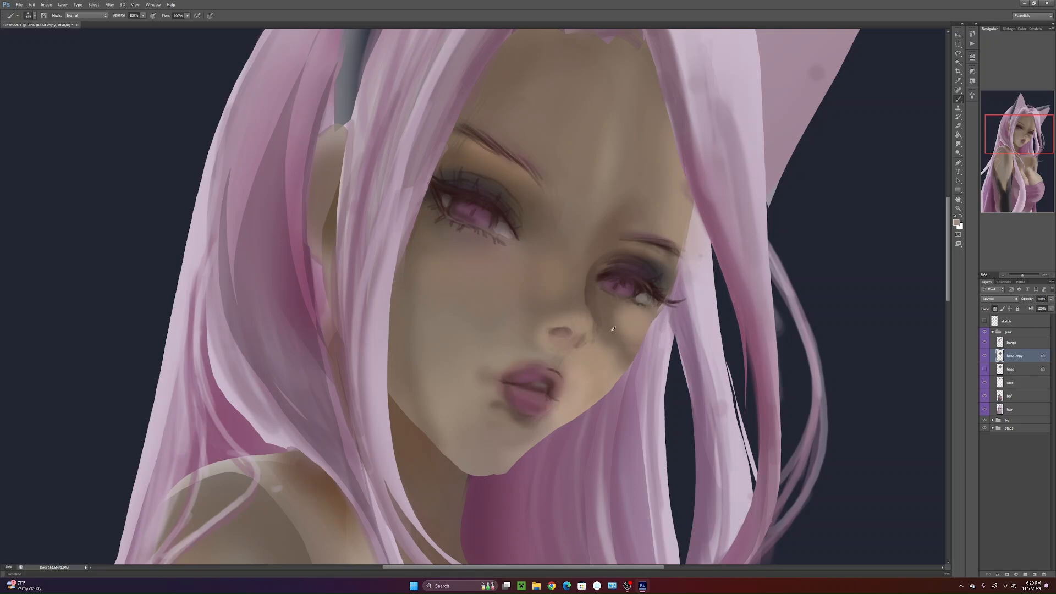
pyautogui.press('l')
pyautogui.moveTo(595, 266); pyautogui.dragTo(587, 314)
pyautogui.moveTo(661, 277); pyautogui.dragTo(652, 319)
pyautogui.press('b')
pyautogui.moveTo(592, 340)
pyautogui.mouseDown()
pyautogui.moveTo(604, 312)
pyautogui.moveTo(596, 265)
pyautogui.mouseUp()
pyautogui.hotkey('ctrl', 'd')
# - Blend the shadow on the far cheek below the eye with sampled skin and eye tones
pyautogui.moveTo(595, 459); pyautogui.dragTo(646, 434)
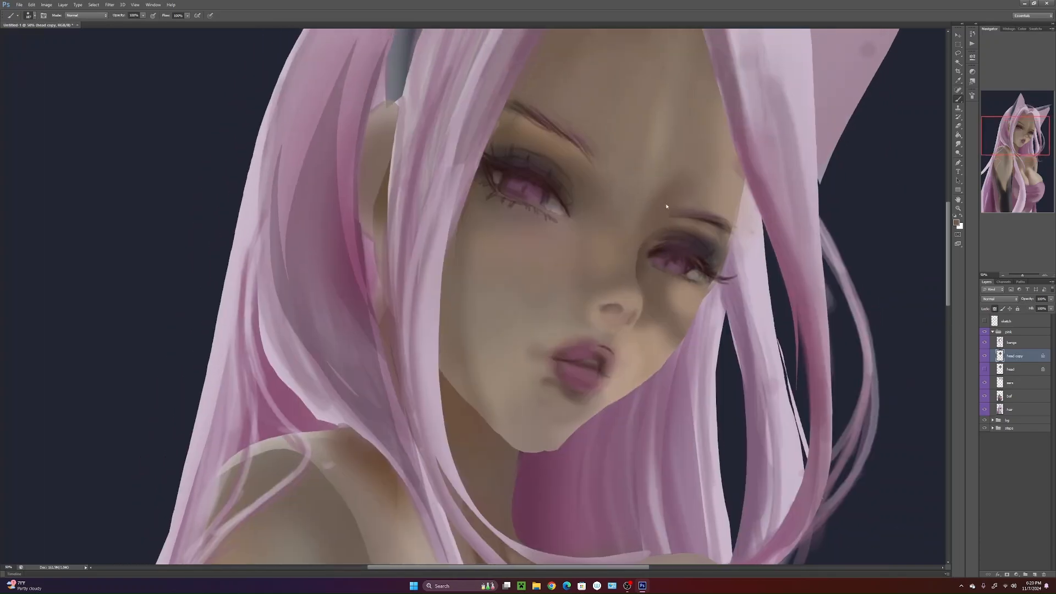
pyautogui.keyDown('alt'); pyautogui.click(652, 343); pyautogui.keyUp('alt')
pyautogui.moveTo(663, 317); pyautogui.dragTo(672, 325)
pyautogui.keyDown('alt'); pyautogui.click(663, 284); pyautogui.keyUp('alt')
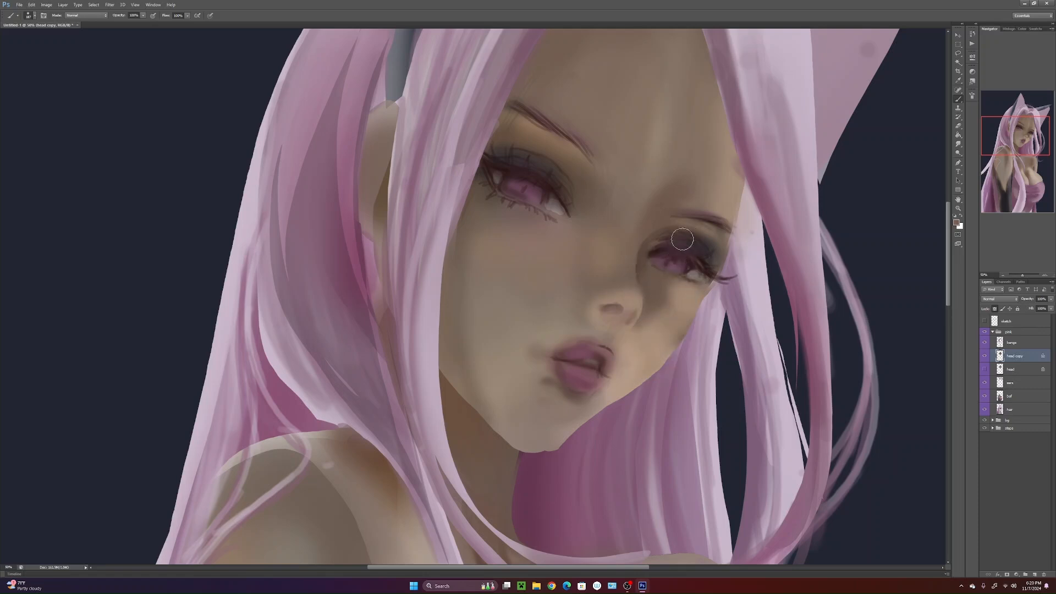
pyautogui.moveTo(663, 287)
pyautogui.mouseDown()
pyautogui.moveTo(676, 302)
pyautogui.moveTo(655, 291)
pyautogui.moveTo(678, 312)
pyautogui.mouseUp()
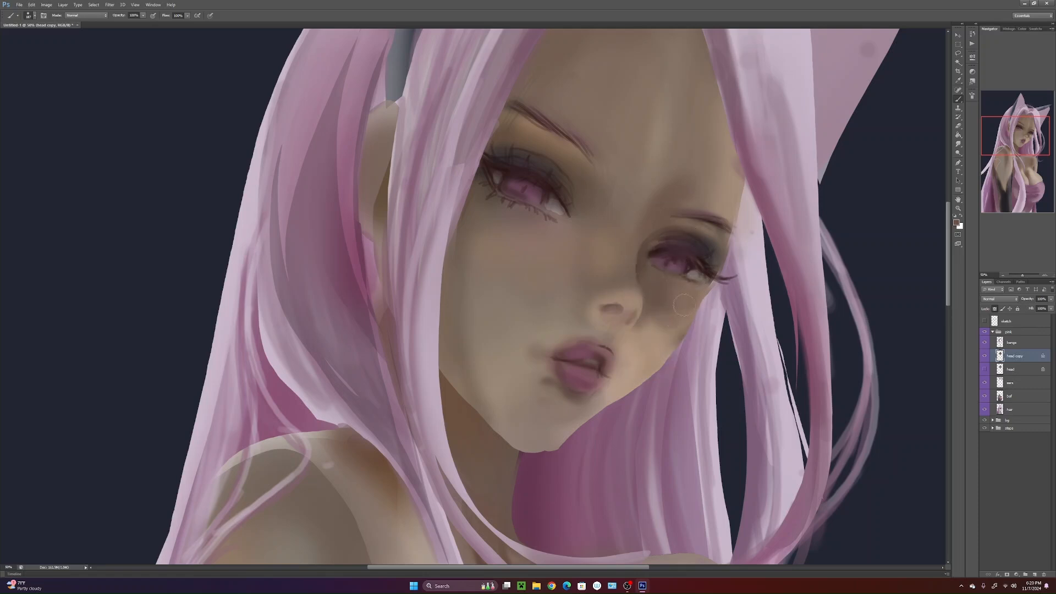
pyautogui.scroll(1, 675, 308)
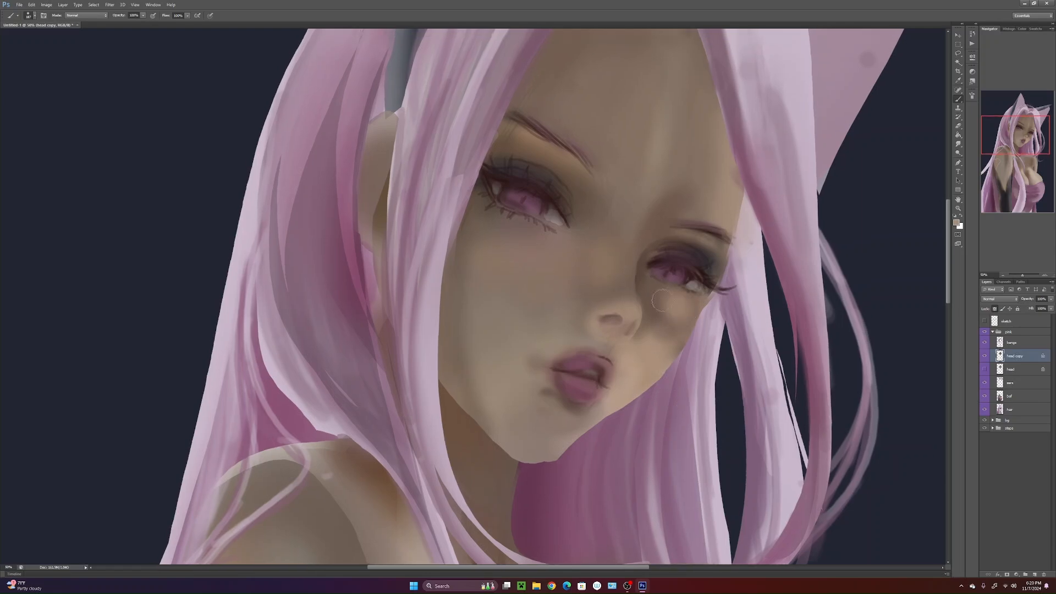
pyautogui.moveTo(407, 481); pyautogui.dragTo(455, 335)
pyautogui.moveTo(355, 478); pyautogui.dragTo(382, 413)
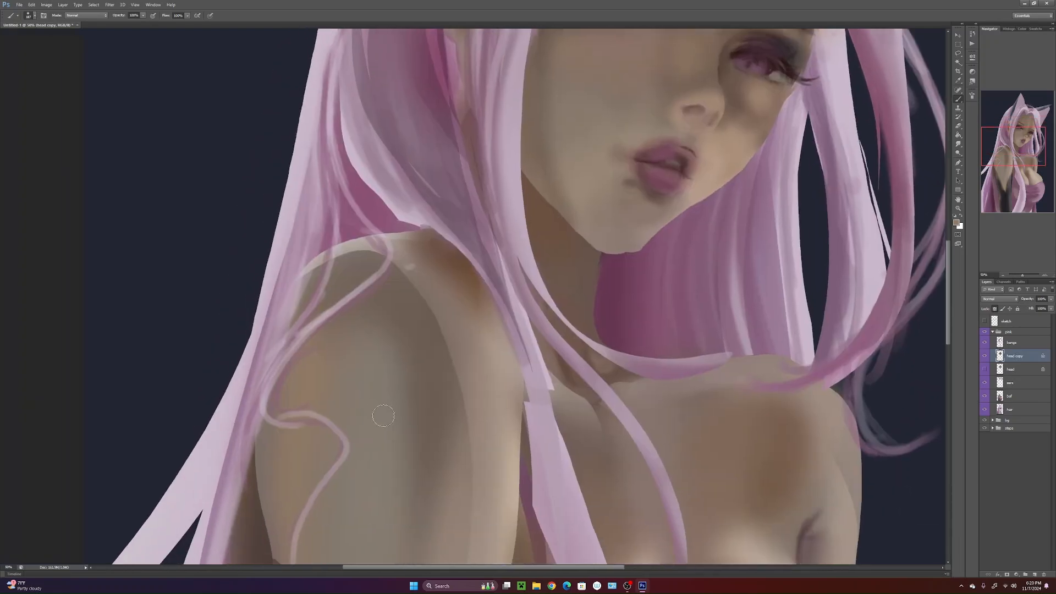
# - Adjust the brush size, shade the near cheek and jawline with a sampled tone, and lighten the chin with sampled far-cheek skin
pyautogui.moveTo(646, 300); pyautogui.dragTo(580, 445)
pyautogui.moveTo(637, 201); pyautogui.dragTo(629, 231)
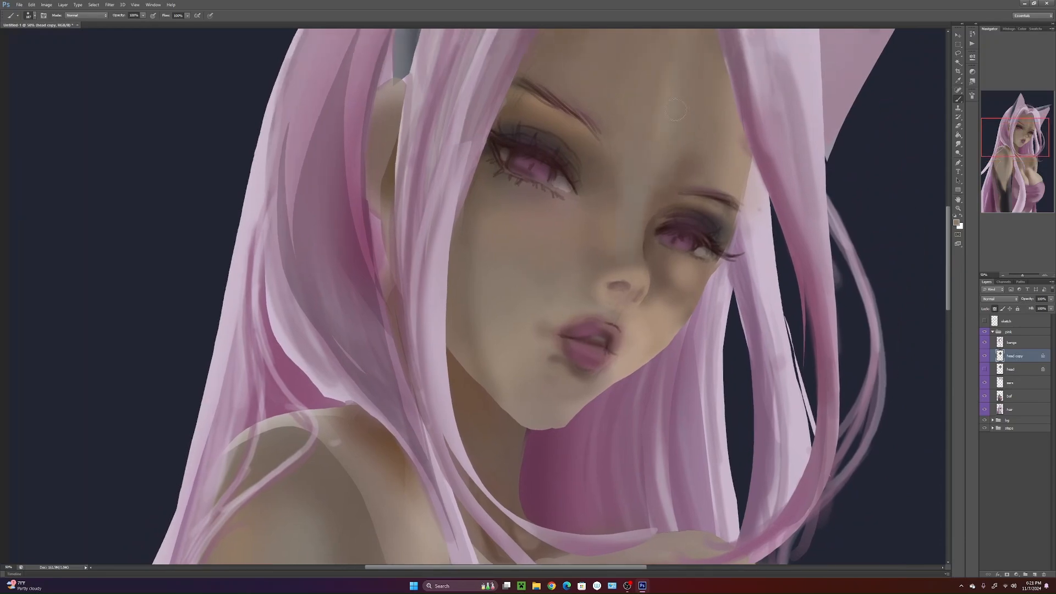
pyautogui.moveTo(734, 350); pyautogui.dragTo(699, 444)
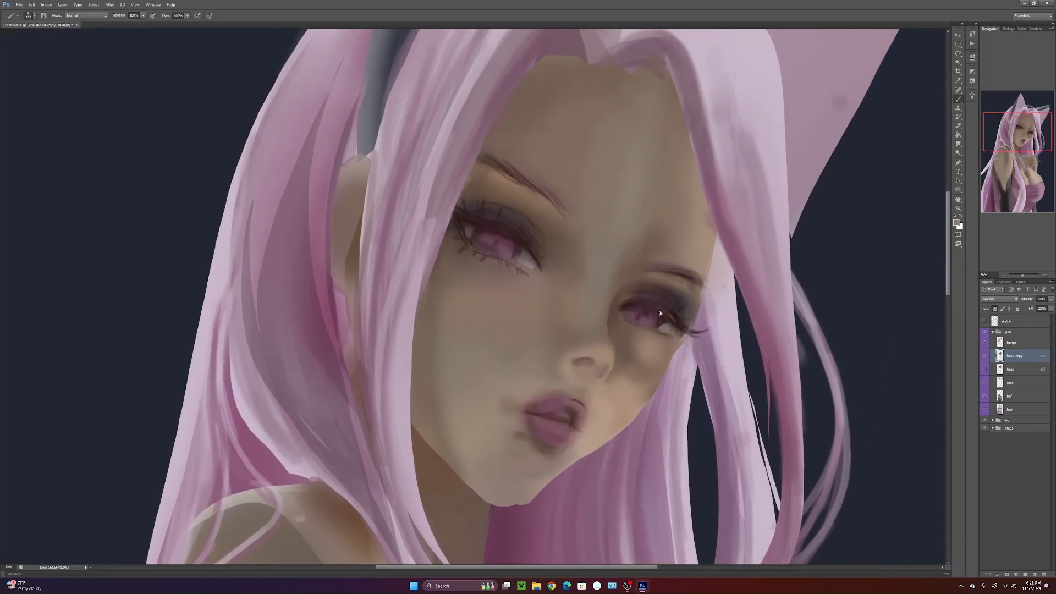
pyautogui.rightClick(613, 368)
pyautogui.click(611, 361)
pyautogui.click(645, 336)
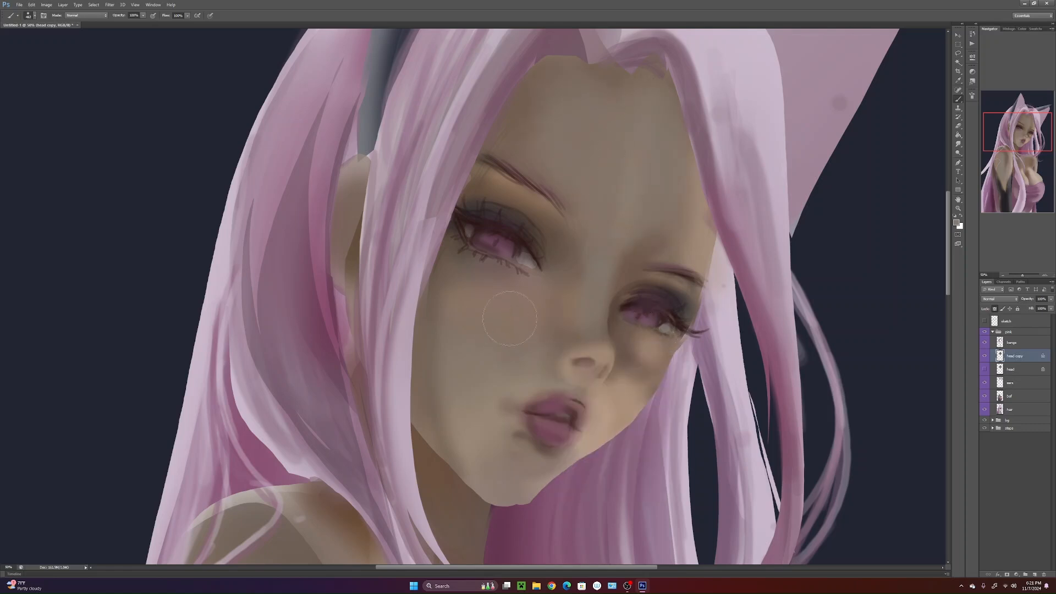
pyautogui.keyDown('alt'); pyautogui.click(447, 247); pyautogui.keyUp('alt')
pyautogui.moveTo(446, 248)
pyautogui.mouseDown()
pyautogui.moveTo(463, 267)
pyautogui.moveTo(427, 333)
pyautogui.moveTo(430, 419)
pyautogui.moveTo(514, 527)
pyautogui.mouseUp()
pyautogui.keyDown('alt'); pyautogui.click(603, 433); pyautogui.keyUp('alt')
pyautogui.moveTo(555, 465)
pyautogui.mouseDown()
pyautogui.moveTo(472, 527)
pyautogui.moveTo(455, 483)
pyautogui.moveTo(478, 484)
pyautogui.moveTo(457, 504)
pyautogui.mouseUp()
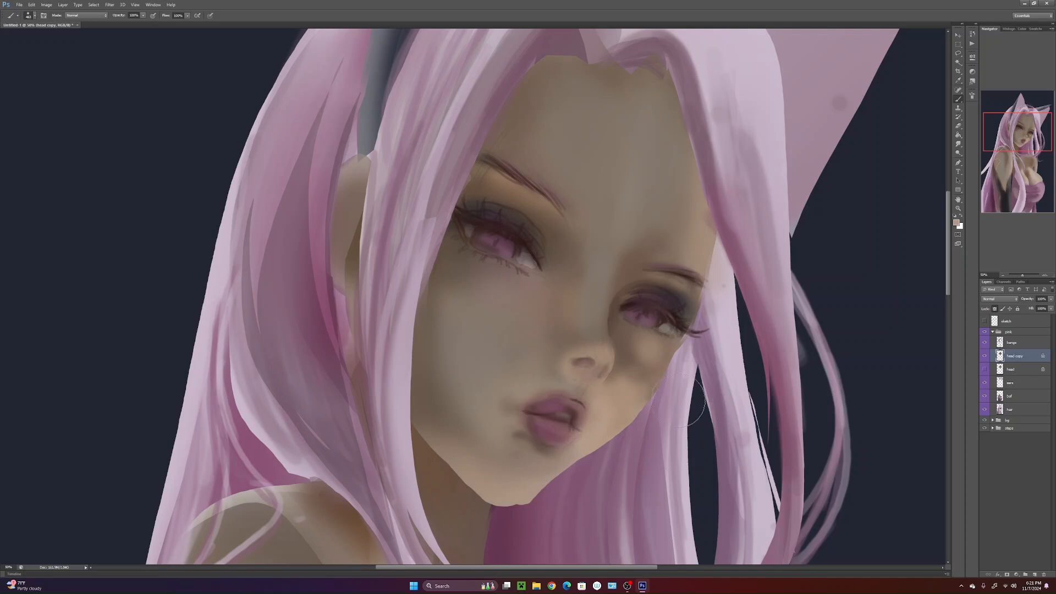
# - Lasso the face from the brows to the chin, unlock the head copy layer's transparent pixels, and deselect
pyautogui.moveTo(1023, 275)
pyautogui.mouseDown()
pyautogui.moveTo(1007, 276)
pyautogui.moveTo(1018, 283)
pyautogui.mouseUp()
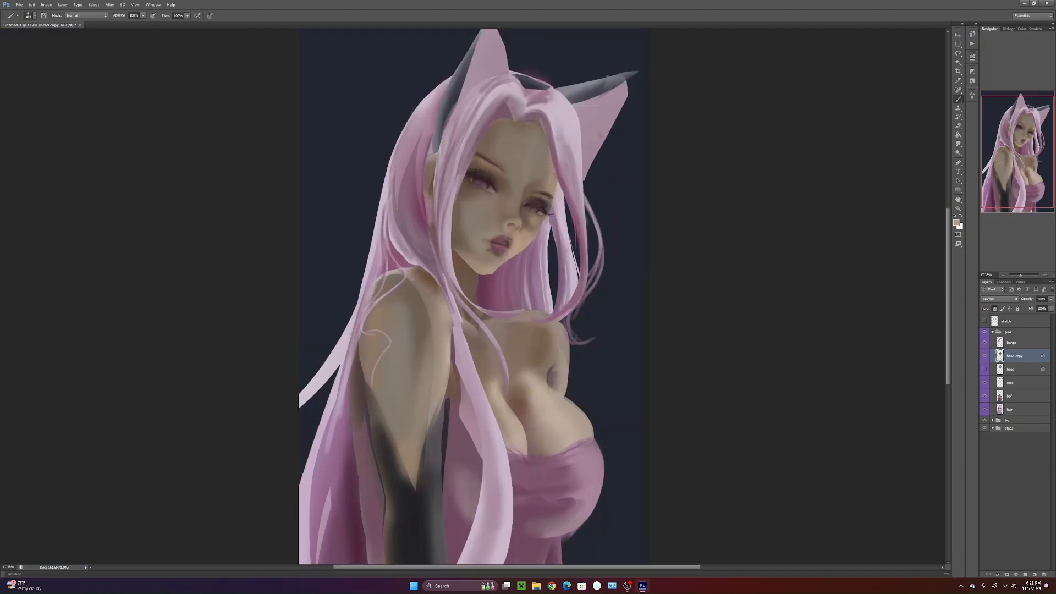
pyautogui.click(1045, 275)
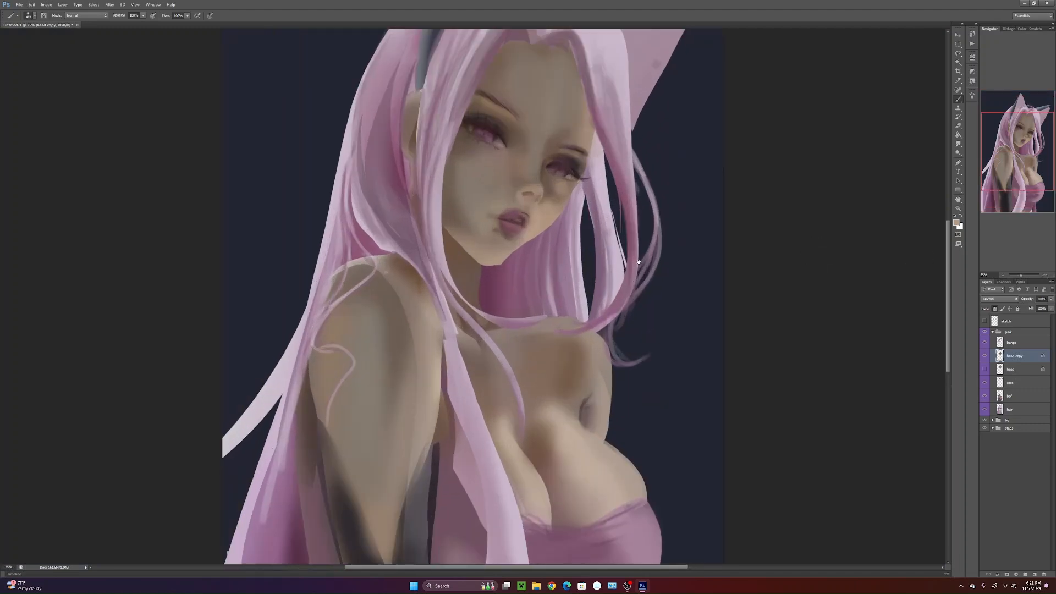
pyautogui.moveTo(639, 258); pyautogui.dragTo(623, 340)
pyautogui.press('l')
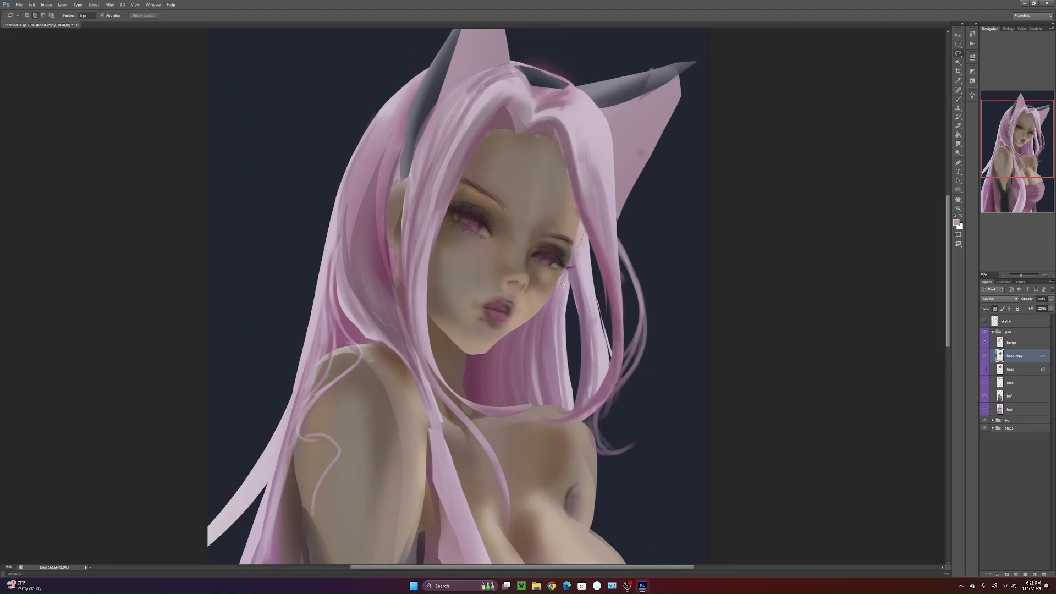
pyautogui.moveTo(473, 355); pyautogui.dragTo(585, 225)
pyautogui.hotkey('ctrl', 'z')
pyautogui.press('b')
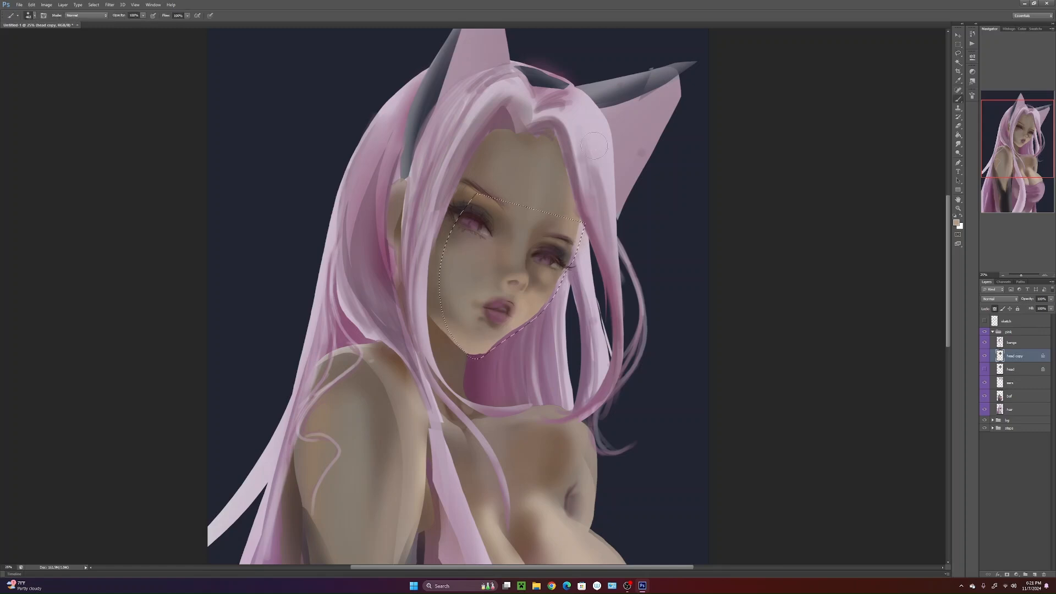
pyautogui.press('/')
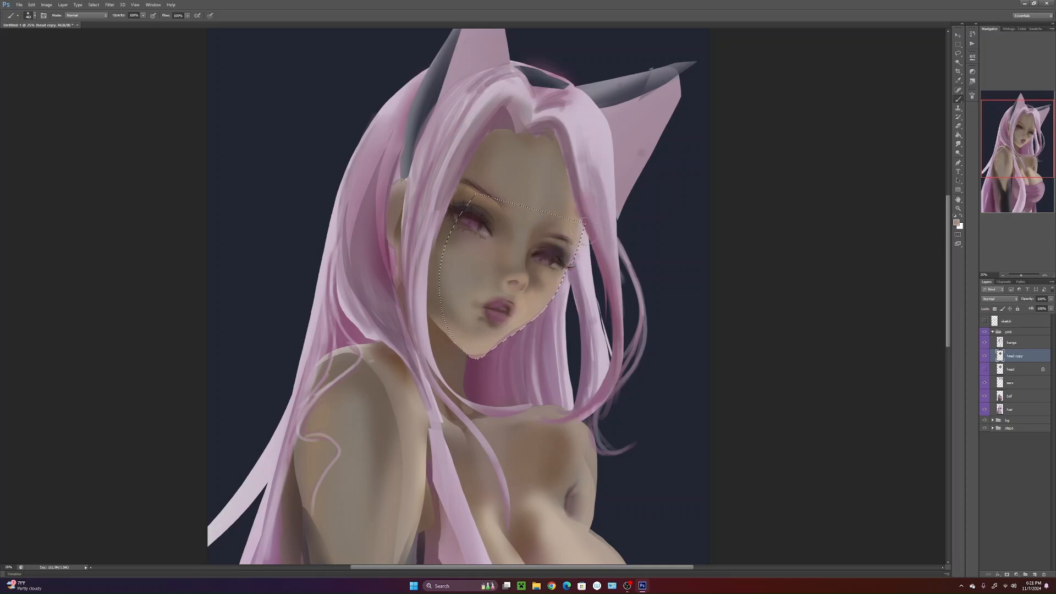
pyautogui.hotkey('ctrl', 'd')
pyautogui.moveTo(641, 461)
pyautogui.mouseDown()
pyautogui.moveTo(658, 450)
pyautogui.moveTo(658, 430)
pyautogui.moveTo(651, 462)
pyautogui.mouseUp()
pyautogui.hotkey('ctrl', 'z')
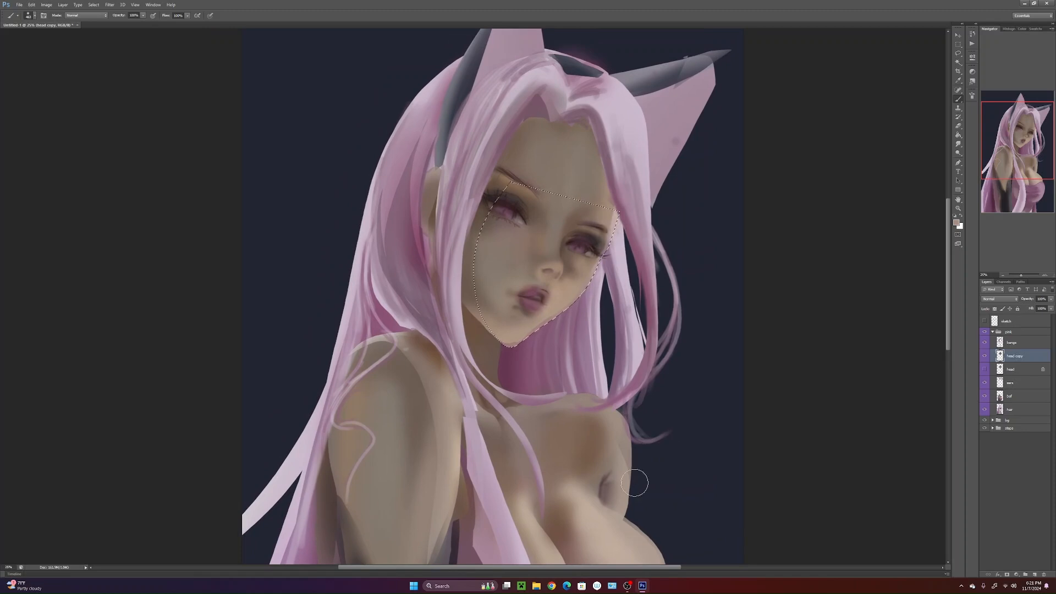
pyautogui.hotkey('ctrl', 'd')
pyautogui.hotkey('ctrl', 'z')
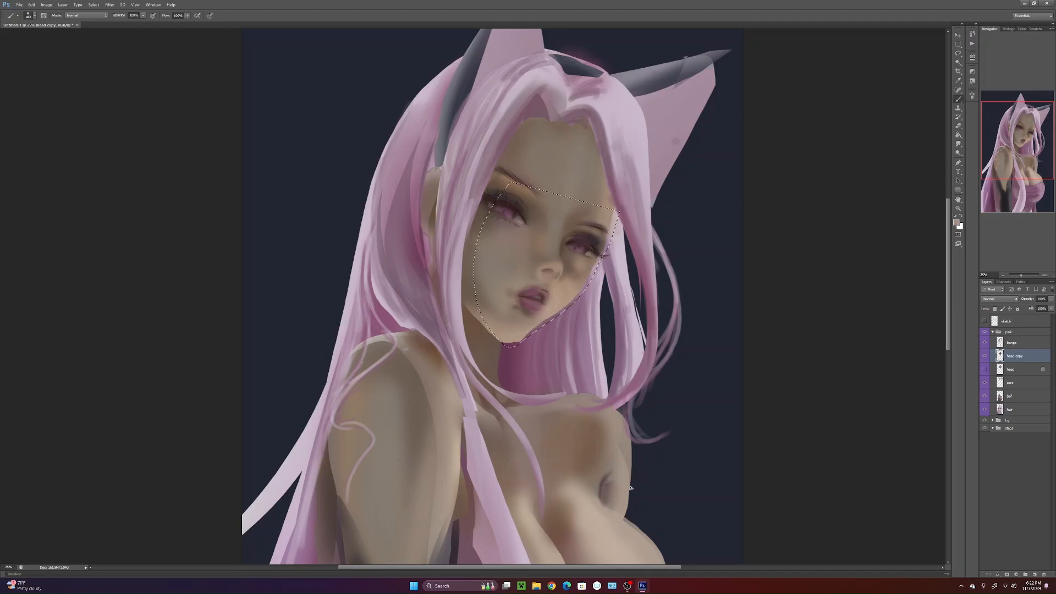
pyautogui.hotkey('ctrl', 'd')
# - Copy the lassoed face onto a new layer and warp it, nudging the near eye inward and the mouth toward the near cheek
pyautogui.press('l')
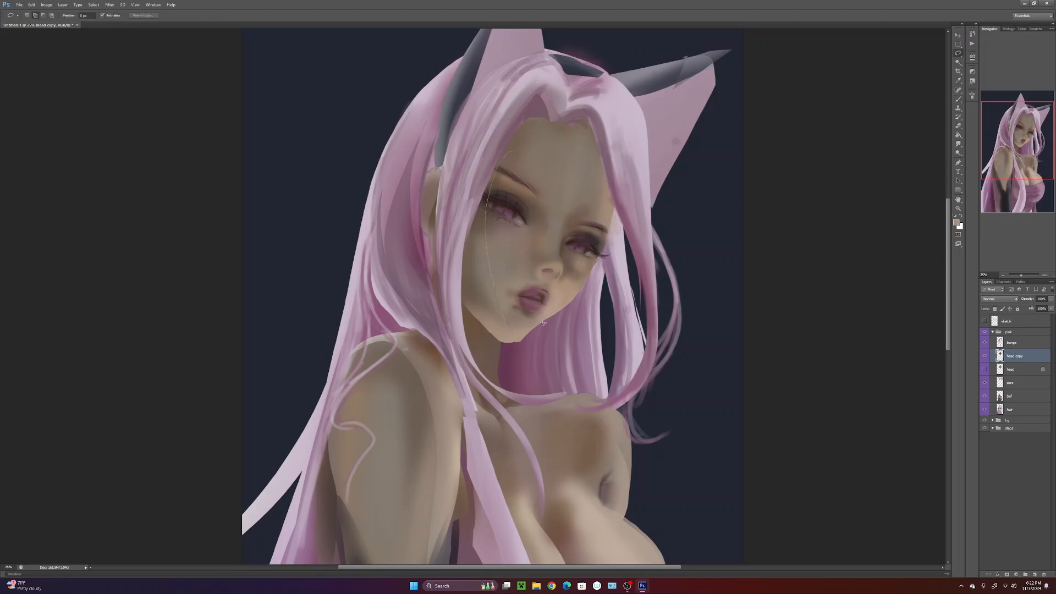
pyautogui.moveTo(604, 240); pyautogui.dragTo(542, 151)
pyautogui.hotkey('ctrl', 'j')
pyautogui.hotkey('ctrl', 't')
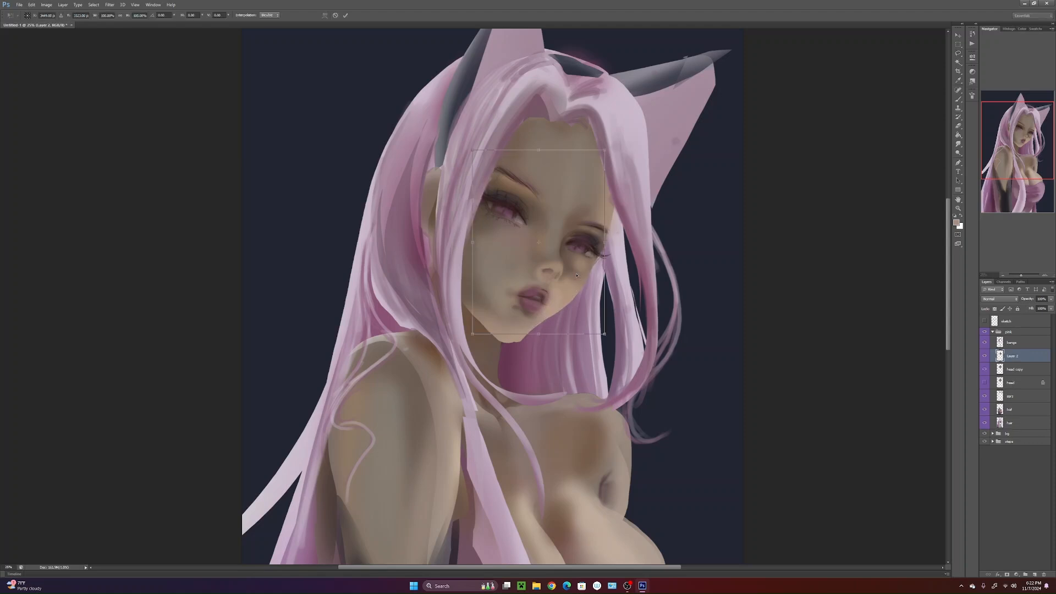
pyautogui.moveTo(608, 151); pyautogui.dragTo(600, 228)
pyautogui.rightClick(598, 231)
pyautogui.click(583, 296)
pyautogui.moveTo(526, 220); pyautogui.dragTo(533, 218)
pyautogui.moveTo(535, 316); pyautogui.dragTo(530, 318)
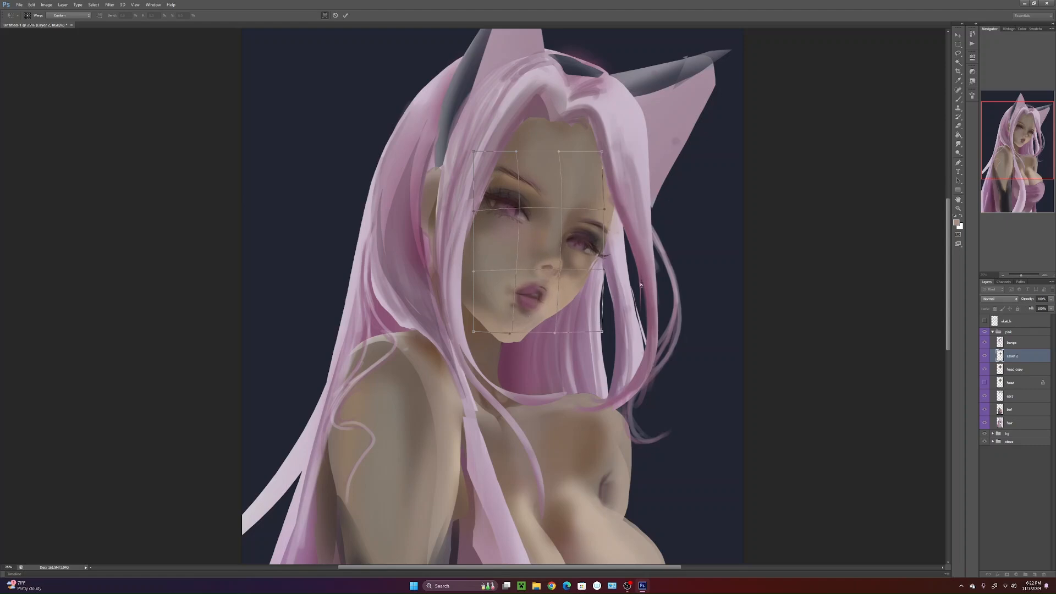
pyautogui.press('Return')
# - Lasso the far cheek beside the mouth and the areas by both brows, and merge the warped face into the head copy layer
pyautogui.press('l')
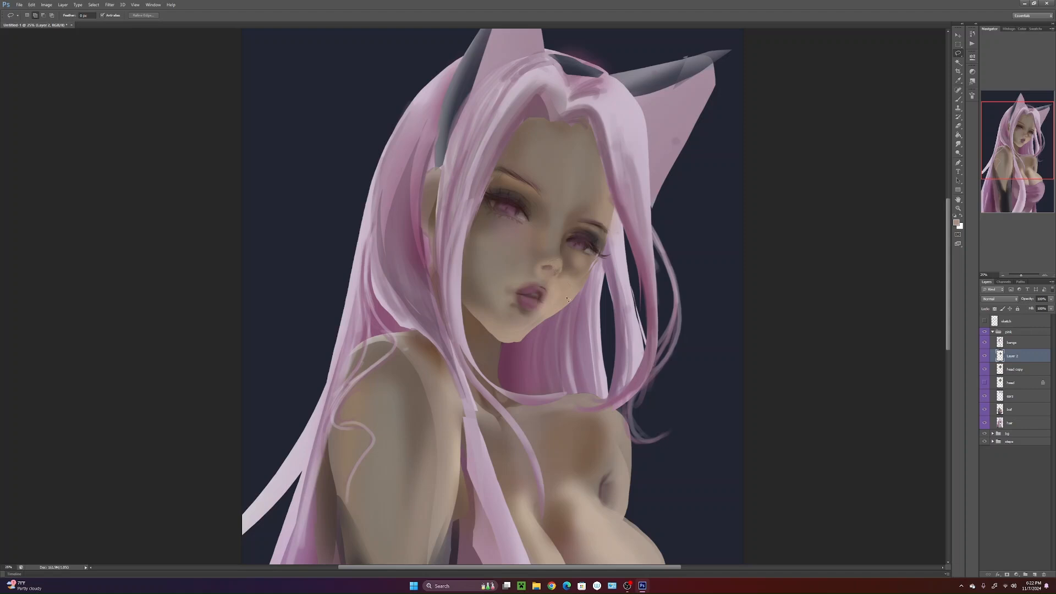
pyautogui.moveTo(552, 263)
pyautogui.mouseDown()
pyautogui.moveTo(573, 301)
pyautogui.moveTo(539, 334)
pyautogui.mouseUp()
pyautogui.moveTo(532, 187); pyautogui.dragTo(537, 195)
pyautogui.moveTo(571, 226); pyautogui.dragTo(587, 229)
pyautogui.scroll(-3, 625, 171)
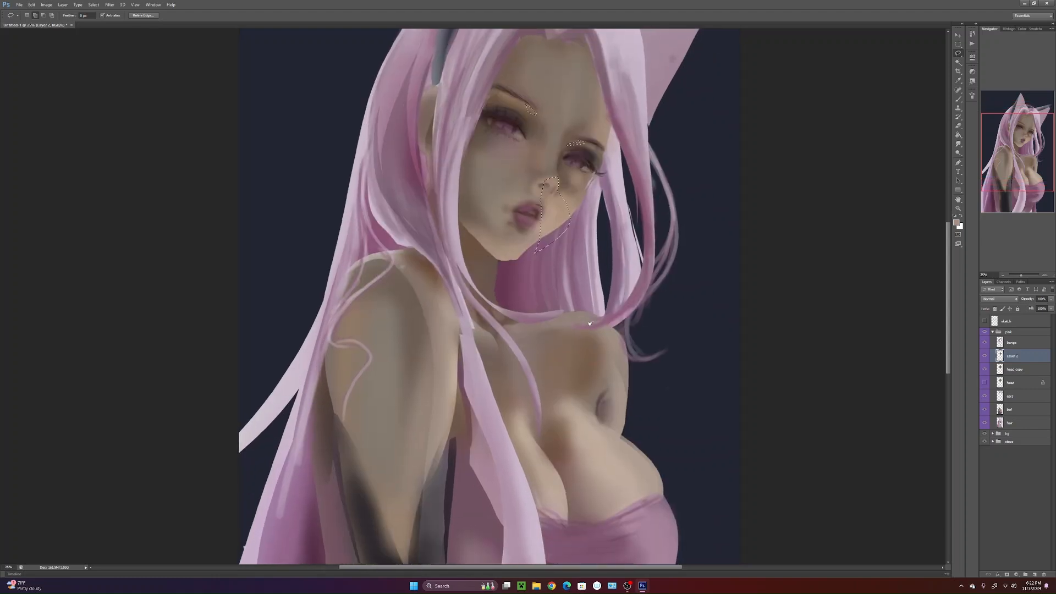
pyautogui.scroll(1, 593, 357)
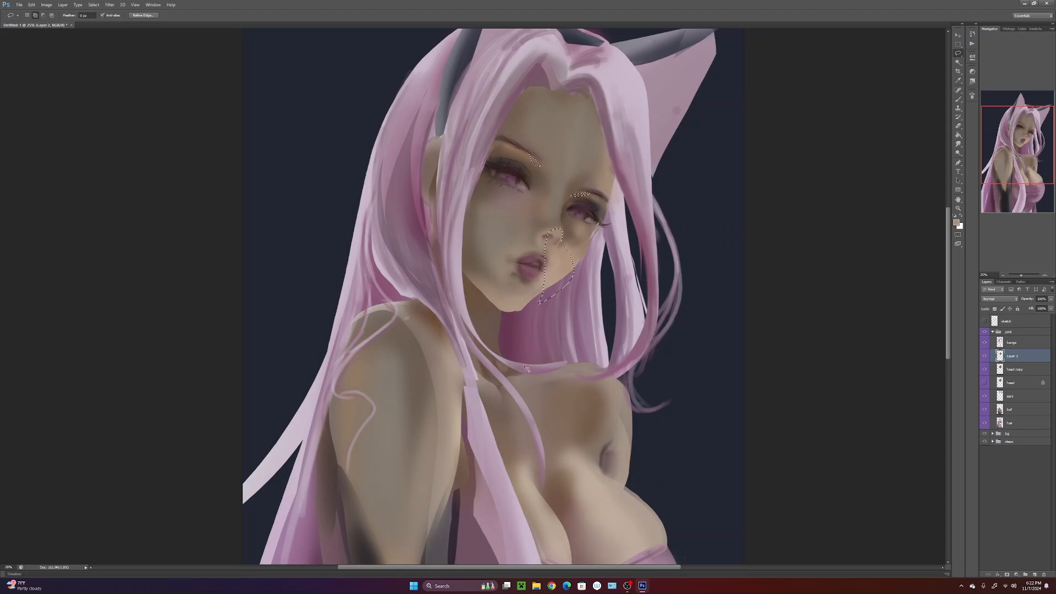
pyautogui.click(47, 4)
pyautogui.click(292, 166)
pyautogui.hotkey('ctrl', 'e')
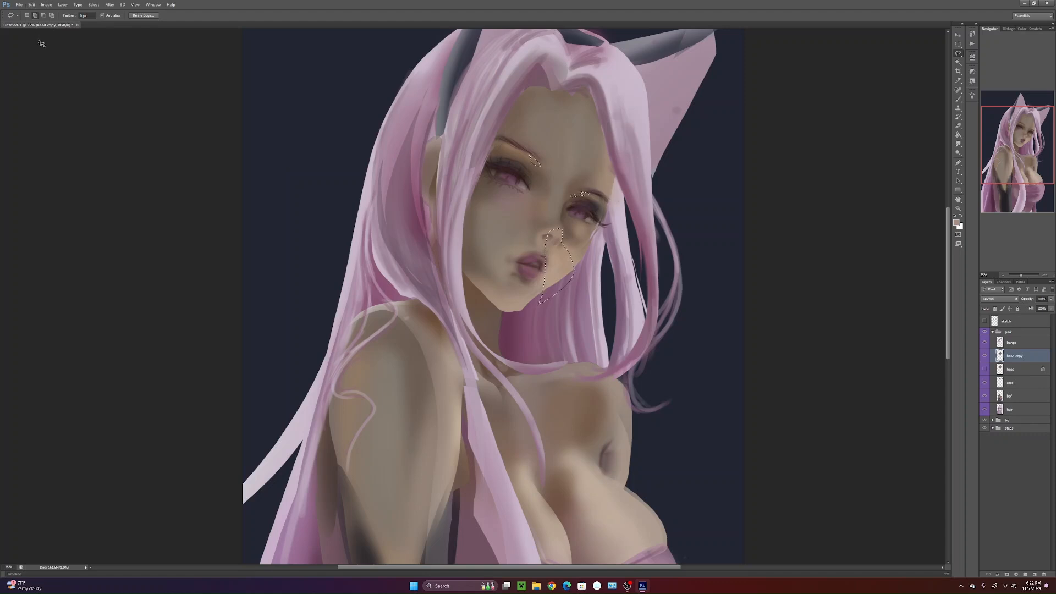
# - Raise the brightness of the selected face areas with Brightness/Contrast, and deselect
pyautogui.click(46, 4)
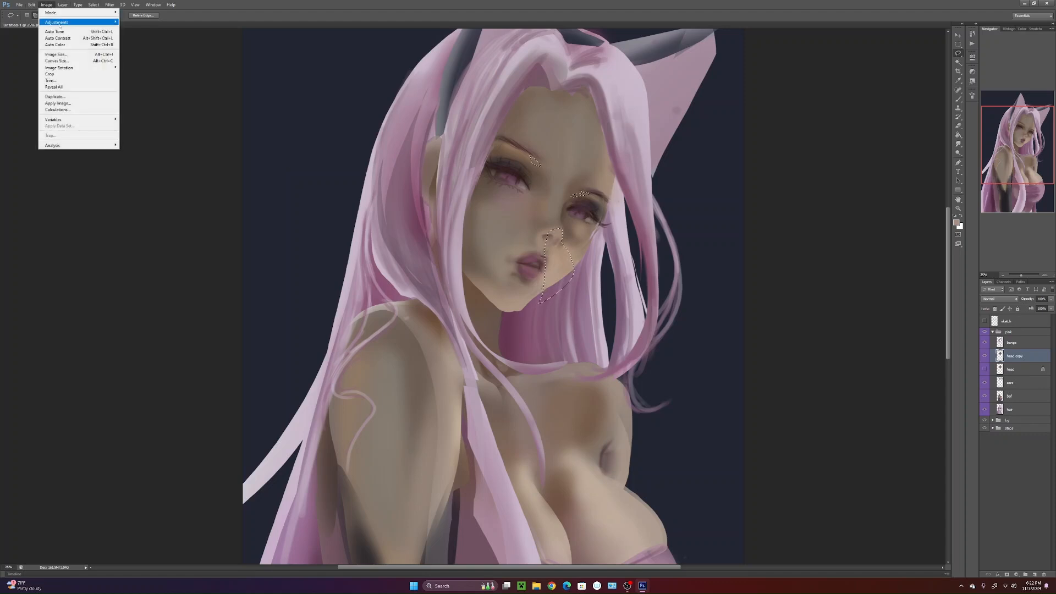
pyautogui.click(135, 22)
pyautogui.moveTo(736, 392); pyautogui.dragTo(742, 392)
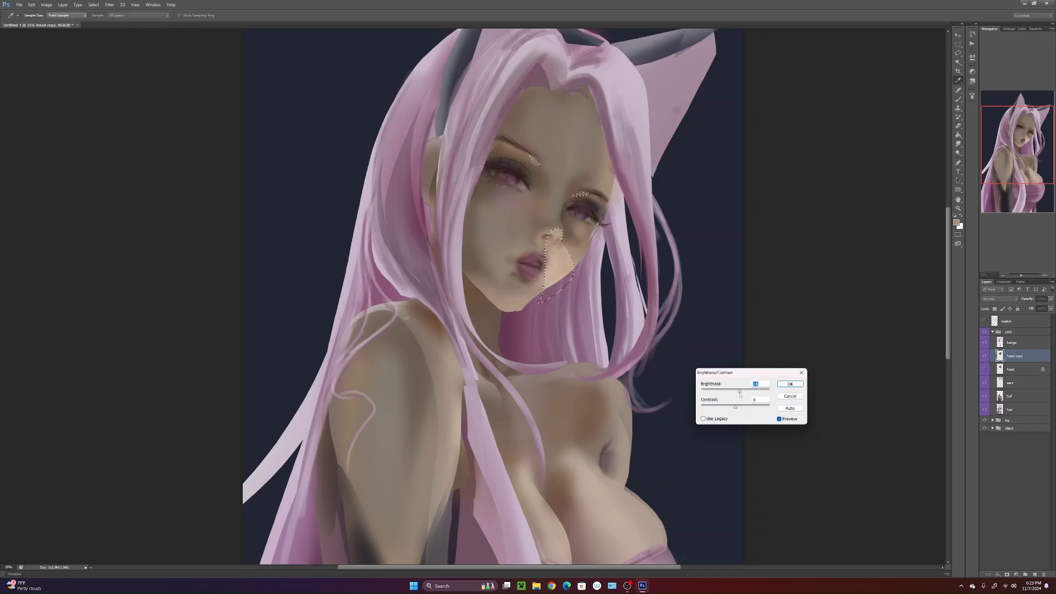
pyautogui.click(789, 386)
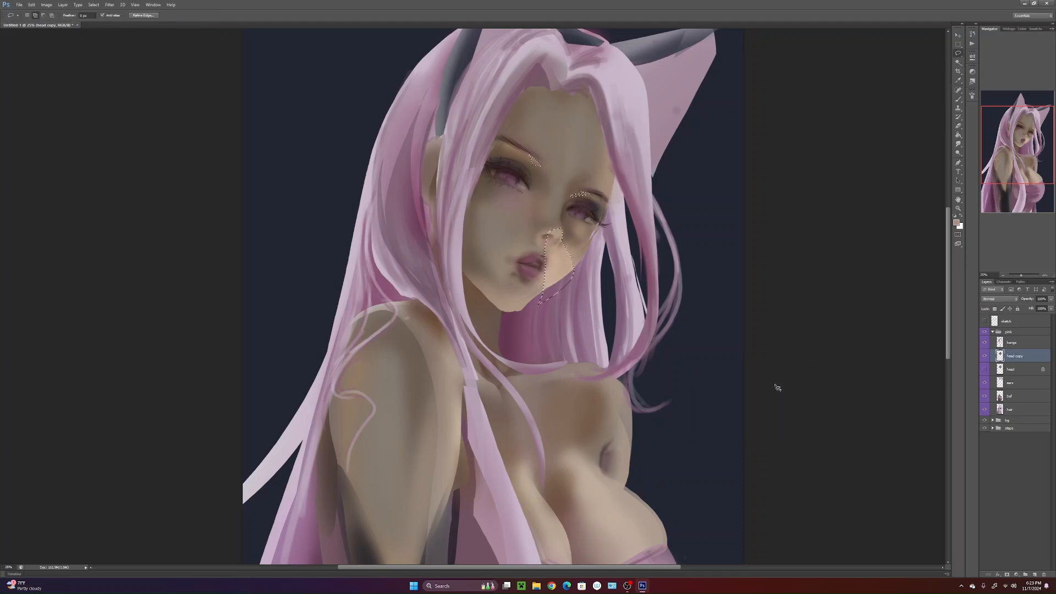
pyautogui.hotkey('ctrl', 'd')
# - Undo the trial stroke at the far jaw, lock the layer's transparent pixels, and lighten the chin and far jaw edge
pyautogui.moveTo(542, 274); pyautogui.dragTo(557, 236)
pyautogui.press('b')
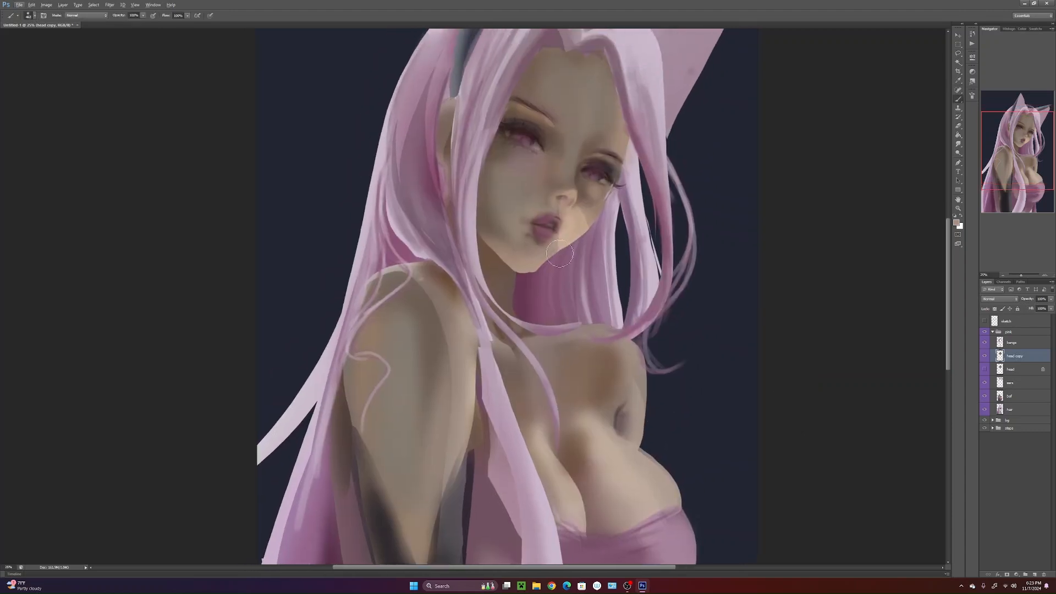
pyautogui.moveTo(571, 245); pyautogui.dragTo(559, 263)
pyautogui.hotkey('ctrl', 'alt', 'z')
pyautogui.hotkey('ctrl', 'alt', 'z')
pyautogui.click(995, 309)
pyautogui.moveTo(526, 271); pyautogui.dragTo(563, 262)
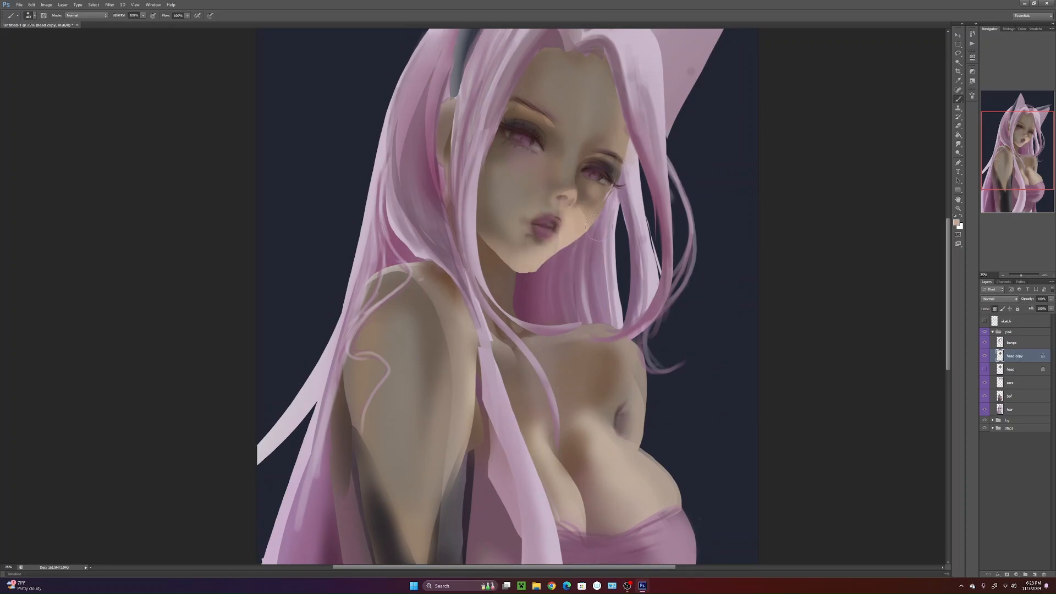
pyautogui.keyDown('alt'); pyautogui.click(498, 222); pyautogui.keyUp('alt')
pyautogui.moveTo(496, 225); pyautogui.dragTo(501, 236)
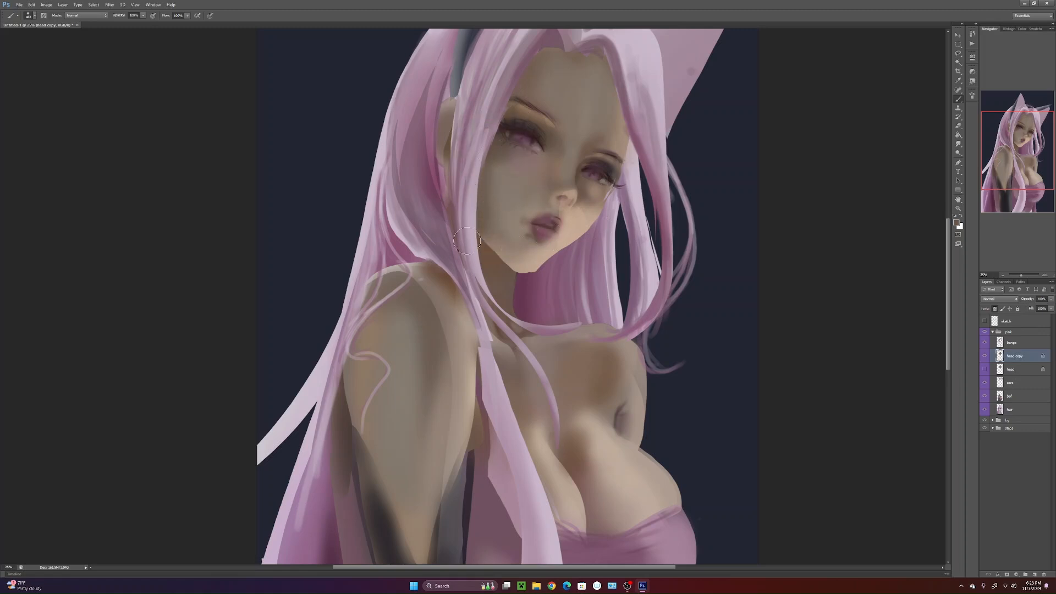
pyautogui.keyDown('alt'); pyautogui.click(448, 276); pyautogui.keyUp('alt')
pyautogui.moveTo(497, 144)
pyautogui.mouseDown()
pyautogui.moveTo(482, 238)
pyautogui.moveTo(496, 156)
pyautogui.moveTo(498, 229)
pyautogui.mouseUp()
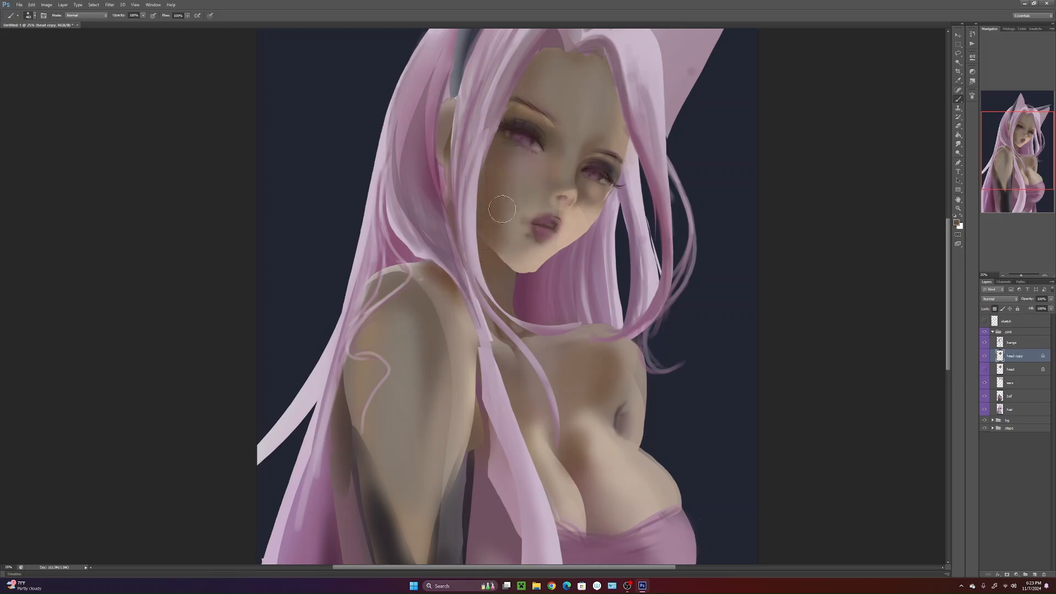
pyautogui.hotkey('ctrl', 'alt', 'z')
pyautogui.hotkey('ctrl', 'alt', 'z')
# - Shade the near cheek and both sides of the forehead along the hairline with a warm brown
pyautogui.keyDown('alt'); pyautogui.click(495, 174); pyautogui.keyUp('alt')
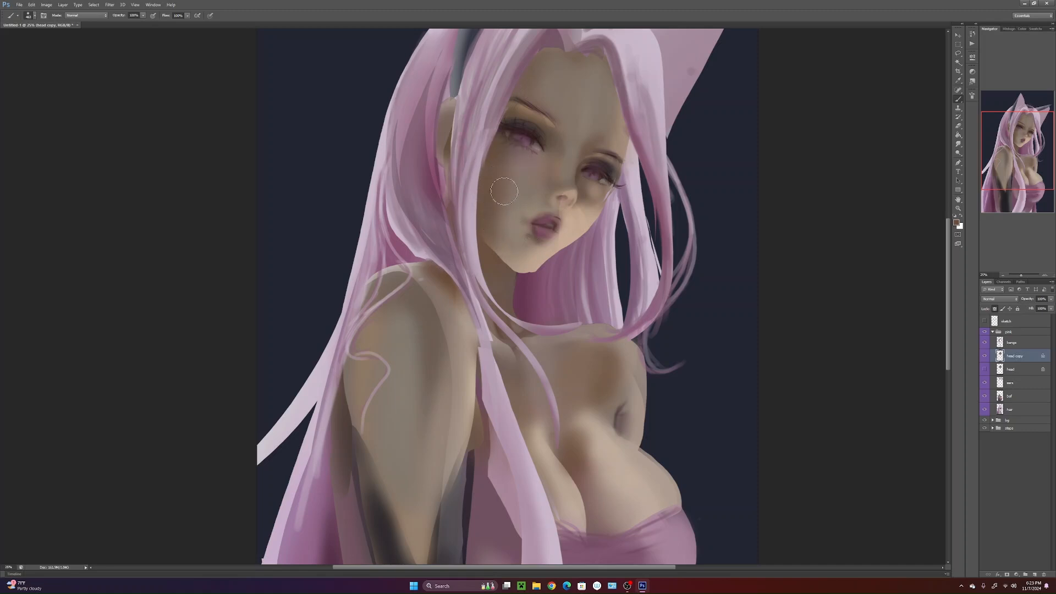
pyautogui.moveTo(541, 51); pyautogui.dragTo(515, 123)
pyautogui.moveTo(596, 55)
pyautogui.mouseDown()
pyautogui.moveTo(626, 144)
pyautogui.moveTo(598, 45)
pyautogui.moveTo(622, 124)
pyautogui.mouseUp()
pyautogui.moveTo(658, 354); pyautogui.dragTo(675, 388)
pyautogui.moveTo(660, 244); pyautogui.dragTo(665, 316)
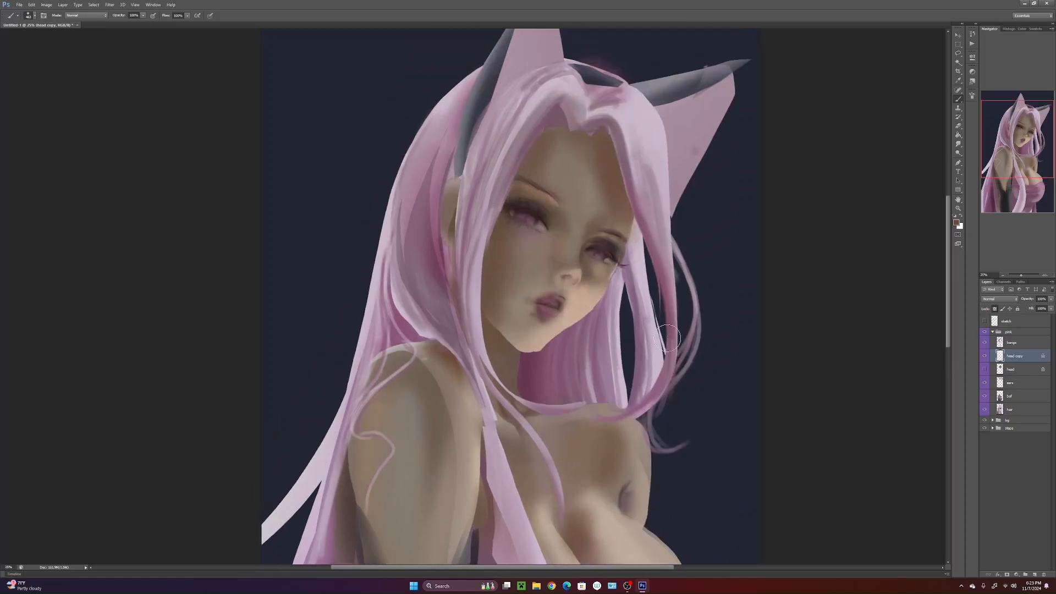
pyautogui.moveTo(674, 357)
pyautogui.mouseDown()
pyautogui.moveTo(657, 234)
pyautogui.moveTo(677, 284)
pyautogui.moveTo(669, 307)
pyautogui.moveTo(698, 257)
pyautogui.moveTo(686, 311)
pyautogui.moveTo(698, 252)
pyautogui.moveTo(674, 251)
pyautogui.moveTo(679, 279)
pyautogui.mouseUp()
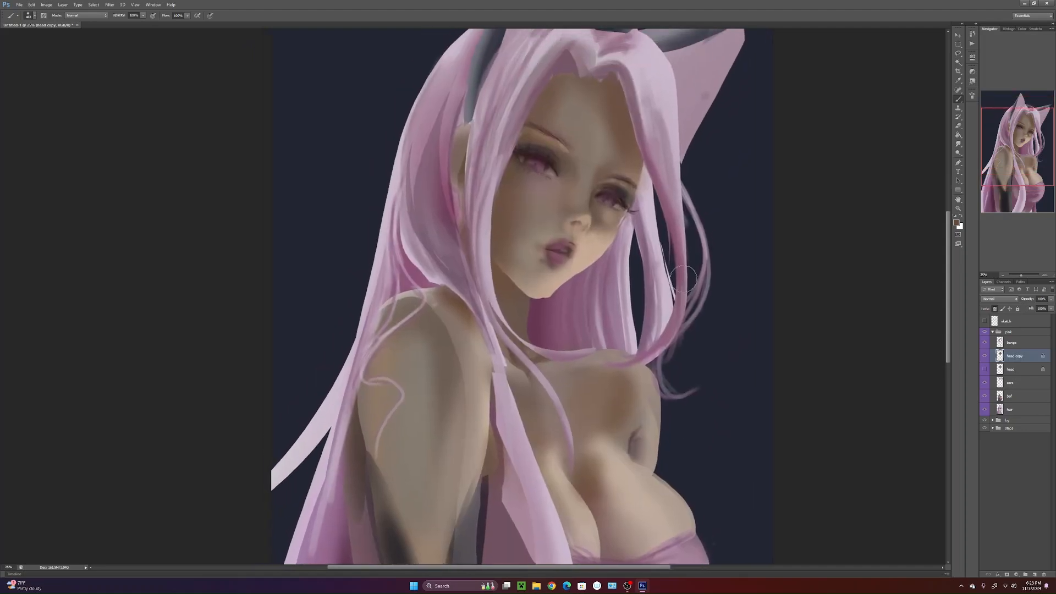
# - Lasso a narrow band across the neck and fill it with dark grey on the body layer to form a choker
pyautogui.click(1006, 399)
pyautogui.press('l')
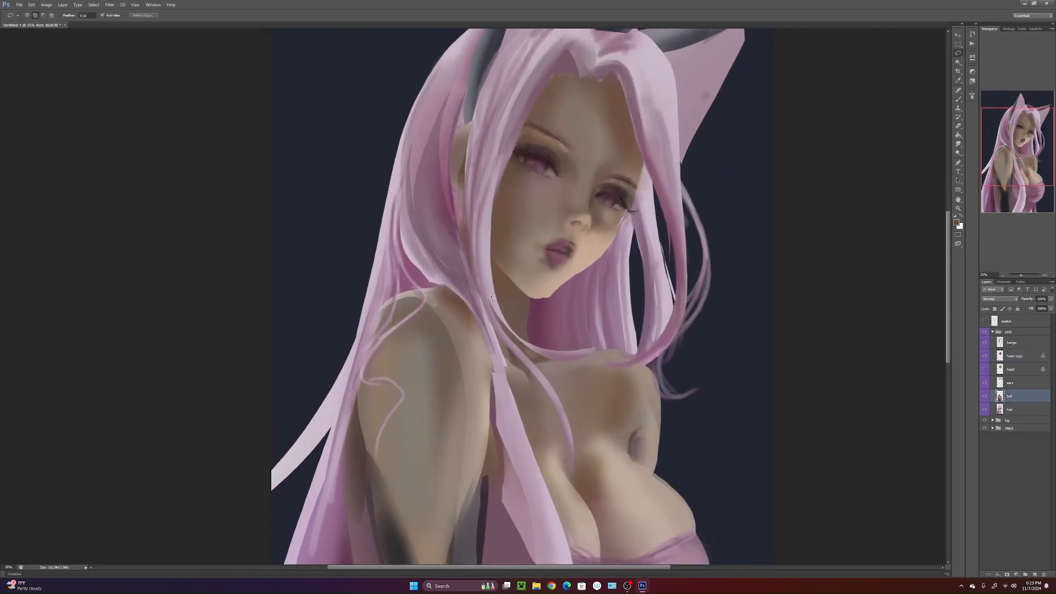
pyautogui.moveTo(532, 308)
pyautogui.mouseDown()
pyautogui.moveTo(502, 325)
pyautogui.moveTo(511, 283)
pyautogui.mouseUp()
pyautogui.hotkey('ctrl', 'z')
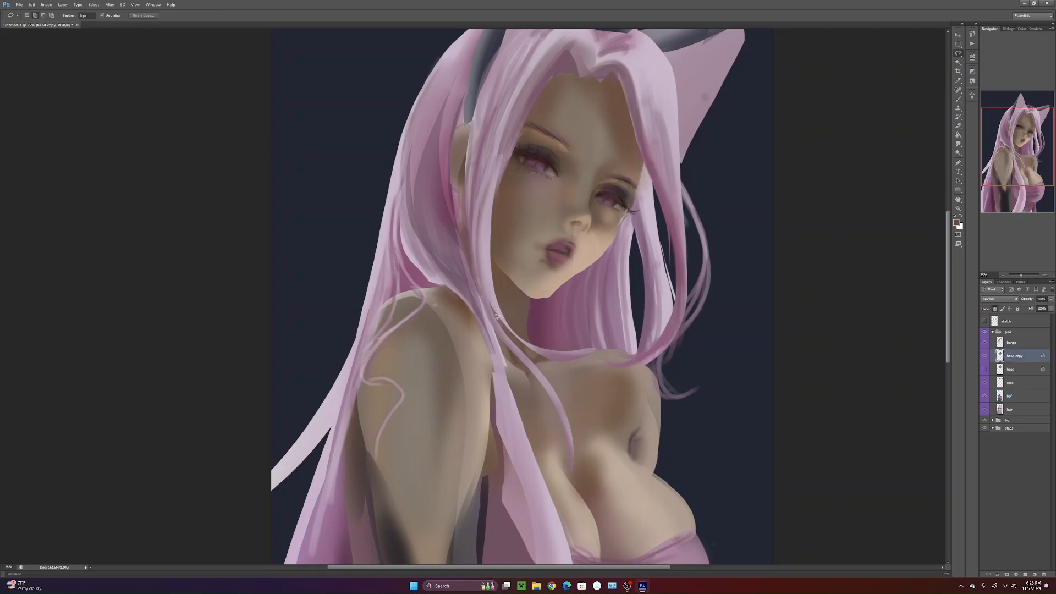
pyautogui.moveTo(508, 326); pyautogui.dragTo(512, 282)
pyautogui.press('b')
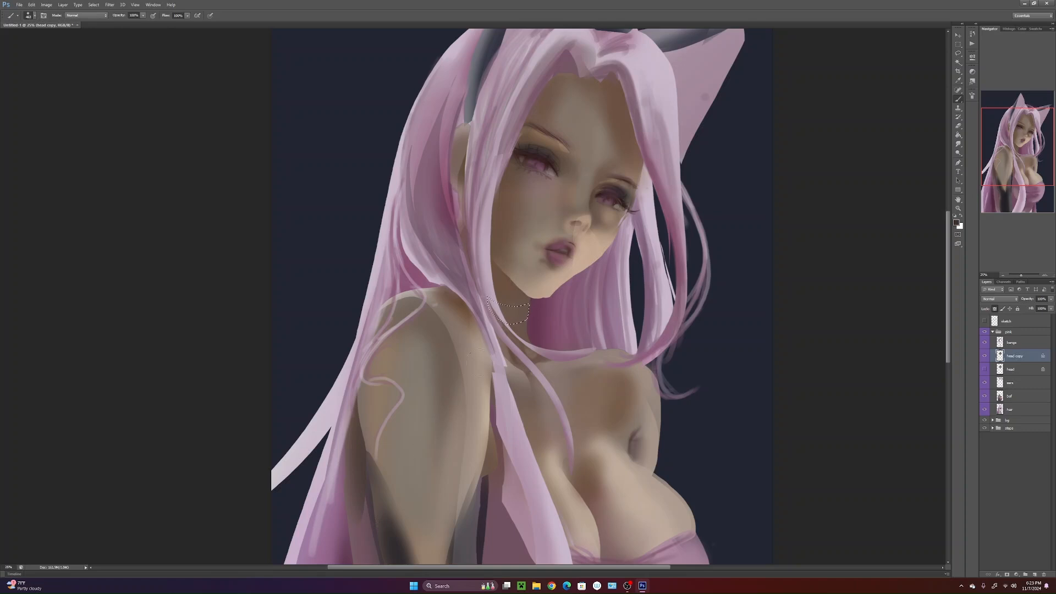
pyautogui.click(1019, 398)
pyautogui.moveTo(508, 319); pyautogui.dragTo(505, 284)
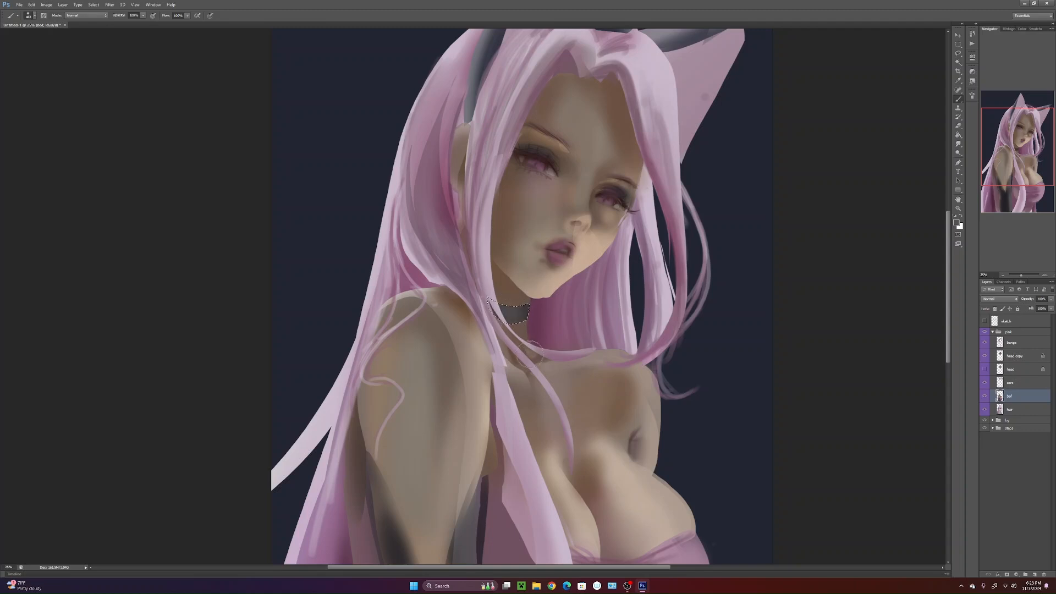
# - Adjust the brush size and shade the choker with sampled dark tones
pyautogui.keyDown('alt'); pyautogui.click(641, 273); pyautogui.keyUp('alt')
pyautogui.rightClick(581, 309)
pyautogui.click(619, 343)
pyautogui.click(618, 326)
pyautogui.press('Return')
pyautogui.keyDown('alt'); pyautogui.click(527, 333); pyautogui.keyUp('alt')
pyautogui.keyDown('alt'); pyautogui.click(522, 307); pyautogui.keyUp('alt')
pyautogui.scroll(-3, 678, 427)
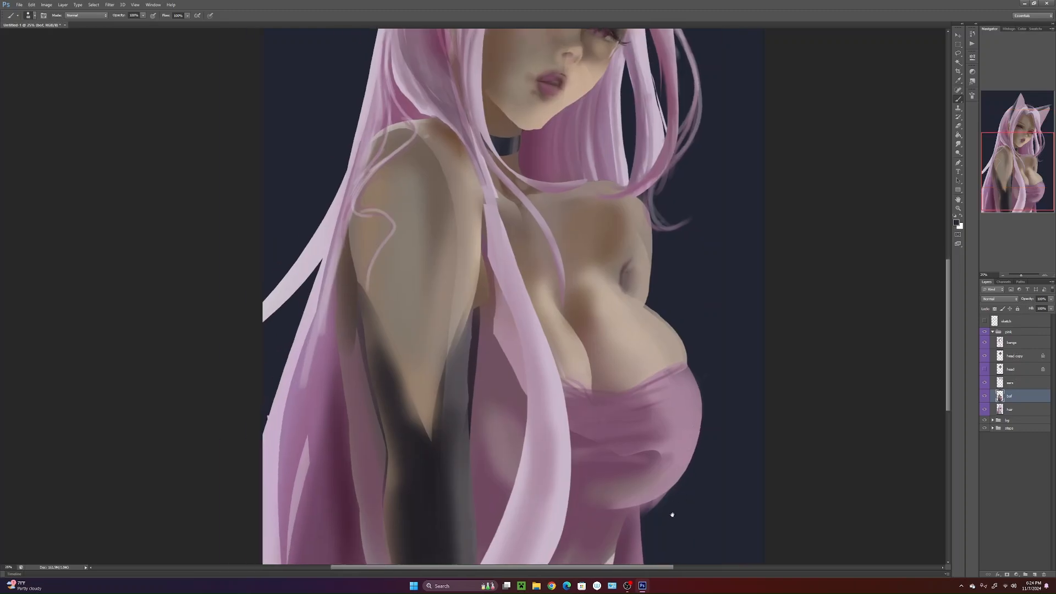
pyautogui.scroll(4, 691, 408)
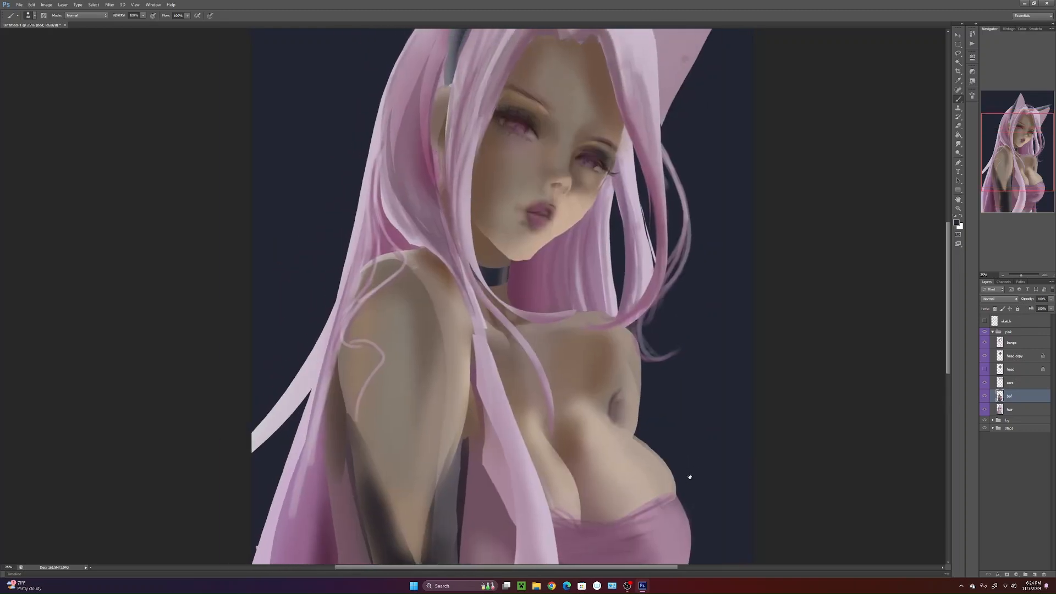
pyautogui.scroll(-3, 696, 465)
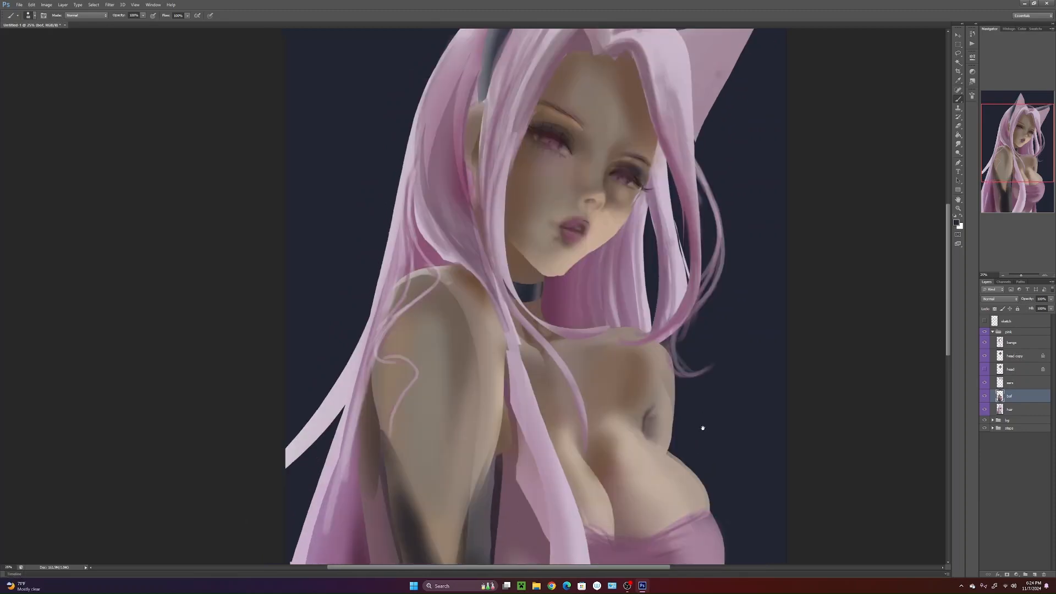
# - On the bangs layer, resize the brush and paint thin strands in a sampled dark tone through the hair beside the near ear
pyautogui.scroll(2, 709, 409)
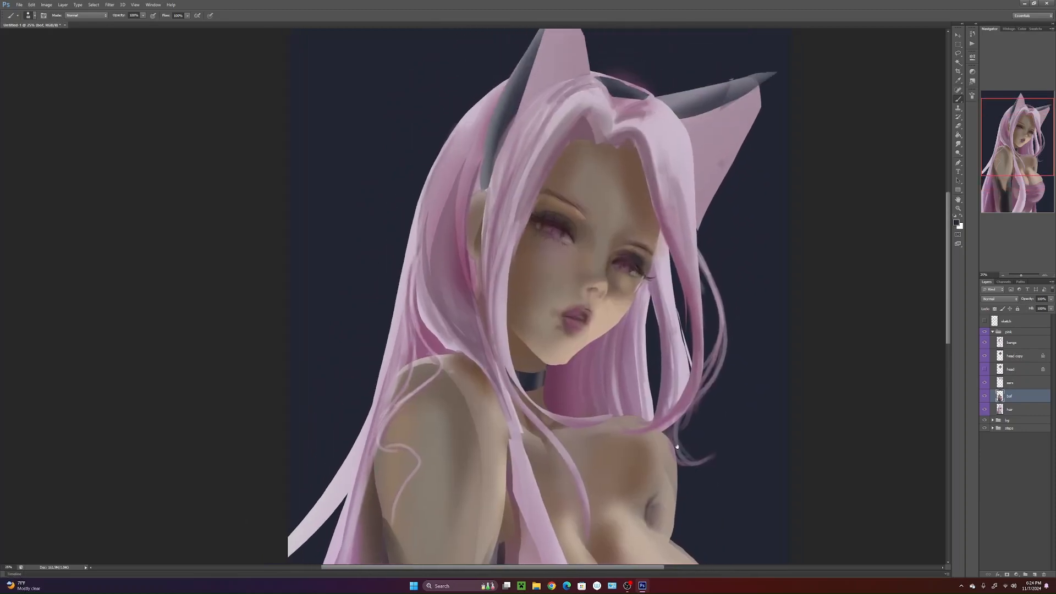
pyautogui.keyDown('alt'); pyautogui.click(560, 222); pyautogui.keyUp('alt')
pyautogui.click(1016, 343)
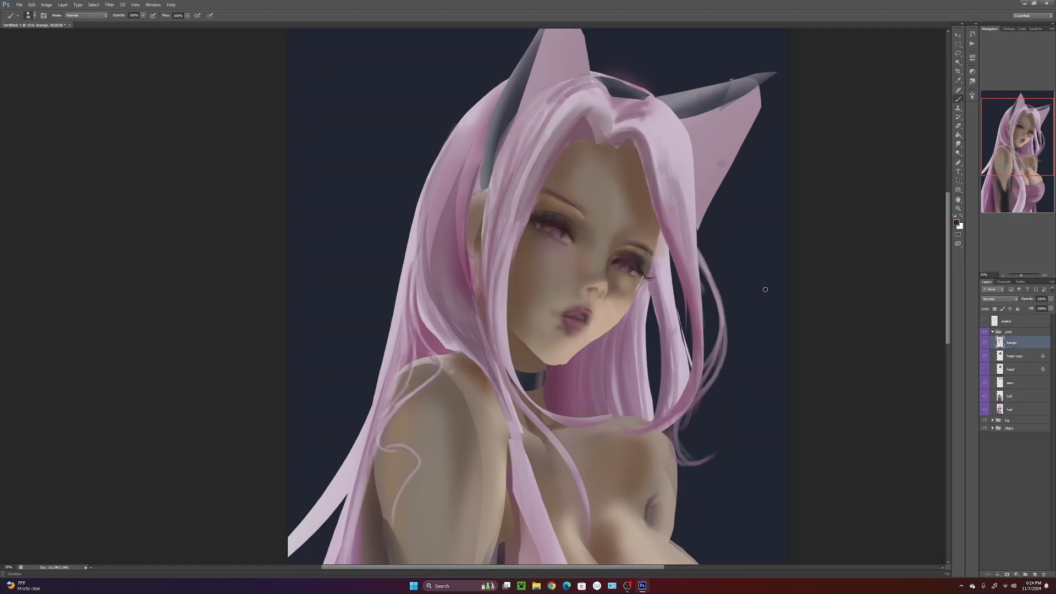
pyautogui.moveTo(463, 258)
pyautogui.mouseDown()
pyautogui.moveTo(489, 360)
pyautogui.moveTo(491, 344)
pyautogui.mouseUp()
pyautogui.rightClick(470, 321)
pyautogui.press('Return')
pyautogui.moveTo(463, 289); pyautogui.dragTo(494, 375)
pyautogui.moveTo(450, 254); pyautogui.dragTo(488, 364)
pyautogui.moveTo(450, 226); pyautogui.dragTo(462, 325)
pyautogui.moveTo(453, 227); pyautogui.dragTo(485, 362)
pyautogui.moveTo(465, 322); pyautogui.dragTo(502, 385)
# - Resample darker tones and deepen the shadow strands beside the ear, extending them down toward the shoulder lock
pyautogui.keyDown('alt'); pyautogui.click(498, 380); pyautogui.keyUp('alt')
pyautogui.moveTo(450, 249); pyautogui.dragTo(482, 357)
pyautogui.moveTo(467, 277); pyautogui.dragTo(494, 375)
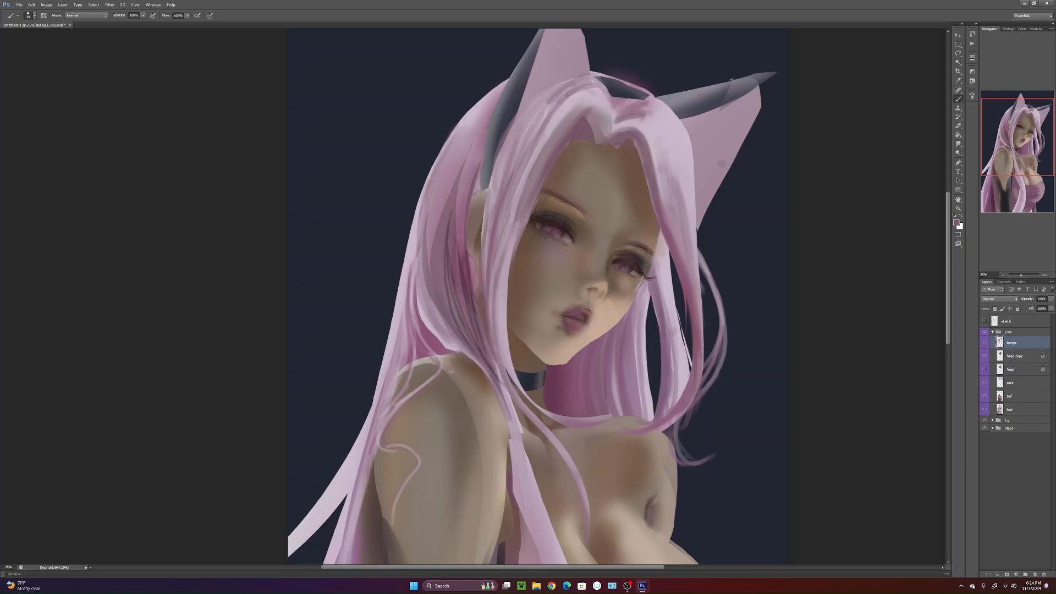
pyautogui.keyDown('alt'); pyautogui.click(556, 222); pyautogui.keyUp('alt')
pyautogui.moveTo(459, 332)
pyautogui.mouseDown()
pyautogui.moveTo(432, 287)
pyautogui.moveTo(440, 162)
pyautogui.mouseUp()
pyautogui.moveTo(433, 202)
pyautogui.mouseDown()
pyautogui.moveTo(474, 348)
pyautogui.moveTo(545, 515)
pyautogui.mouseUp()
# - Sample a pink from the side hair, adjust the brush size, and paint strands over the dark streaks beside the ear
pyautogui.keyDown('alt'); pyautogui.click(439, 294); pyautogui.keyUp('alt')
pyautogui.rightClick(467, 353)
pyautogui.click(494, 370)
pyautogui.press('Return')
pyautogui.moveTo(456, 214); pyautogui.dragTo(466, 324)
pyautogui.moveTo(452, 223)
pyautogui.mouseDown()
pyautogui.moveTo(466, 341)
pyautogui.moveTo(436, 239)
pyautogui.moveTo(456, 336)
pyautogui.mouseUp()
# - Blend the side hair between ear and outer edge with alternating strands of sampled light and mid pinks
pyautogui.keyDown('alt'); pyautogui.click(465, 188); pyautogui.keyUp('alt')
pyautogui.moveTo(462, 195); pyautogui.dragTo(467, 294)
pyautogui.moveTo(458, 250); pyautogui.dragTo(470, 327)
pyautogui.moveTo(441, 258); pyautogui.dragTo(458, 319)
pyautogui.moveTo(425, 241); pyautogui.dragTo(430, 301)
pyautogui.moveTo(423, 216); pyautogui.dragTo(445, 328)
pyautogui.keyDown('alt'); pyautogui.click(434, 261); pyautogui.keyUp('alt')
pyautogui.moveTo(424, 242)
pyautogui.mouseDown()
pyautogui.moveTo(444, 326)
pyautogui.moveTo(460, 341)
pyautogui.mouseUp()
pyautogui.keyDown('alt'); pyautogui.click(456, 195); pyautogui.keyUp('alt')
pyautogui.moveTo(452, 196)
pyautogui.mouseDown()
pyautogui.moveTo(471, 144)
pyautogui.moveTo(462, 264)
pyautogui.mouseUp()
pyautogui.keyDown('alt'); pyautogui.click(478, 150); pyautogui.keyUp('alt')
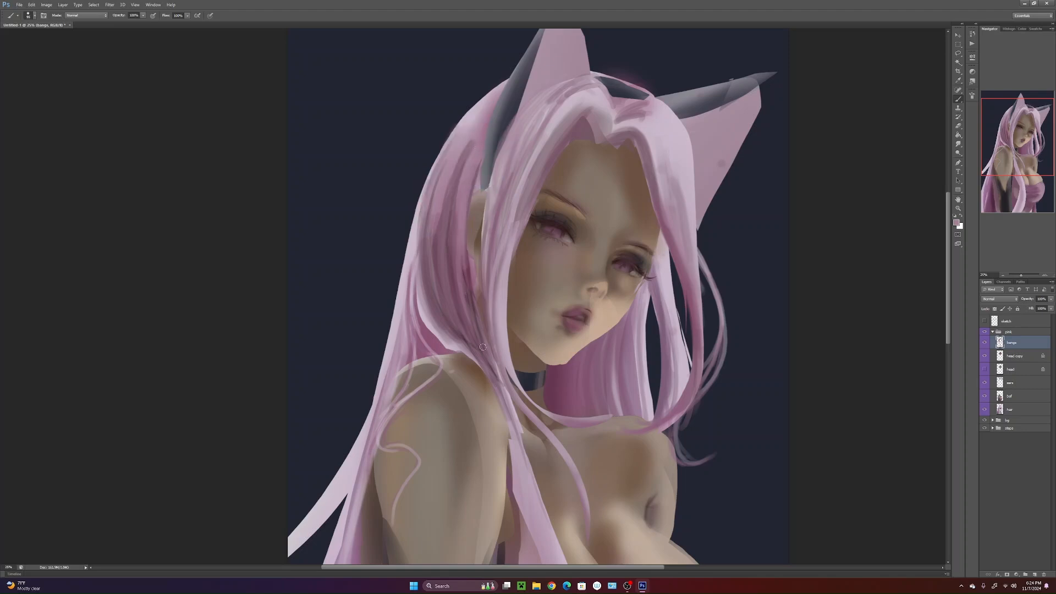
# - Paint sampled pink strands from the crown down the outer side of the hair behind the near ear
pyautogui.keyDown('alt'); pyautogui.click(466, 272); pyautogui.keyUp('alt')
pyautogui.moveTo(475, 186)
pyautogui.mouseDown()
pyautogui.moveTo(480, 171)
pyautogui.moveTo(476, 187)
pyautogui.mouseUp()
pyautogui.keyDown('alt'); pyautogui.click(472, 140); pyautogui.keyUp('alt')
pyautogui.moveTo(490, 108); pyautogui.dragTo(445, 196)
pyautogui.moveTo(462, 154); pyautogui.dragTo(441, 270)
pyautogui.moveTo(446, 234); pyautogui.dragTo(434, 311)
pyautogui.moveTo(447, 161); pyautogui.dragTo(424, 231)
pyautogui.keyDown('alt'); pyautogui.click(456, 198); pyautogui.keyUp('alt')
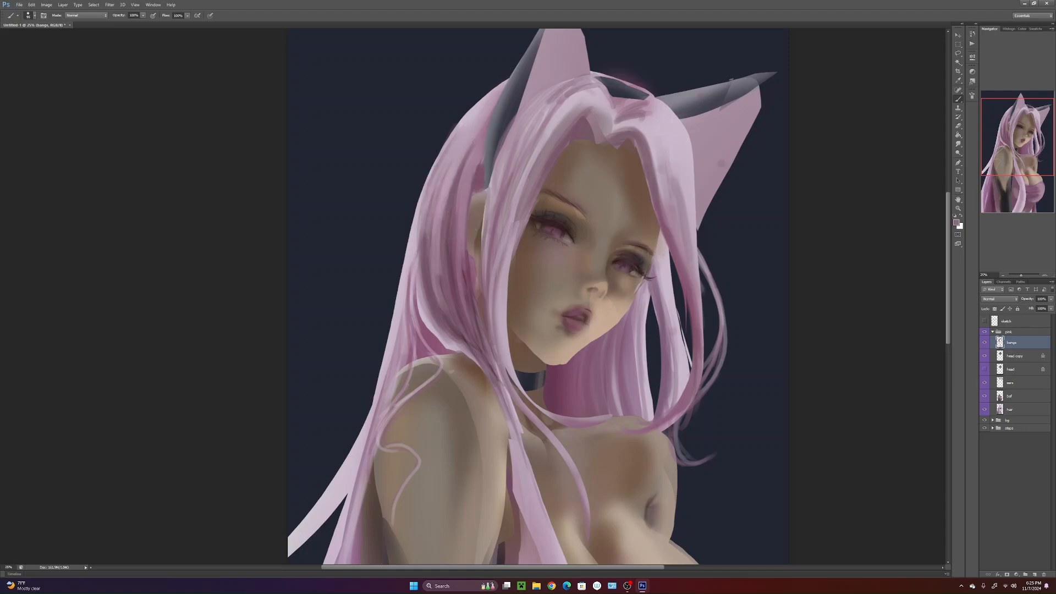
# - Add darker mauve strands running from the crown past the ear and down into the lock over the shoulder
pyautogui.moveTo(481, 123); pyautogui.dragTo(458, 218)
pyautogui.moveTo(462, 173); pyautogui.dragTo(455, 245)
pyautogui.moveTo(458, 202)
pyautogui.mouseDown()
pyautogui.moveTo(453, 277)
pyautogui.moveTo(468, 329)
pyautogui.mouseUp()
pyautogui.moveTo(461, 253); pyautogui.dragTo(489, 364)
pyautogui.keyDown('alt'); pyautogui.click(464, 259); pyautogui.keyUp('alt')
pyautogui.moveTo(460, 255); pyautogui.dragTo(461, 289)
pyautogui.moveTo(445, 220); pyautogui.dragTo(443, 261)
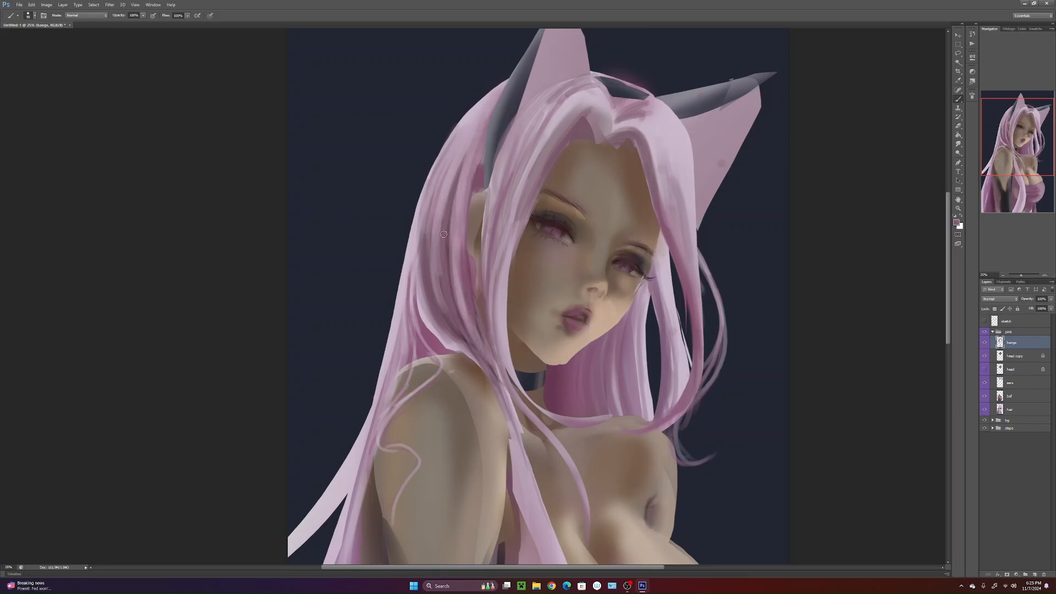
pyautogui.moveTo(443, 331)
pyautogui.mouseDown()
pyautogui.moveTo(505, 397)
pyautogui.moveTo(527, 470)
pyautogui.mouseUp()
pyautogui.moveTo(508, 424); pyautogui.dragTo(541, 535)
pyautogui.scroll(-6, 527, 330)
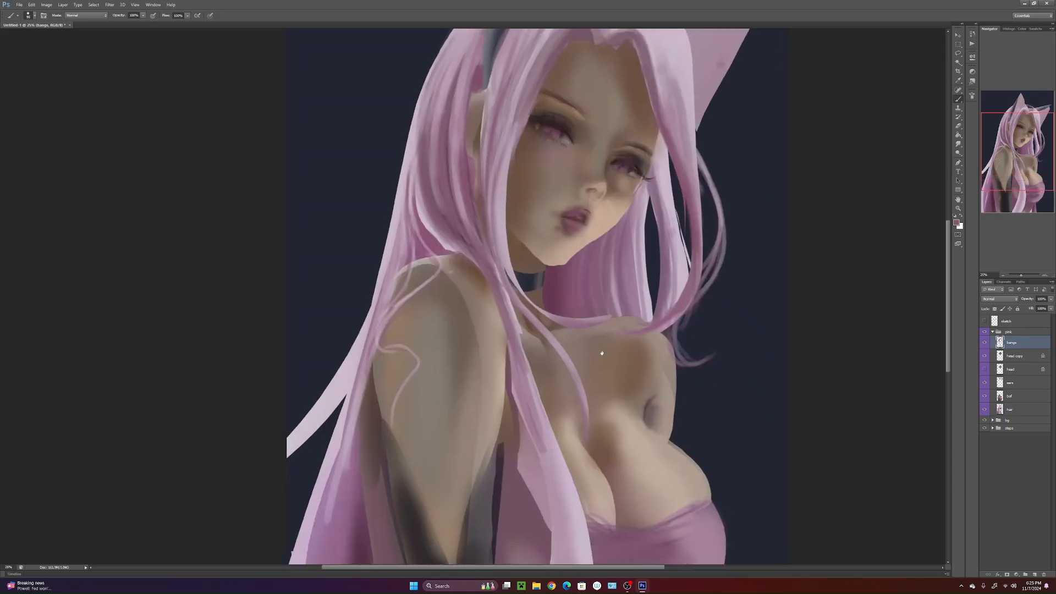
pyautogui.moveTo(530, 298); pyautogui.dragTo(556, 401)
pyautogui.moveTo(551, 339); pyautogui.dragTo(570, 531)
pyautogui.hotkey('ctrl', 'alt', 'z')
pyautogui.hotkey('ctrl', 'alt', 'z')
# - Sample a tone beside the face and paint a long darker strand down the front lock to the chest
pyautogui.keyDown('alt'); pyautogui.click(525, 219); pyautogui.keyUp('alt')
pyautogui.moveTo(520, 234); pyautogui.dragTo(564, 407)
pyautogui.hotkey('ctrl', 'alt', 'z')
pyautogui.moveTo(520, 236)
pyautogui.mouseDown()
pyautogui.moveTo(563, 356)
pyautogui.moveTo(558, 555)
pyautogui.mouseUp()
pyautogui.moveTo(620, 460); pyautogui.dragTo(556, 548)
pyautogui.moveTo(648, 453); pyautogui.dragTo(663, 518)
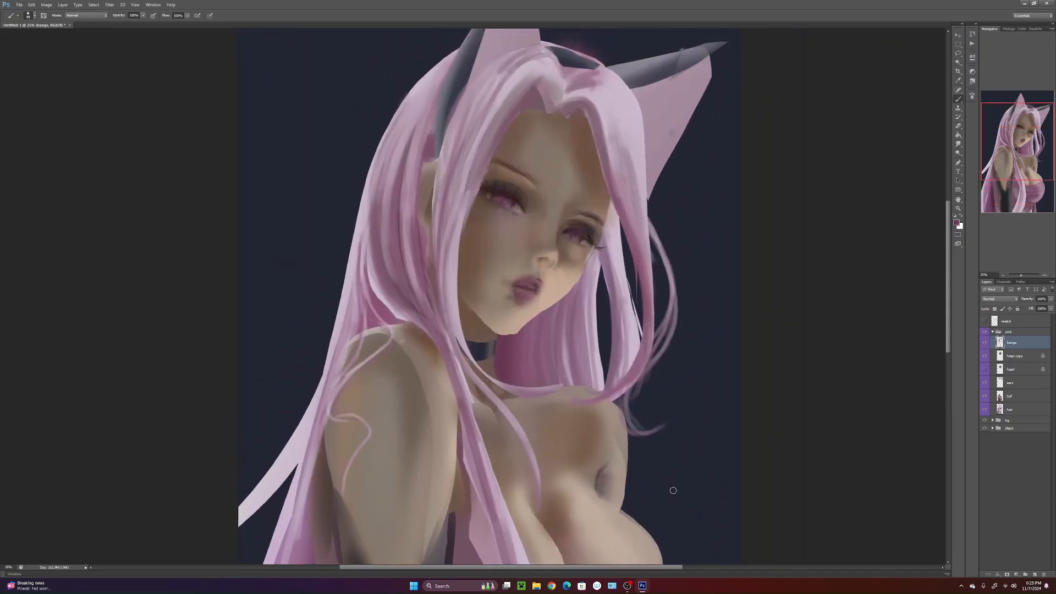
pyautogui.hotkey('ctrl', '-')
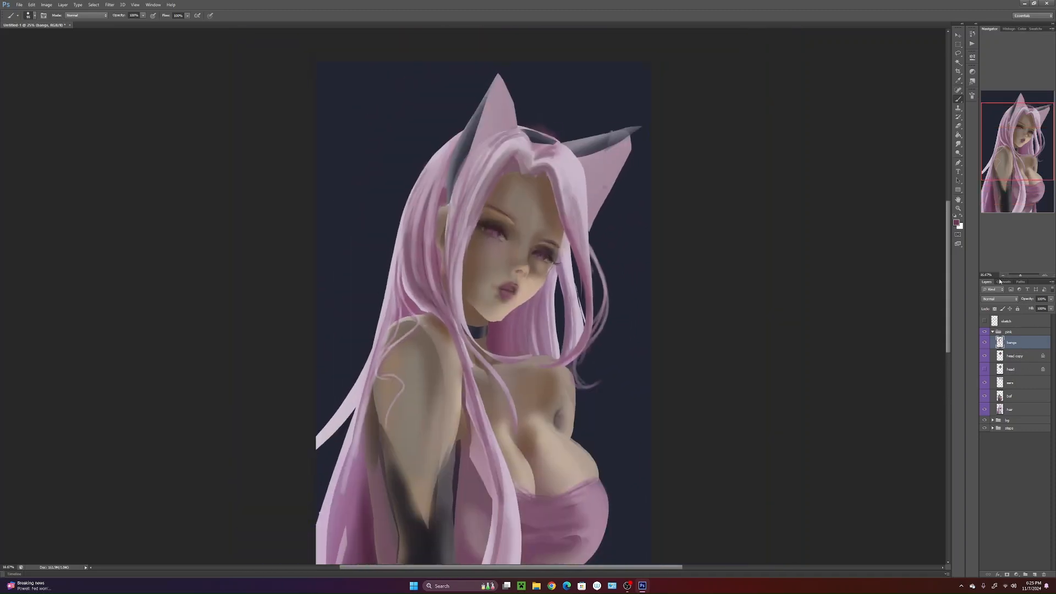
pyautogui.moveTo(596, 548); pyautogui.dragTo(608, 483)
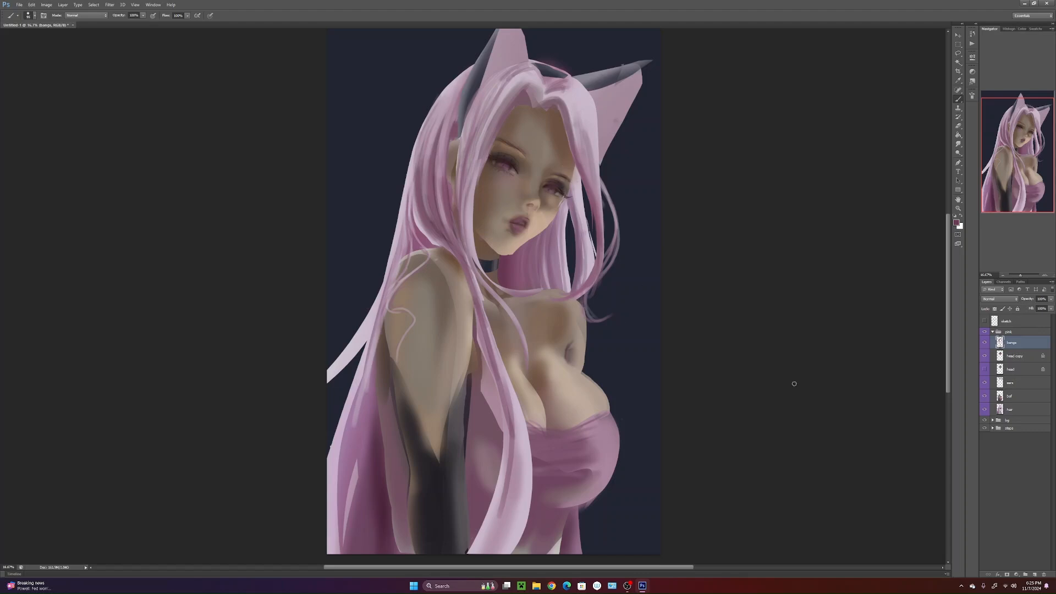
pyautogui.click(961, 587)
pyautogui.rightClick(941, 566)
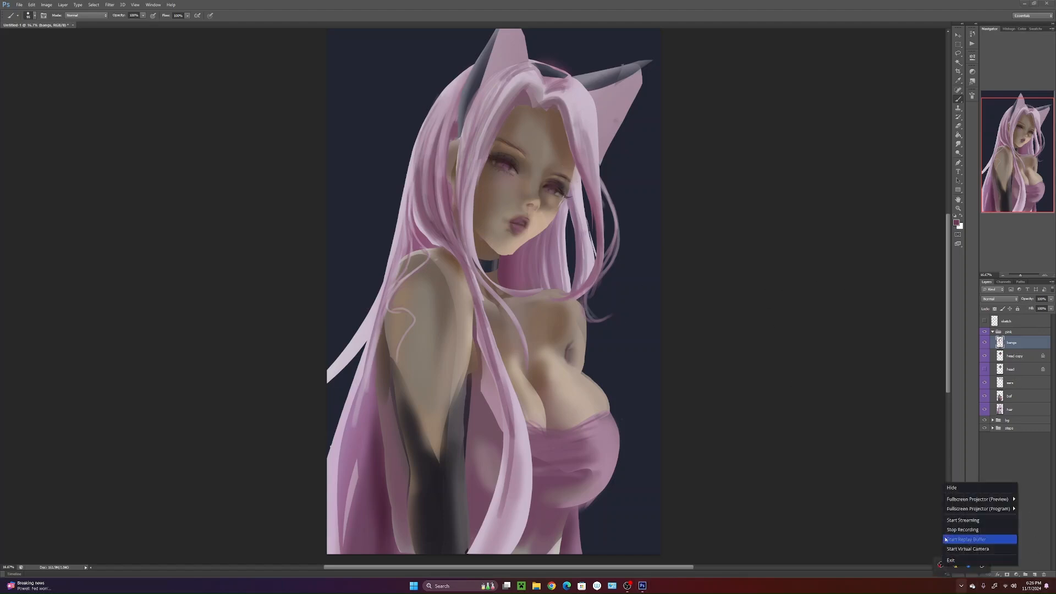